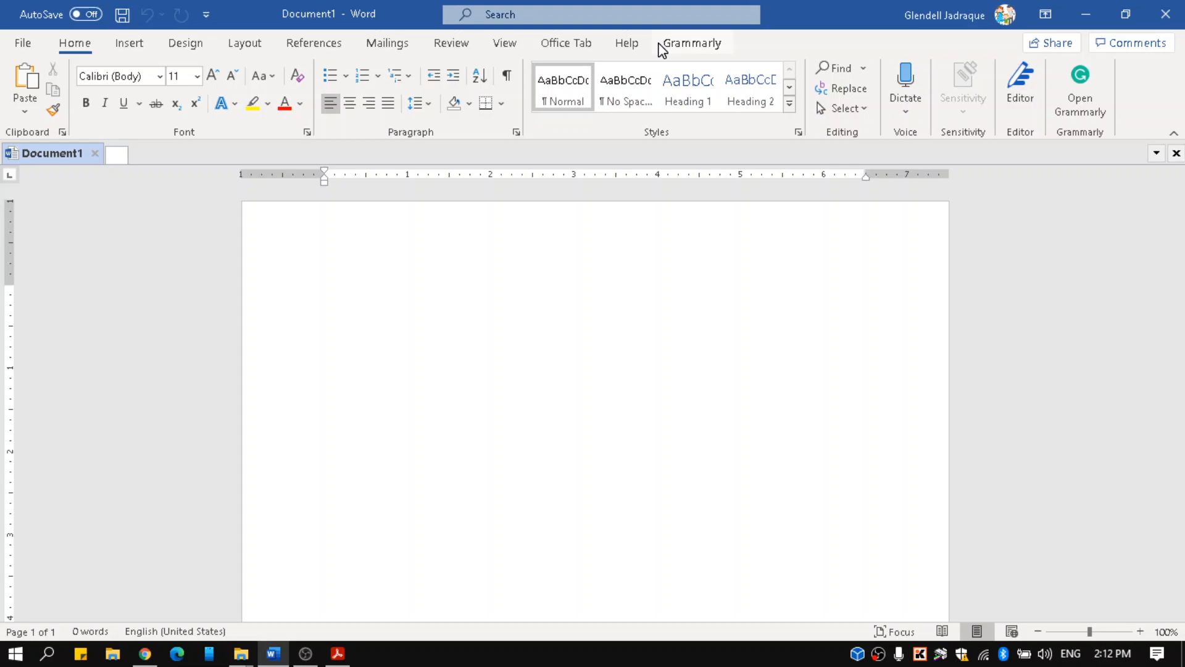
click(1080, 82)
click(398, 131)
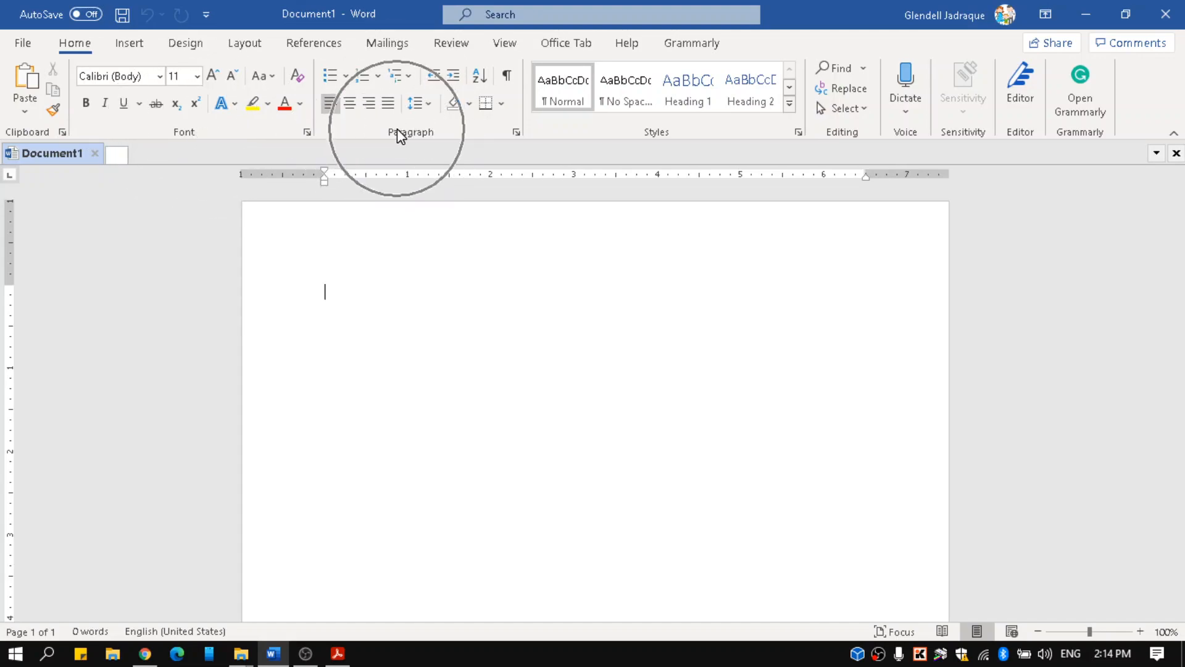
click(642, 137)
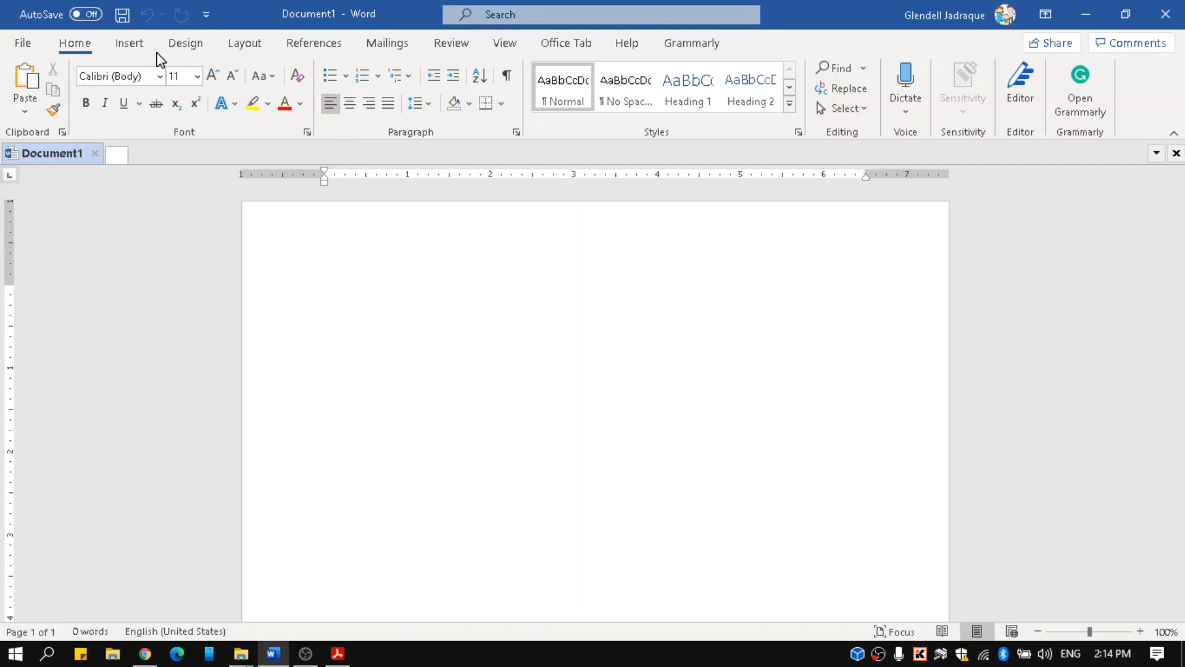
- Examine the page layout options for columns, paper size and orientation
click(241, 45)
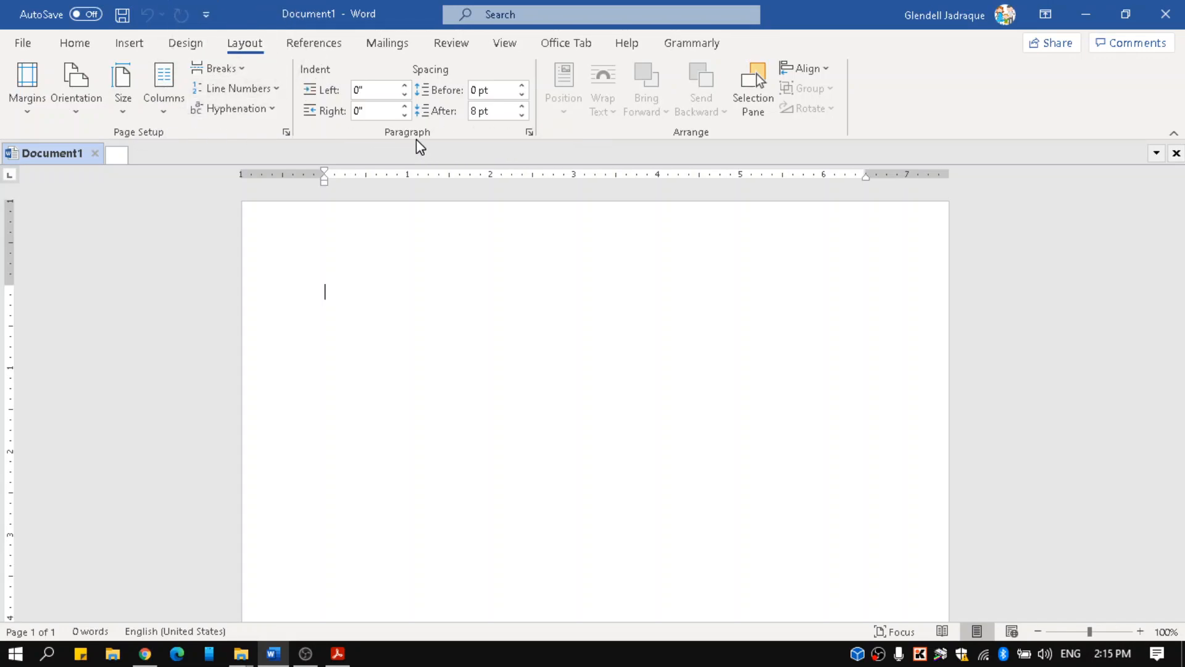
key(ctrl)
click(173, 110)
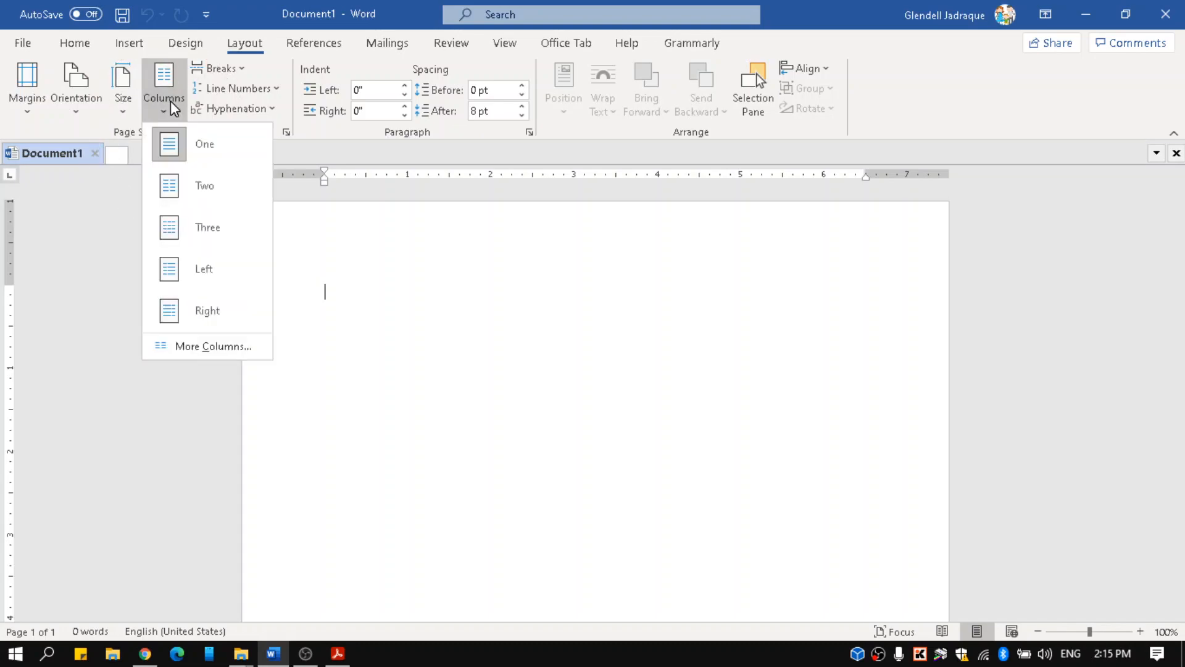
click(122, 106)
click(117, 113)
click(78, 114)
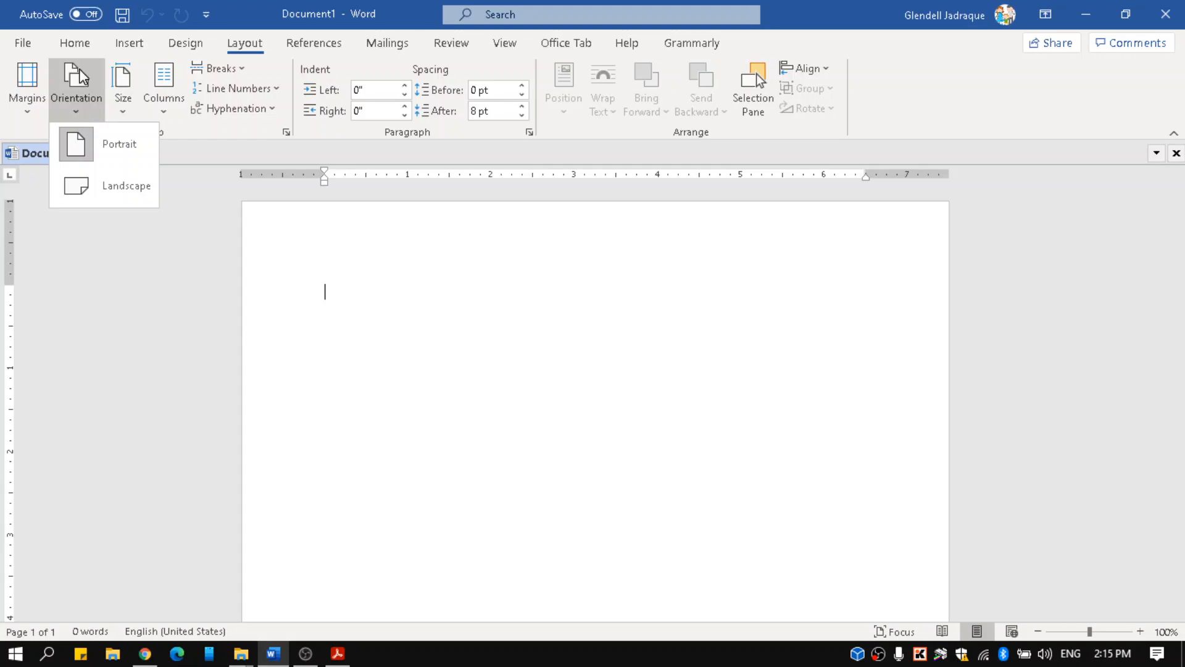
click(79, 42)
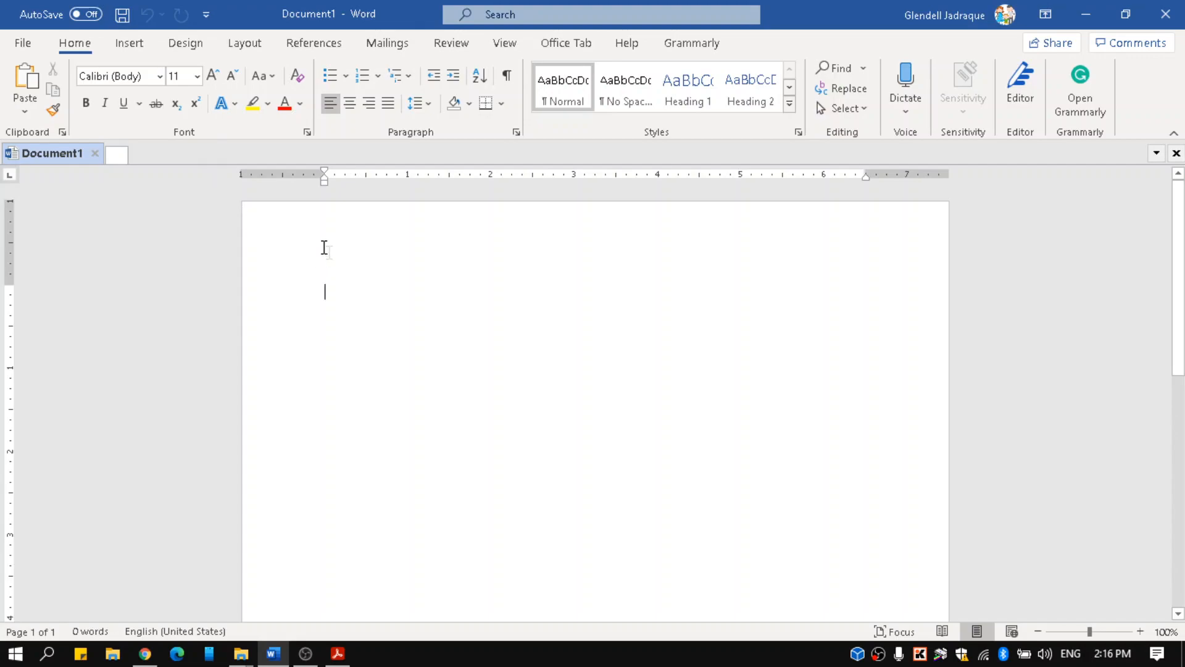
- Insert a page break in the blank document to add a second page
click(129, 49)
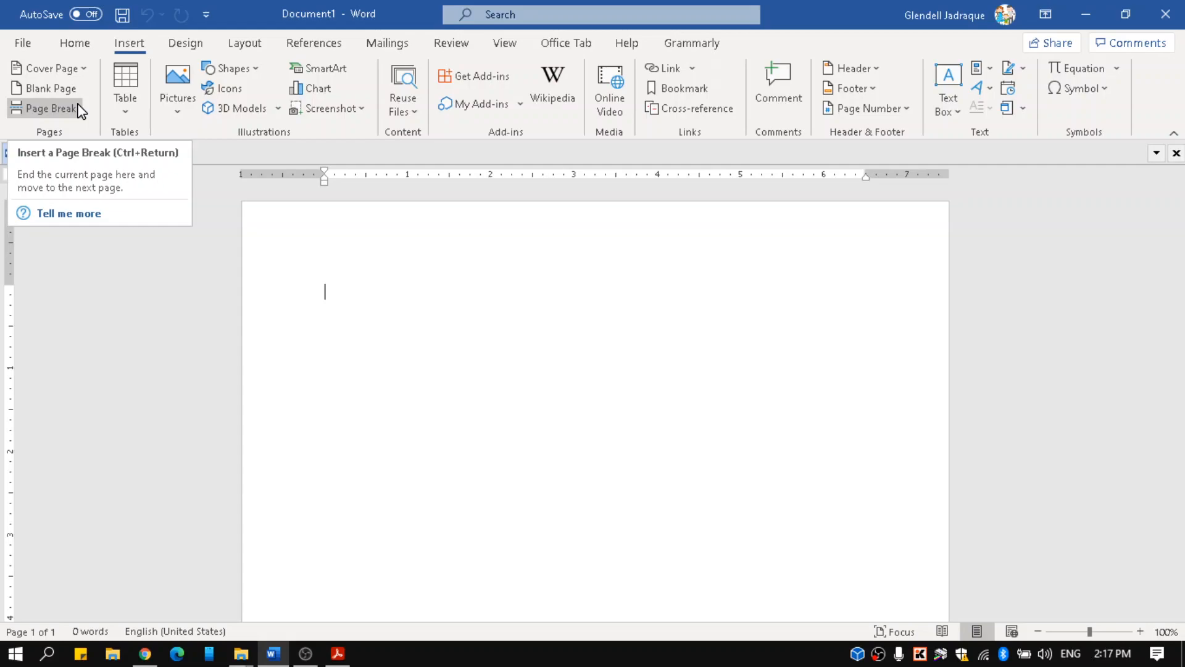
click(79, 108)
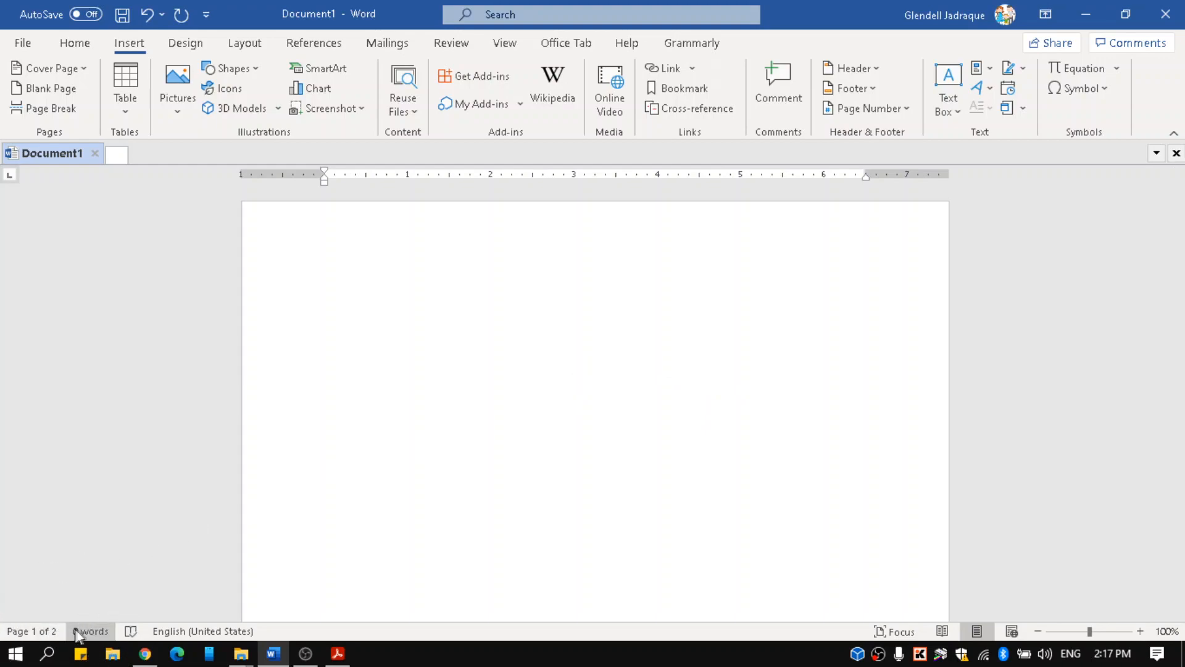
key(ctrl)
key(ctrl)
key(ctrl)
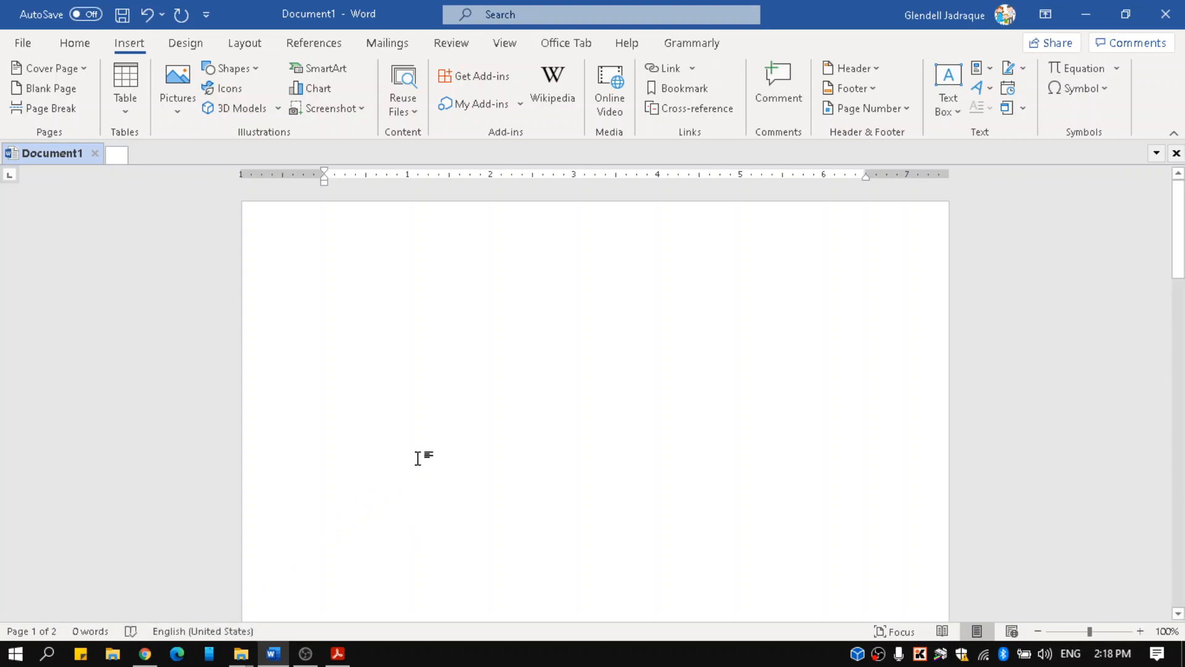
scroll(418, 458, down, 10)
scroll(419, 469, up, 10)
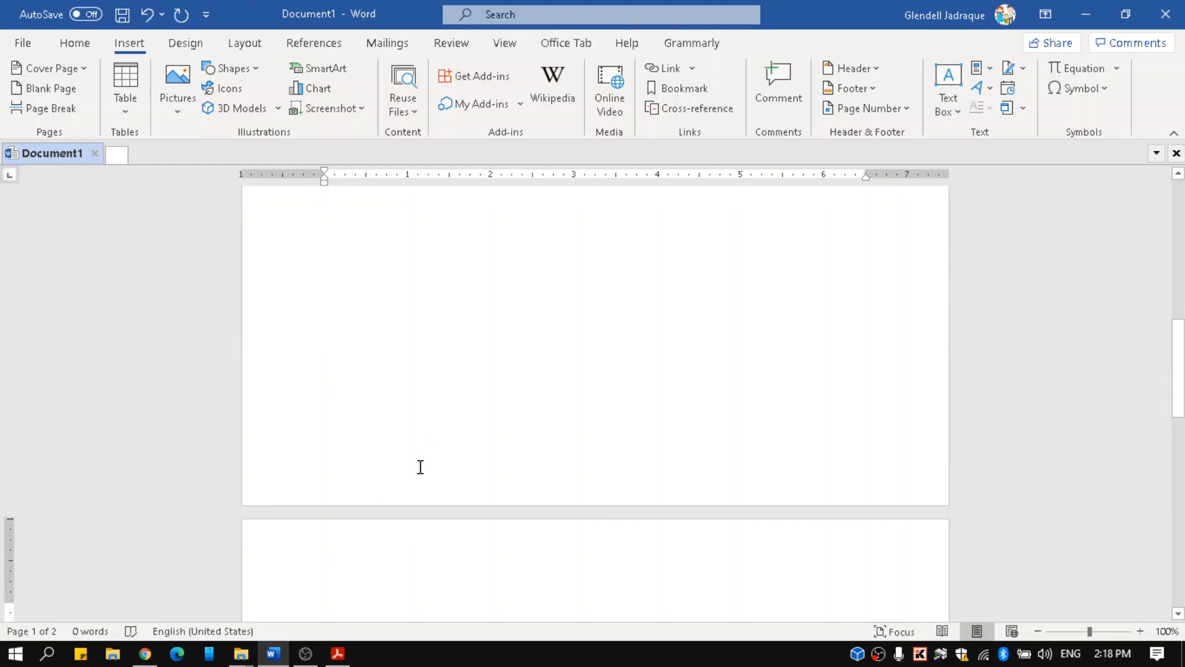
scroll(377, 349, up, 1)
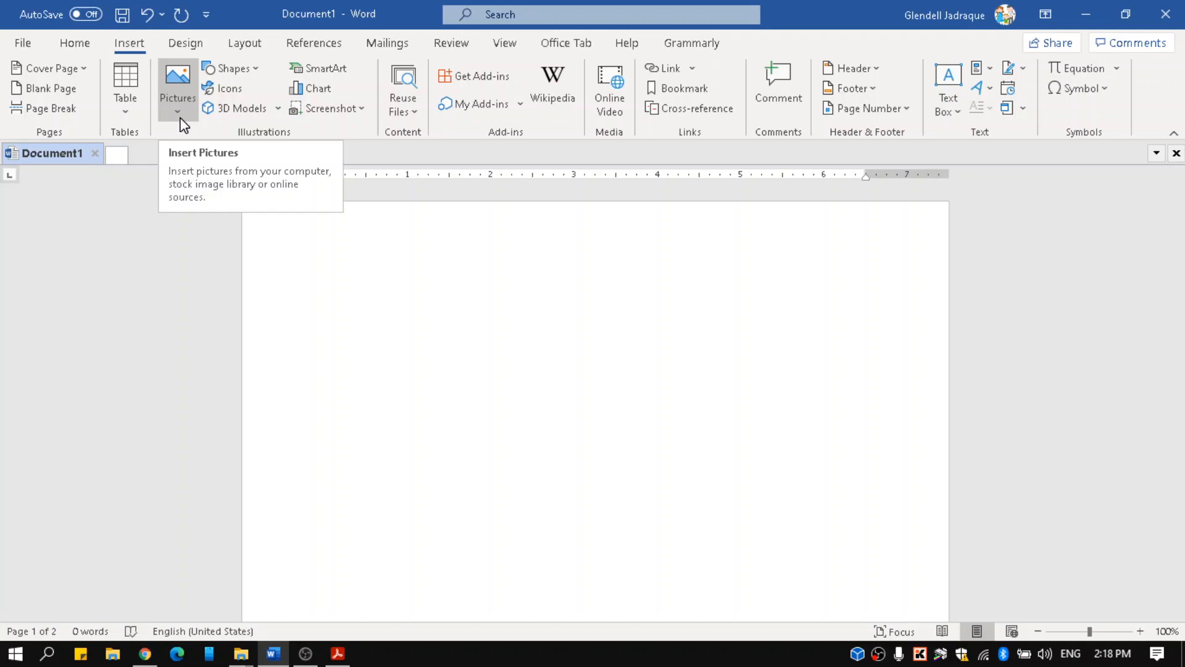
- Place the cursor at the start of the first page and browse this device's Documents folder for a picture to insert
click(339, 288)
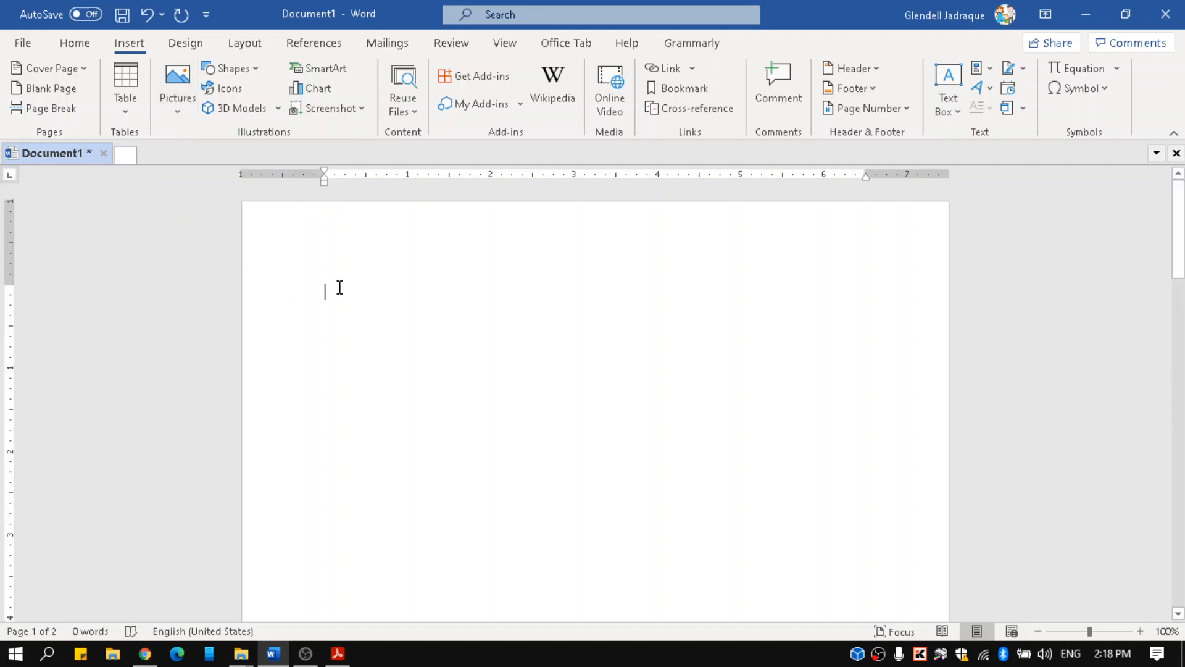
right_click(340, 288)
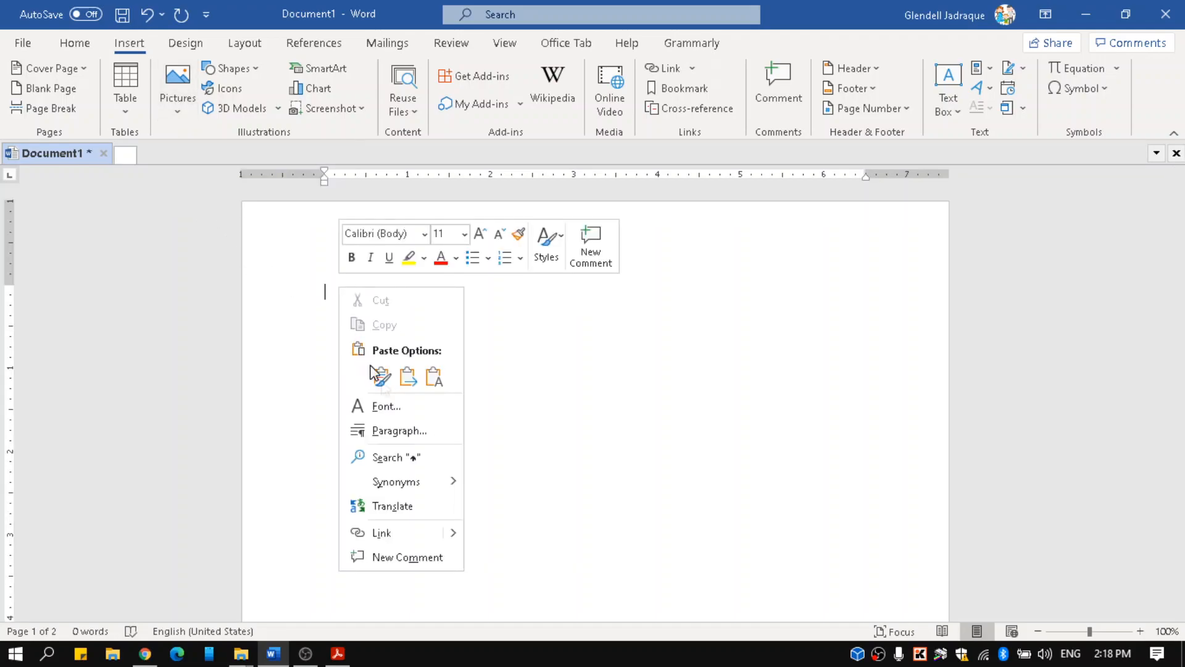
click(293, 286)
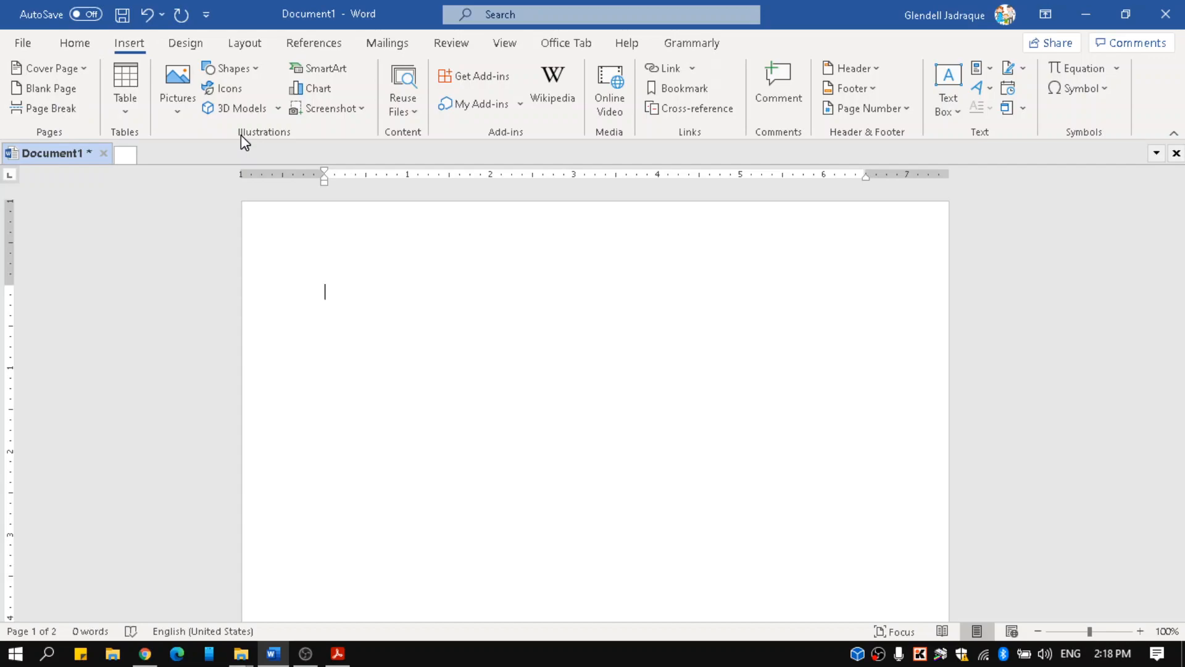
click(178, 110)
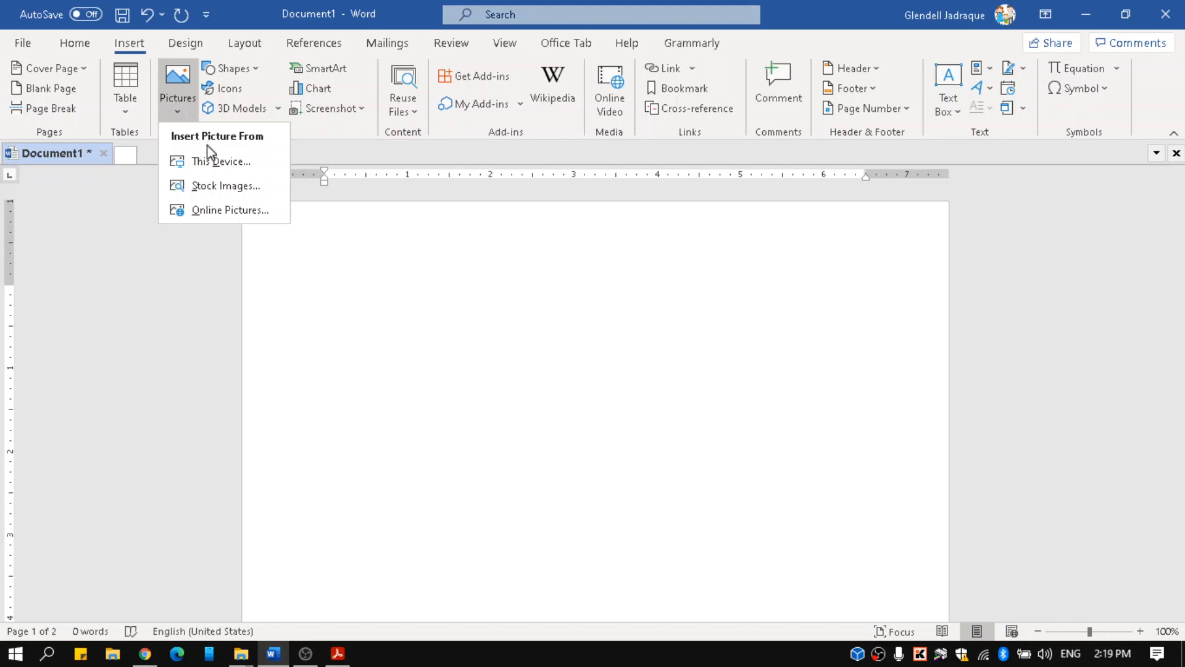
click(210, 163)
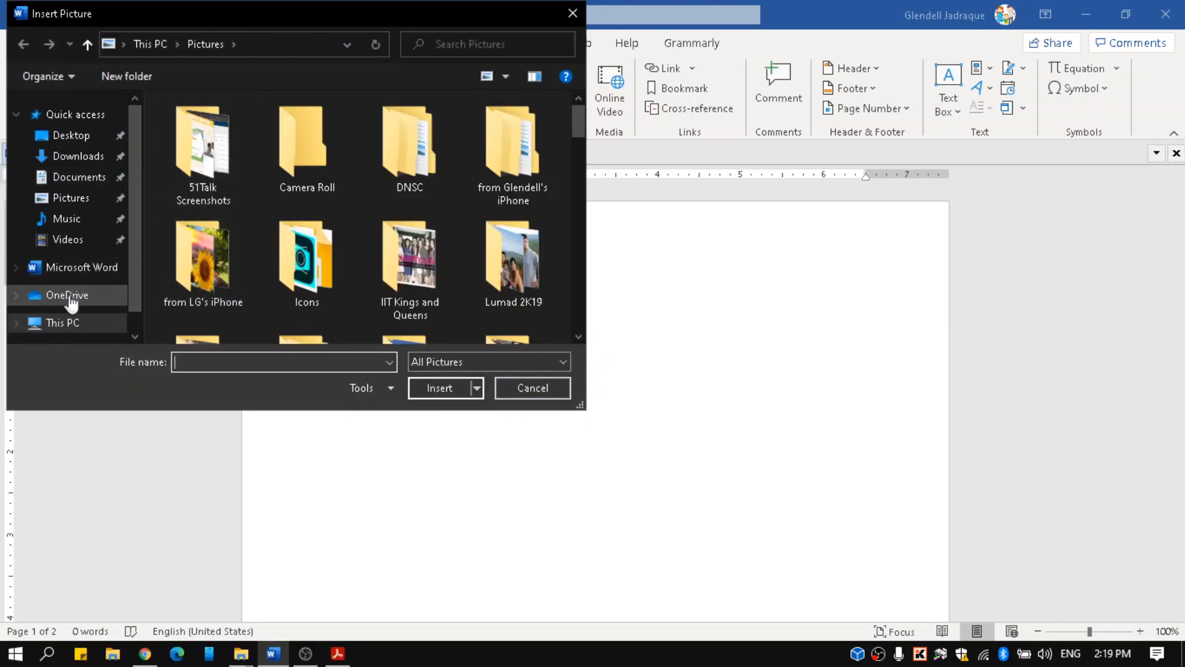
click(81, 323)
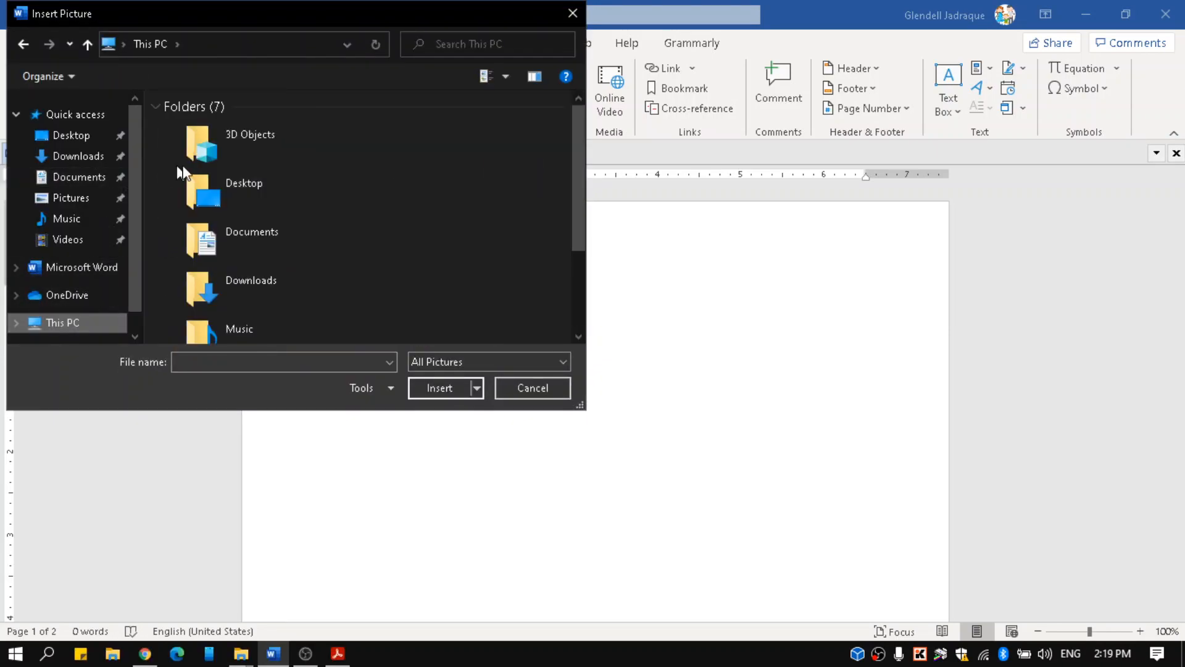
scroll(185, 176, down, 1)
double_click(258, 171)
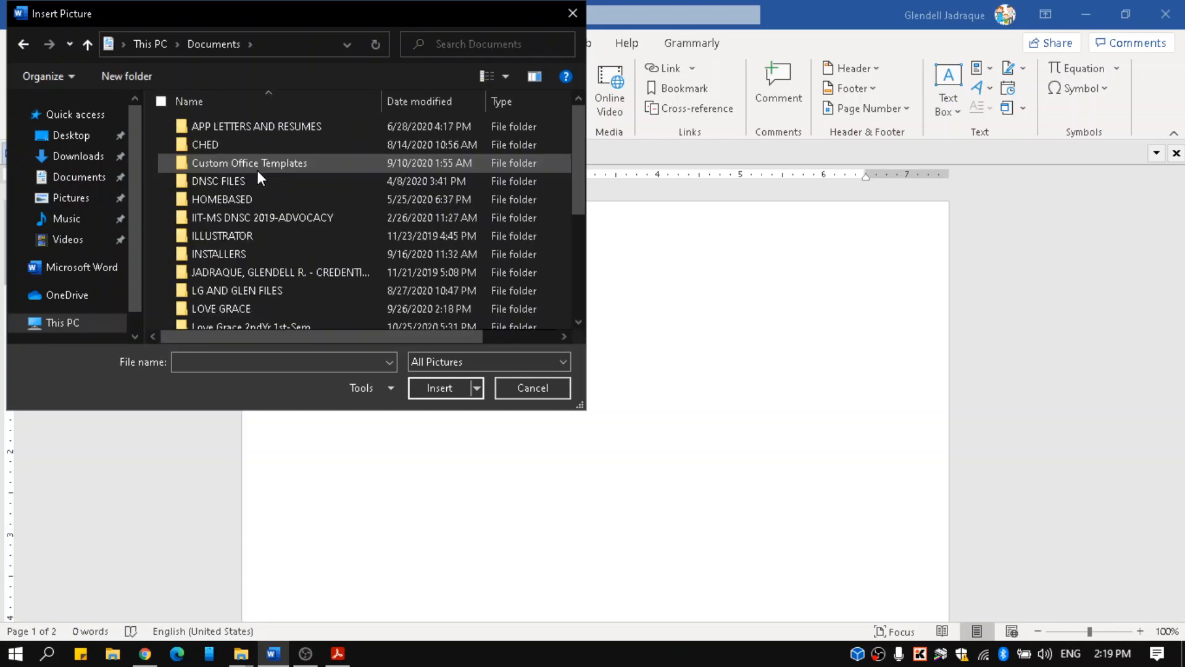
- Browse to the Pictures subfolder inside the Exploring Office project folder
scroll(226, 274, down, 4)
double_click(226, 277)
double_click(220, 130)
click(216, 137)
double_click(216, 137)
double_click(214, 125)
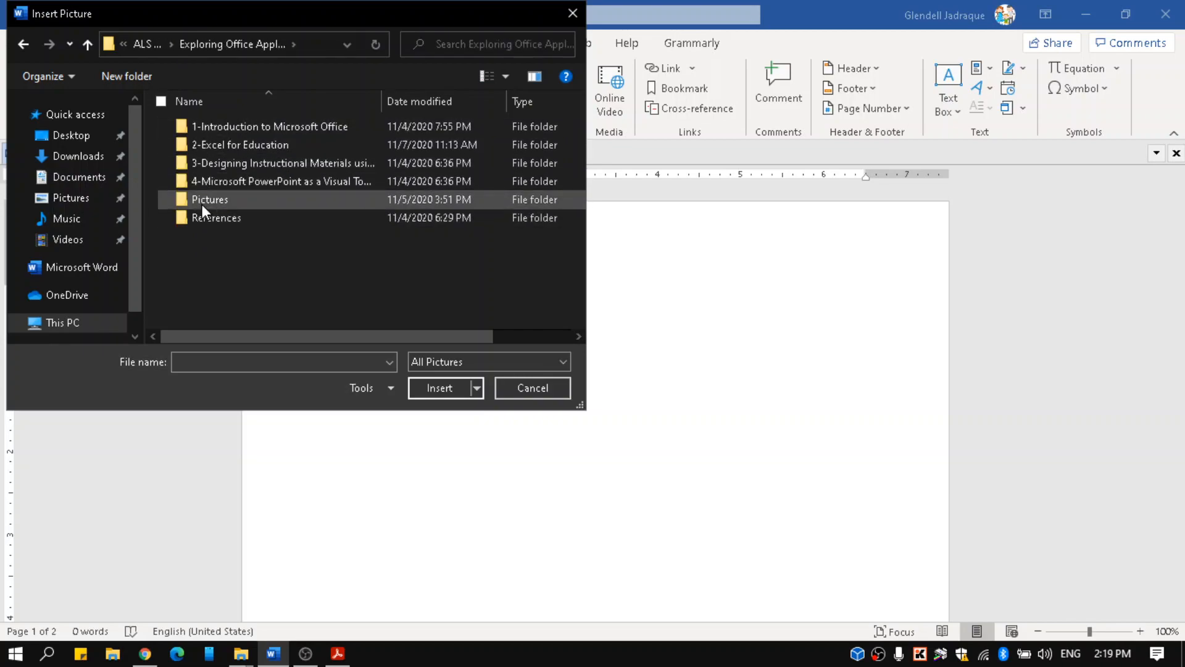
double_click(202, 205)
- Insert the photo of hands typing on a laptop into the first page
click(212, 158)
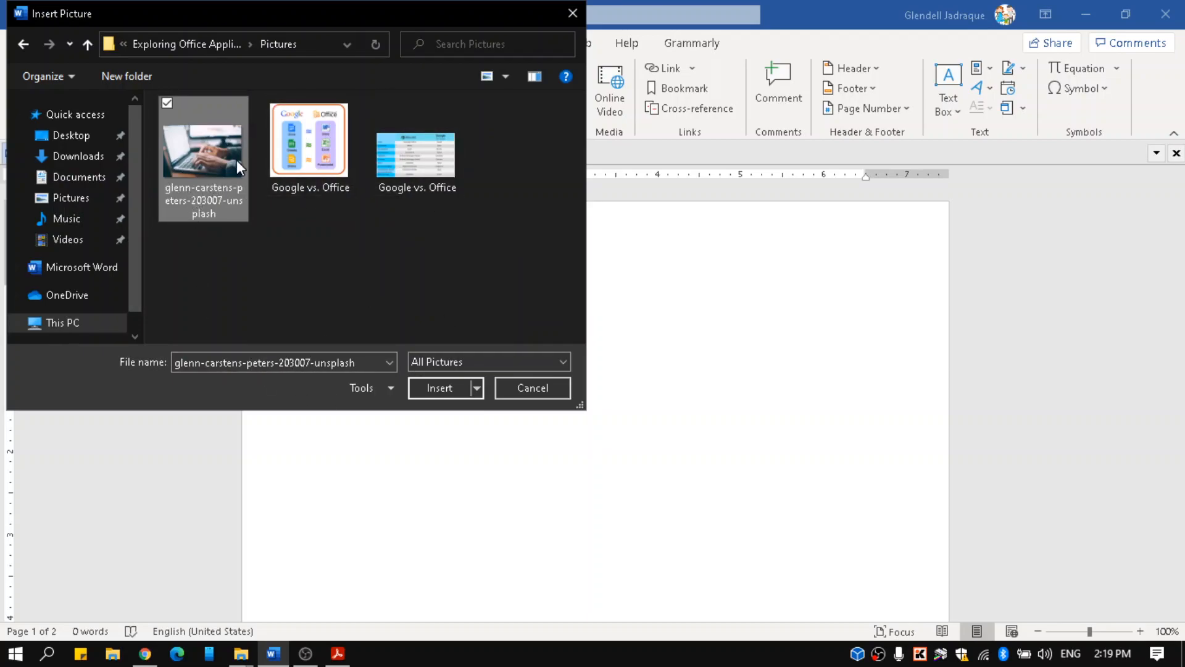
click(439, 389)
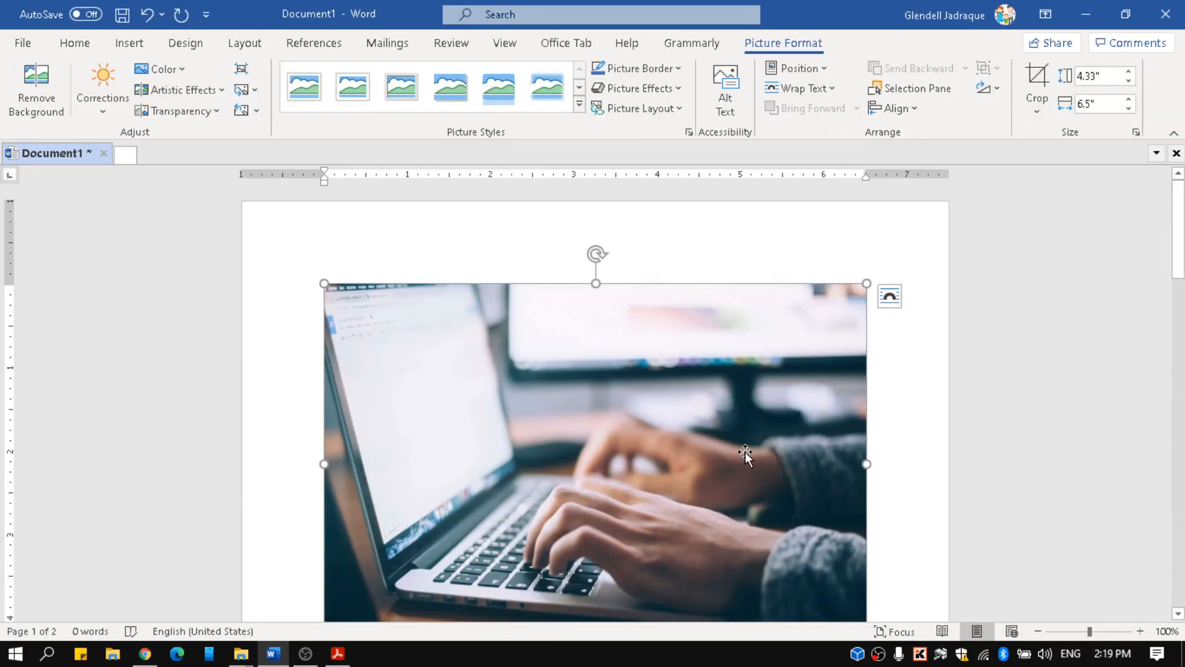
scroll(668, 449, down, 1)
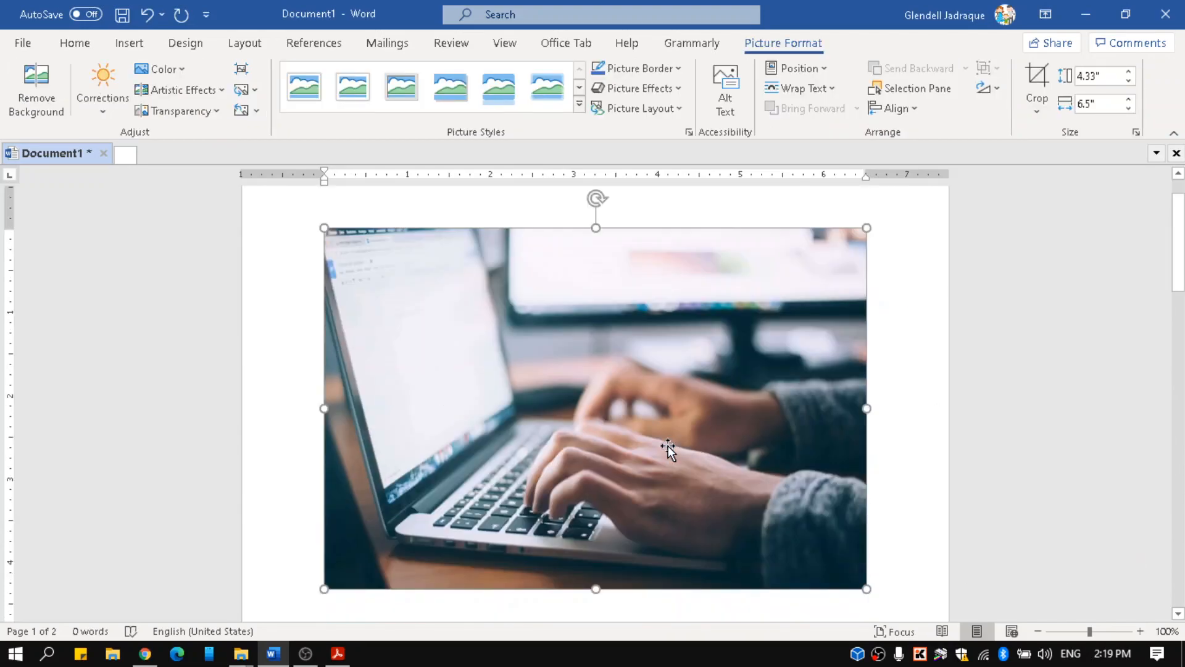
scroll(668, 450, down, 2)
scroll(673, 447, up, 3)
scroll(679, 446, down, 1)
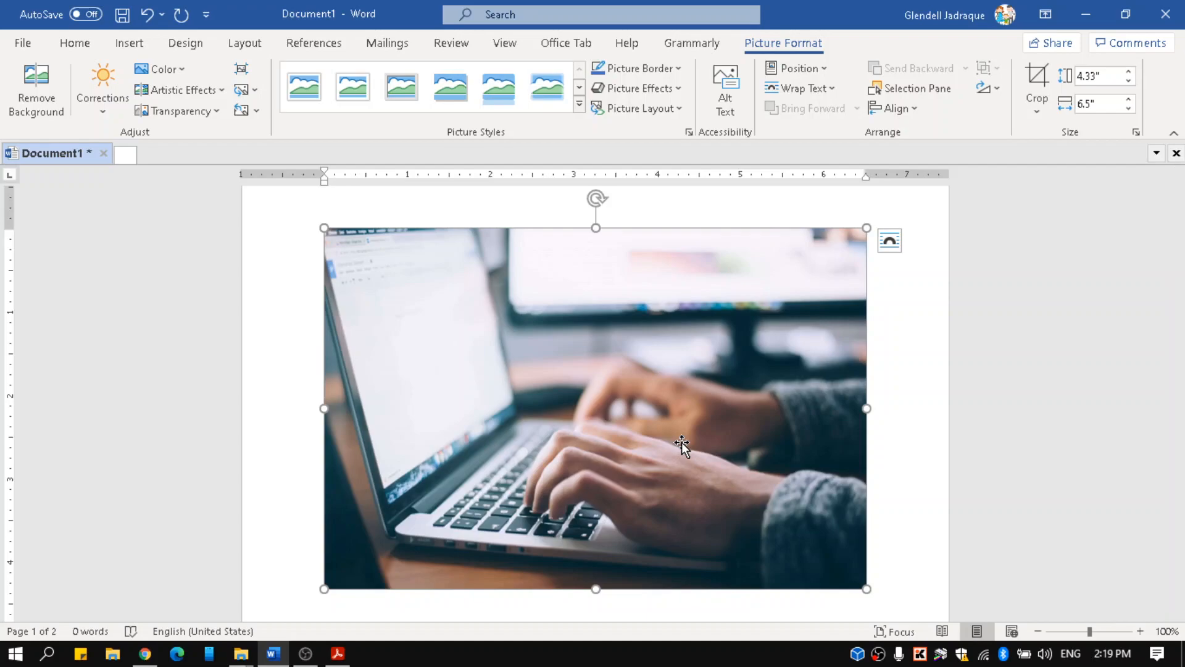
scroll(683, 438, up, 1)
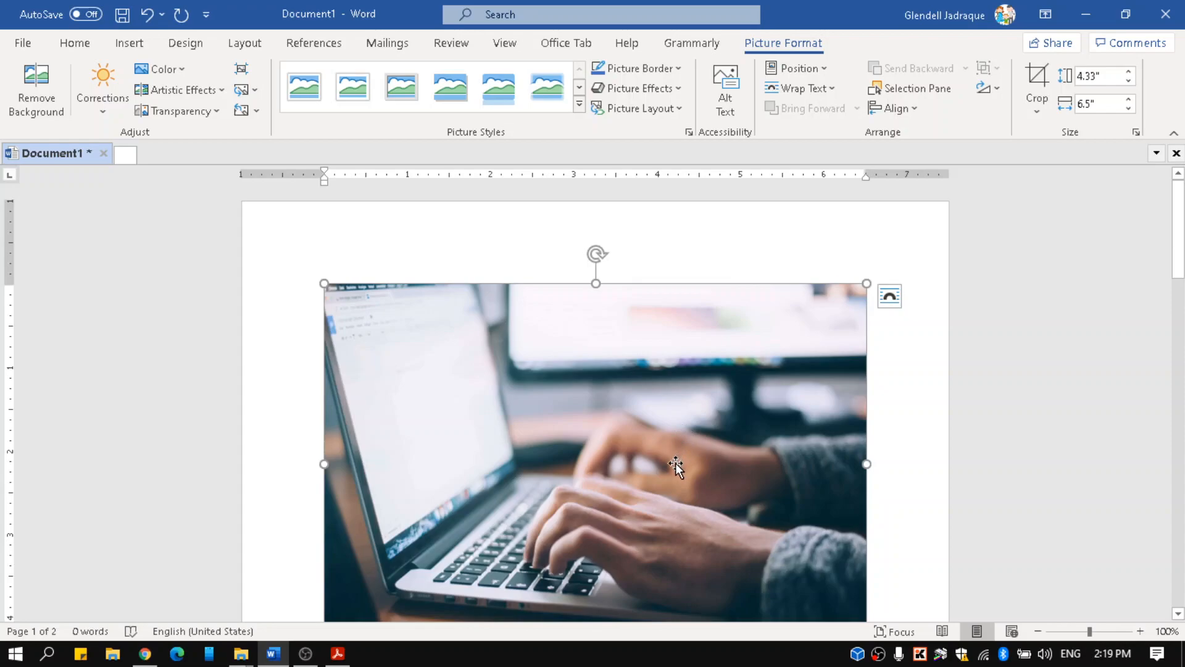
- Try to move the in-line photo freely around the page
drag(670, 476, 391, 313)
drag(643, 411, 720, 223)
drag(655, 437, 784, 451)
scroll(680, 457, down, 7)
scroll(668, 460, up, 7)
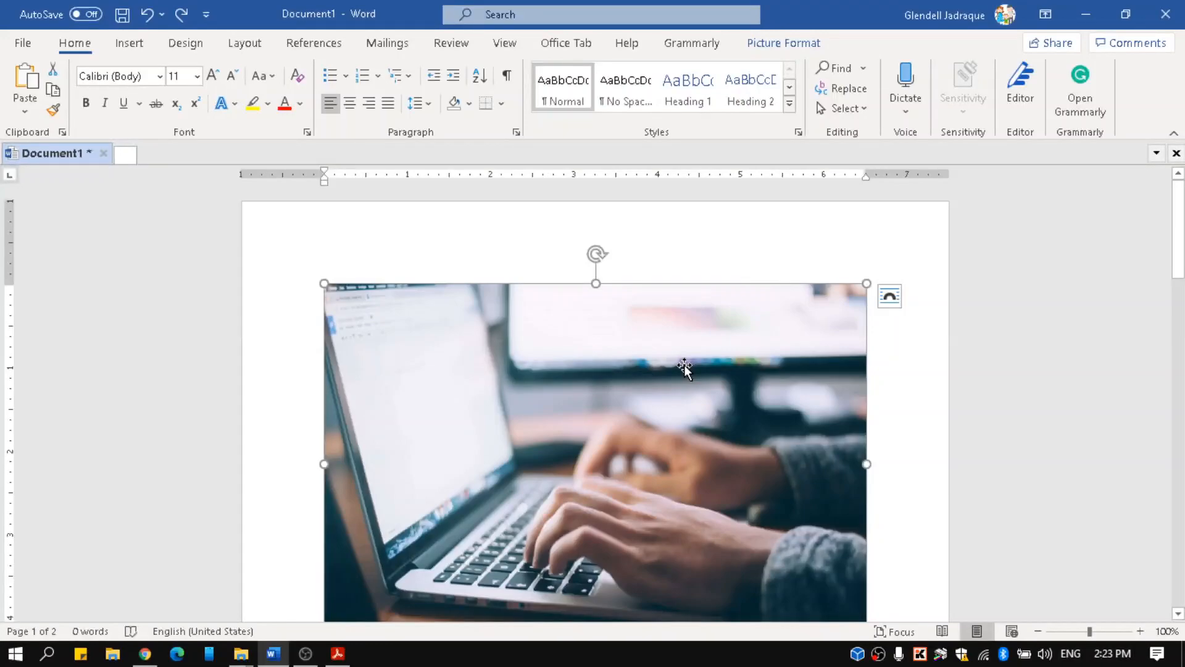
- Set the photo's text wrapping to Behind Text and move it to the upper-left corner of the first page
right_click(684, 365)
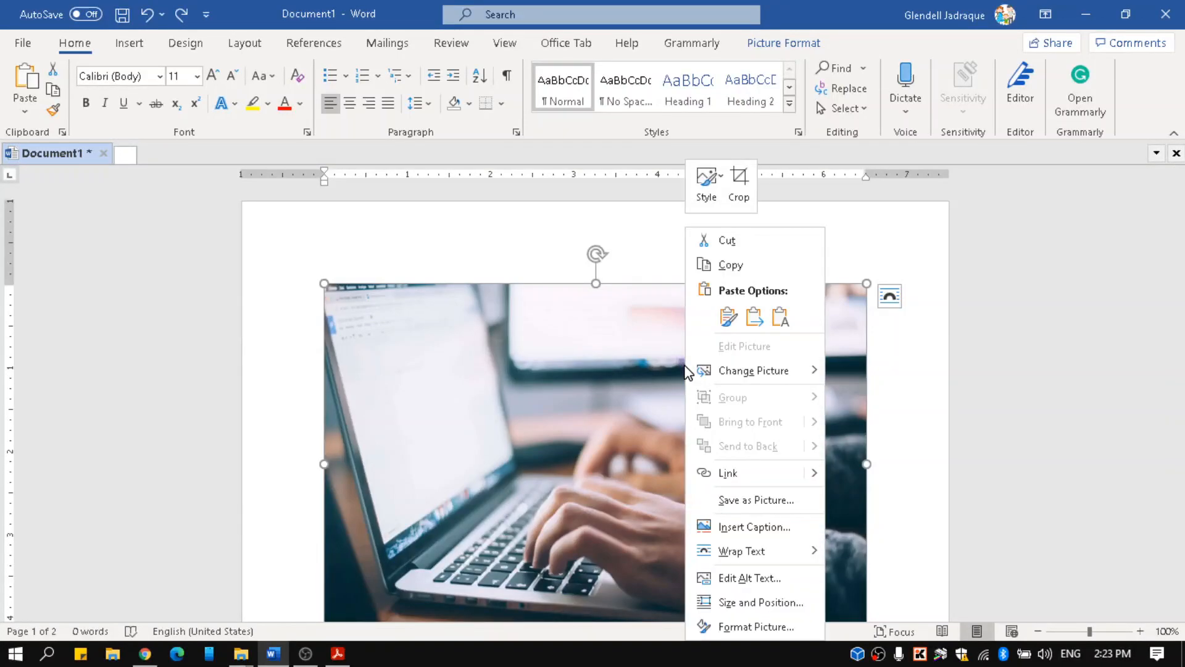
mouse_move(730, 558)
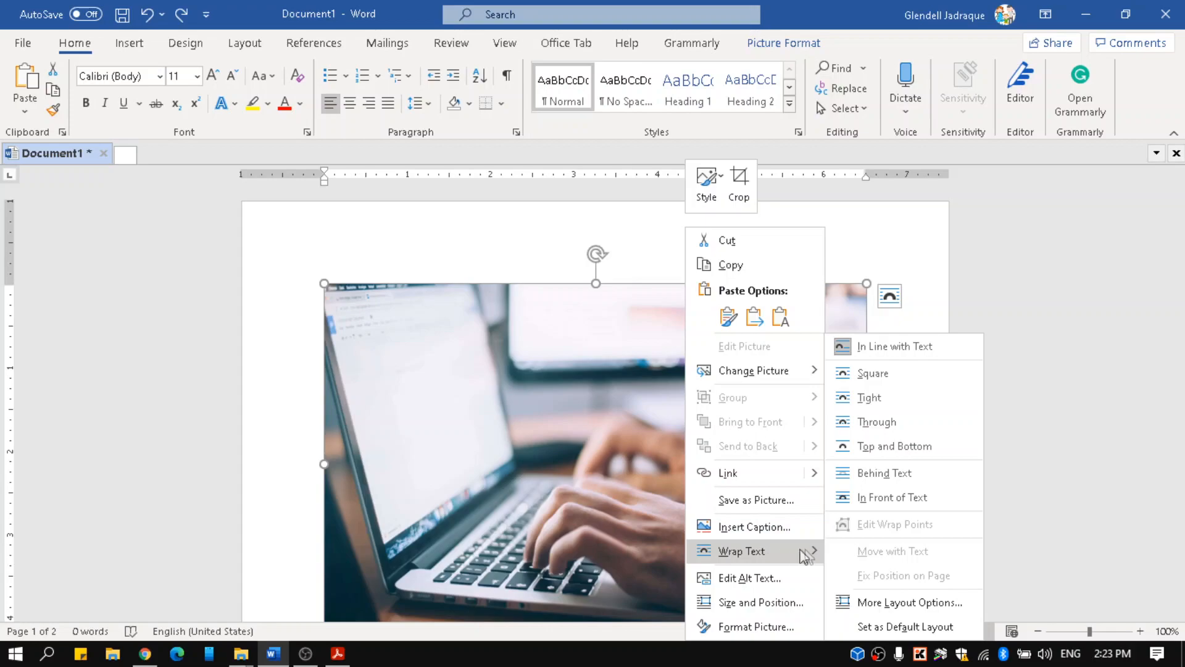
click(861, 374)
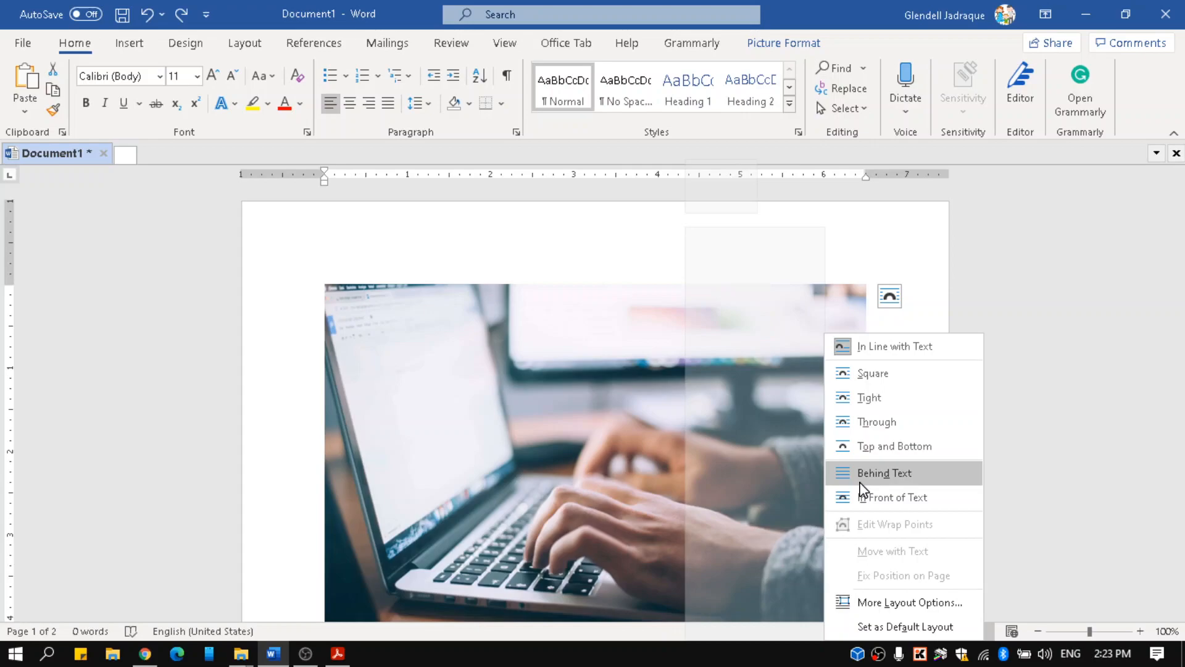
click(884, 473)
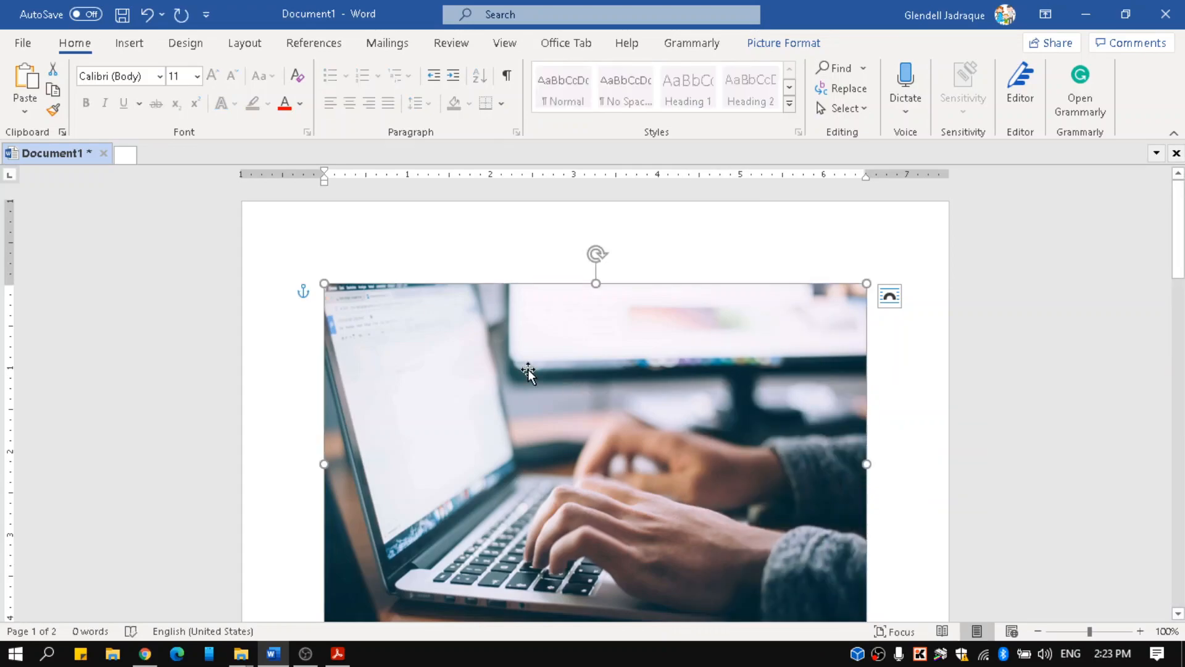
drag(527, 368, 440, 282)
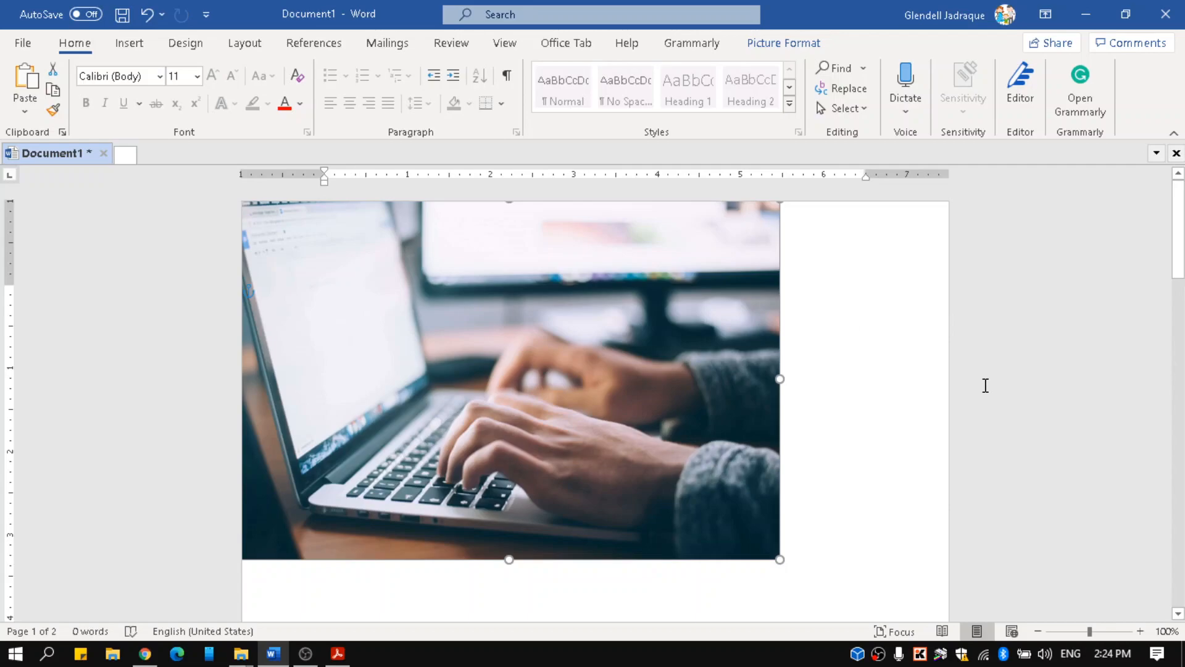
- Enlarge the photo to cover the entire first page and shift it left to bring the typing hands into the page
scroll(986, 385, down, 2)
ctrl+scroll(986, 384, down, 3)
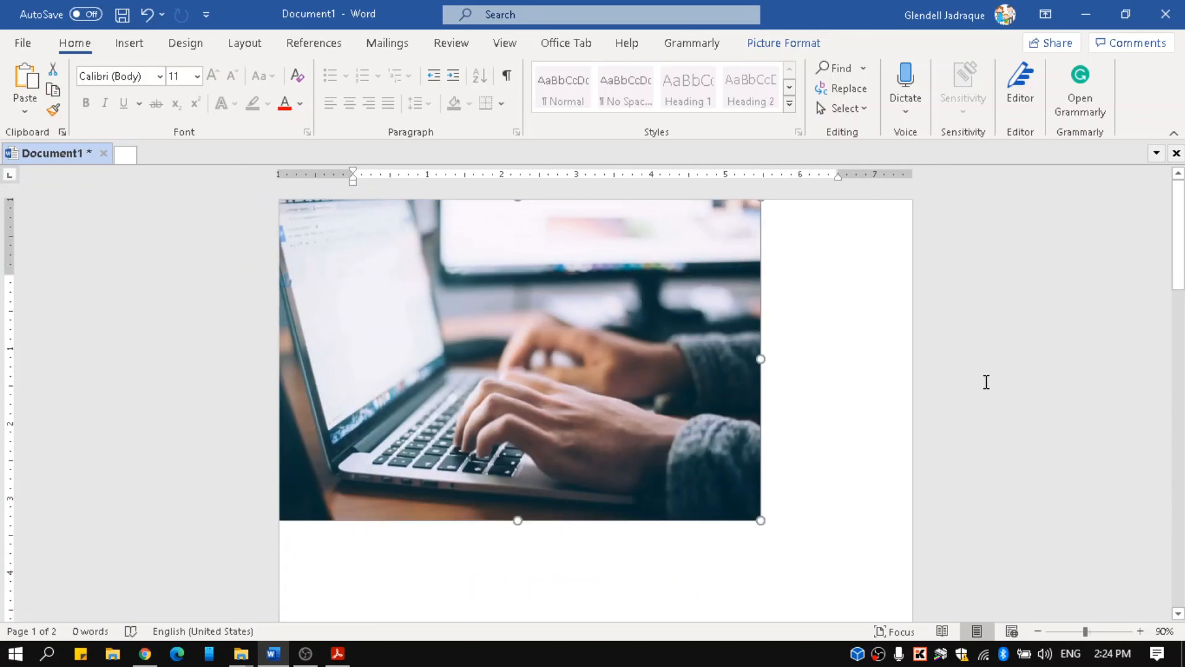
ctrl+scroll(836, 368, down, 3)
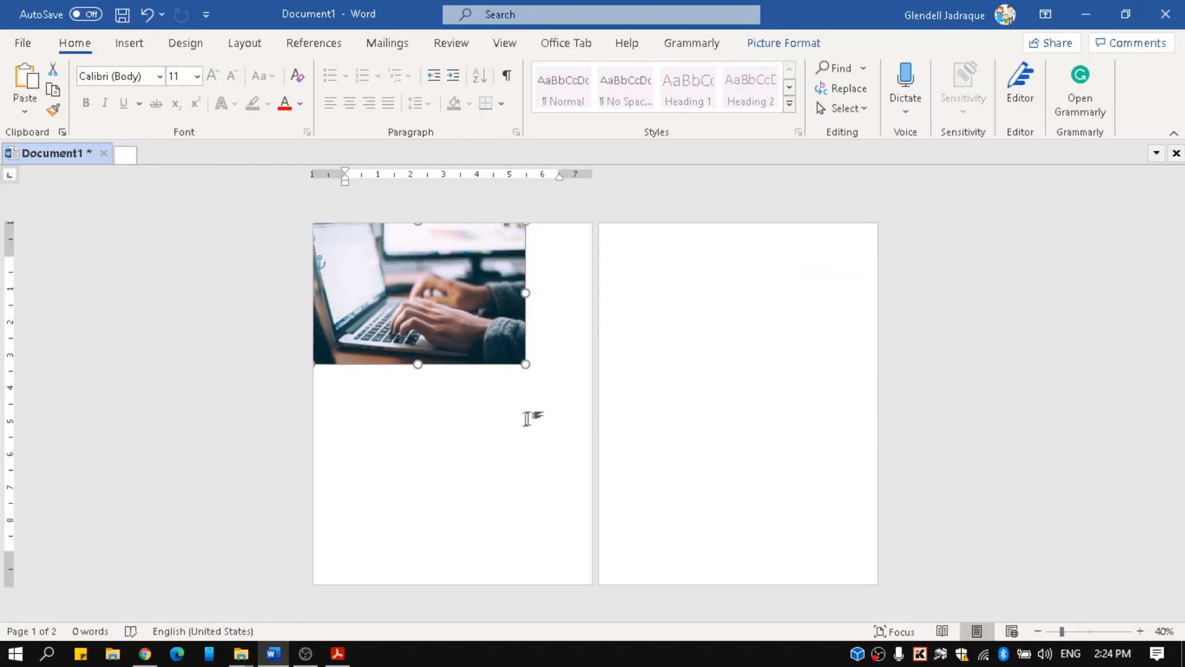
drag(526, 391, 621, 587)
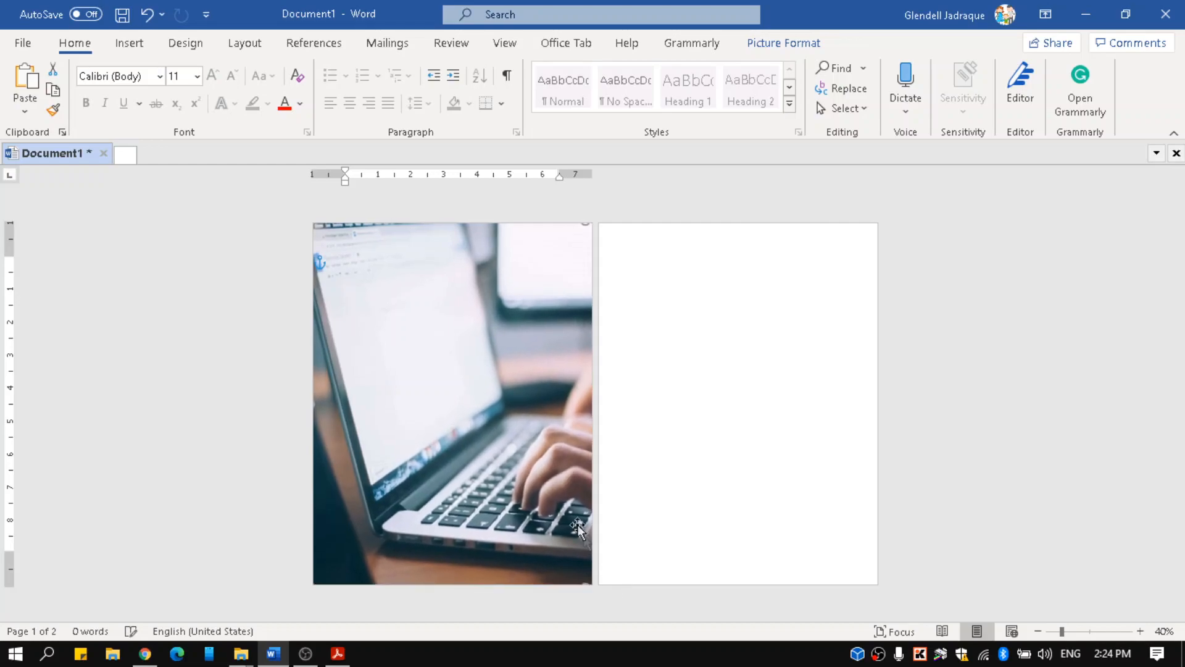
mouse_move(501, 489)
mouse_down()
mouse_move(469, 486)
mouse_move(500, 489)
mouse_up()
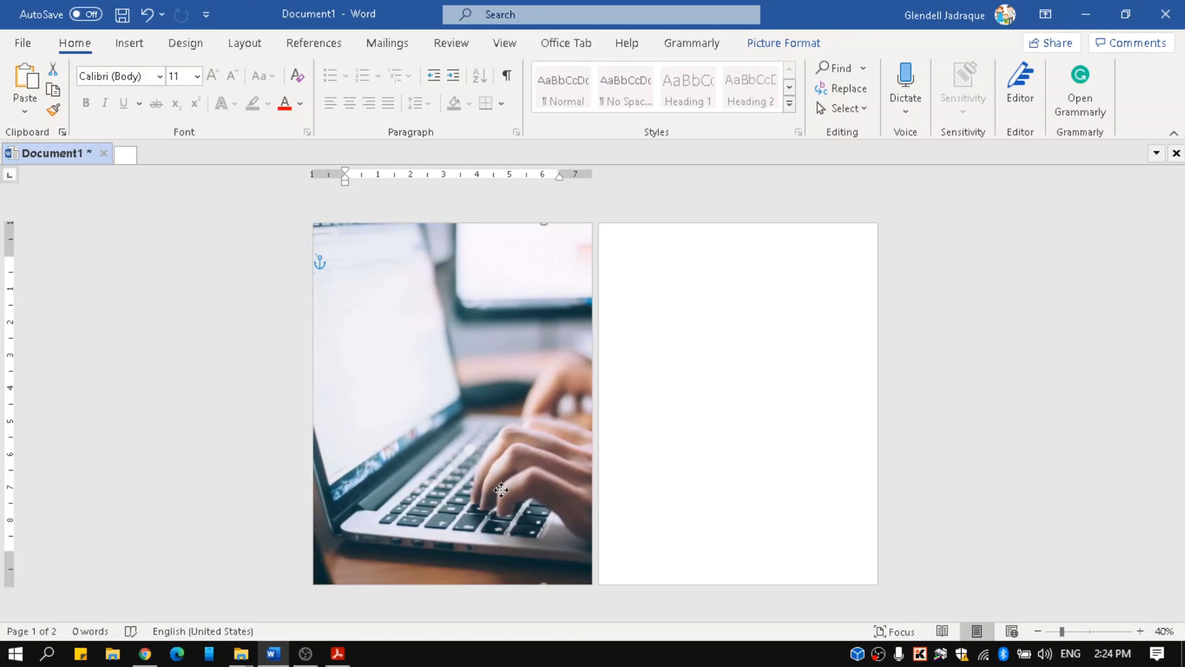
drag(501, 489, 454, 489)
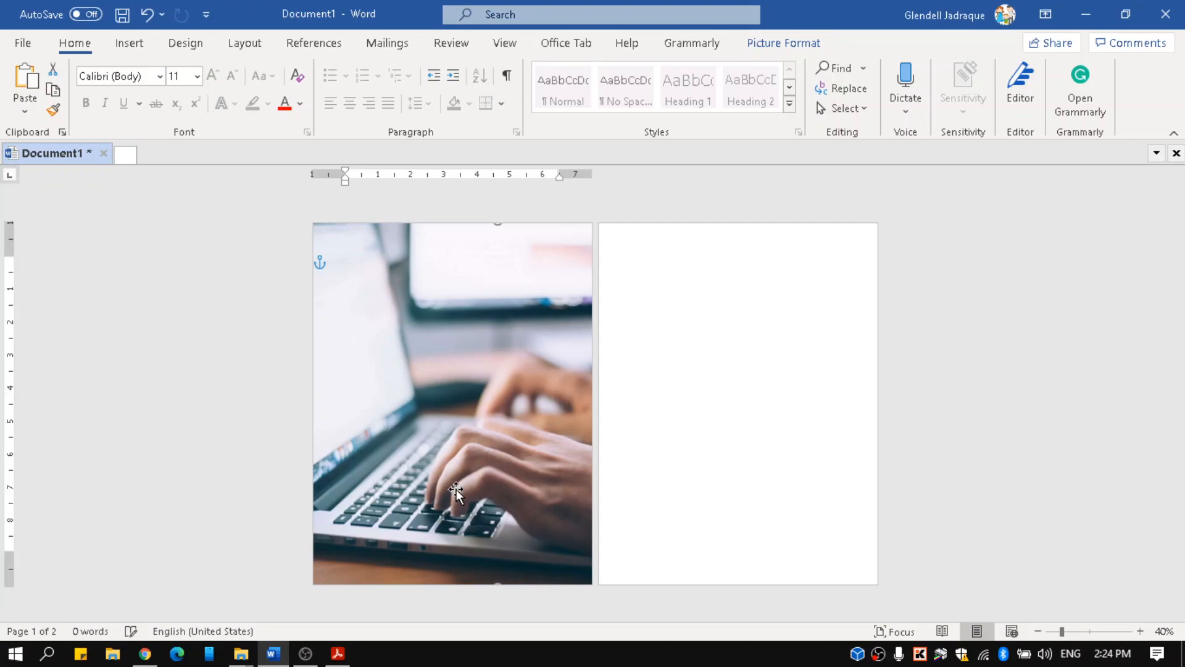
- Draw a Snip Diagonal Corner rectangle about 3.87" wide and 3.62" high over the photo, flush with the first page's right edge
scroll(789, 448, up, 2)
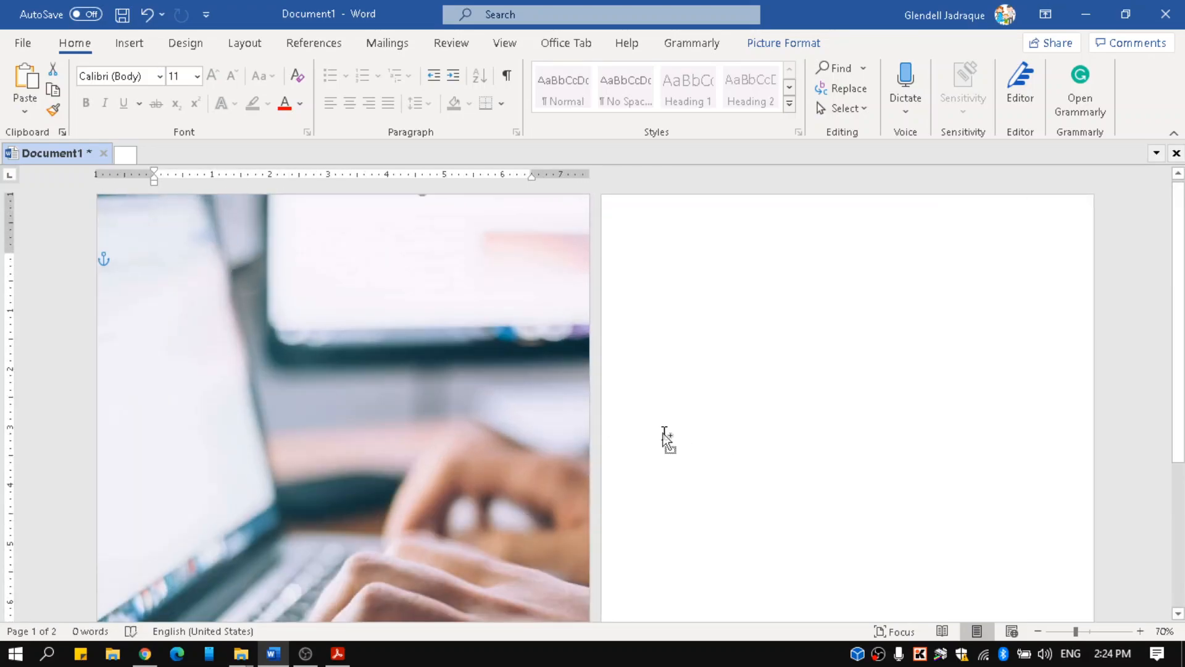
scroll(617, 402, up, 4)
scroll(831, 469, up, 5)
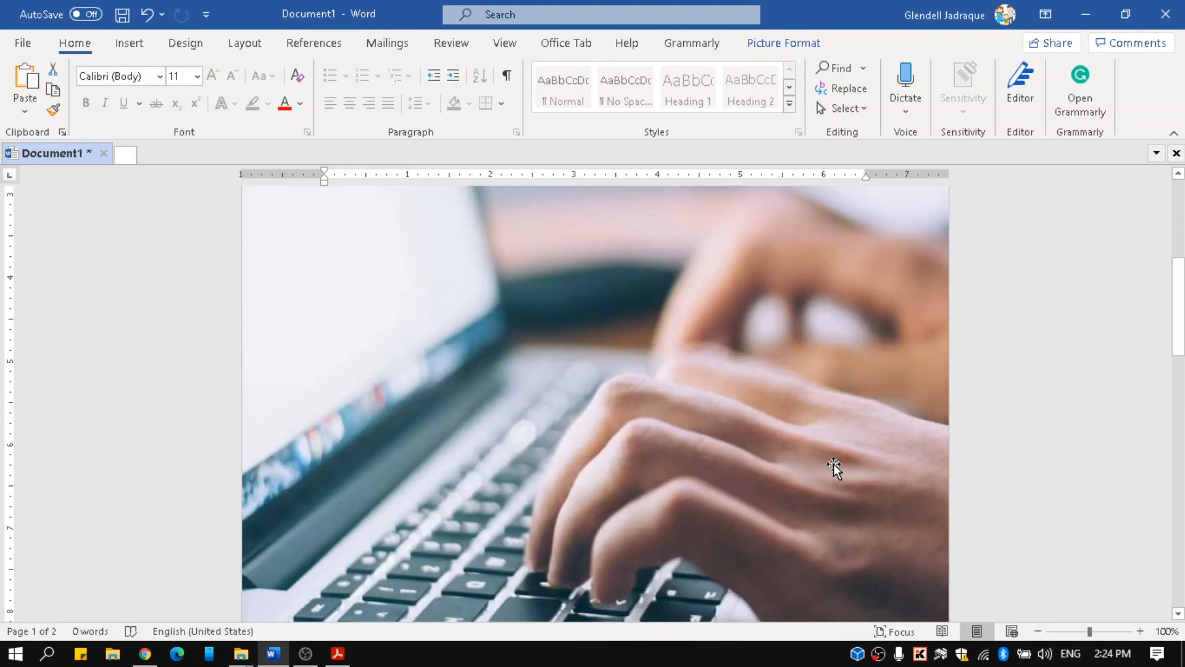
scroll(833, 464, down, 5)
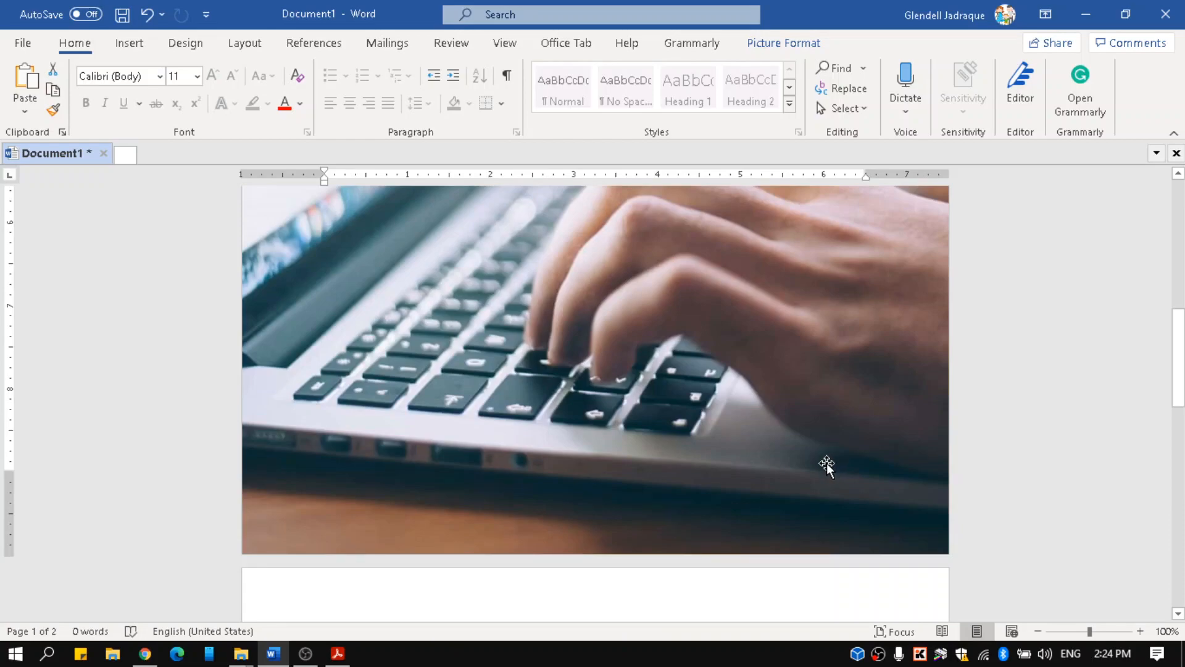
scroll(827, 463, up, 5)
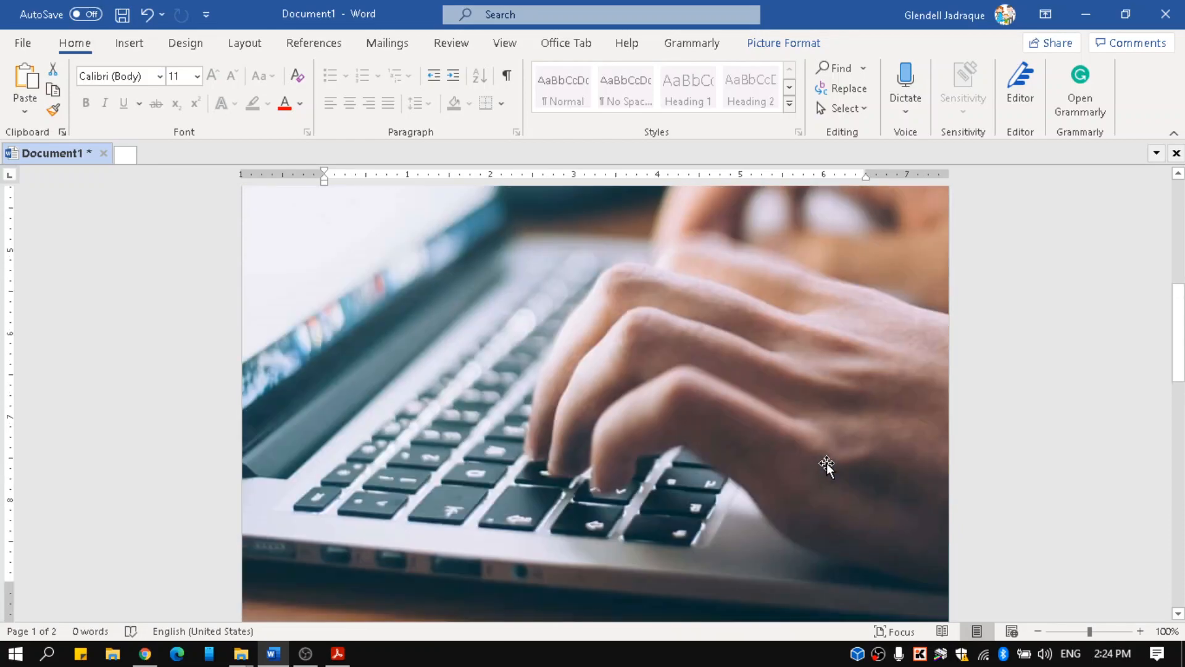
scroll(827, 467, up, 8)
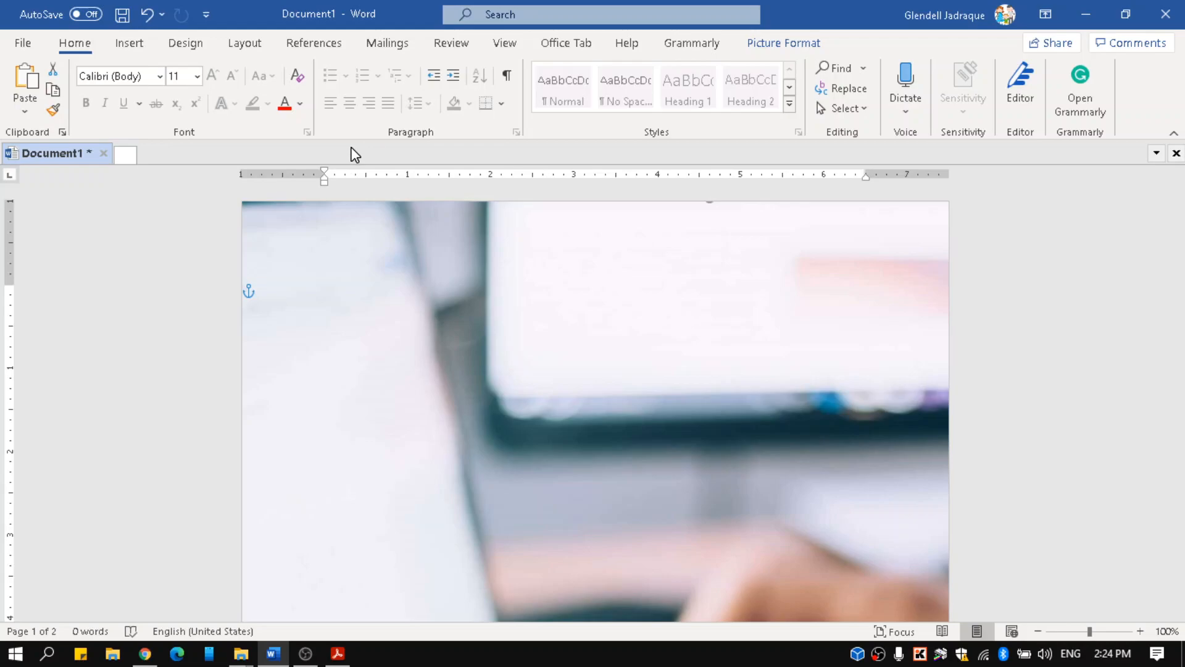
click(123, 46)
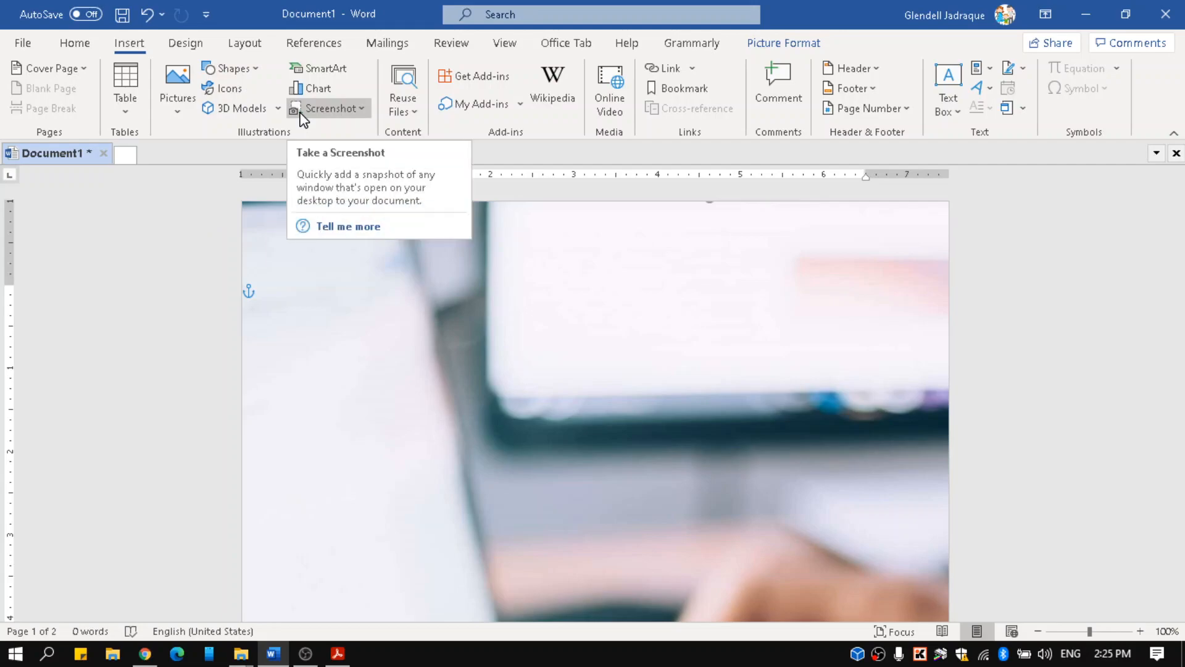
click(256, 70)
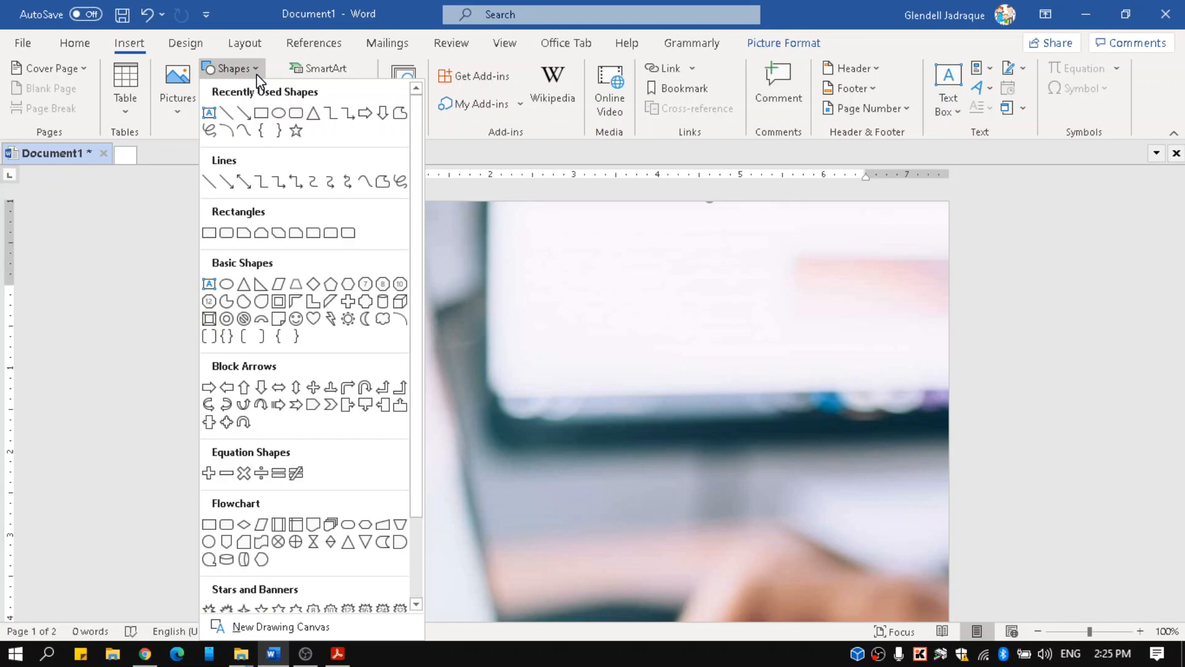
click(278, 233)
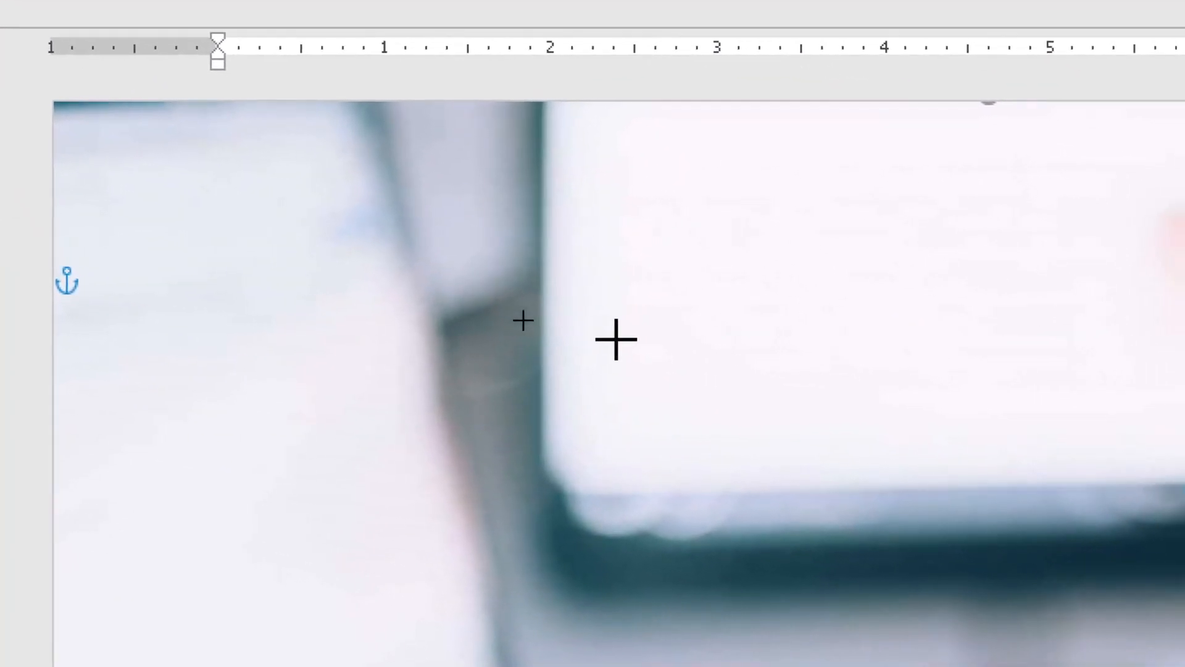
key(ctrl)
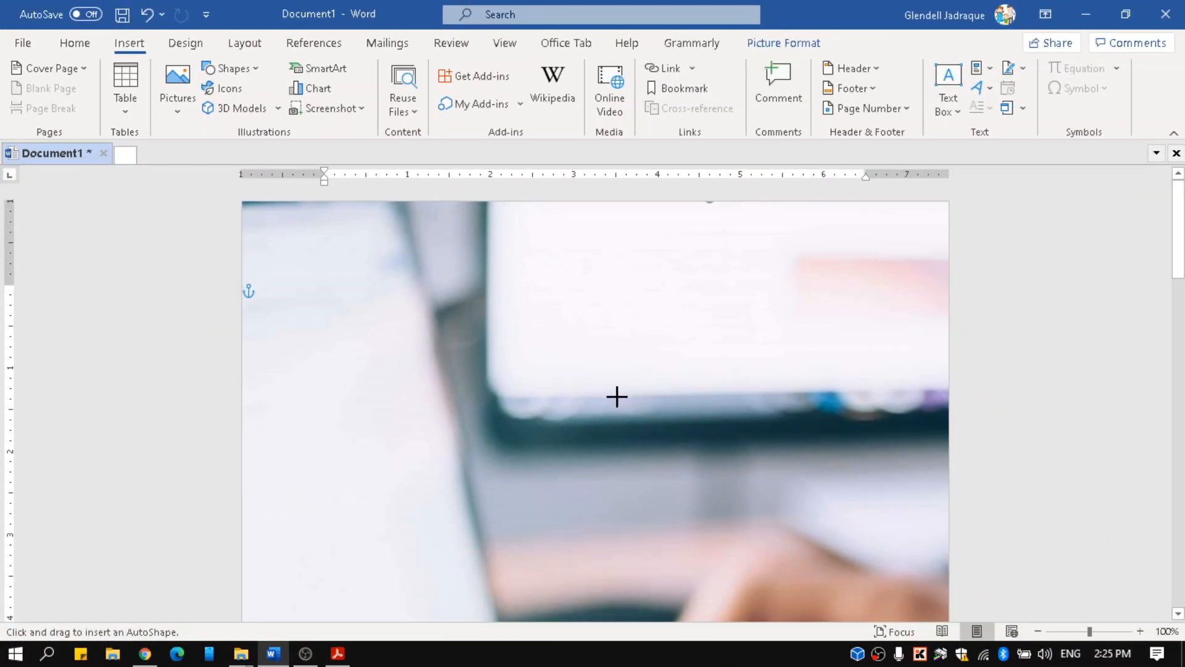
scroll(619, 397, down, 2)
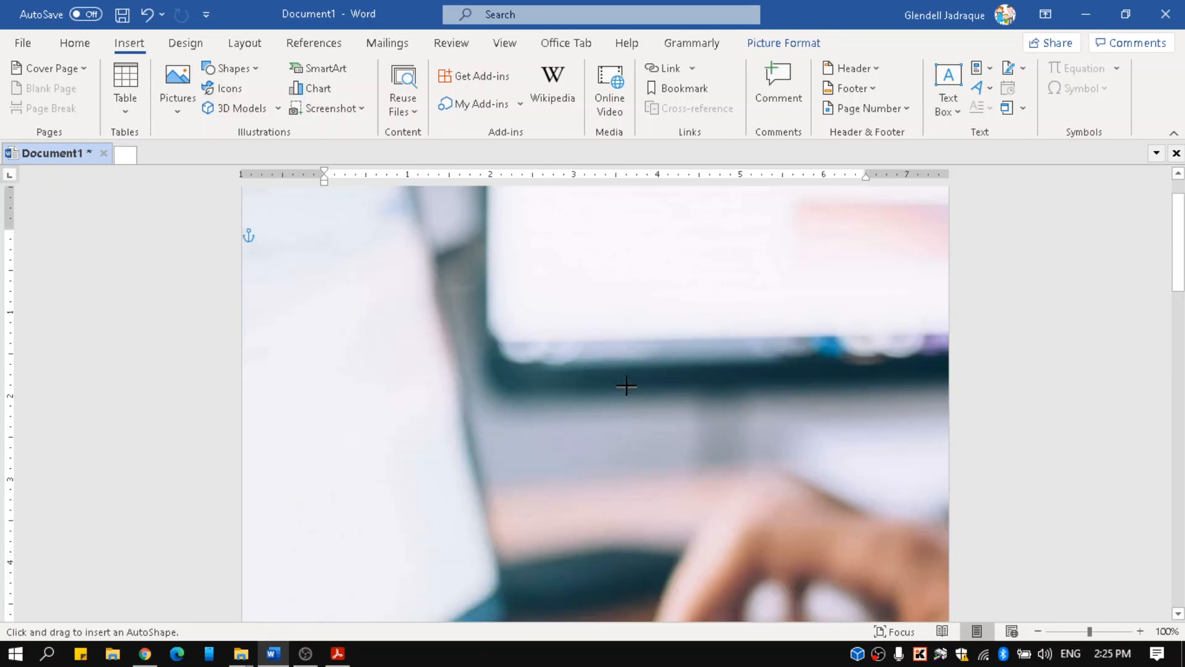
drag(626, 303, 947, 604)
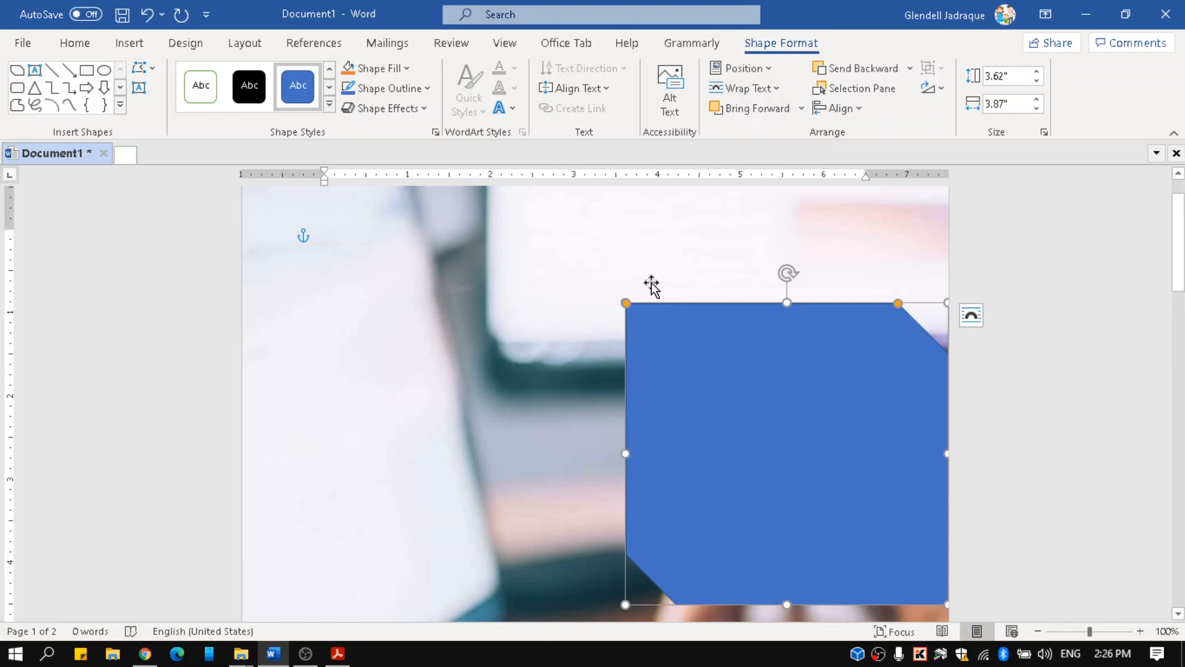
scroll(579, 241, down, 10)
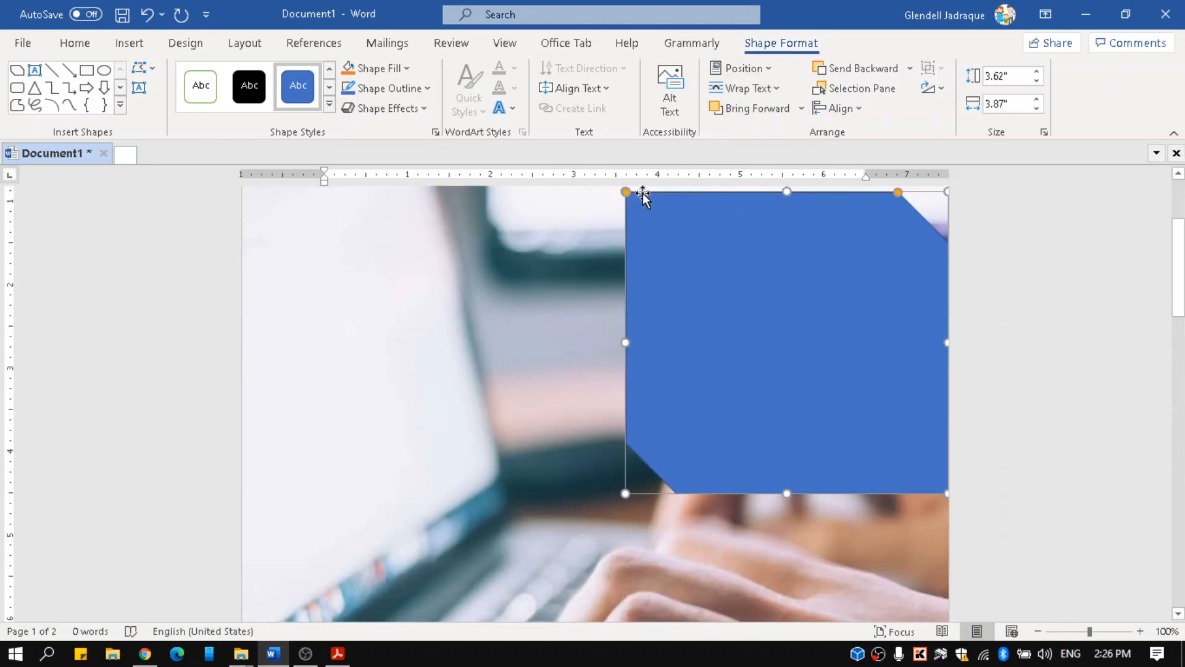
click(557, 520)
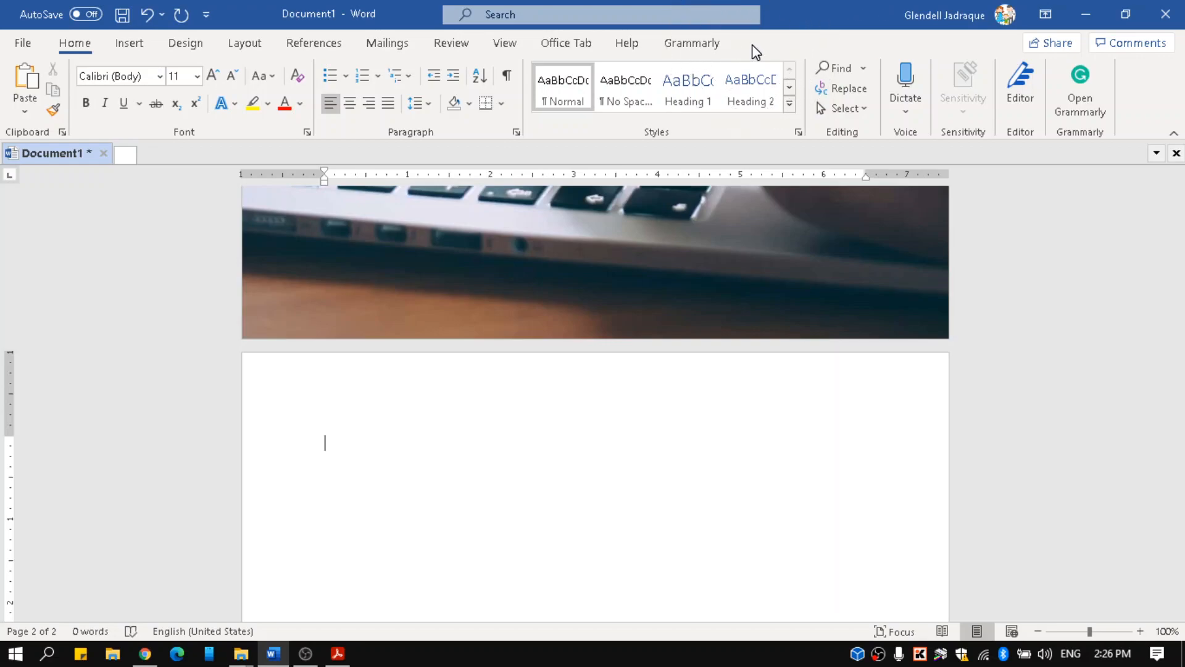
scroll(611, 494, up, 6)
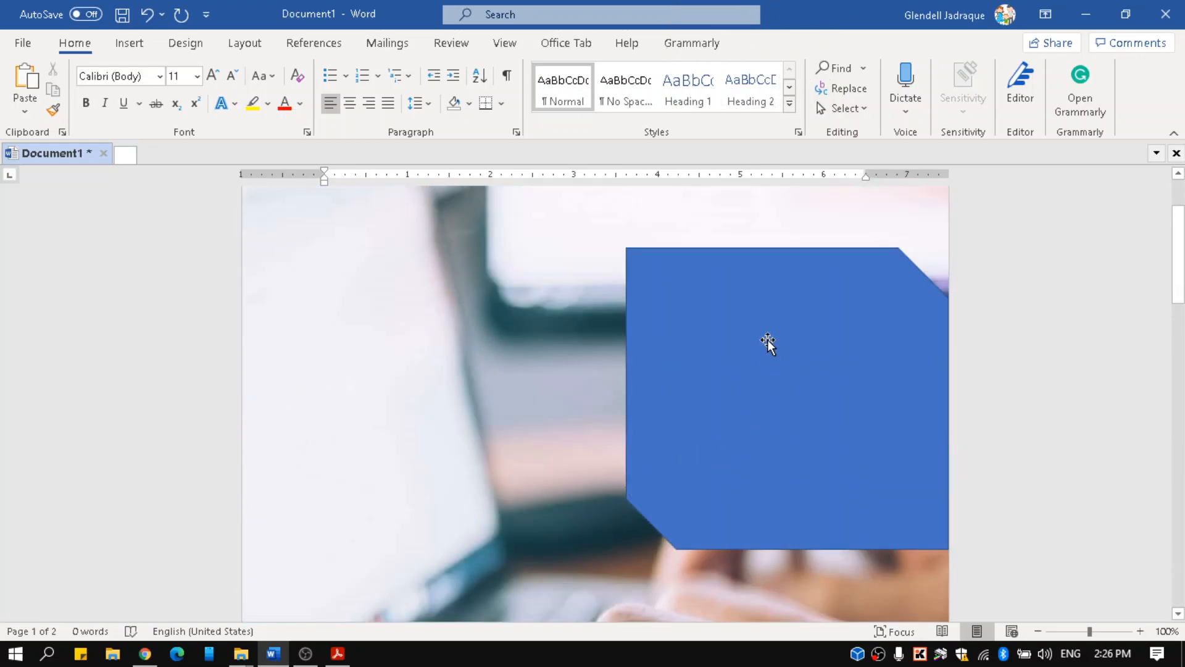
- Add three lines of text to the blue shape: "An Instructional Material for", "Introduction to Computing" and "By" followed by the author's first name
click(768, 342)
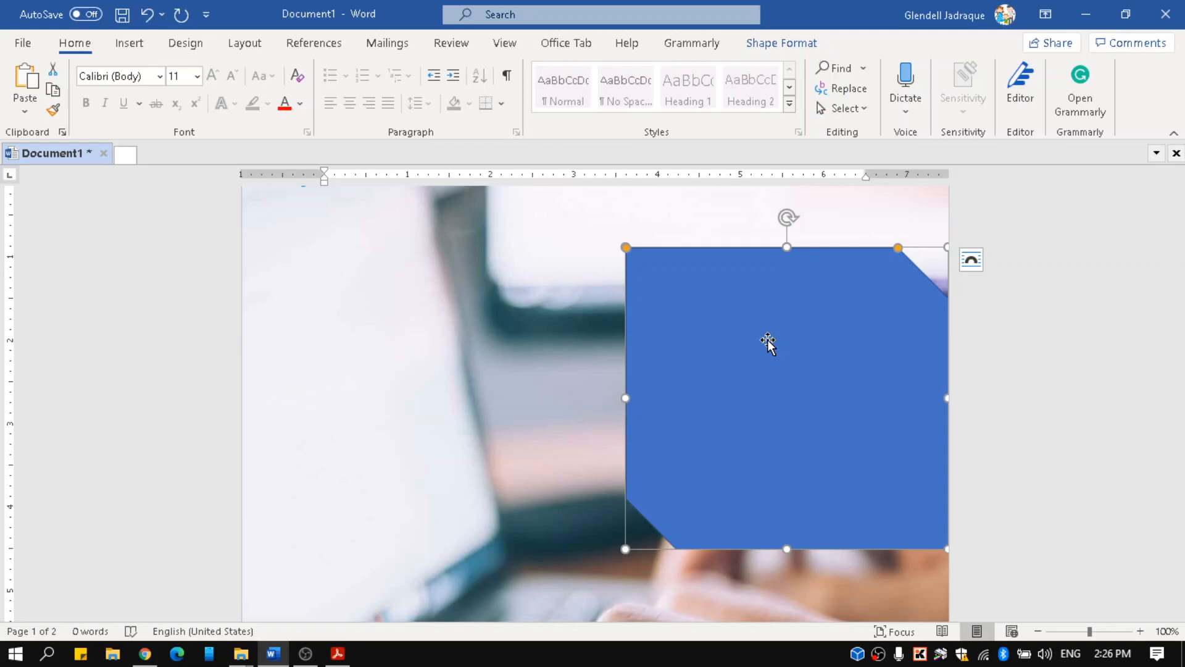
right_click(768, 339)
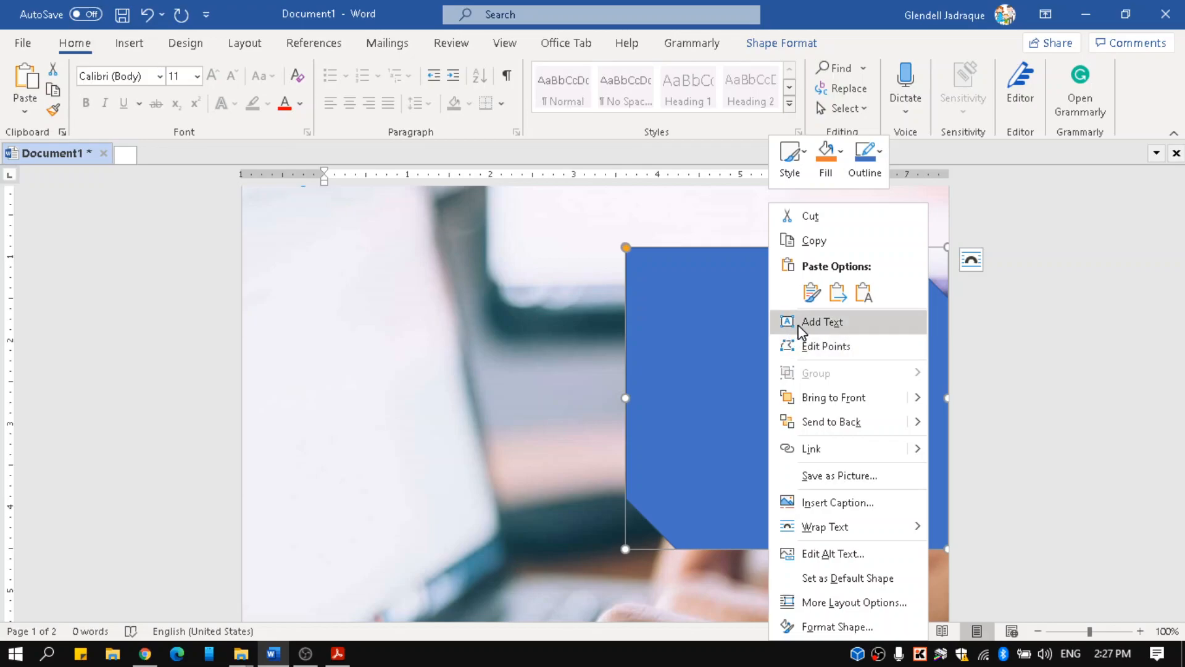
click(800, 324)
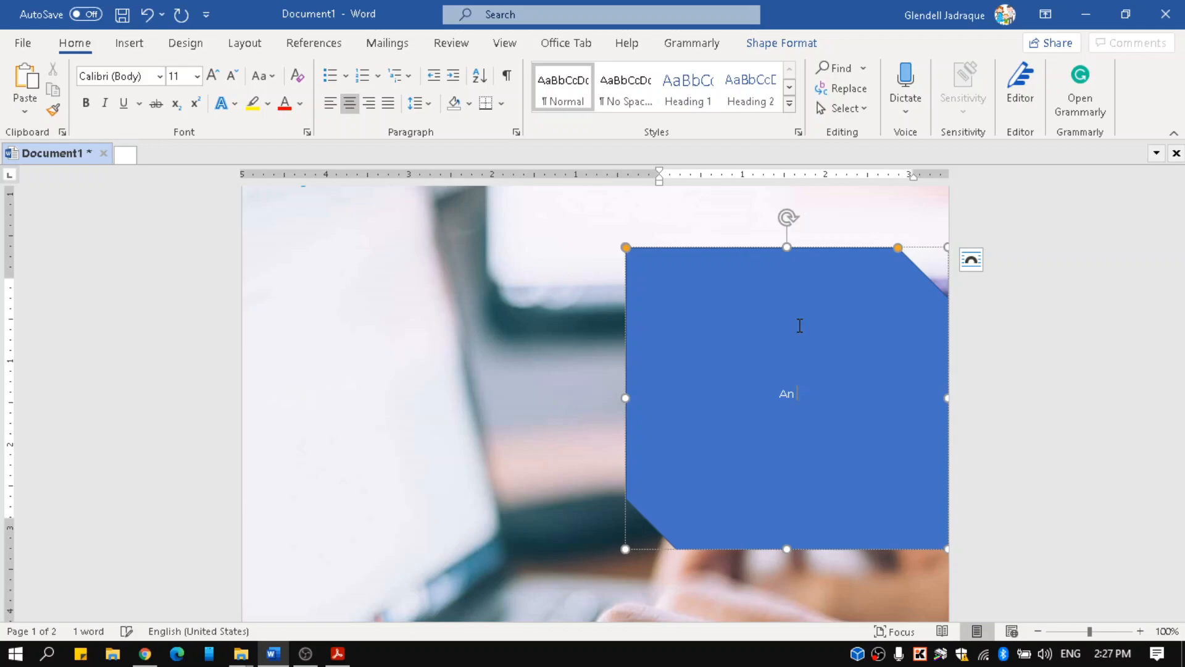
text(r)
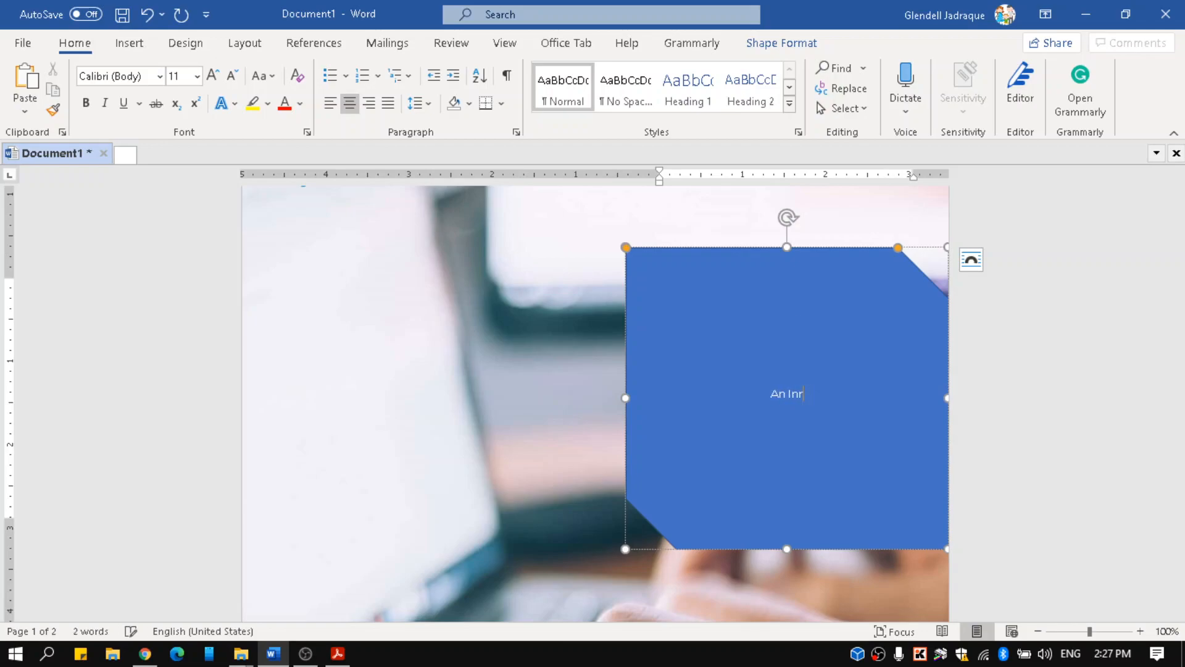
text(tructional Material for)
key(Return)
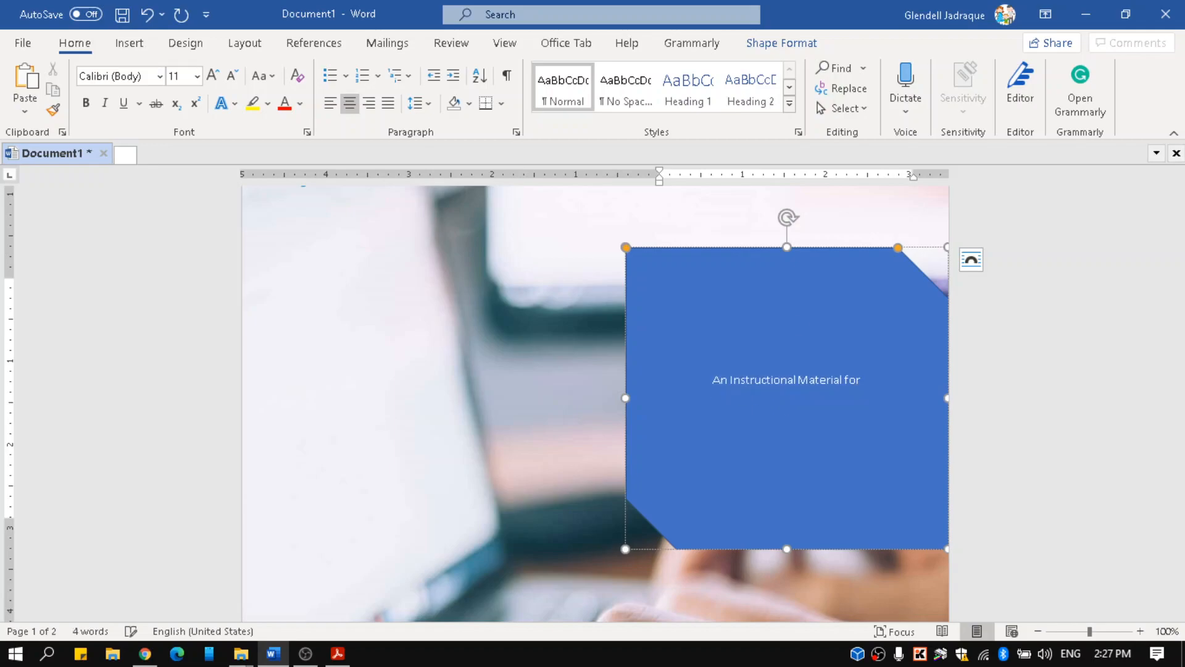
text(Introduction to Computing)
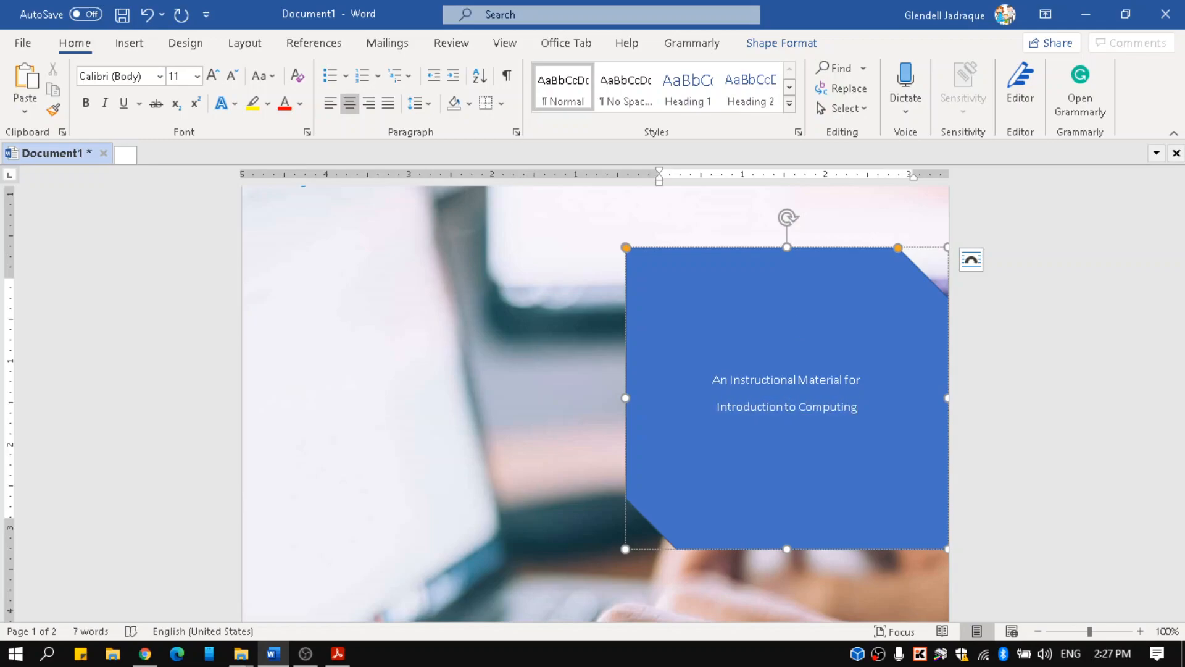
key(Return)
text(by)
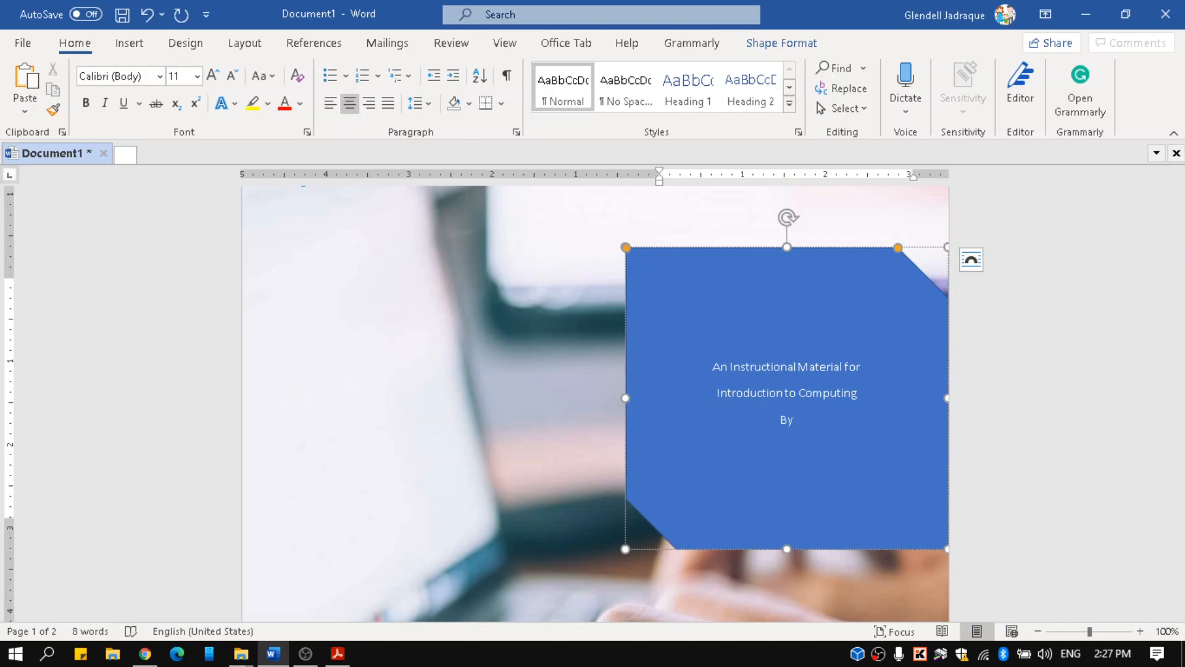
text( Glen)
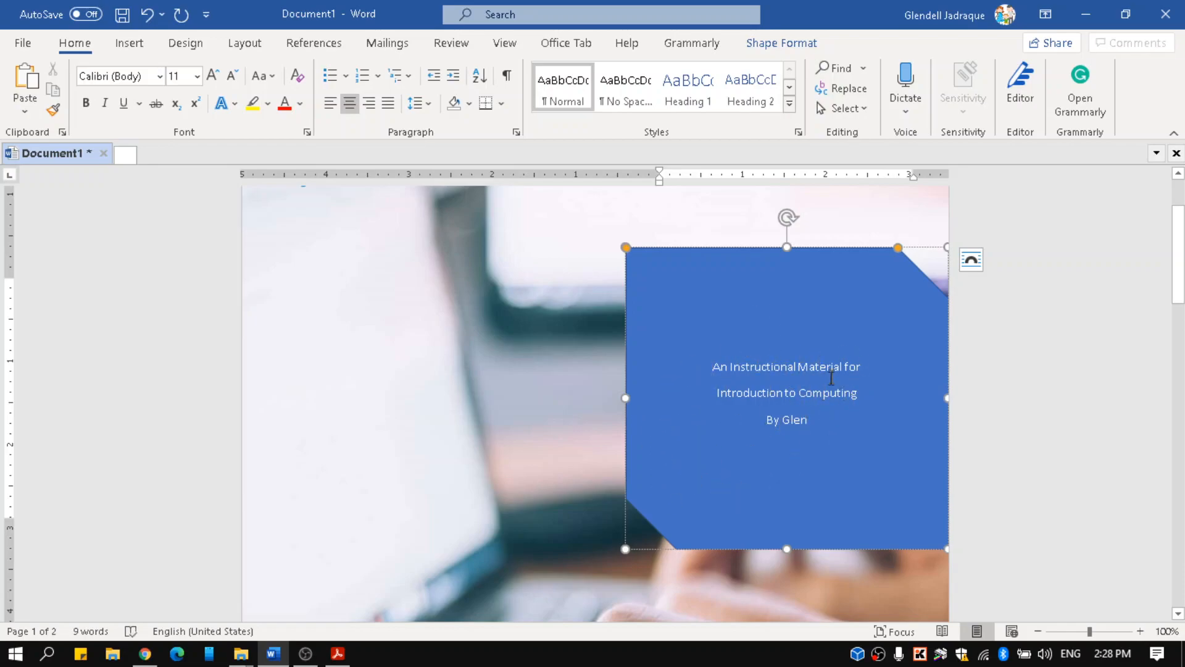
- Increase the font size of the shape's first line, "An Instructional Material for", to 20
click(877, 367)
drag(862, 367, 710, 368)
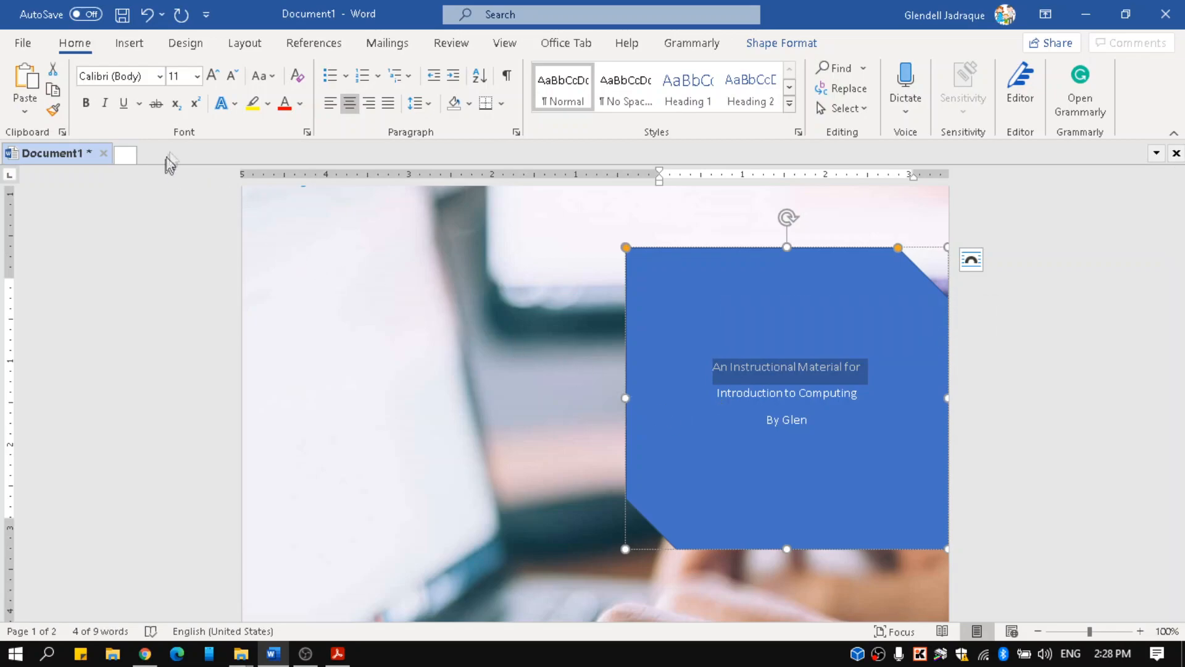
click(212, 76)
click(212, 76)
click(211, 76)
click(212, 76)
click(212, 76)
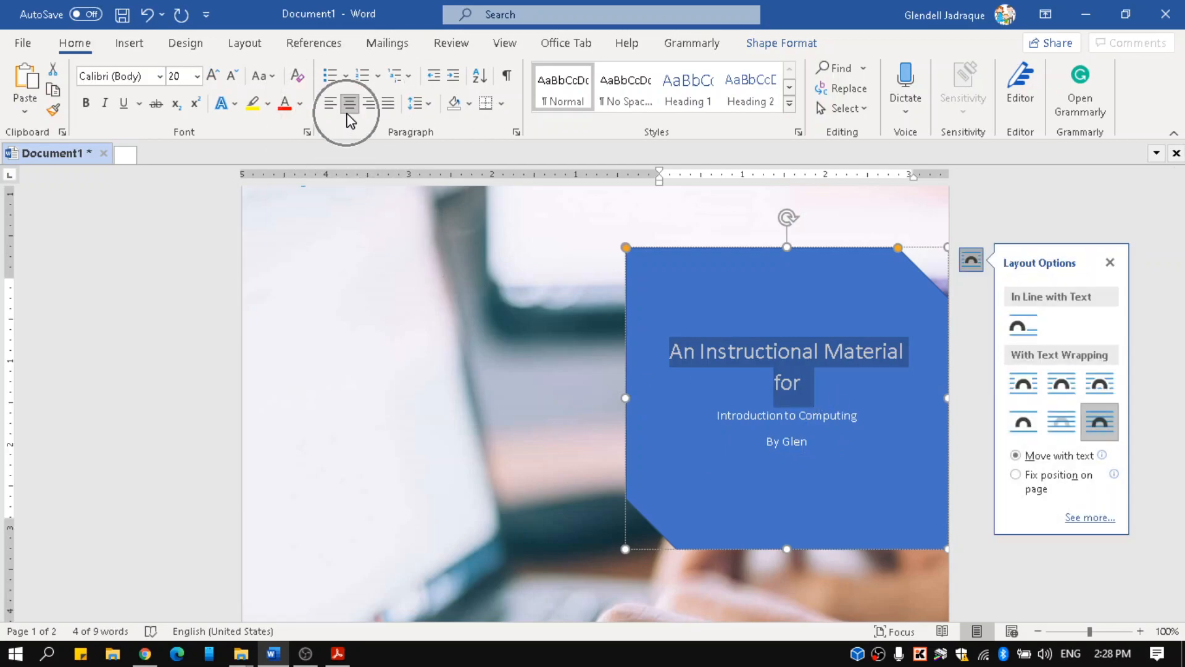
- Right-align all the text in the blue shape
click(854, 395)
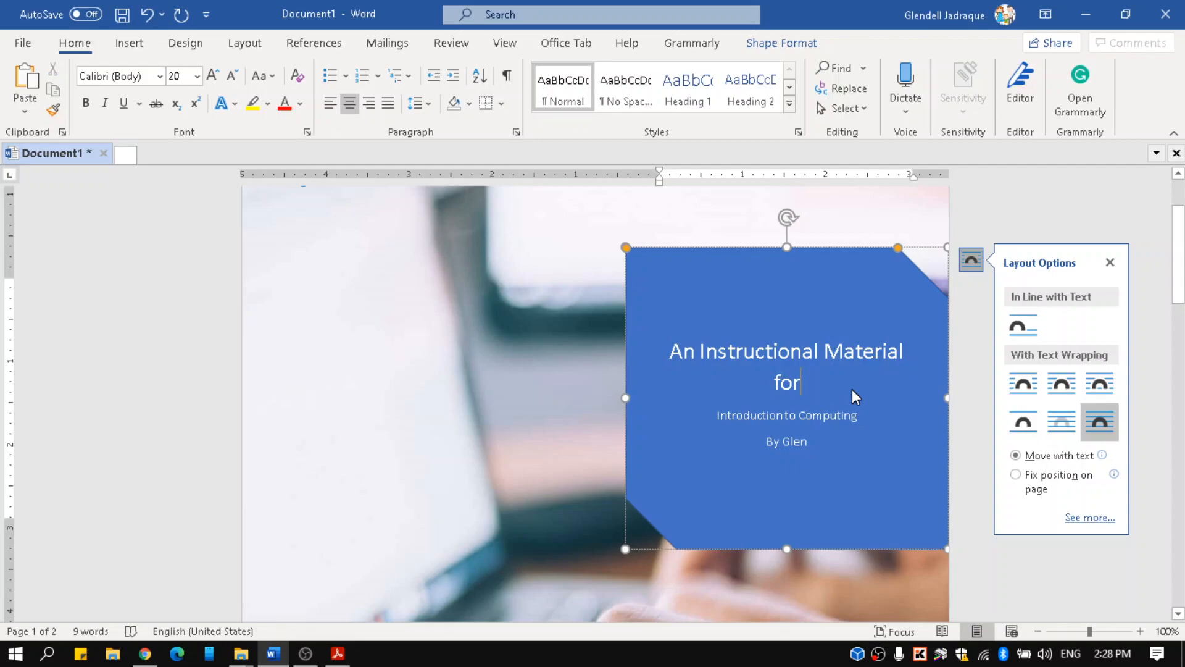
key(ctrl+a)
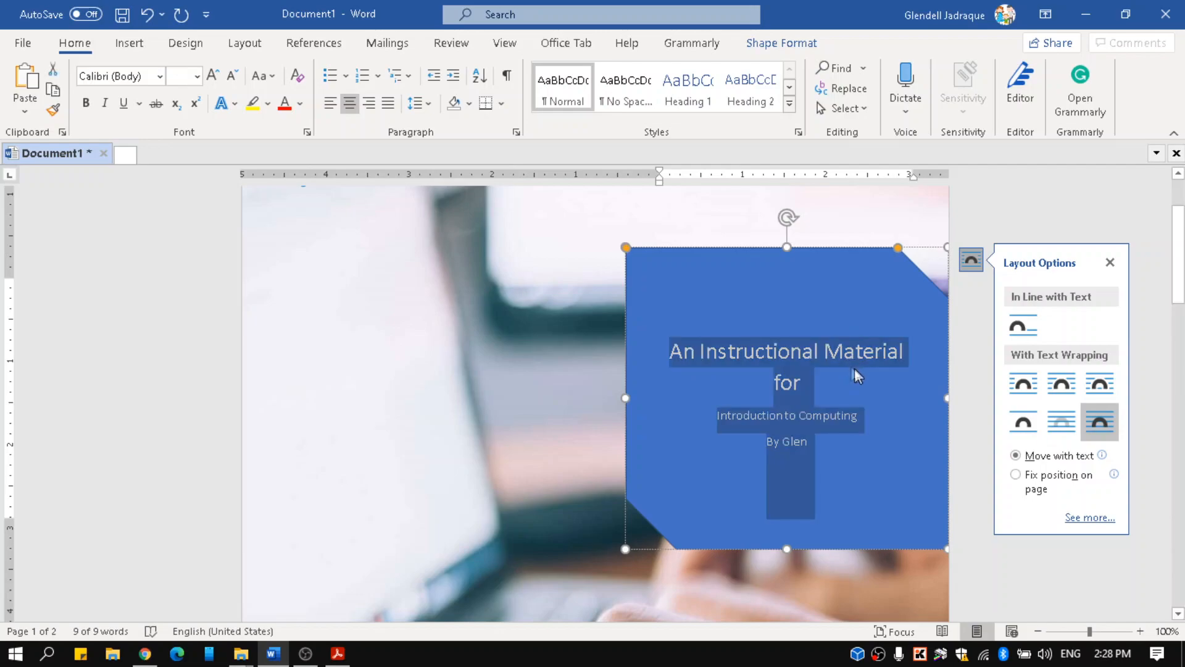
click(847, 373)
right_click(843, 378)
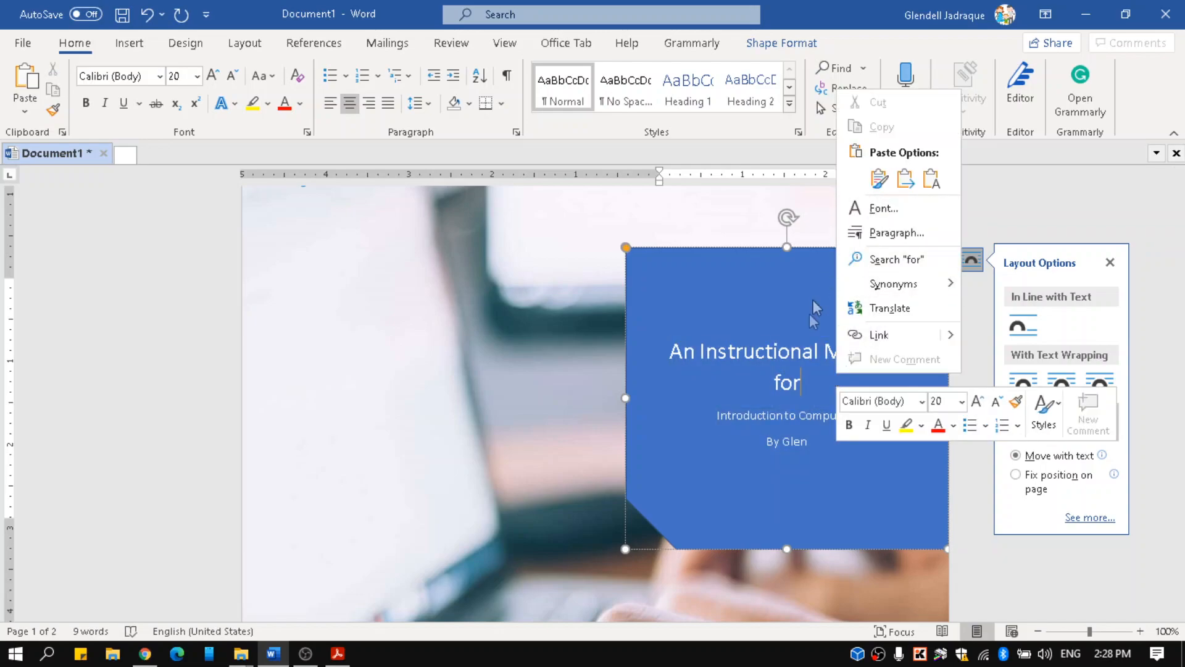
click(791, 395)
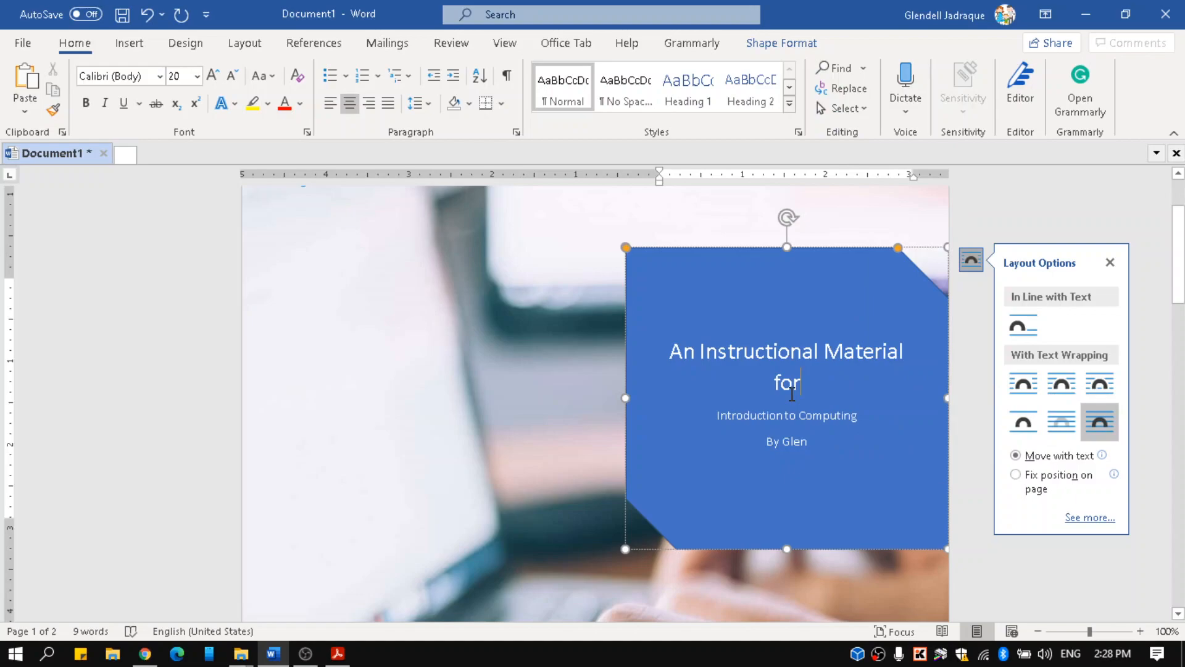
click(792, 393)
key(ctrl+a)
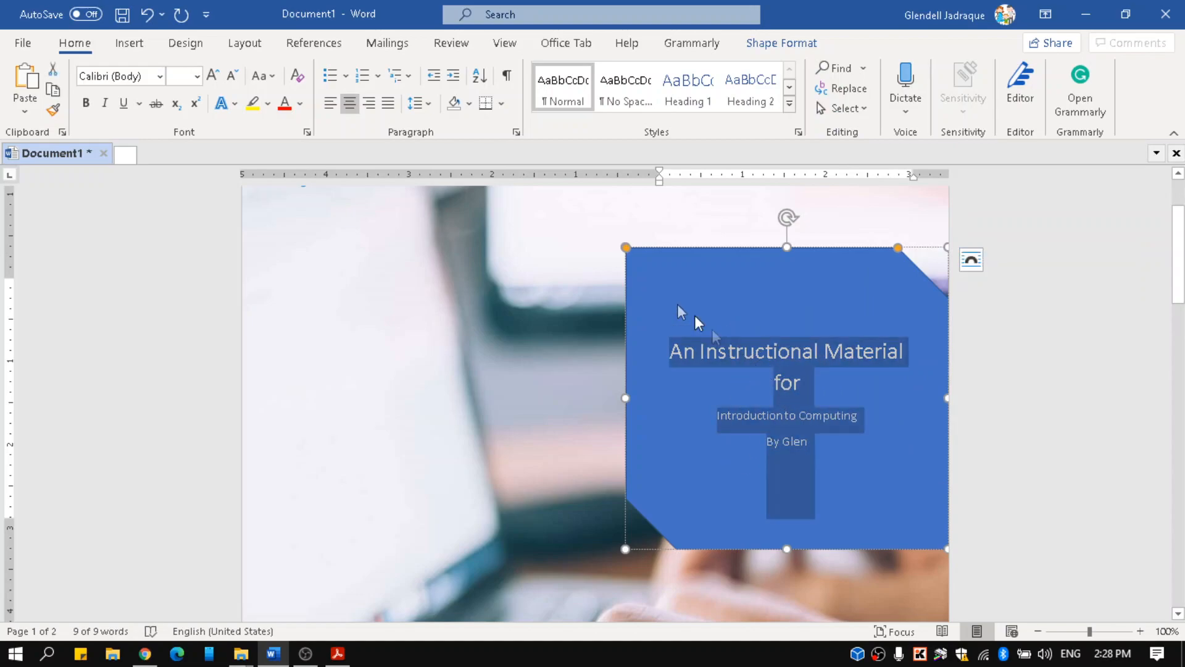
click(369, 103)
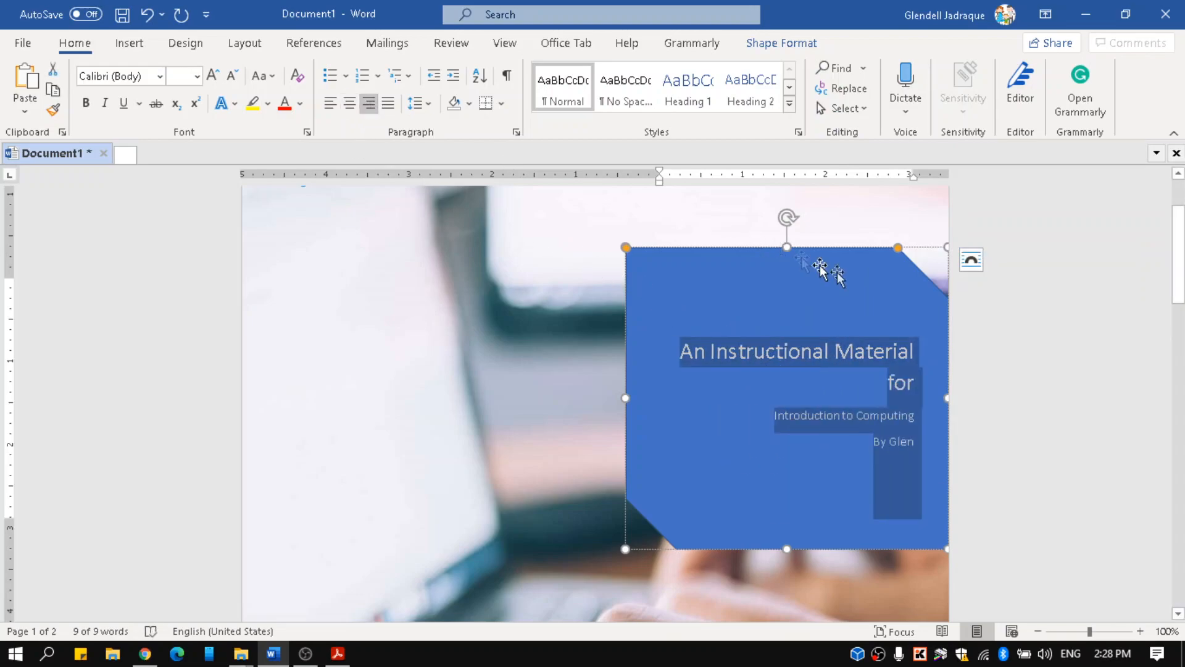
click(900, 398)
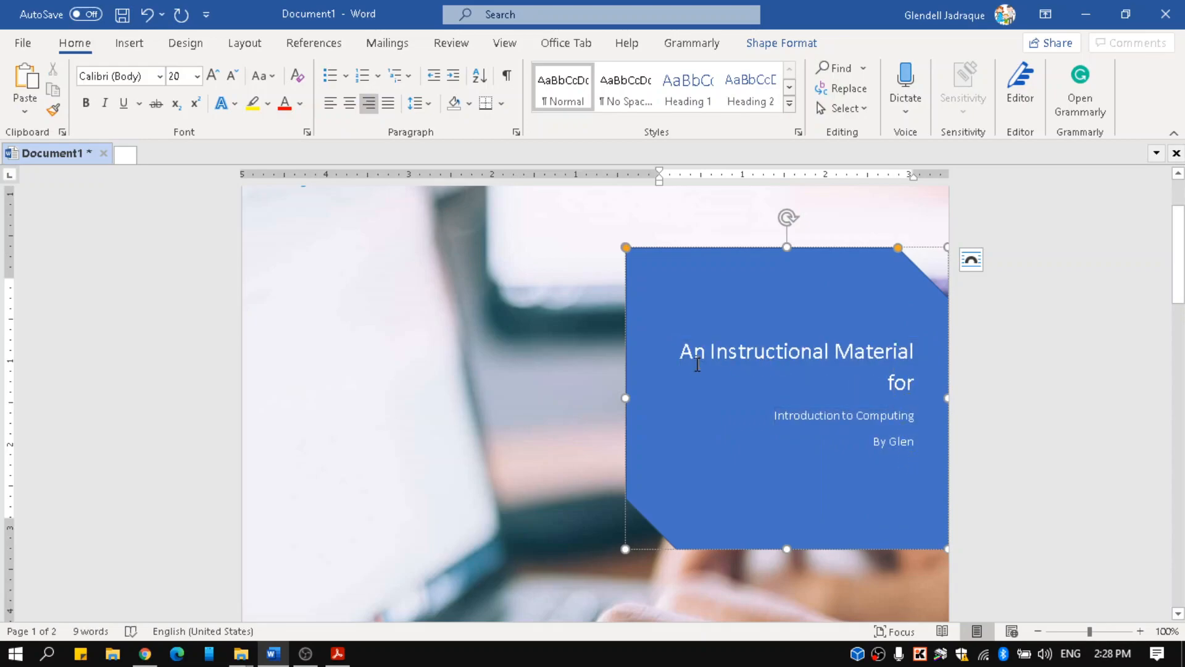
- Enlarge the blue shape from its lower-left corner so that "An Instructional Material for" fits on one line
scroll(698, 364, down, 2)
scroll(698, 418, up, 3)
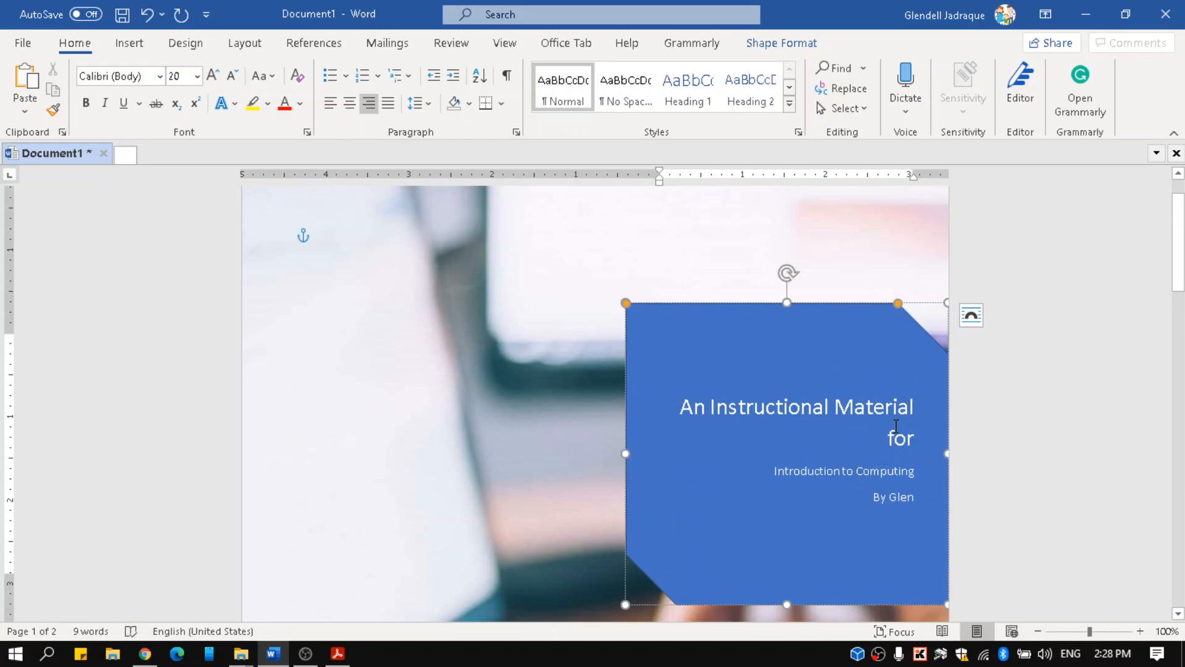
scroll(771, 423, down, 1)
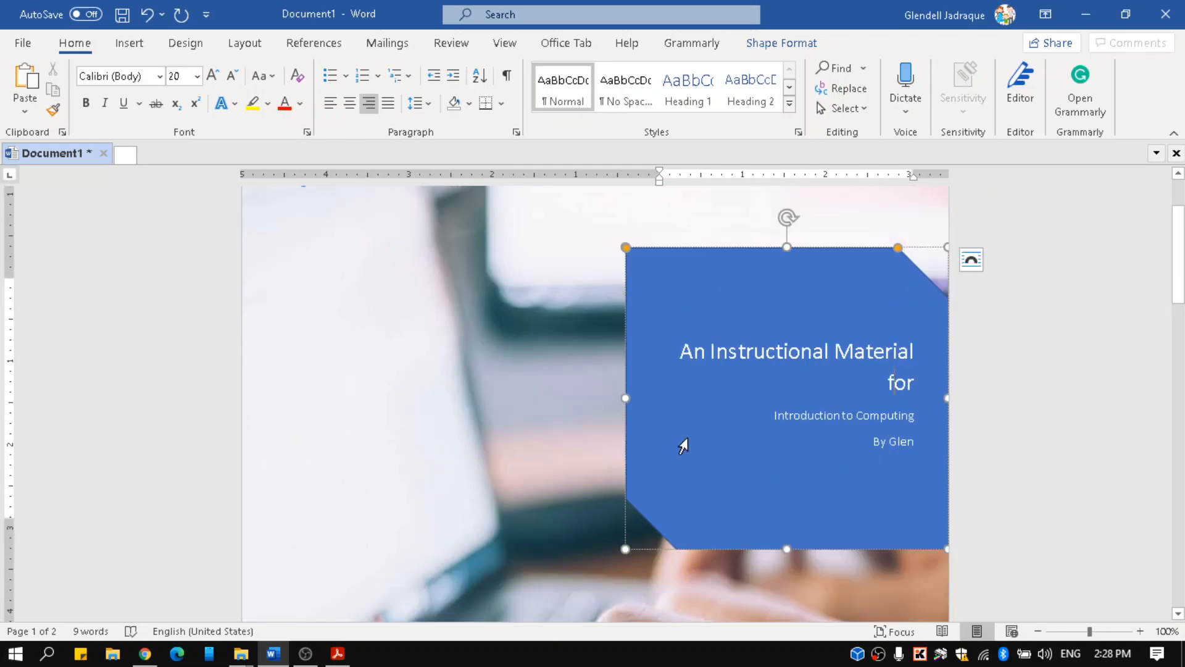
scroll(683, 445, down, 1)
drag(625, 492, 562, 587)
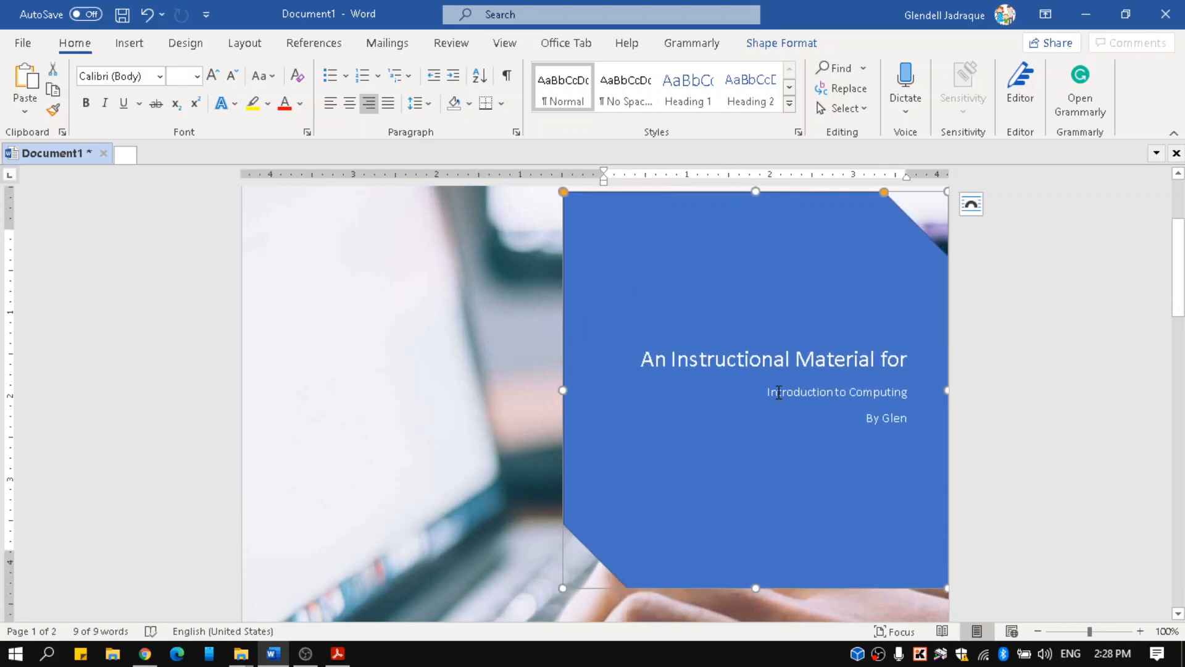
click(741, 364)
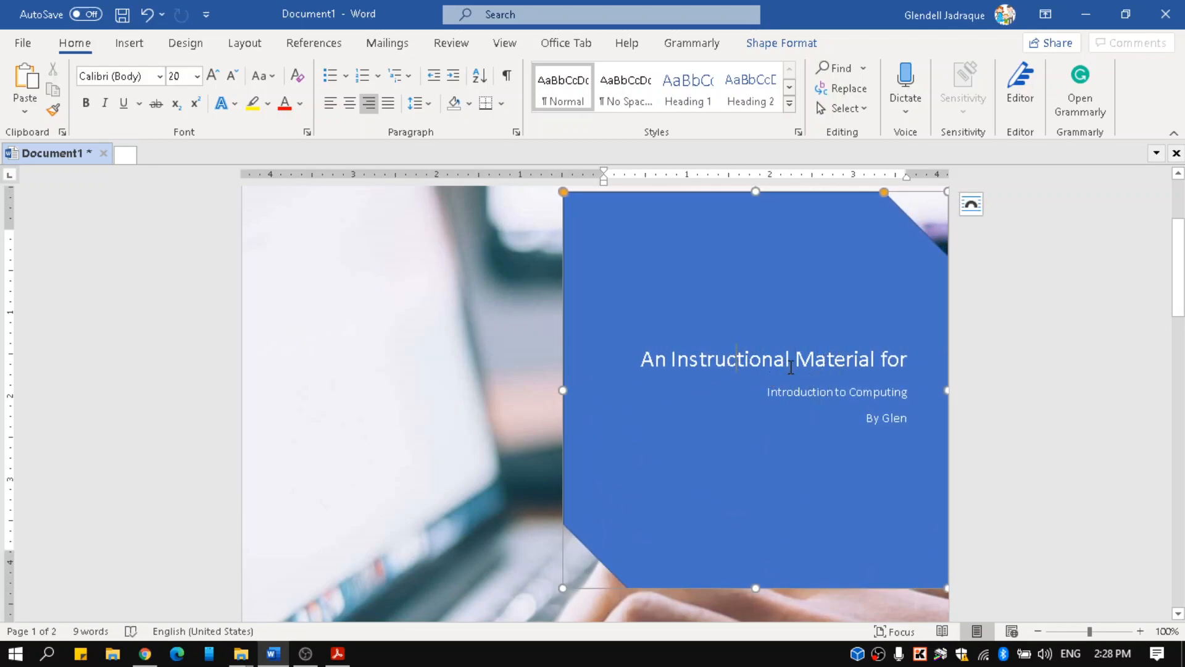
- Set the font size of the shape's second line, "Introduction to Computing", to 36
drag(767, 391, 914, 393)
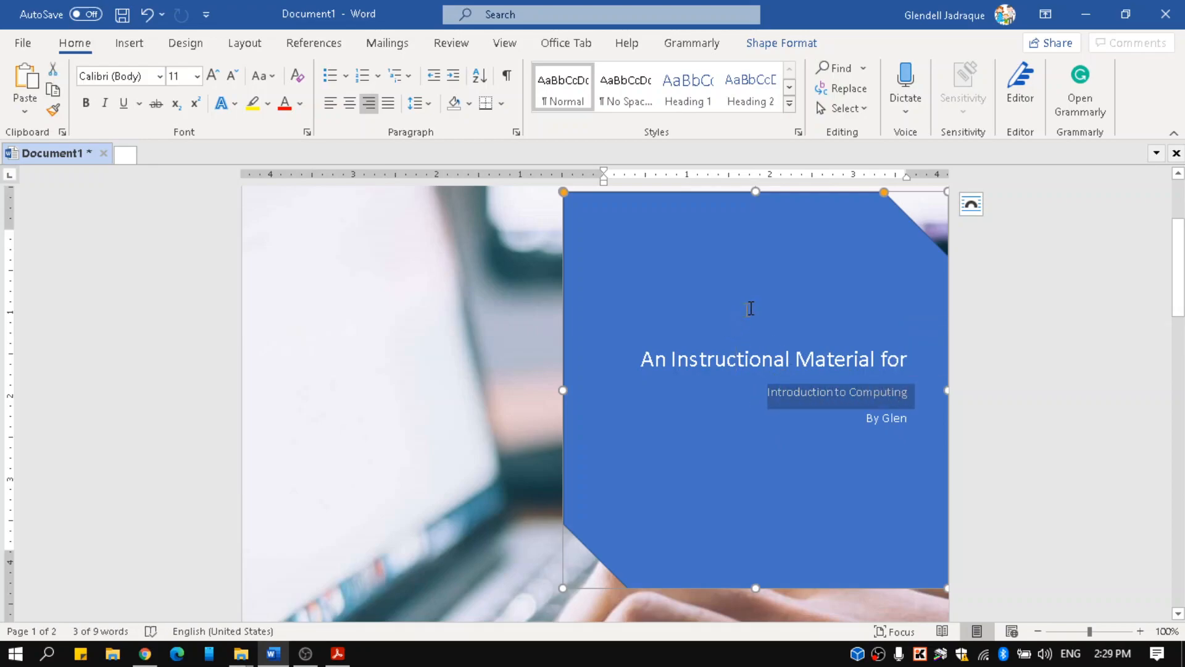
click(213, 77)
click(212, 77)
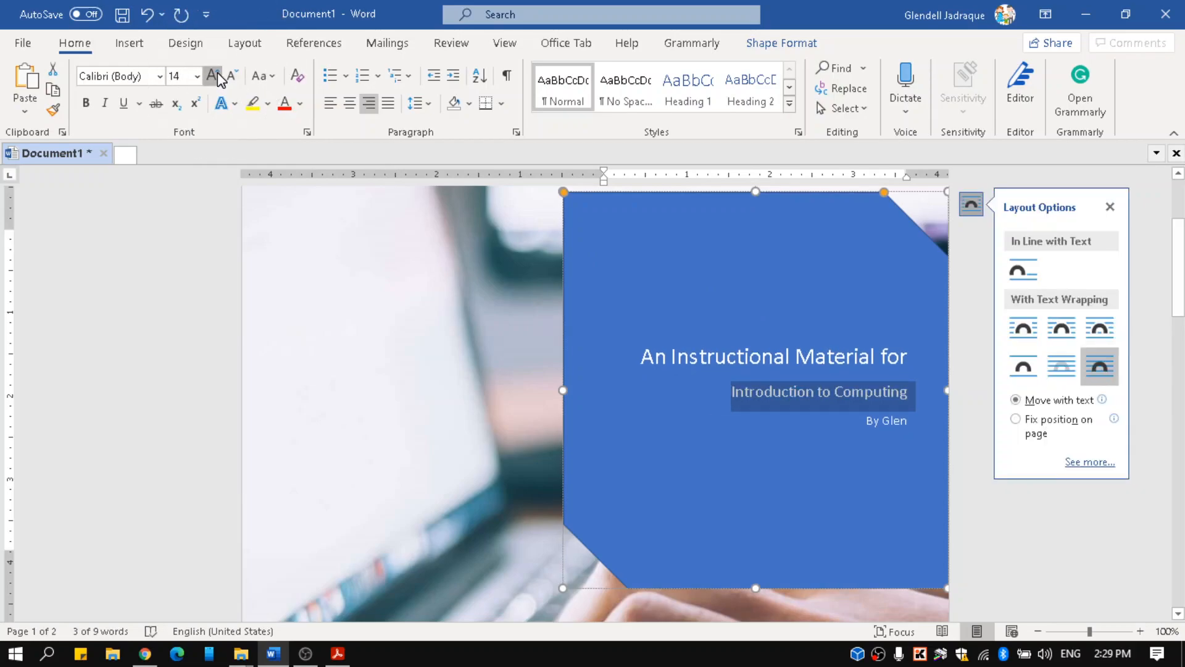
click(213, 76)
click(213, 76)
click(213, 76)
click(213, 76)
click(213, 76)
click(213, 76)
click(213, 76)
click(213, 76)
click(213, 75)
click(213, 76)
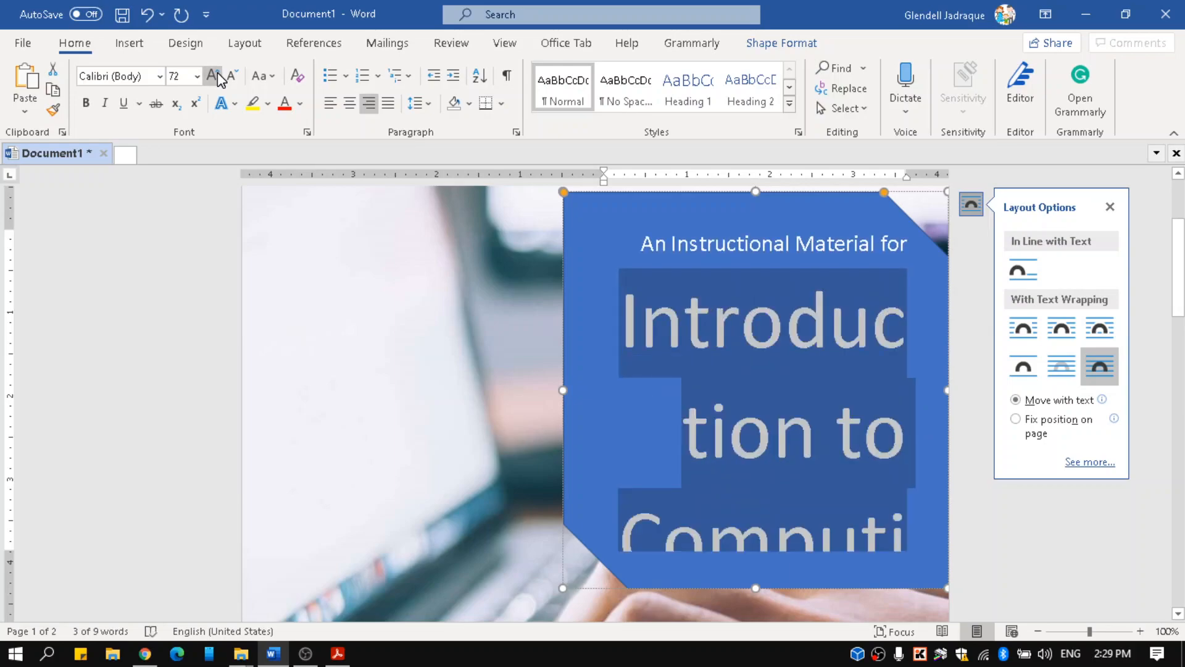
click(233, 76)
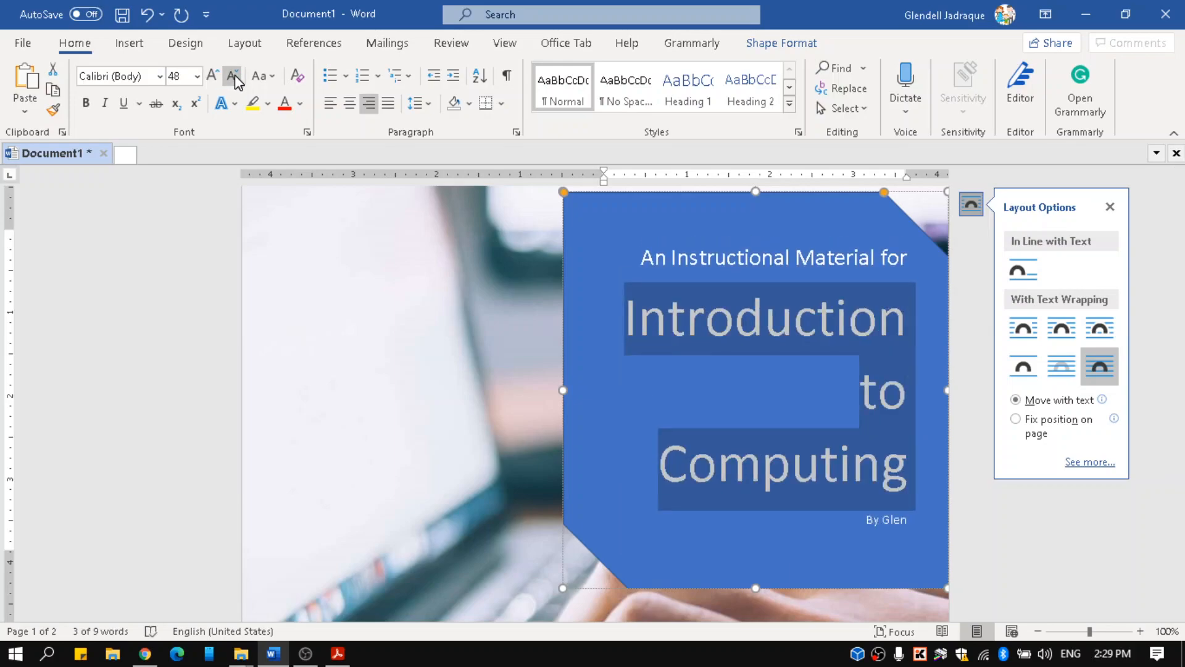
click(233, 76)
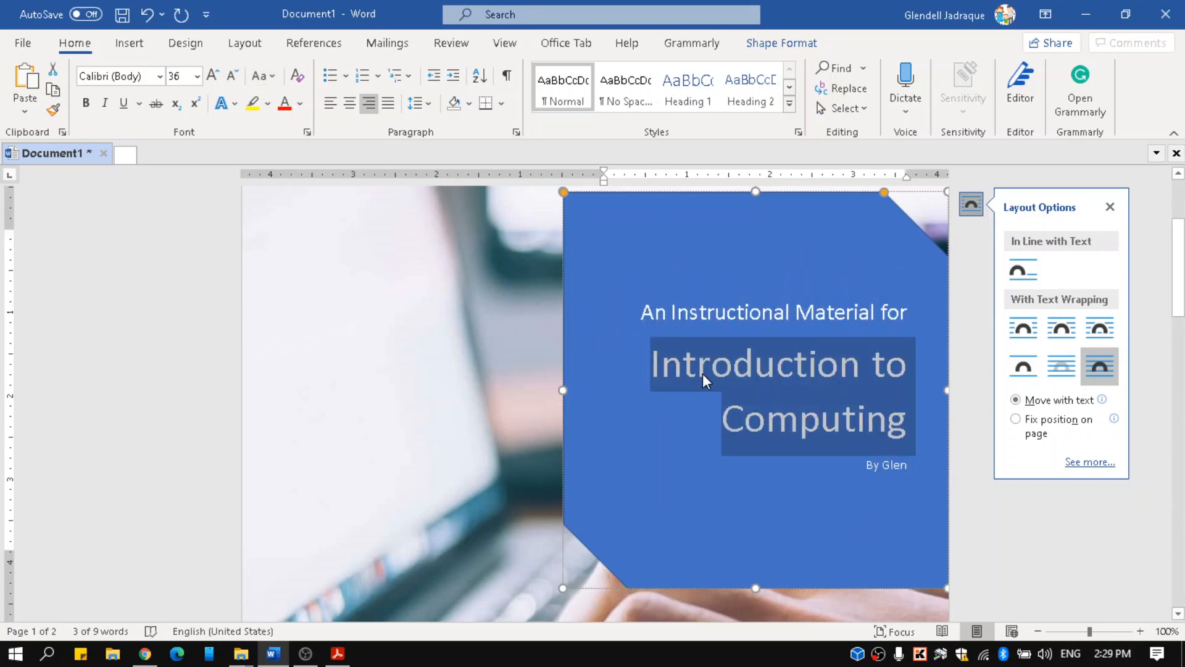
- Increase the font size of the author line in the blue shape to 16
click(870, 466)
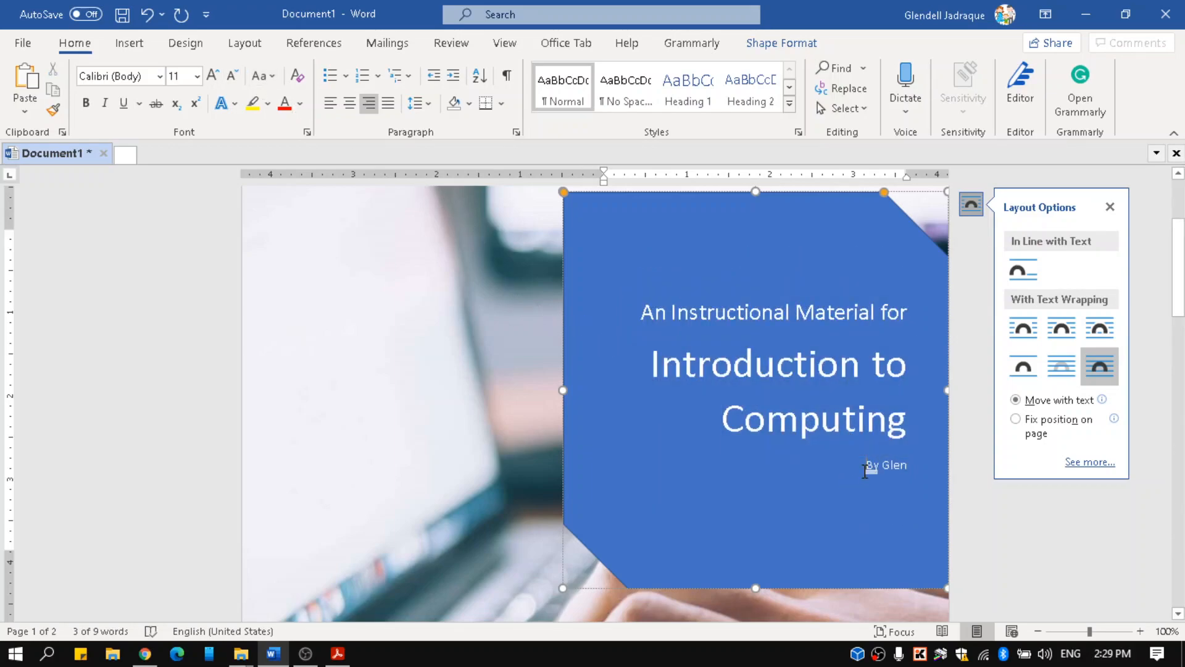
drag(875, 467, 901, 467)
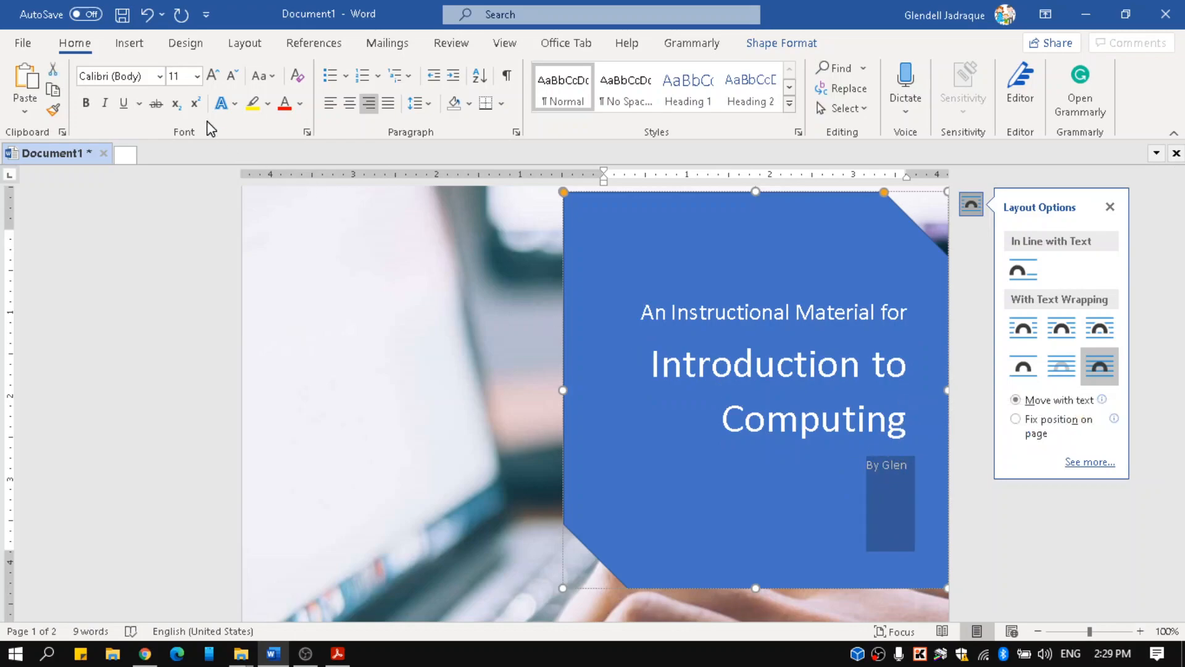
click(212, 76)
click(212, 76)
click(212, 76)
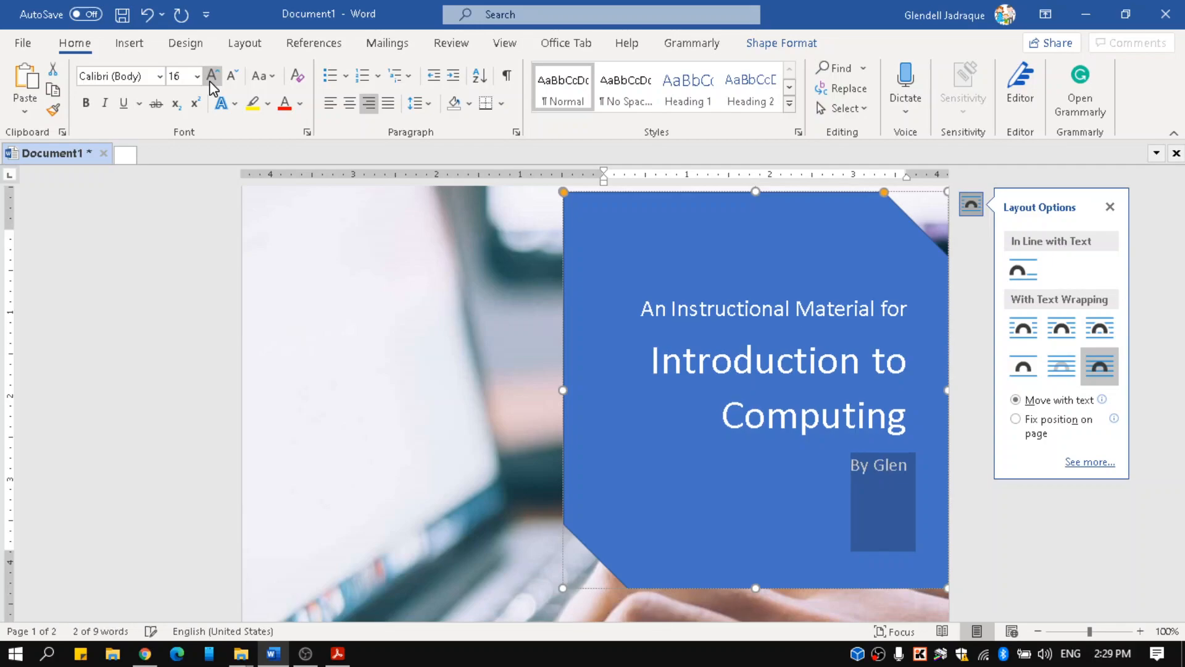
- Change the font of the title "Introduction to Computing" to Adobe Gothic Std B
click(733, 372)
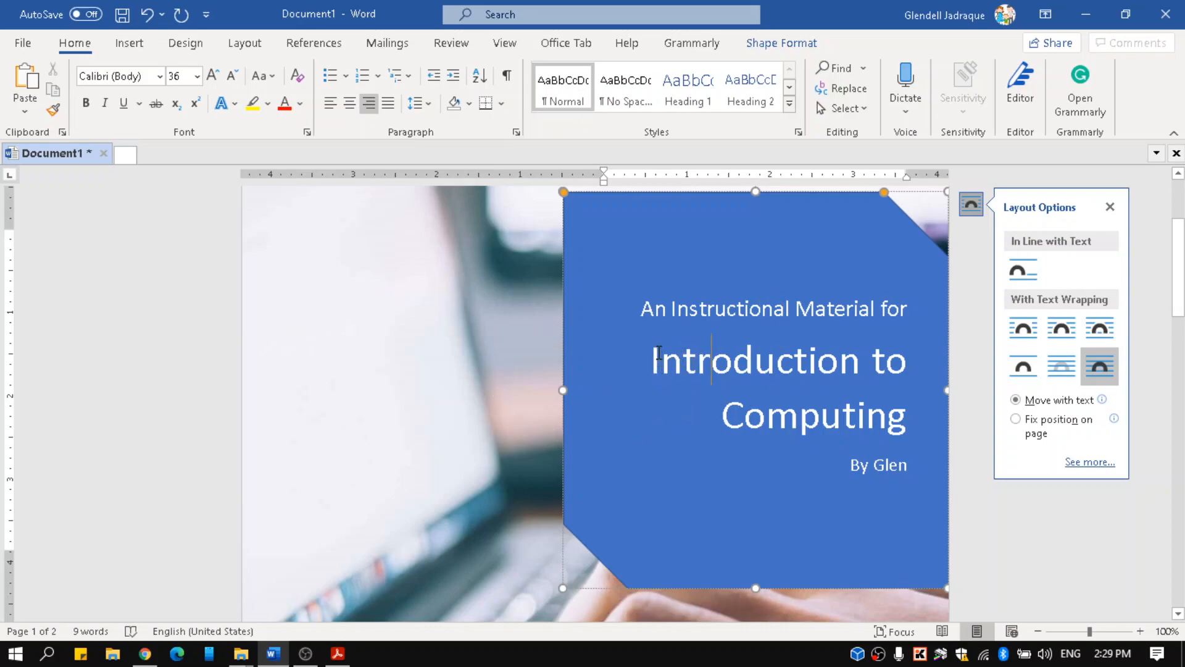
drag(659, 361, 889, 407)
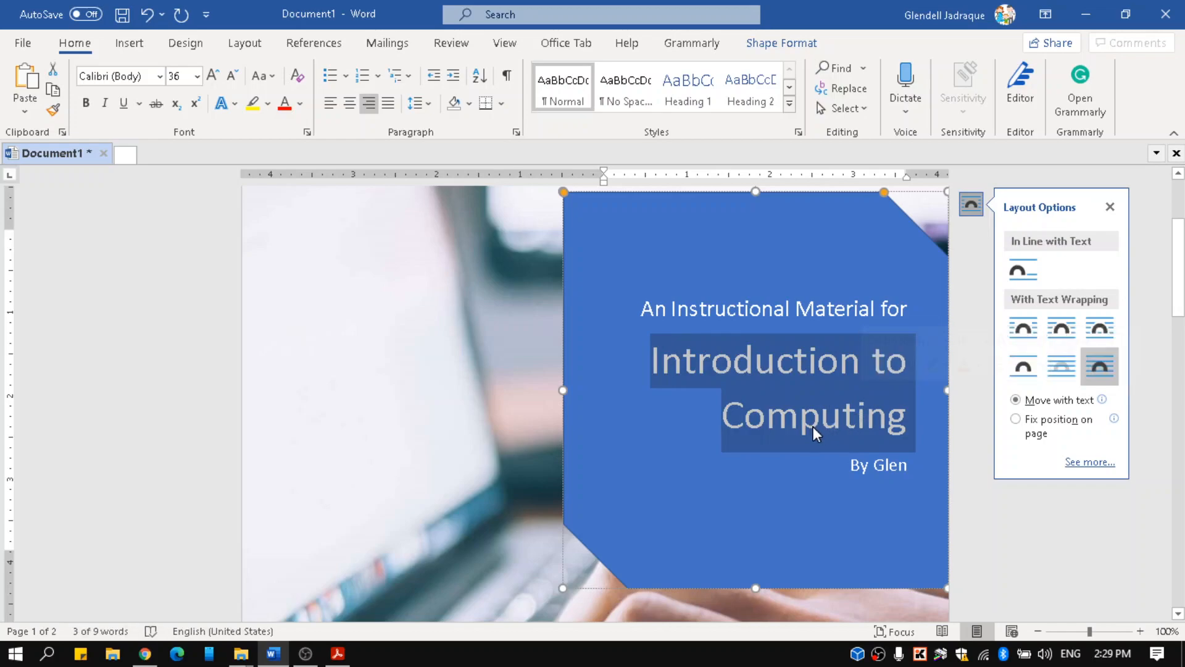
click(653, 363)
drag(653, 363, 910, 426)
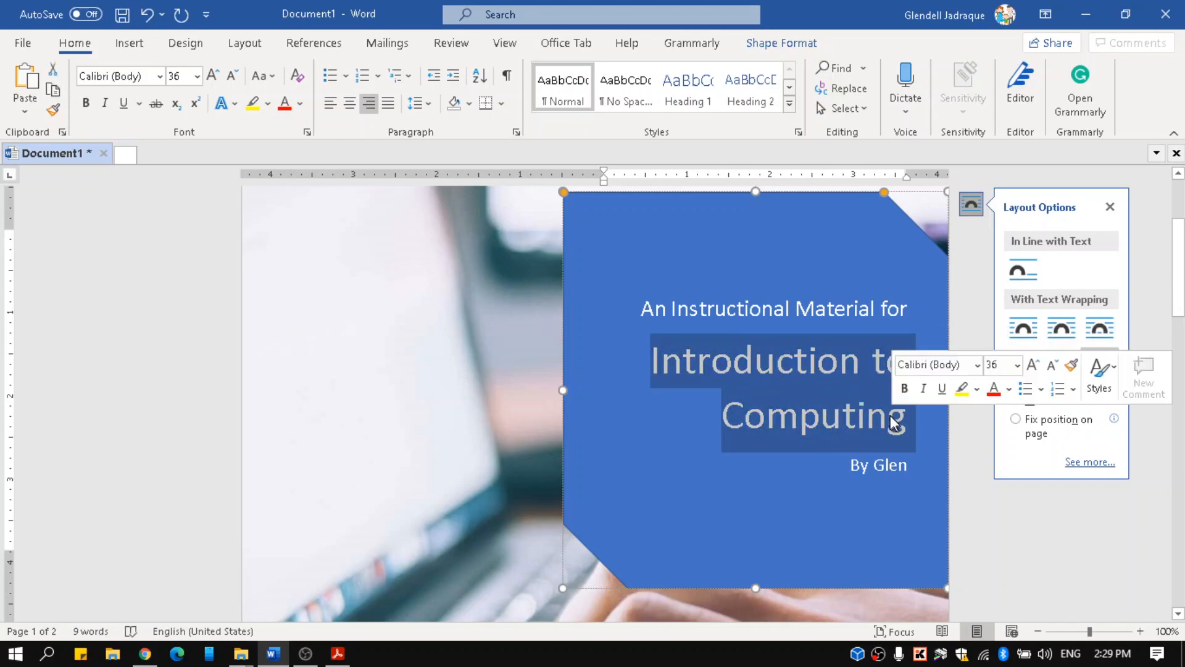
click(151, 76)
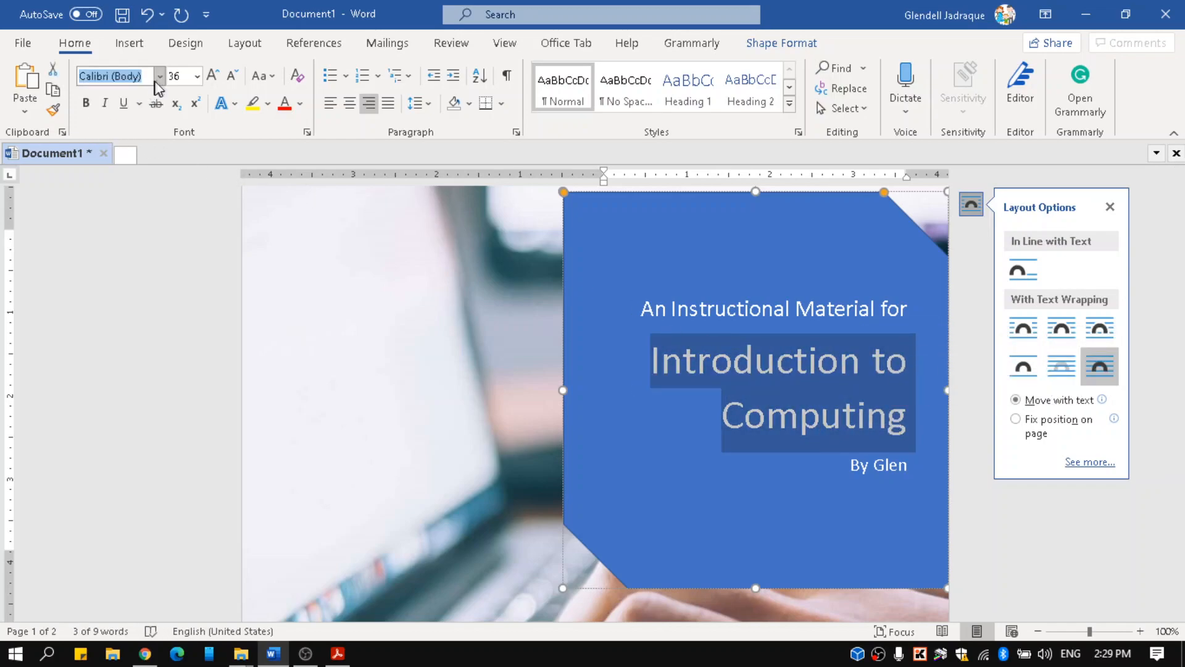
click(160, 76)
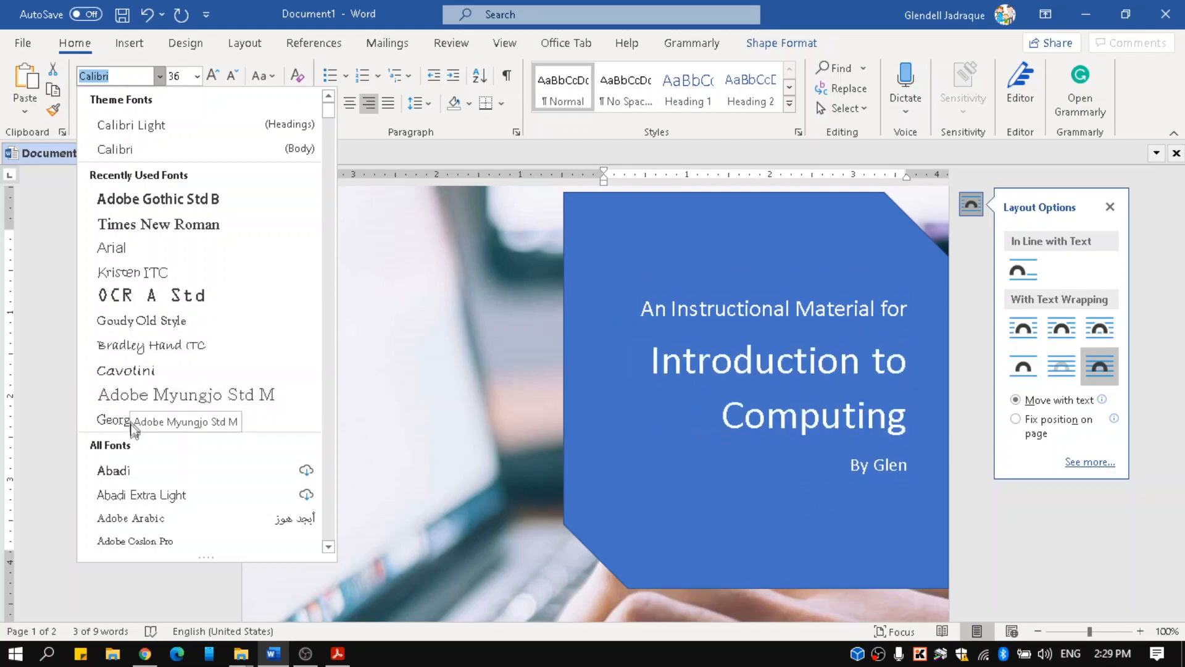
click(180, 204)
click(730, 433)
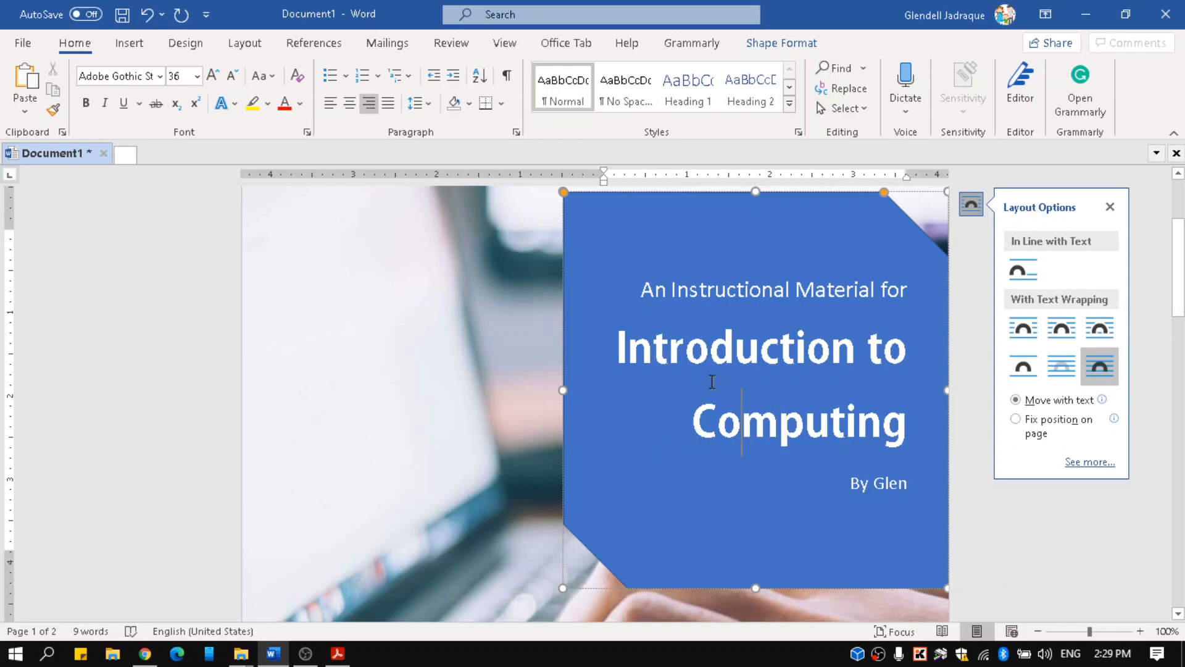
- Remove the outline of the blue title shape on the cover
scroll(670, 325, up, 2)
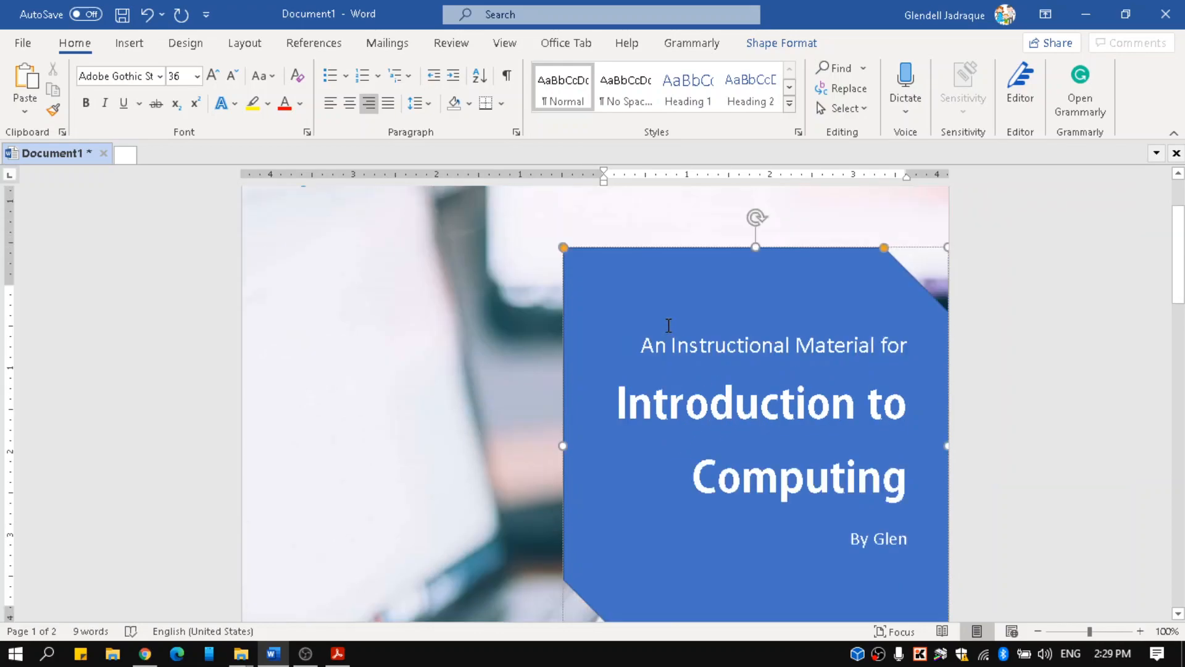
click(683, 255)
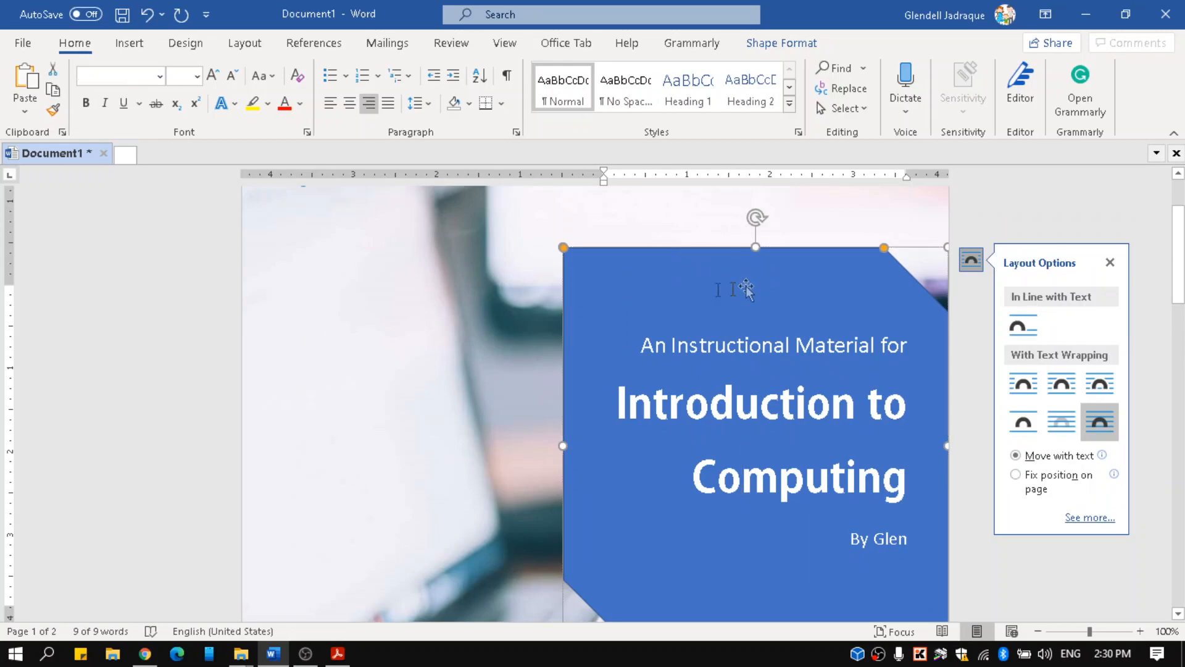
click(436, 444)
scroll(479, 428, down, 3)
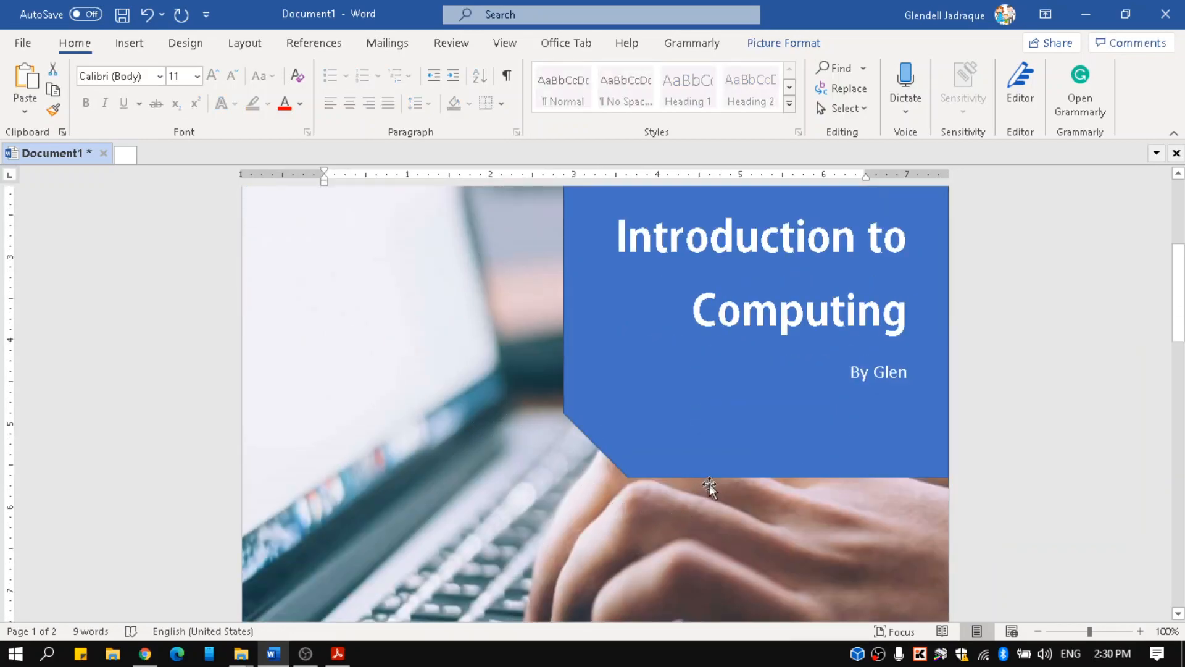
scroll(514, 462, up, 3)
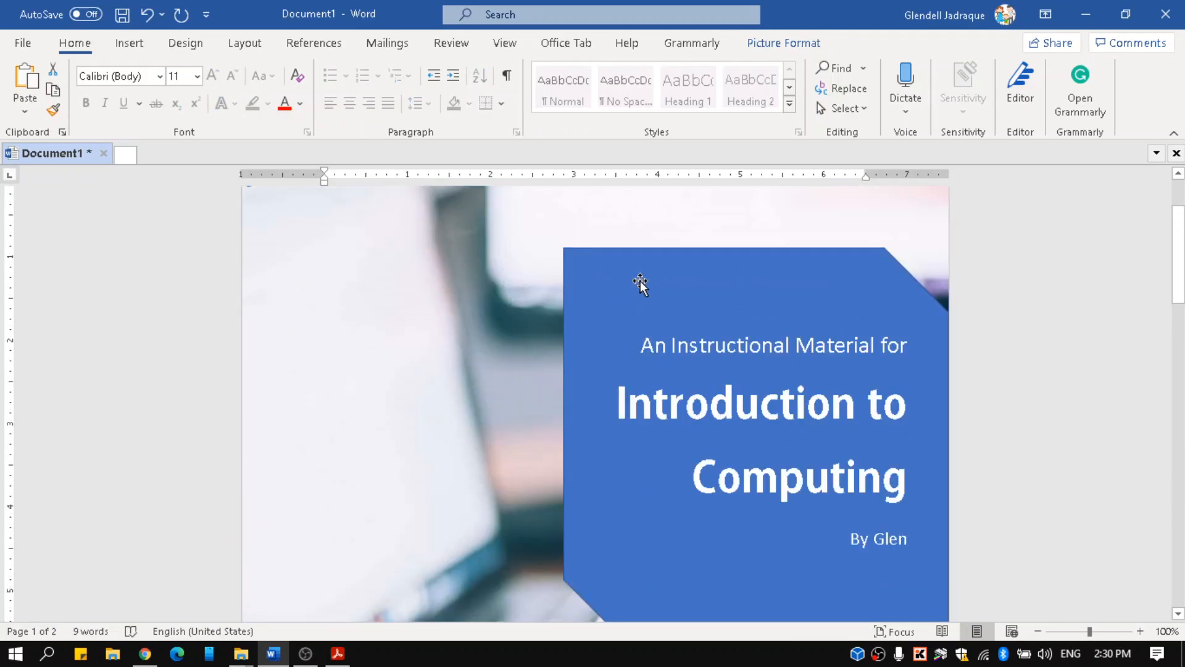
click(645, 258)
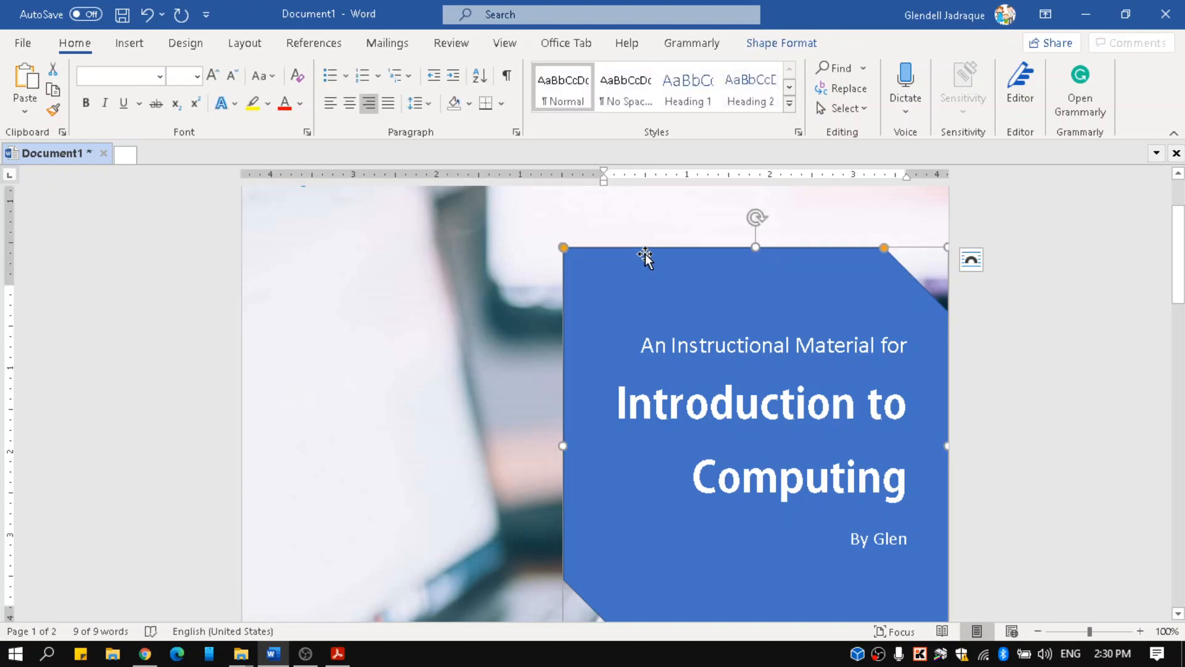
click(803, 43)
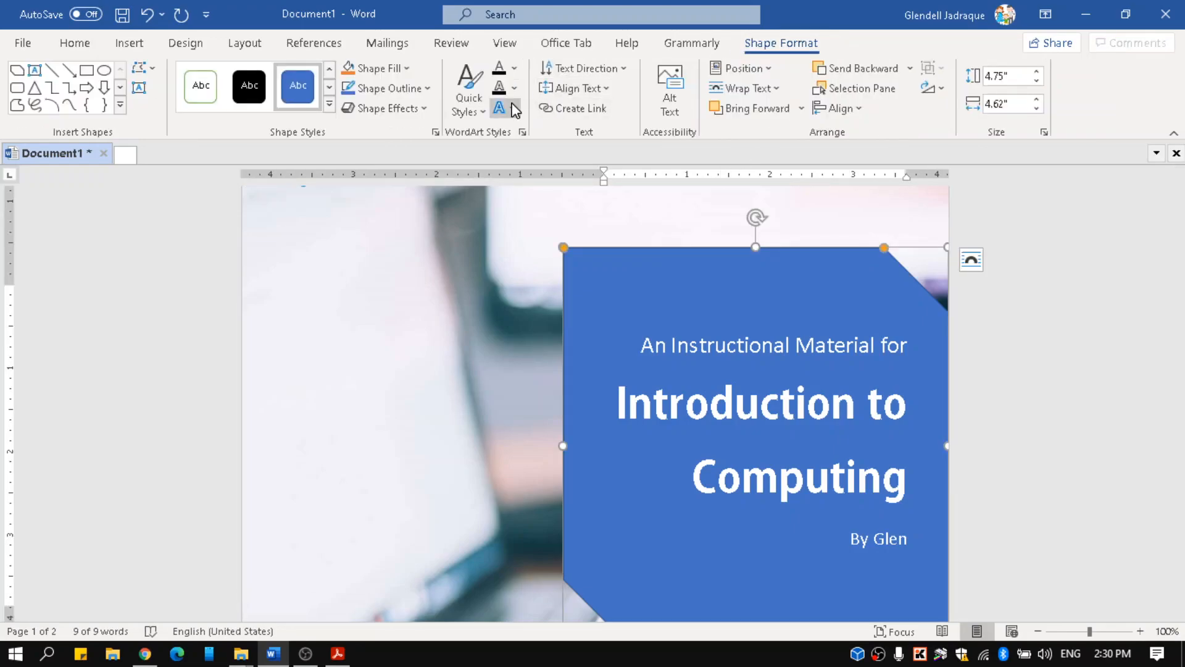
click(430, 89)
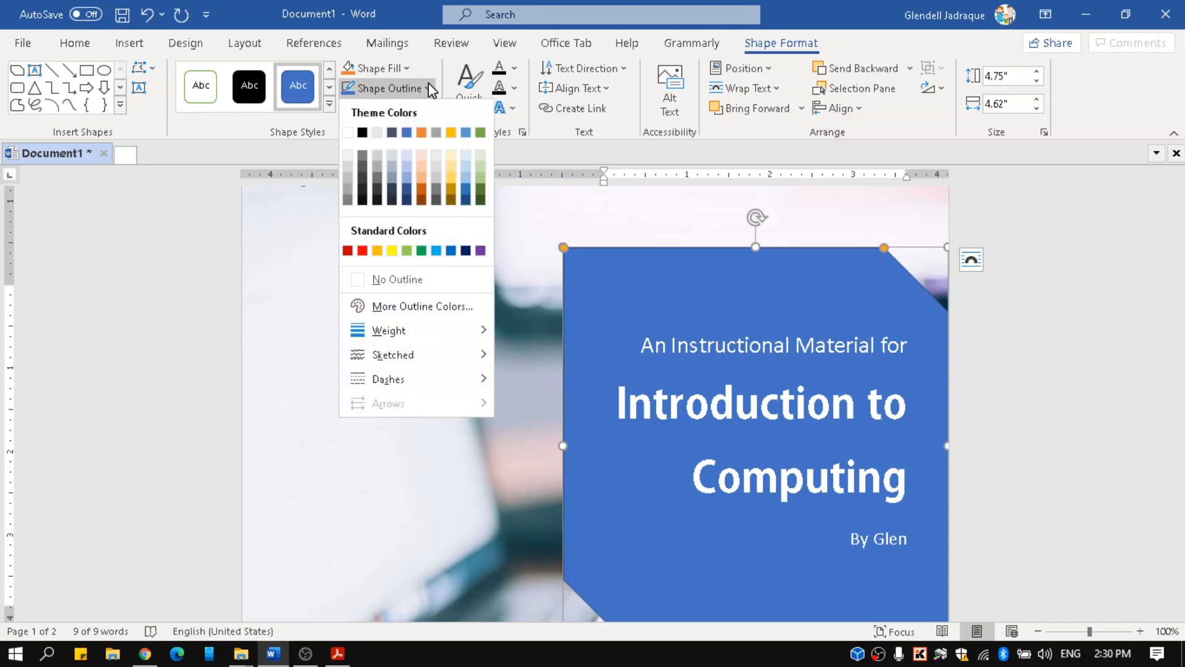
click(368, 284)
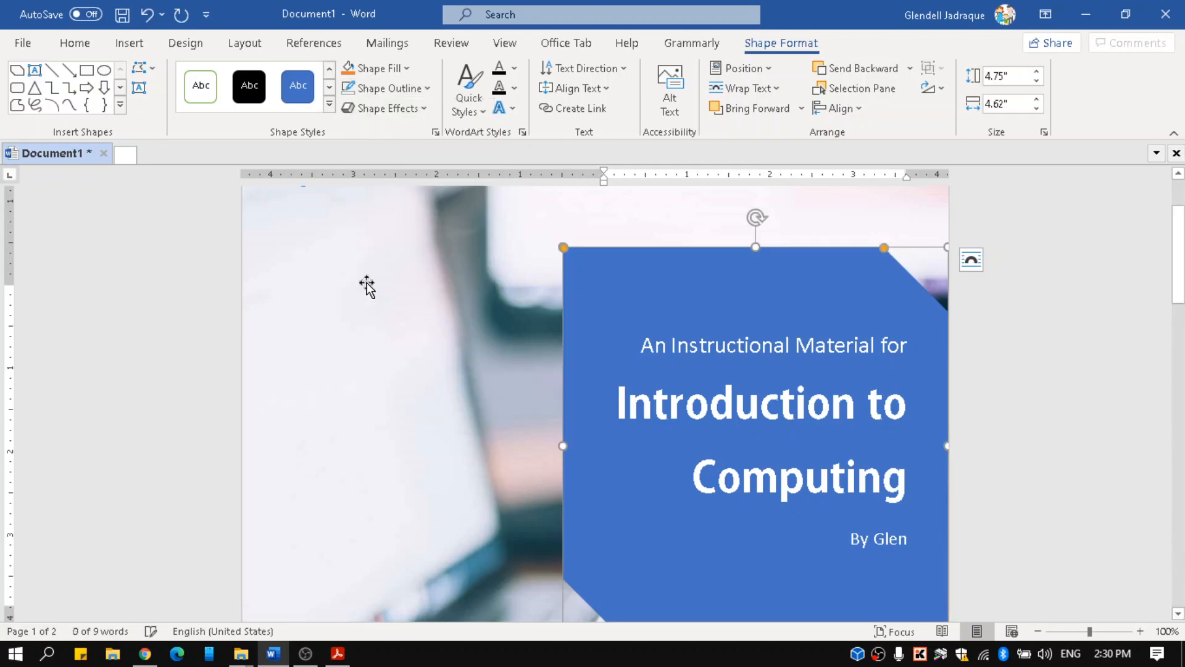
- Fill the title shape with the standard yellow color and check it against the background photo
scroll(365, 287, down, 5)
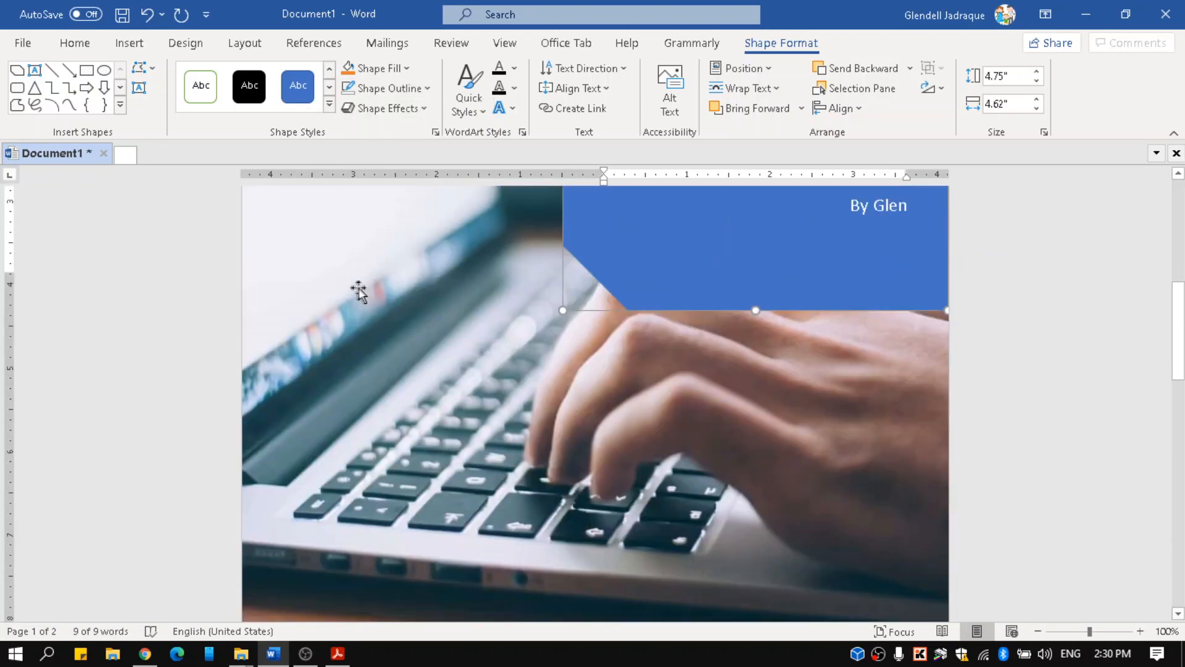
scroll(355, 293, up, 6)
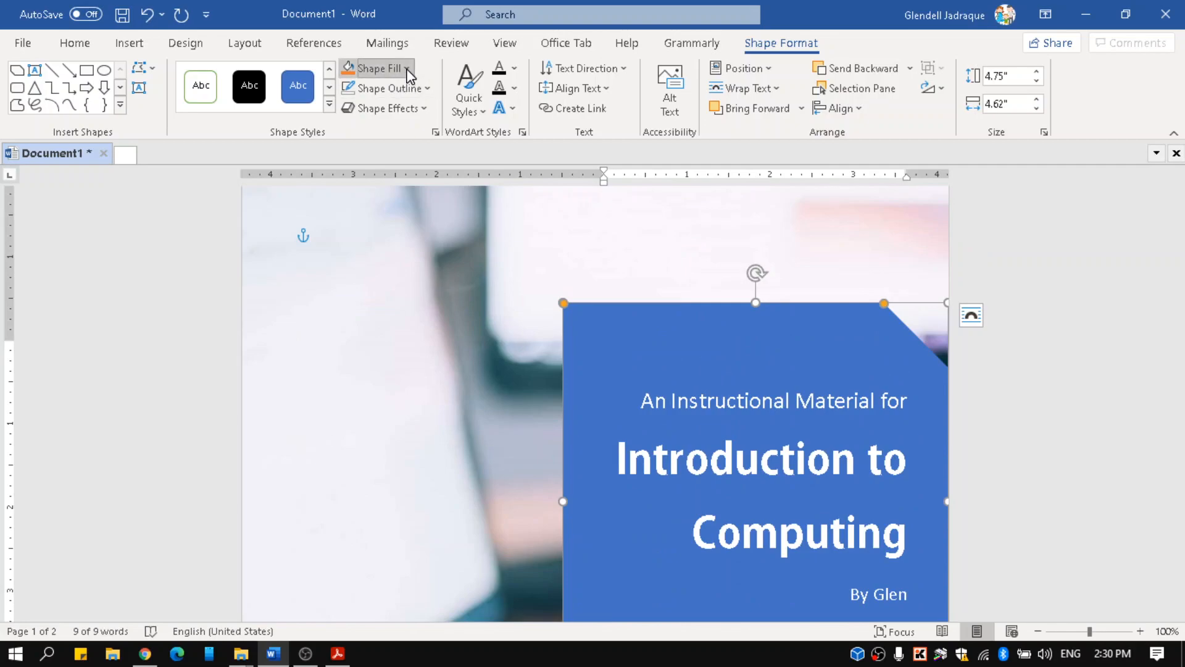
click(408, 69)
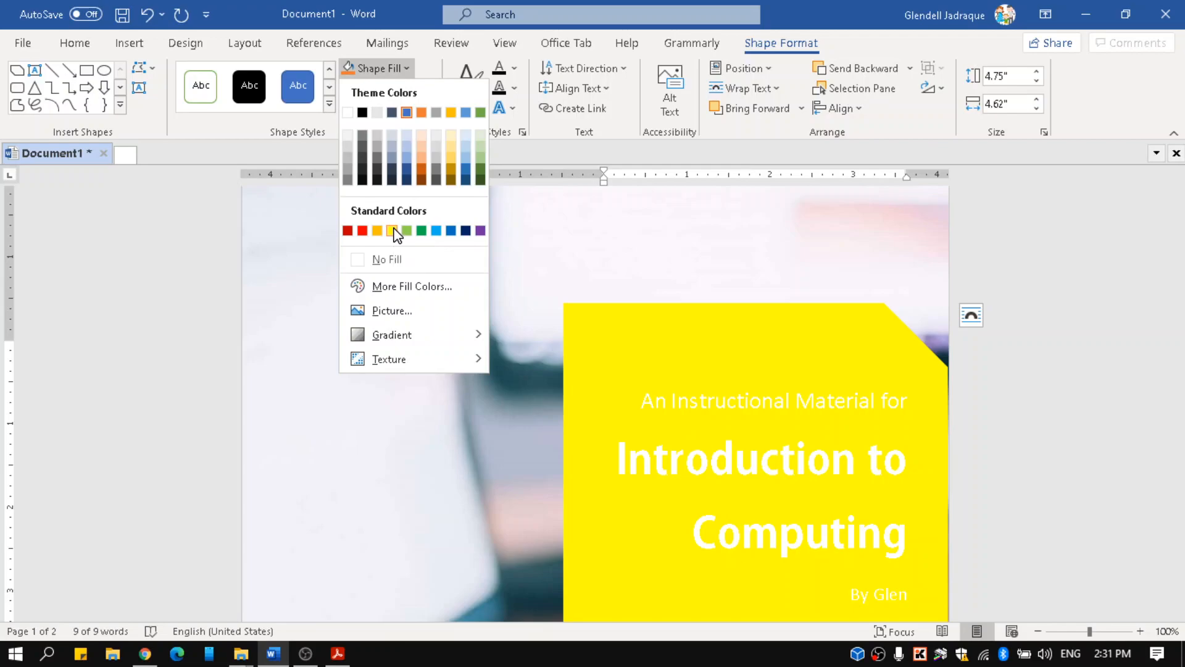
click(394, 229)
scroll(642, 365, down, 3)
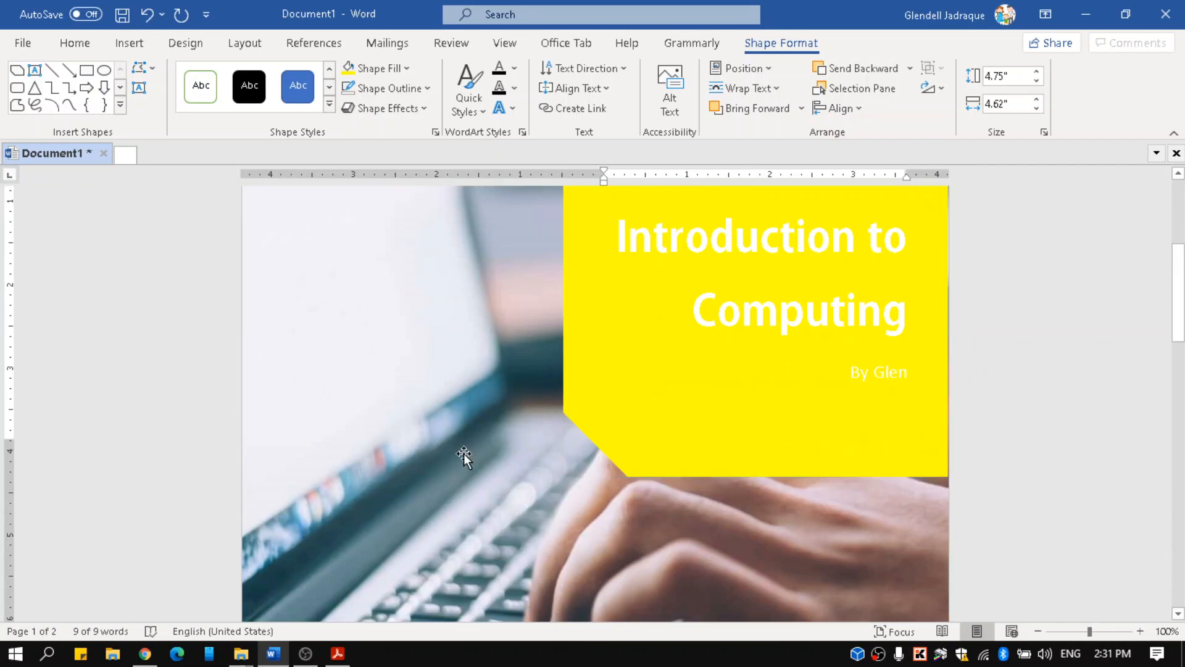
click(461, 455)
scroll(460, 454, up, 2)
scroll(460, 455, down, 3)
scroll(457, 457, up, 2)
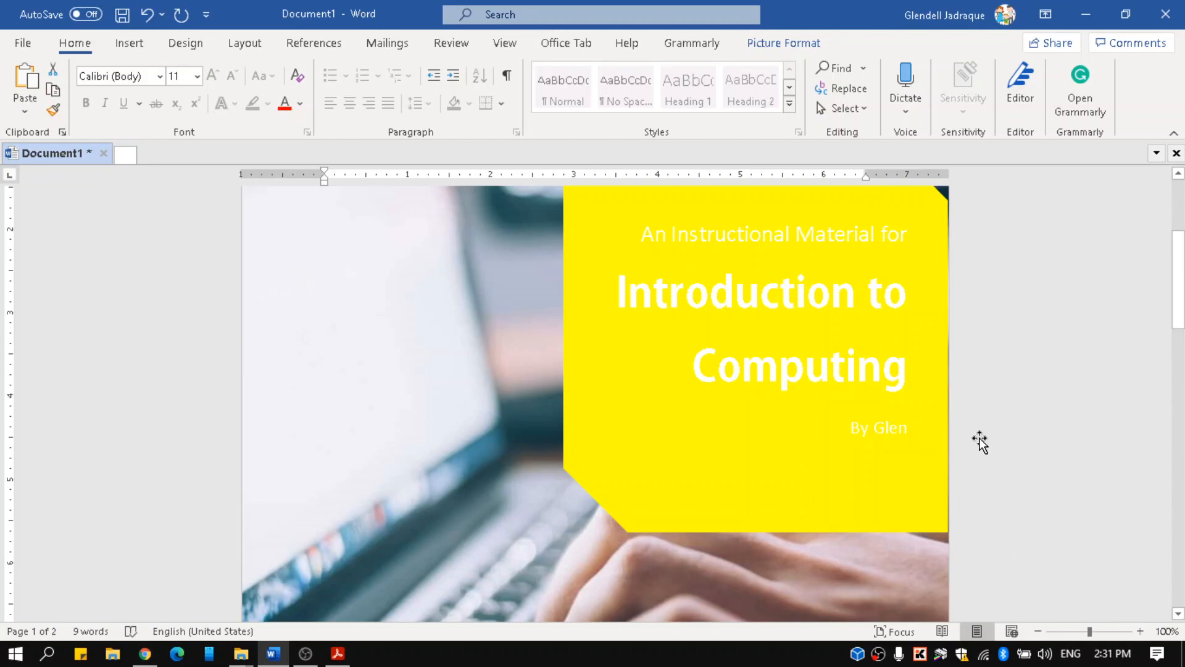
scroll(978, 445, up, 2)
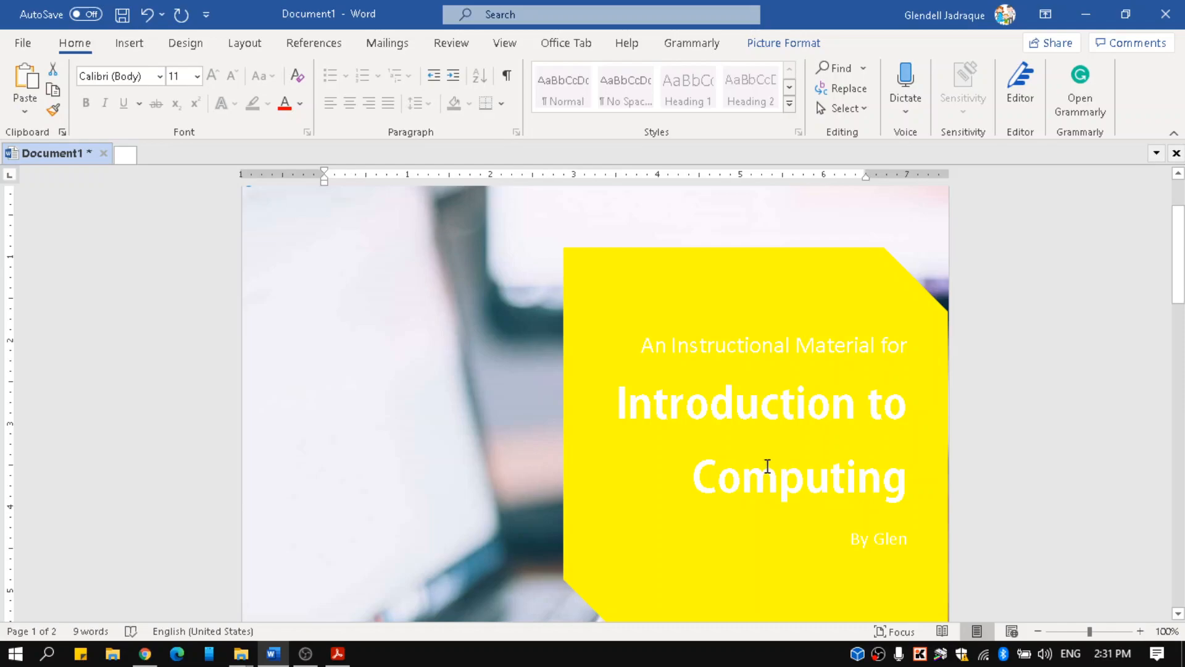
- Set the transparency of the yellow title shape's solid fill to 50% and deselect the shape
click(747, 255)
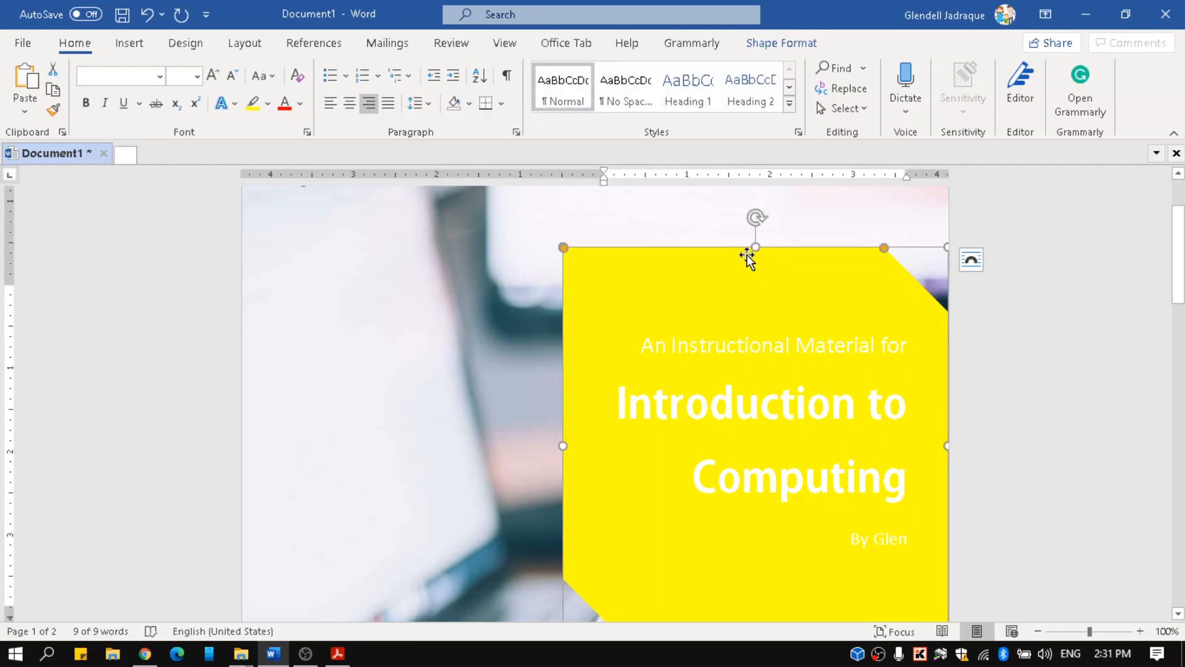
right_click(747, 255)
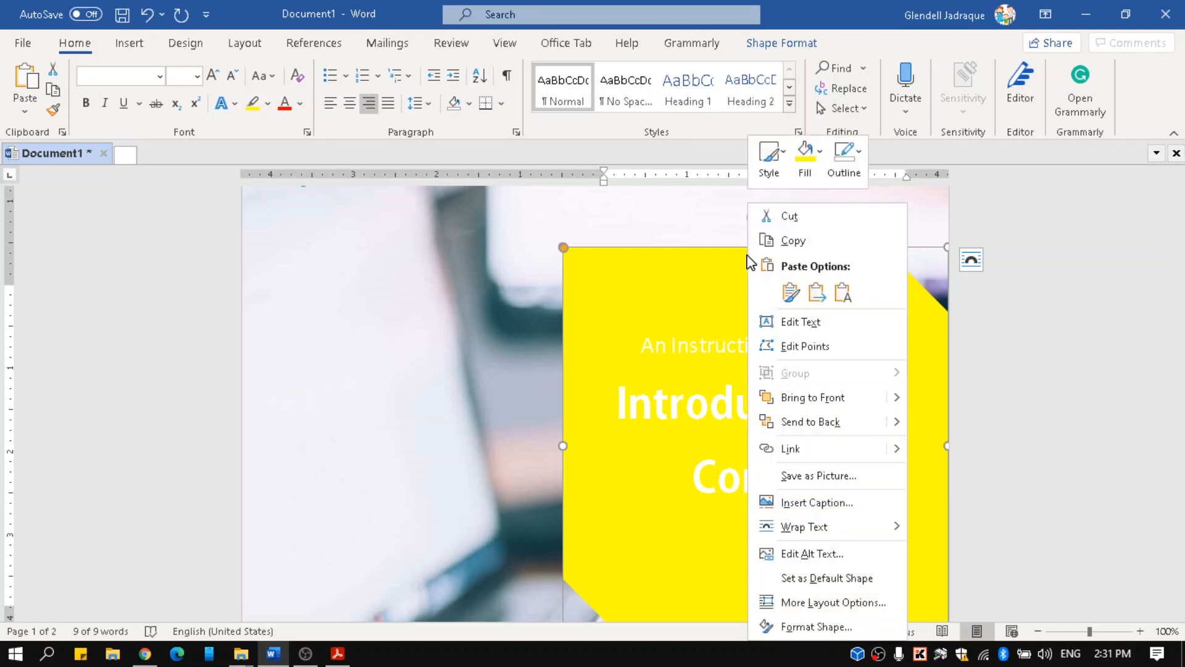
click(797, 624)
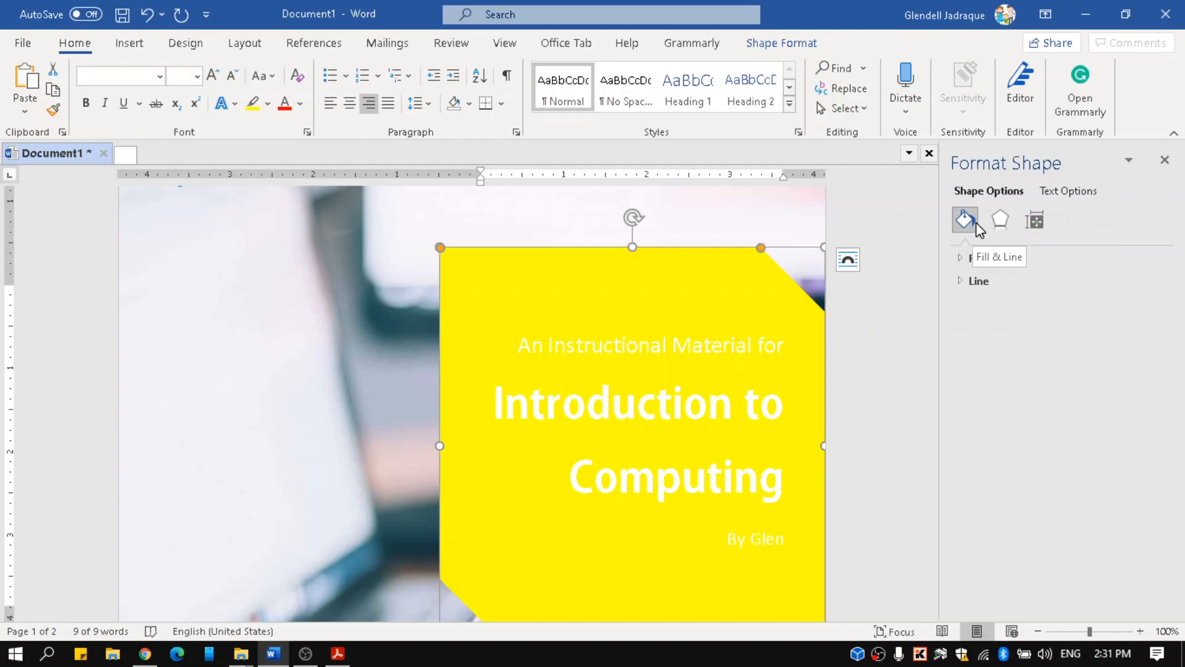
click(963, 258)
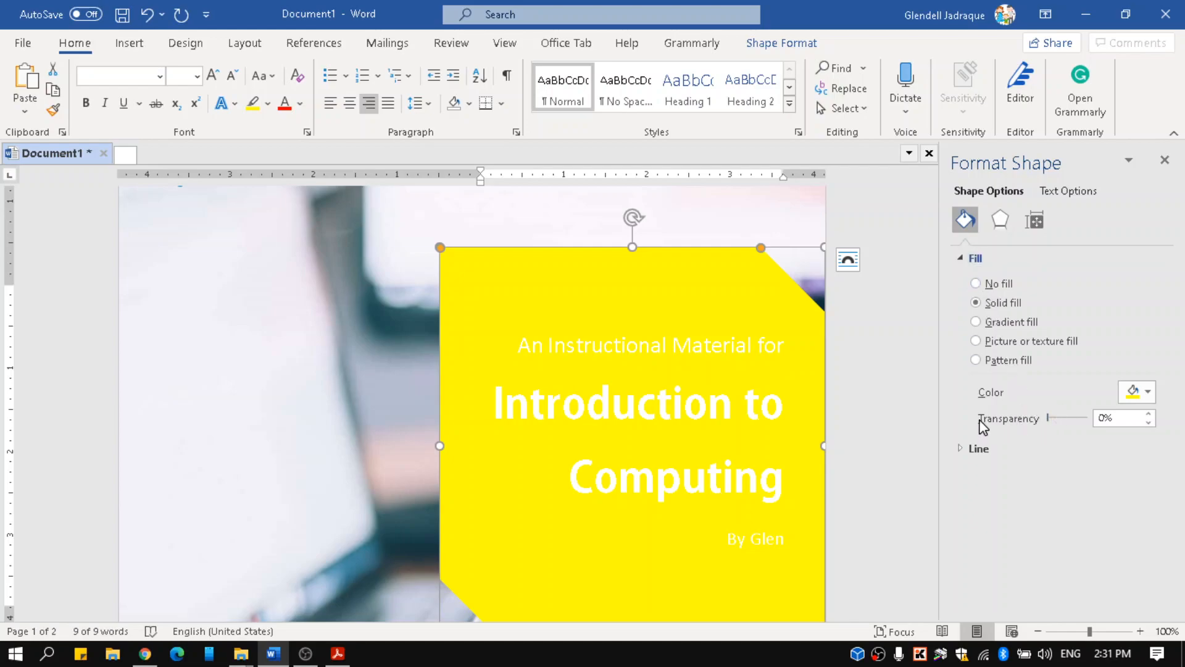
click(998, 419)
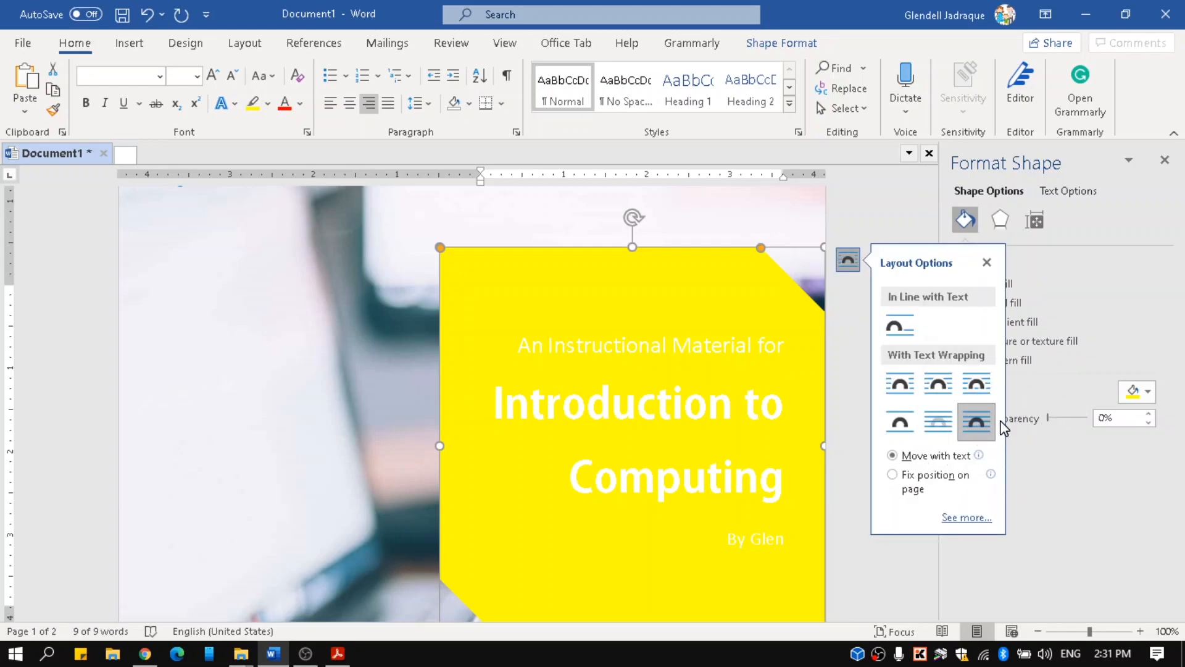
key(alt+Tab)
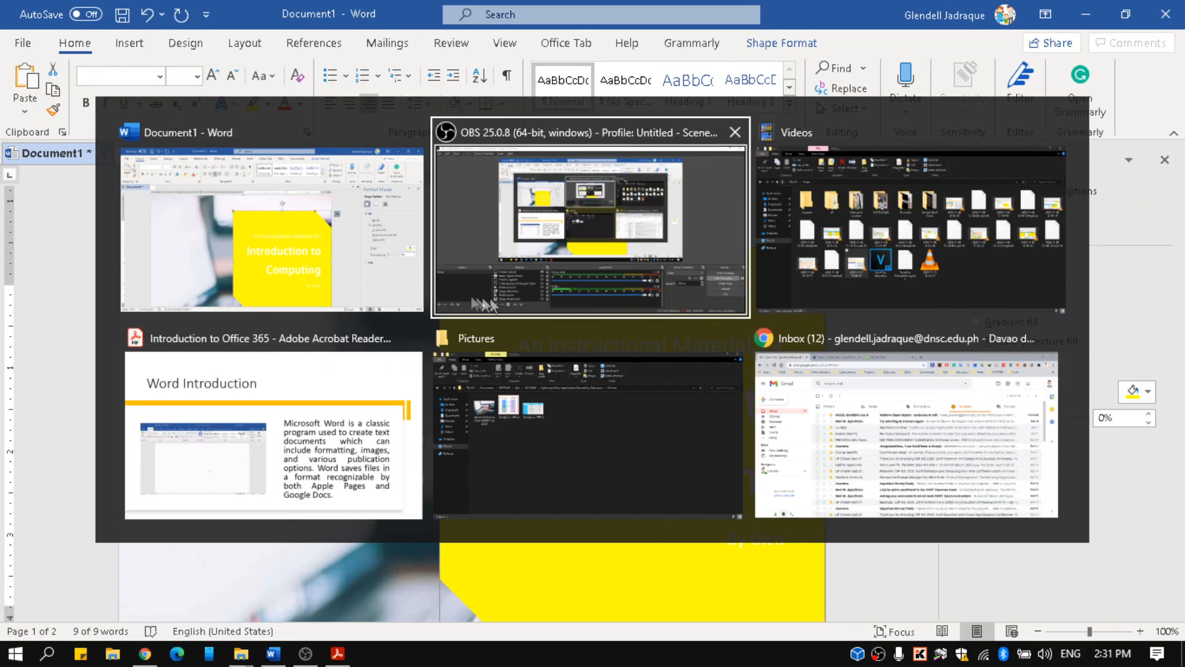
key(alt+shift+Tab)
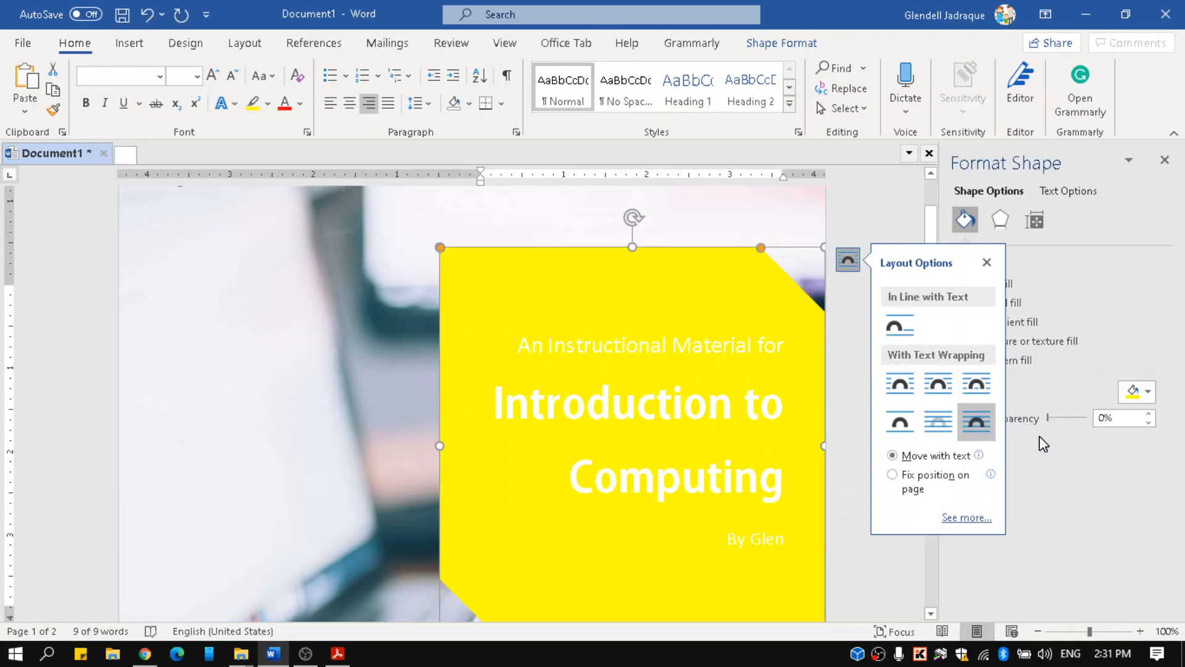
click(986, 263)
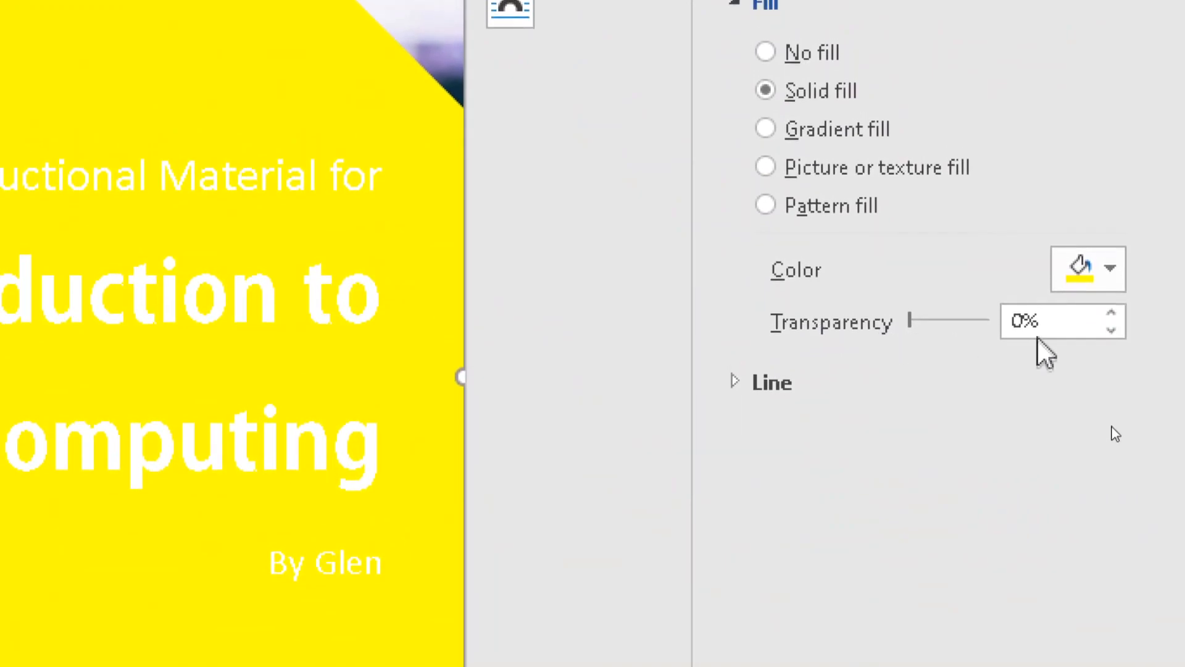
drag(1017, 319, 1005, 317)
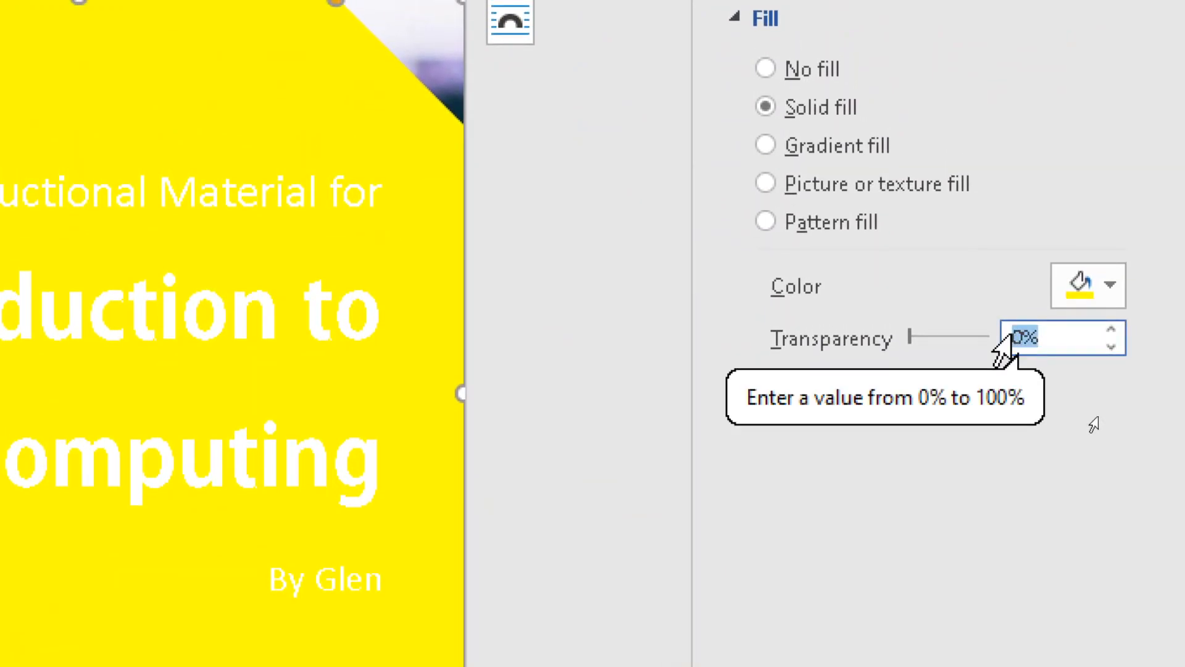
text(50)
key(Return)
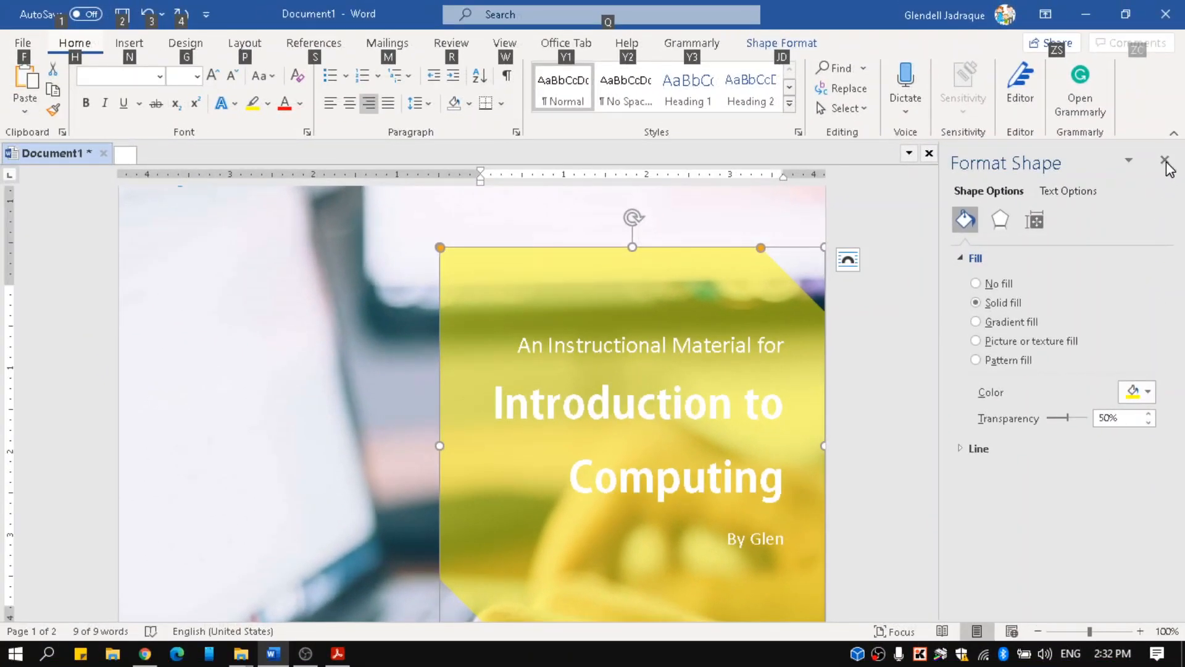
click(1166, 162)
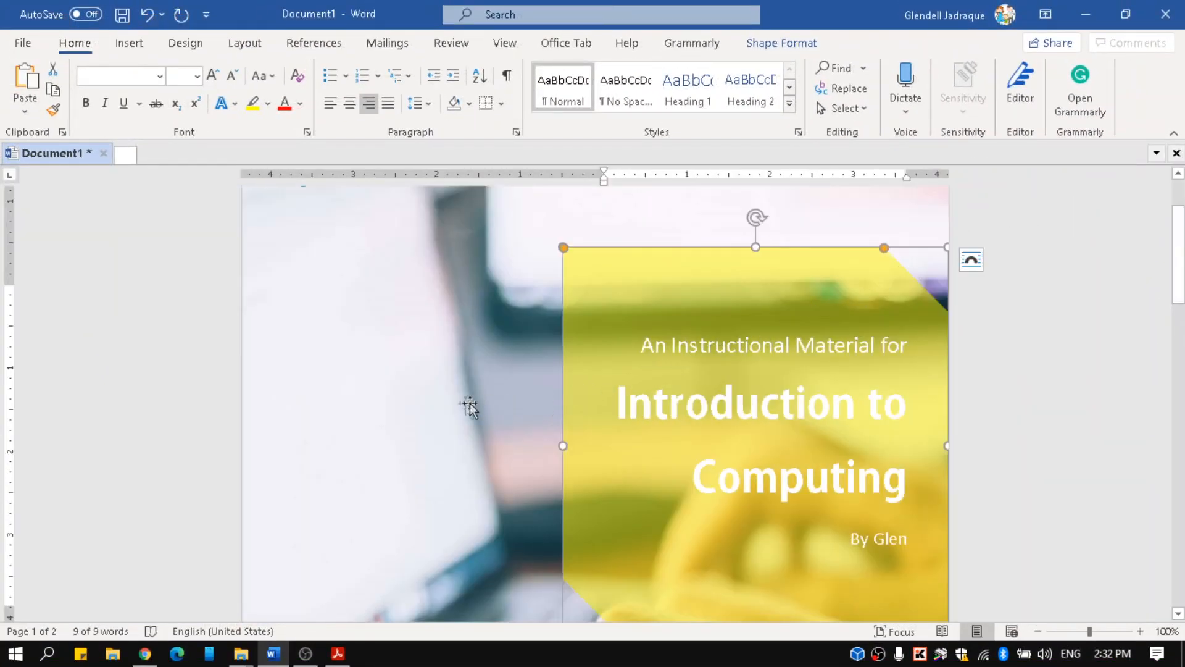
click(432, 402)
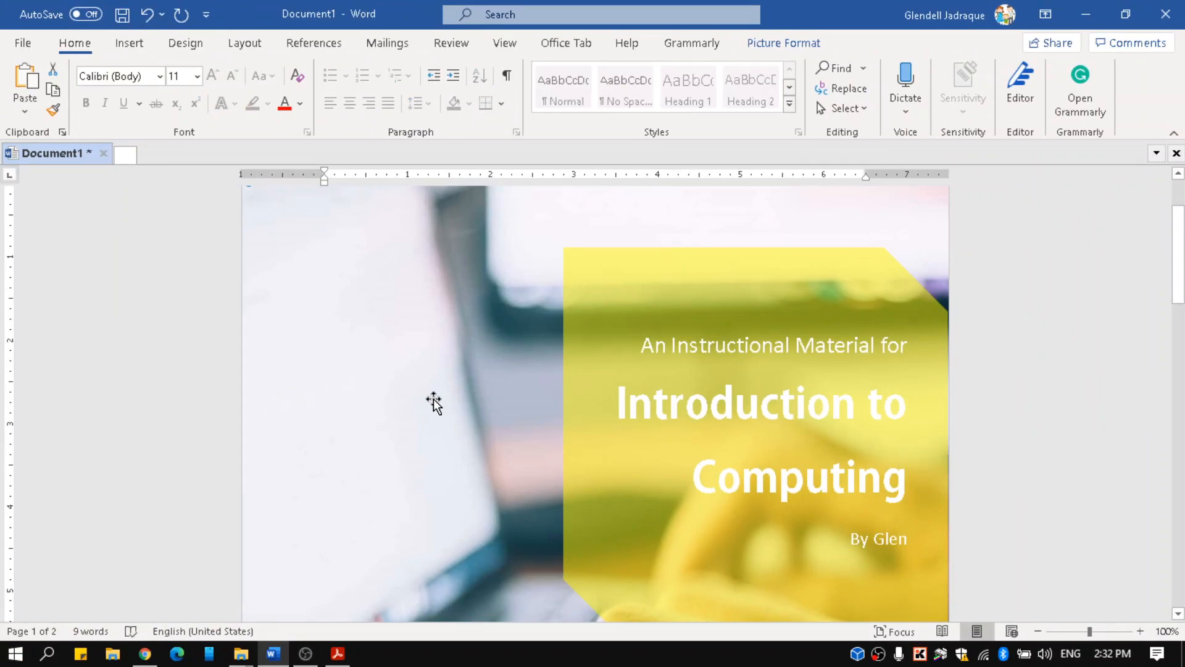
- Examine how the semi-transparent title shape sits over the background photo, viewing the cover both whole and close up
scroll(433, 399, down, 3)
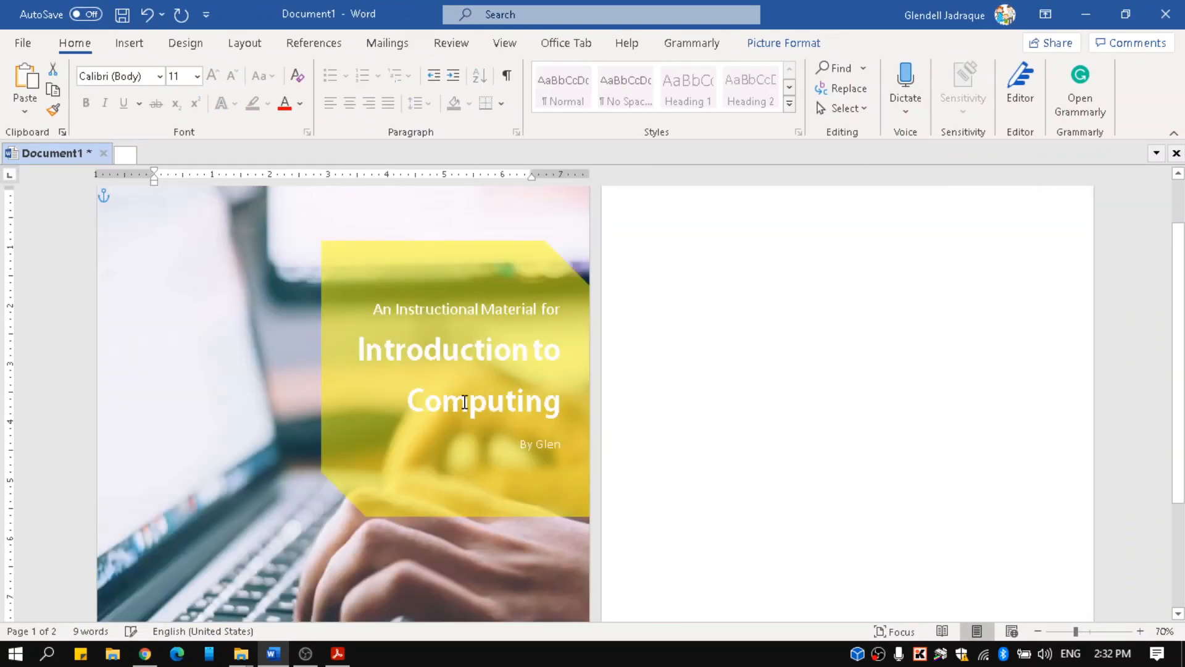
scroll(494, 439, down, 1)
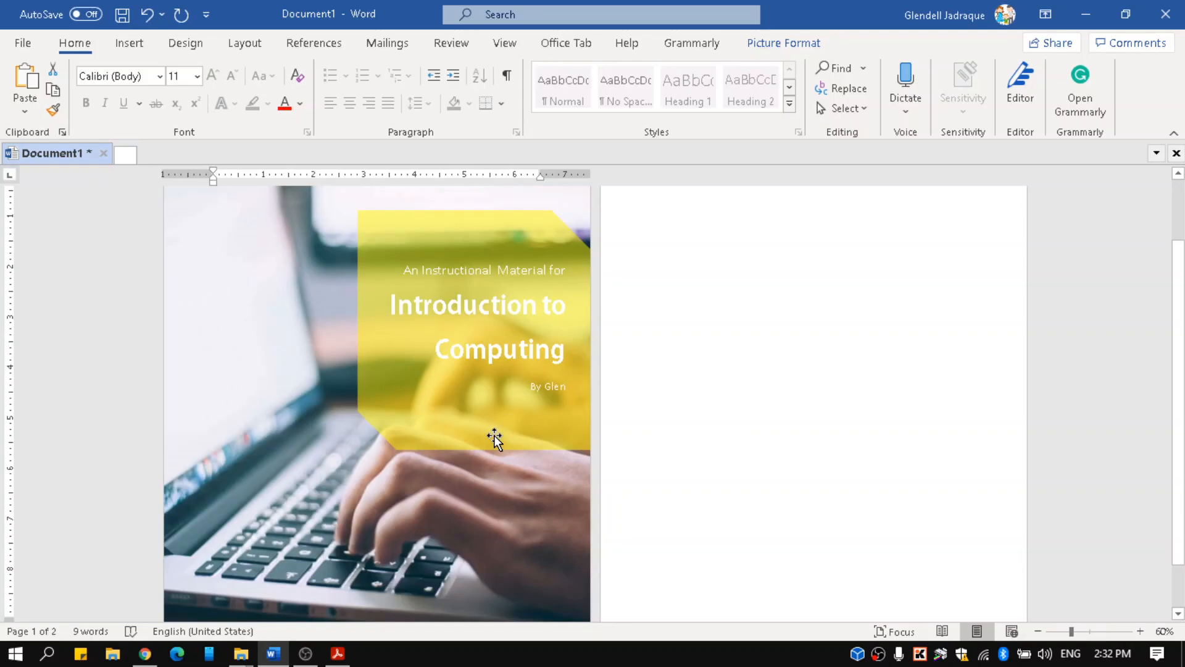
scroll(494, 436, up, 1)
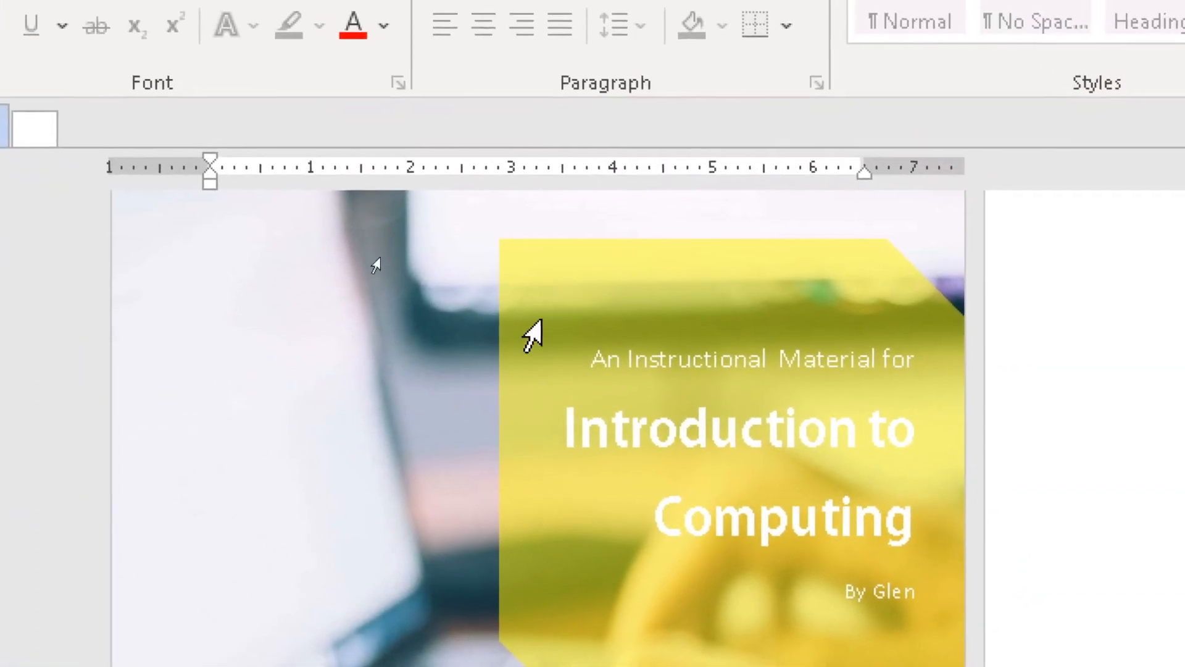
scroll(376, 339, down, 1)
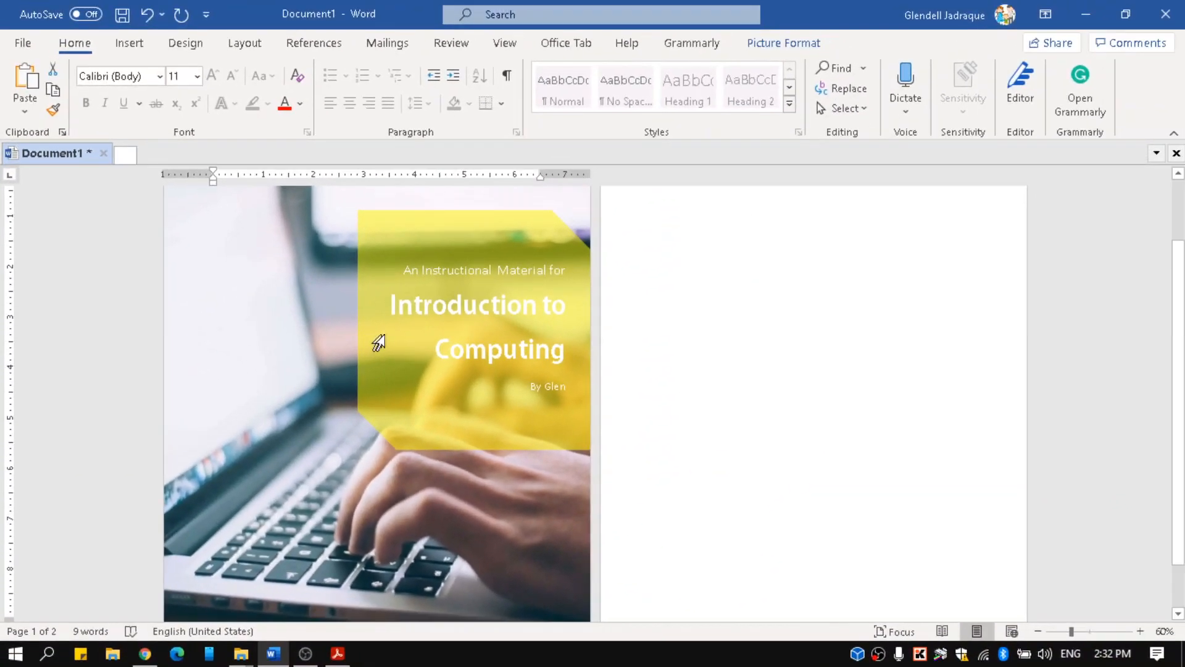
scroll(417, 346, up, 4)
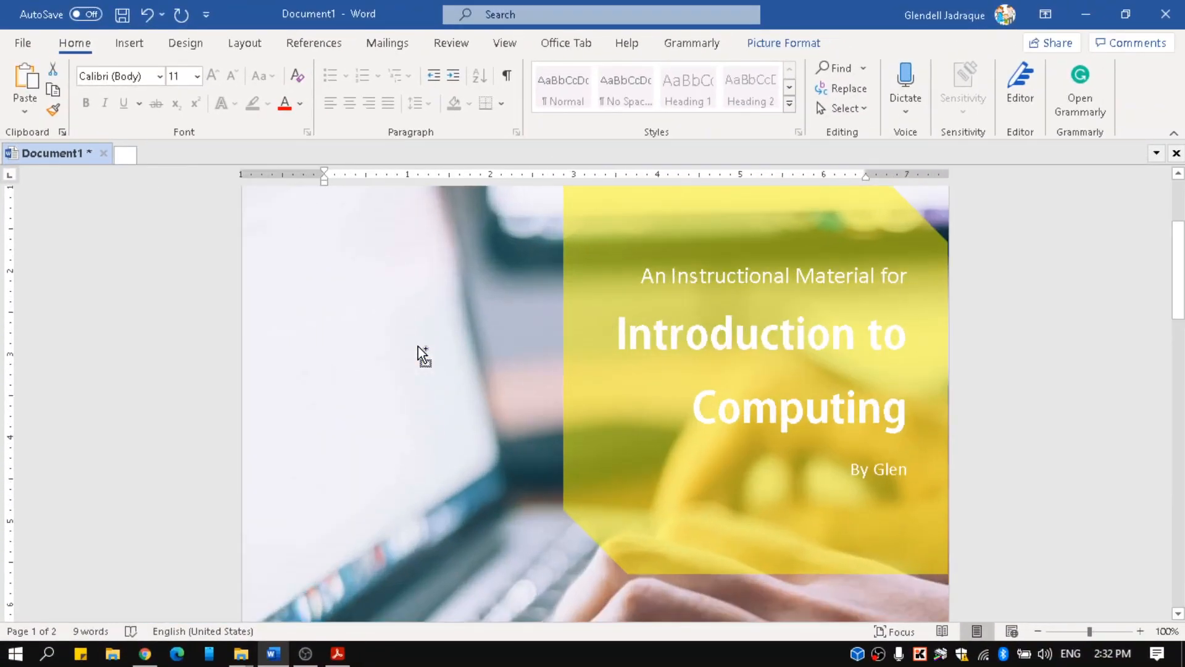
scroll(416, 347, up, 2)
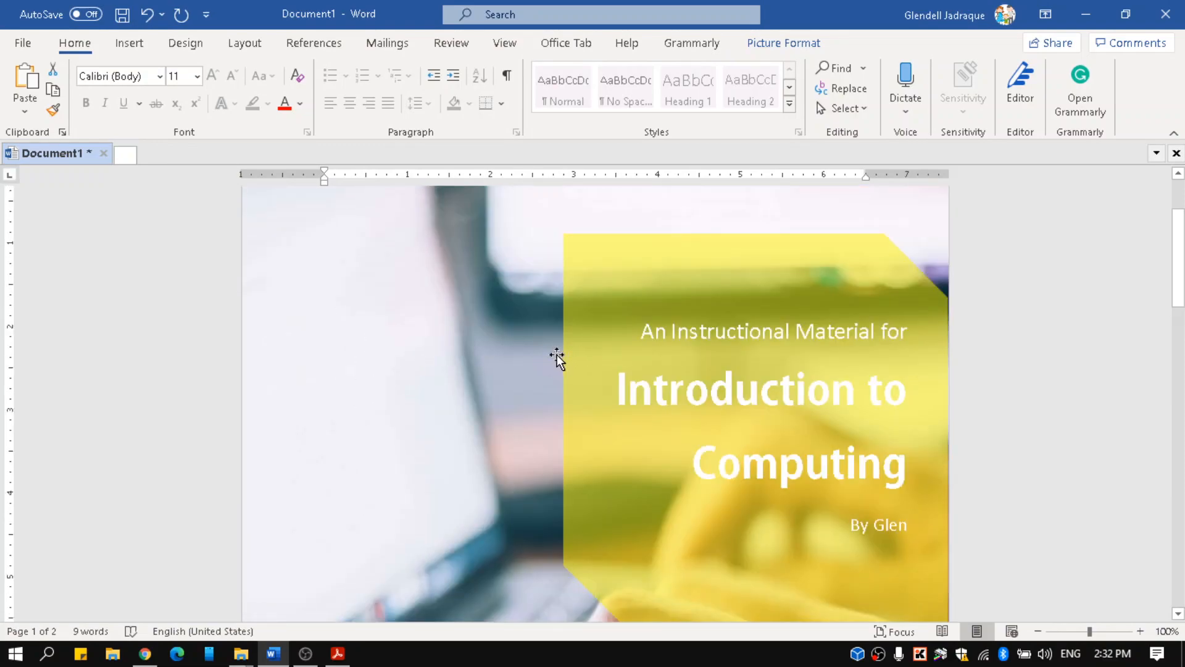
scroll(553, 364, down, 10)
scroll(550, 368, up, 13)
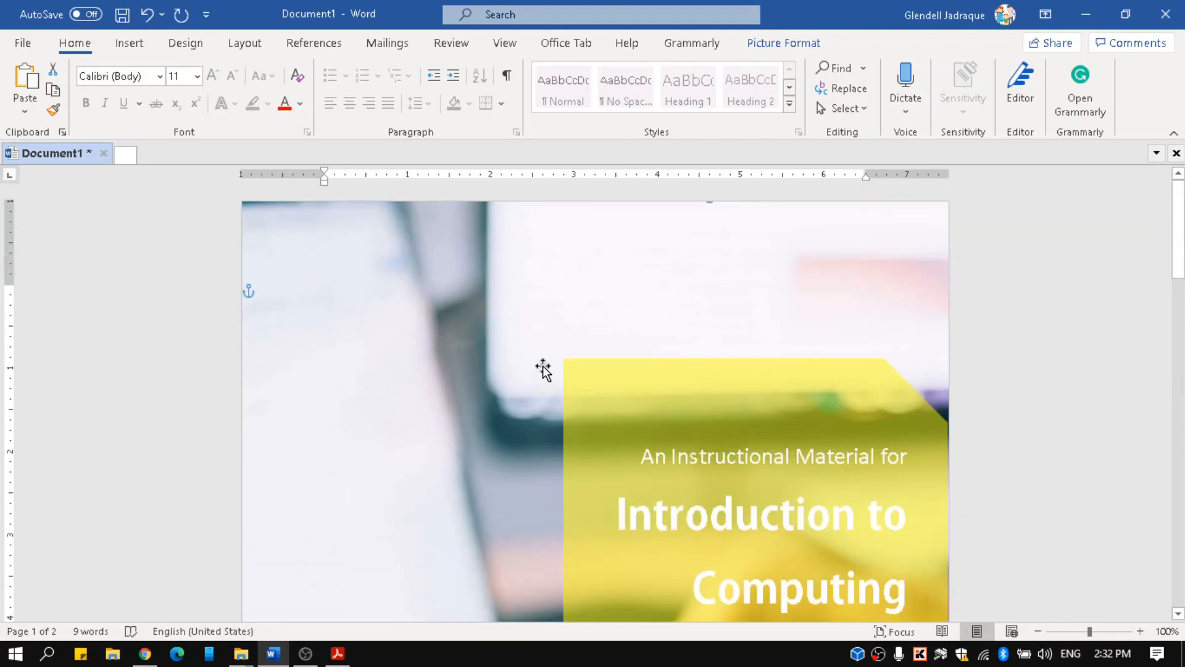
scroll(544, 369, down, 11)
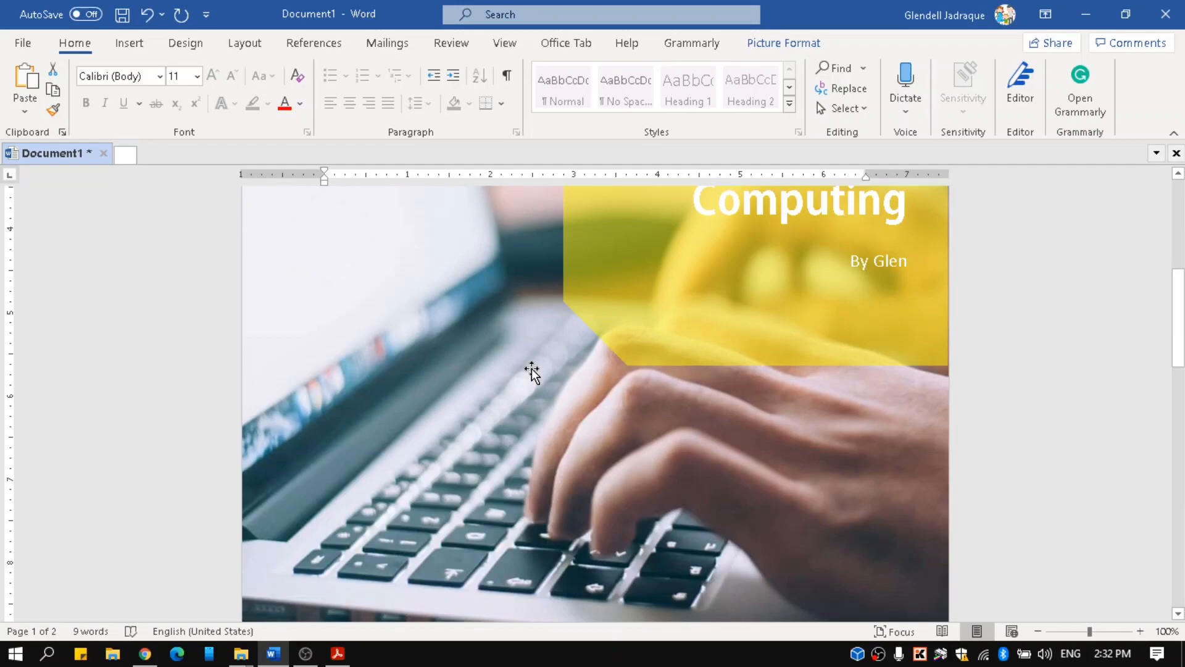
scroll(572, 369, up, 11)
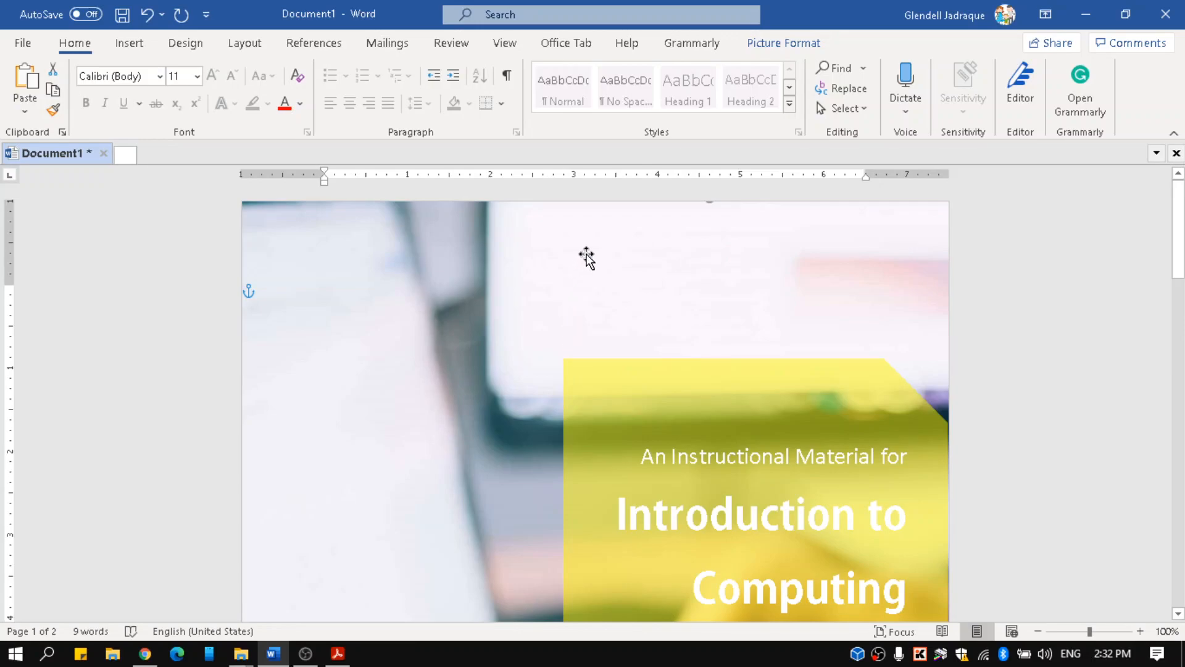
- Crop the cover's background photo to the Snip Diagonal Corner rectangle shape
click(658, 363)
key(ctrl)
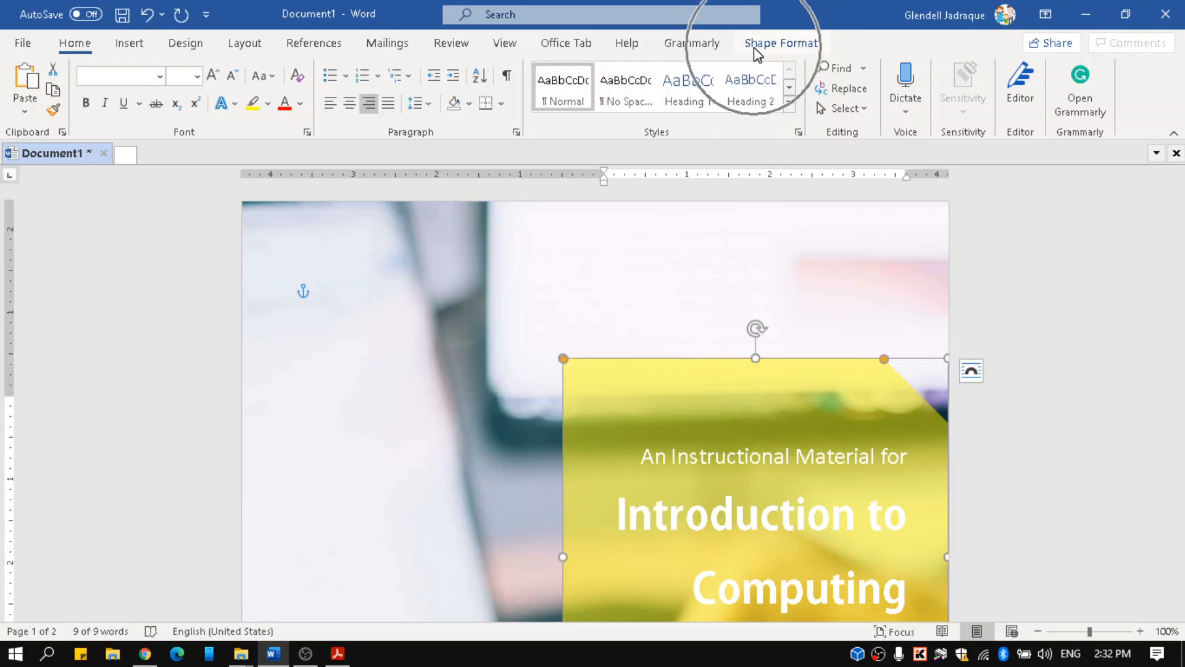
click(583, 286)
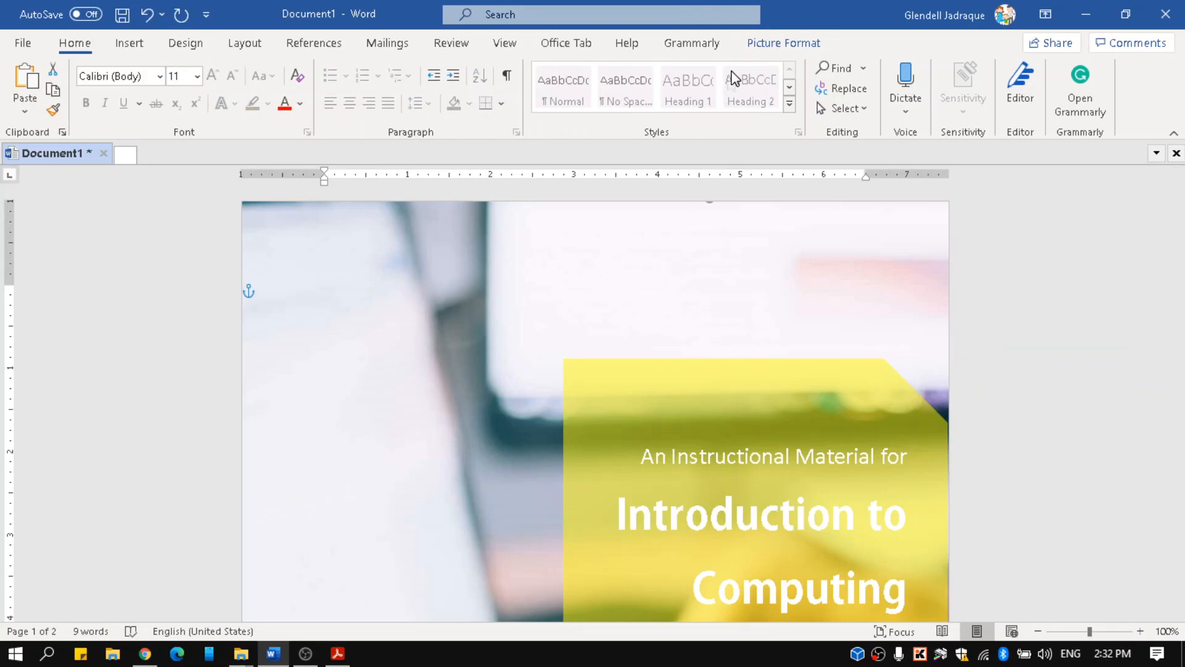
key(ctrl)
click(686, 402)
click(670, 247)
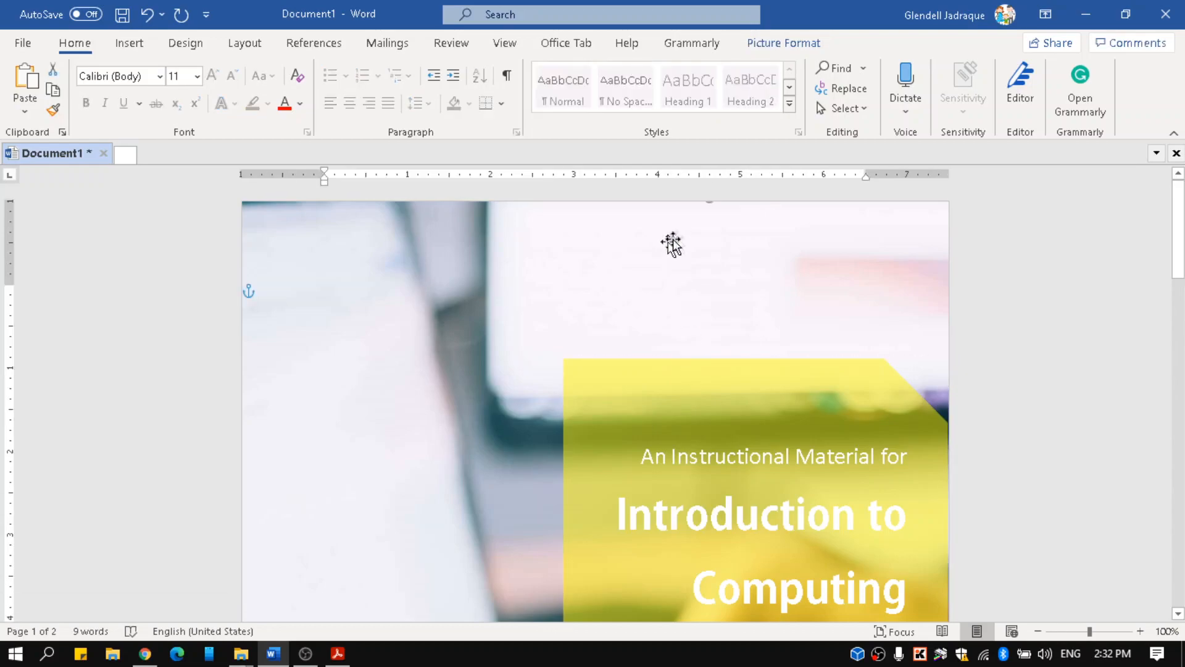
click(770, 45)
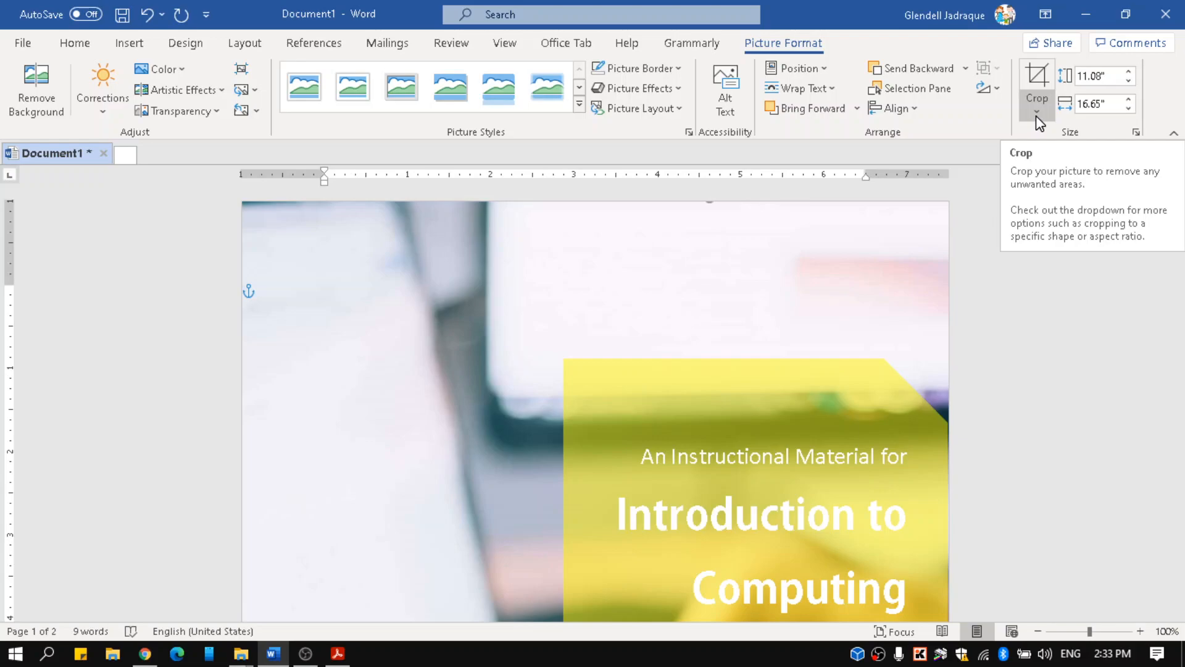
click(1043, 116)
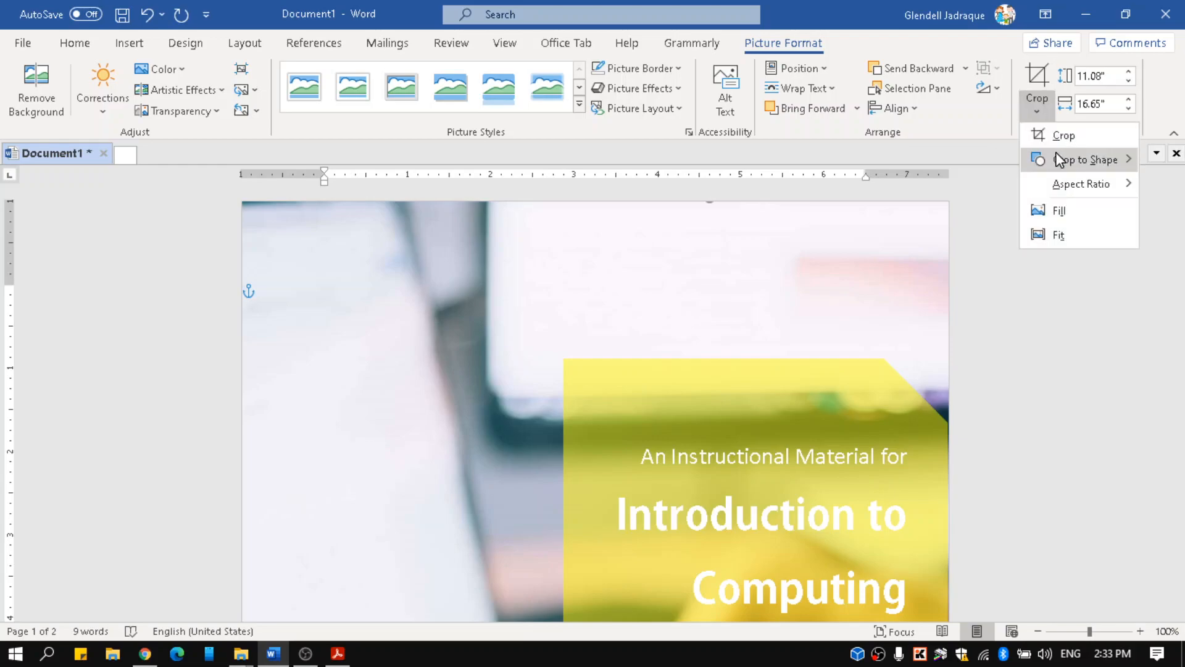
mouse_move(1056, 154)
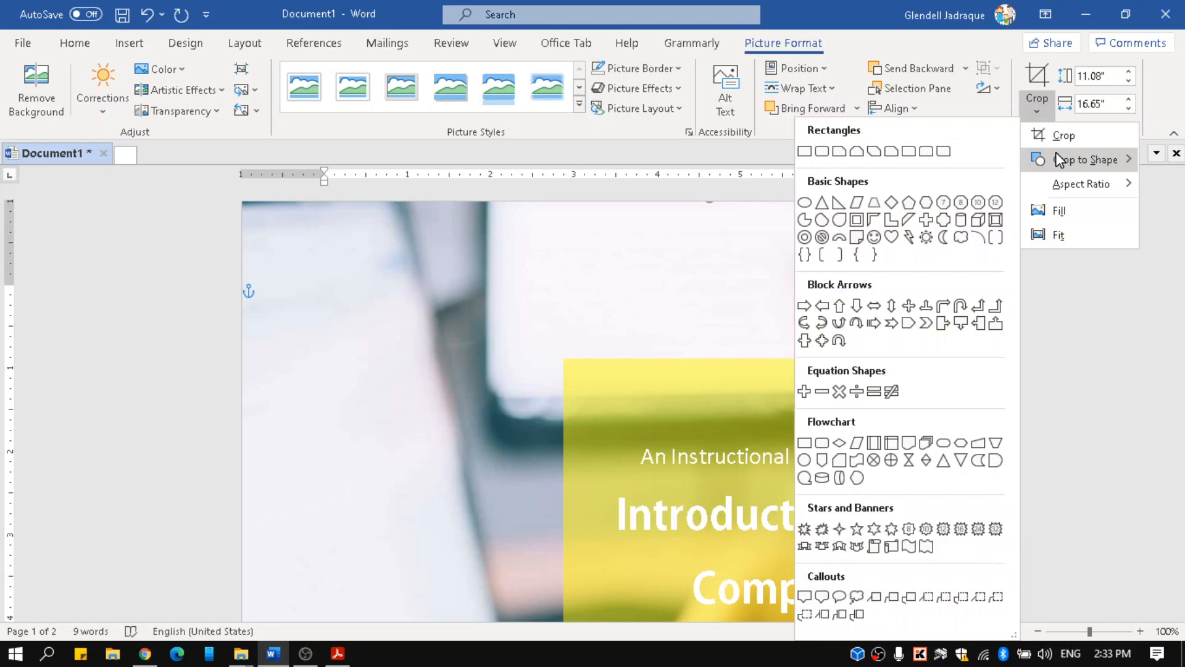
click(877, 152)
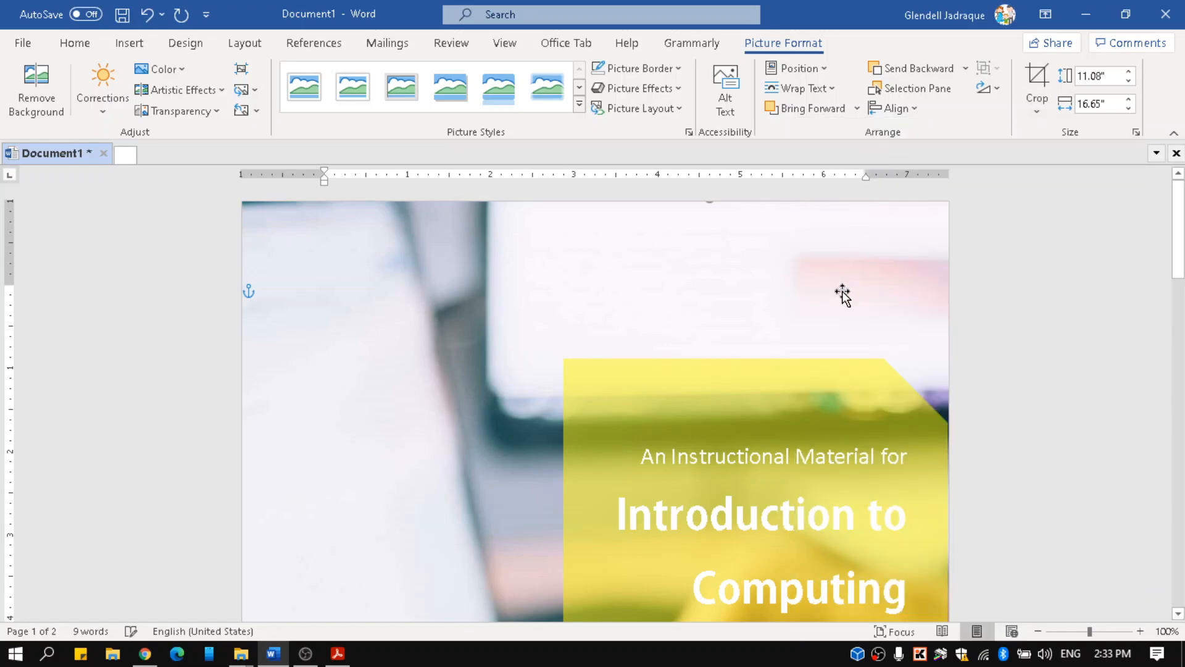
- Move the cropped background photo so its snipped lower-left corner falls within the cover page, and check the cover
scroll(843, 292, down, 4)
scroll(743, 307, down, 3)
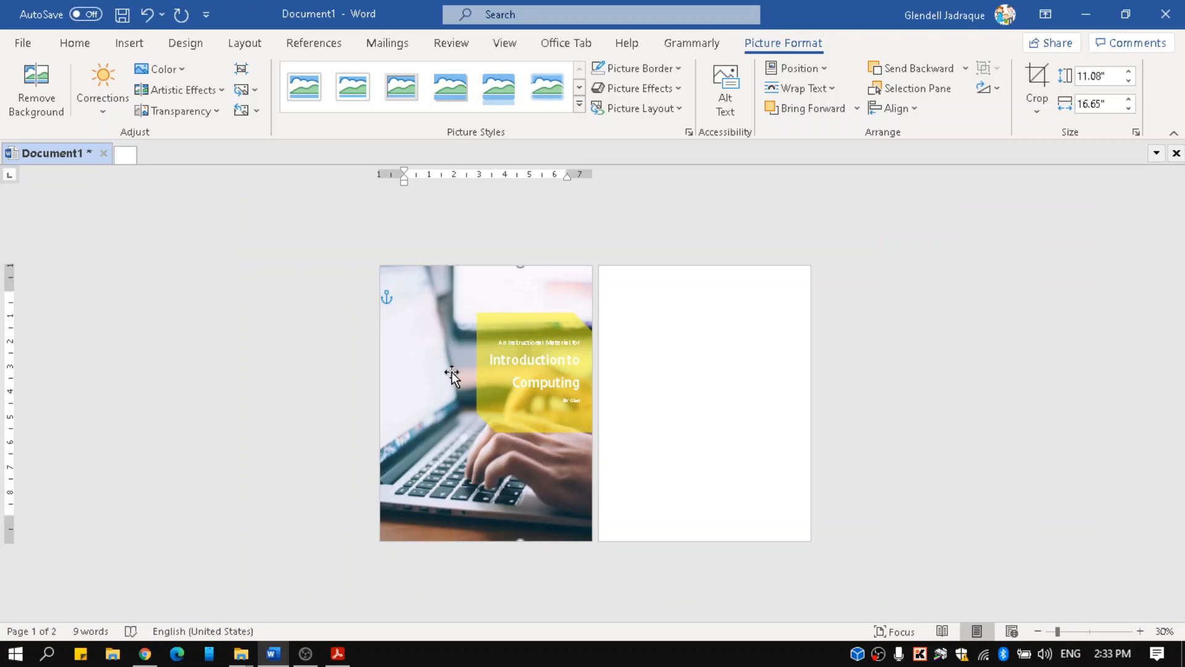
drag(445, 410, 498, 436)
drag(509, 435, 466, 478)
key(ctrl+a)
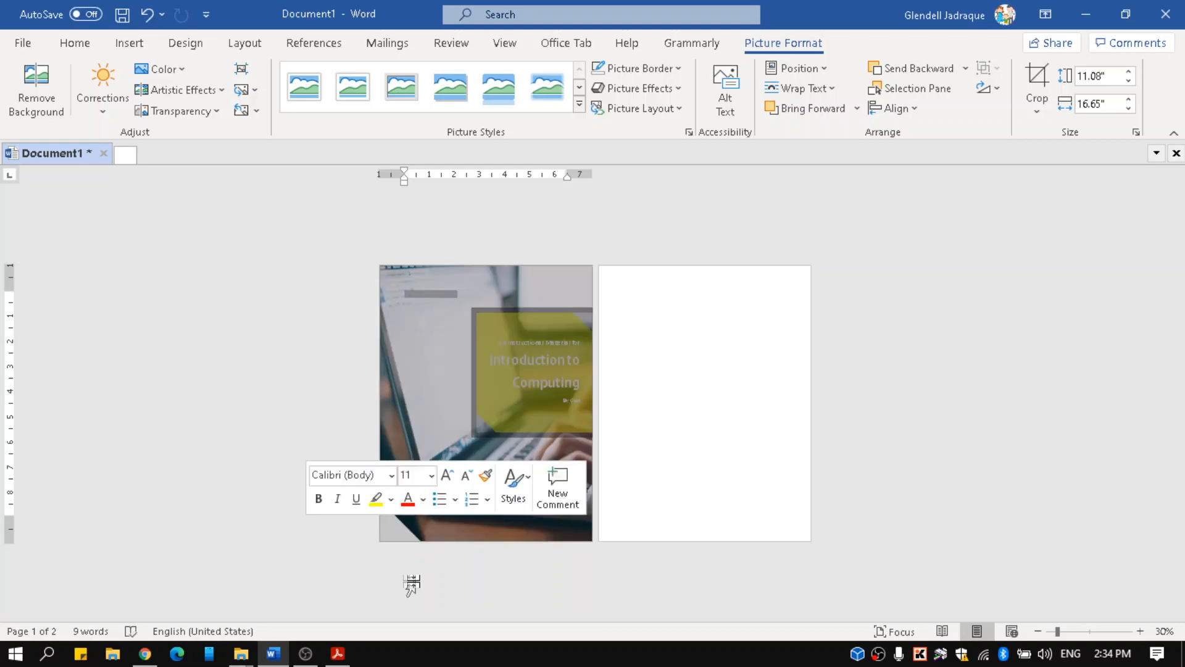
ctrl+scroll(308, 409, up, 6)
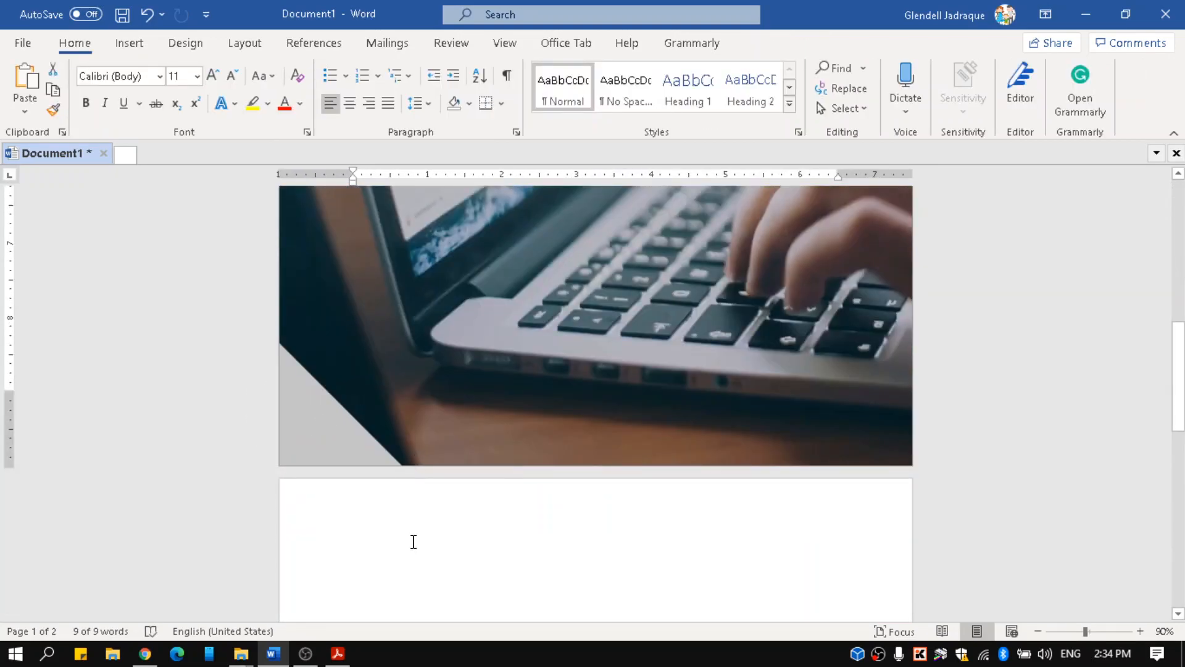
click(414, 542)
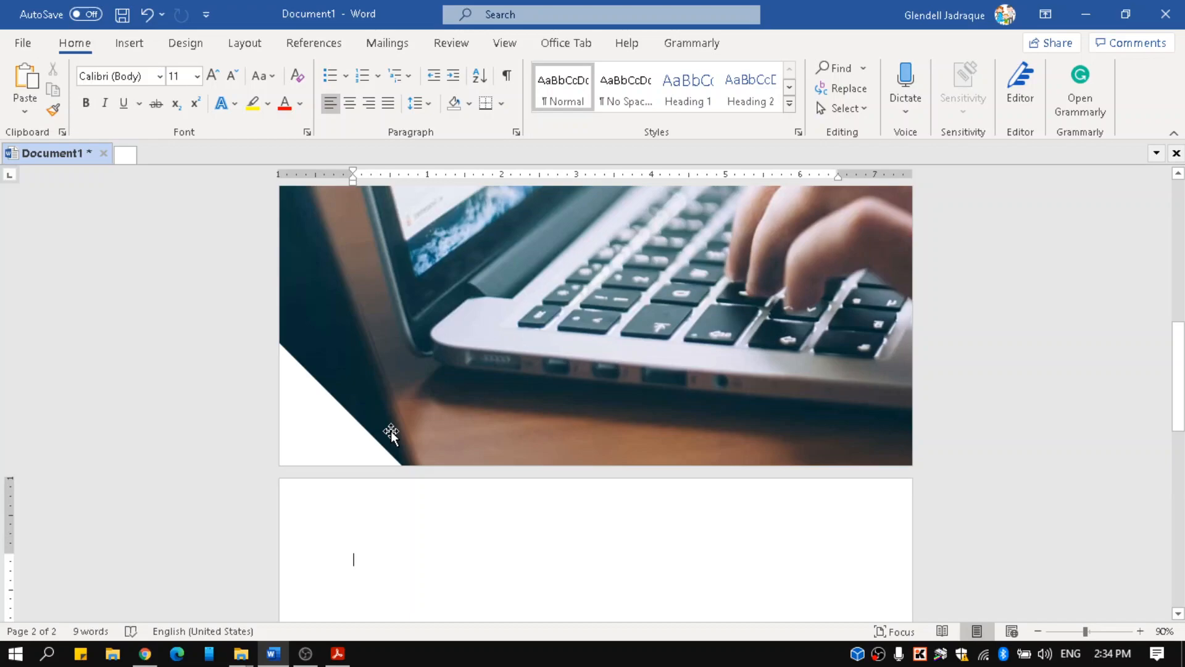
scroll(393, 427, up, 10)
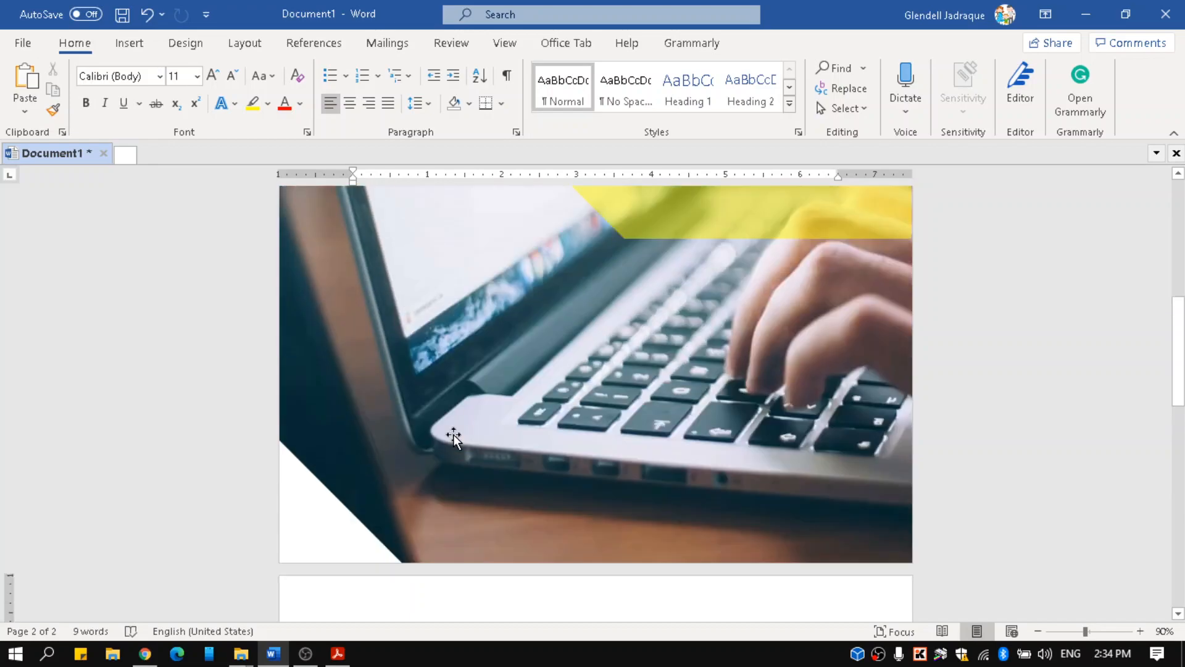
scroll(455, 440, up, 1)
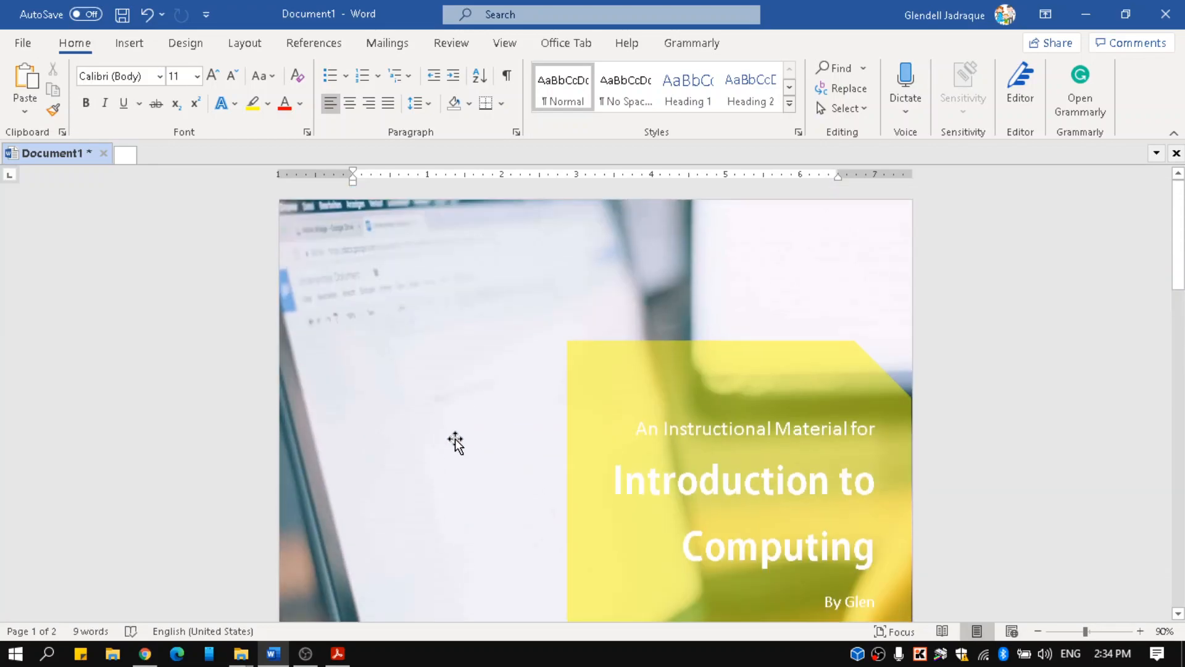
ctrl+scroll(455, 440, down, 3)
scroll(457, 441, down, 2)
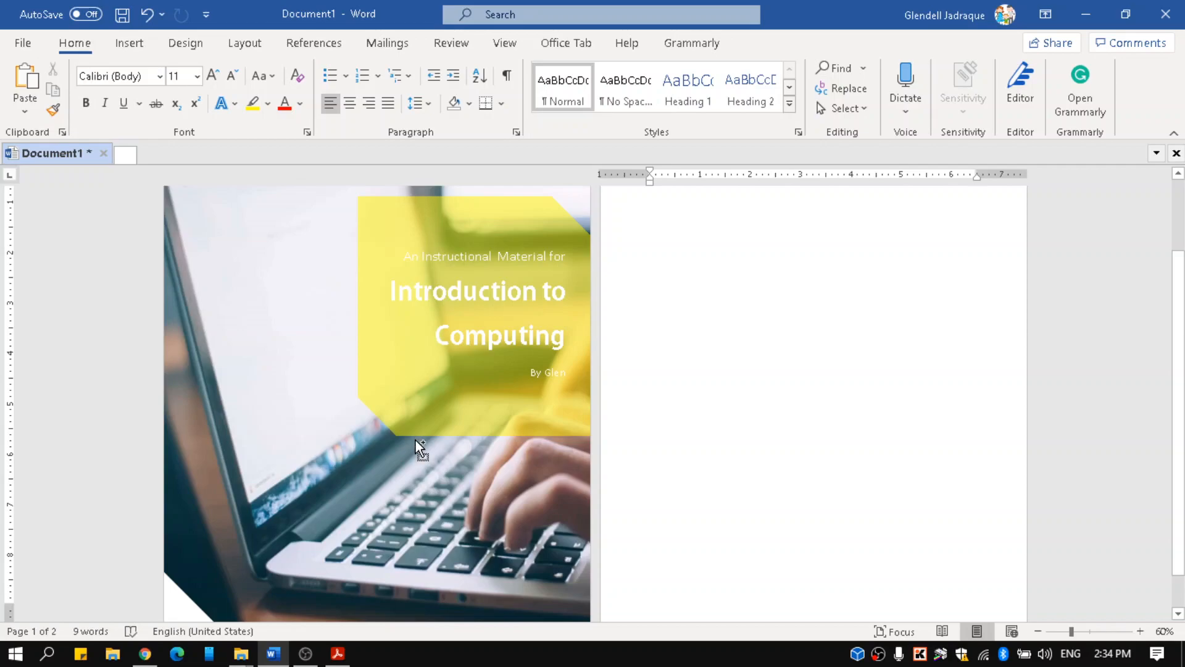
- Undo the background photo's repositioning and snipped-corner crop, and check the cover from top to bottom
drag(416, 439, 415, 438)
key(ctrl+z)
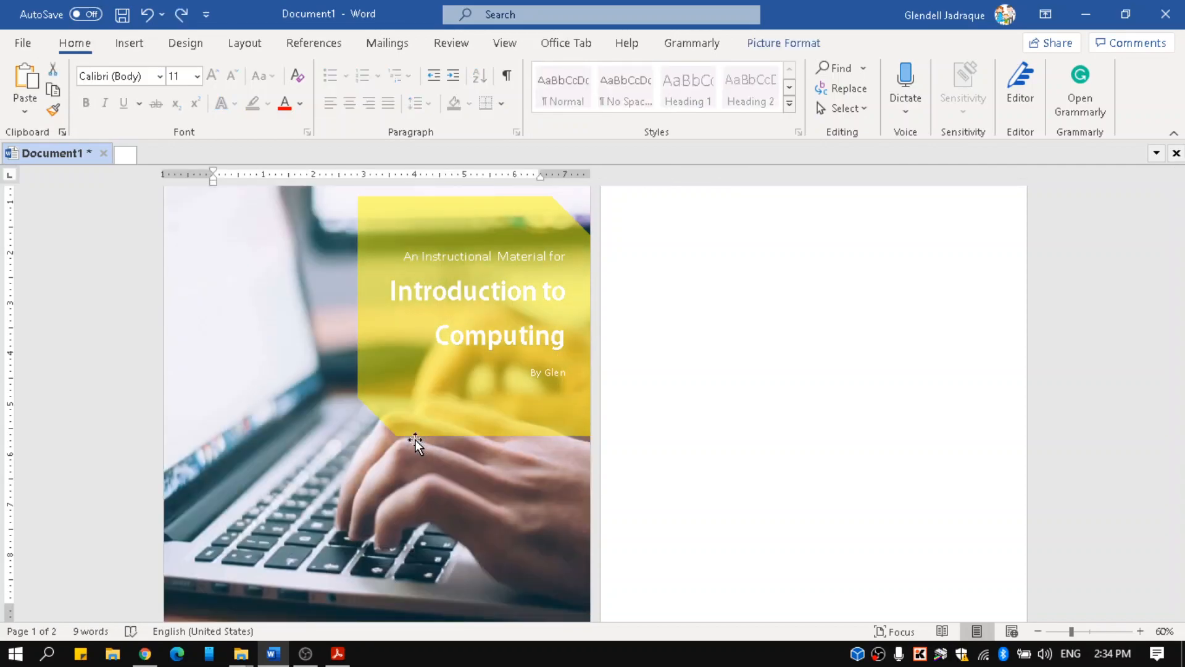
key(ctrl+z)
key(ctrl+z)
key(ctrl+z)
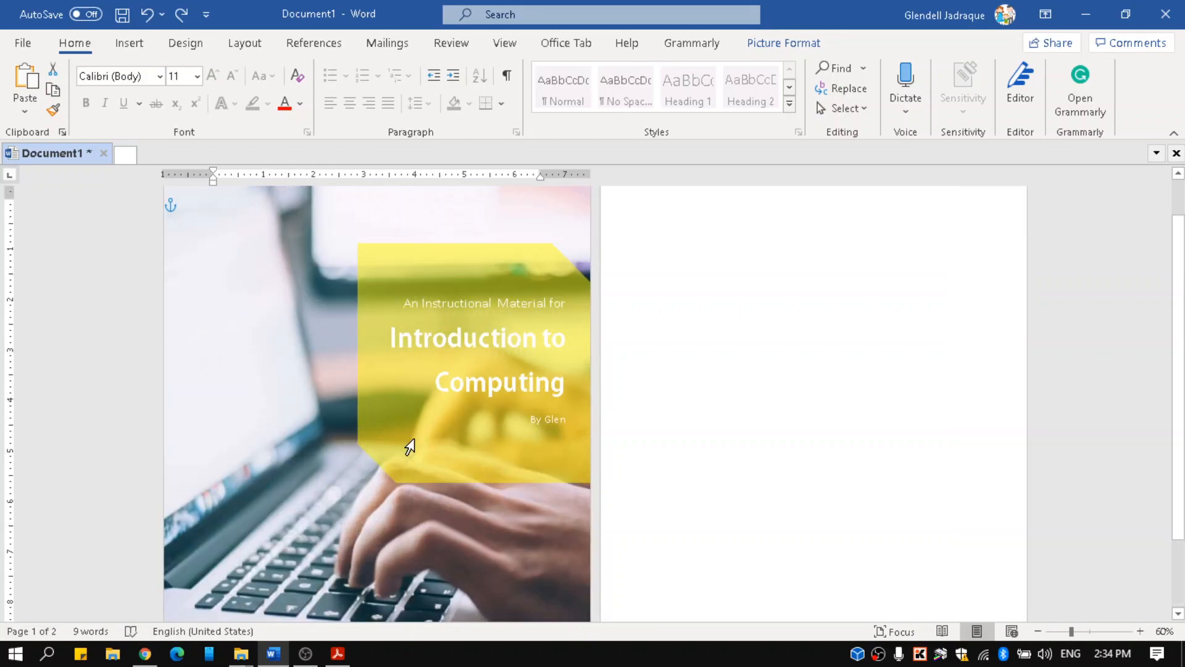
ctrl+scroll(409, 441, up, 3)
scroll(412, 437, down, 5)
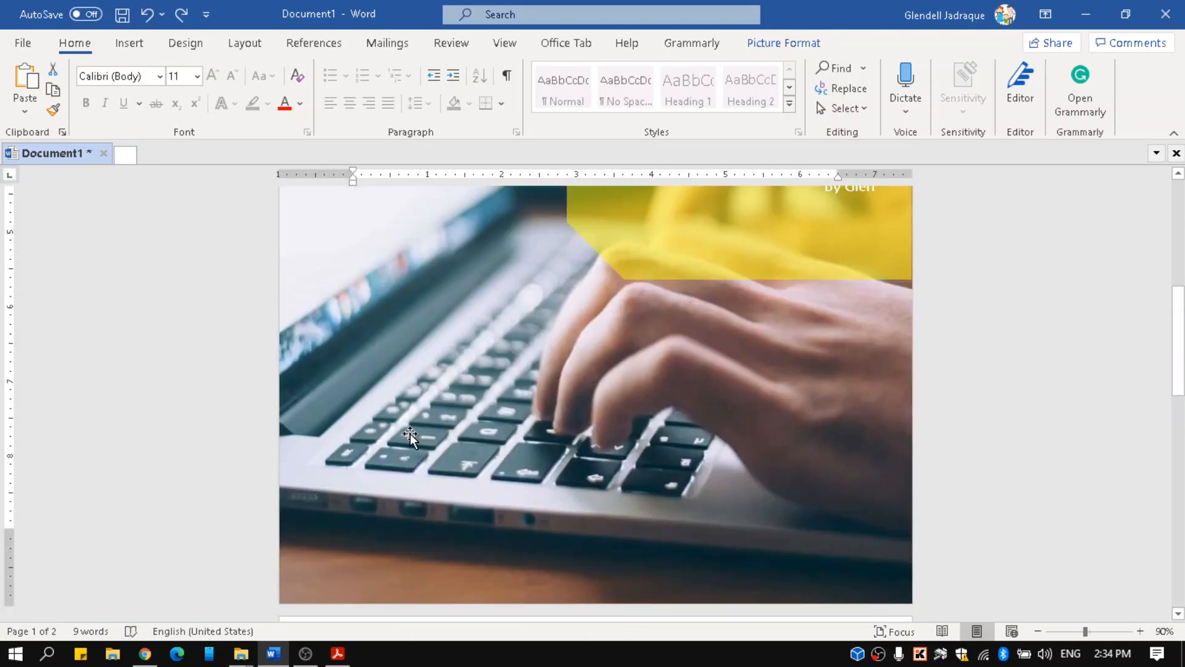
scroll(484, 501, up, 5)
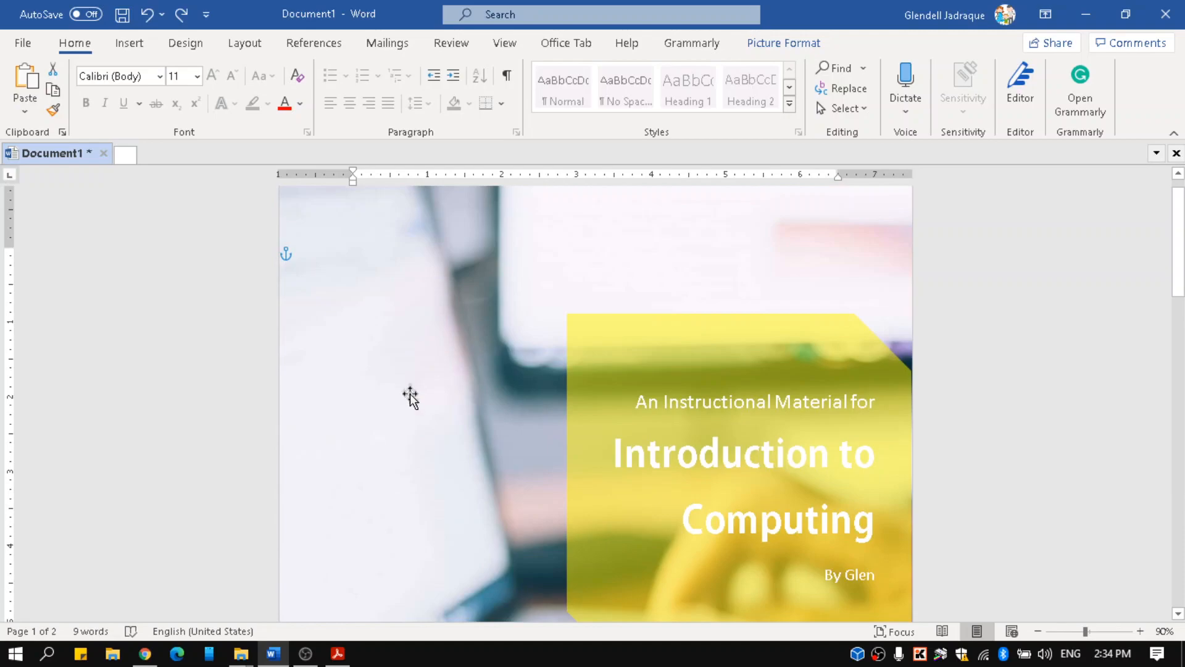
scroll(350, 364, down, 5)
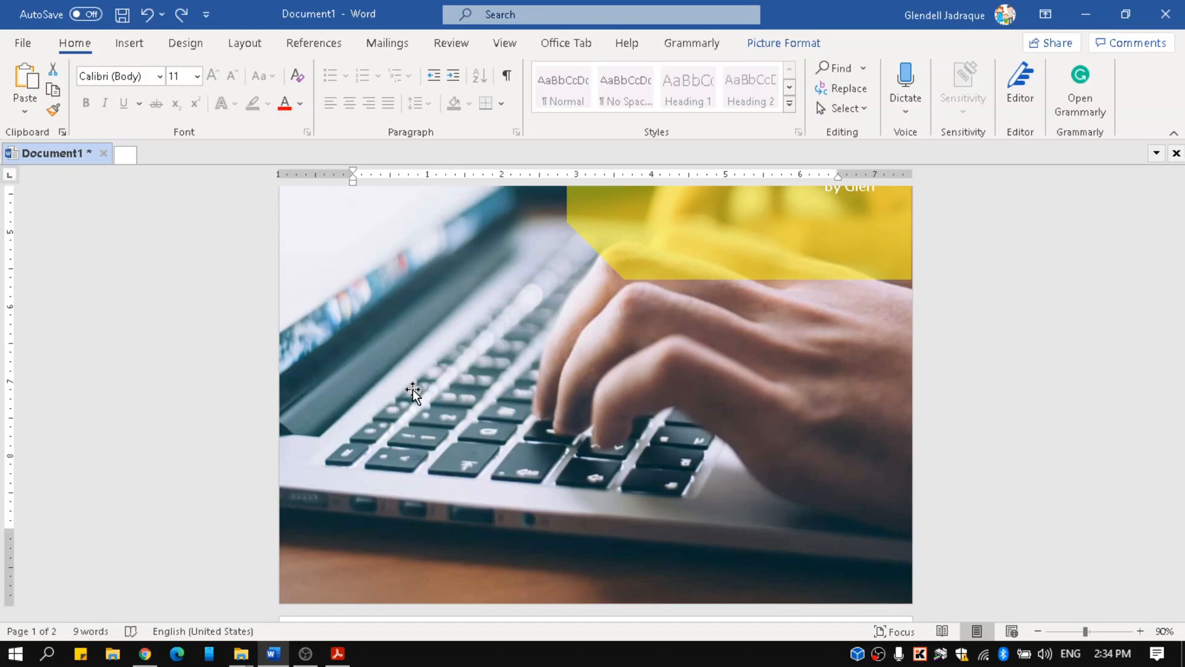
- Draw a rectangle about 8.45 inches wide and 1 inch high across the full page width near the cover's lower edge
click(131, 46)
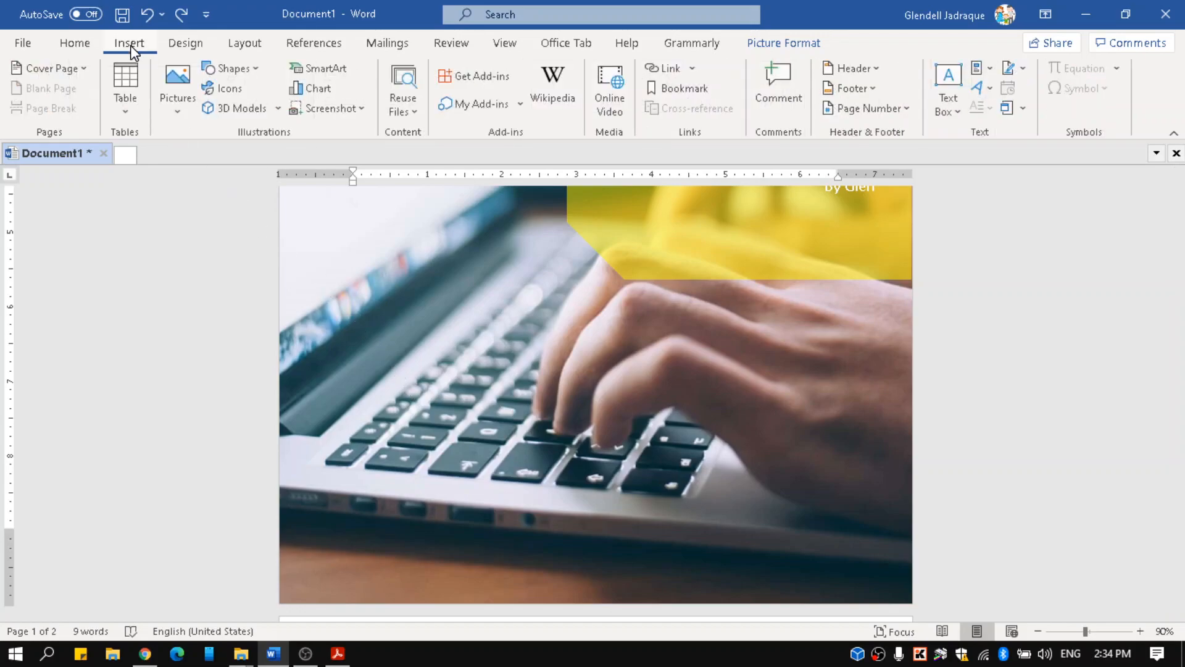
click(178, 111)
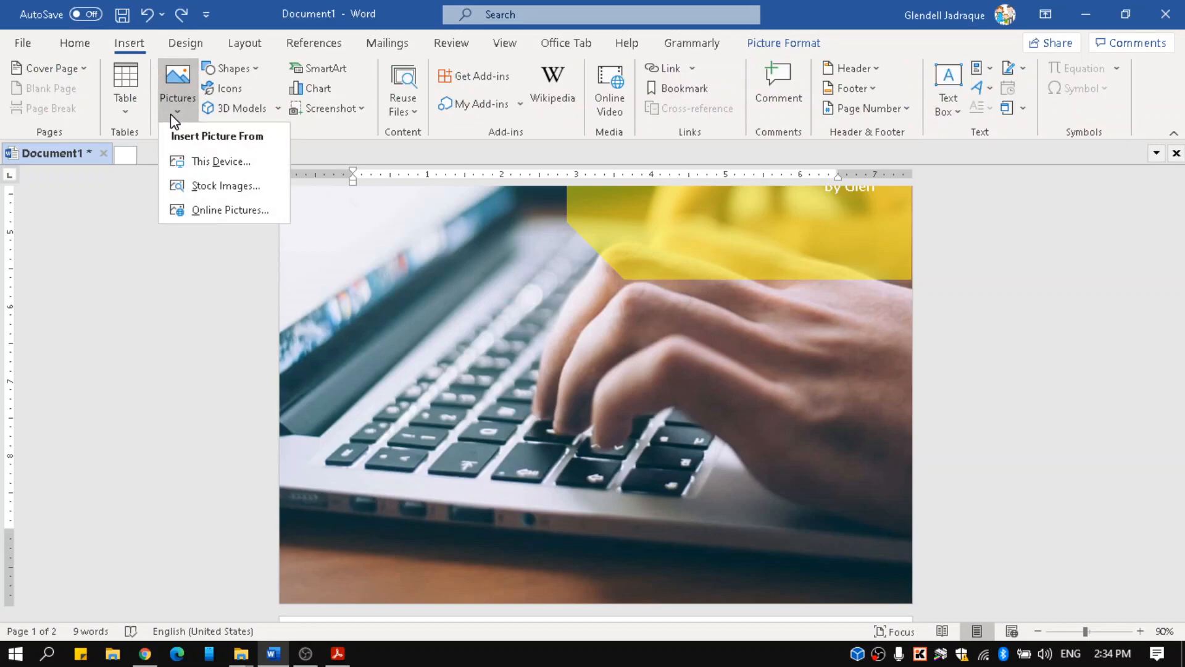
click(137, 48)
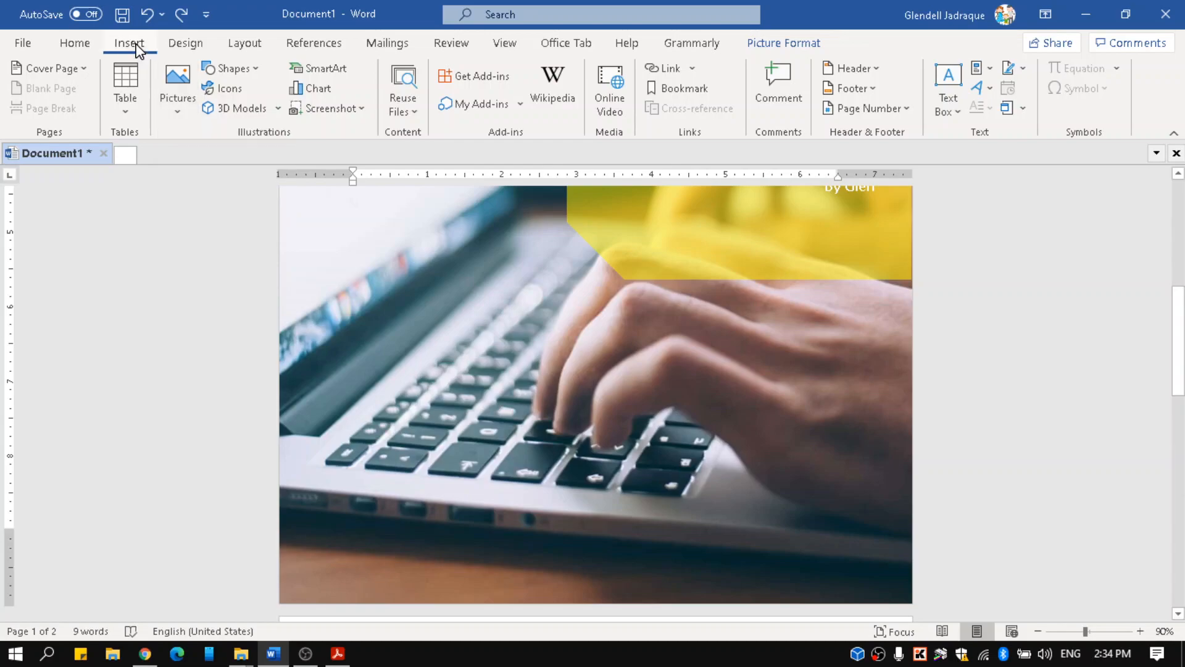
click(252, 68)
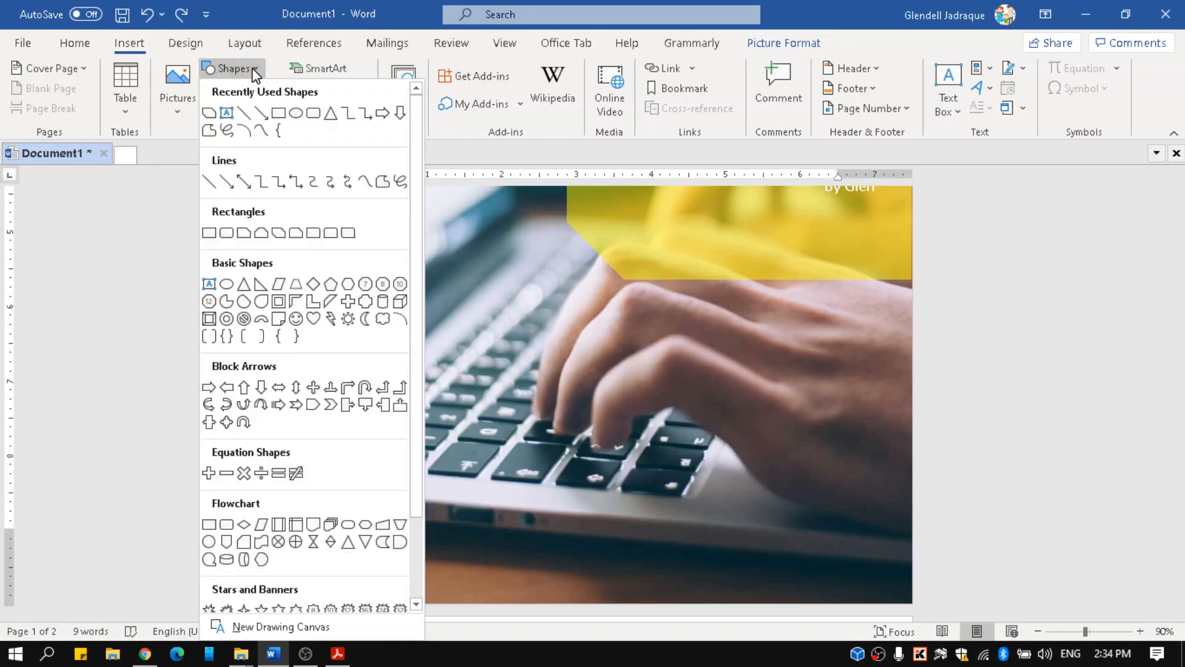
click(279, 114)
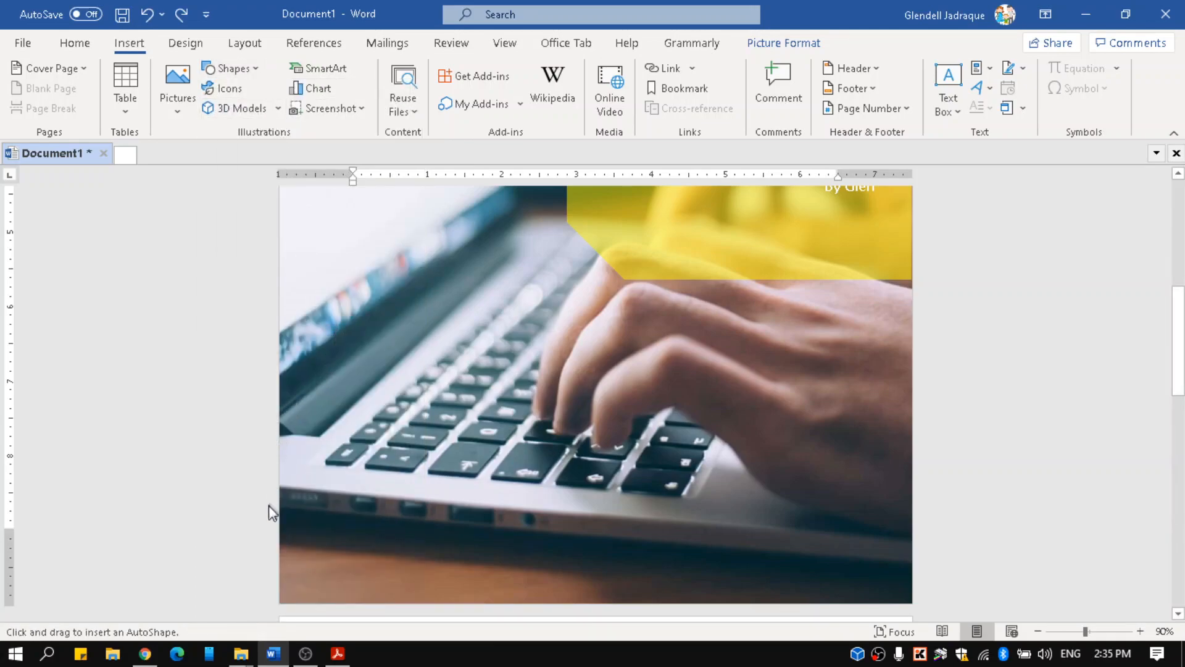
key(Escape)
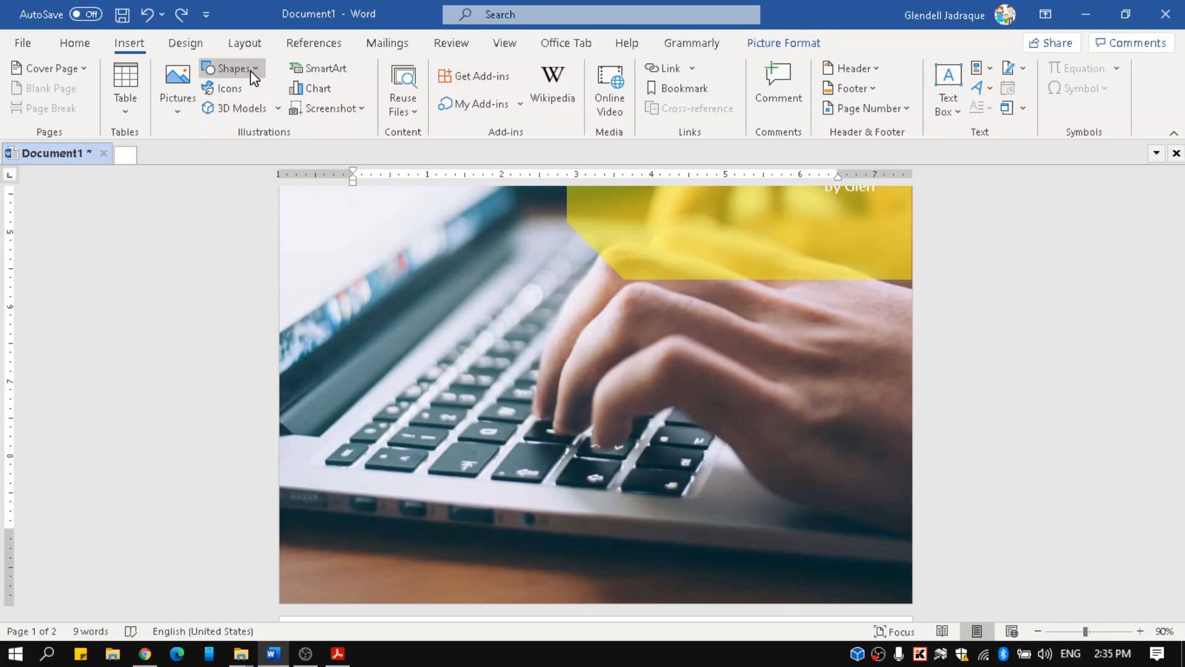
click(233, 69)
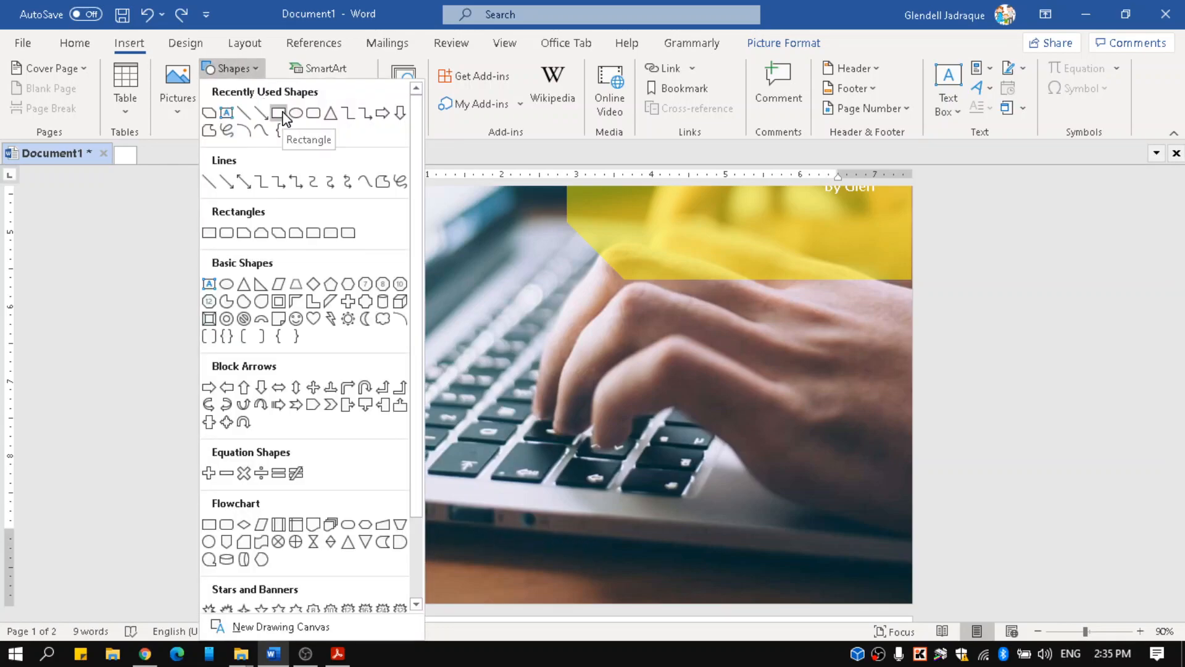
click(281, 113)
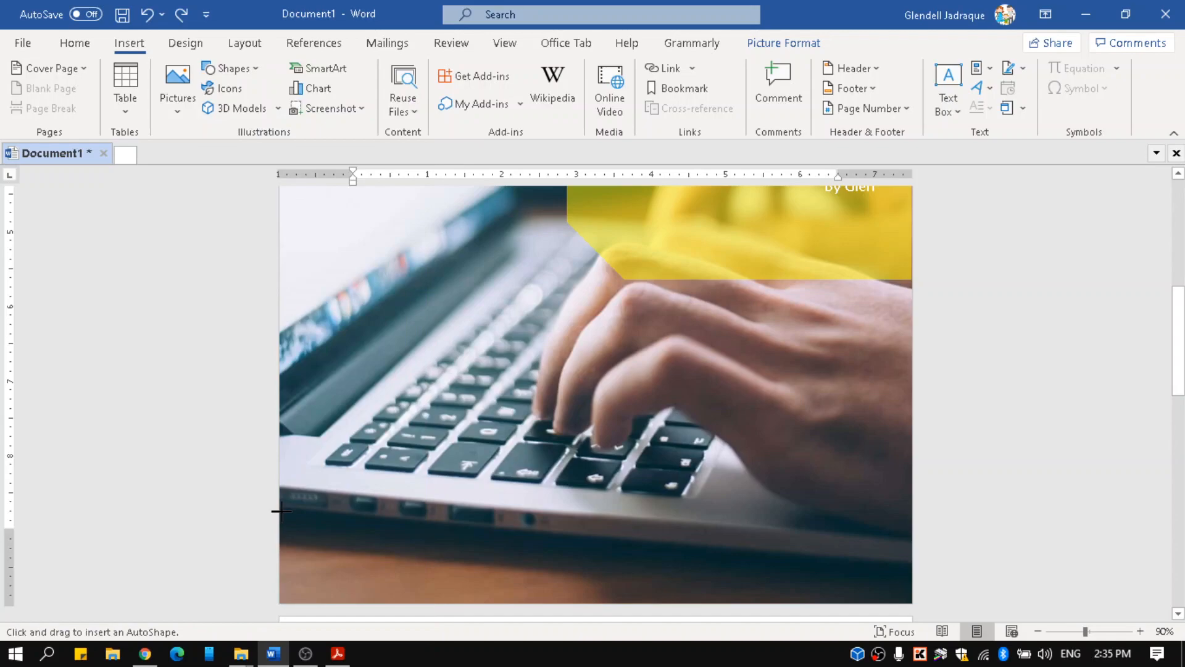
drag(279, 511, 911, 587)
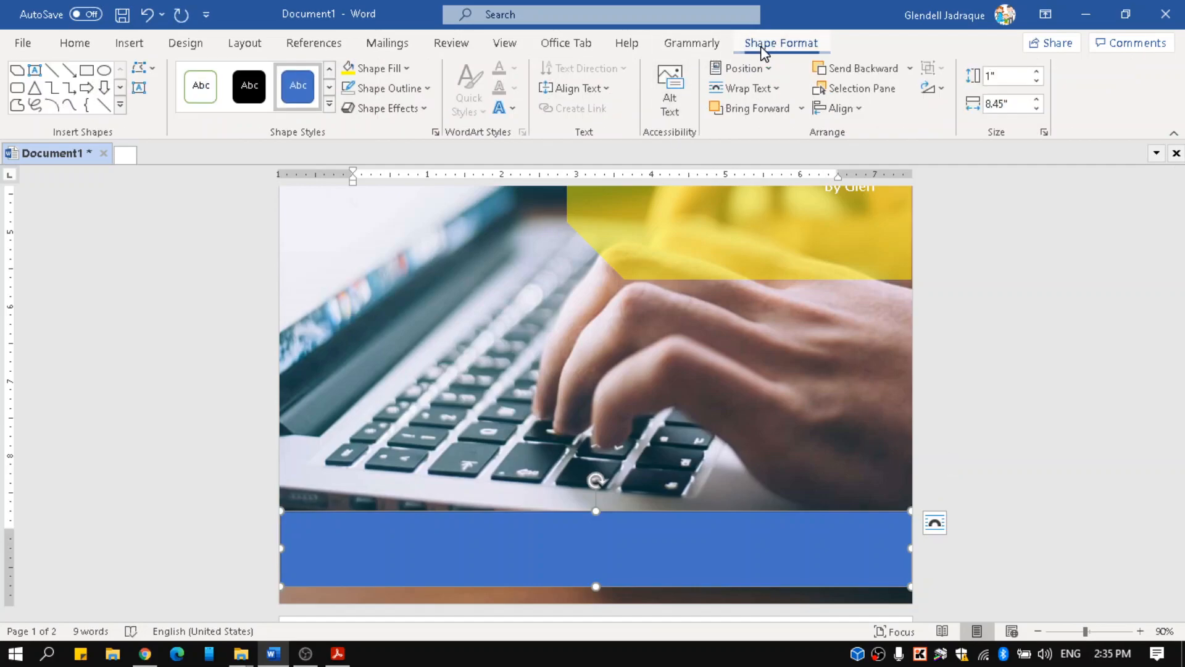
- Remove the outline of the rectangle across the cover and fill it with white
click(426, 89)
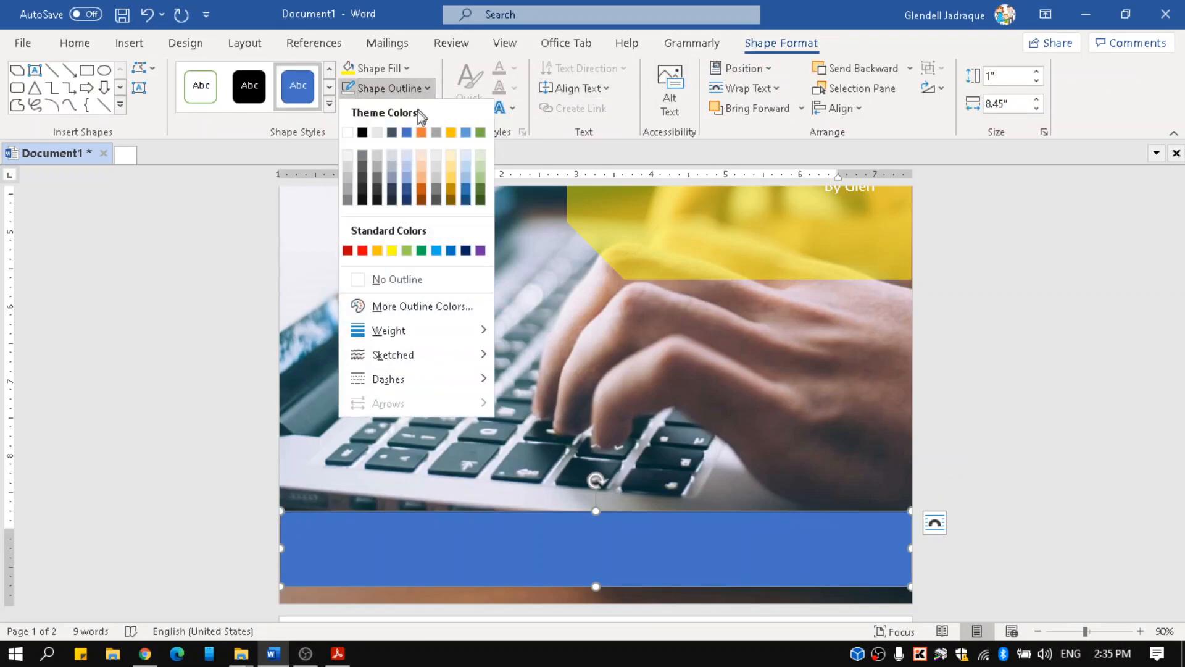
click(376, 279)
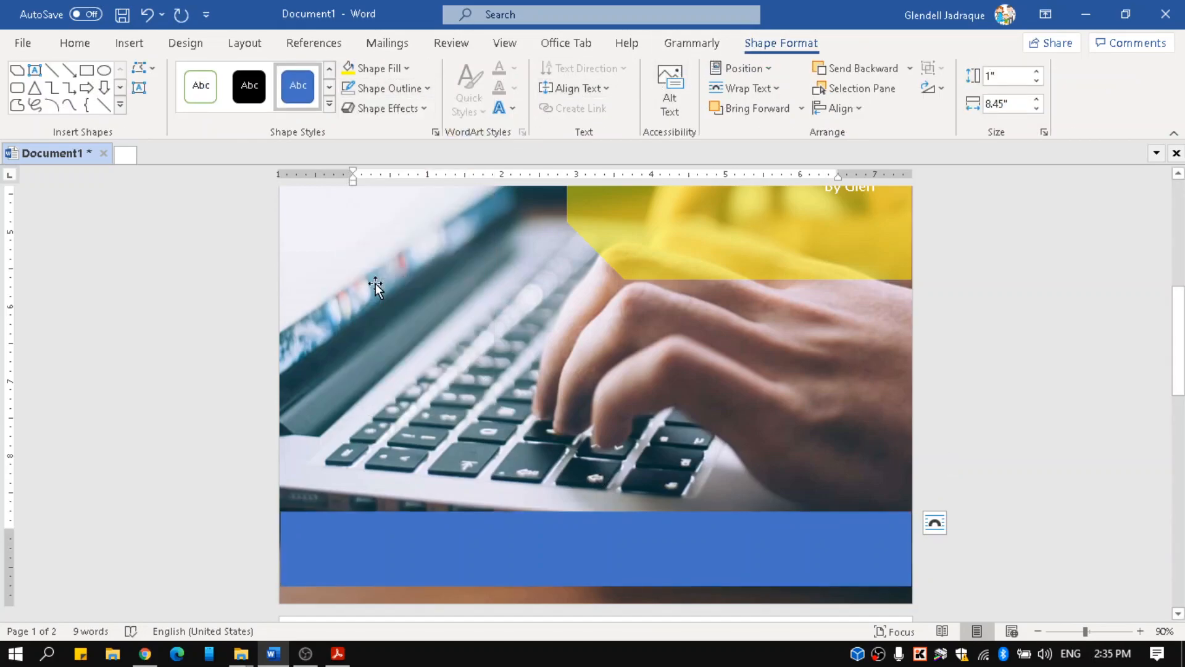
click(408, 69)
click(348, 112)
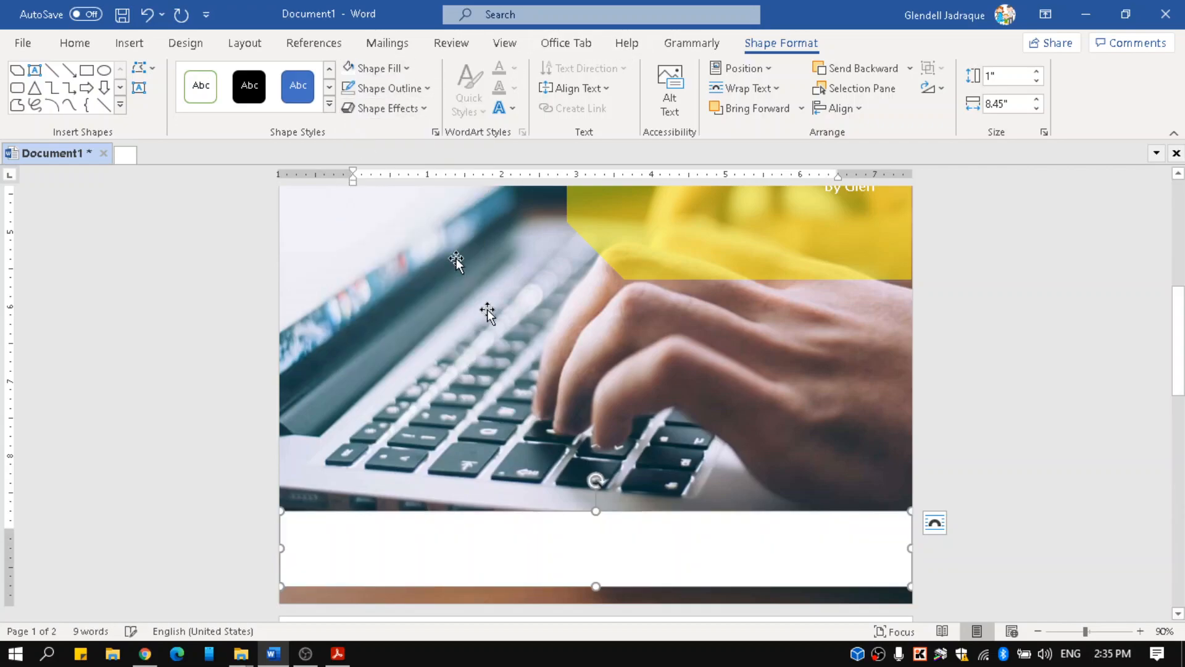
- Thin the white rectangle to about 0.42 inches high just above the page's lower edge and extend it slightly past the left page edge
drag(611, 515, 612, 528)
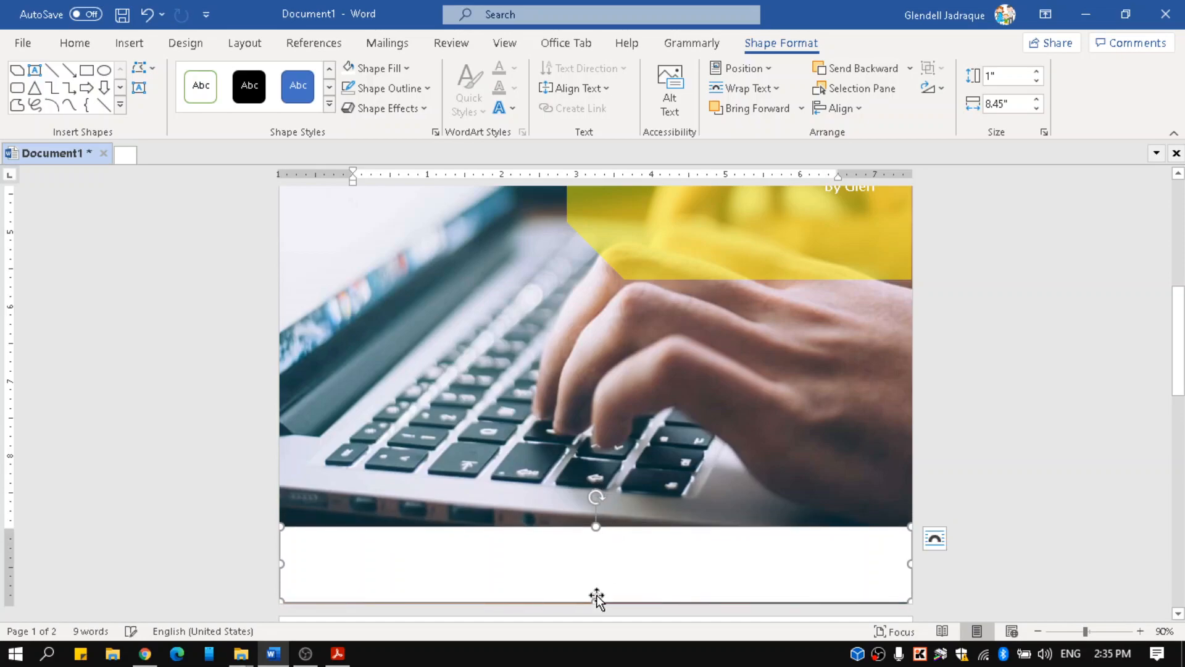
drag(596, 603, 627, 554)
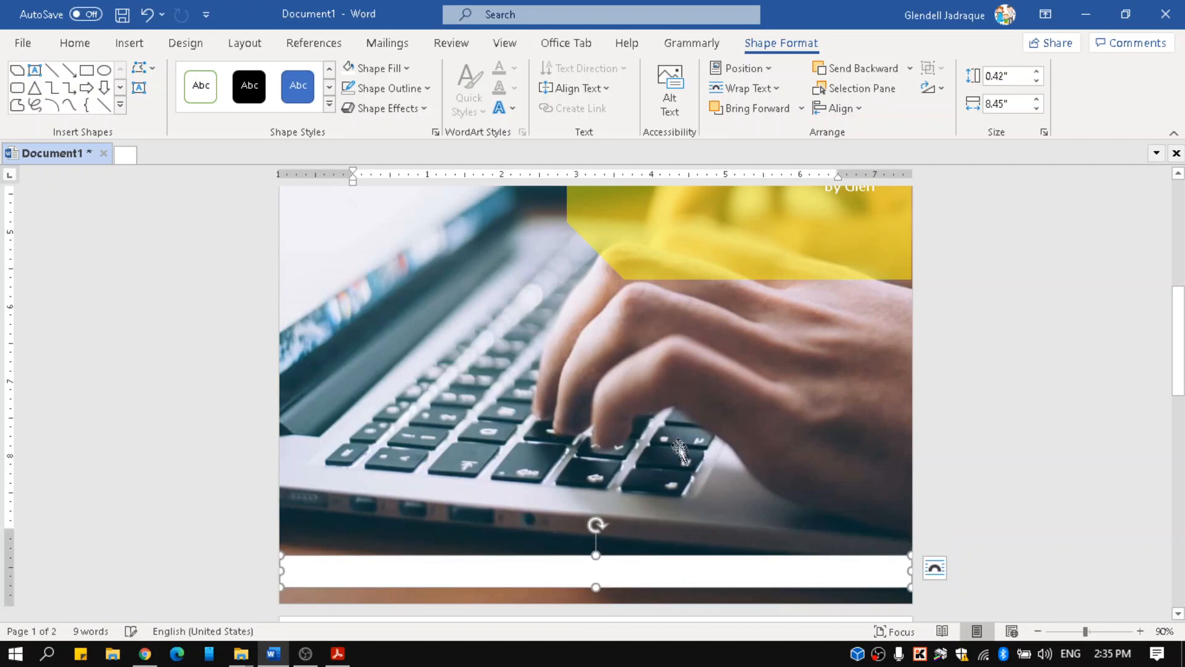
scroll(575, 593, down, 3)
click(564, 529)
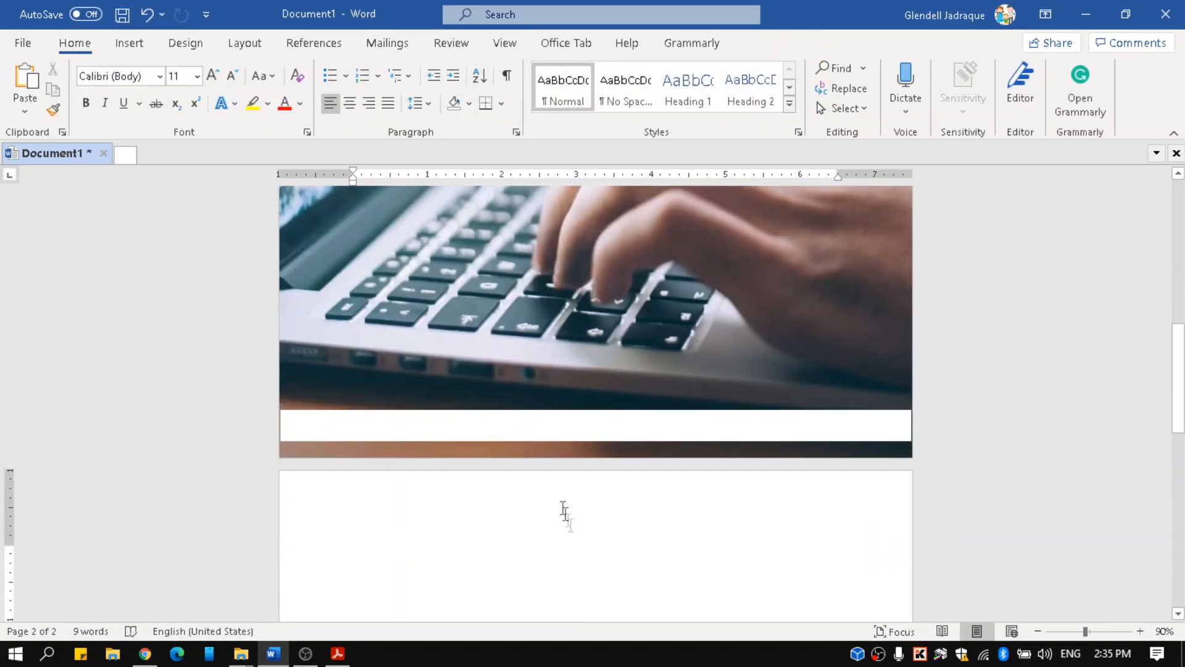
click(389, 422)
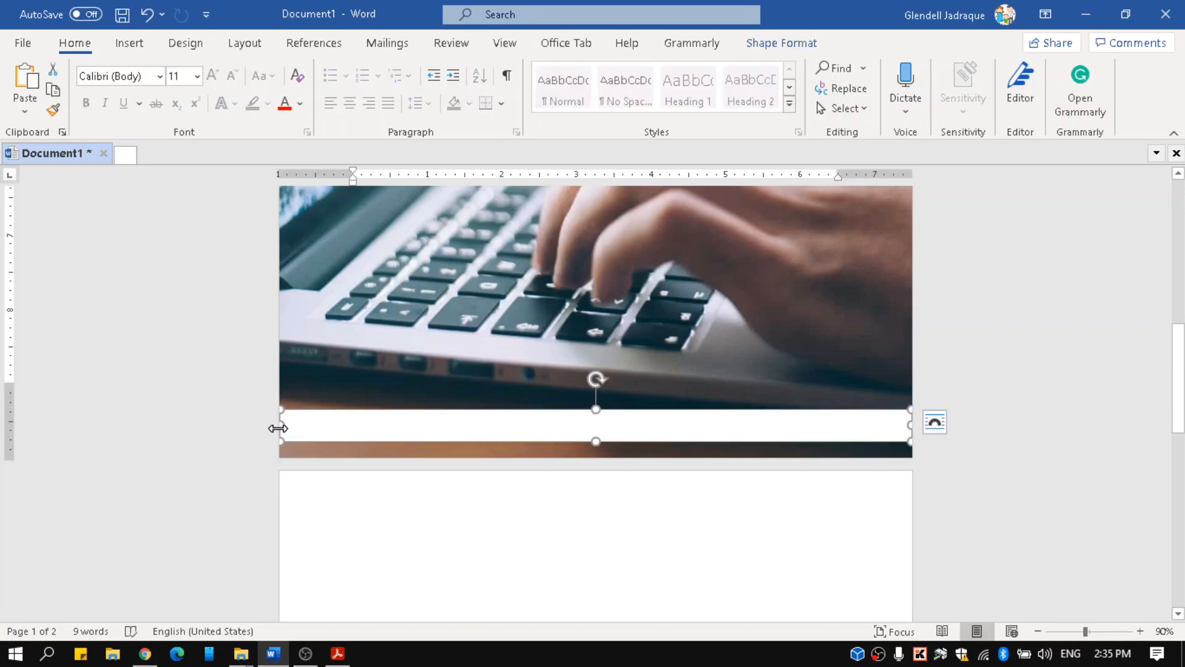
drag(278, 428, 271, 427)
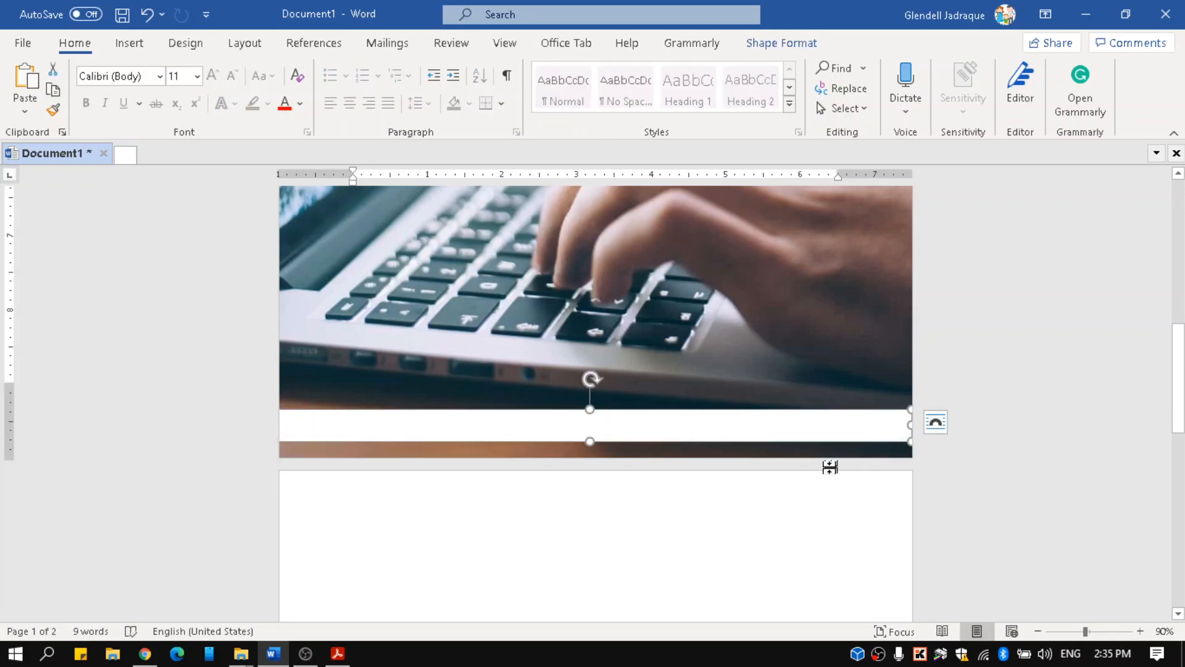
click(758, 550)
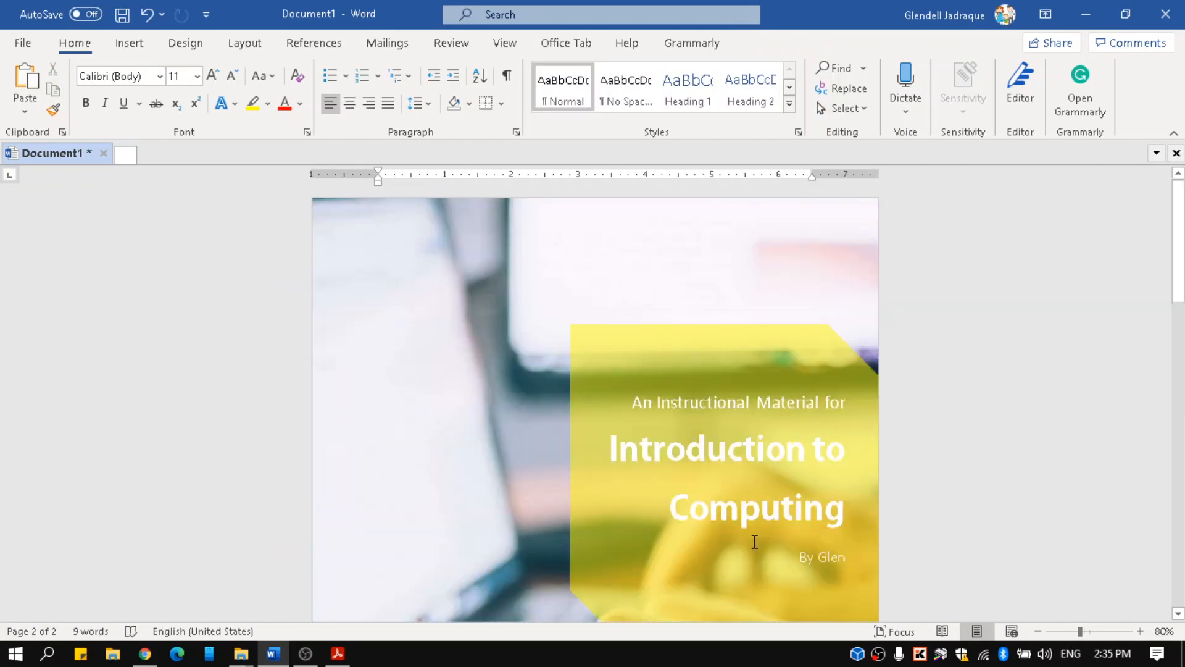
- Examine how the white band looks across the lower part of the cover, viewing the page at several zoom levels
scroll(754, 541, down, 1)
scroll(626, 484, down, 4)
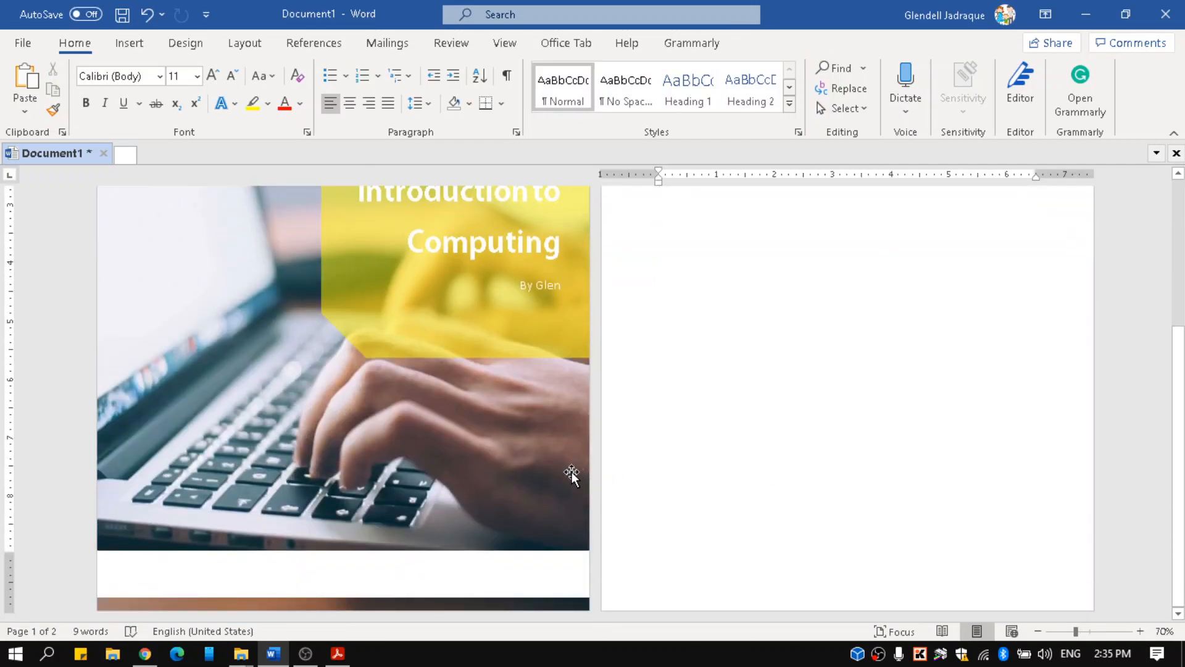
scroll(477, 459, up, 4)
scroll(477, 459, down, 4)
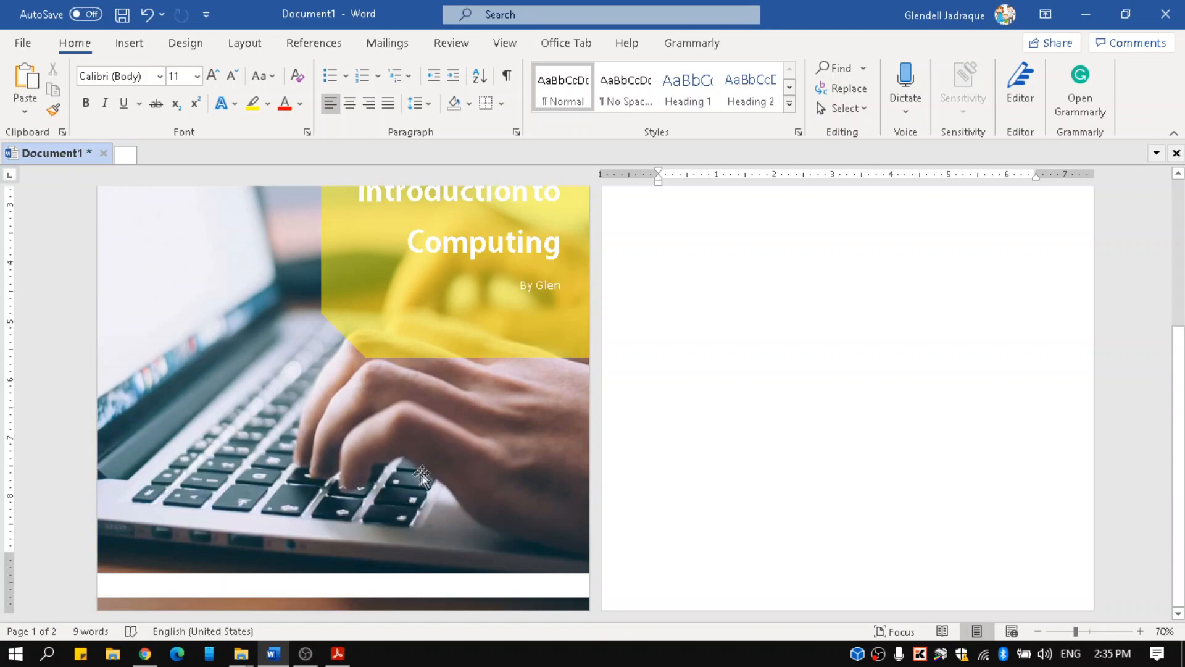
scroll(420, 474, up, 4)
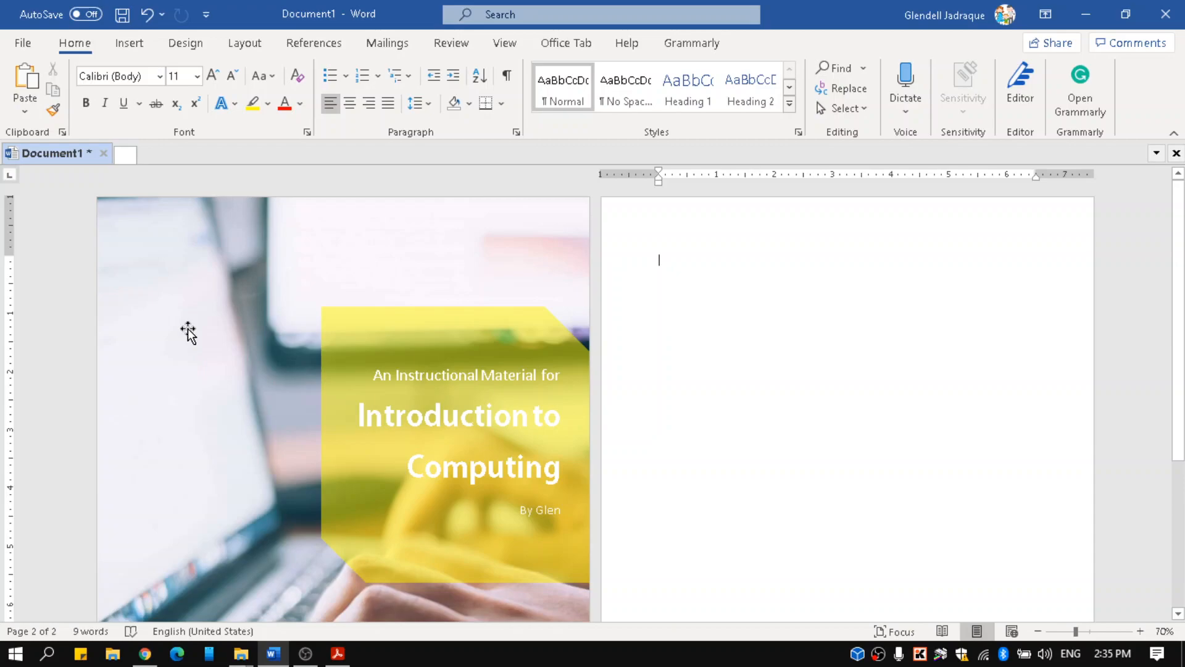
scroll(276, 307, down, 2)
ctrl+scroll(274, 308, down, 1)
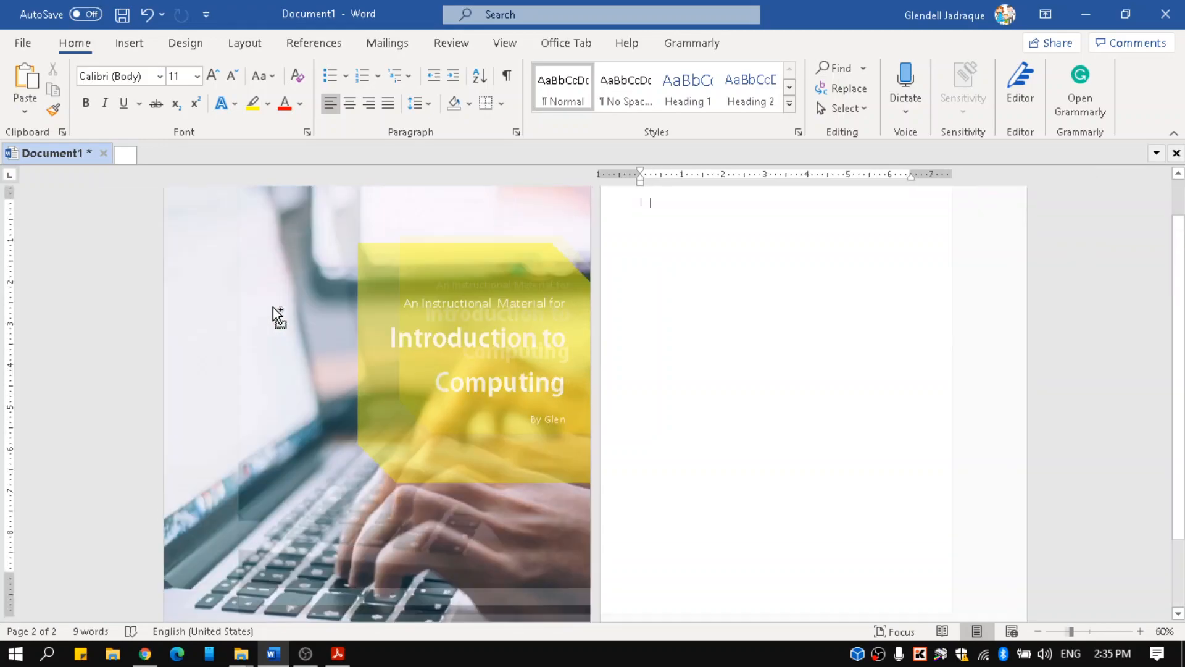
ctrl+scroll(273, 306, up, 2)
scroll(407, 345, up, 3)
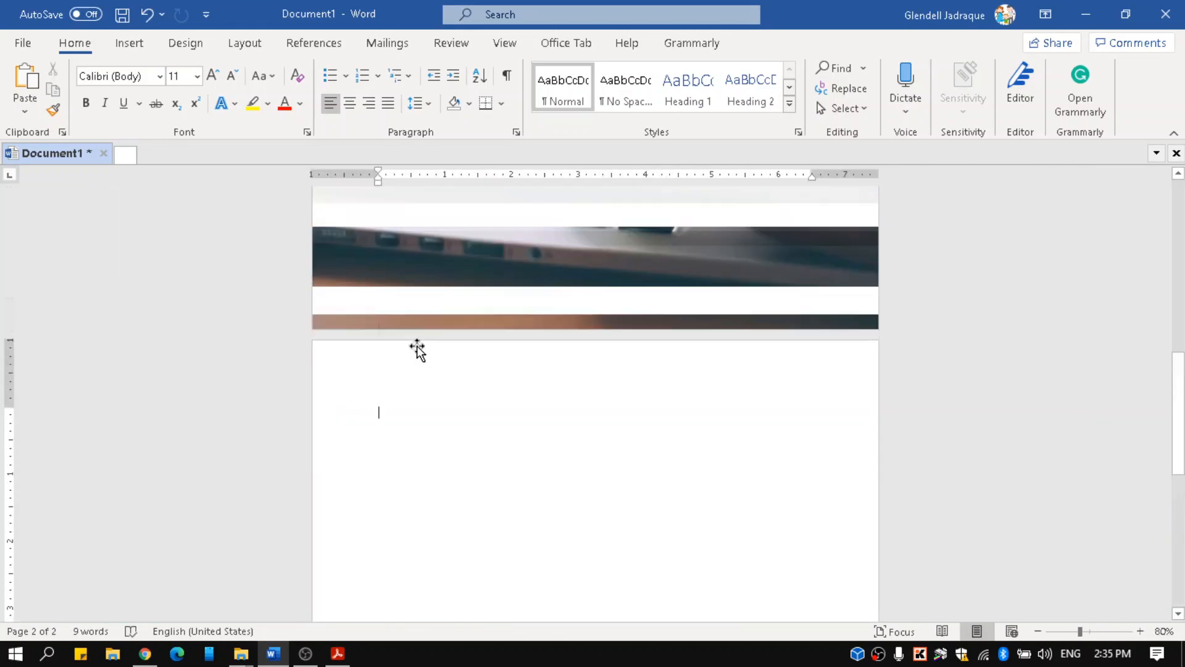
scroll(417, 351, up, 5)
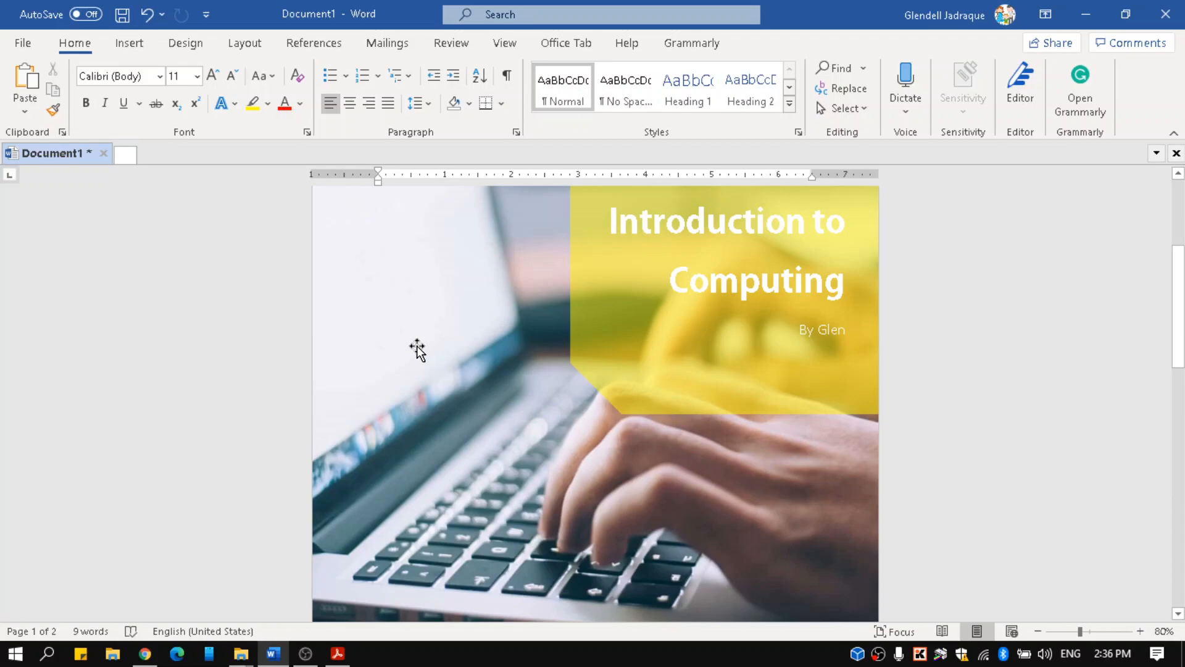
scroll(417, 351, down, 3)
- Delete the white rectangle from the lower part of the cover
click(468, 495)
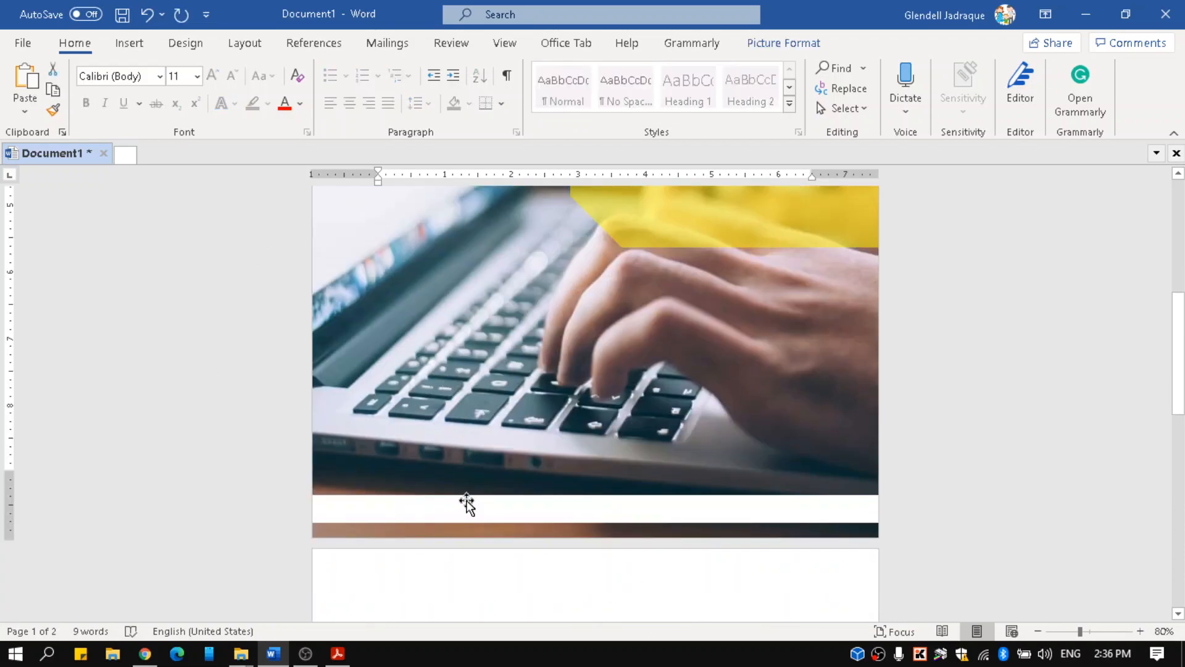
click(468, 504)
right_click(466, 505)
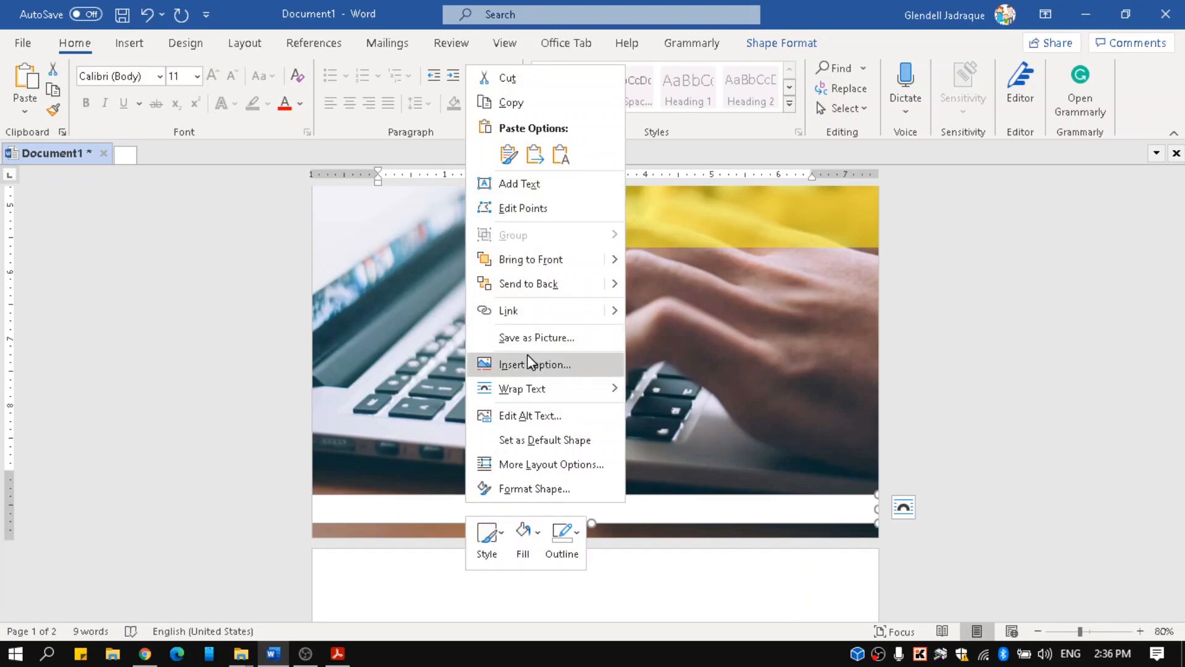
click(521, 306)
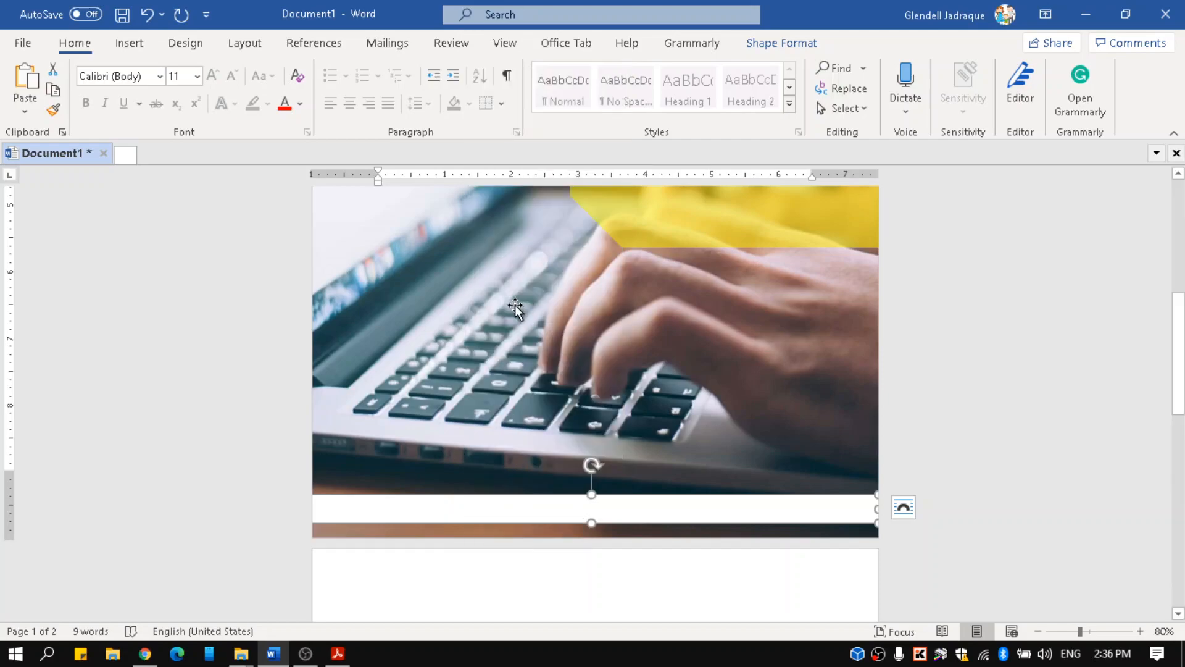
key(Delete)
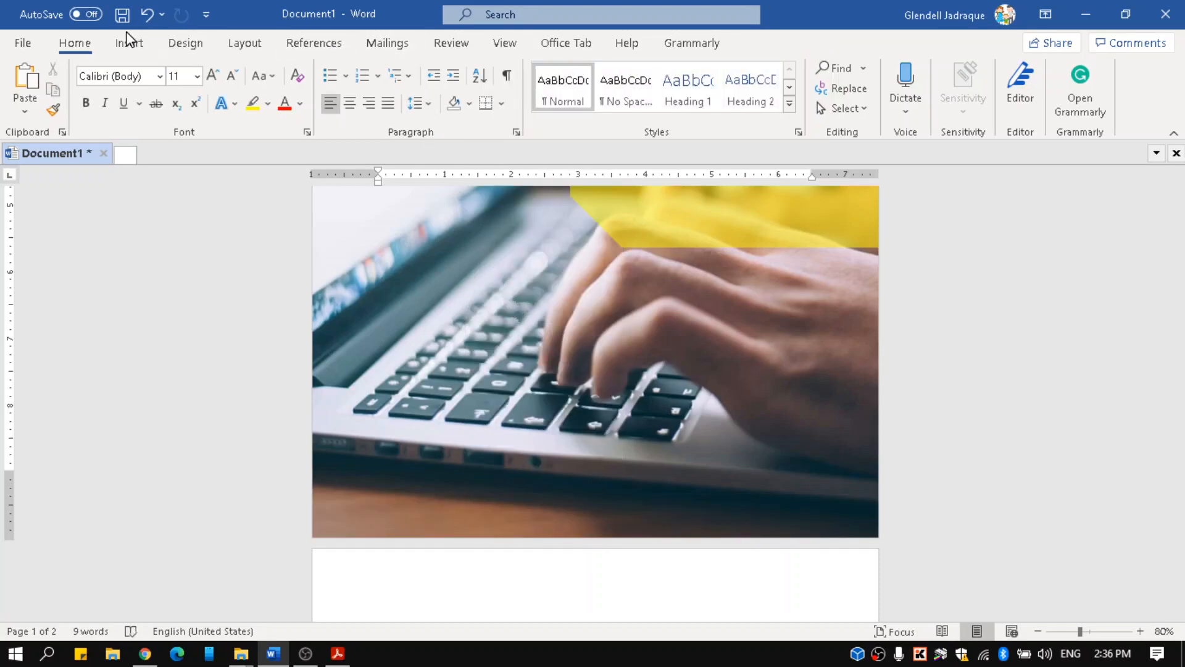
- Draw an isosceles triangle about 3.44 inches wide and 1.38 inches high in the cover's lower-left corner
click(127, 44)
click(257, 66)
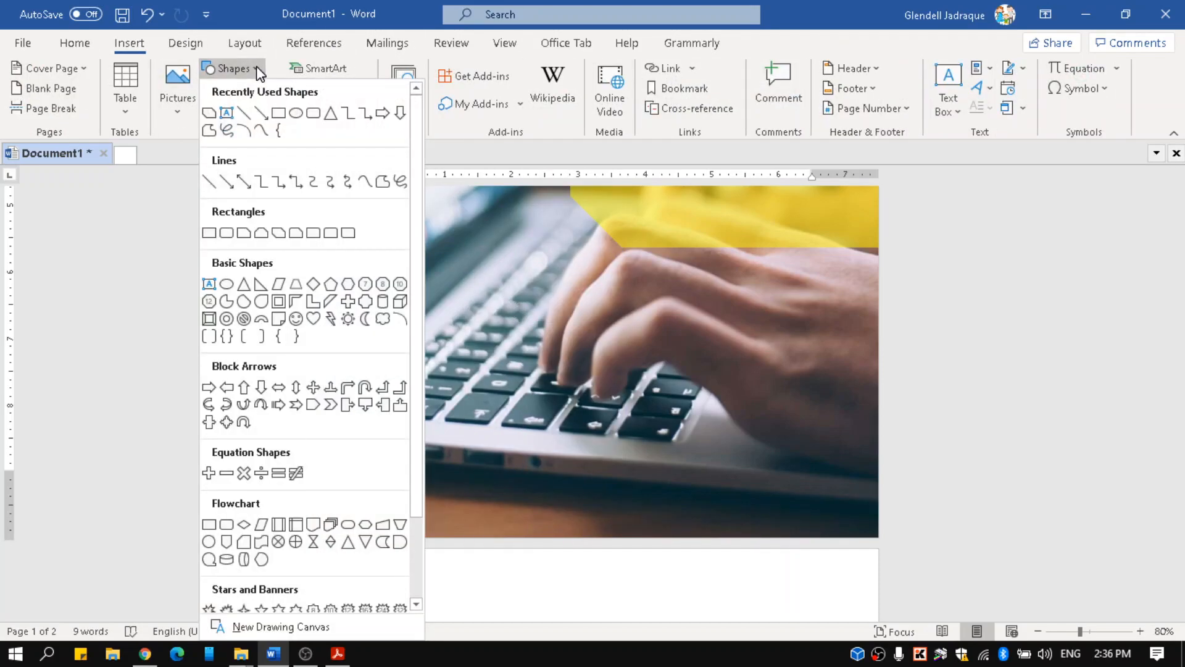
click(328, 113)
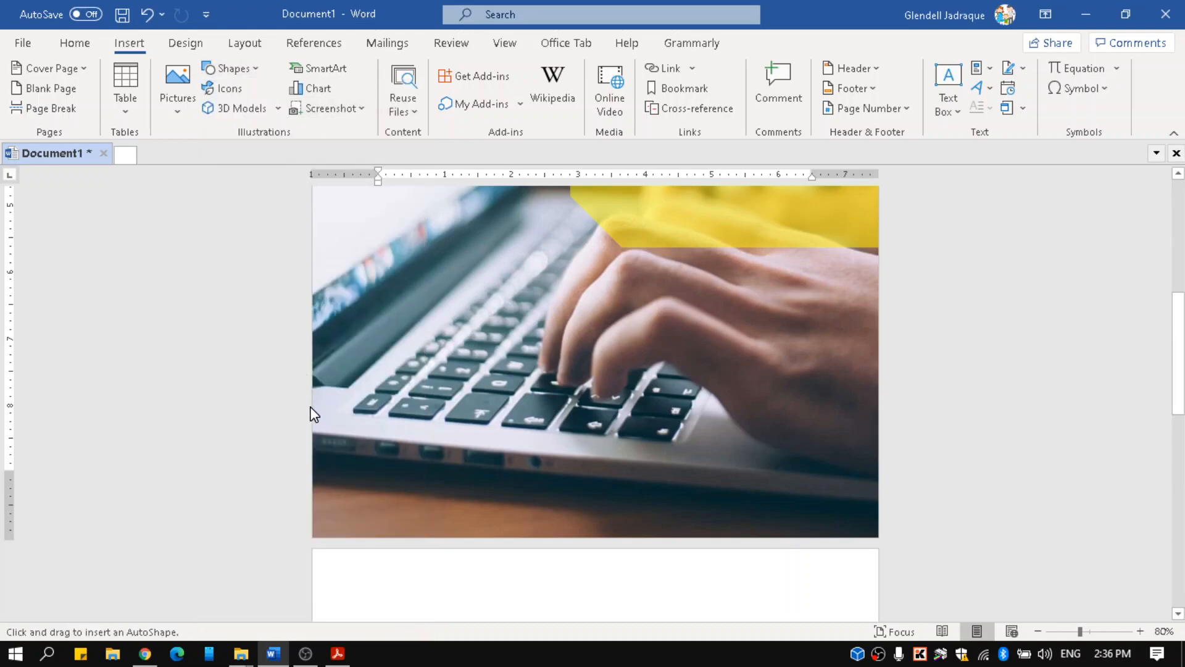
drag(319, 444, 550, 538)
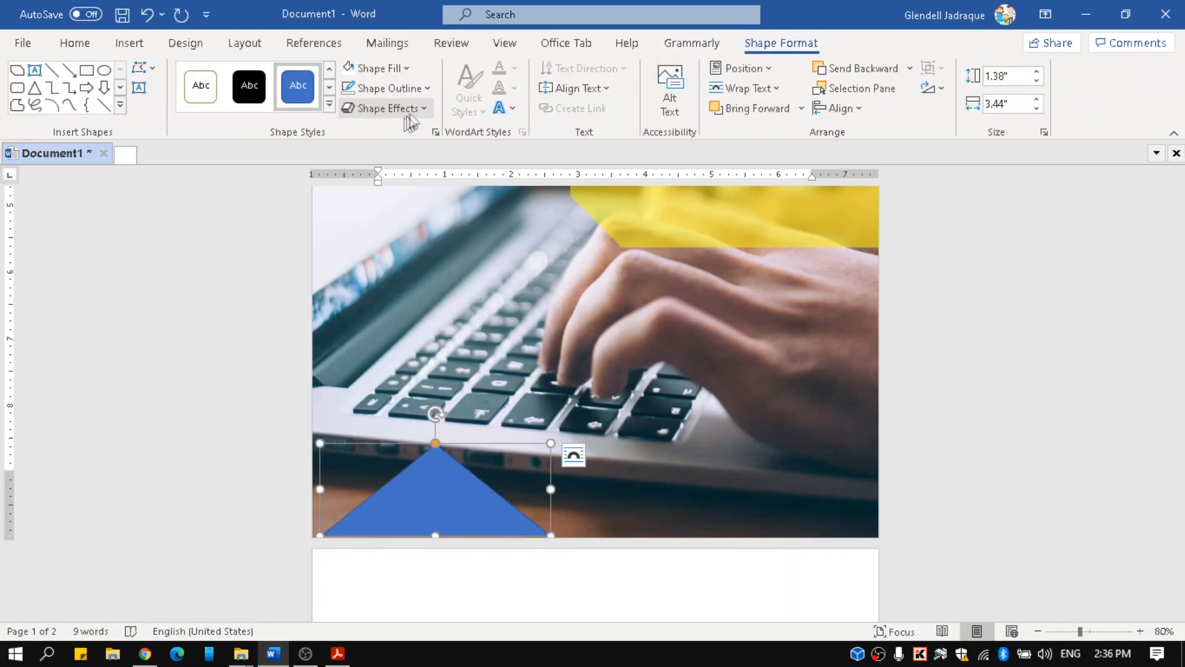
- Remove the triangle's outline and fill it with white
click(430, 90)
click(400, 279)
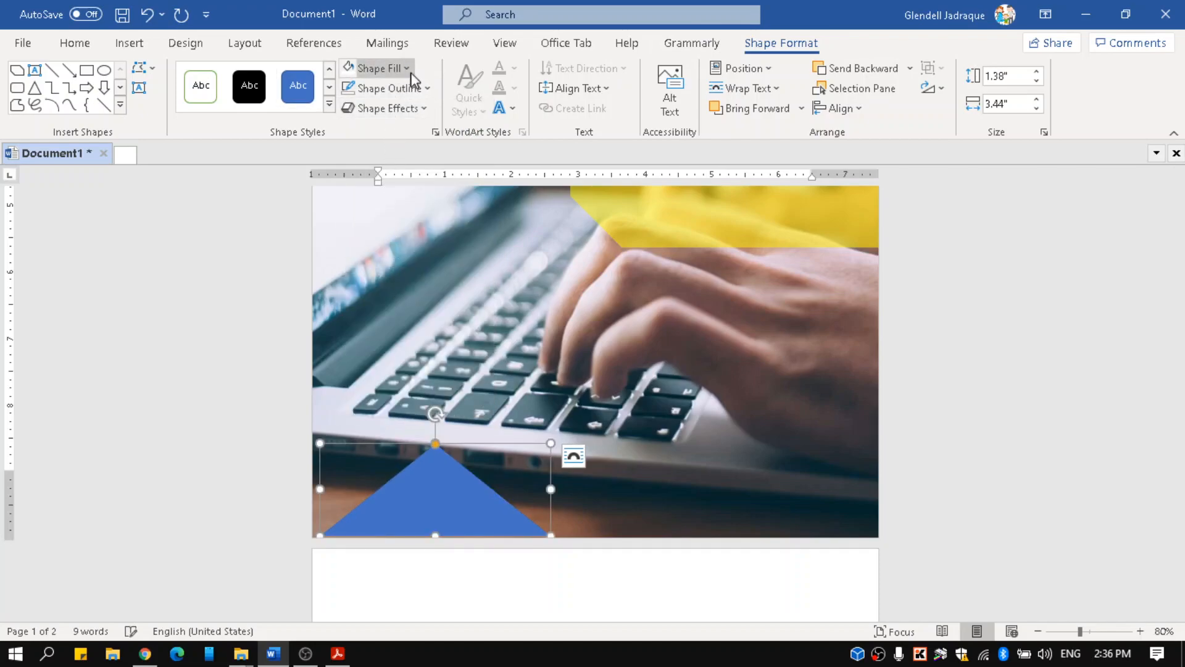
click(347, 75)
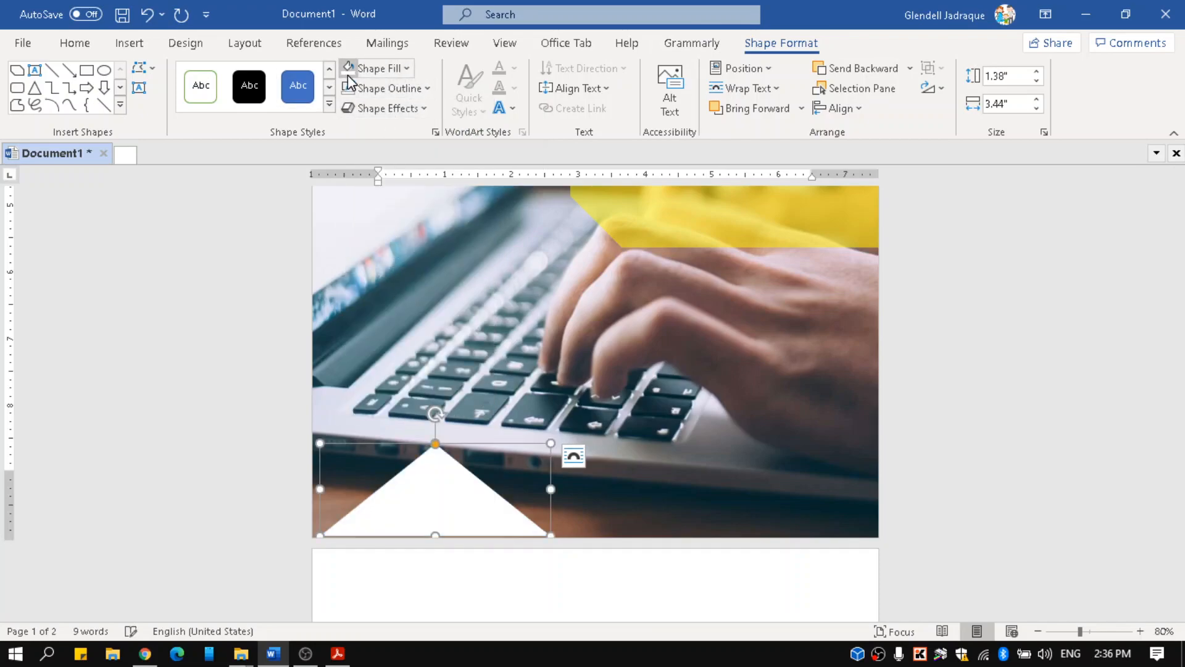
- Rotate the white triangle a quarter turn clockwise and set its base against the cover's left edge at the lower corner
click(435, 415)
key(ctrl)
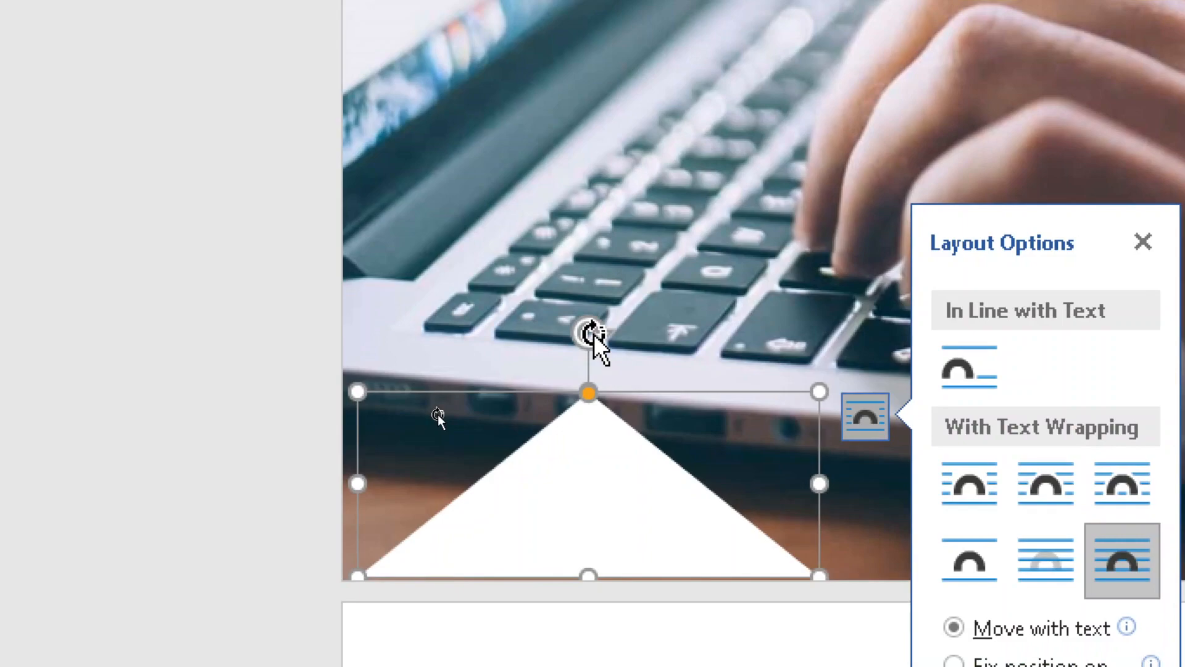
drag(594, 334, 800, 421)
drag(629, 372, 655, 441)
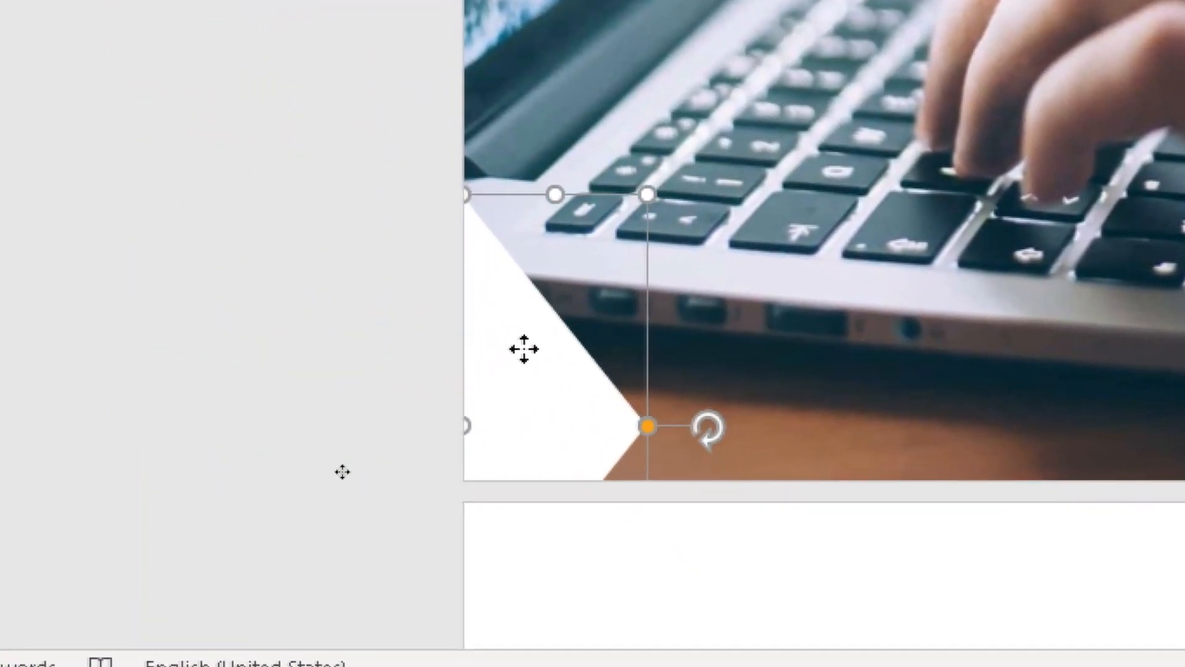
drag(523, 349, 593, 334)
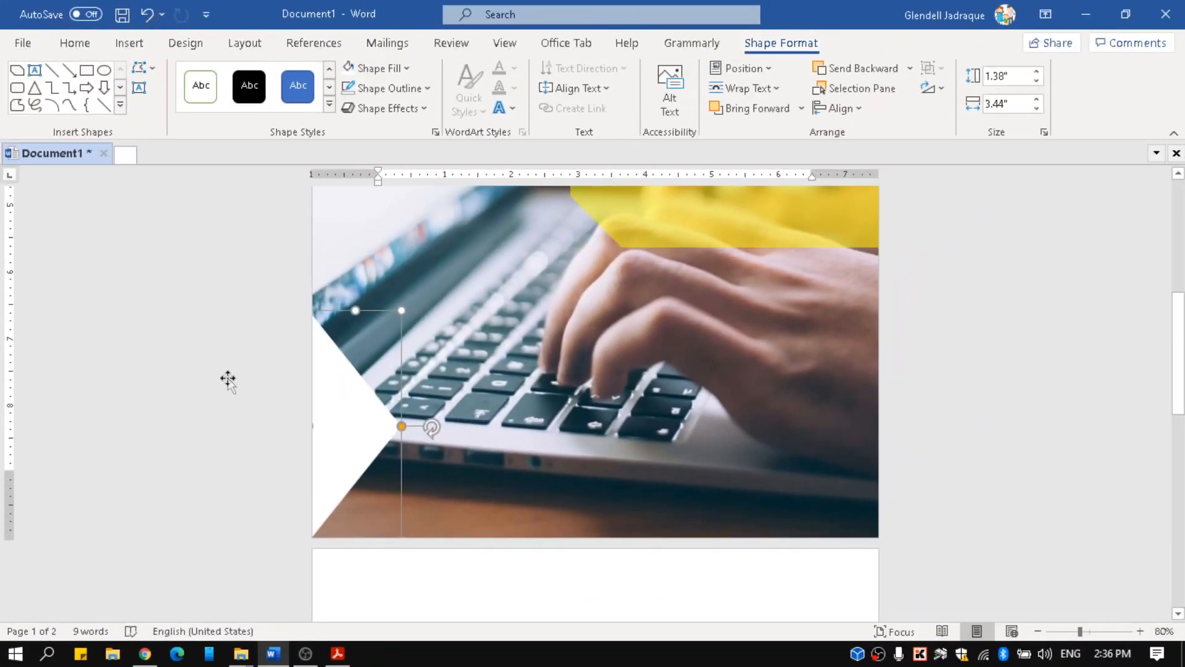
click(236, 382)
- Resize the white triangle to be slightly narrower and taller along the cover's left edge
scroll(239, 383, up, 3)
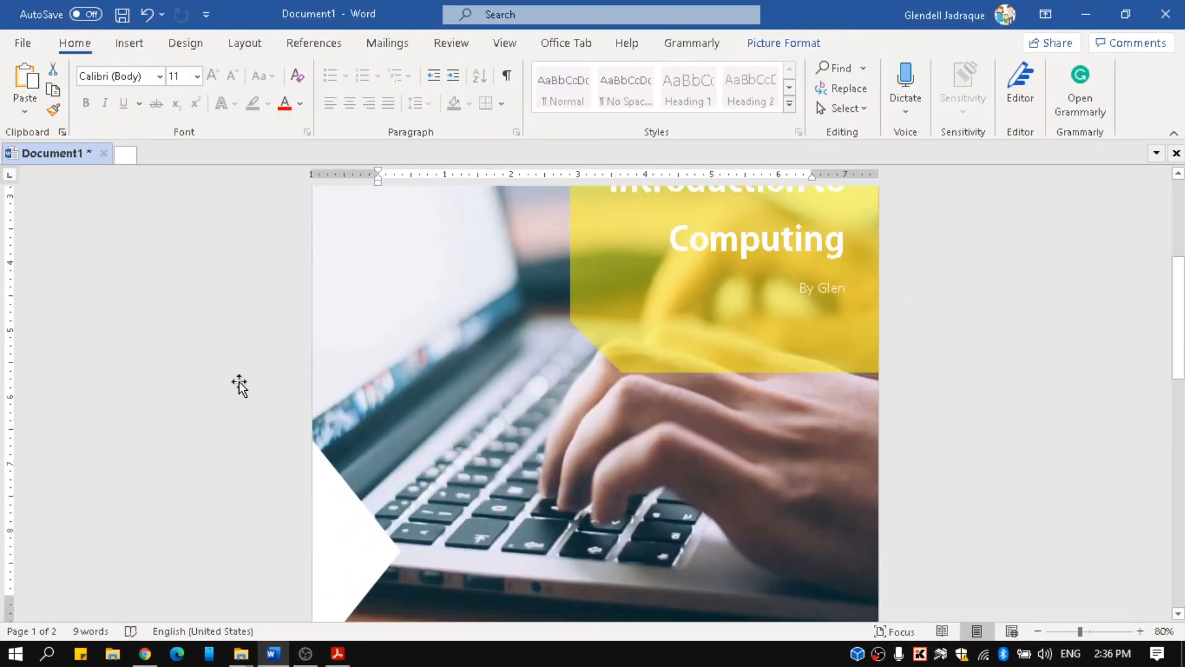
scroll(236, 388, down, 3)
scroll(237, 389, up, 2)
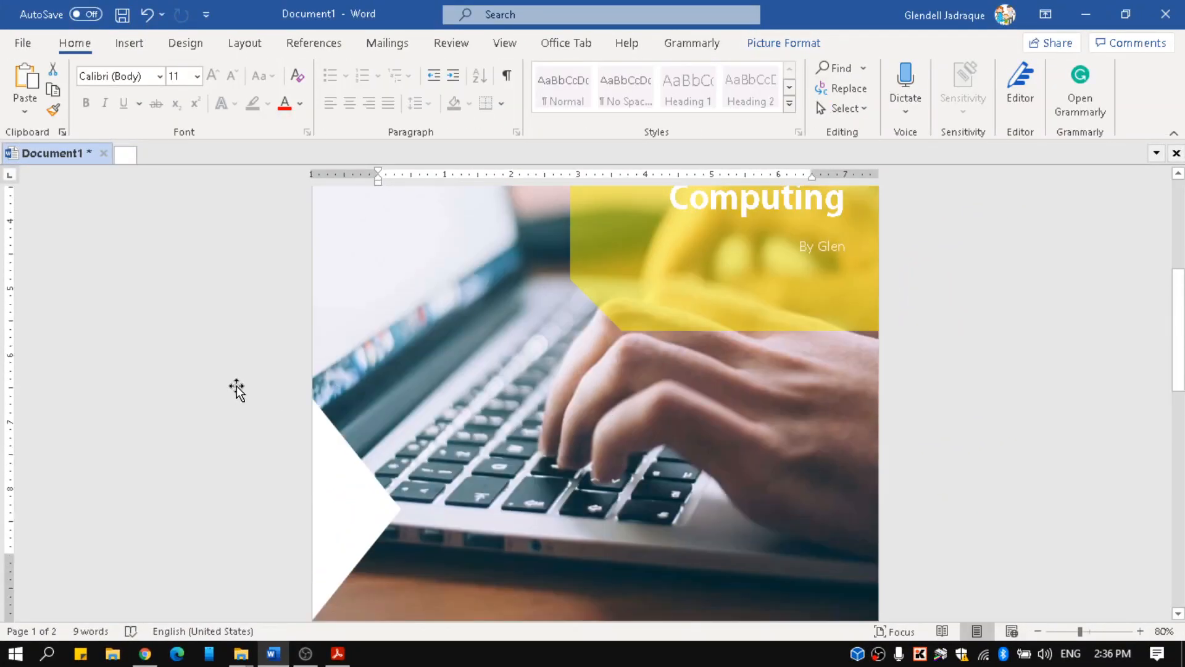
click(336, 456)
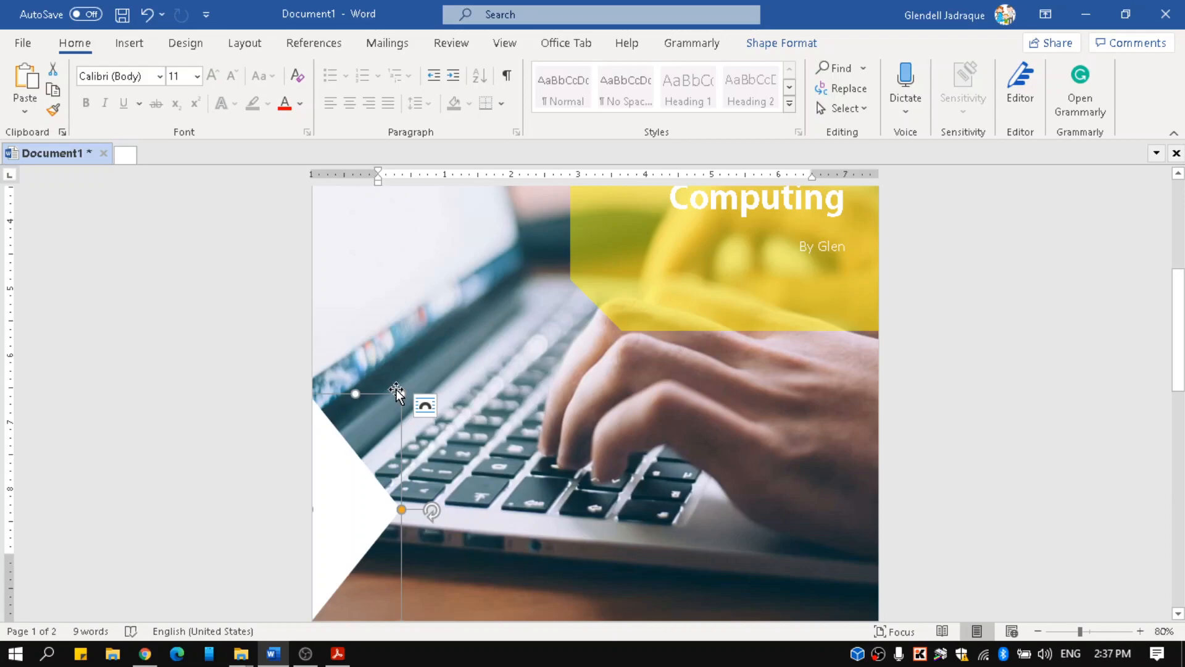
drag(405, 386, 384, 370)
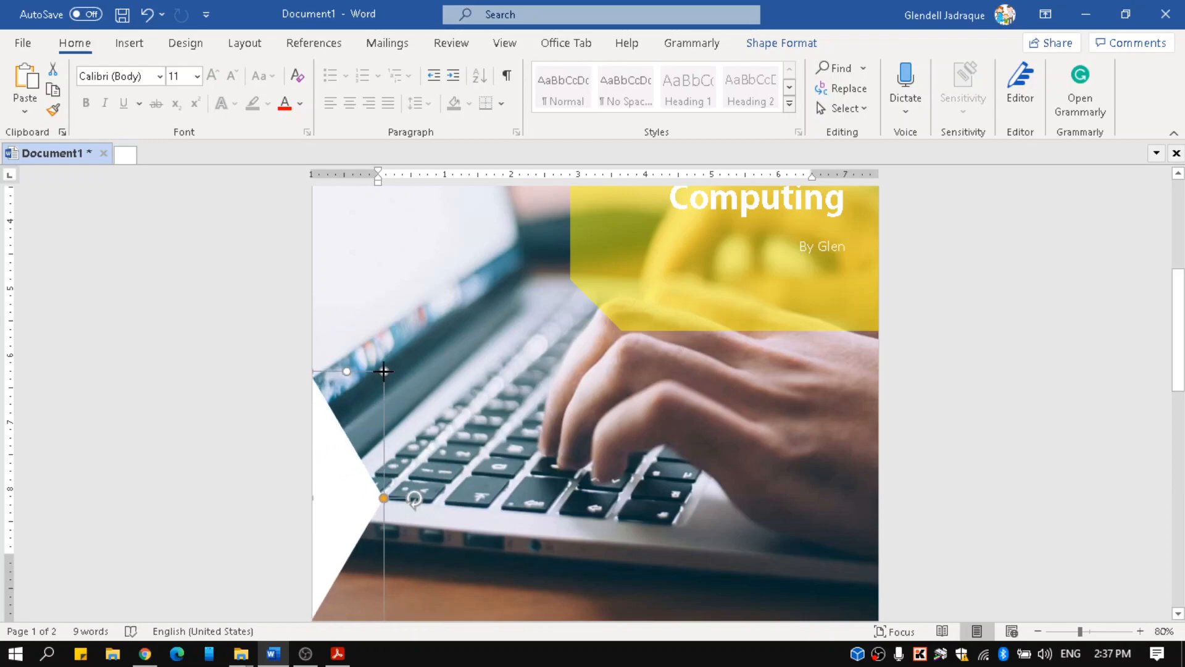
click(276, 384)
scroll(777, 388, down, 3)
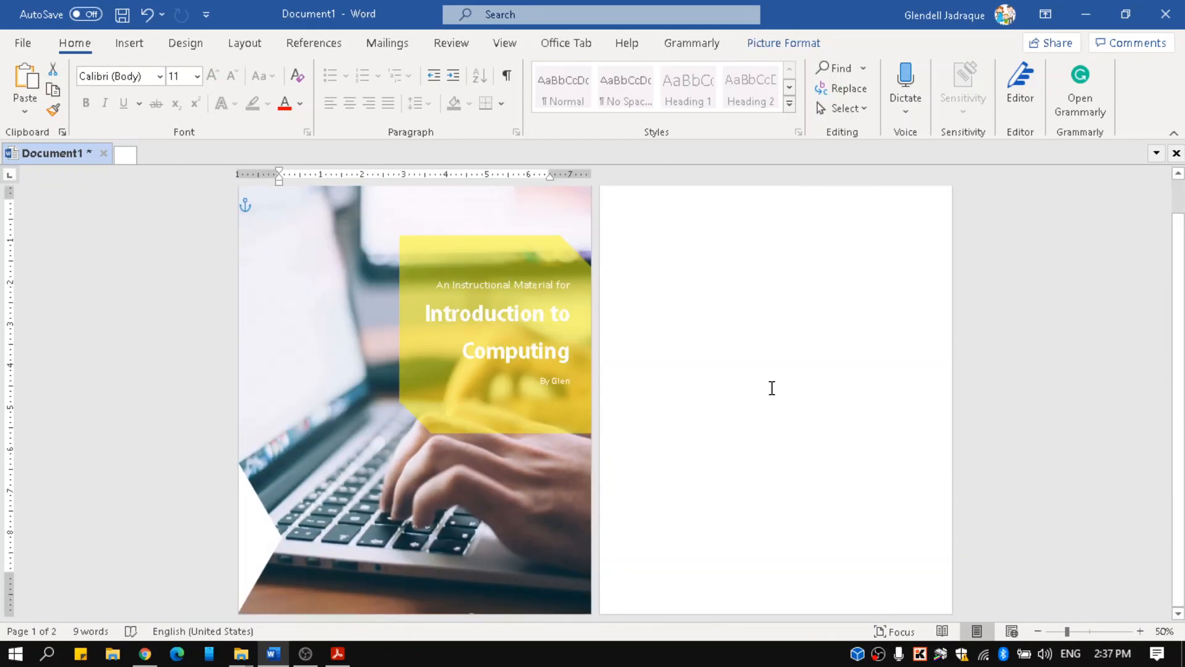
scroll(652, 399, down, 1)
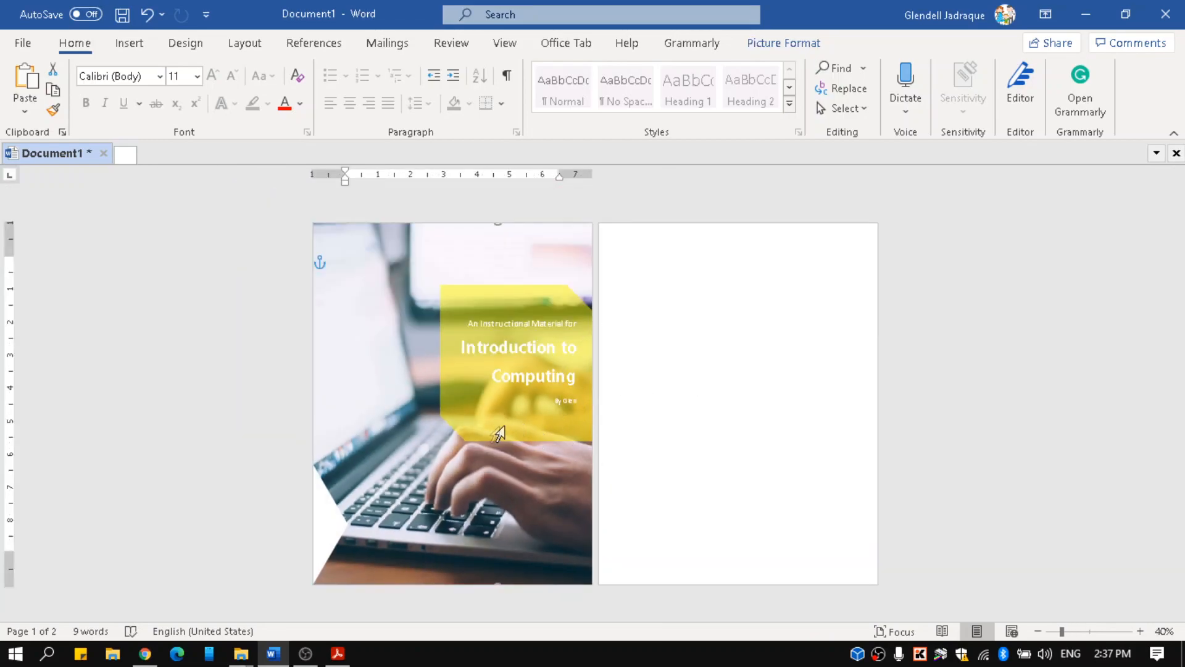
- Copy the white triangle twice upward along the cover's left edge to form a zigzag border of three triangles
click(326, 509)
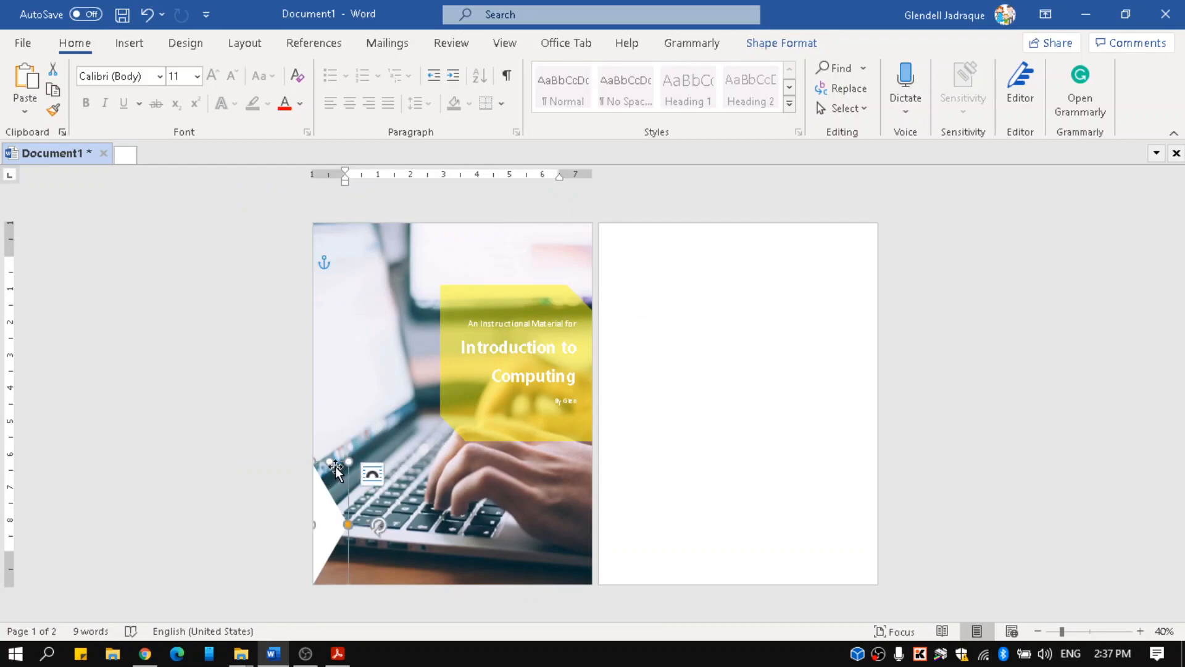
drag(340, 470, 339, 362)
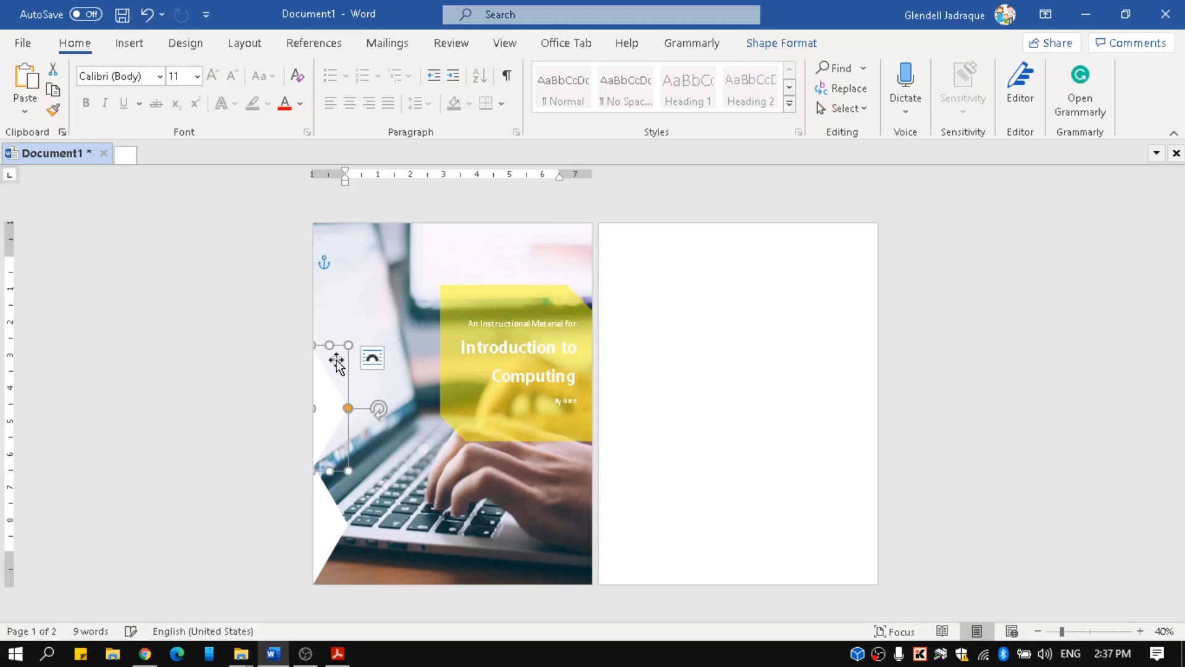
drag(338, 351, 340, 235)
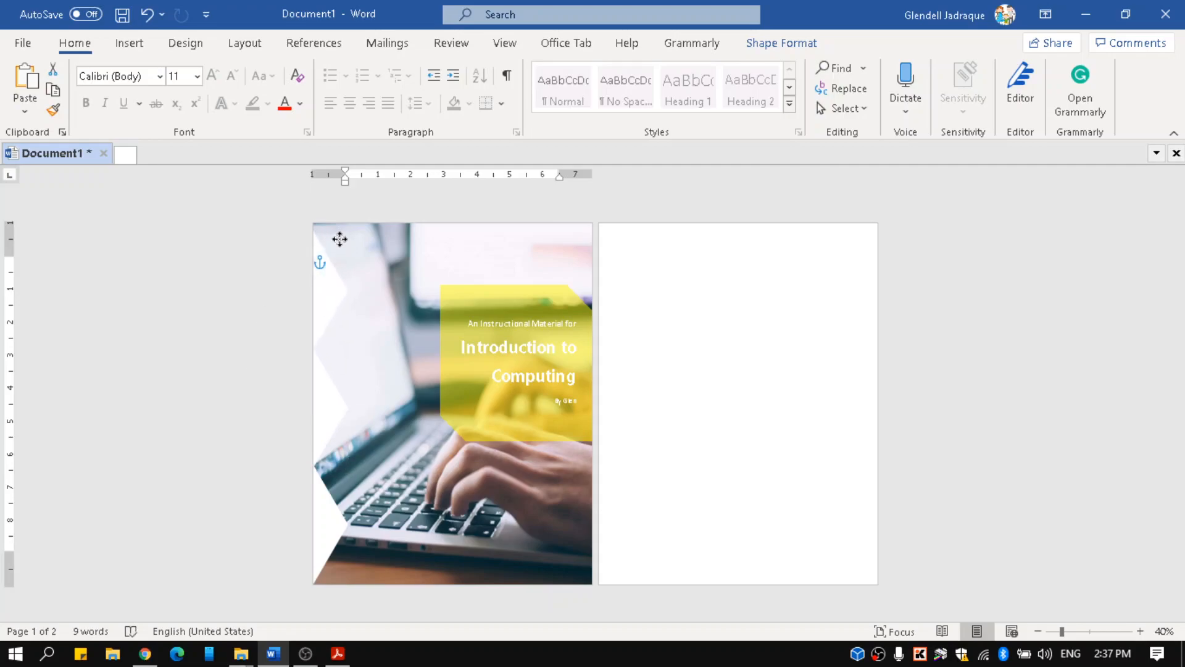
click(203, 286)
click(720, 350)
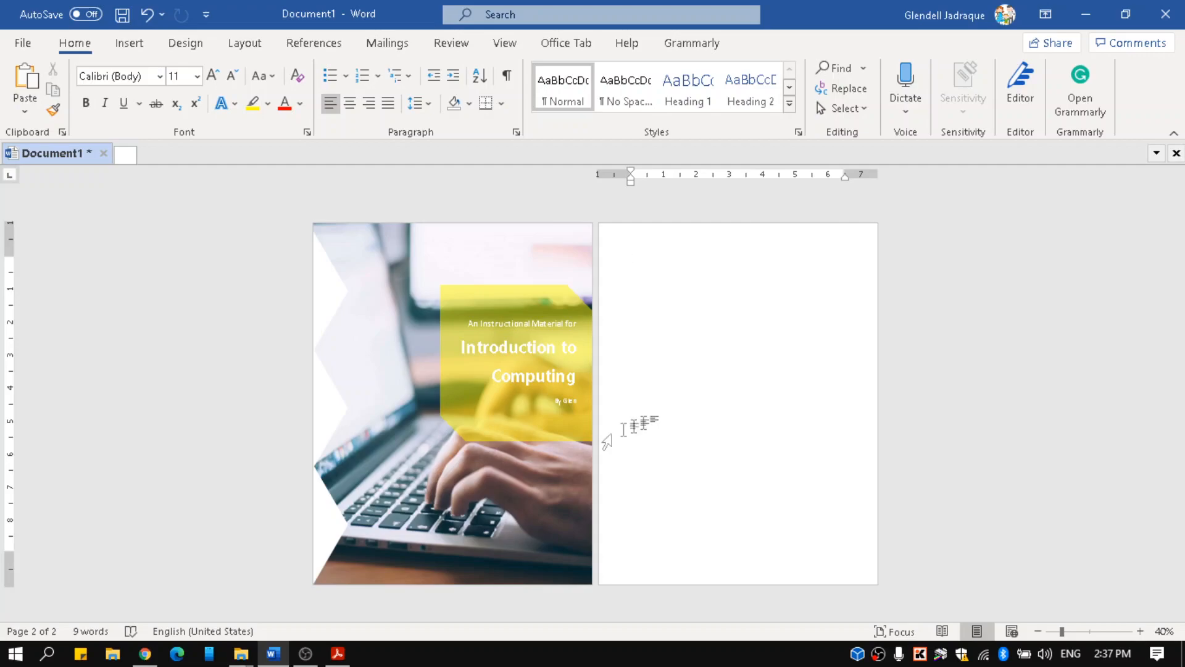
- Delete all three white triangles from the cover's left edge
click(329, 505)
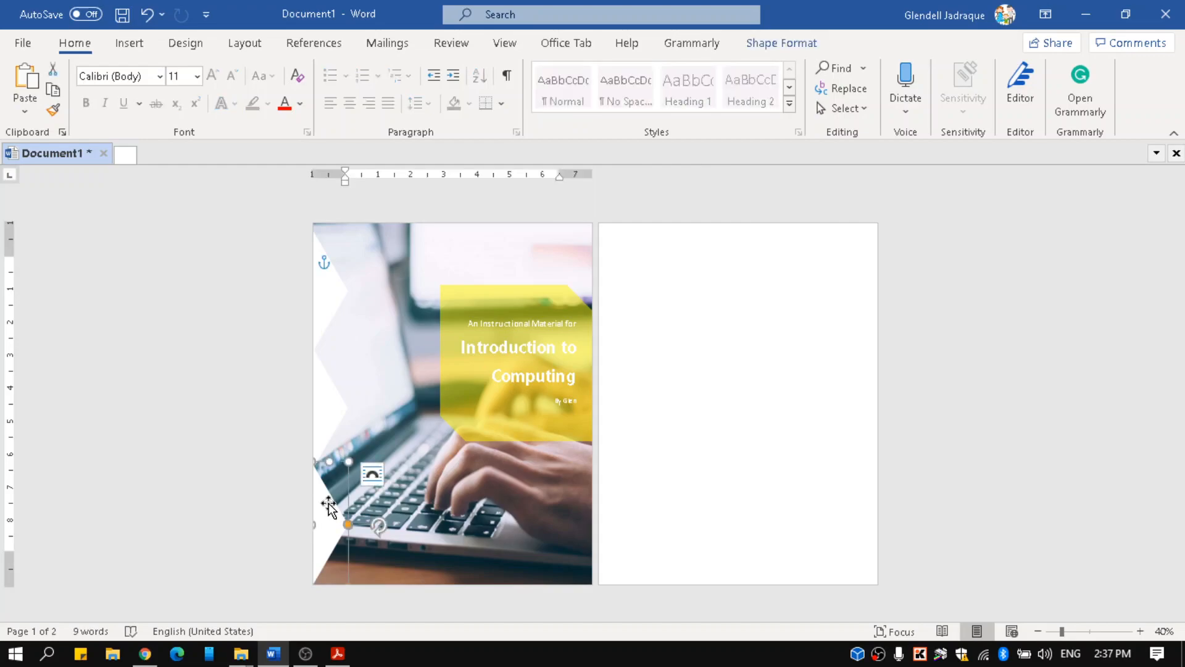
key(Delete)
click(336, 397)
key(Delete)
click(341, 300)
key(Delete)
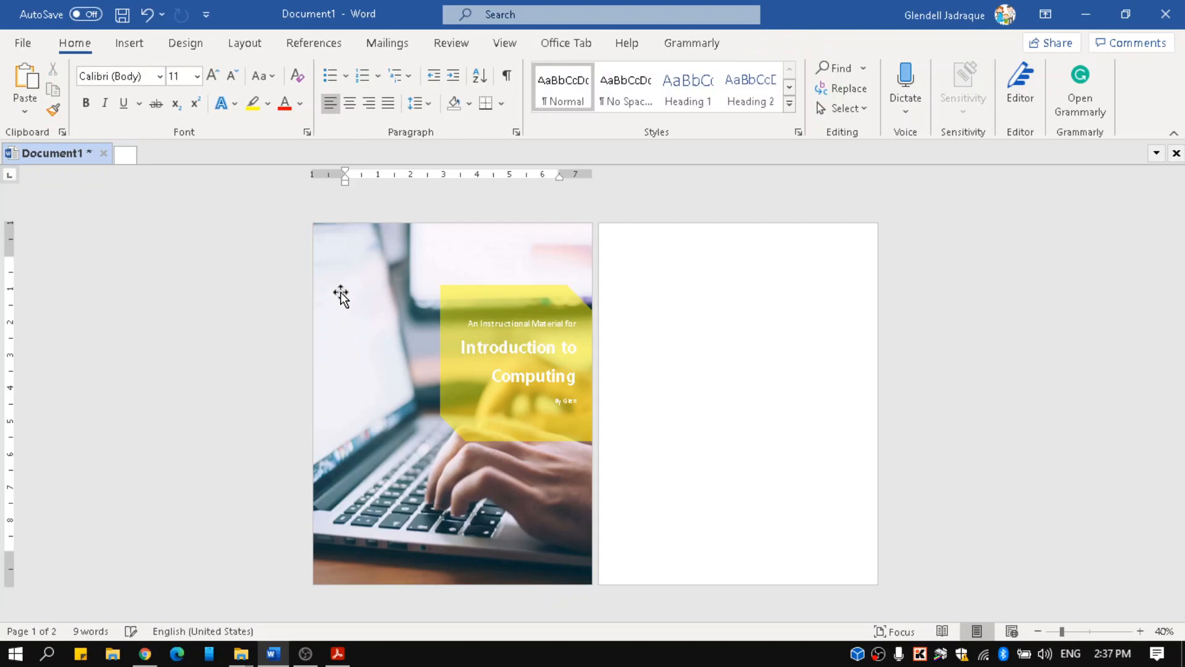
- Examine the cover from its upper edge to its lower edge, down to the start of page two
scroll(342, 297, up, 3)
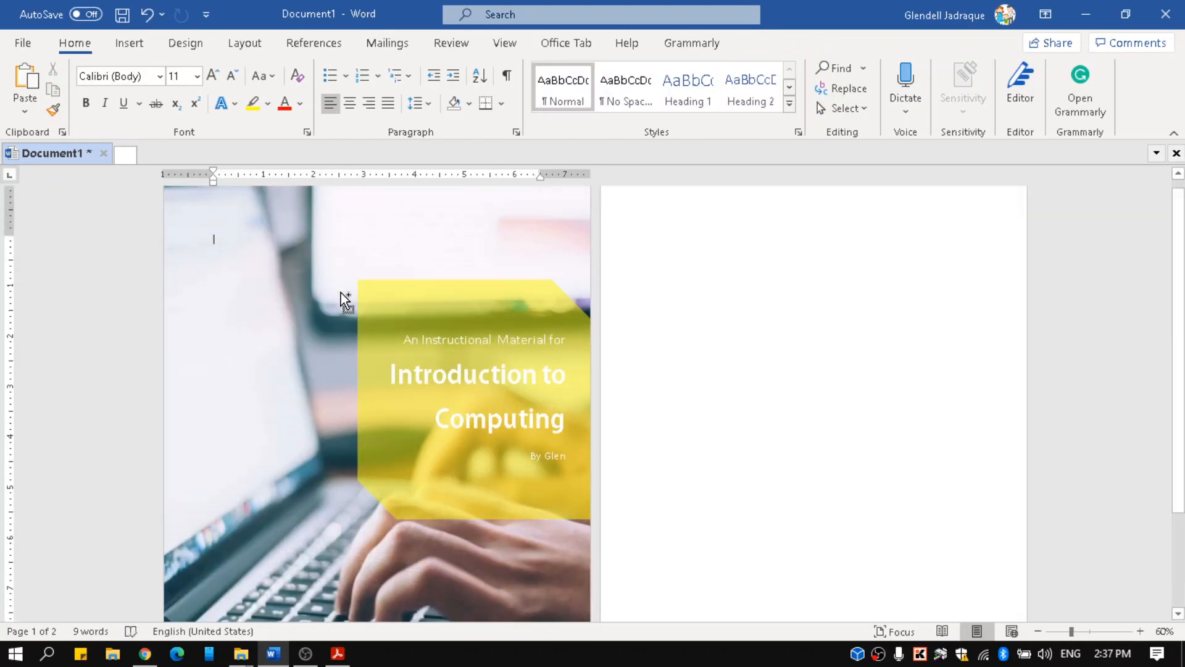
scroll(344, 304, up, 2)
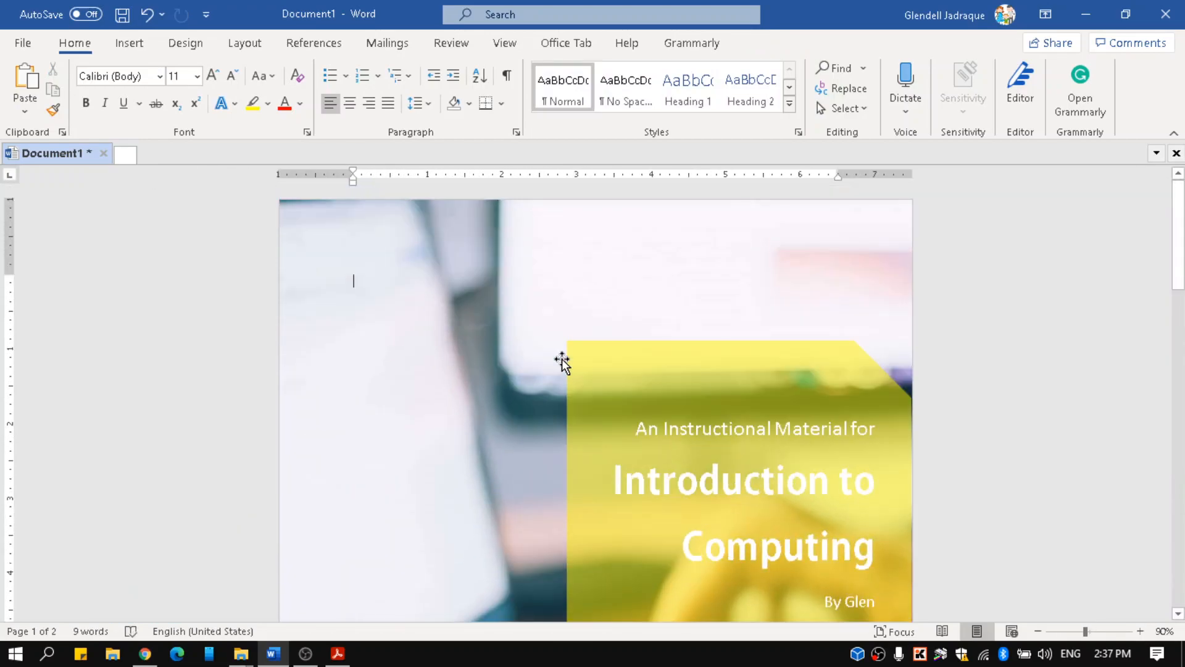
scroll(560, 358, down, 5)
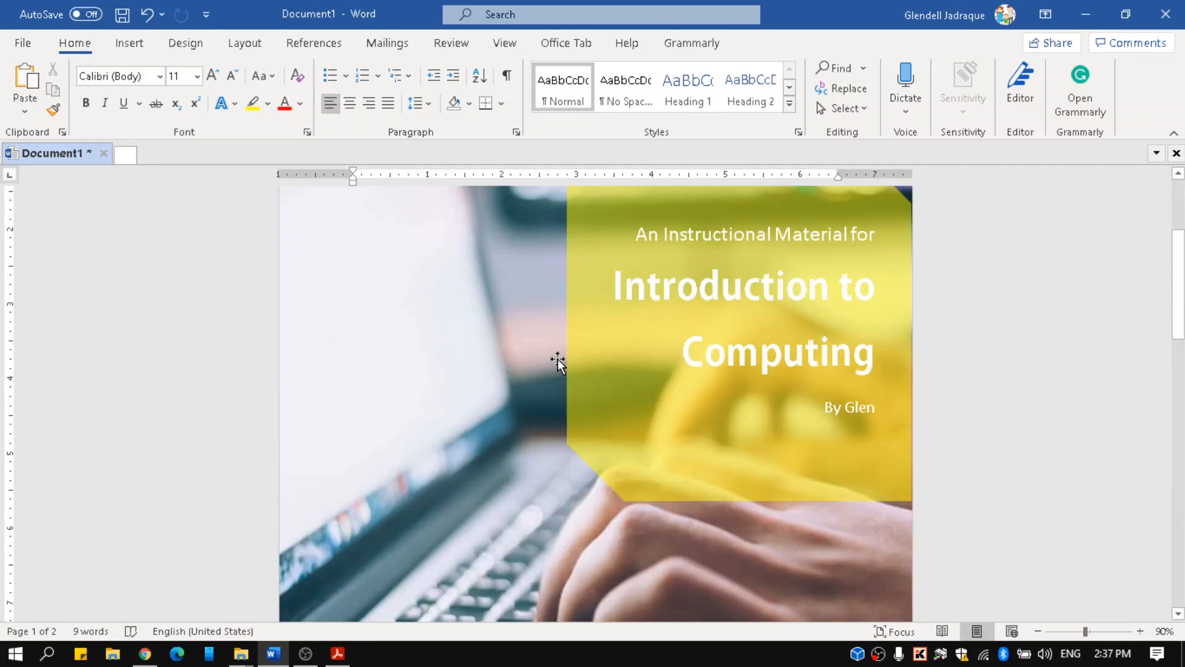
scroll(557, 358, down, 3)
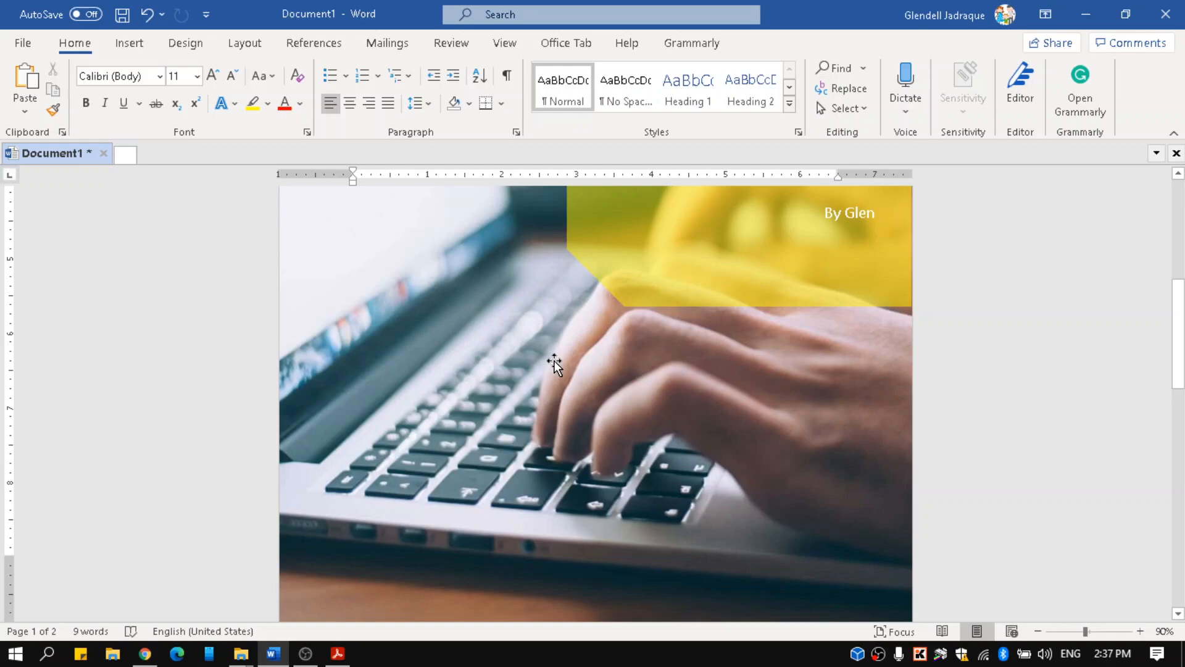
scroll(555, 360, down, 2)
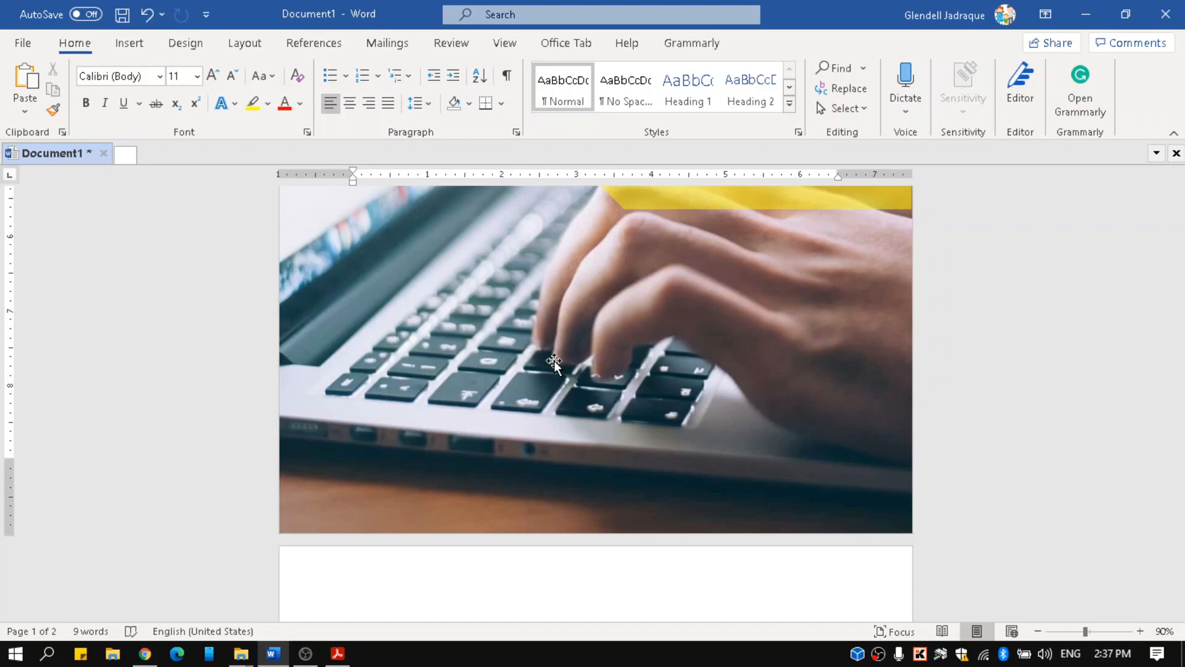
scroll(554, 360, down, 2)
scroll(551, 362, up, 1)
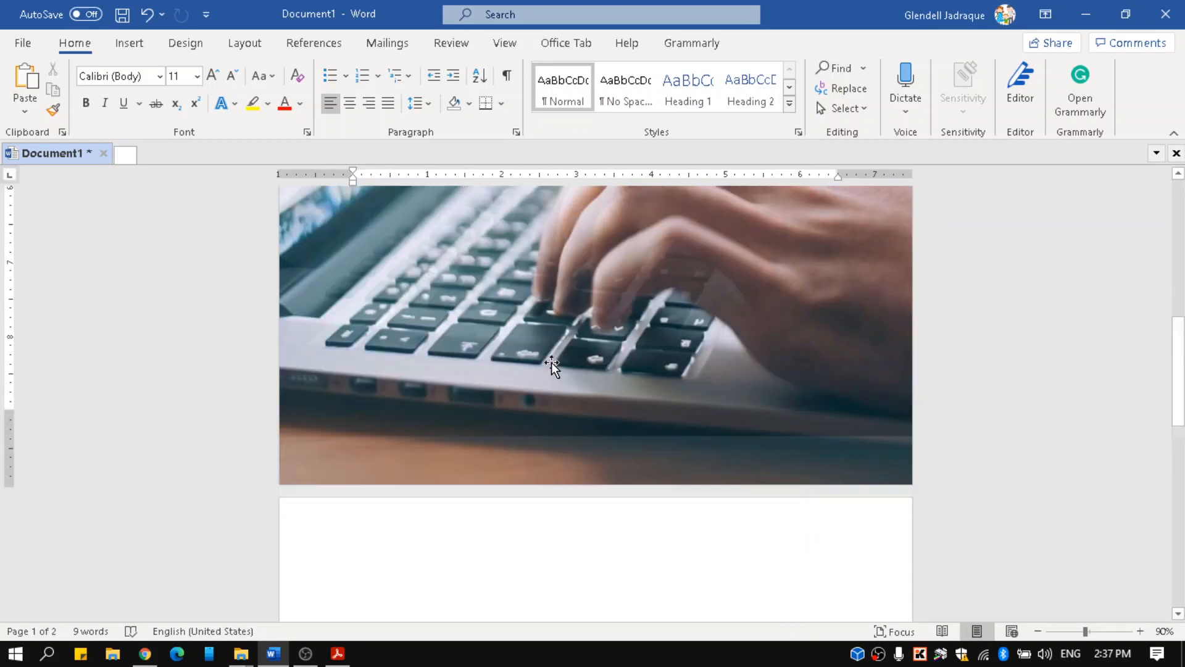
scroll(544, 365, down, 3)
- Enter the centred heading "Preface" on the first line of page two
click(430, 466)
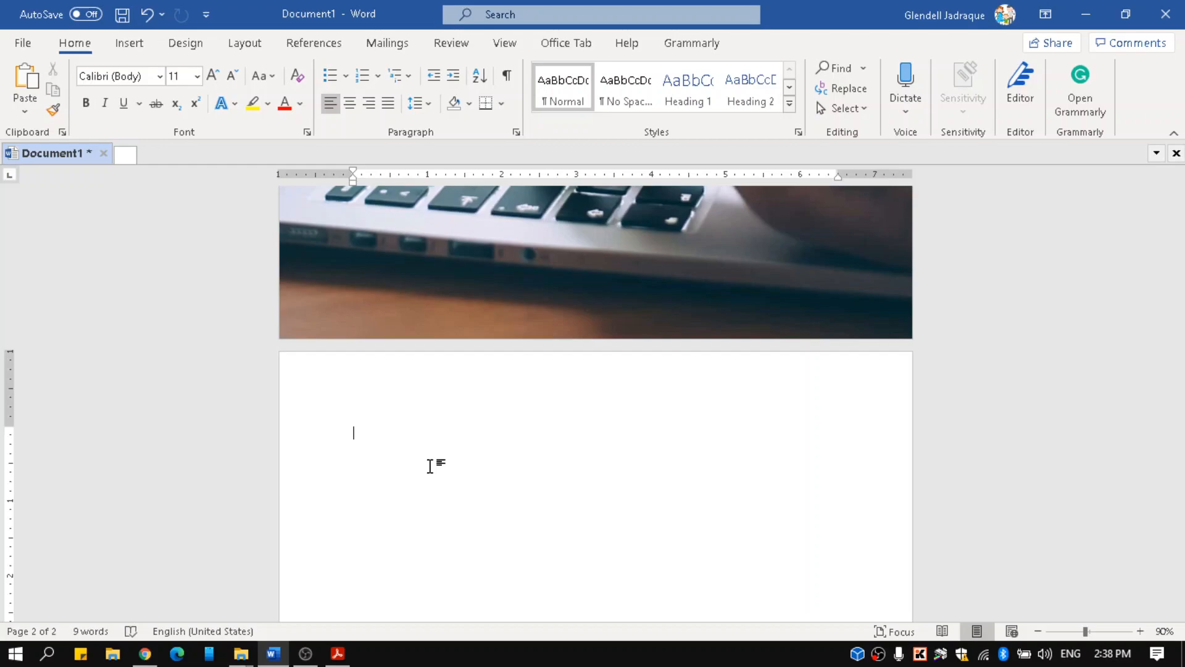
key(ctrl+e)
text(P)
ctrl+scroll(431, 466, up, 3)
click(420, 463)
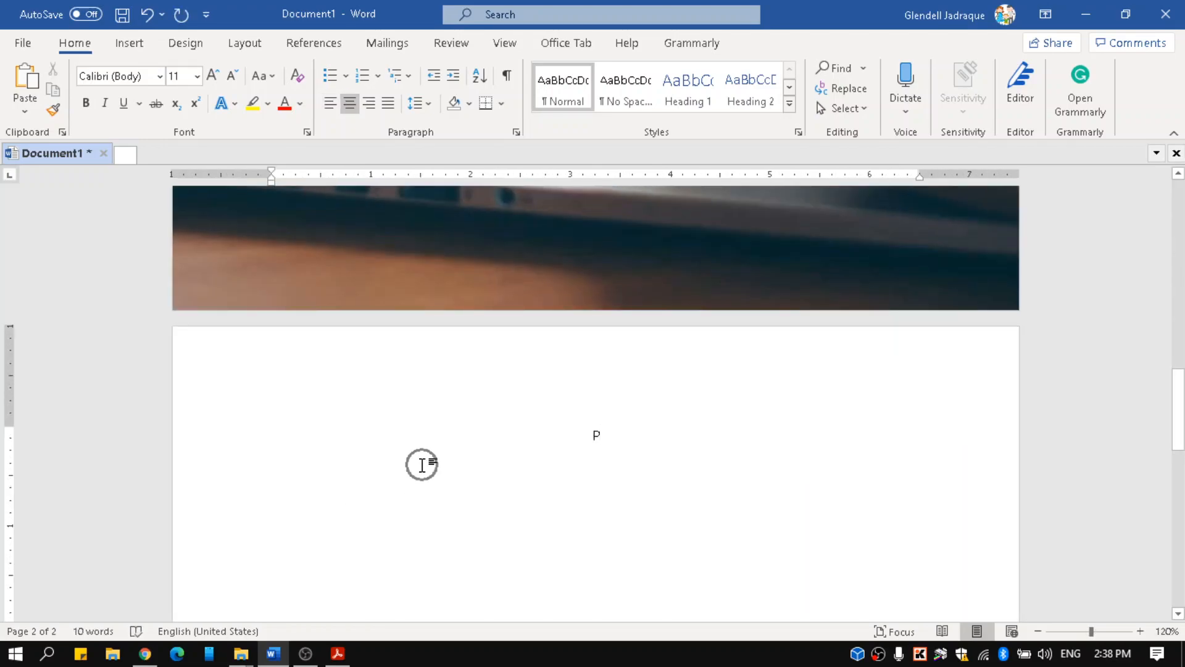
text(e)
key(BackSpace)
text(reface)
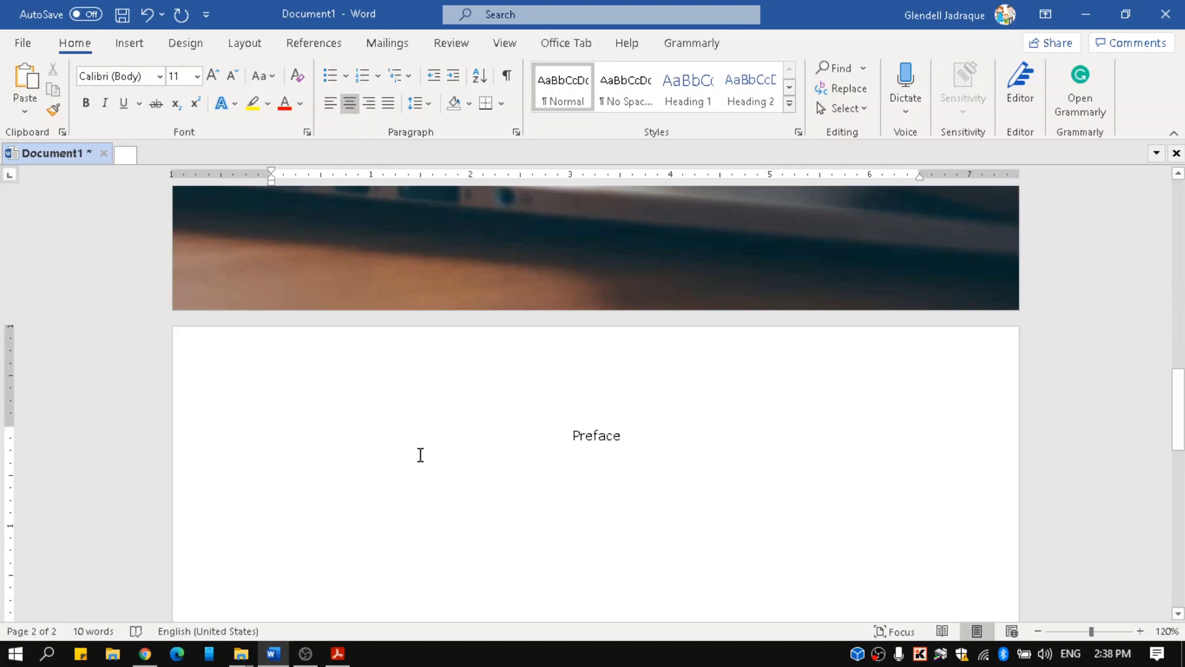
- Insert a page break after "Preface" and place the cursor on the new third page
scroll(416, 456, down, 2)
scroll(418, 455, up, 1)
scroll(419, 456, up, 1)
click(131, 44)
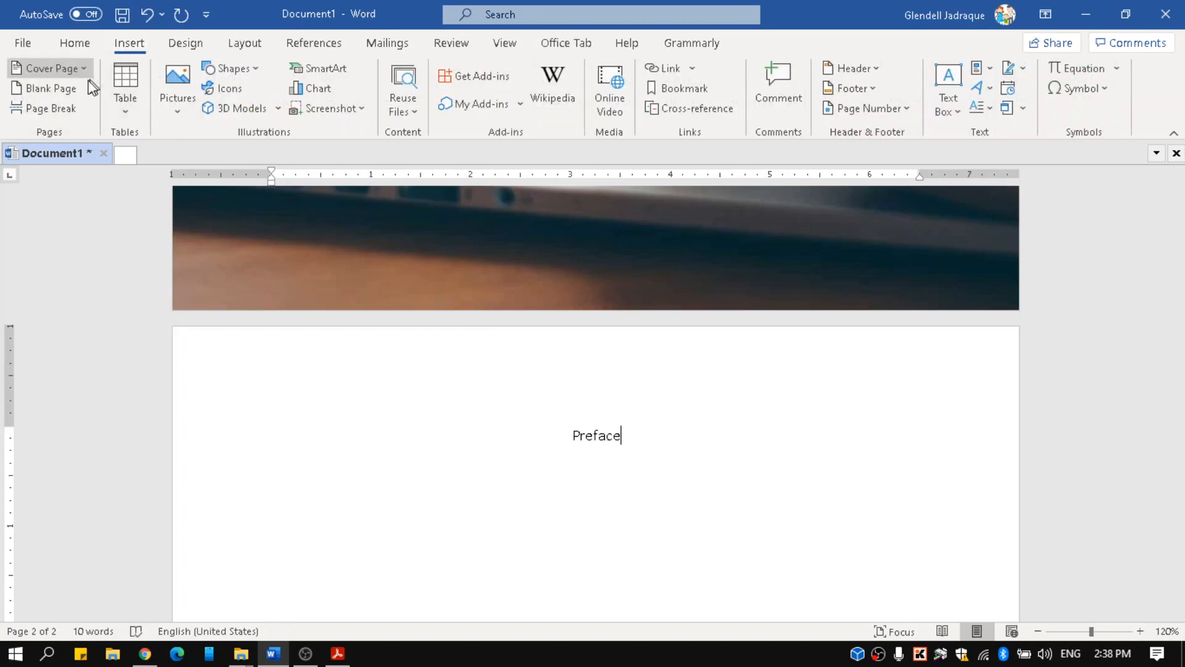
click(74, 110)
scroll(651, 424, down, 1)
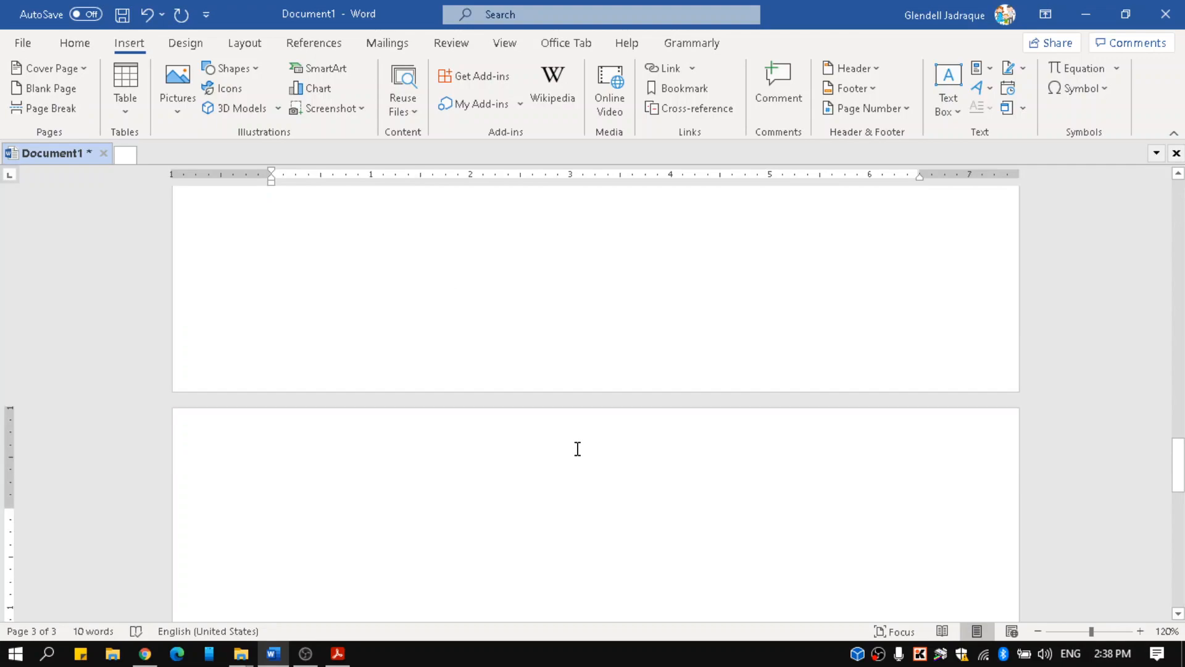
scroll(577, 449, down, 1)
click(574, 449)
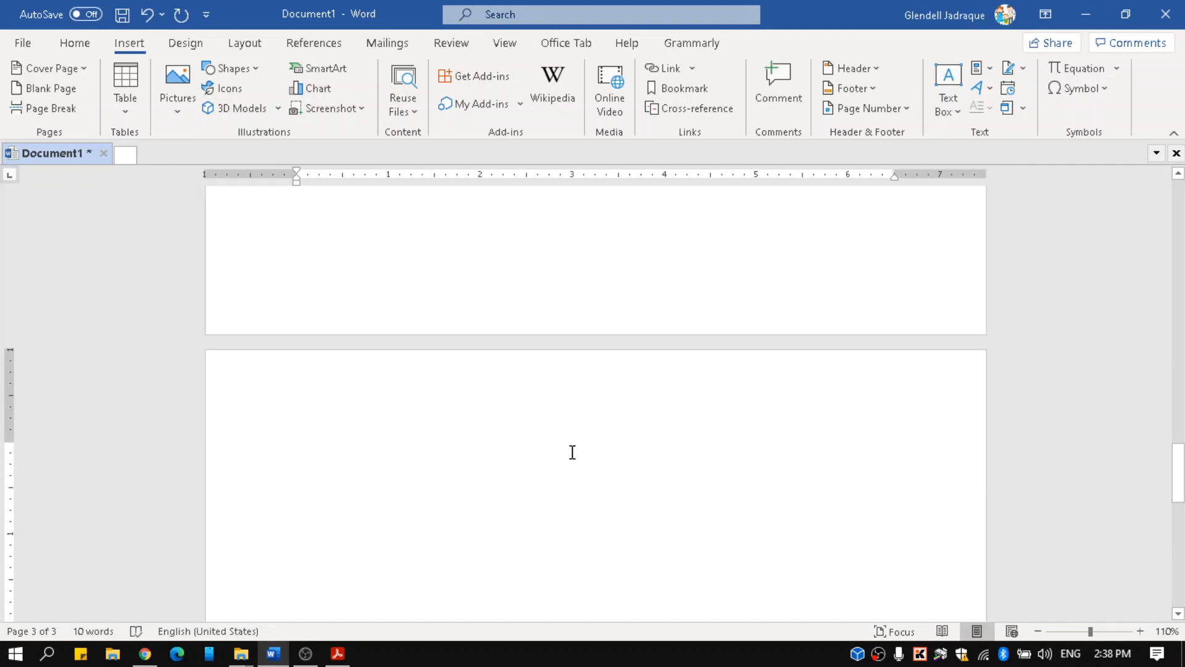
scroll(566, 462, down, 1)
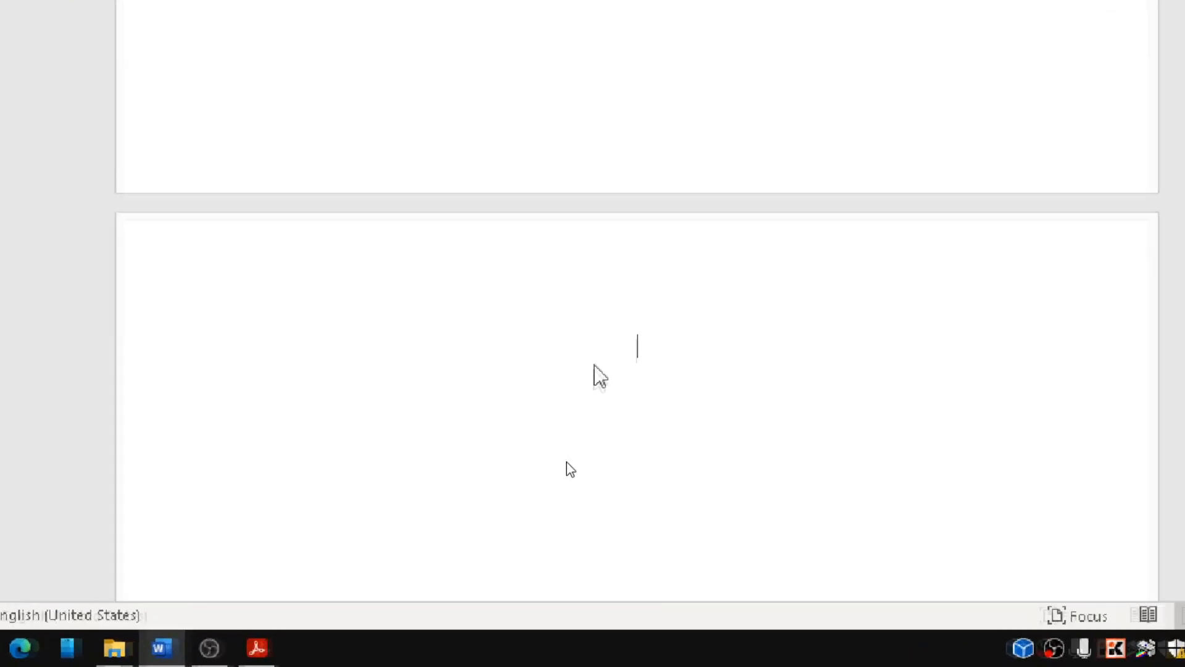
key(alt)
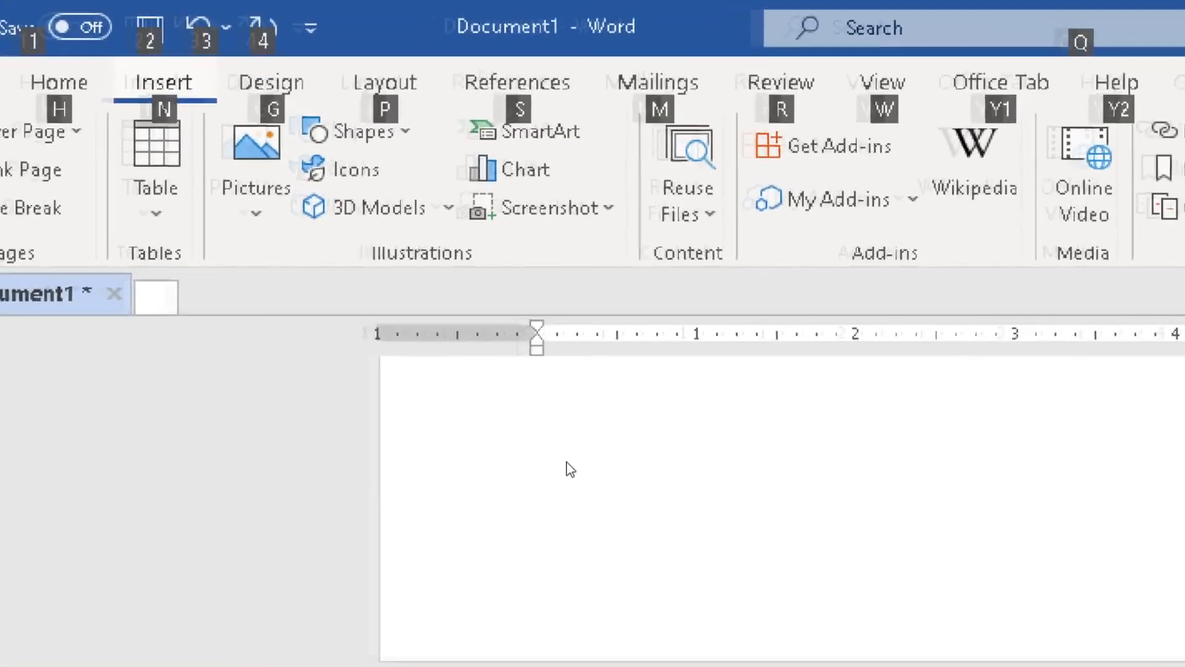
key(alt+F11)
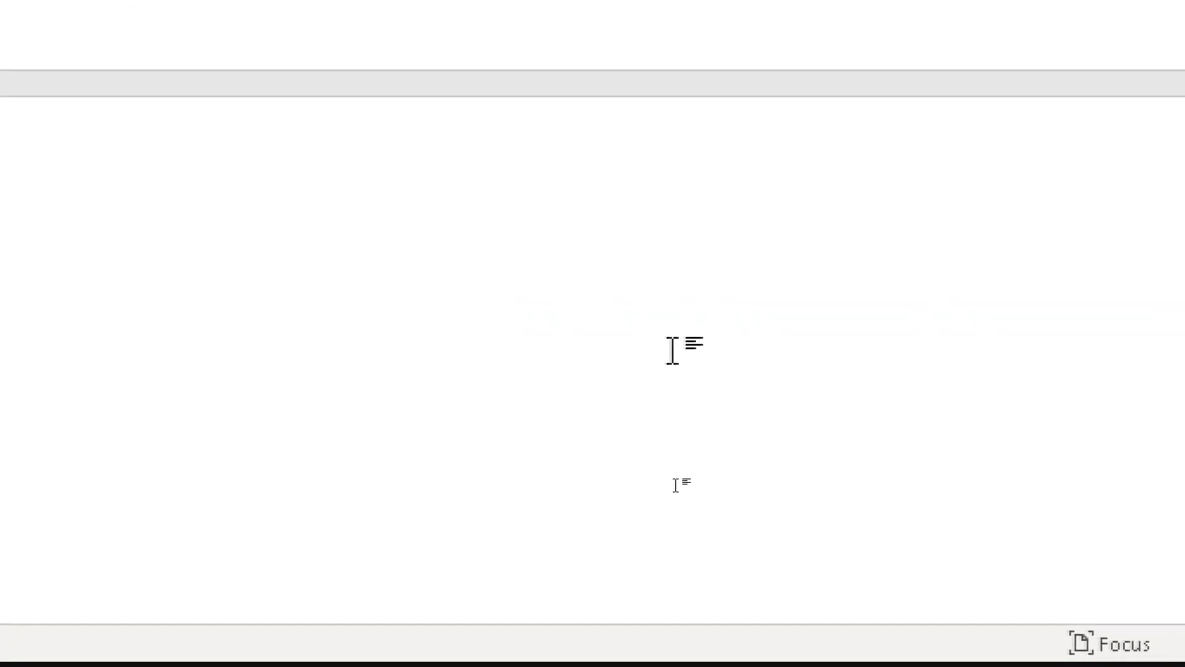
- Enter the centred heading "Table of Contents" on the first line of page three
text(T)
text(able of Con)
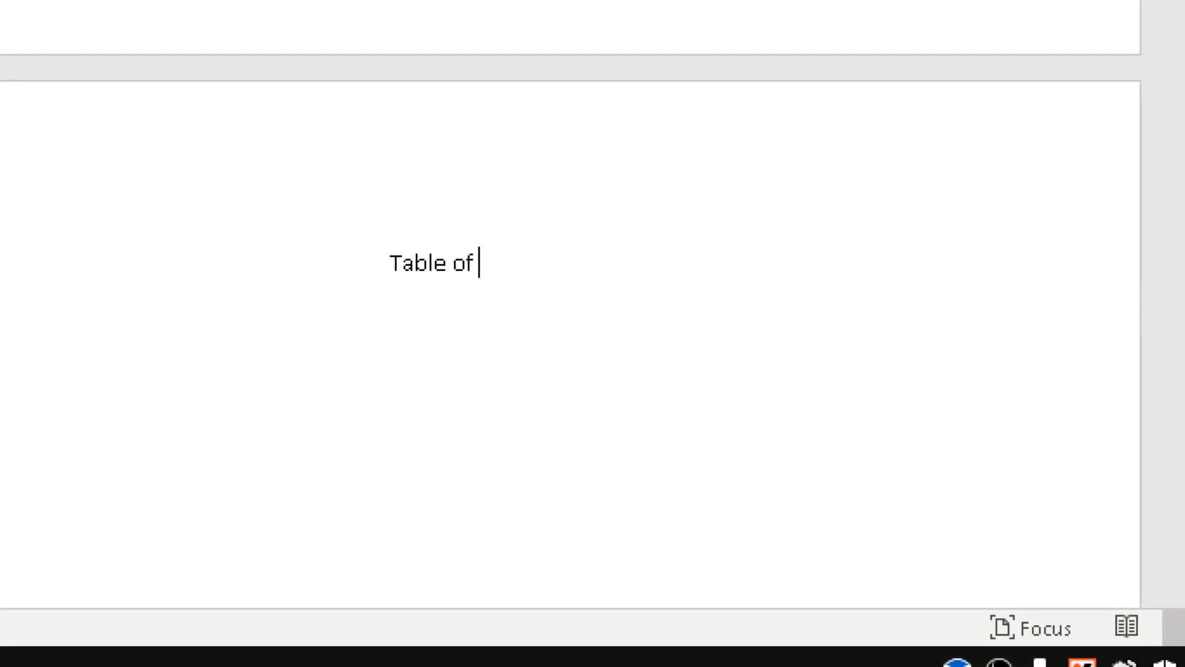
text(tent)
key(BackSpace)
key(BackSpace)
text(ents)
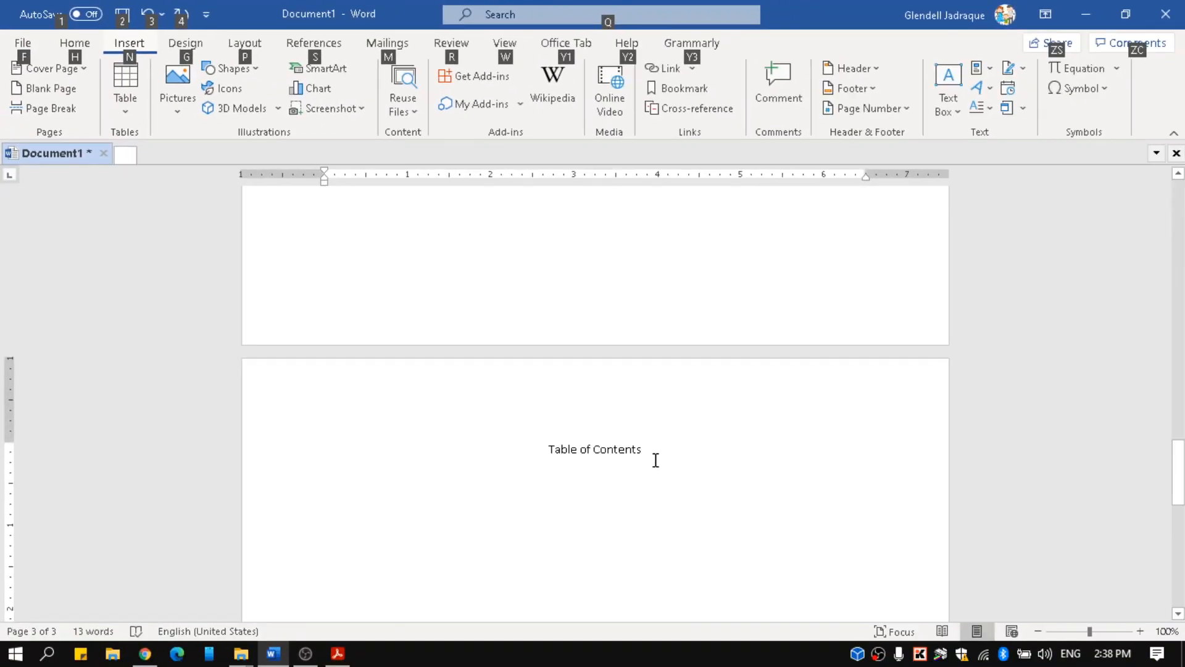
click(570, 419)
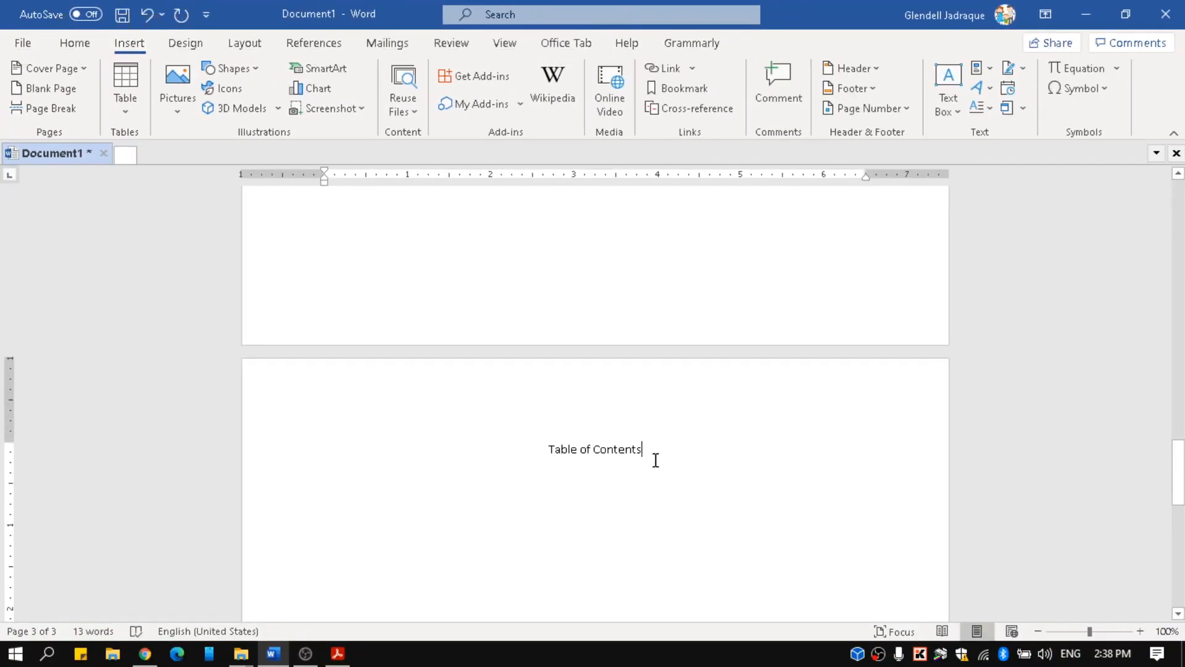
- Delete the whole typed "Table of Contents" heading from page three
drag(656, 454, 541, 464)
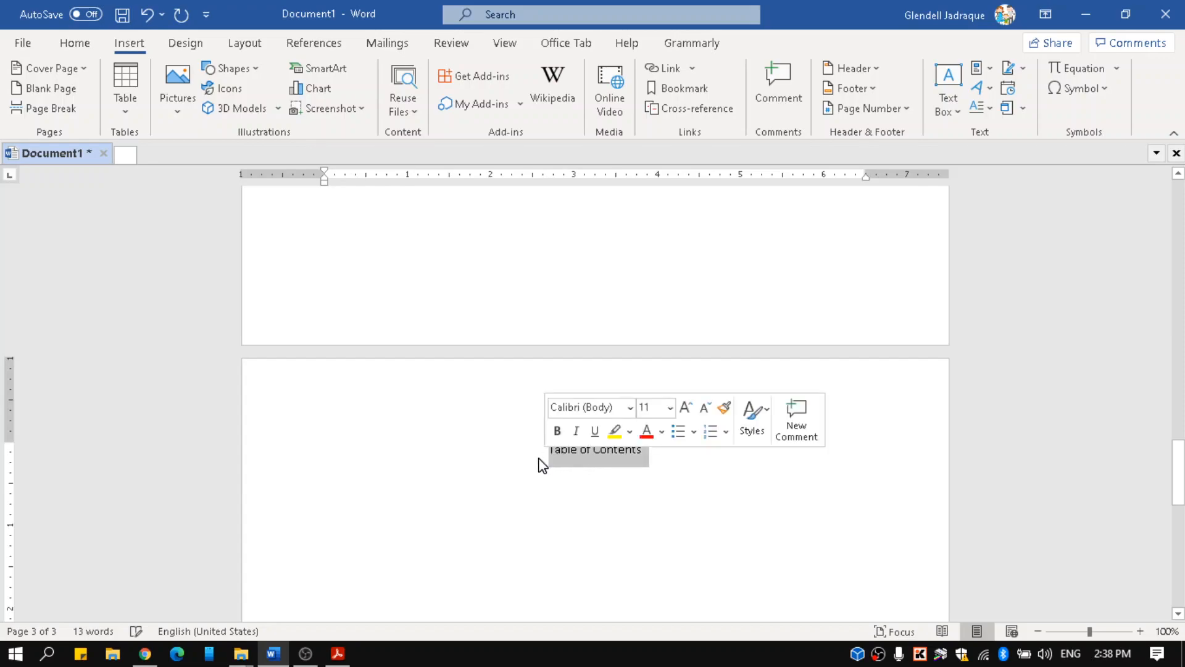
ctrl+scroll(540, 464, up, 6)
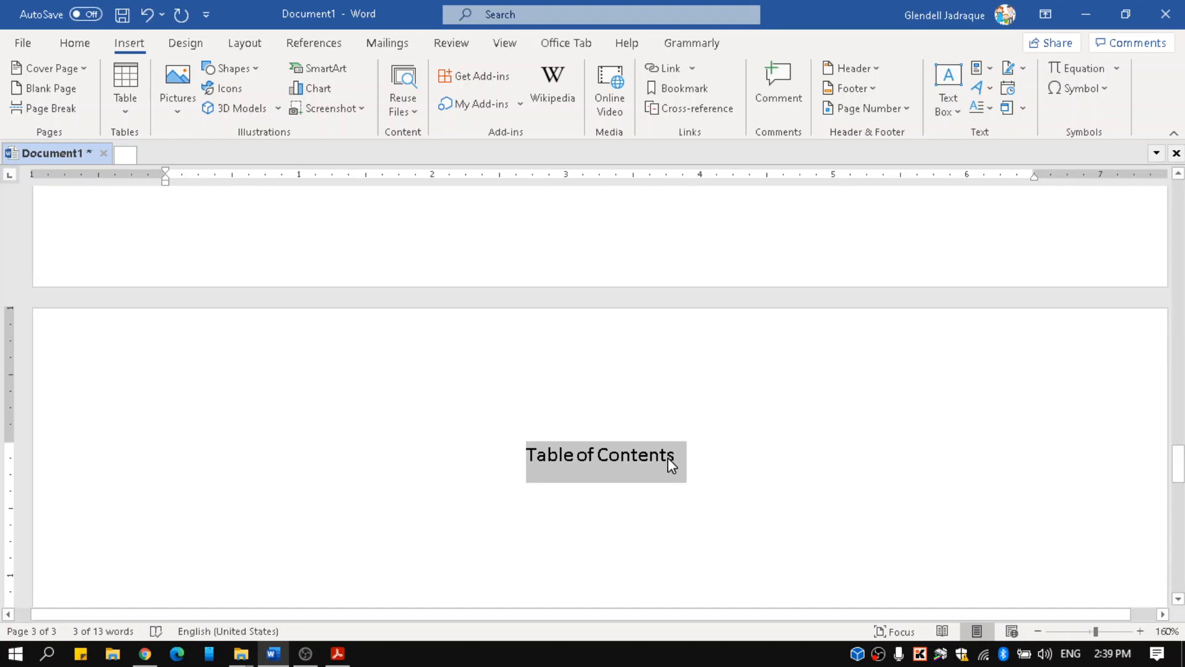
key(Delete)
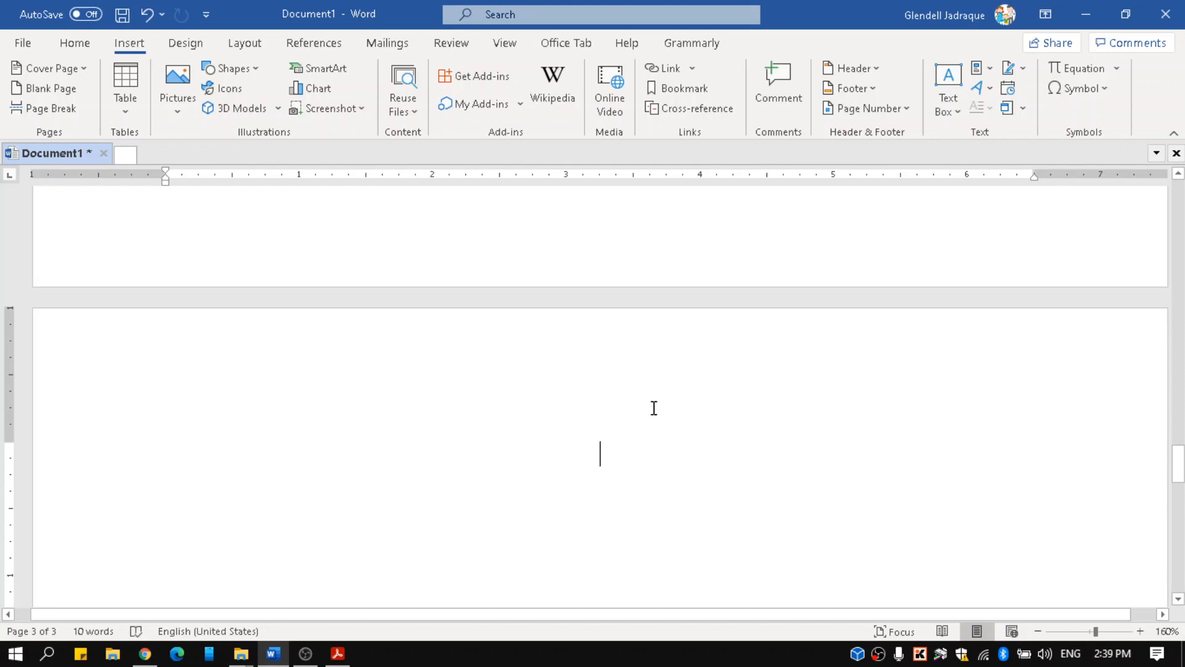
key(ctrl+z)
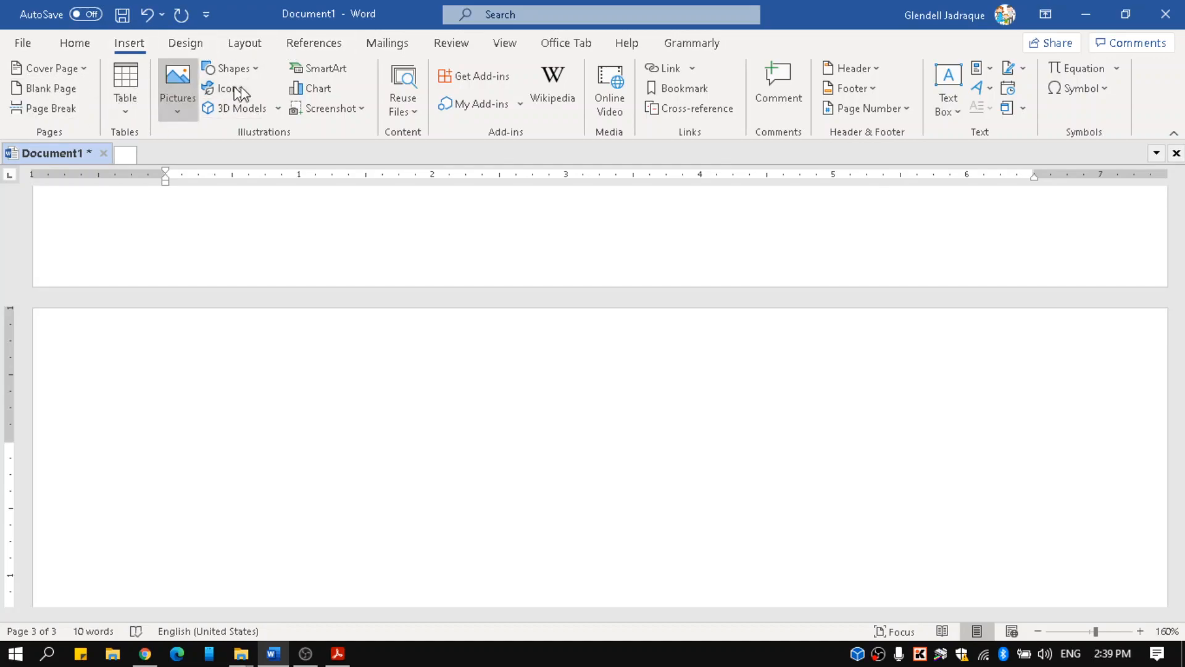
- Insert the built-in Automatic Table 2 table of contents on page three and dismiss the heading-style notice
click(314, 43)
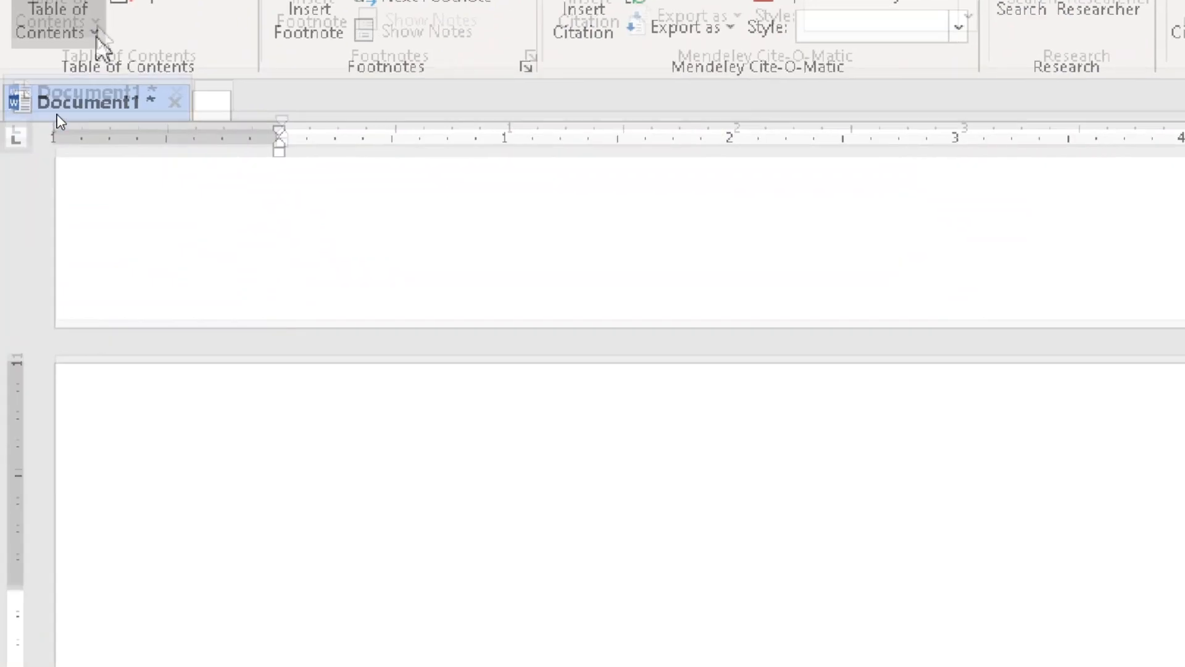
key(alt)
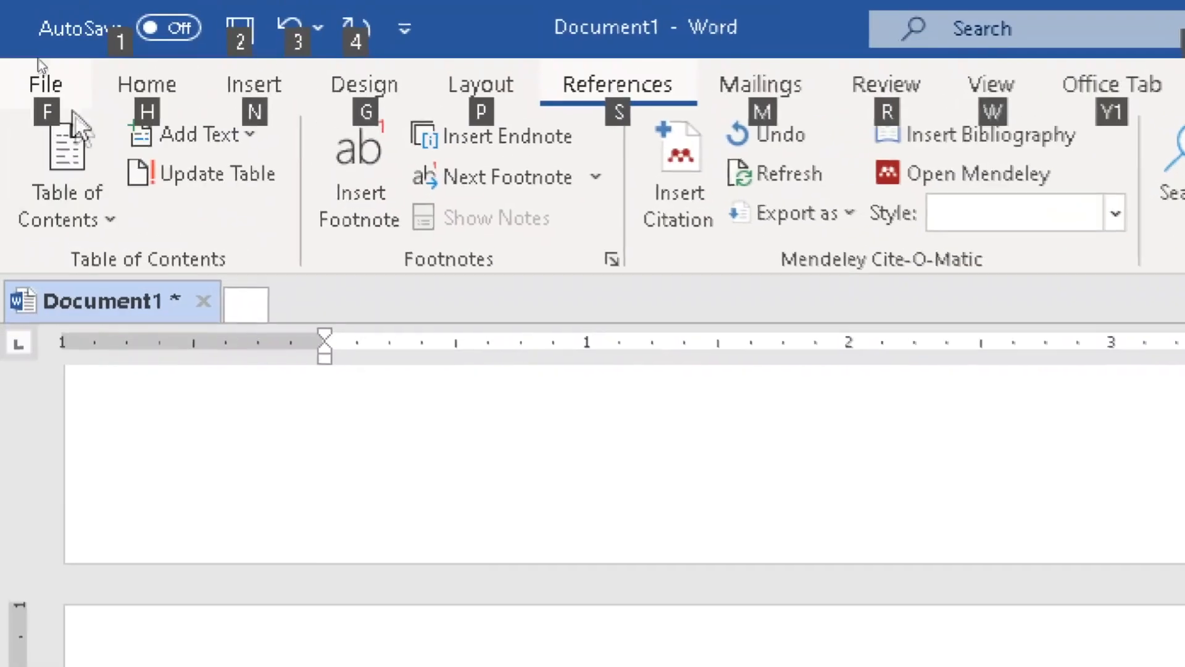
click(108, 219)
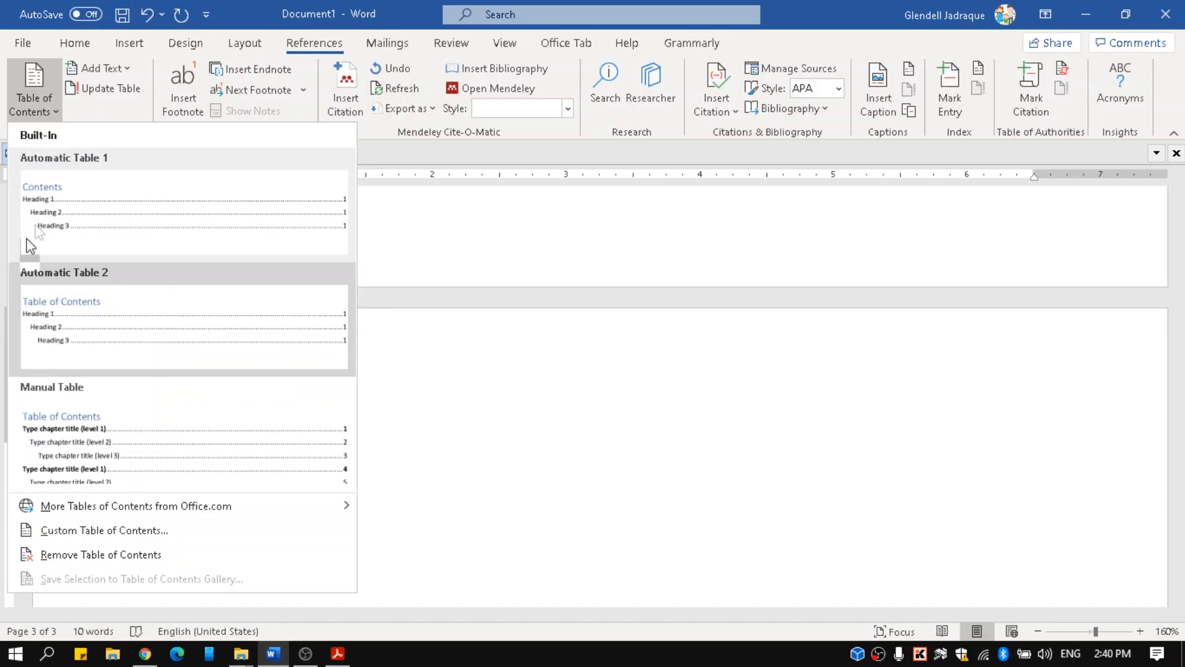
click(91, 335)
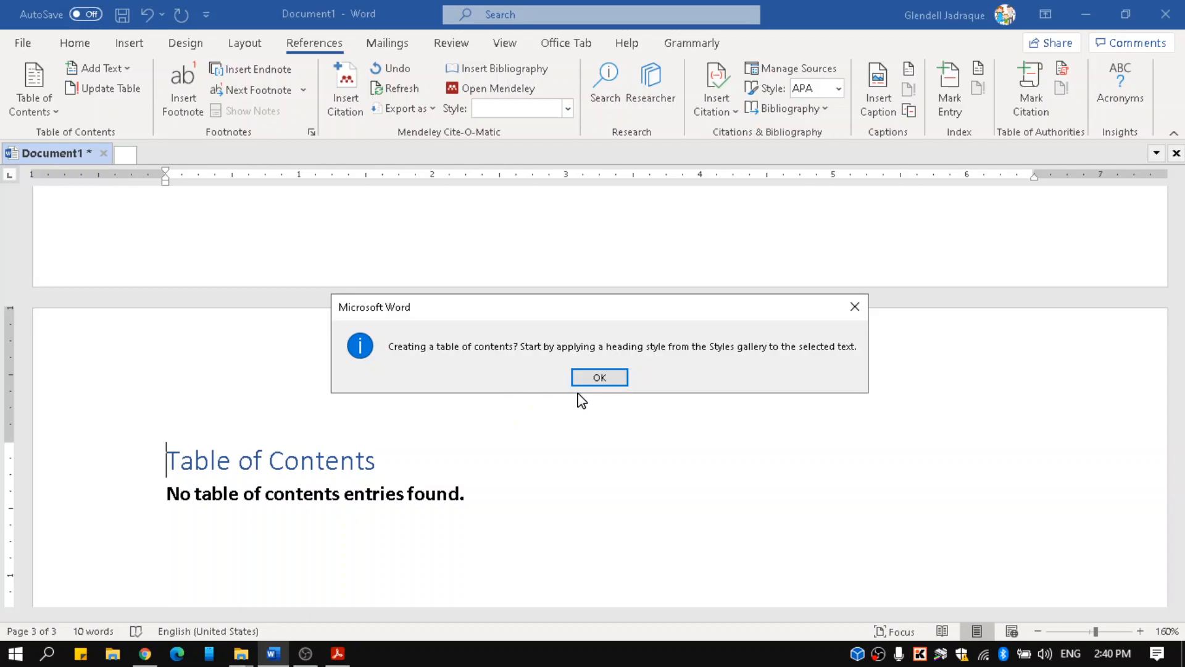
click(596, 378)
click(264, 510)
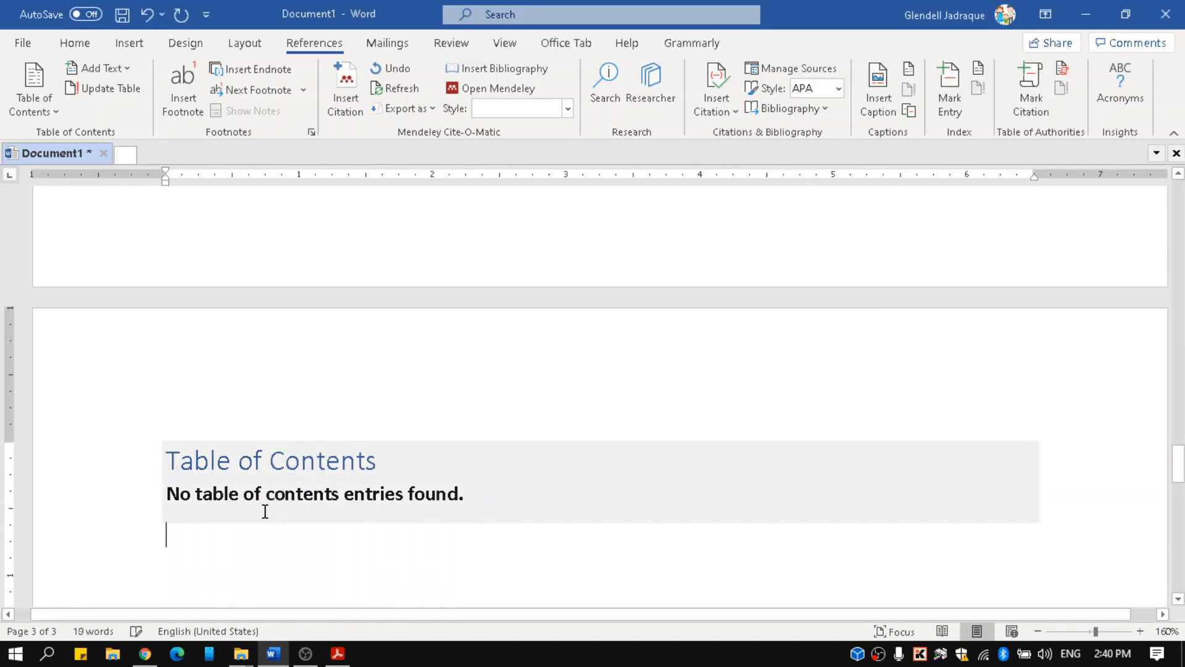
- Examine the inserted table of contents block and the blank area beneath it
scroll(257, 494, down, 1)
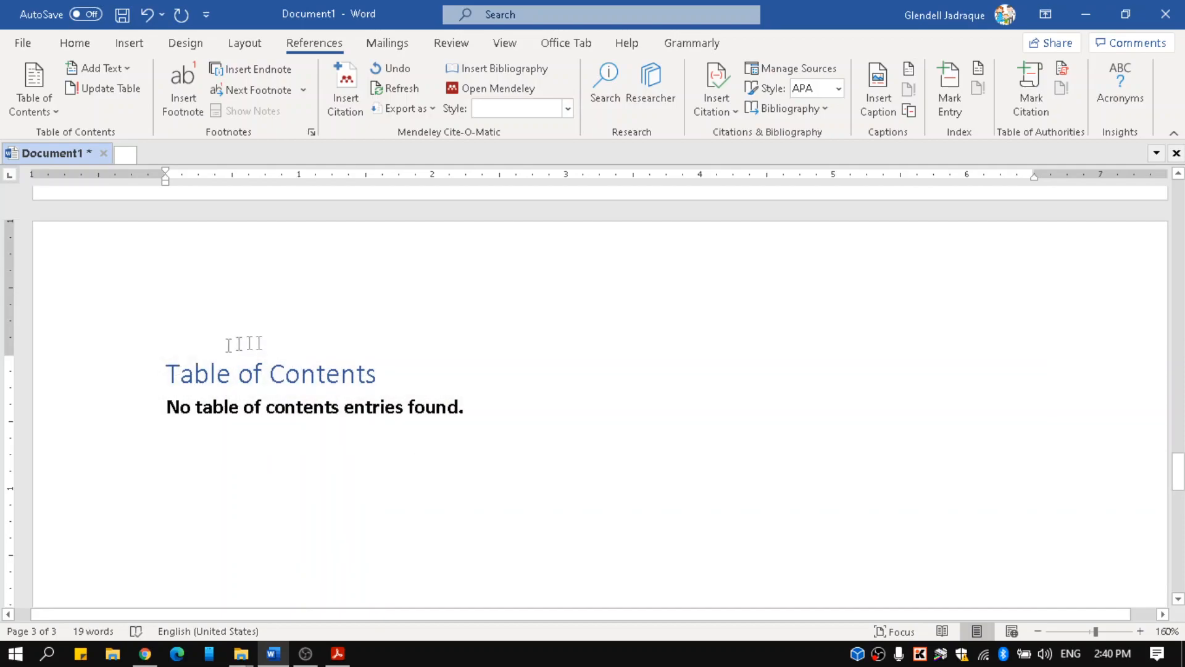
click(270, 376)
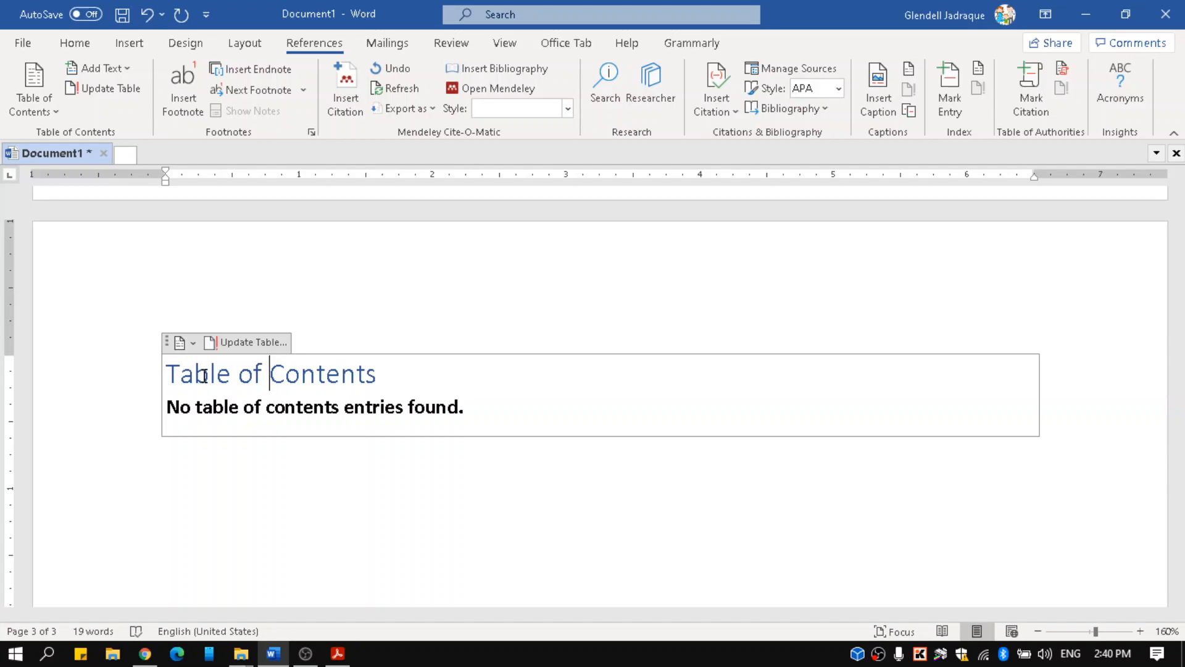
click(270, 373)
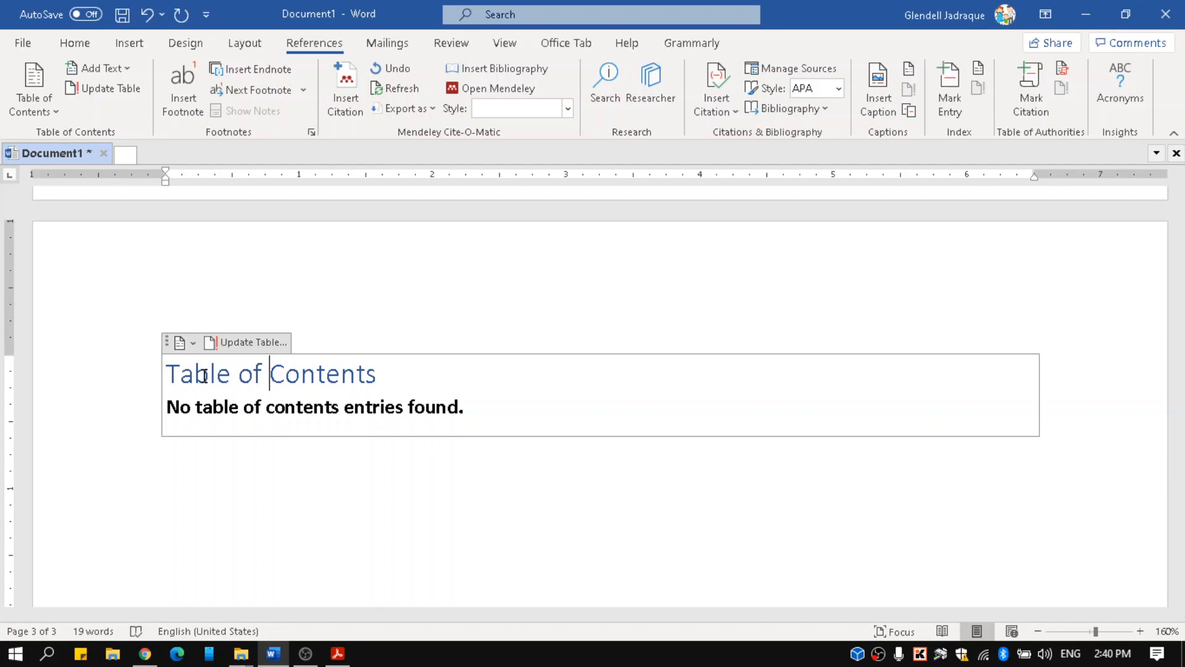
click(441, 375)
click(611, 464)
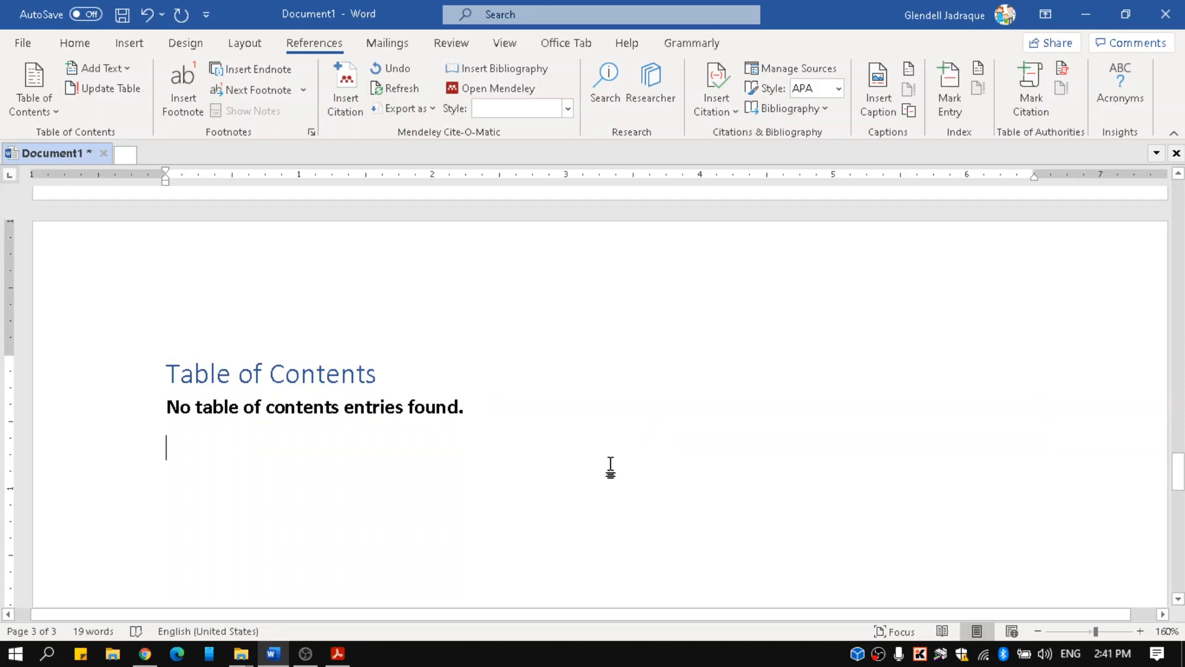
scroll(583, 467, down, 5)
scroll(582, 470, up, 5)
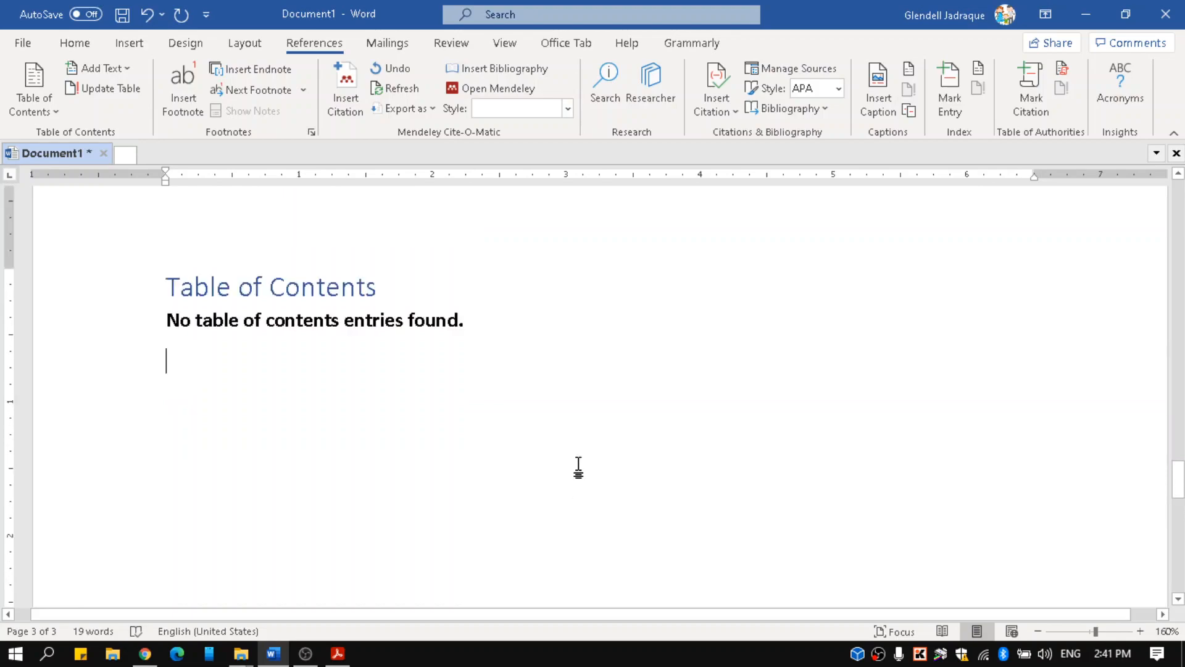
scroll(581, 468, down, 3)
scroll(579, 468, down, 2)
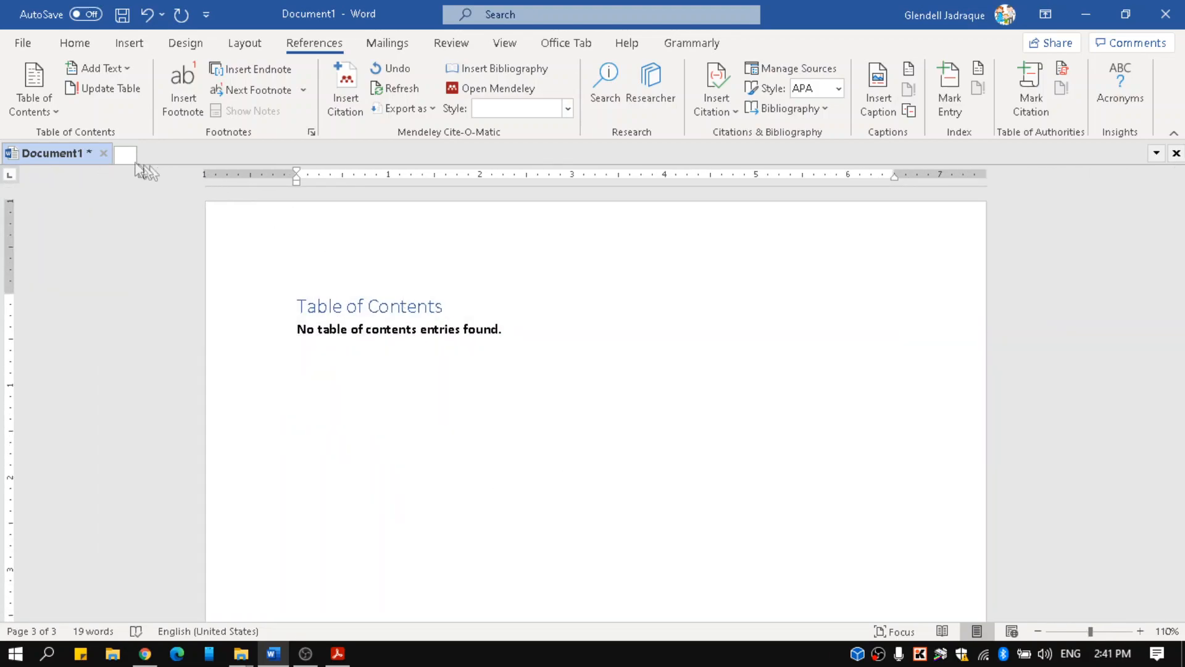
- Insert a page break directly below the table of contents to start page four
click(74, 44)
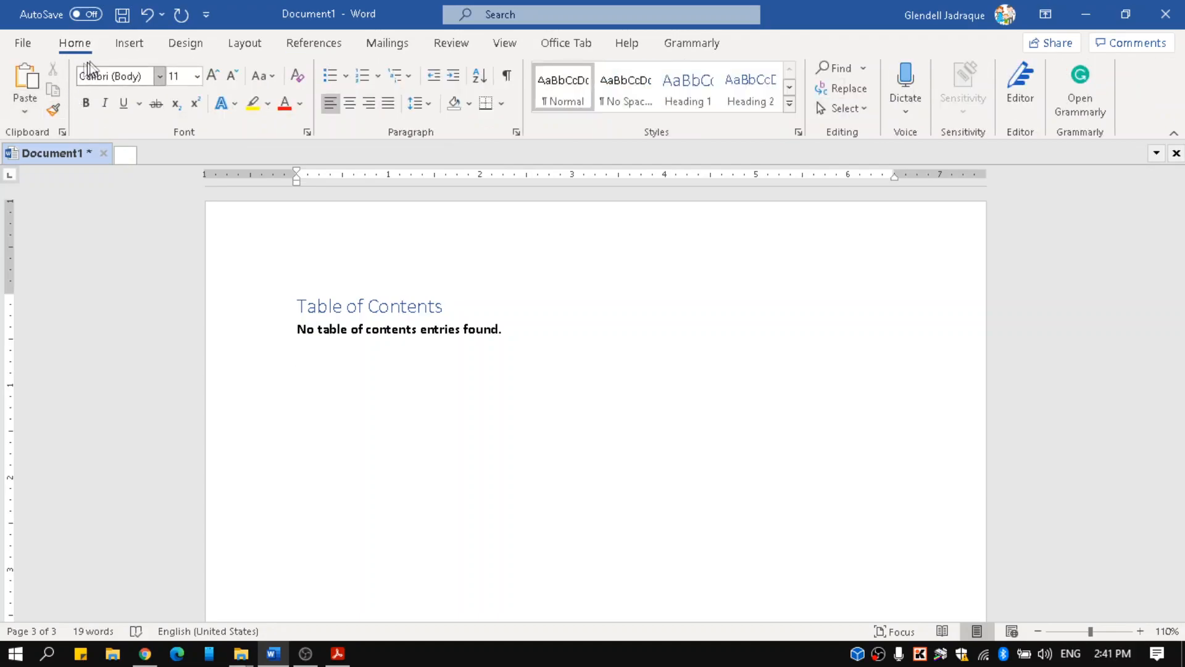
click(128, 42)
click(51, 108)
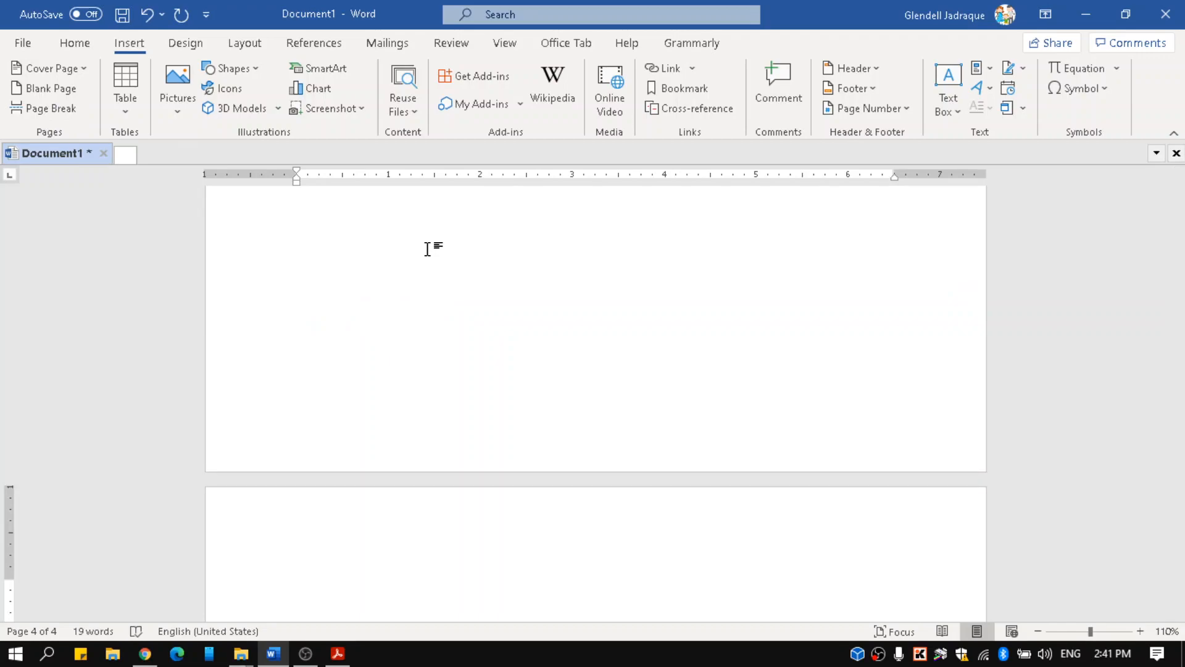
- Try adding blank lines below the table of contents, check page four's start, and undo them
ctrl+scroll(427, 249, up, 2)
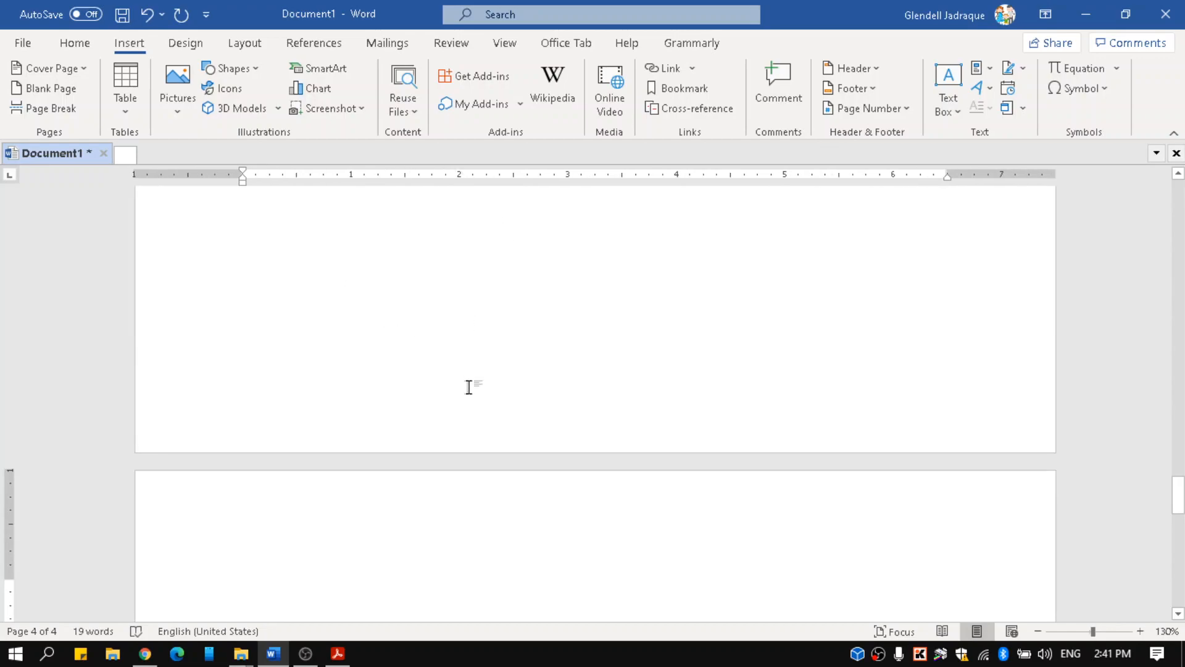
scroll(468, 387, up, 8)
scroll(337, 516, down, 1)
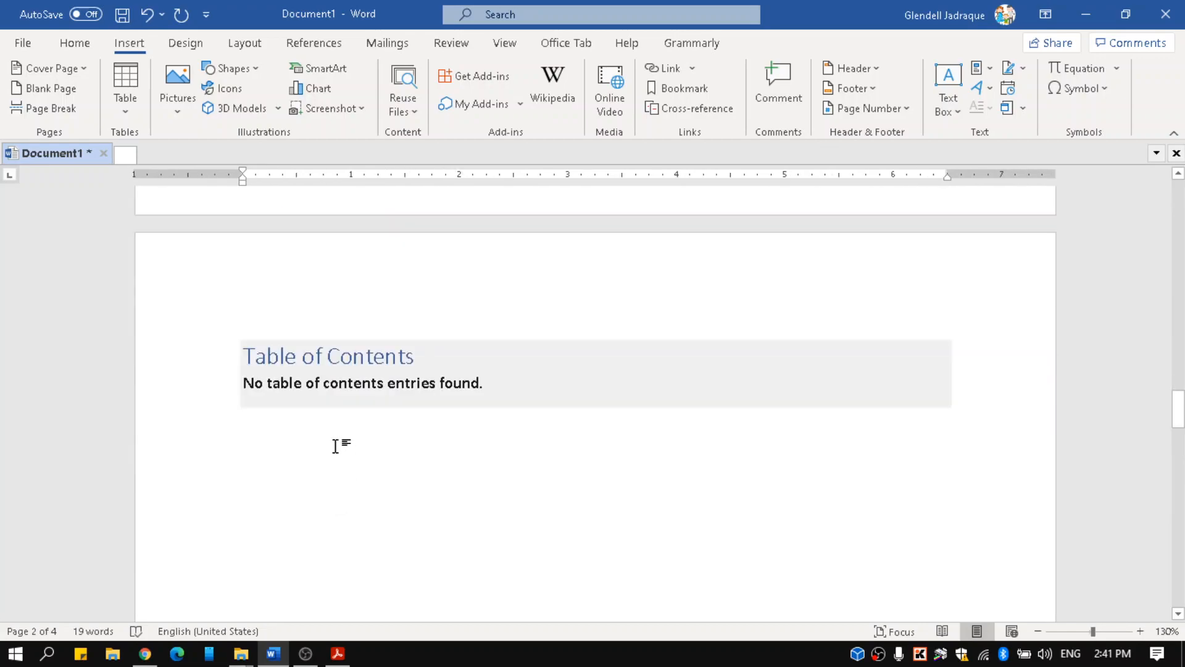
click(336, 445)
key(Return)
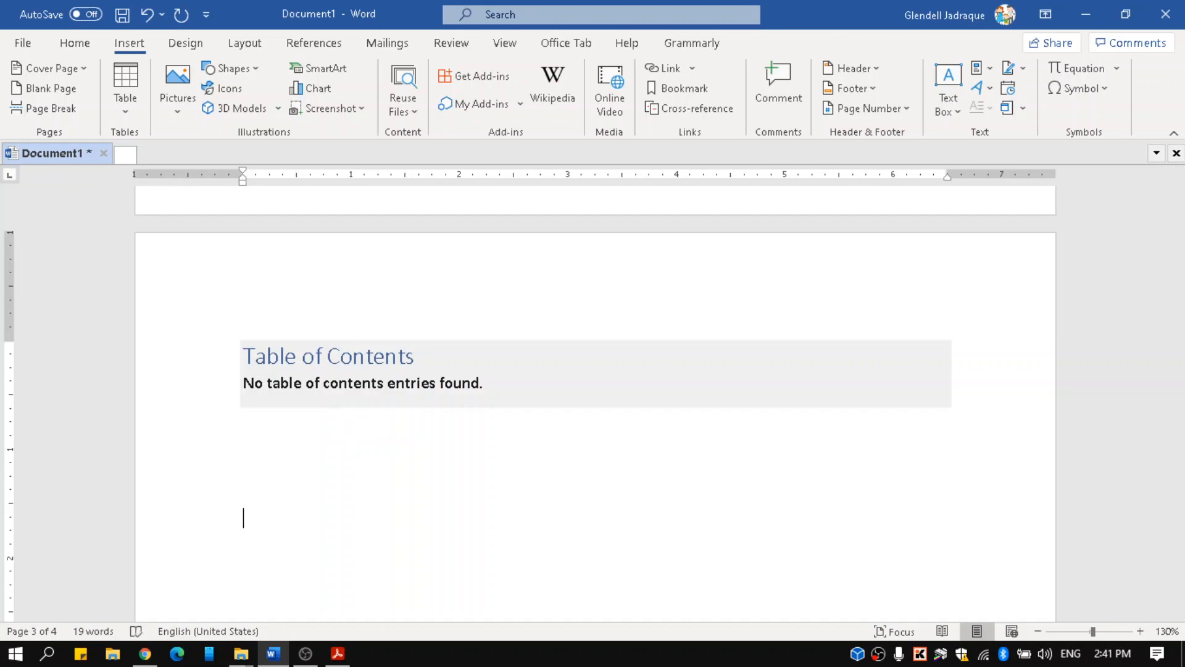
scroll(351, 426, down, 12)
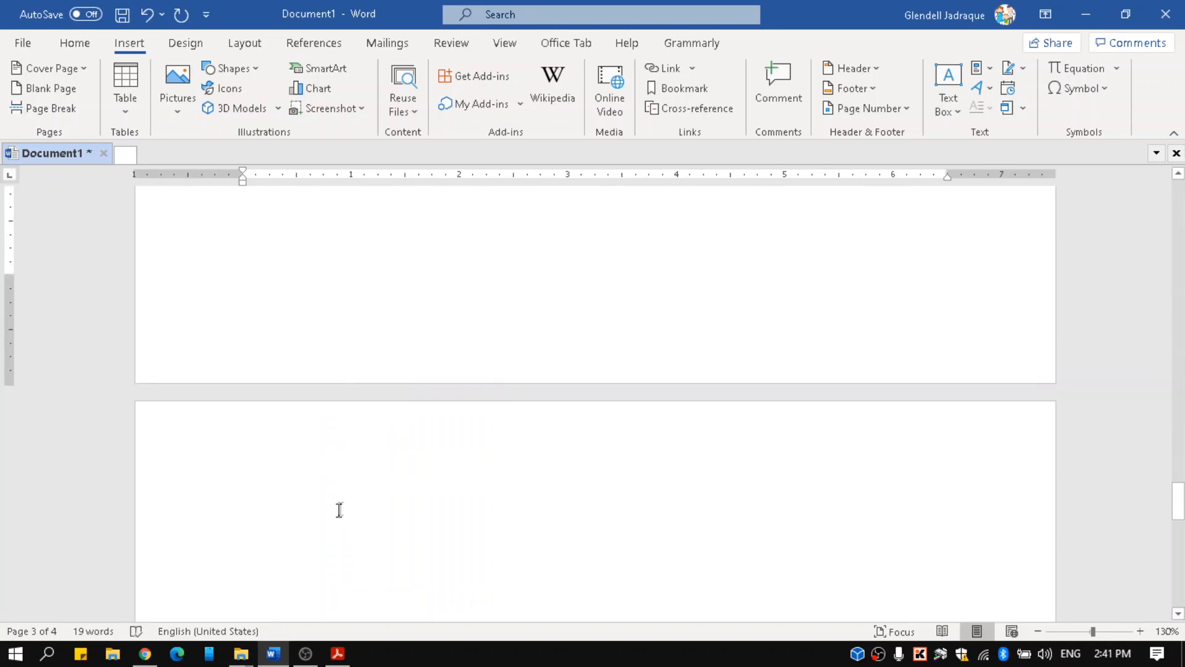
scroll(439, 478, up, 10)
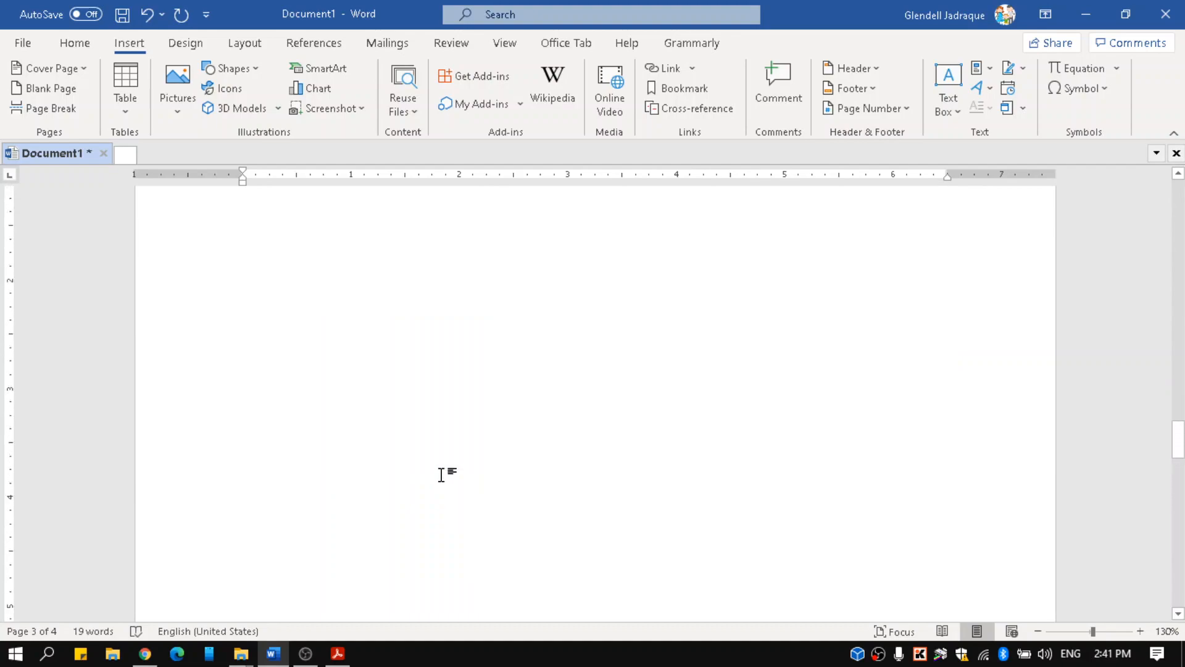
scroll(442, 474, up, 3)
key(ctrl+z)
scroll(442, 475, up, 1)
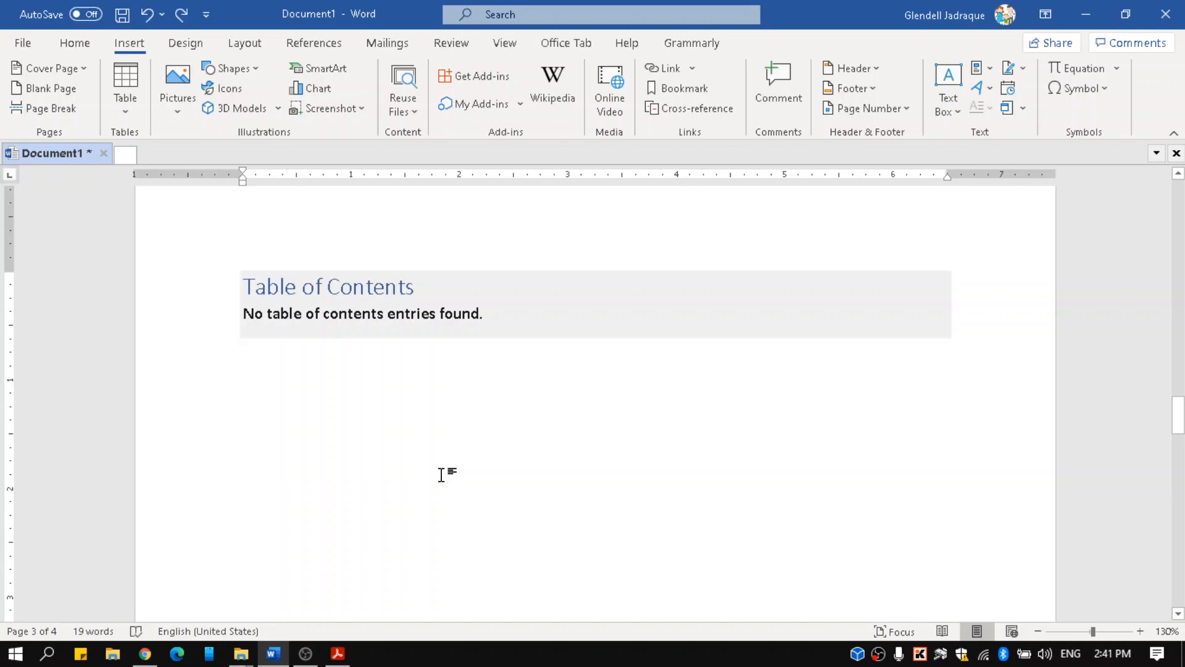
- Highlight the page break line under the table of contents and examine the blank remainder of page three
scroll(370, 483, down, 1)
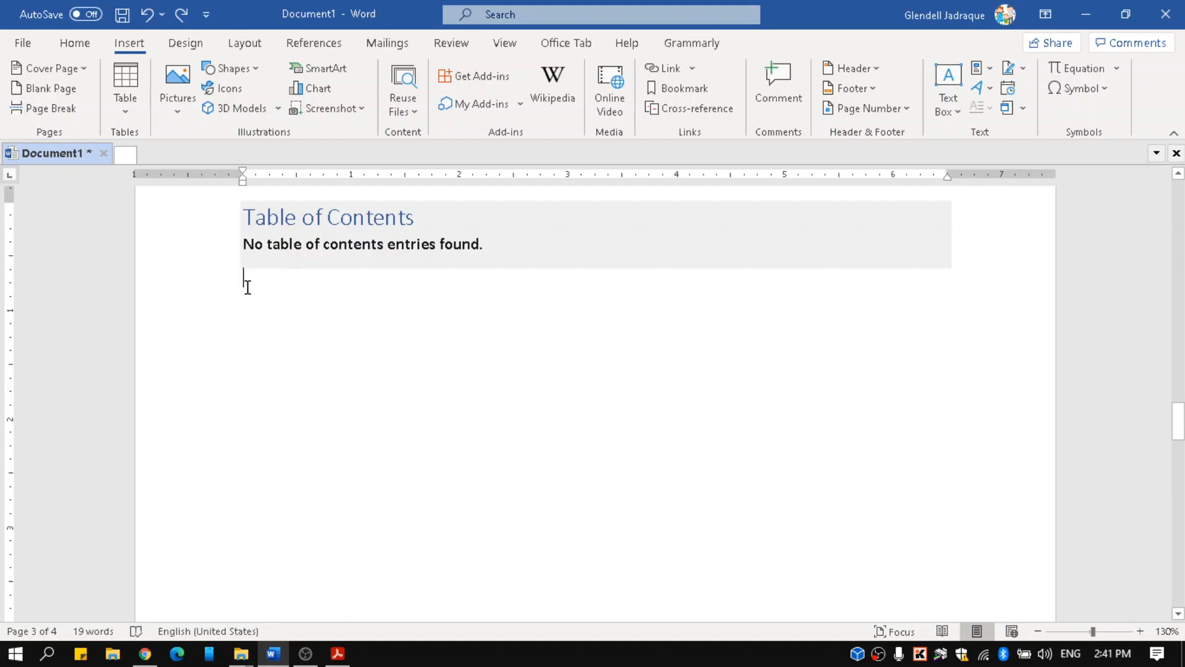
drag(247, 287, 380, 286)
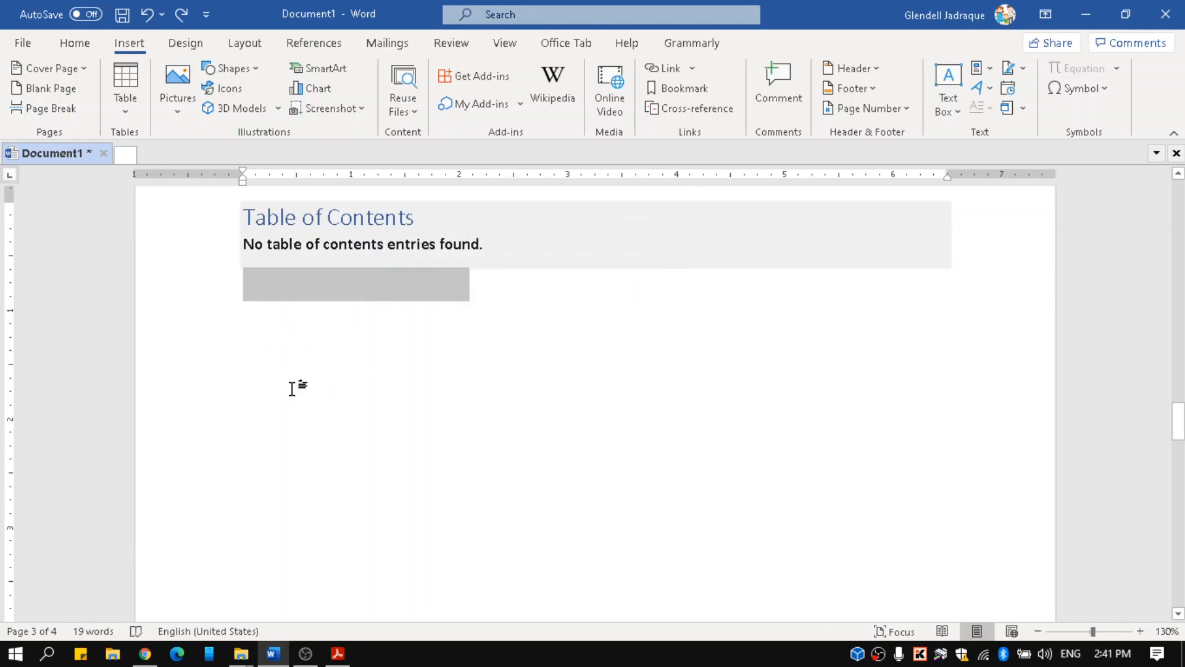
key(Delete)
scroll(713, 374, down, 5)
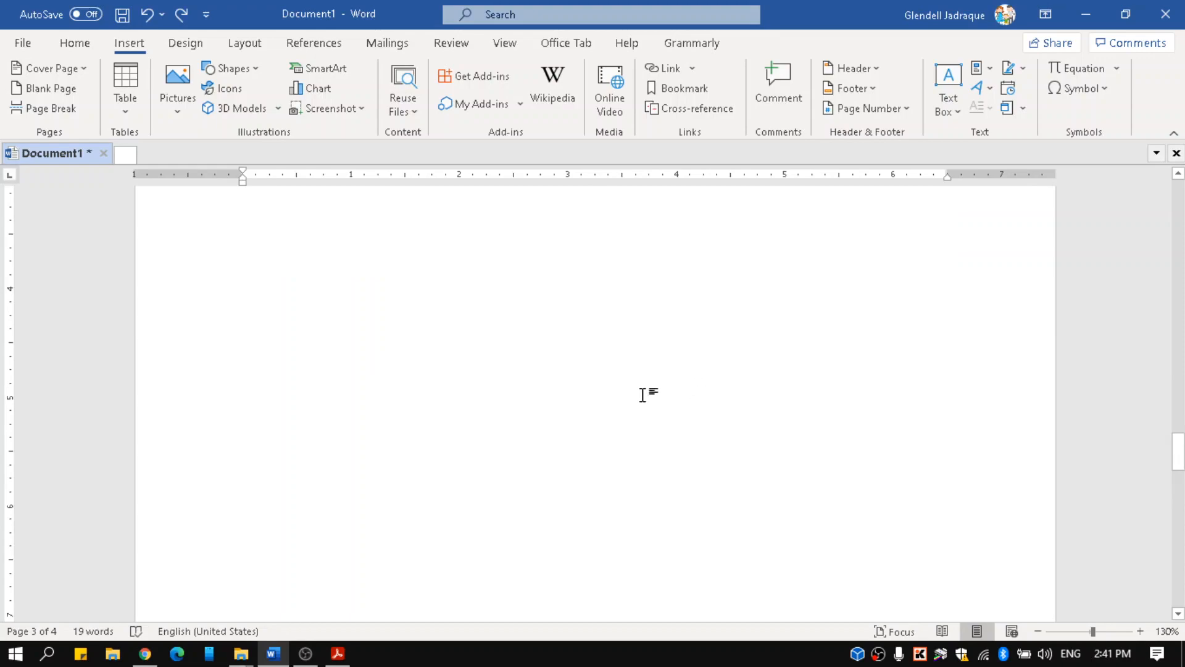
scroll(643, 395, up, 7)
scroll(455, 450, down, 10)
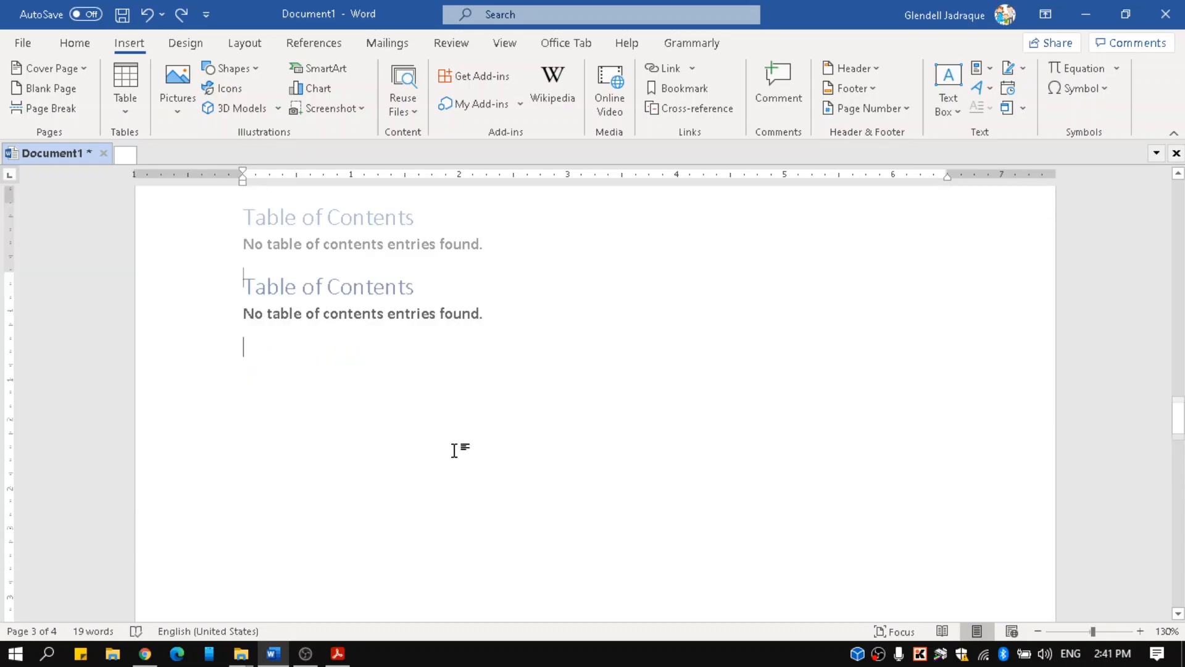
- Place the cursor on the first line of the blank fourth page
scroll(443, 441, down, 6)
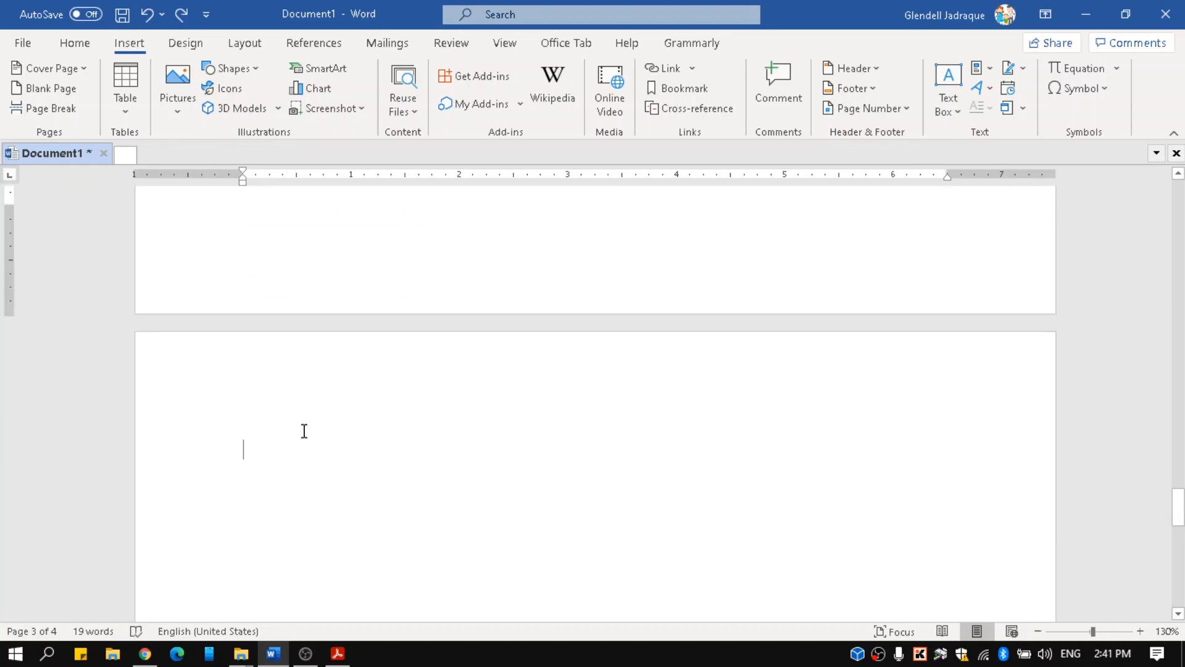
scroll(246, 503, down, 10)
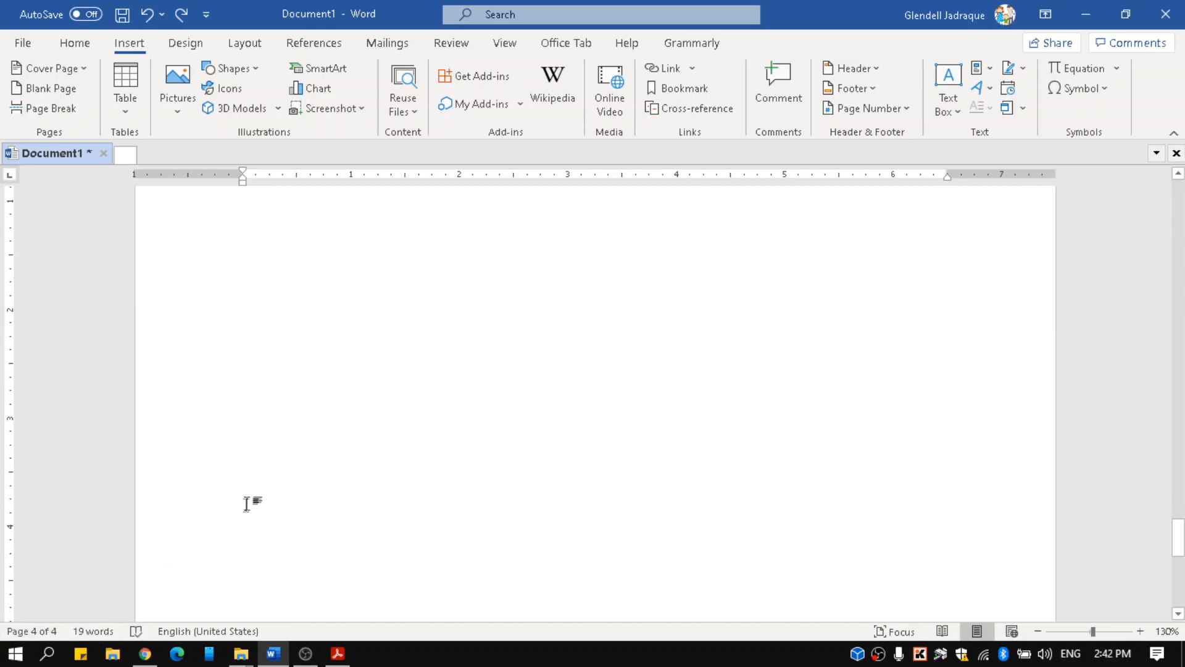
scroll(249, 500, up, 5)
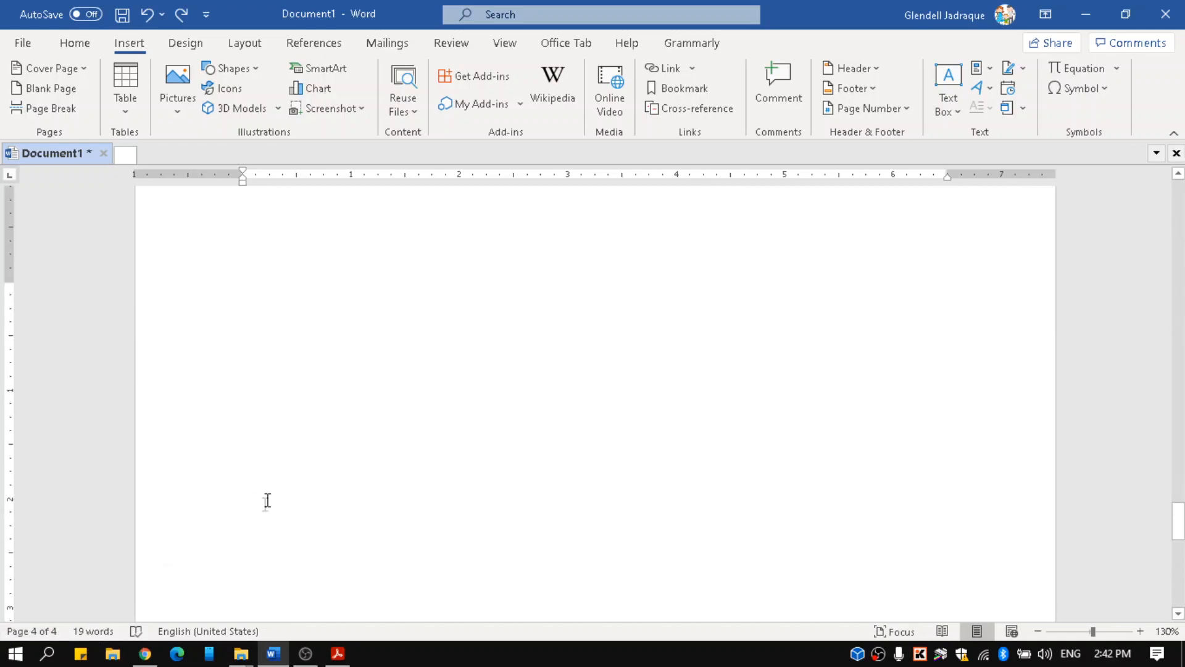
key(ctrl+Return)
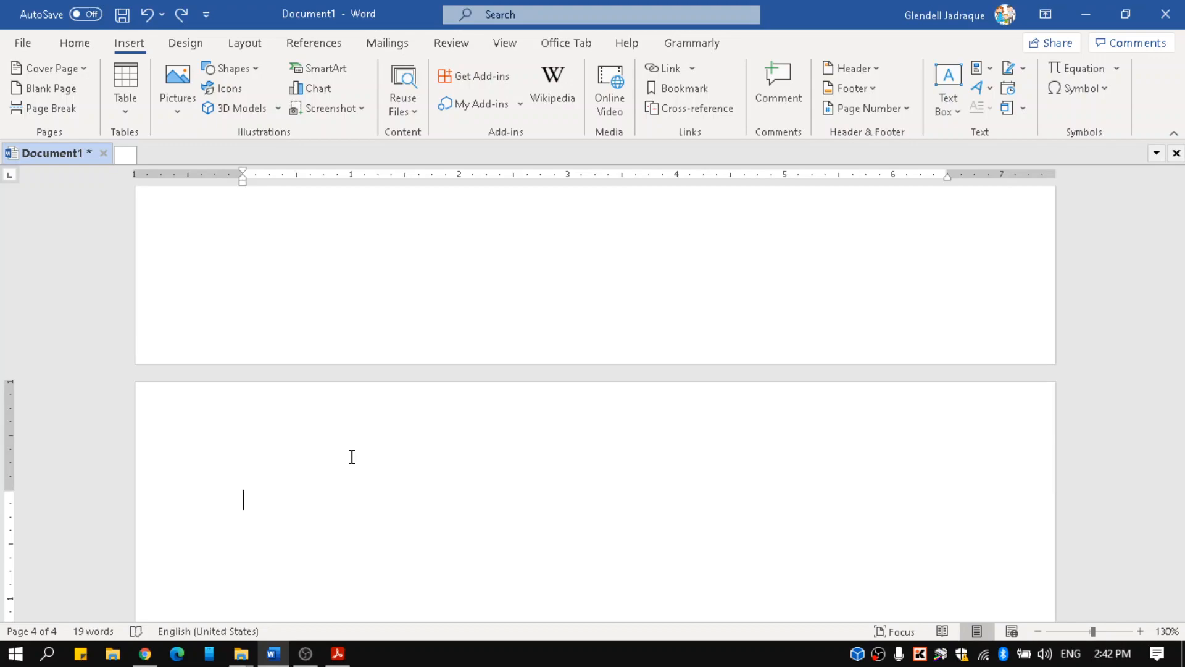
ctrl+scroll(323, 405, up, 2)
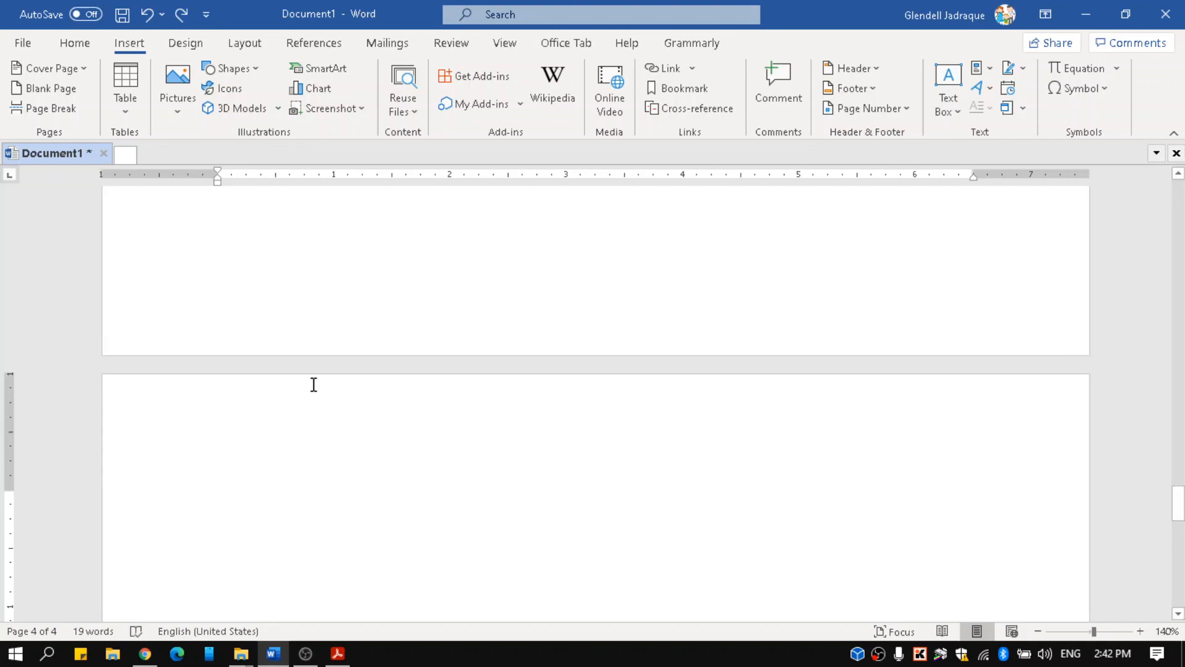
- Enter "Module 1" and "Computer Basics" on two separate lines at the start of page four
click(313, 383)
text(Module 1)
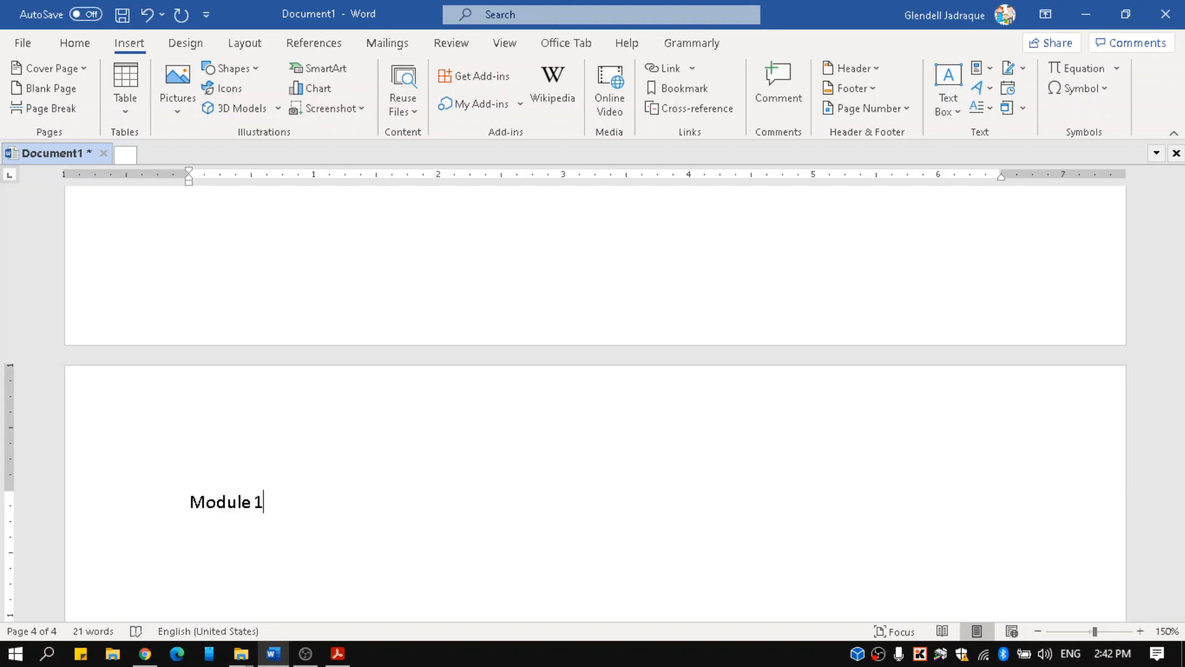
key(Return)
text(Computer)
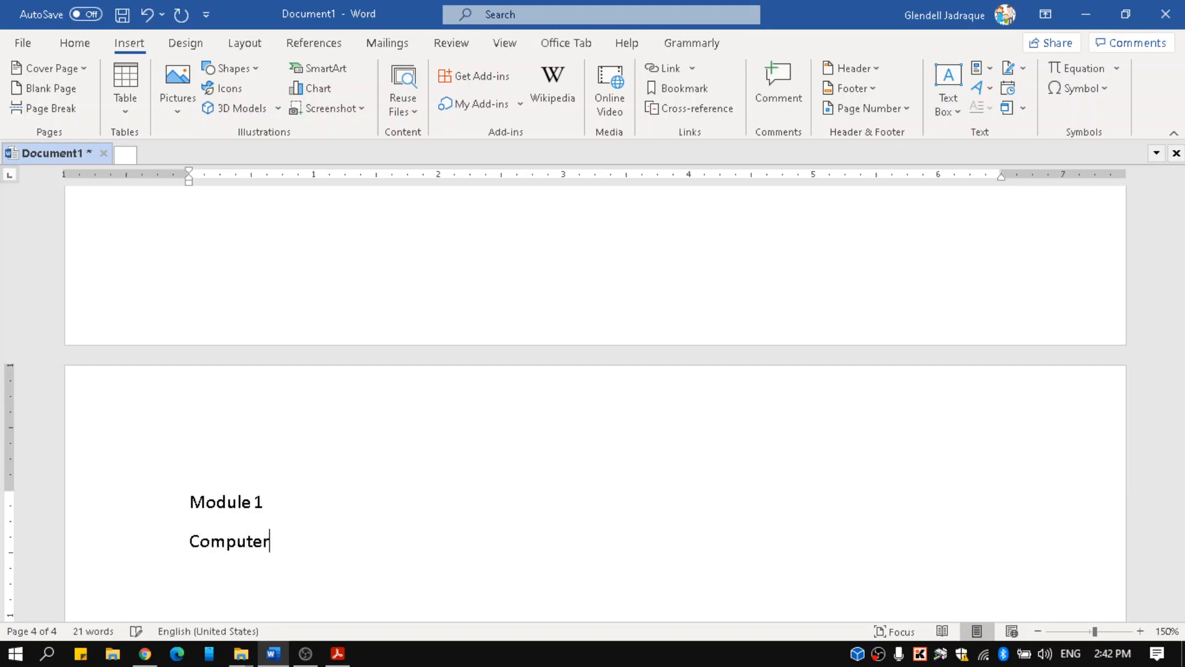
text( Basics)
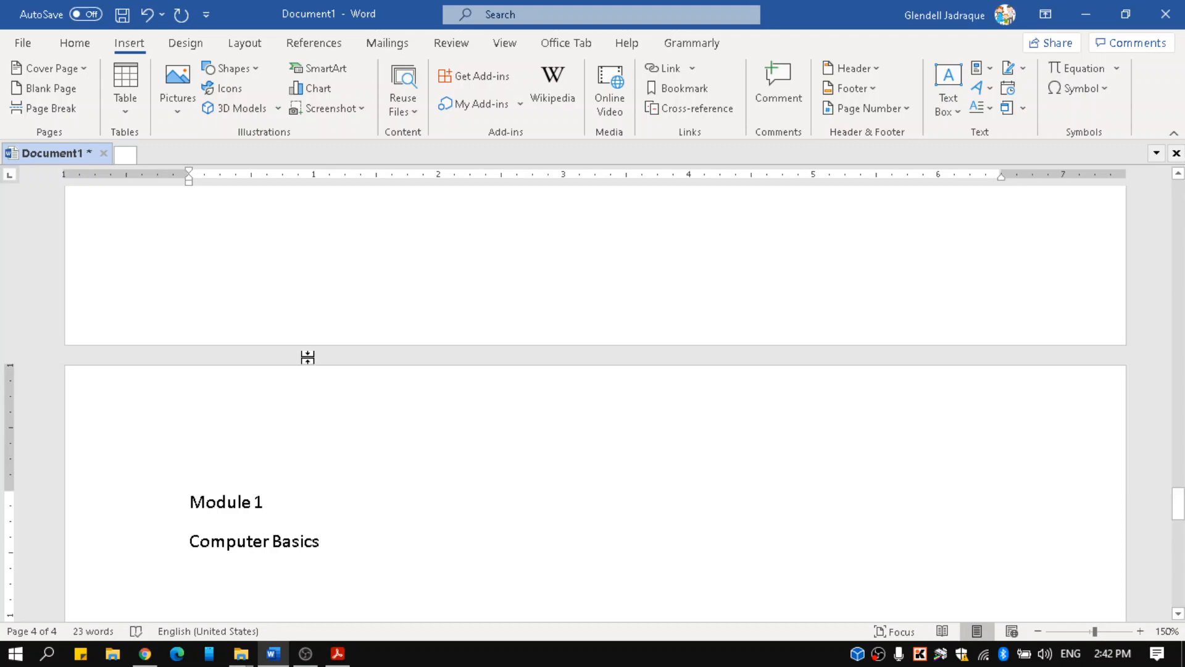
- Join the two lines into a single title line reading "Module 1 - Computer Basics"
click(78, 42)
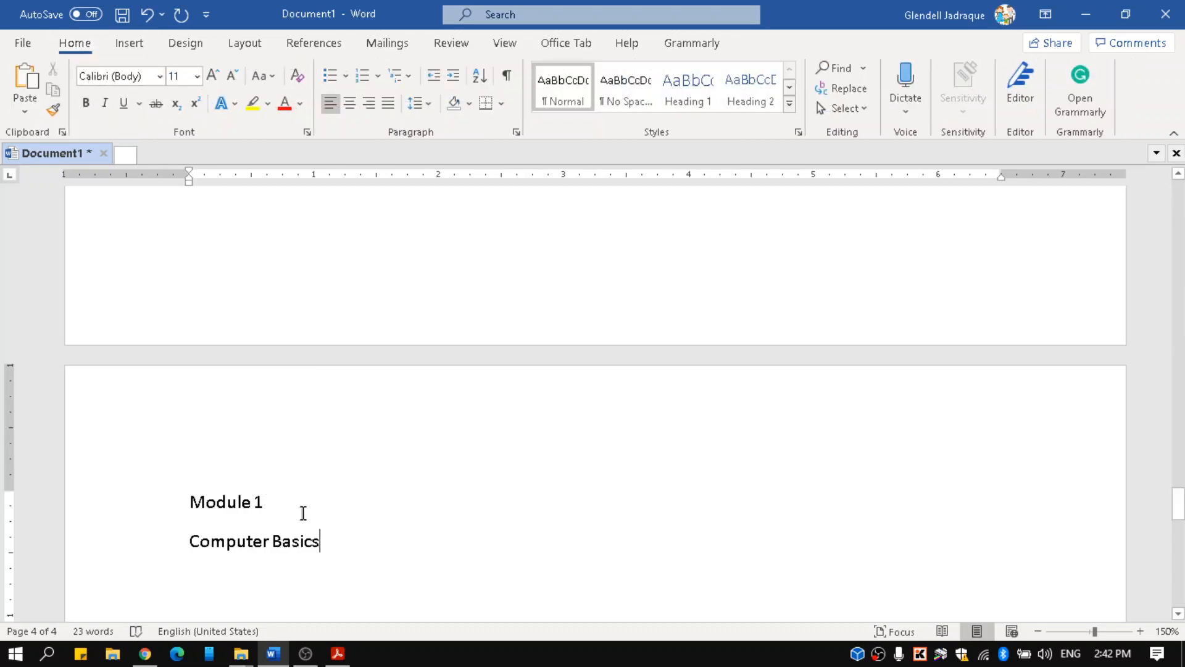
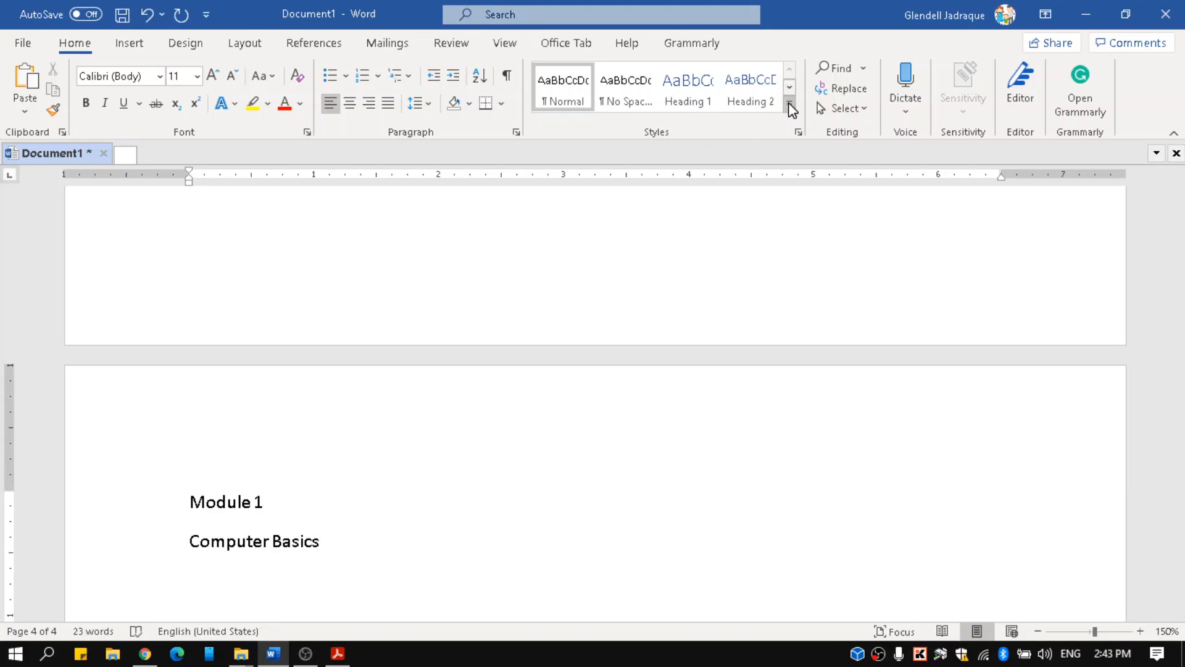
click(790, 108)
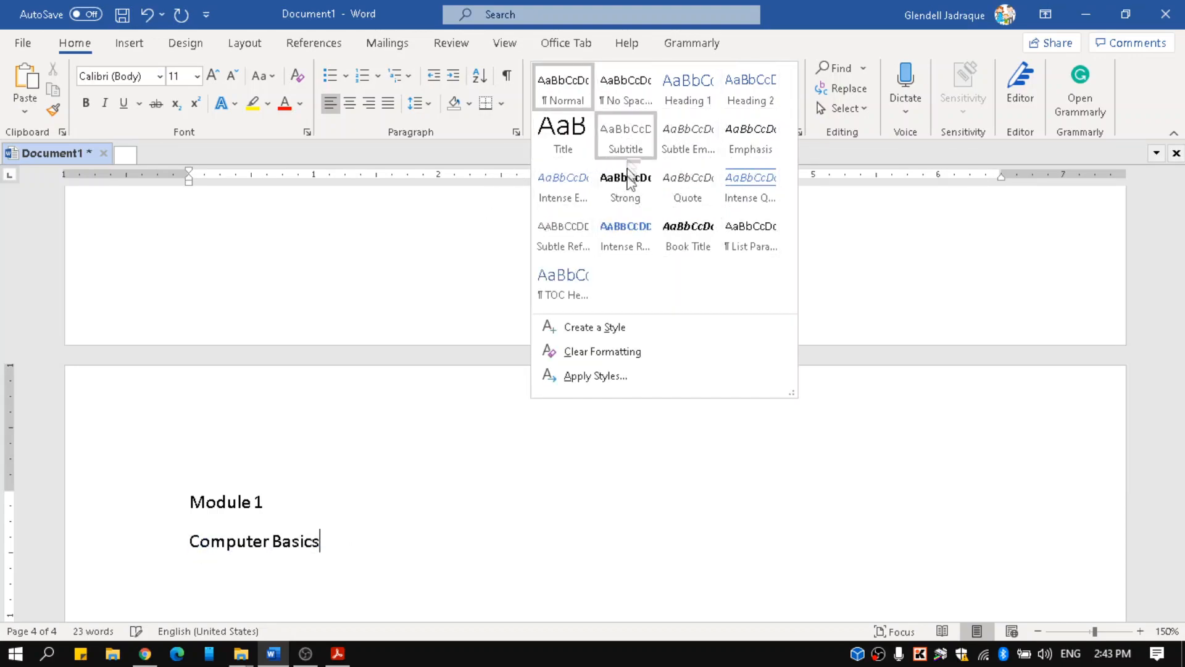
click(340, 503)
click(340, 503)
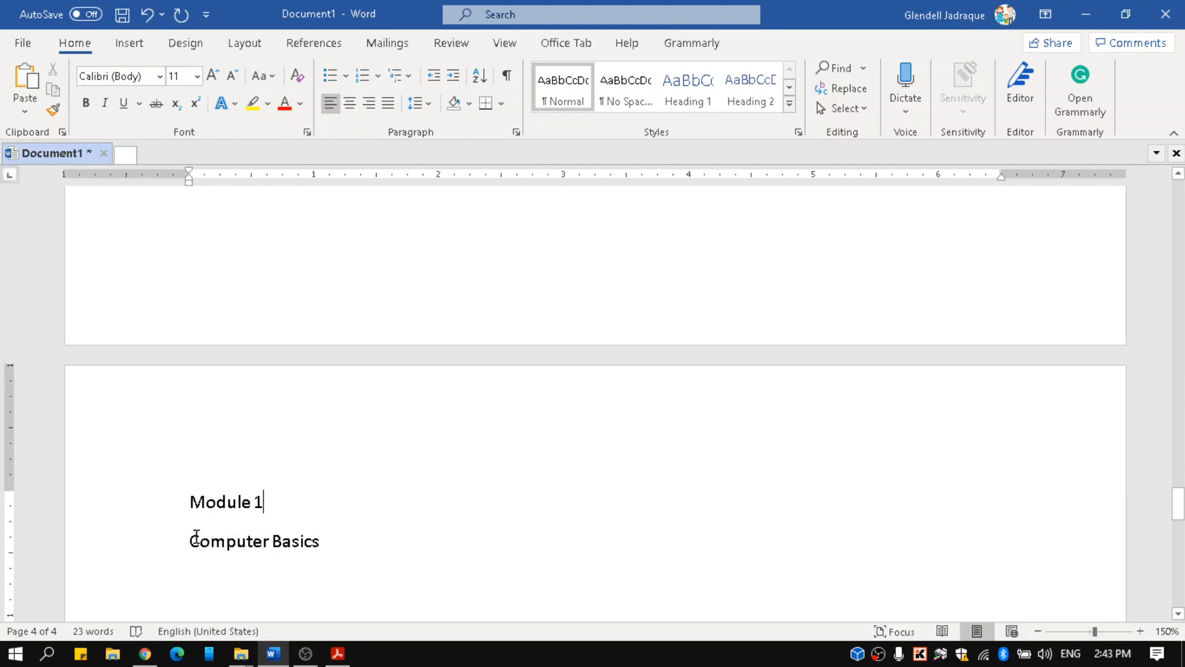
click(191, 538)
key(BackSpace)
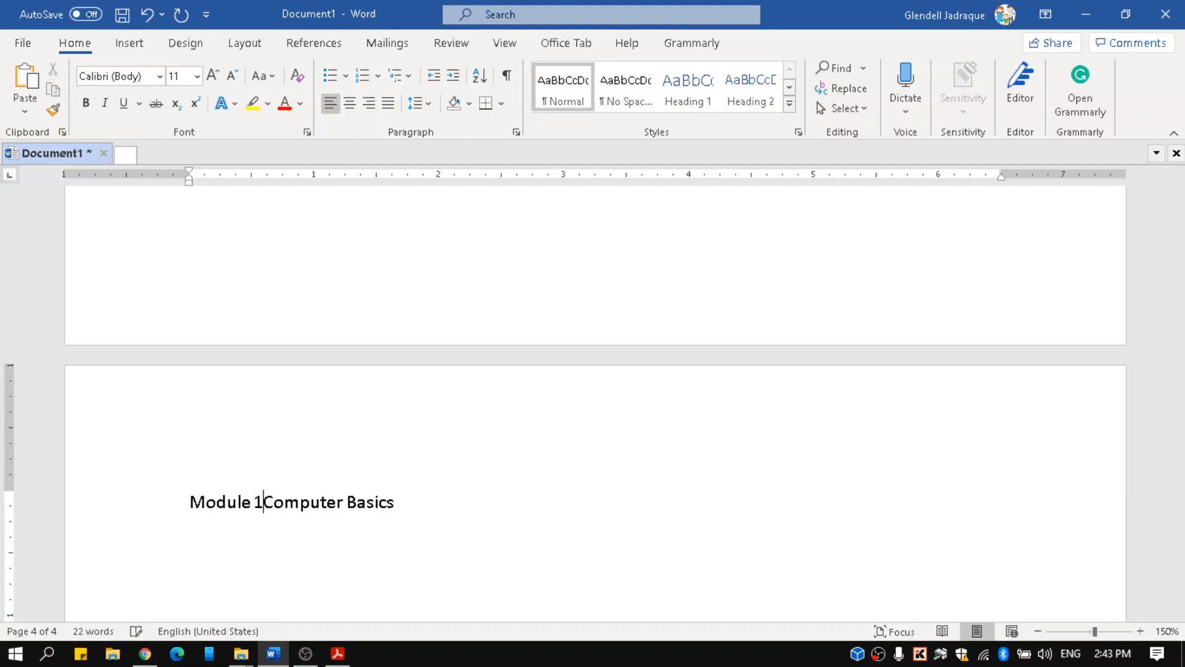
text(-)
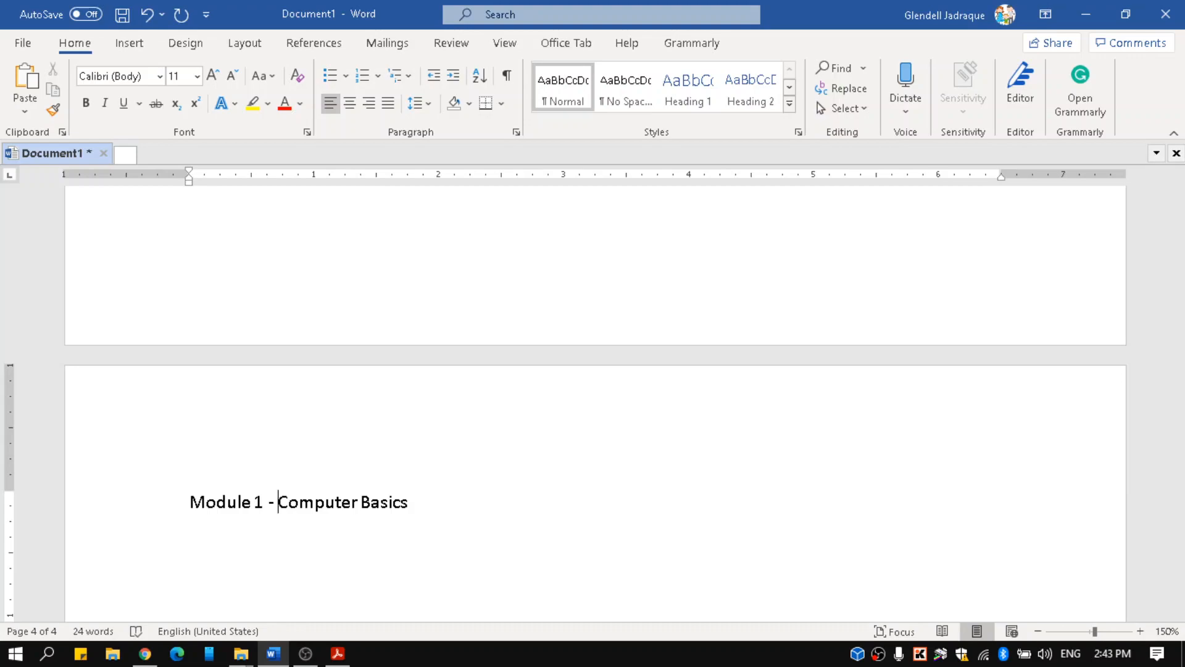
- Apply the Heading 1 style to the "Module 1 - Computer Basics" line
click(453, 493)
click(704, 109)
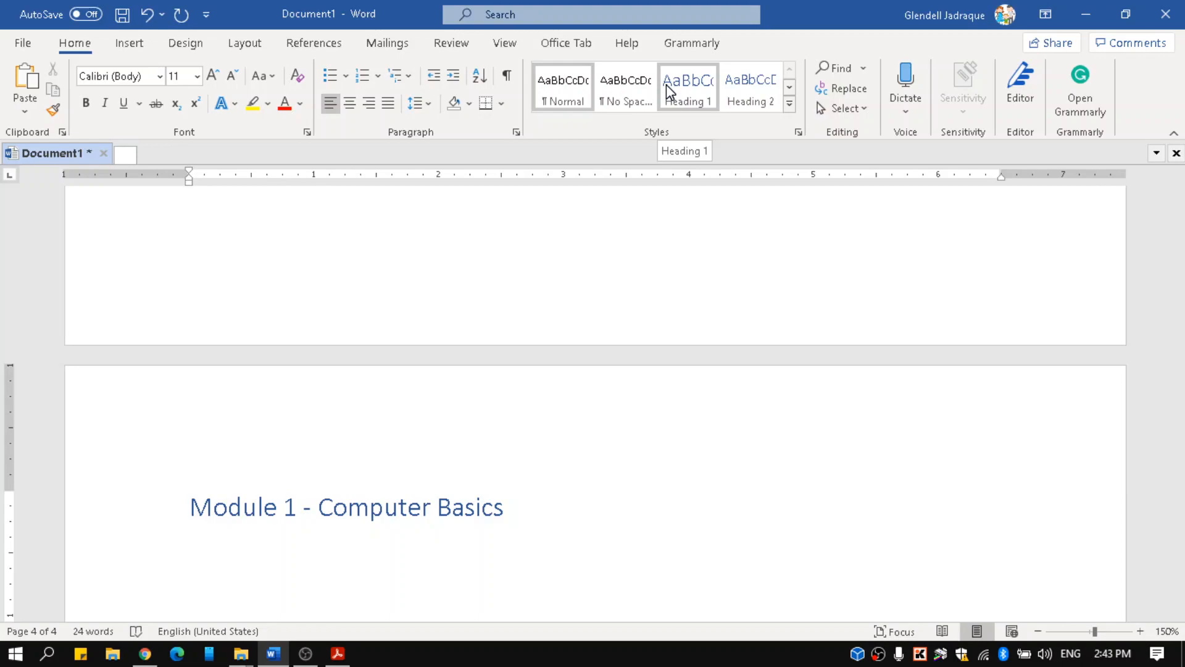
right_click(665, 84)
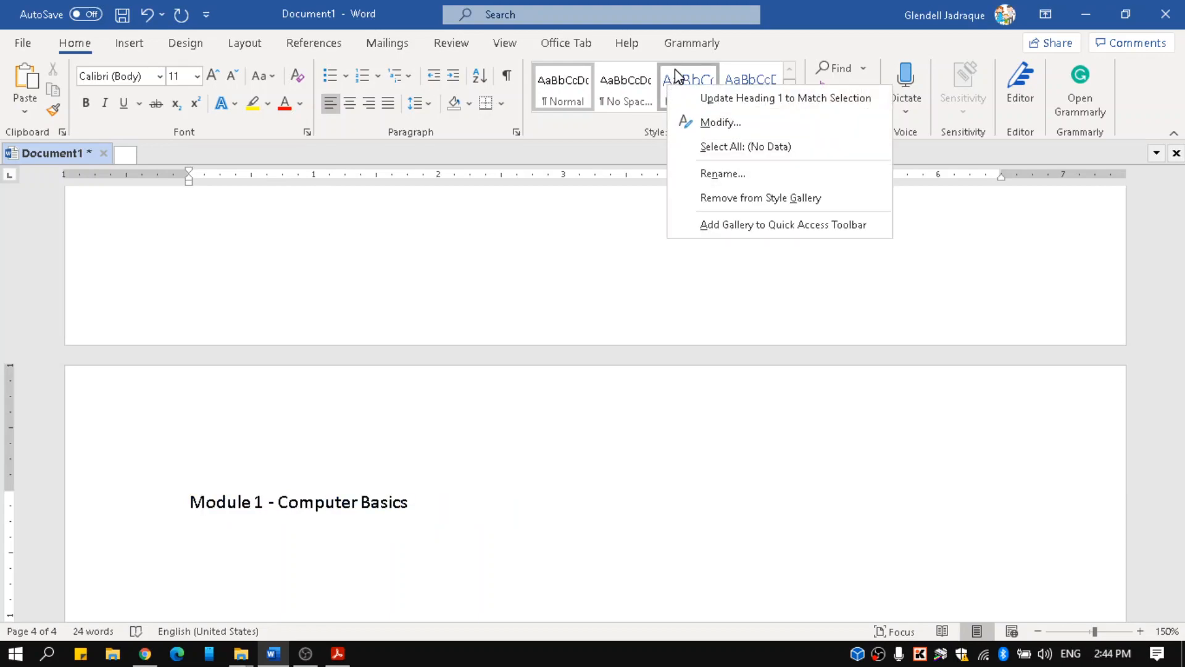
click(676, 71)
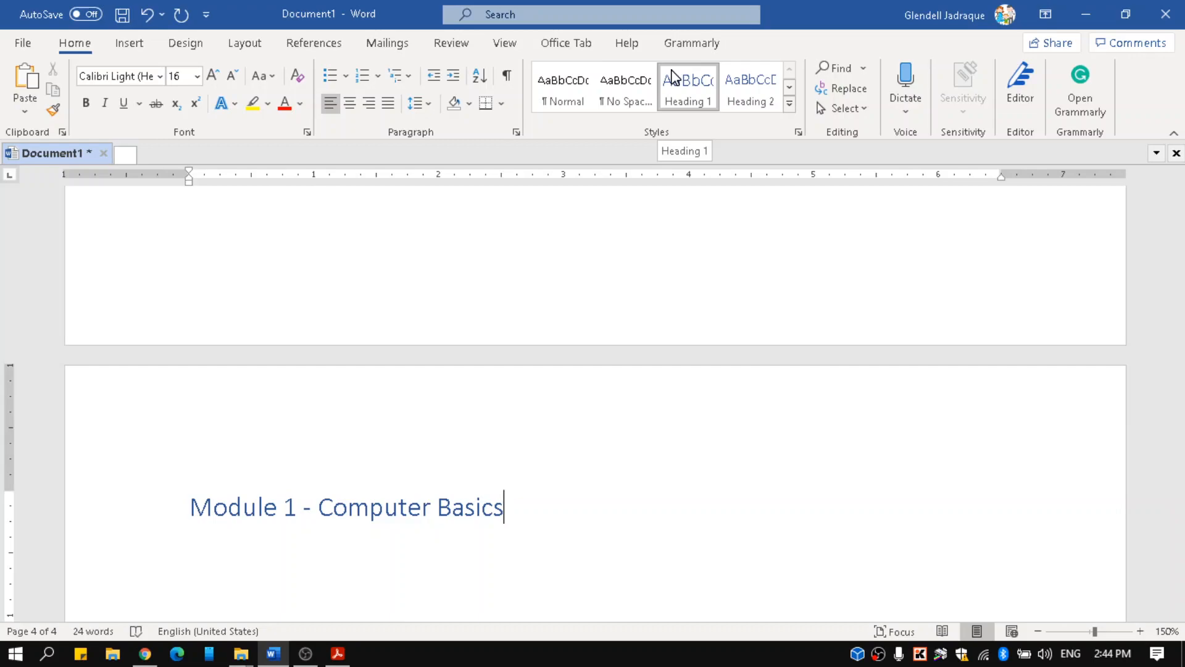
- Modify the Heading 1 style to use bold Arial text in the Gold, Accent 4 color
right_click(697, 101)
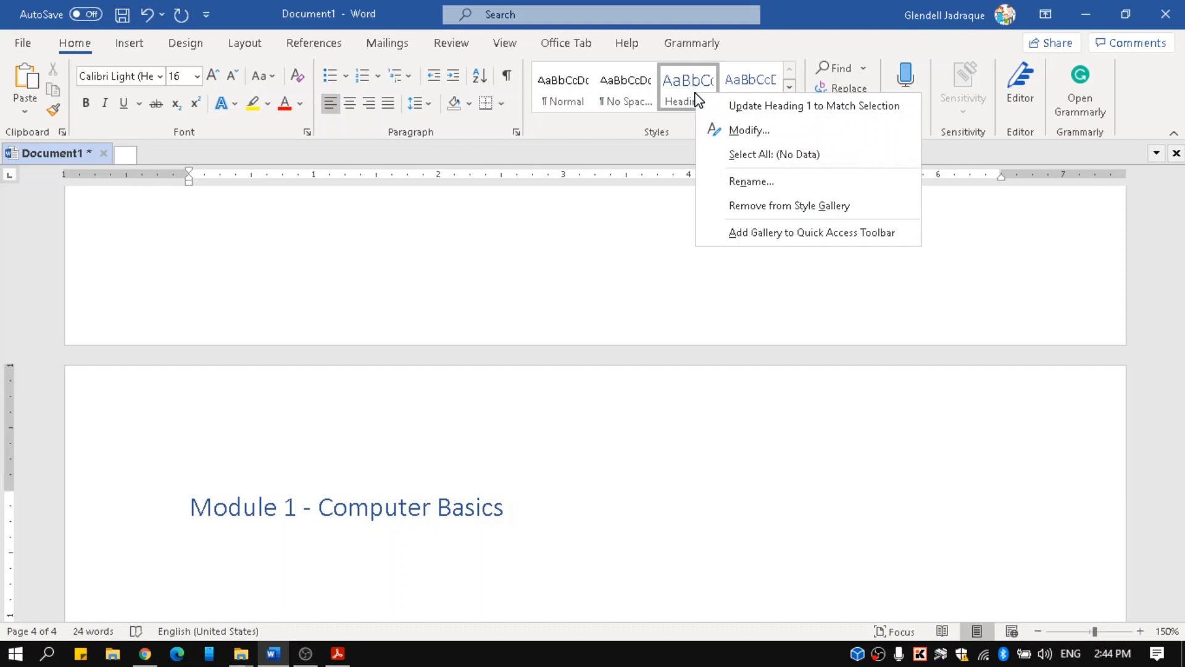
click(731, 132)
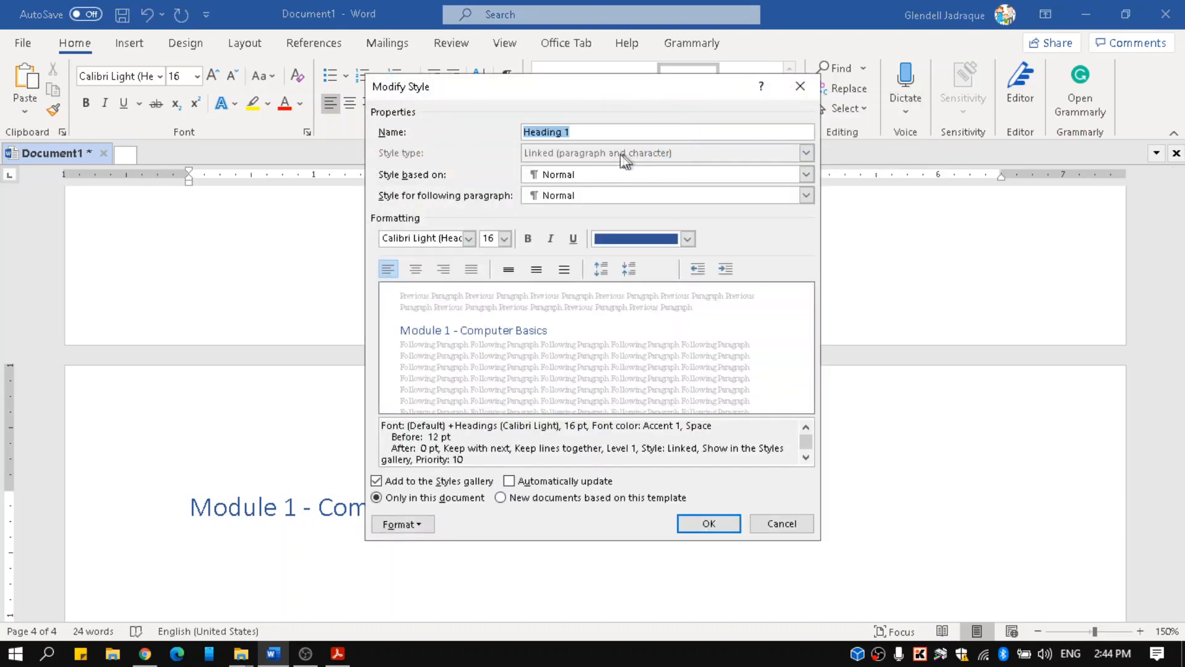
drag(571, 95, 685, 118)
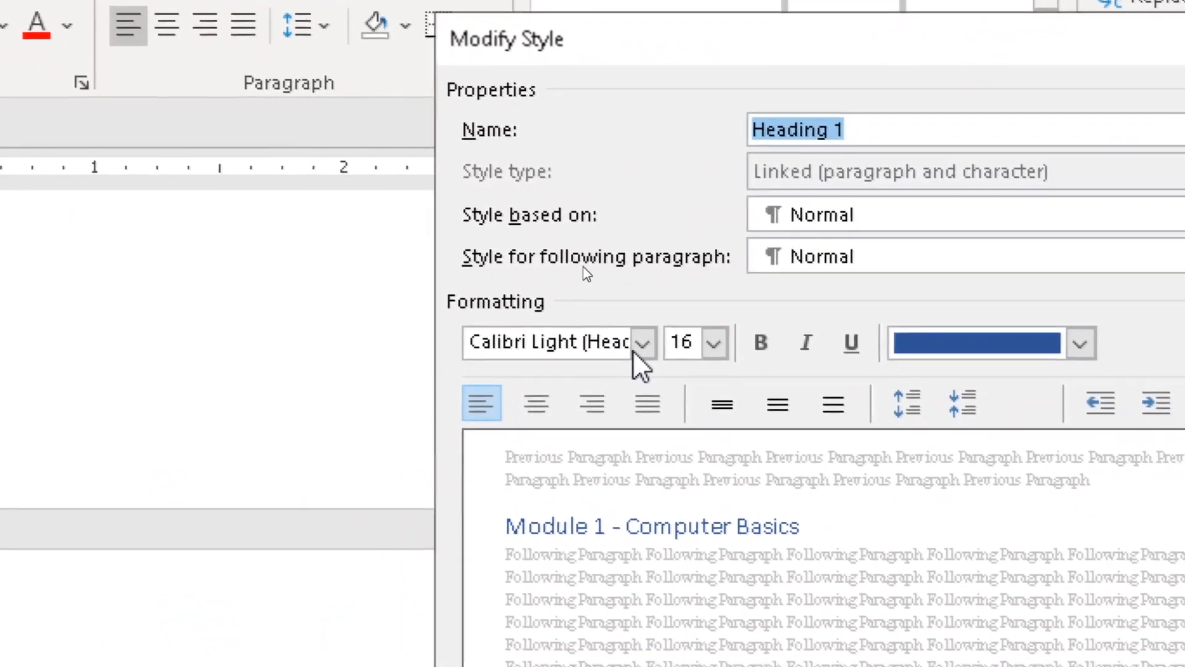
click(643, 342)
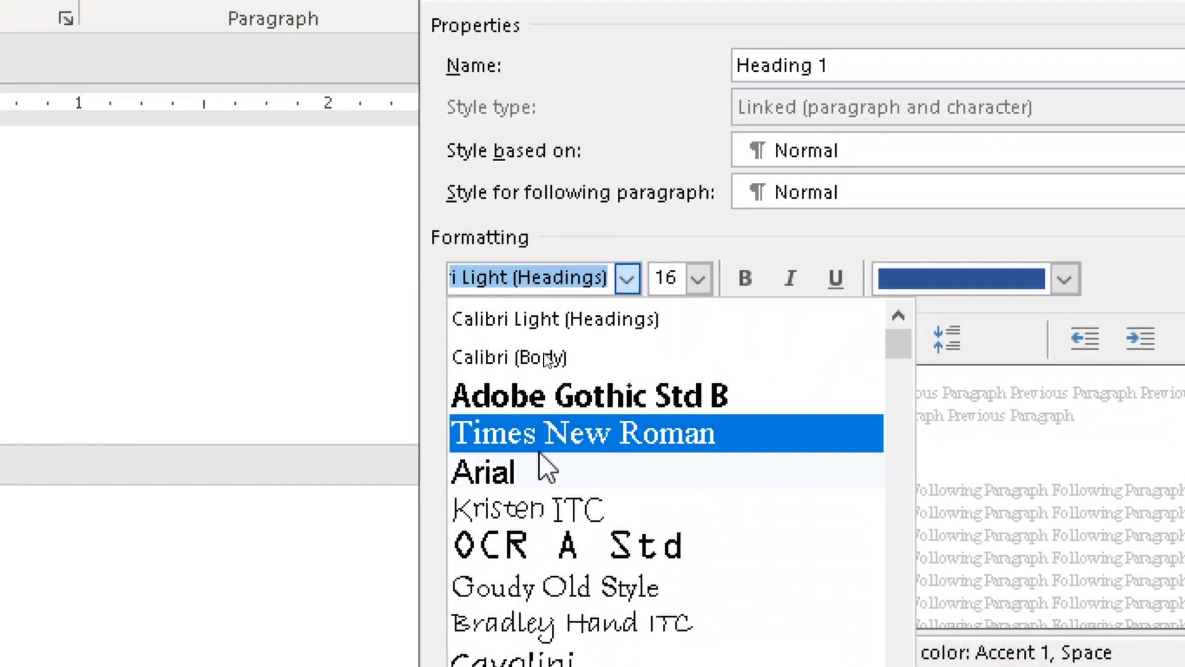
click(506, 518)
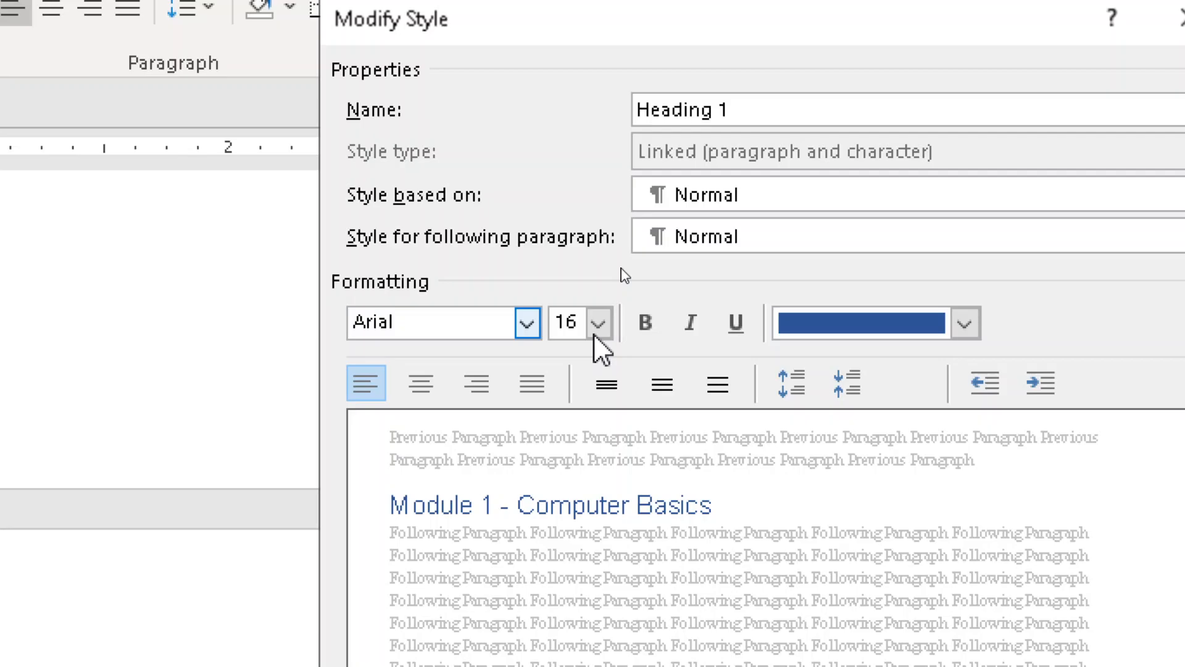
click(645, 324)
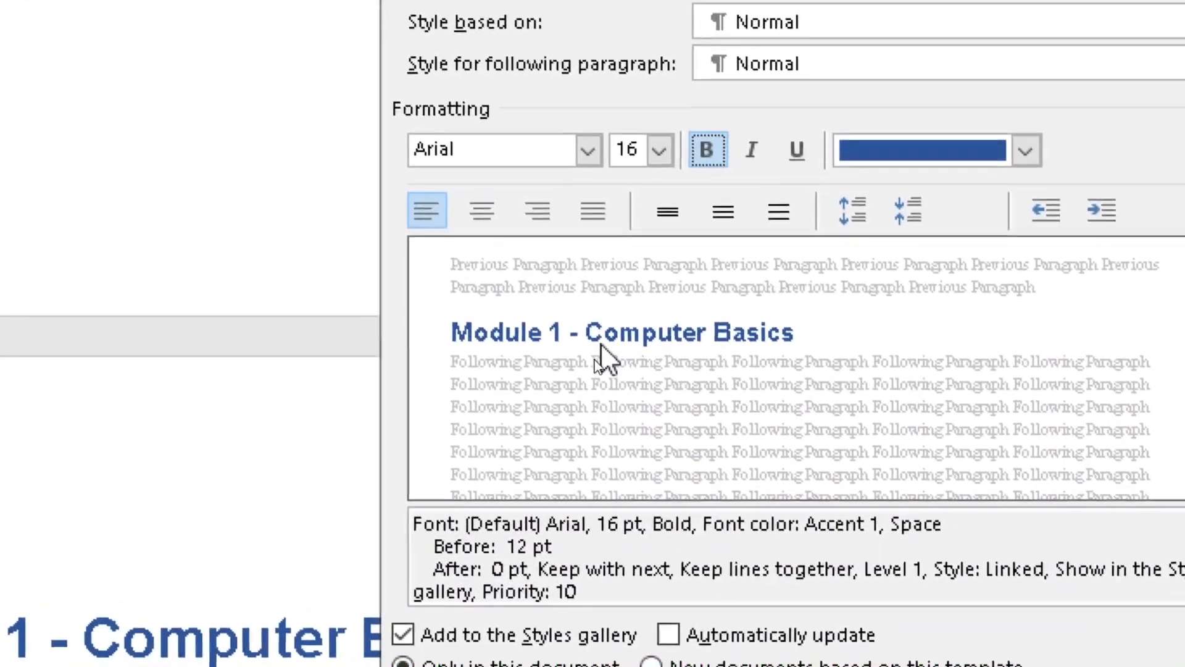
click(851, 155)
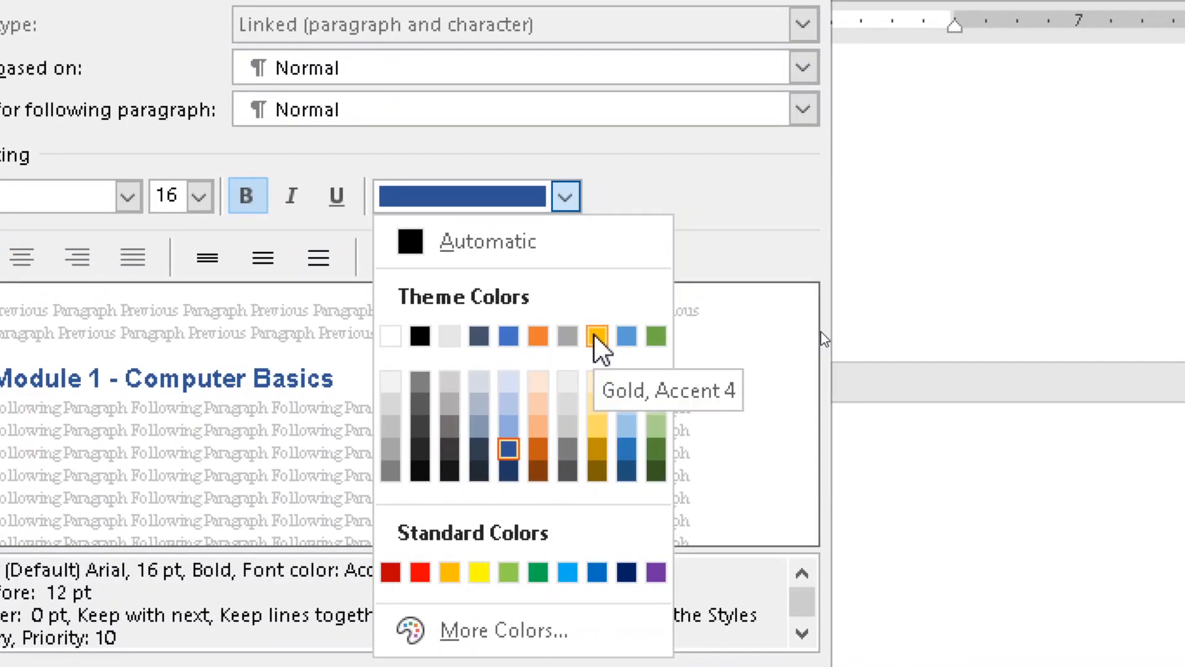
click(597, 335)
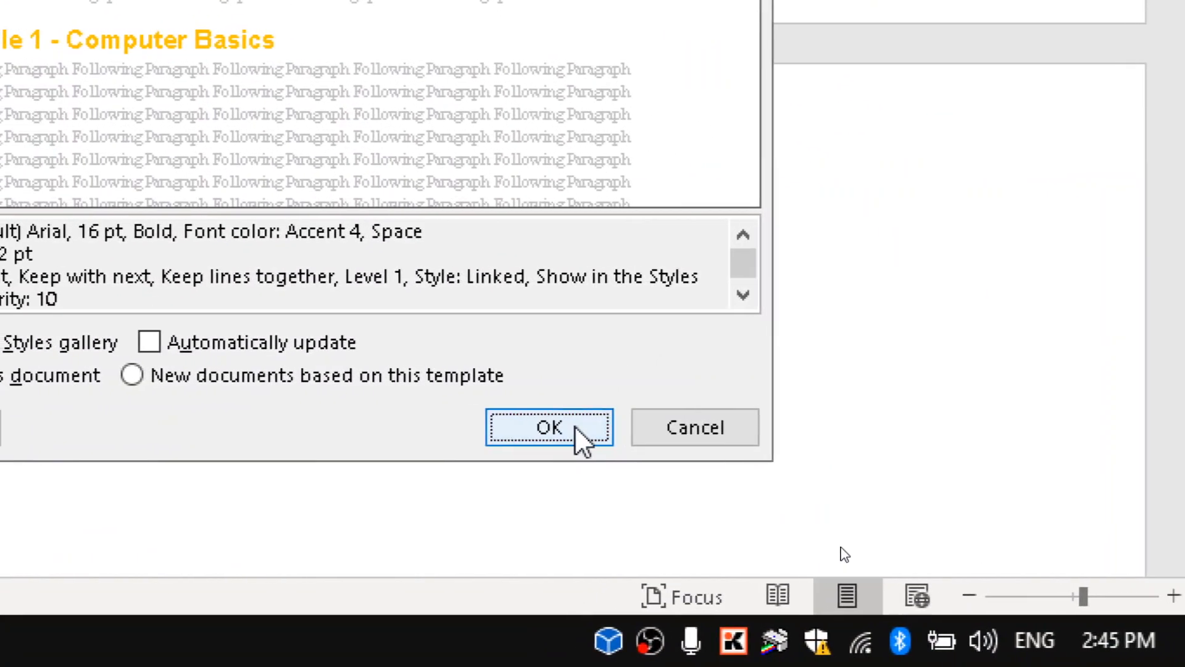
click(563, 447)
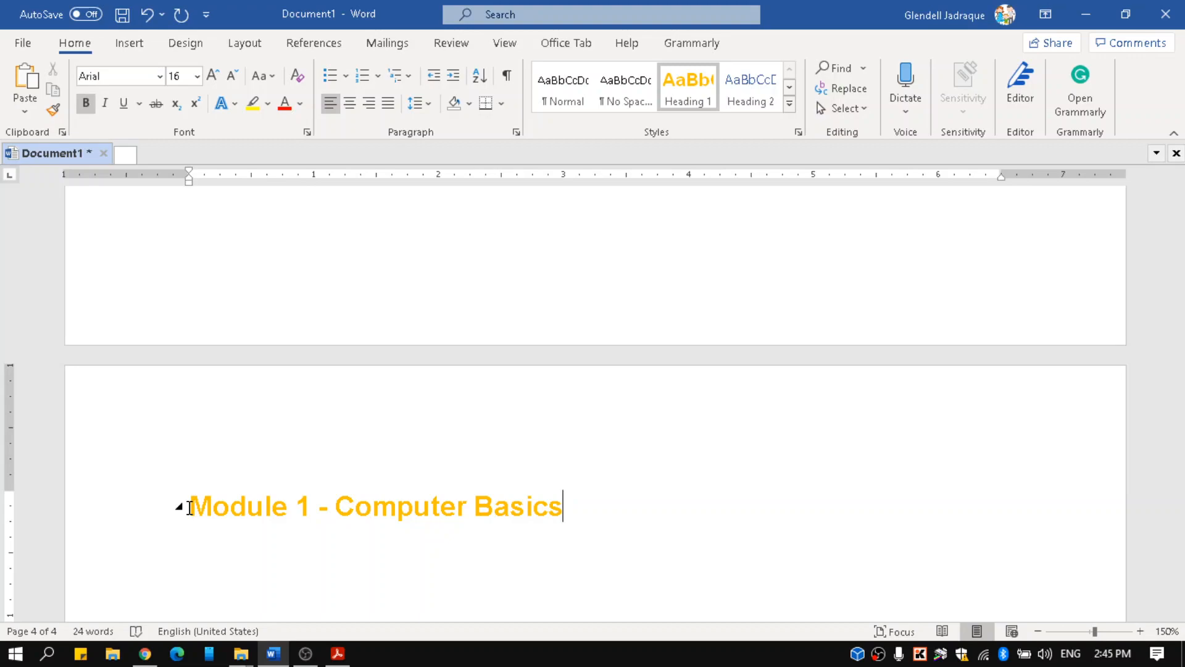
- Update the table of contents on page three to include the Module 1 heading
scroll(188, 508, up, 4)
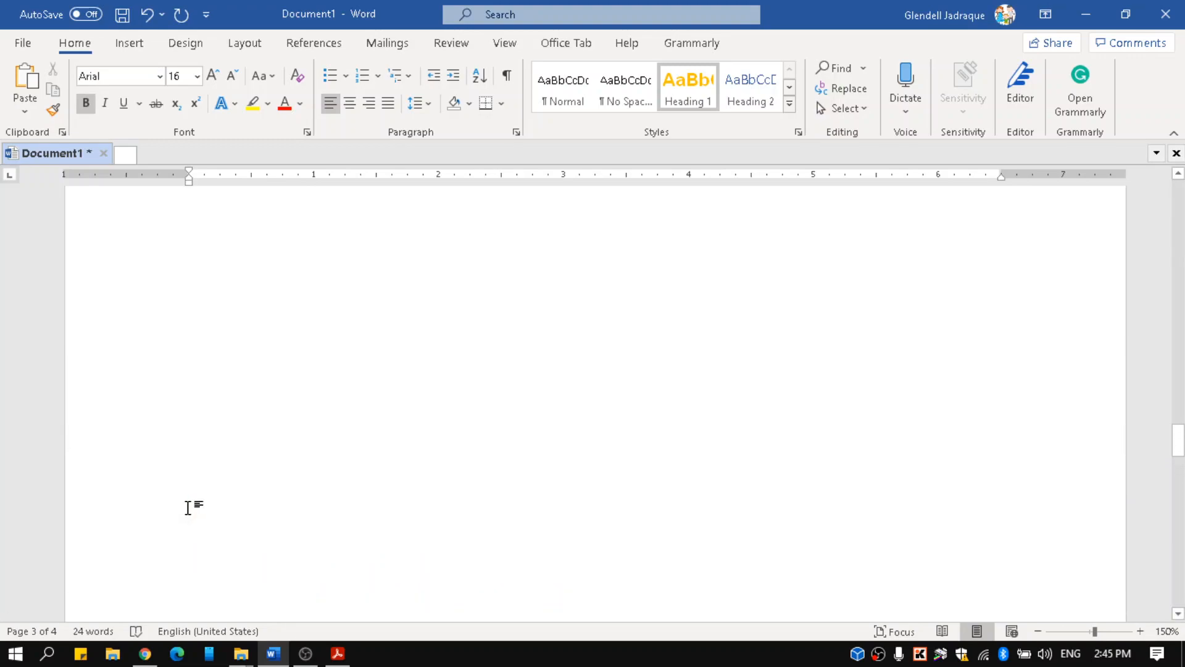
scroll(188, 507, up, 3)
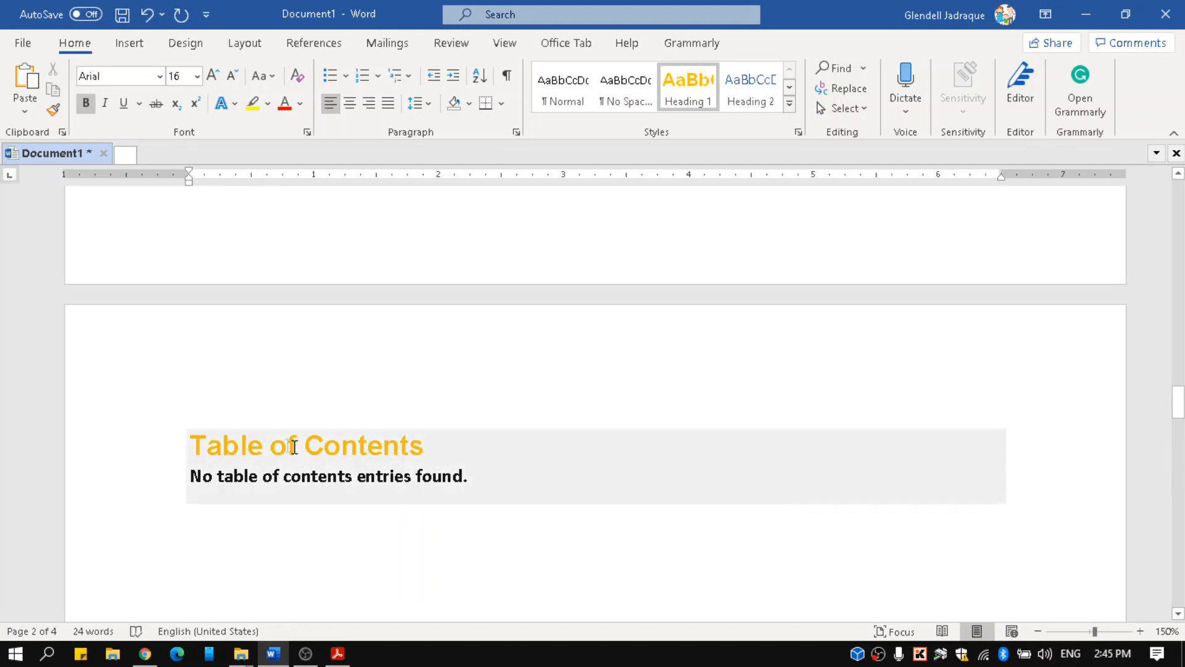
click(488, 474)
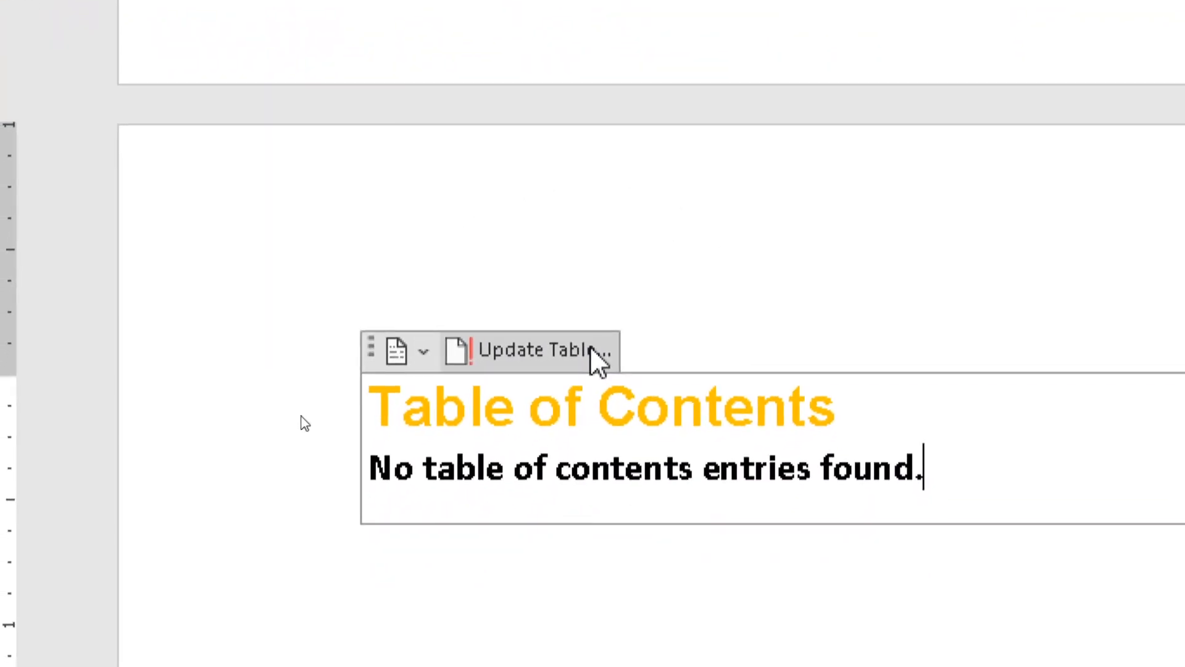
click(598, 460)
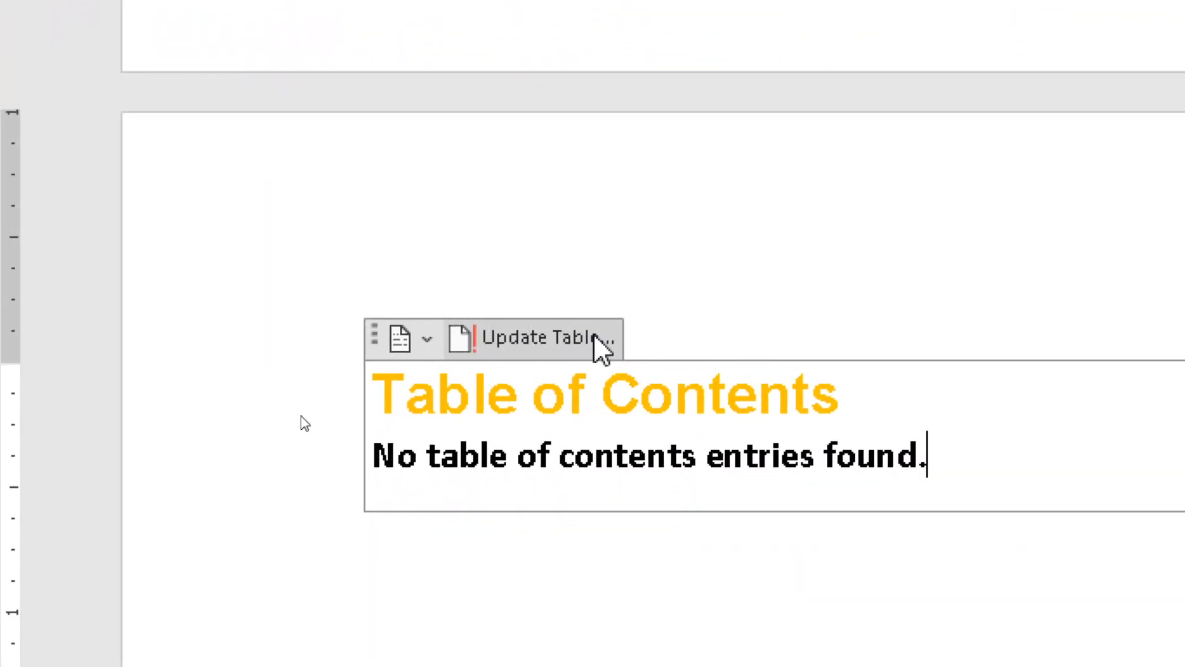
click(602, 349)
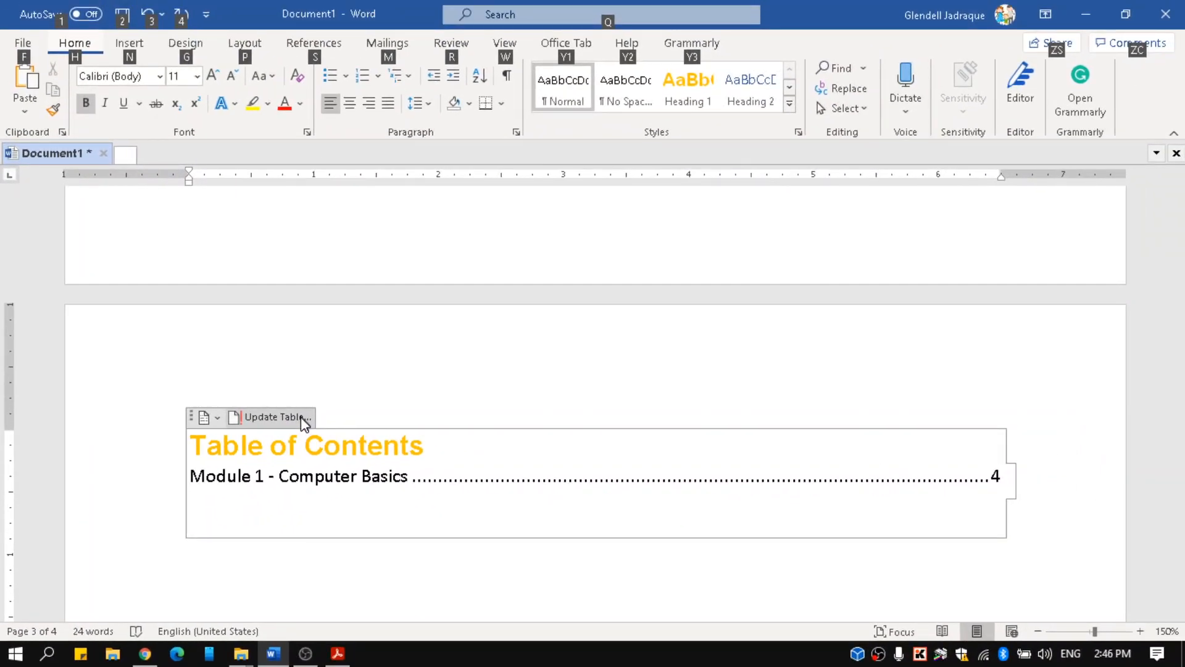
- Refresh the table of contents once more, choosing to update the entire table
click(313, 448)
click(287, 416)
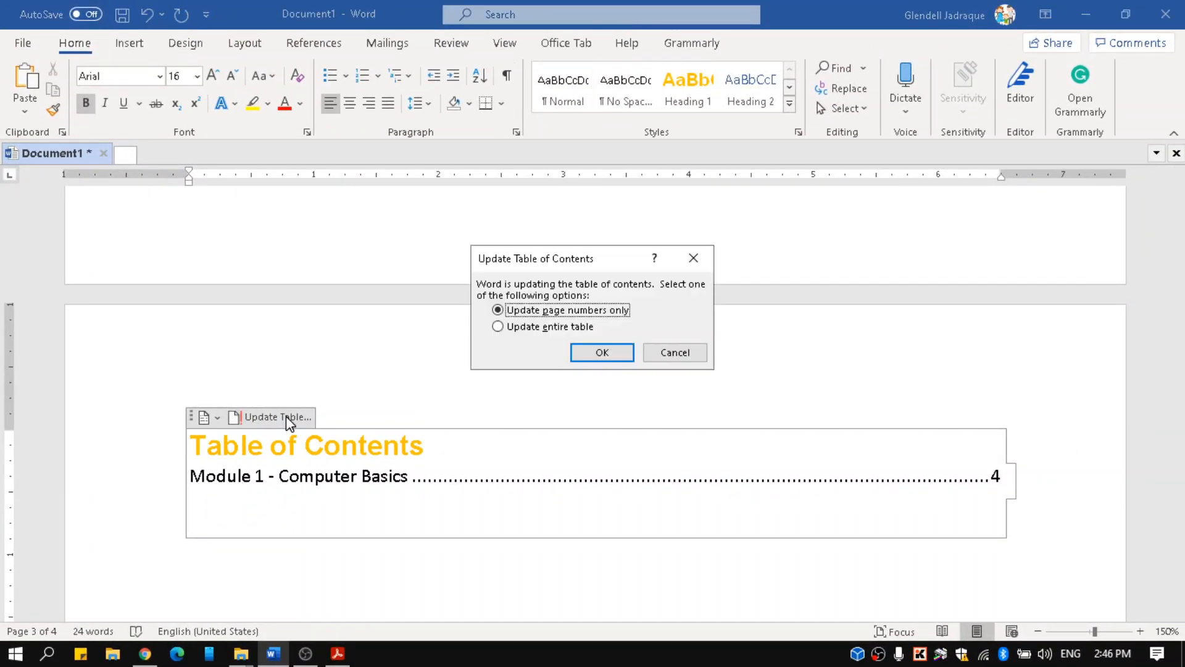
click(538, 327)
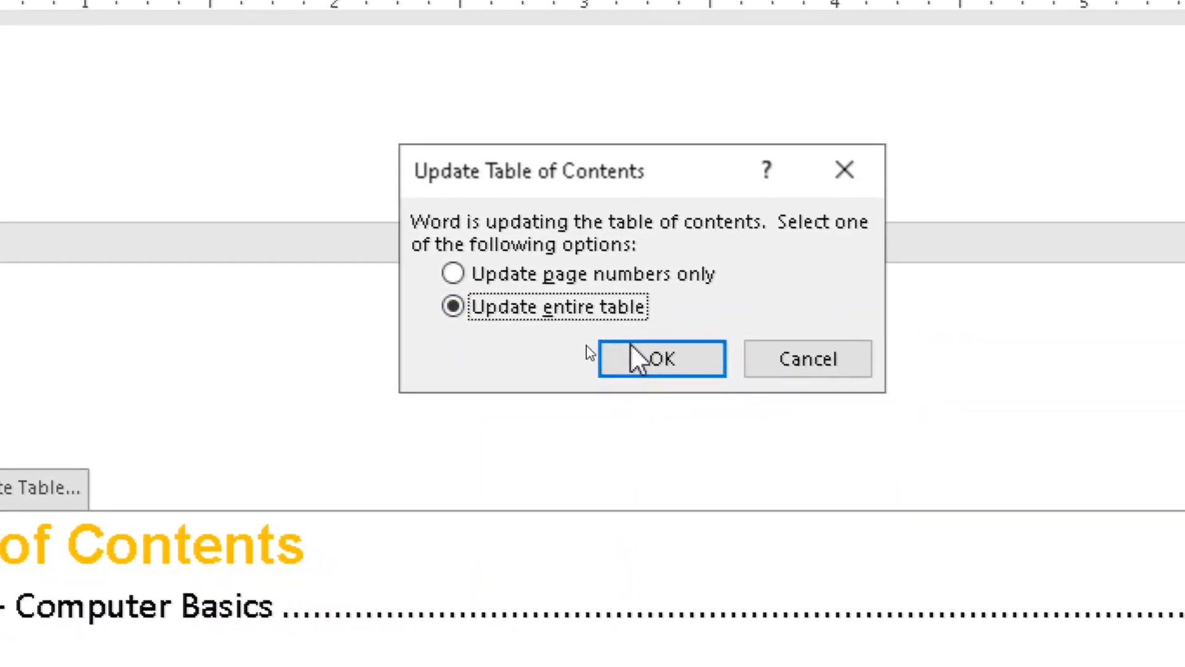
click(670, 374)
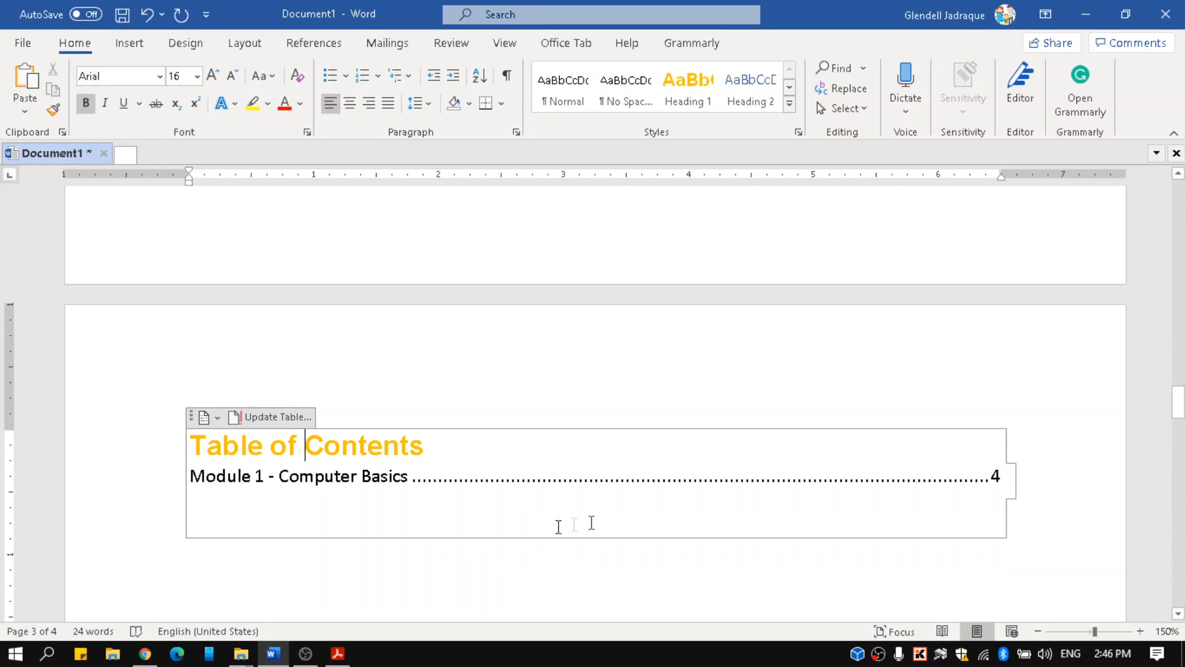
- Compare the table of contents entry with the heading on page four, and follow the entry's link to the Module 1 heading
scroll(985, 482, down, 10)
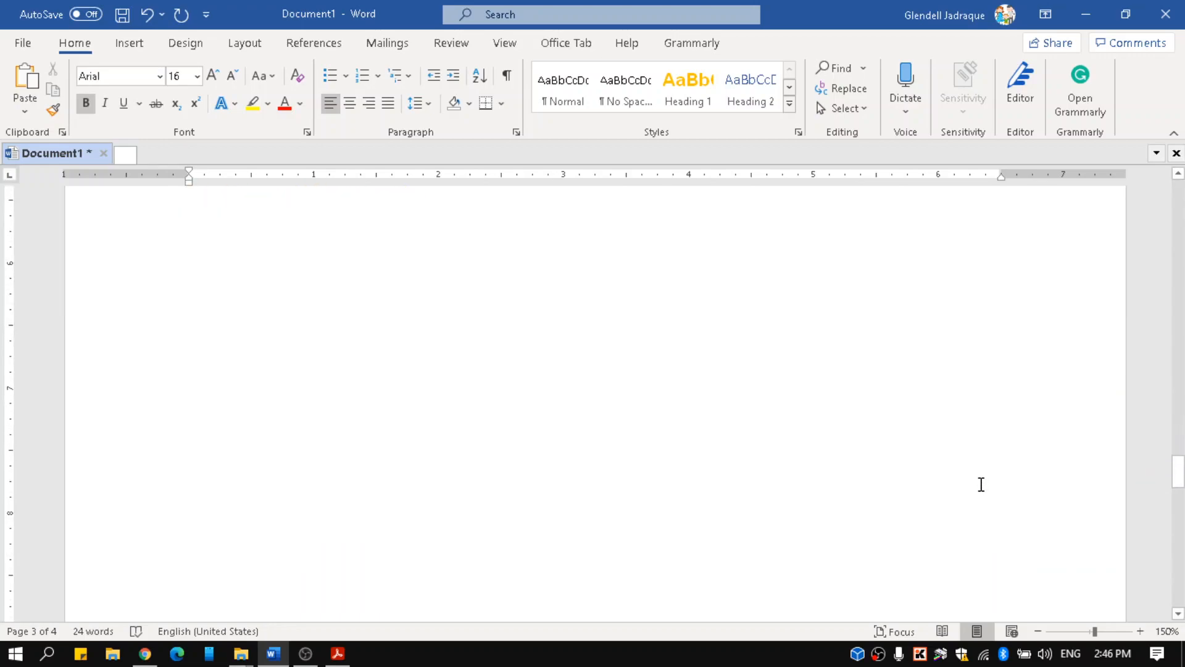
scroll(970, 483, up, 8)
scroll(910, 492, down, 5)
click(820, 459)
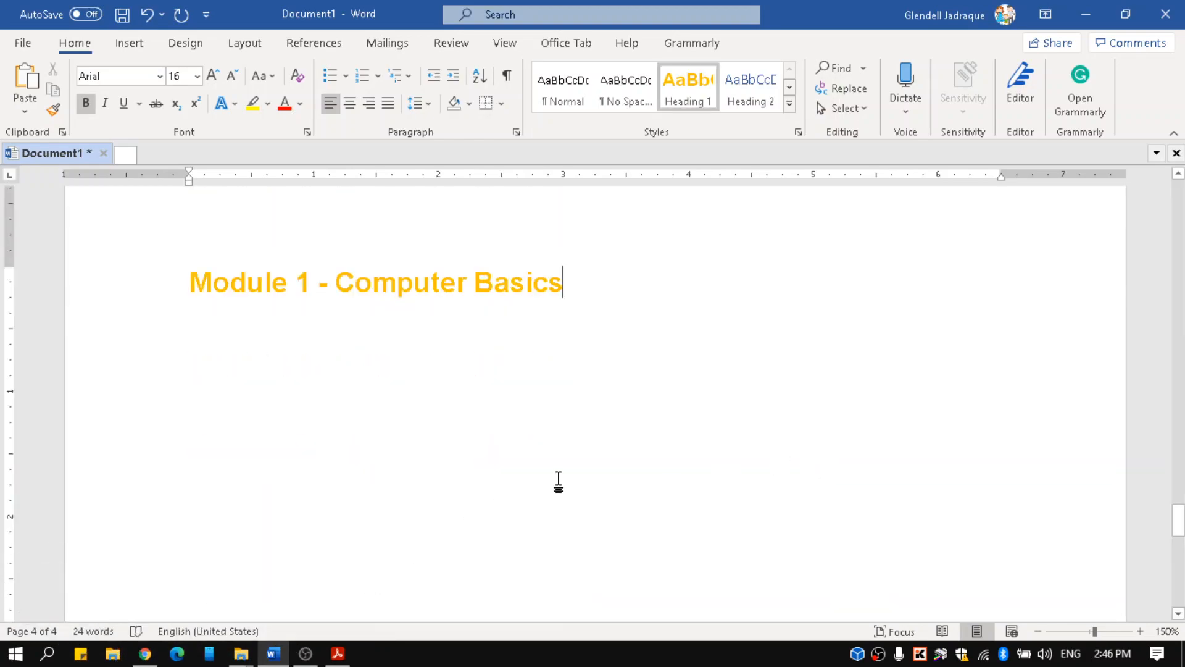
scroll(558, 481, up, 10)
scroll(559, 479, down, 1)
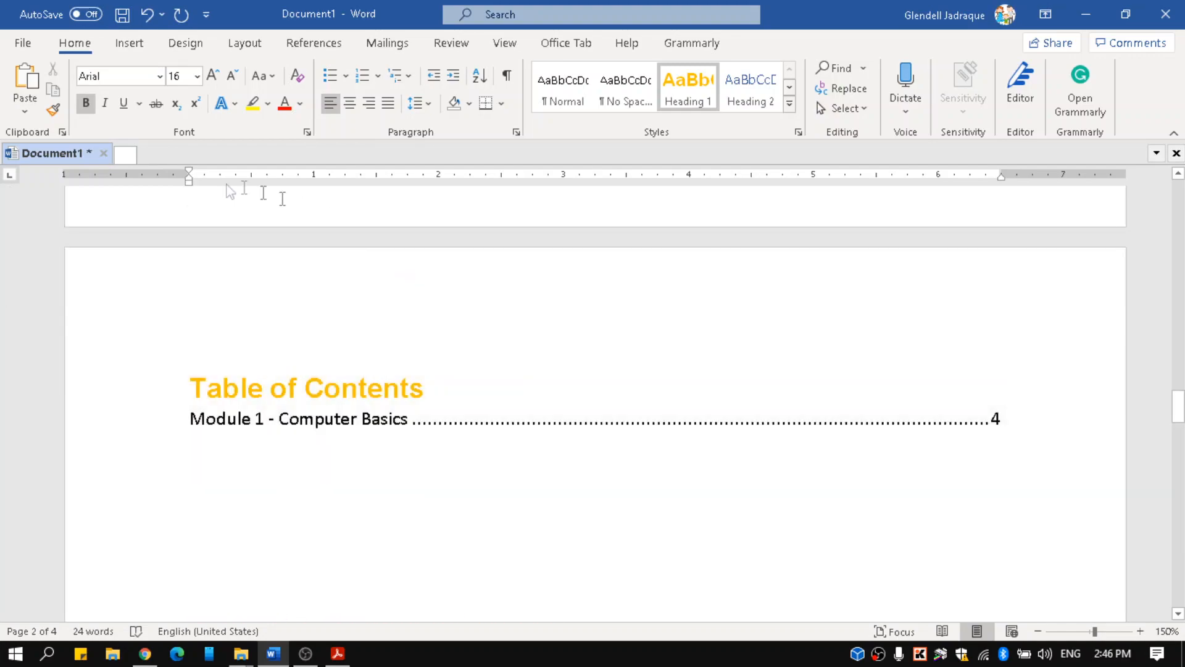
ctrl+click(514, 422)
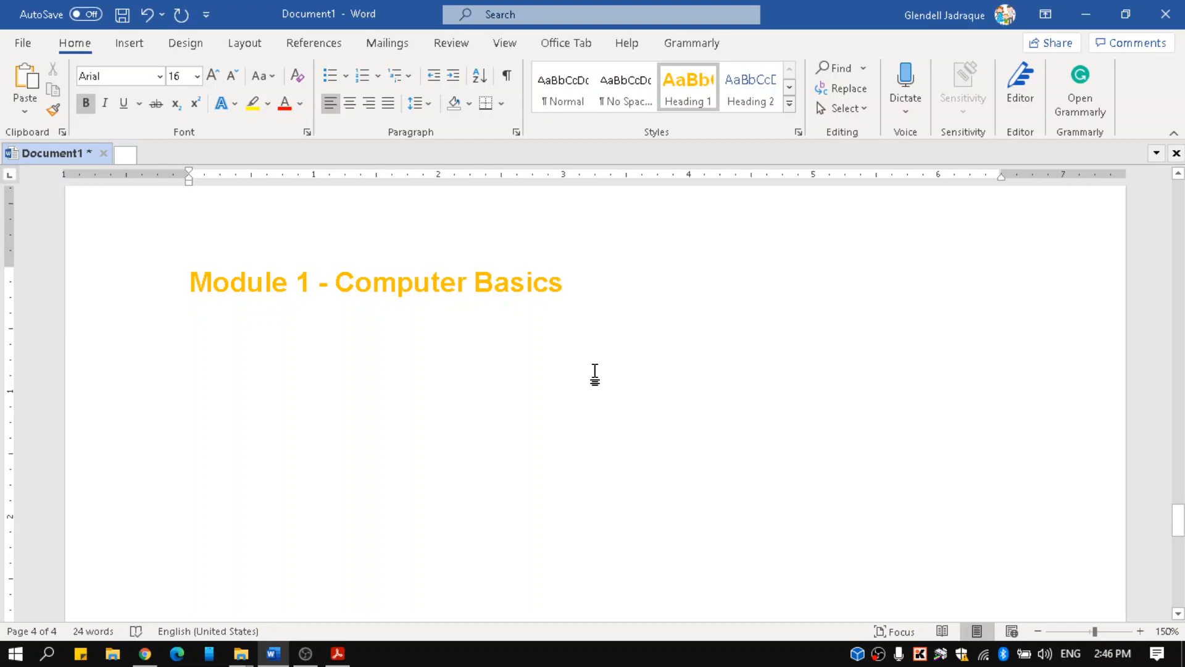
- Add the lines Lesson 1, Lesson 2, Lesson 3 and Lesson 4 under the Module 1 heading, leaving a blank line above Lesson 1
key(Return)
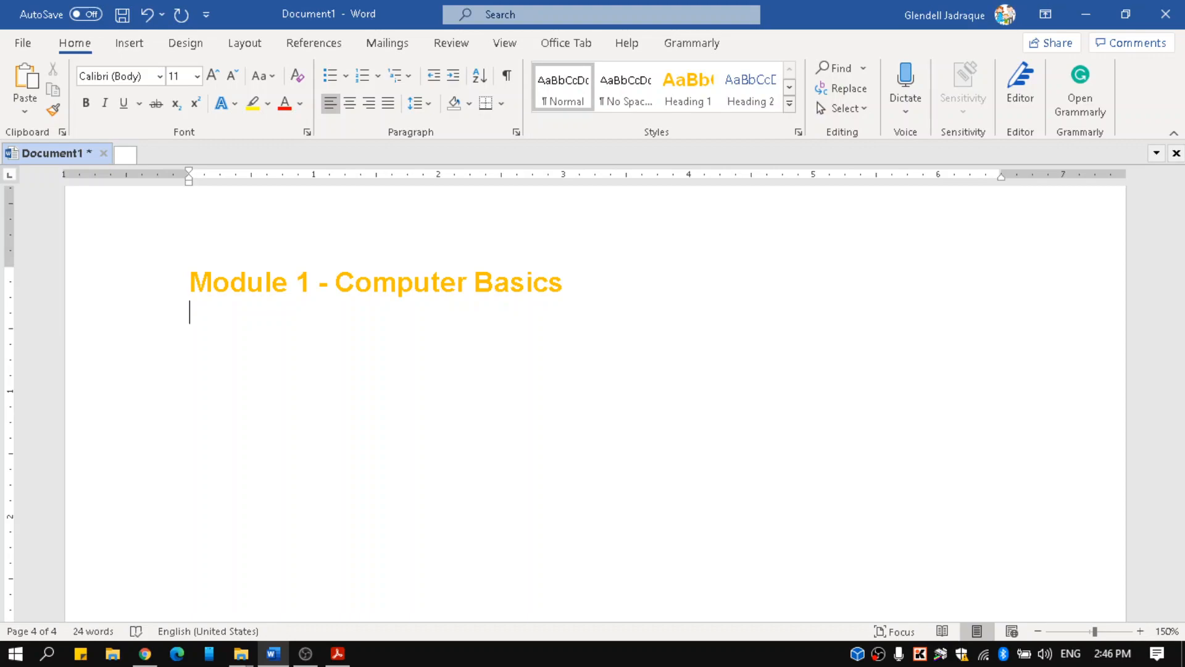
text(Lesson 1)
key(Return)
text(Lesson)
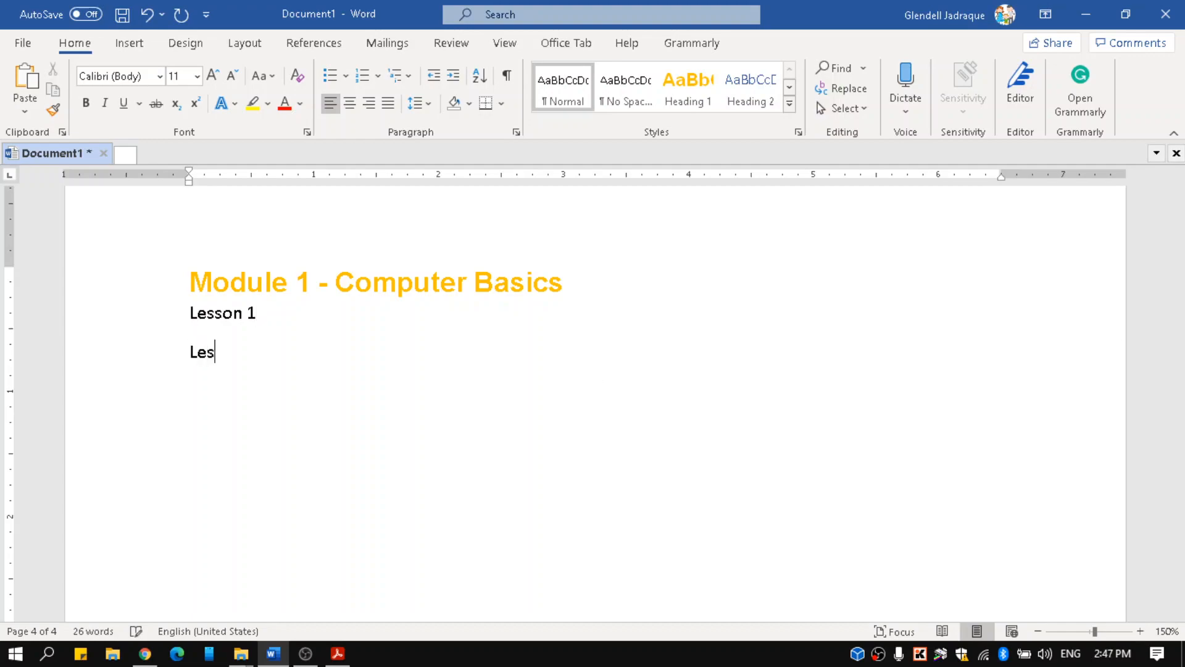
text( 2)
key(Return)
text(Lesson 3)
key(Return)
text(Less on)
key(BackSpace)
key(BackSpace)
key(BackSpace)
text(on)
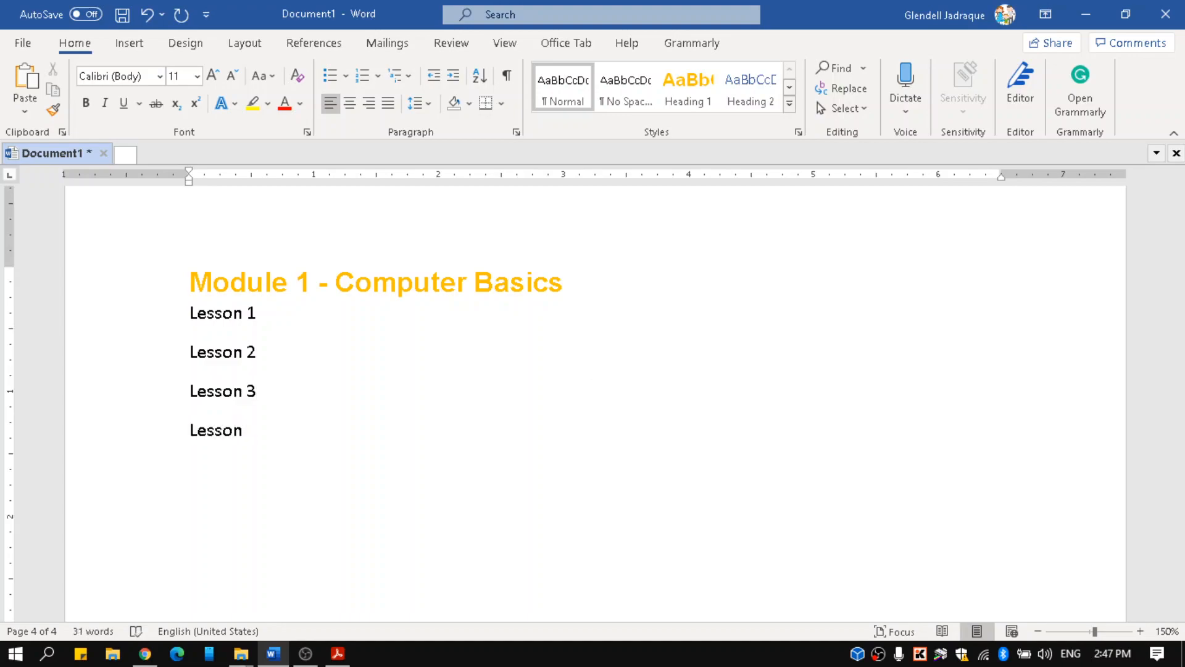
text( 4)
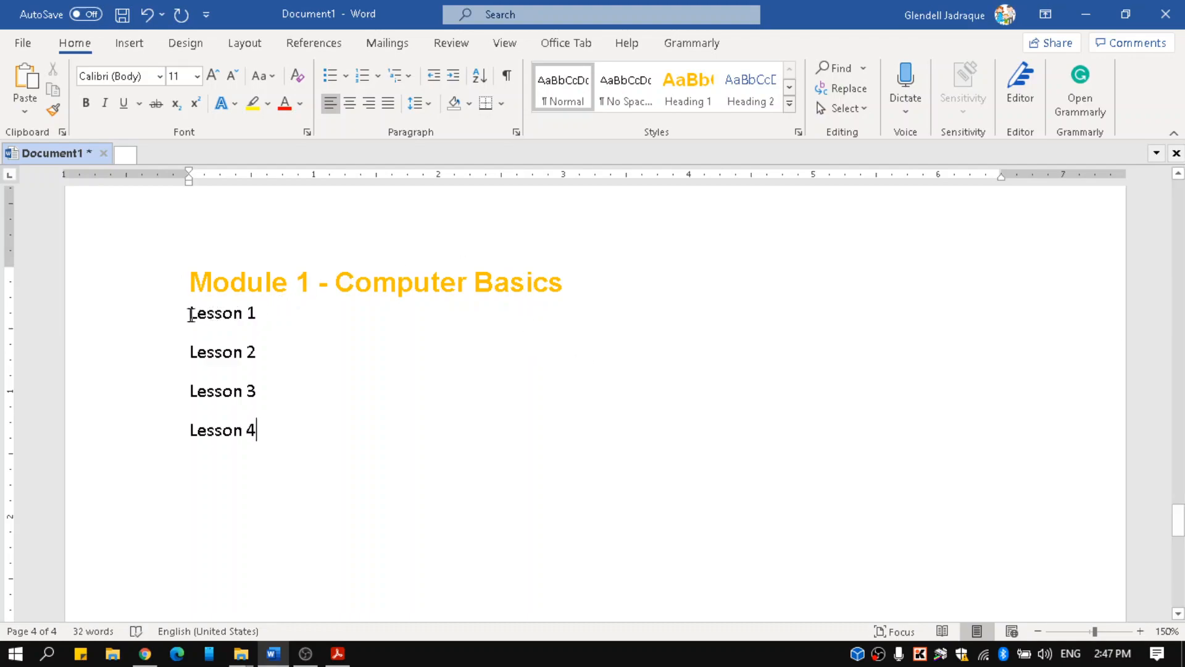
click(189, 313)
key(Return)
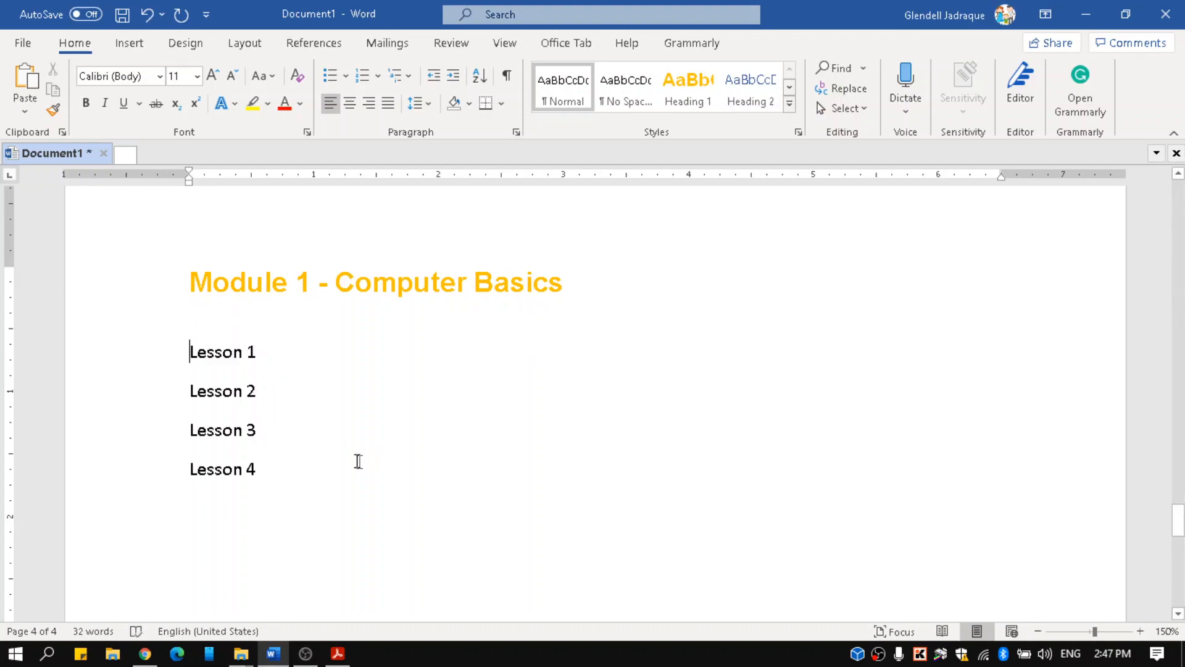
- Refresh the table of contents on page three, choosing to update the entire table
drag(302, 475, 165, 347)
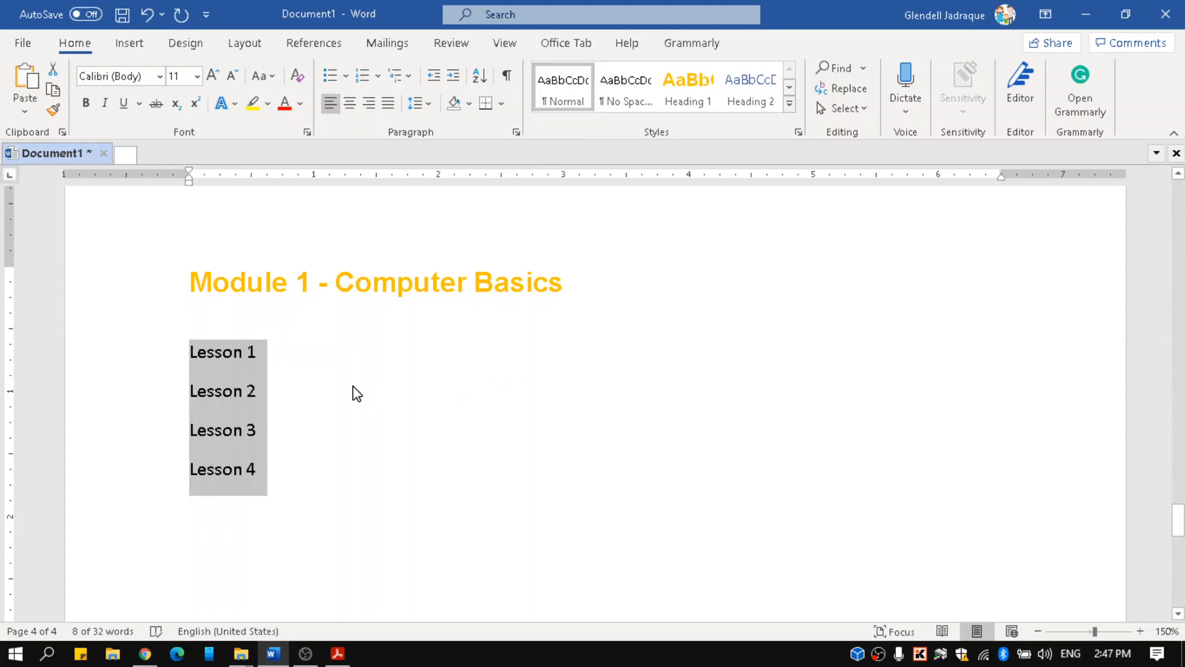
scroll(355, 389, up, 15)
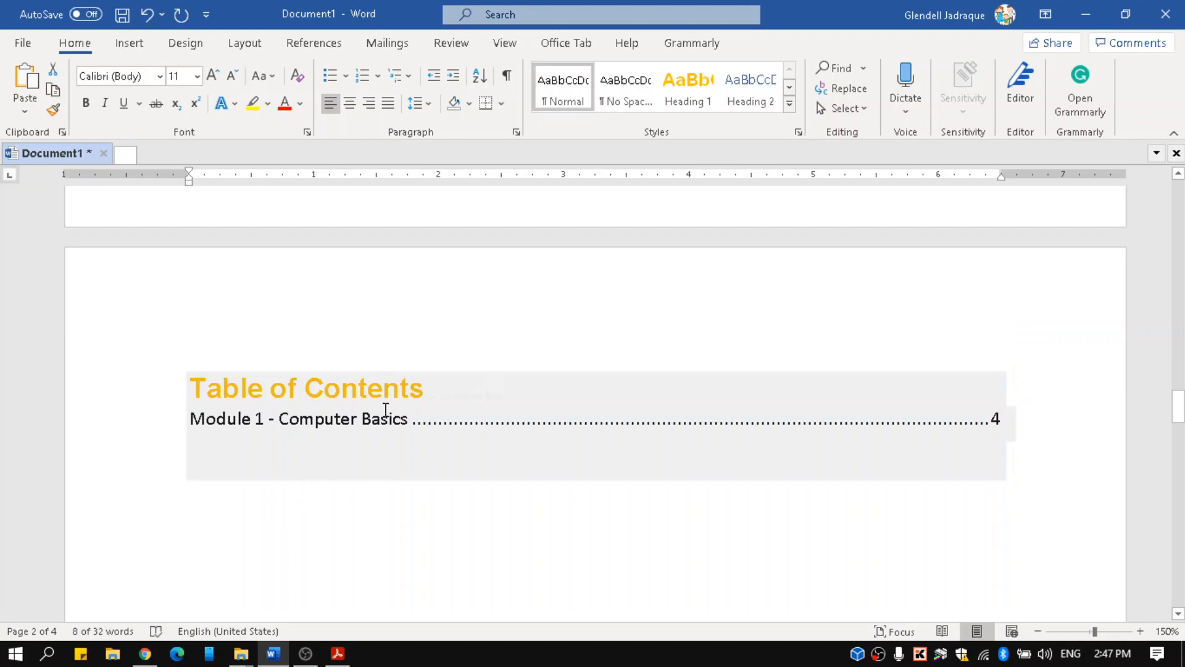
click(303, 408)
click(284, 363)
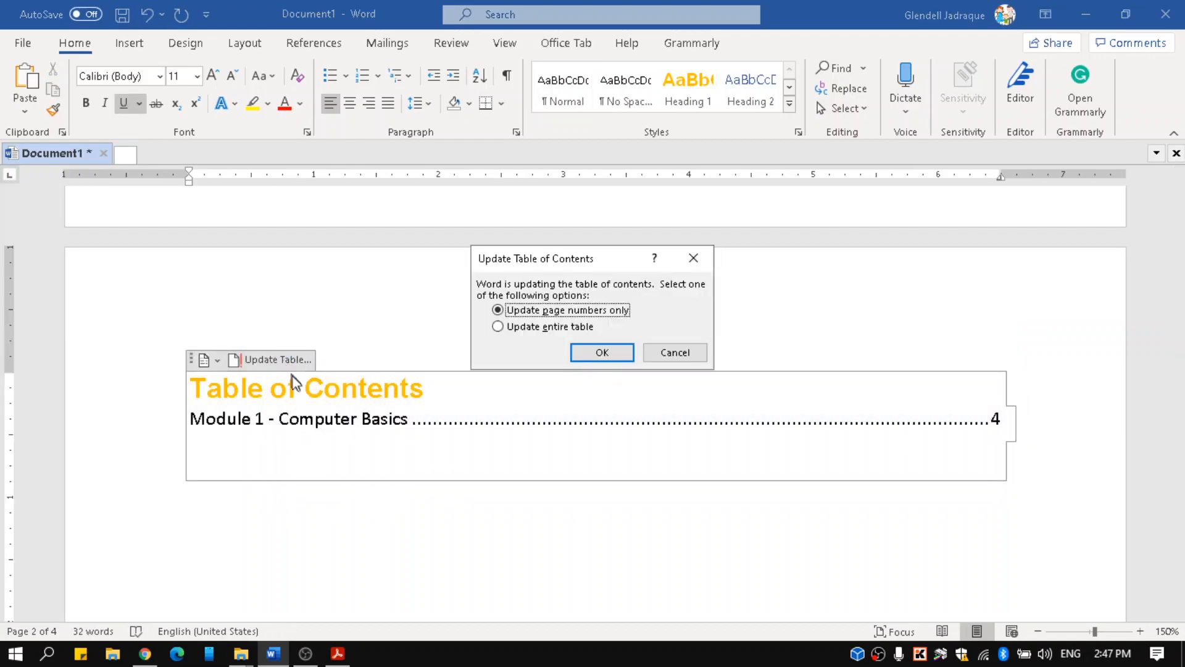
click(498, 326)
click(579, 353)
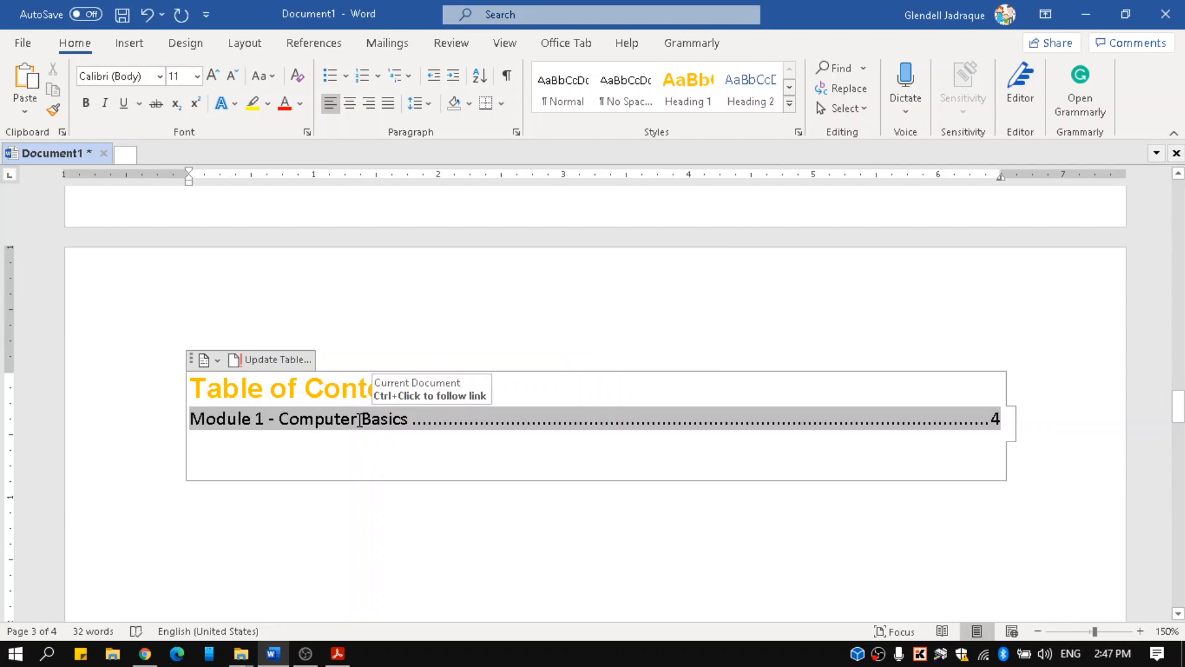
- Follow the Module 1 link in the table of contents and place the cursor at the end of the Lesson 4 line
ctrl+click(360, 420)
scroll(354, 420, down, 4)
click(313, 439)
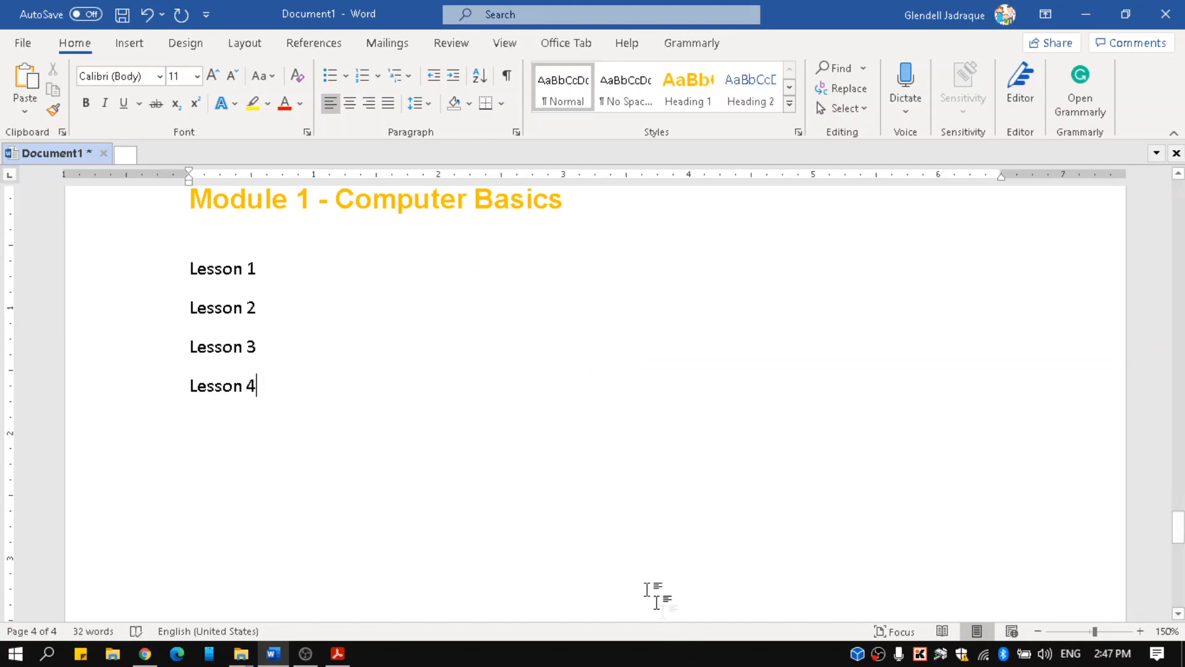
scroll(460, 479, up, 1)
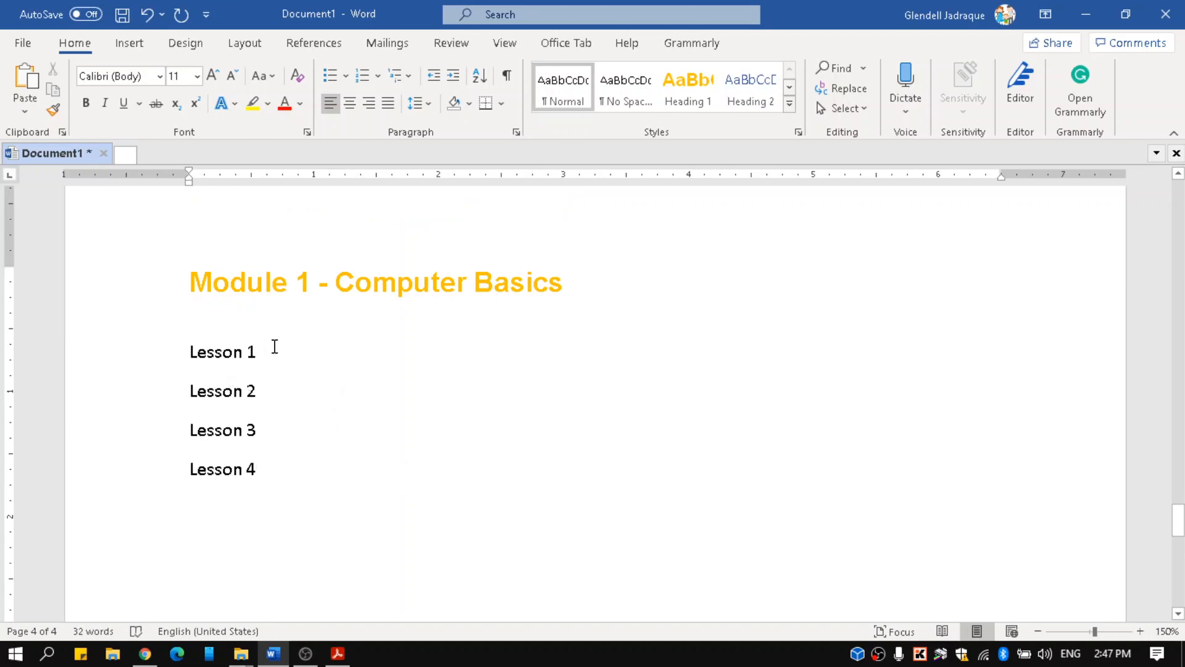
scroll(275, 347, up, 2)
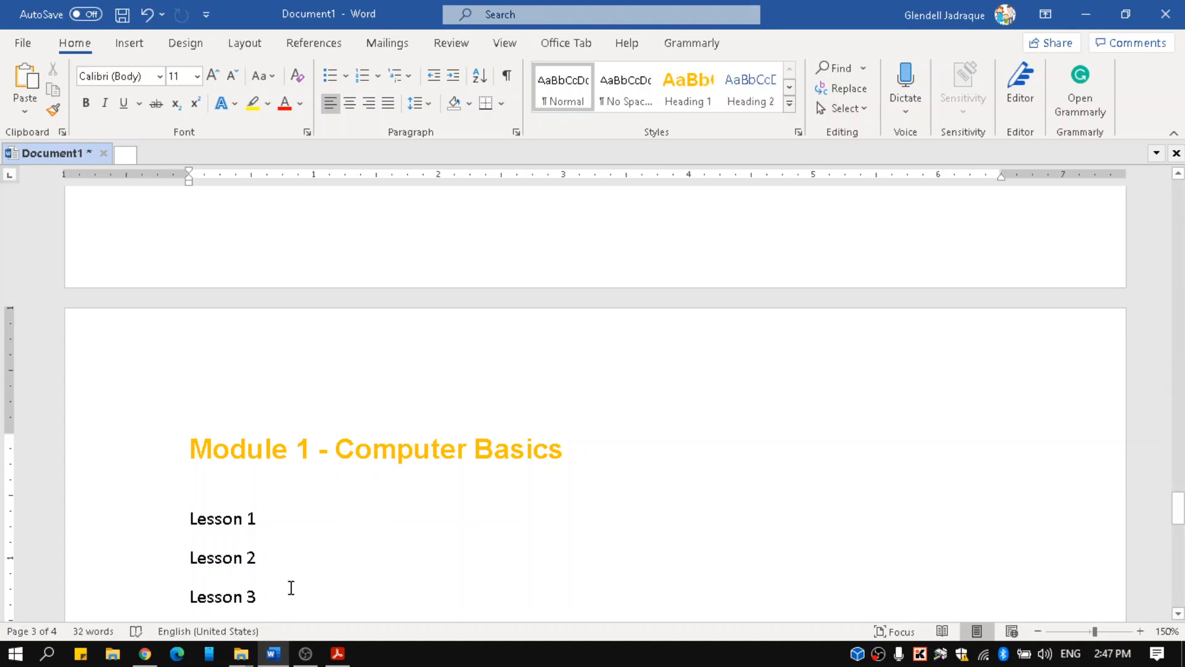
- Insert the Unsplash photo of hands typing on a laptop from the Pictures folder after Lesson 4
click(130, 43)
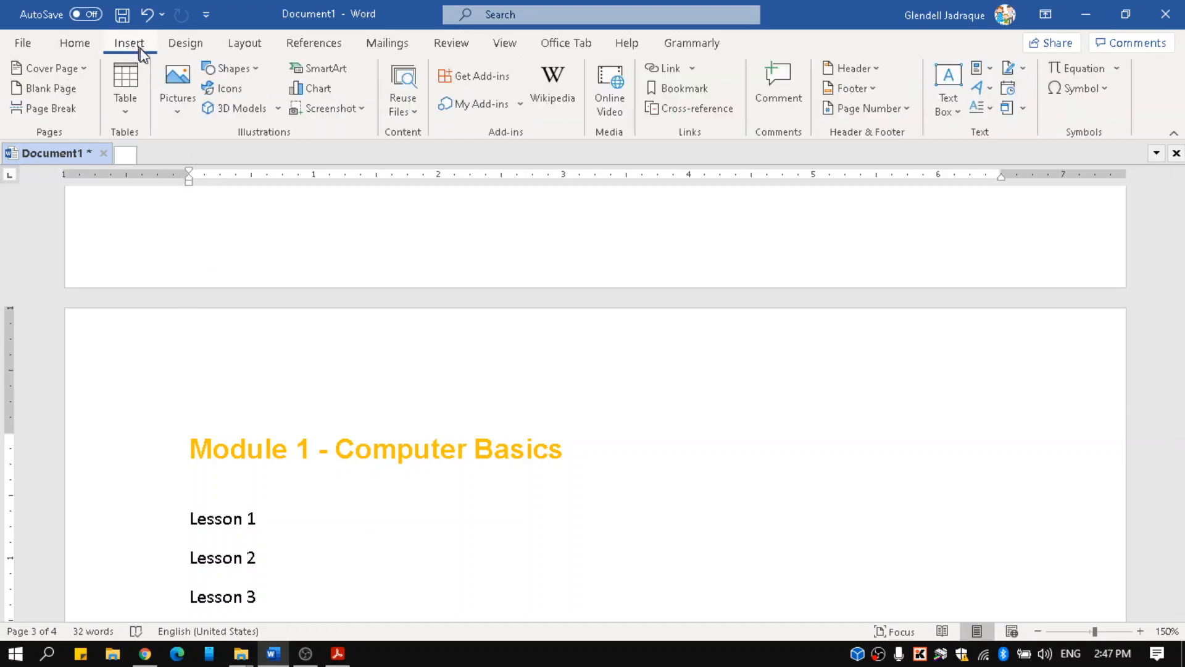
click(177, 77)
click(202, 162)
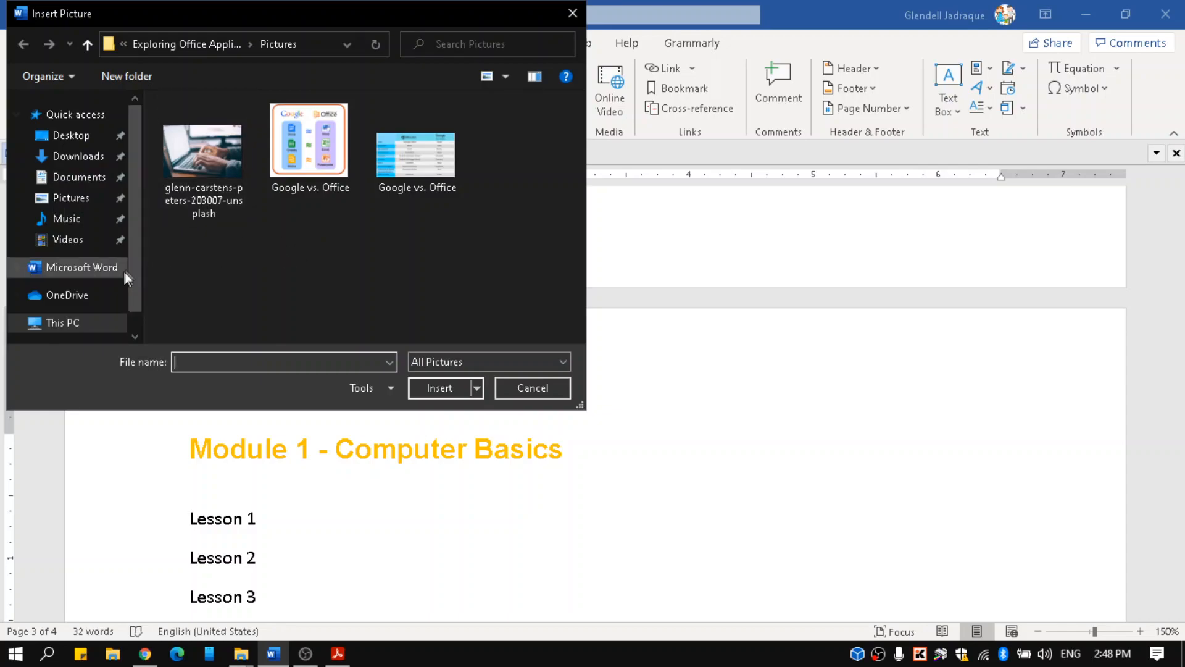
scroll(124, 291, down, 1)
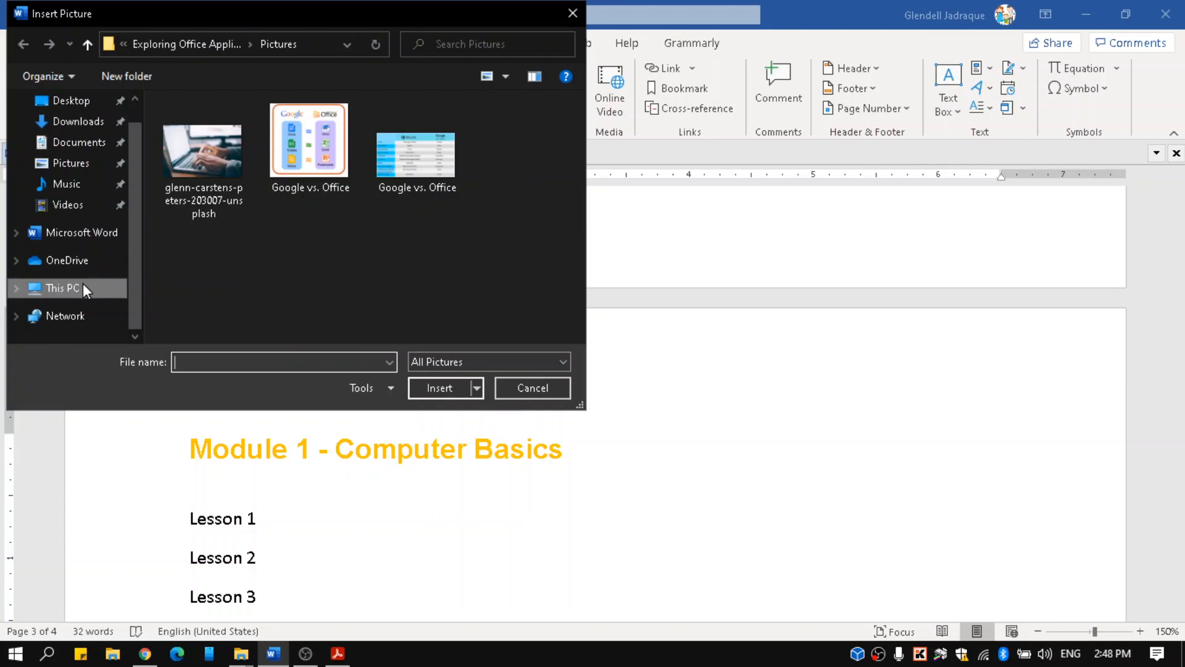
click(197, 164)
click(442, 389)
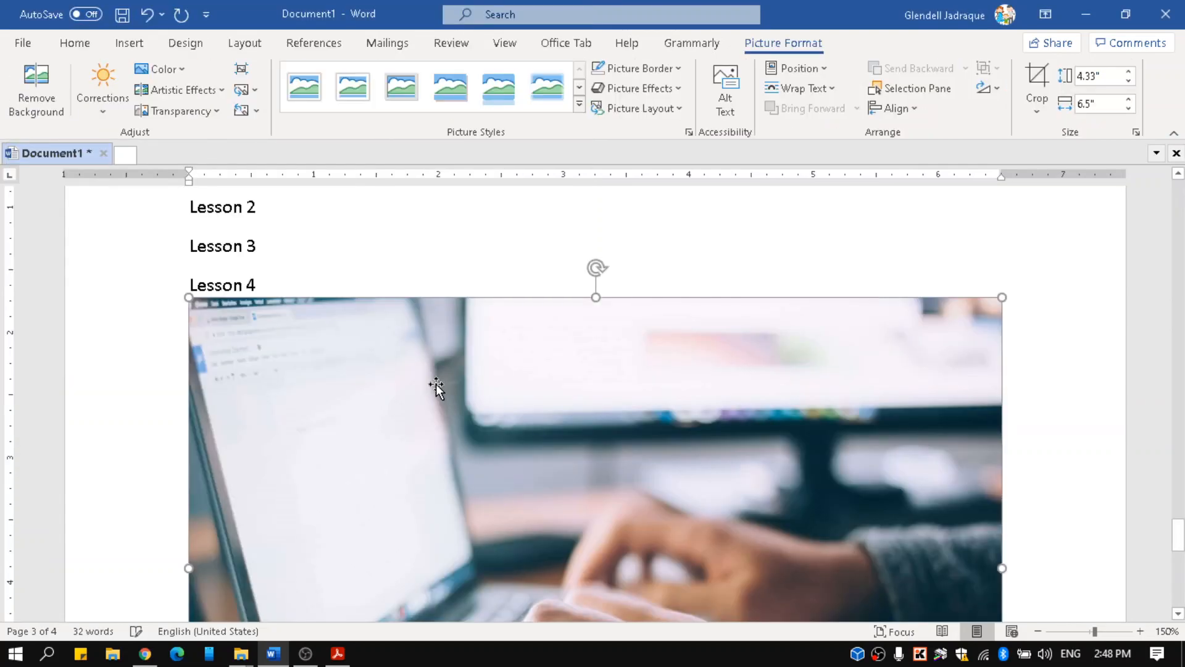
- Set the laptop photo's text wrapping to Behind Text
scroll(504, 419, up, 3)
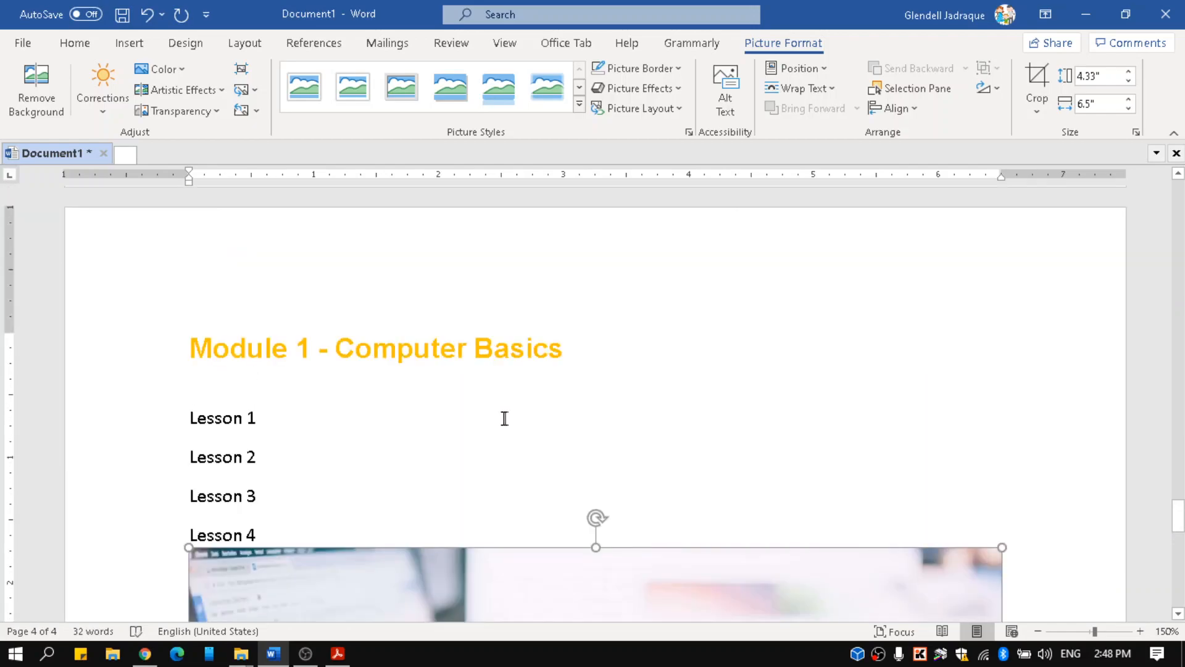
scroll(503, 419, down, 3)
right_click(547, 441)
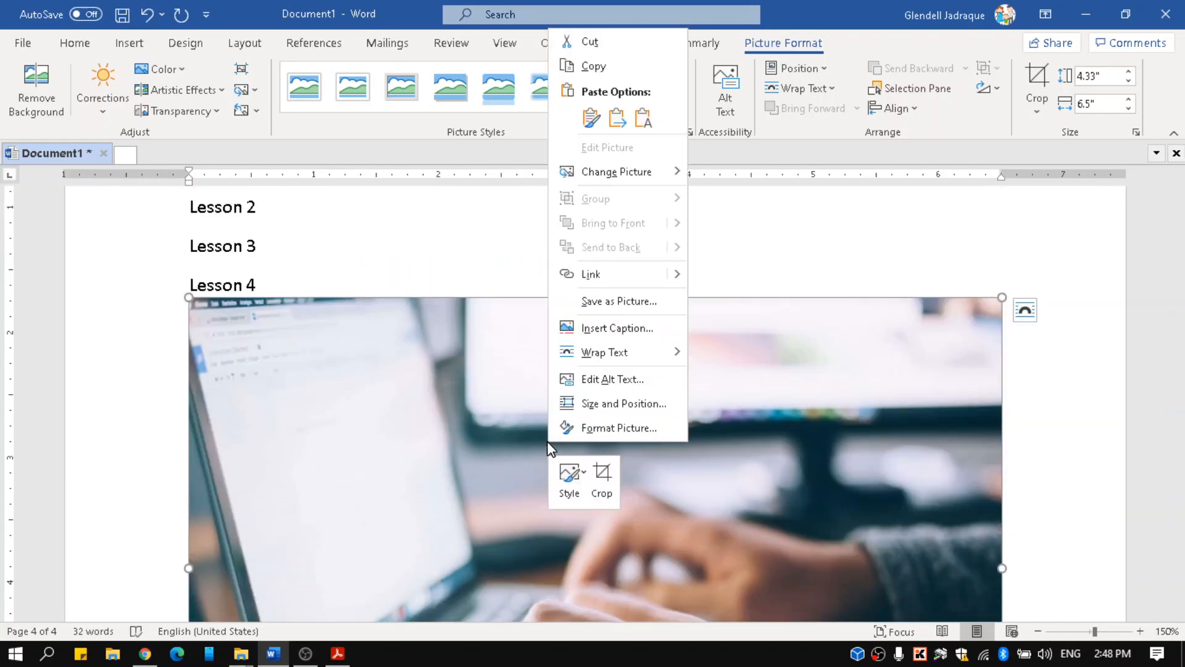
mouse_move(625, 349)
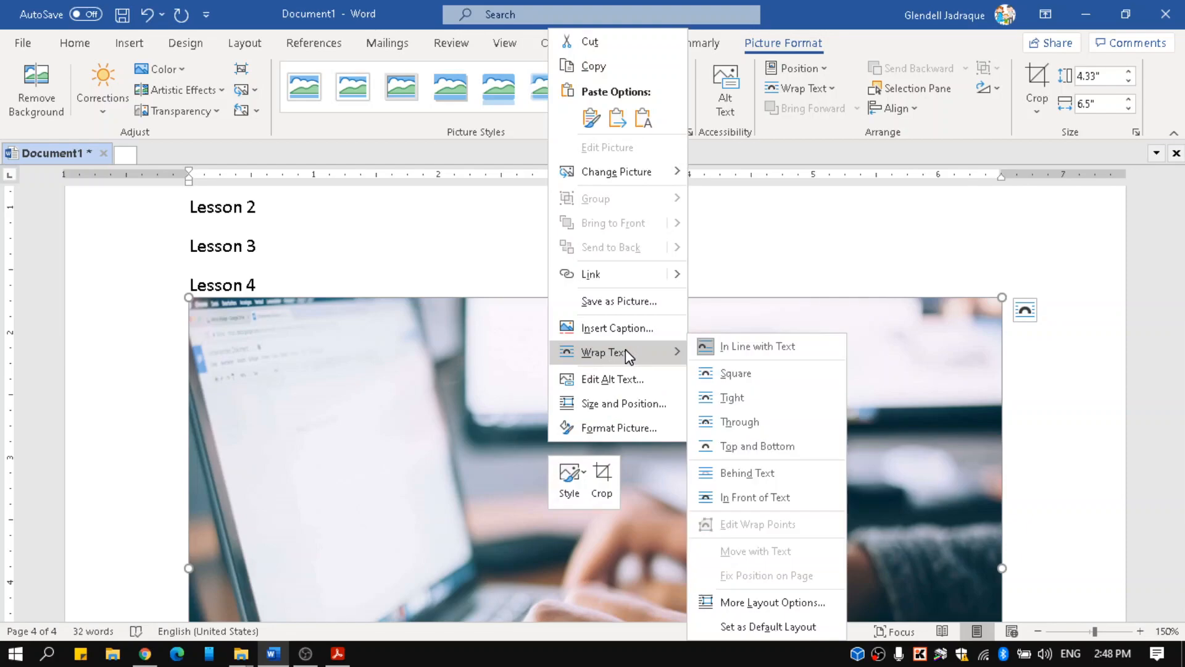
click(741, 473)
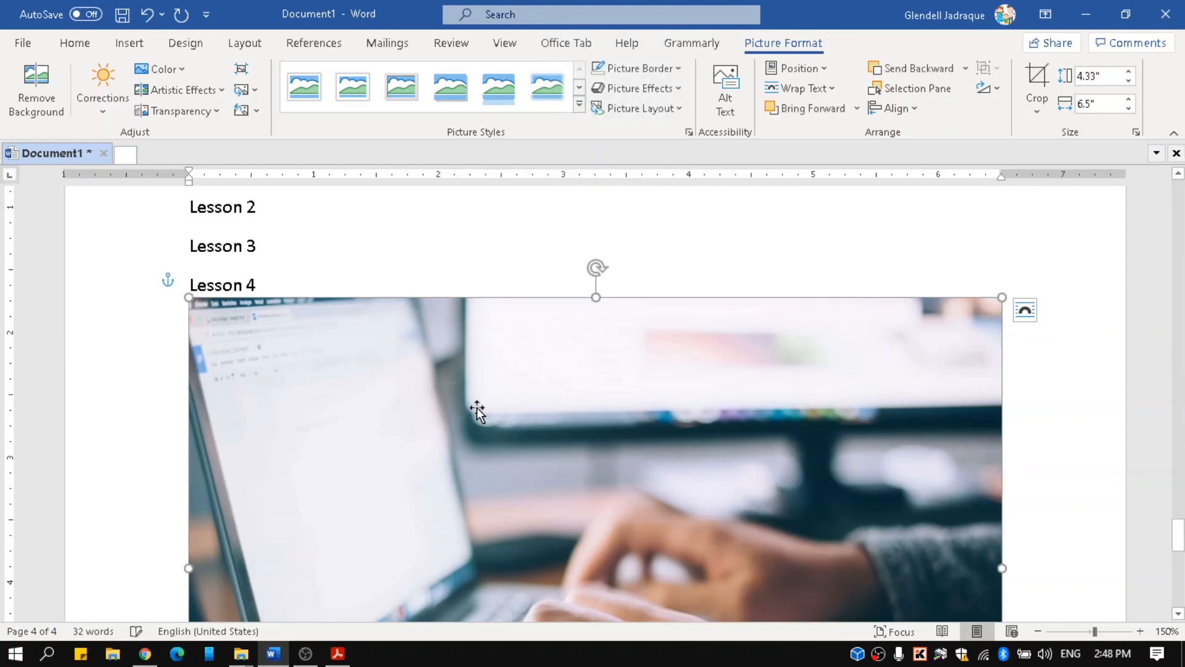
- Move the laptop photo to the top-left corner of page four and enlarge it to the full page width, 5.66" by 8.5"
scroll(465, 450, up, 3)
scroll(465, 473, down, 3)
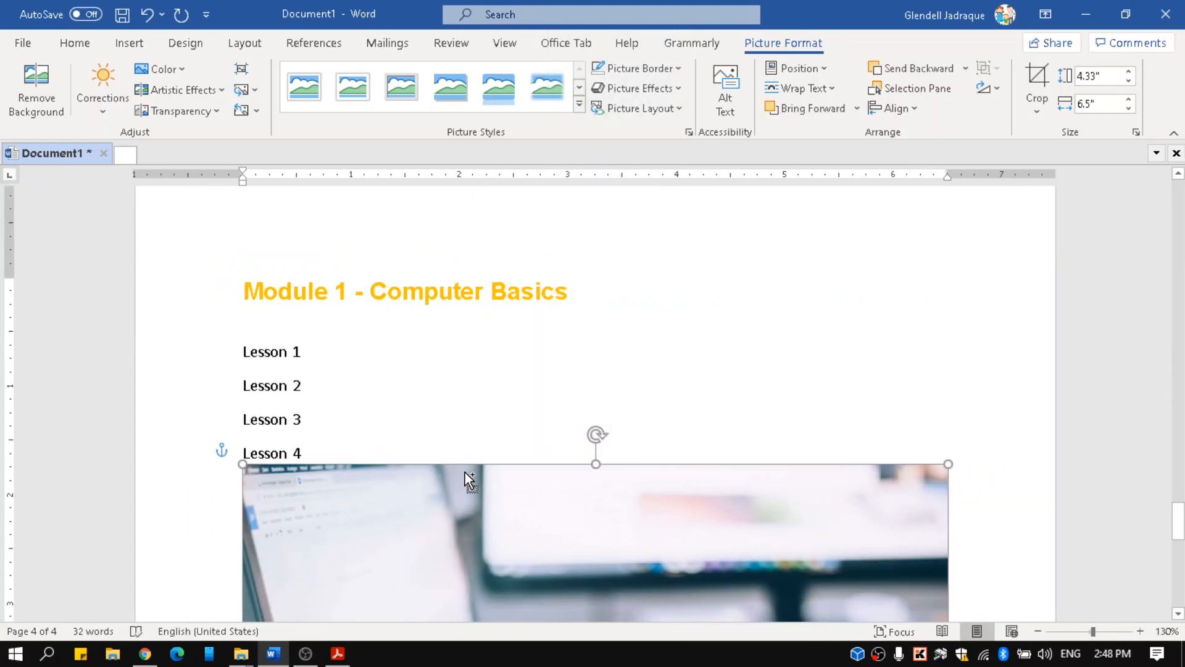
drag(479, 498, 383, 224)
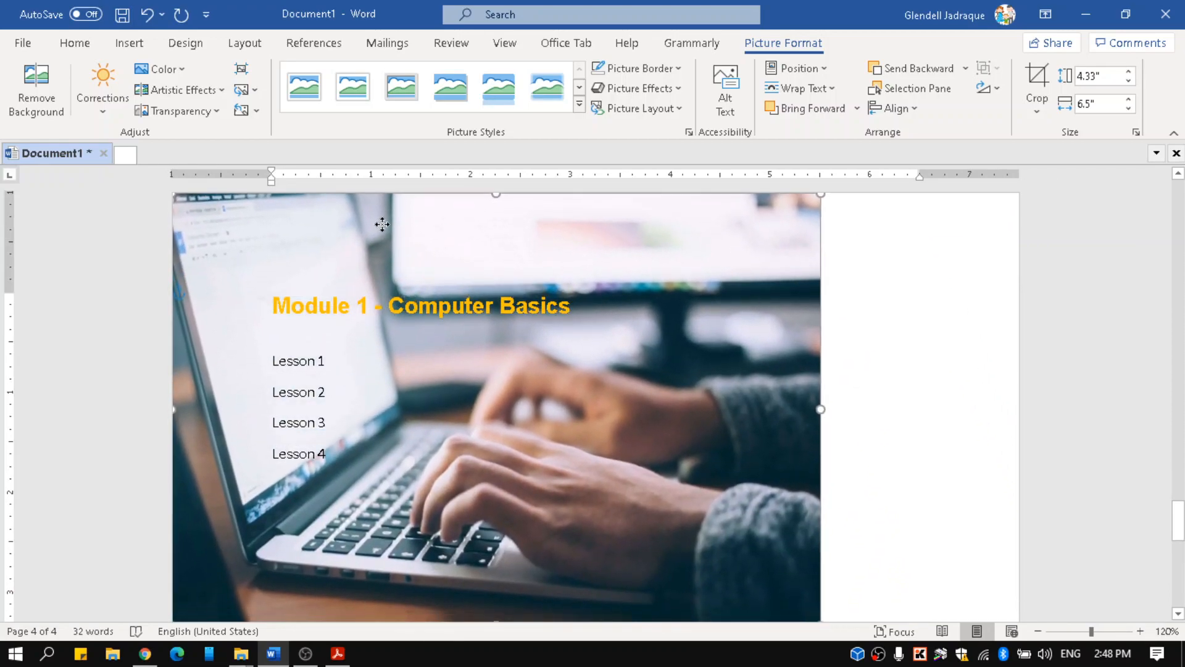
scroll(765, 504, down, 3)
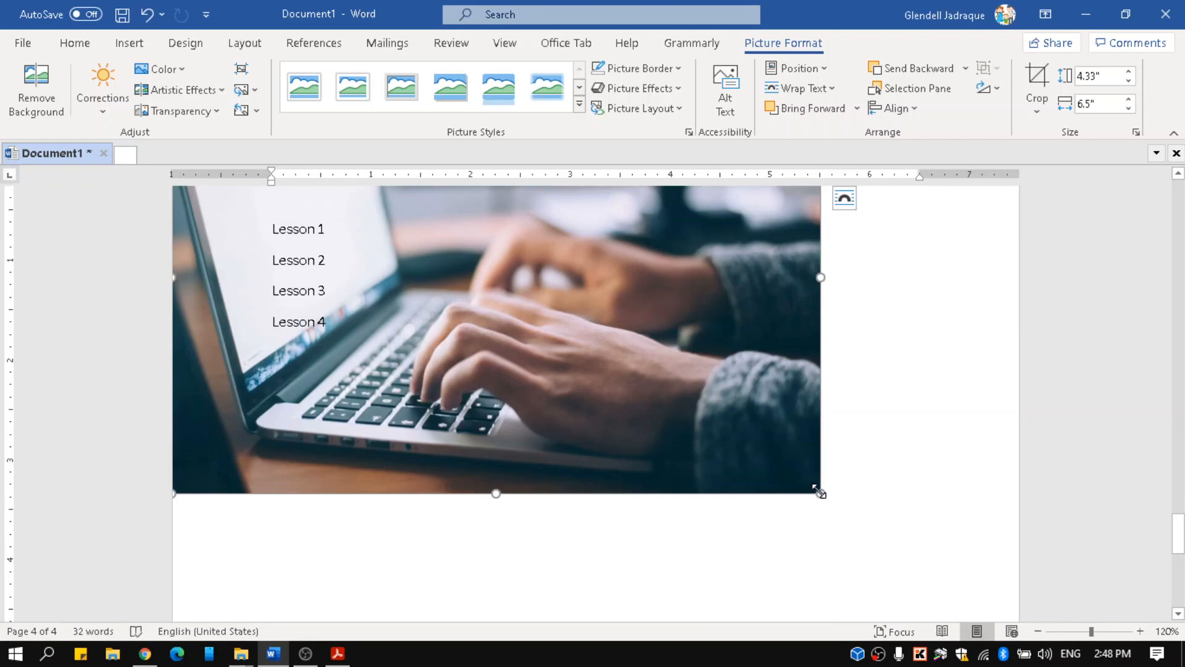
drag(838, 476, 1023, 559)
scroll(914, 509, down, 3)
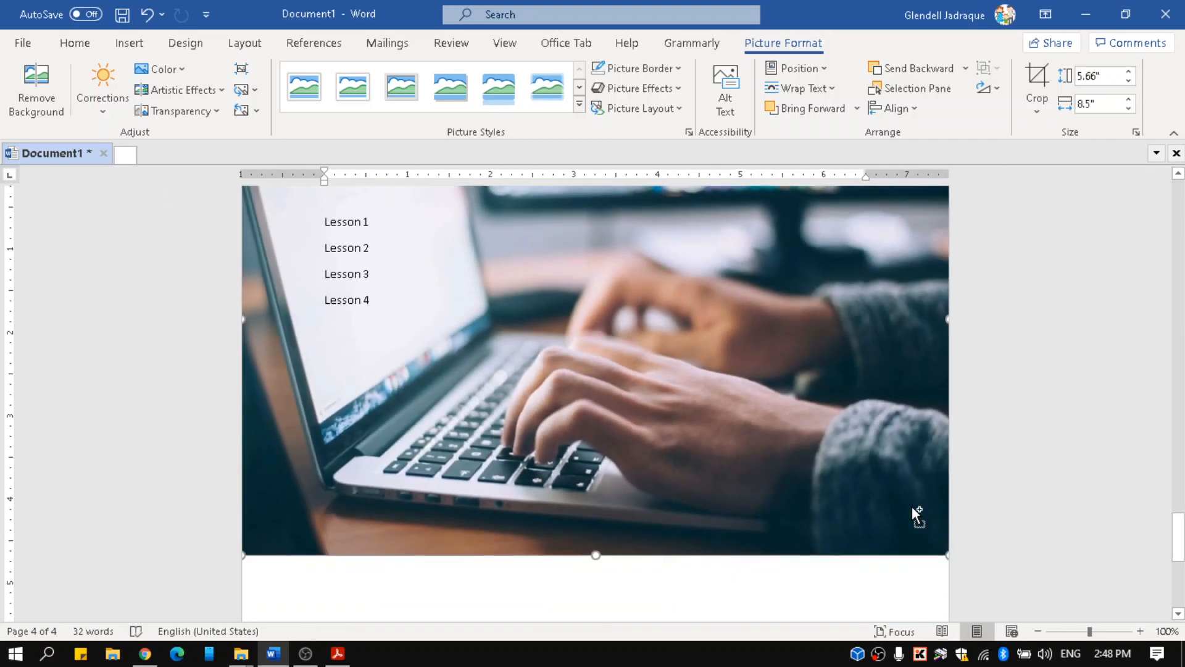
scroll(815, 531, down, 5)
click(797, 531)
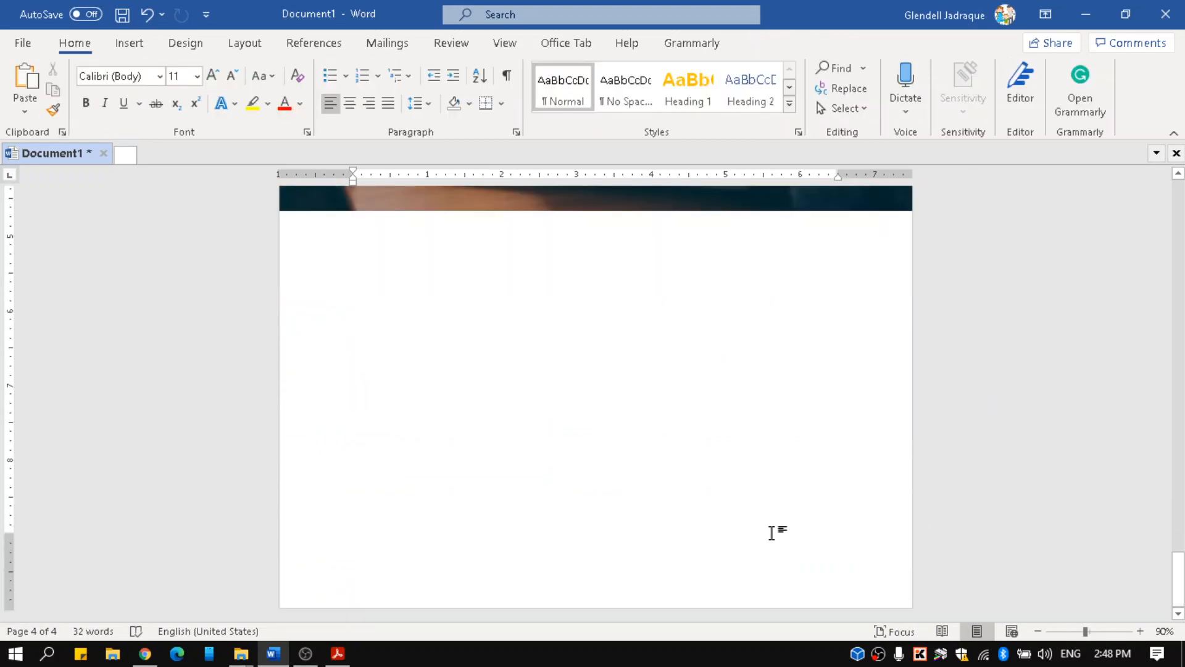
scroll(770, 528, up, 5)
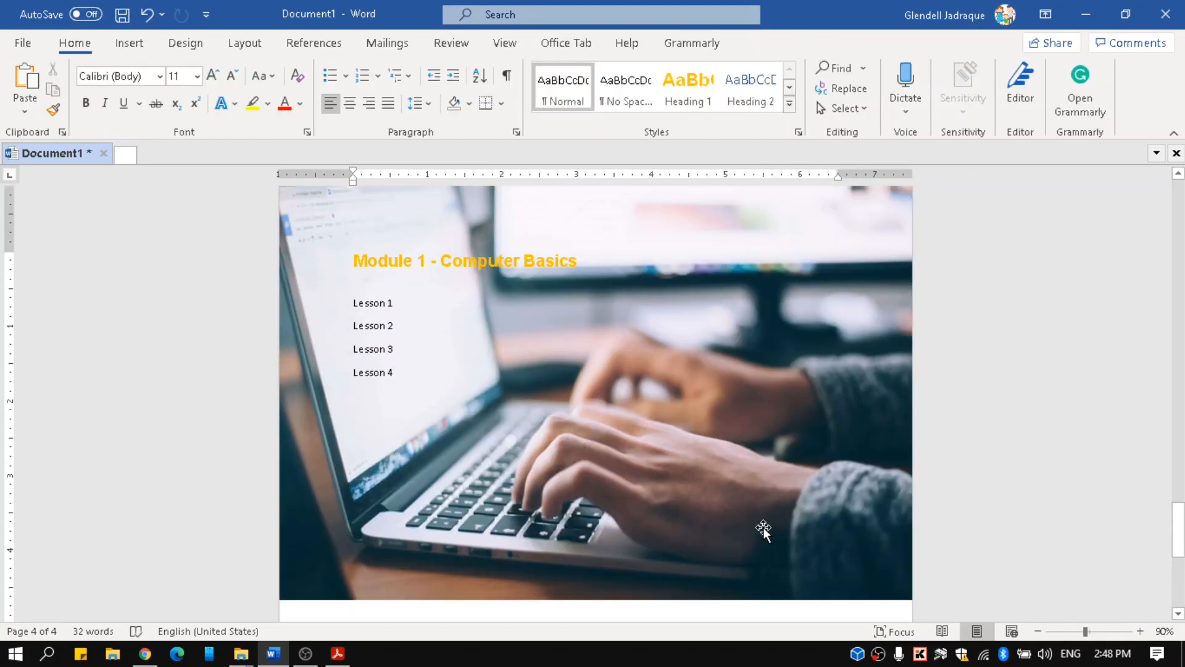
click(356, 261)
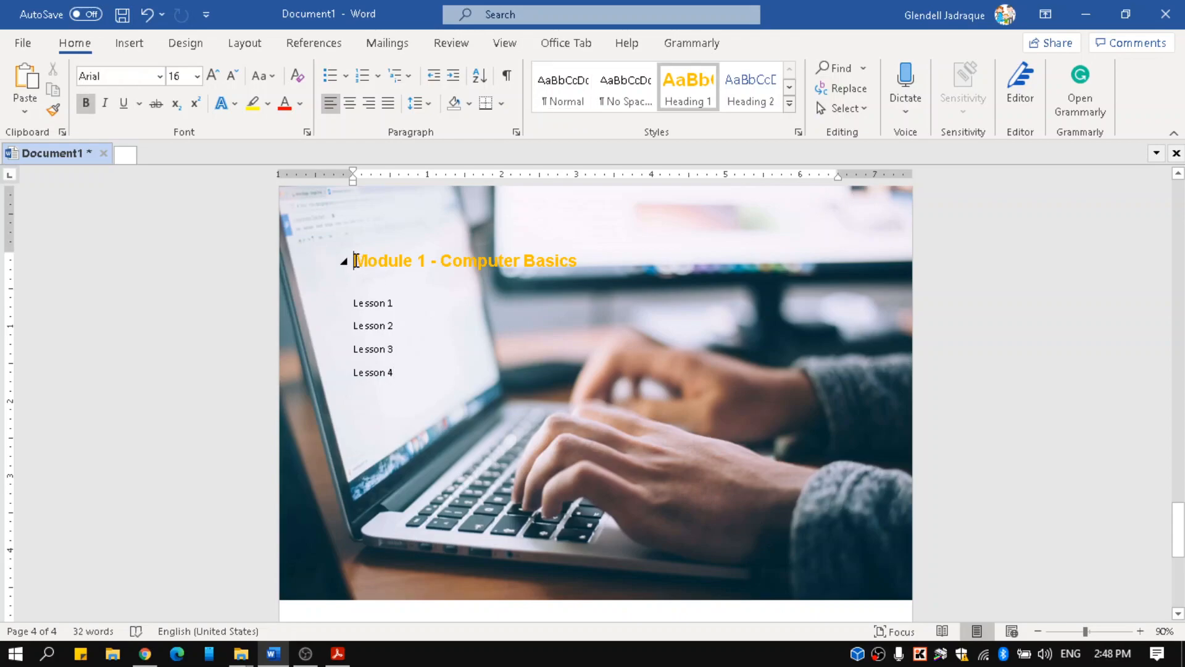
key(Return)
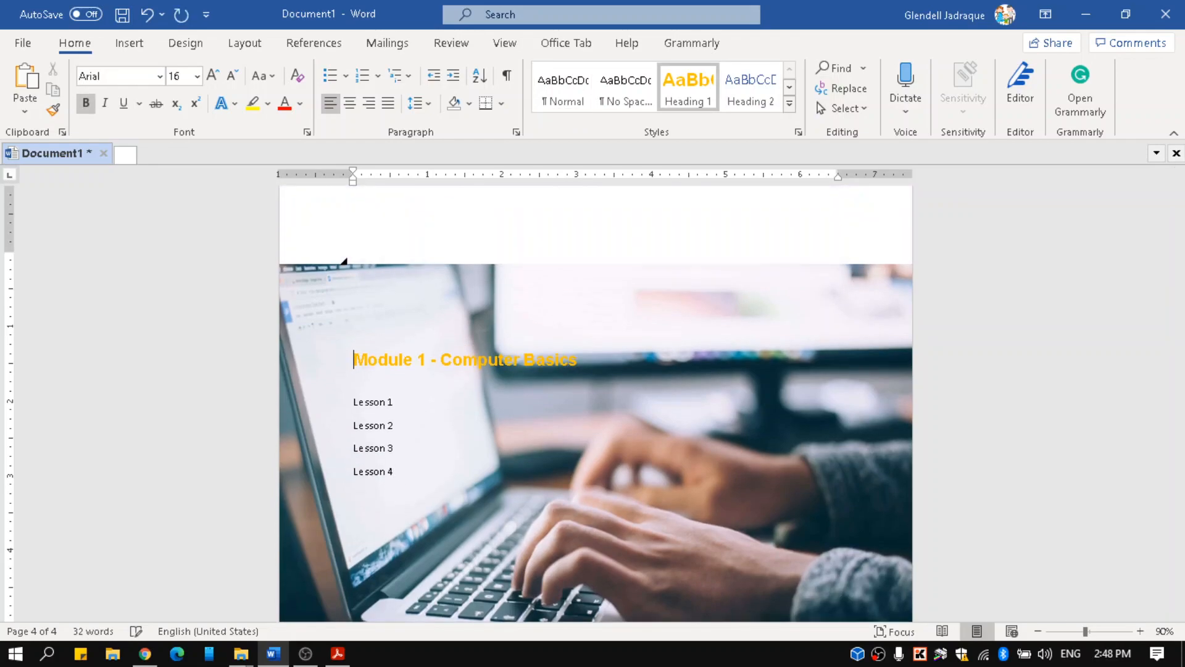
key(ctrl+z)
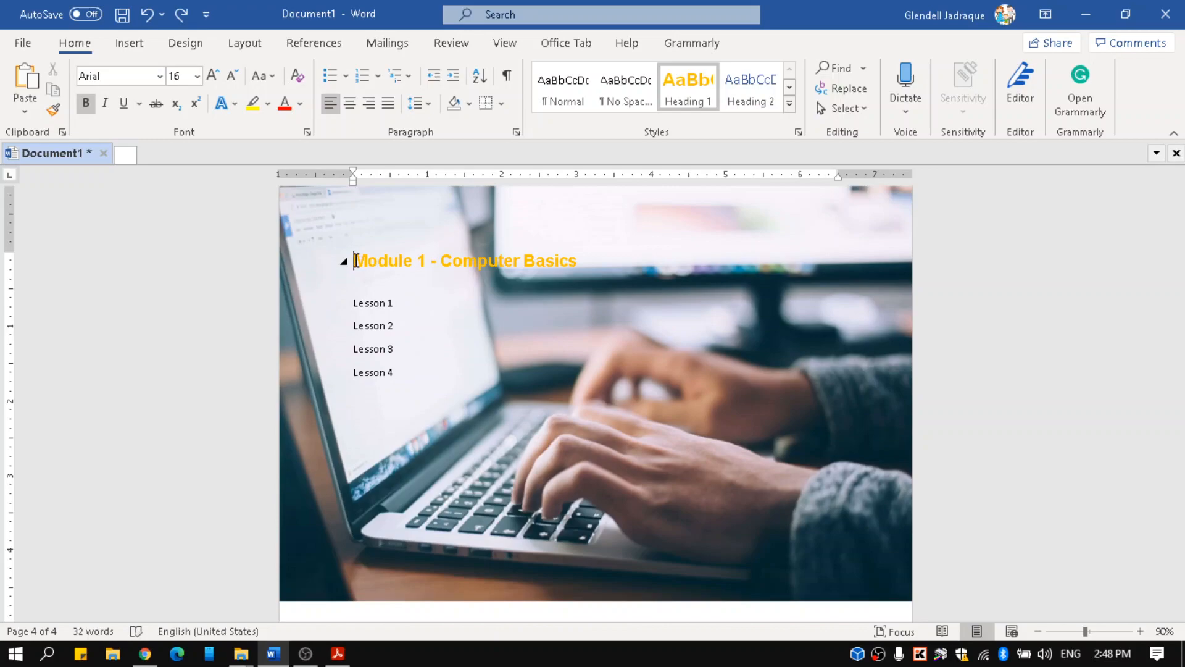
click(490, 242)
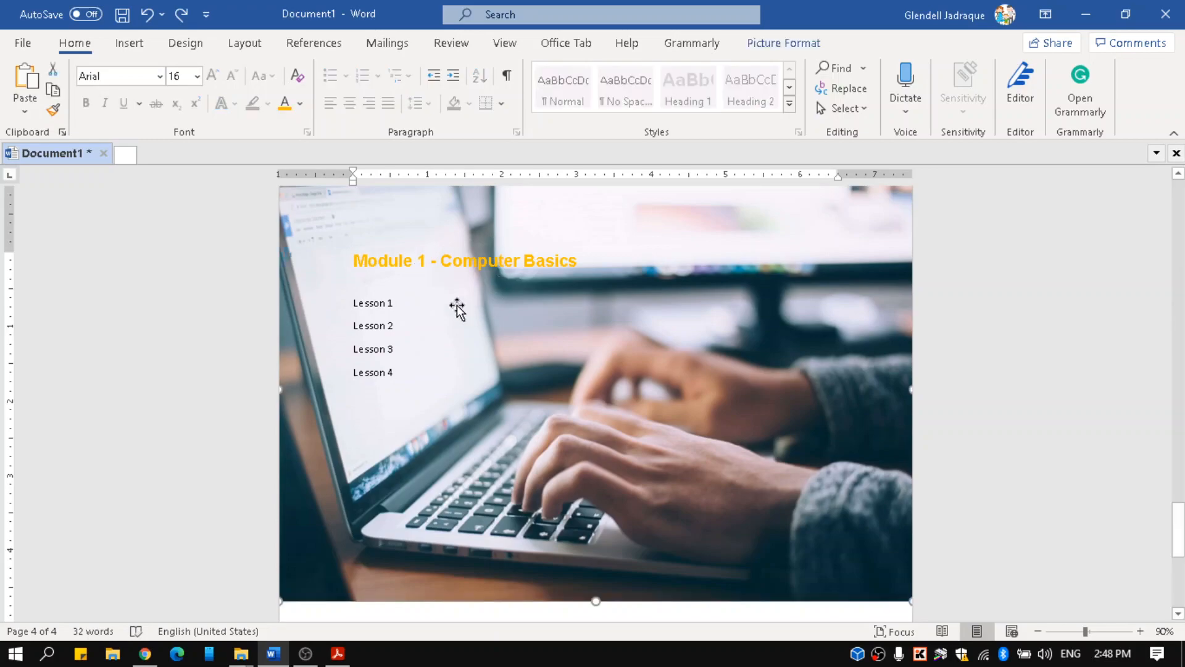
- Add blank lines above the Module 1 heading and move the laptop photo back to the top edge of the page
click(367, 263)
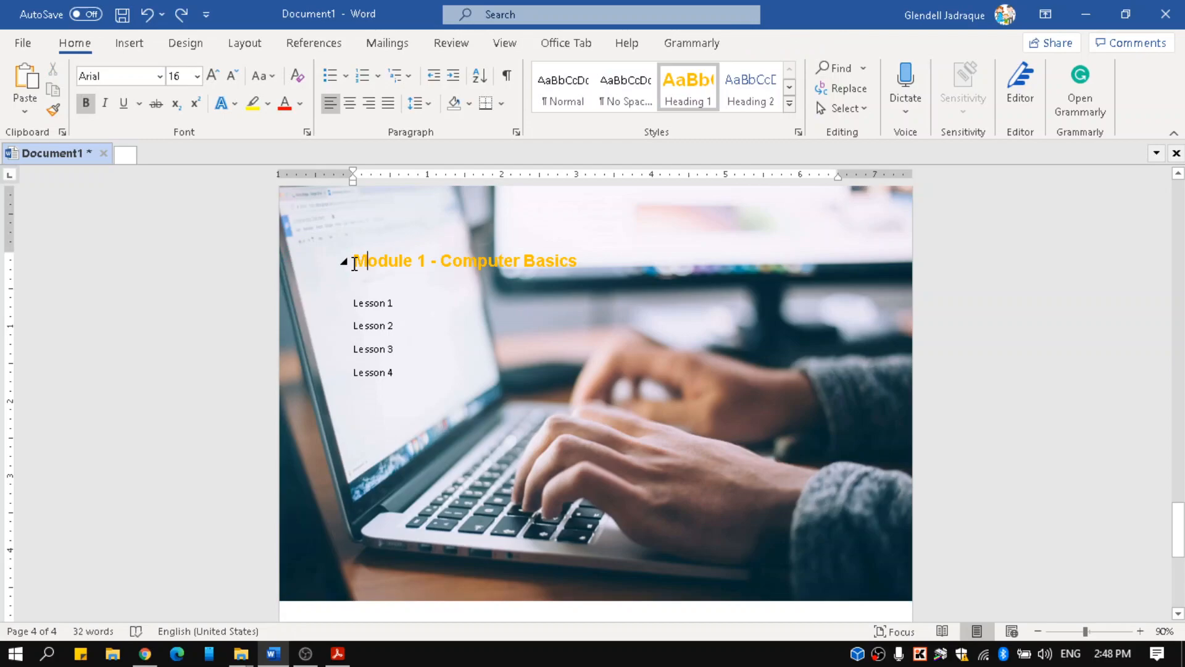
key(Return)
key(Return)
key(Return)
click(465, 309)
drag(464, 307, 463, 273)
scroll(468, 262, up, 1)
- Insert five more blank lines before the Module 1 heading so it sits below the laptop photo, and check the page layout
click(359, 400)
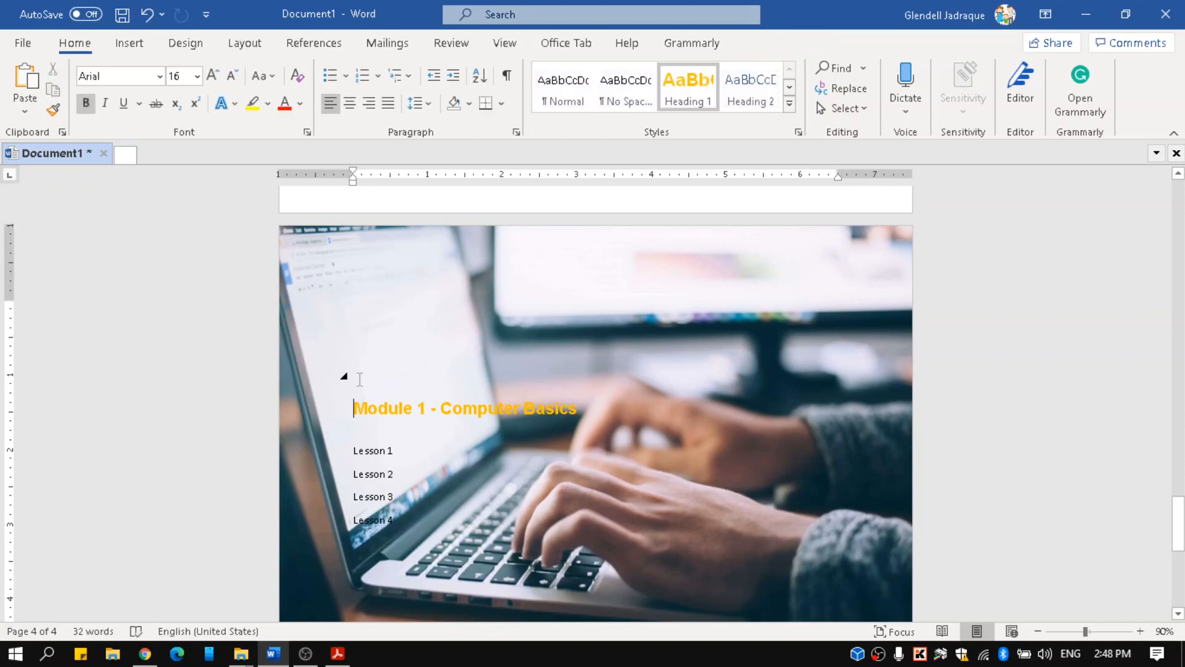
key(Return)
key(Return)
key(Return)
key(Return)
key(Return)
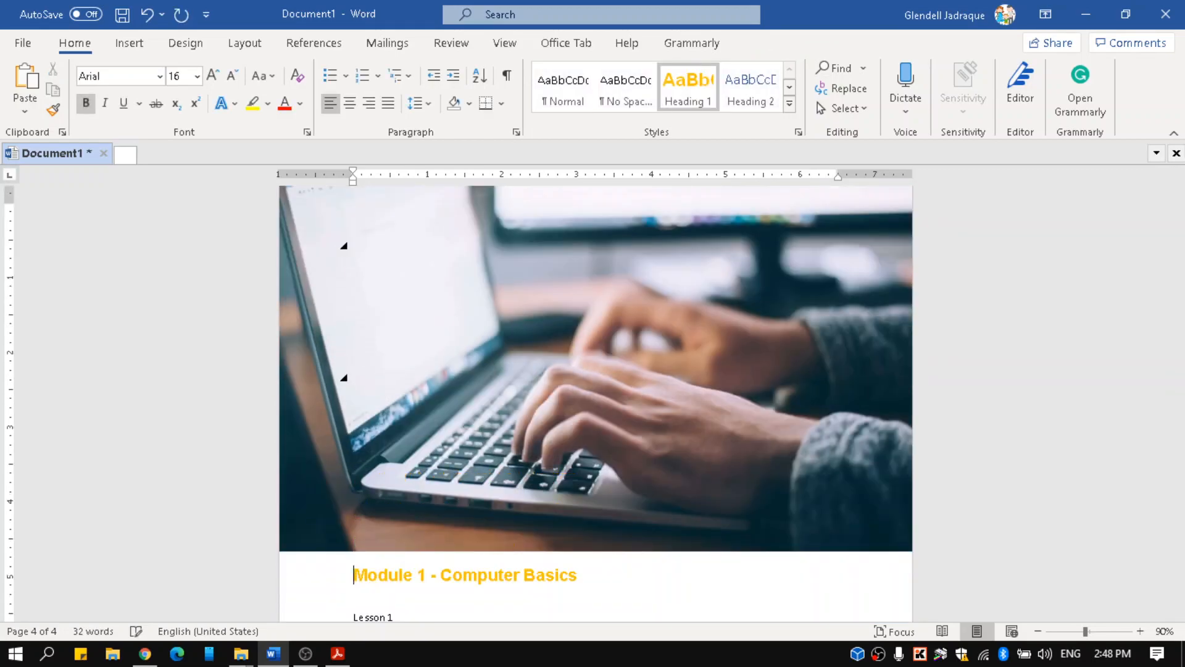
scroll(350, 375, down, 7)
scroll(454, 442, up, 10)
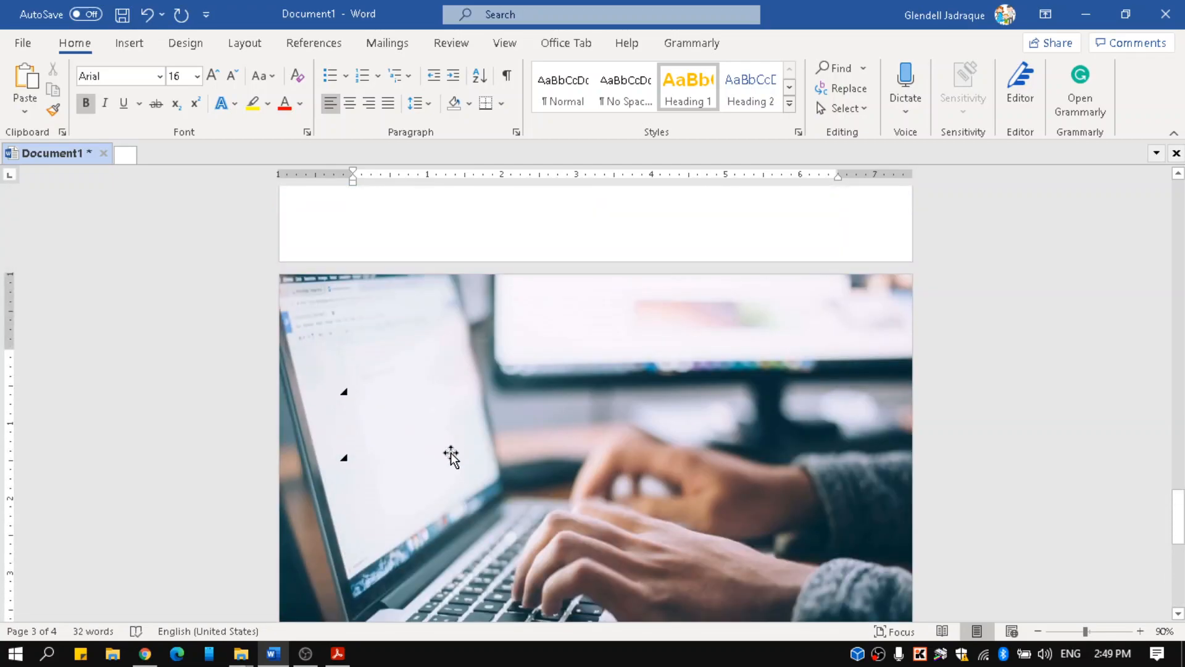
scroll(479, 451, down, 4)
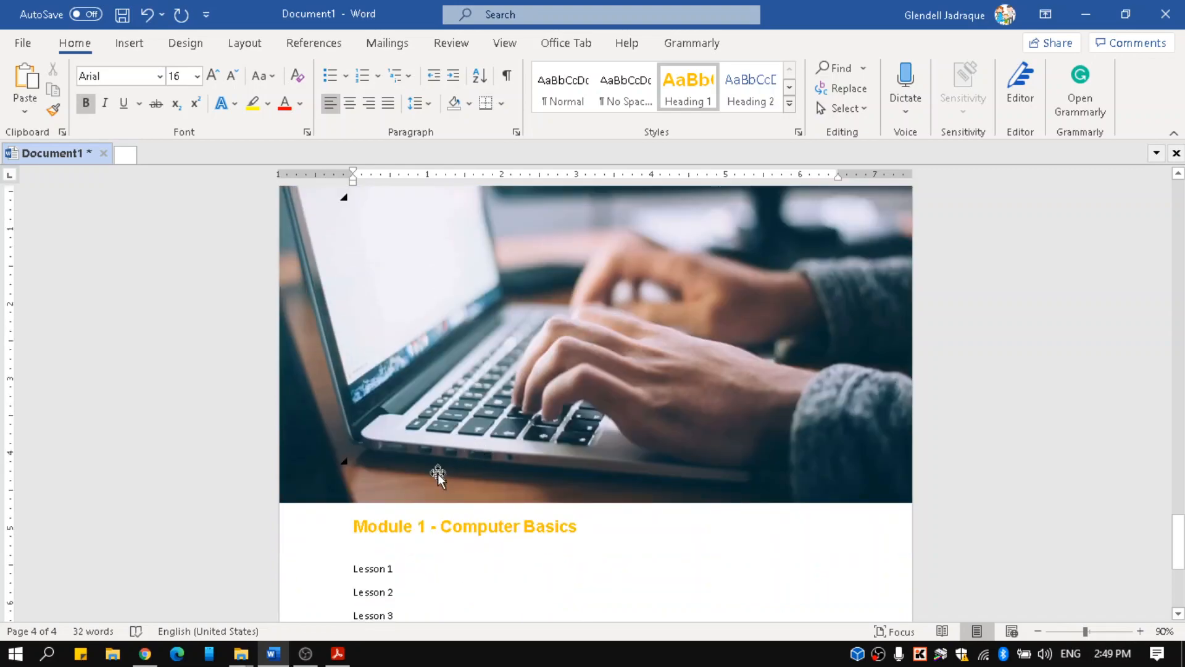
- Move the laptop photo further up on page four so its upper part extends beyond the page edge
scroll(544, 457, up, 2)
scroll(554, 481, up, 3)
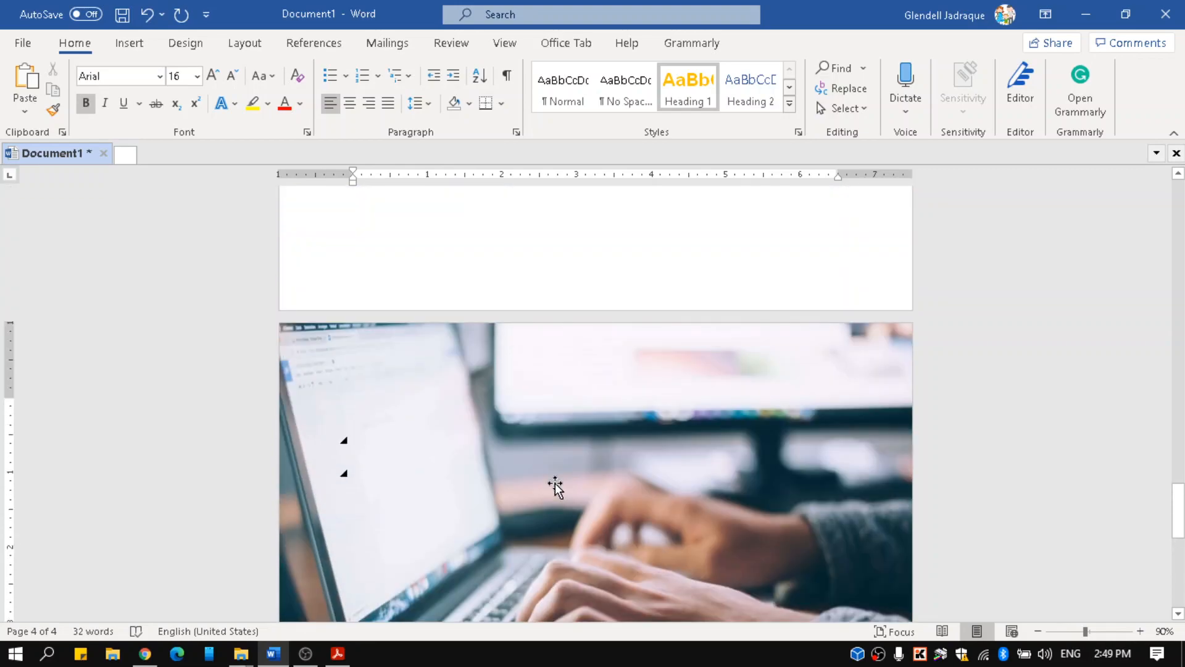
drag(556, 487, 564, 426)
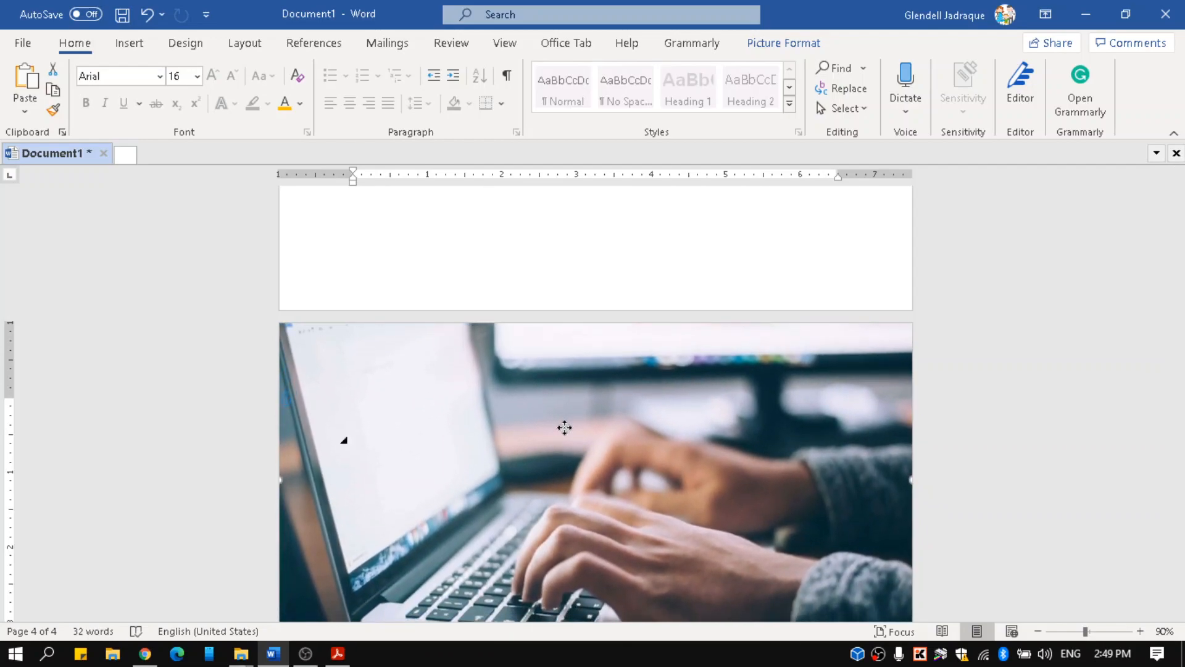
- Remove the surplus blank lines above the Module 1 heading so it sits directly below the laptop photo
scroll(564, 431, down, 8)
click(488, 408)
click(482, 398)
key(ctrl+z)
key(ctrl+z)
key(ctrl+z)
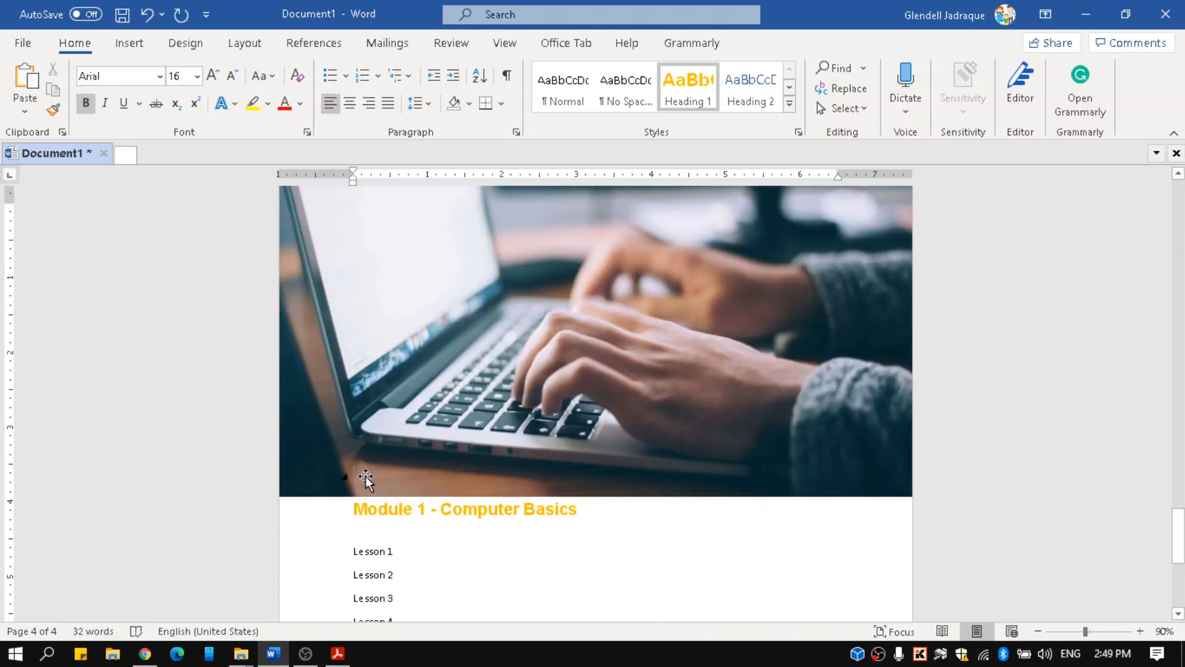
- Apply the Normal style to the blank heading-styled lines above the Module 1 heading
drag(360, 474, 363, 295)
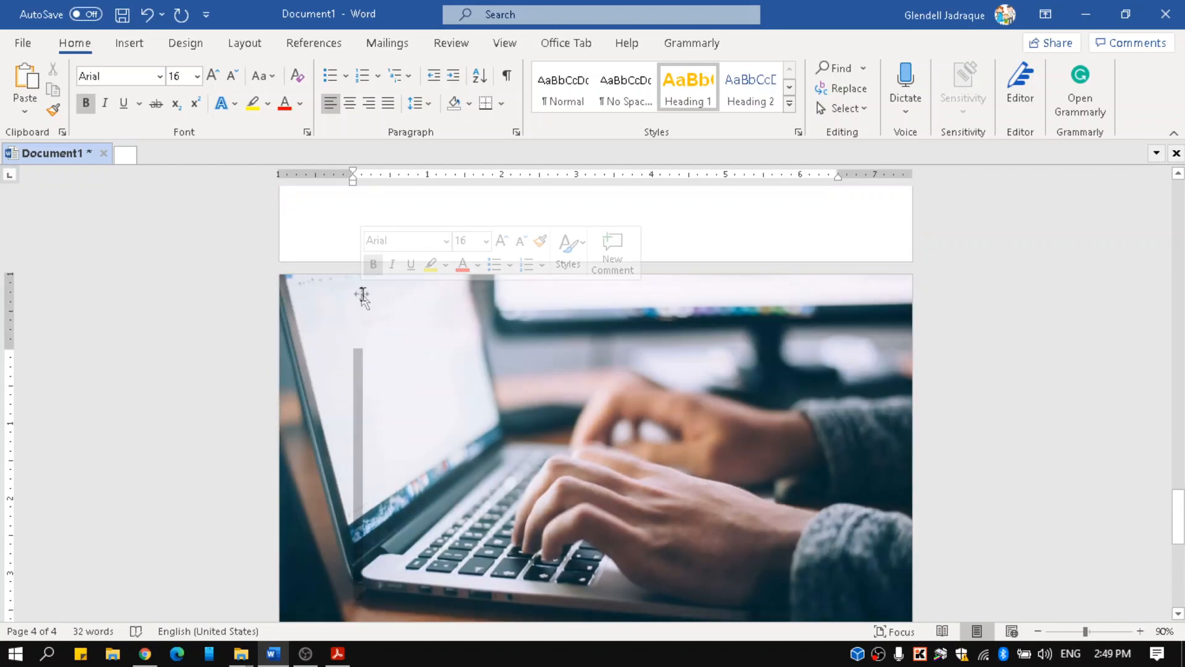
key(Delete)
scroll(579, 365, down, 3)
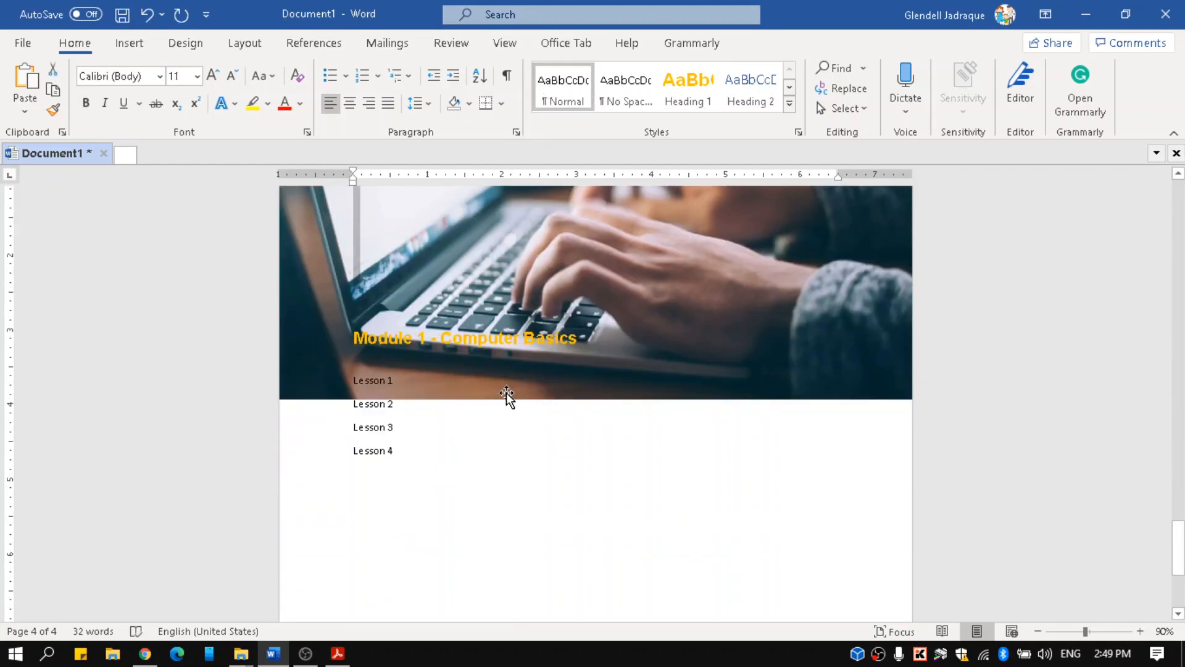
- Insert four blank Normal lines above the Module 1 heading to place it just below the laptop photo
key(Return)
key(Return)
key(Return)
key(Return)
scroll(478, 412, down, 2)
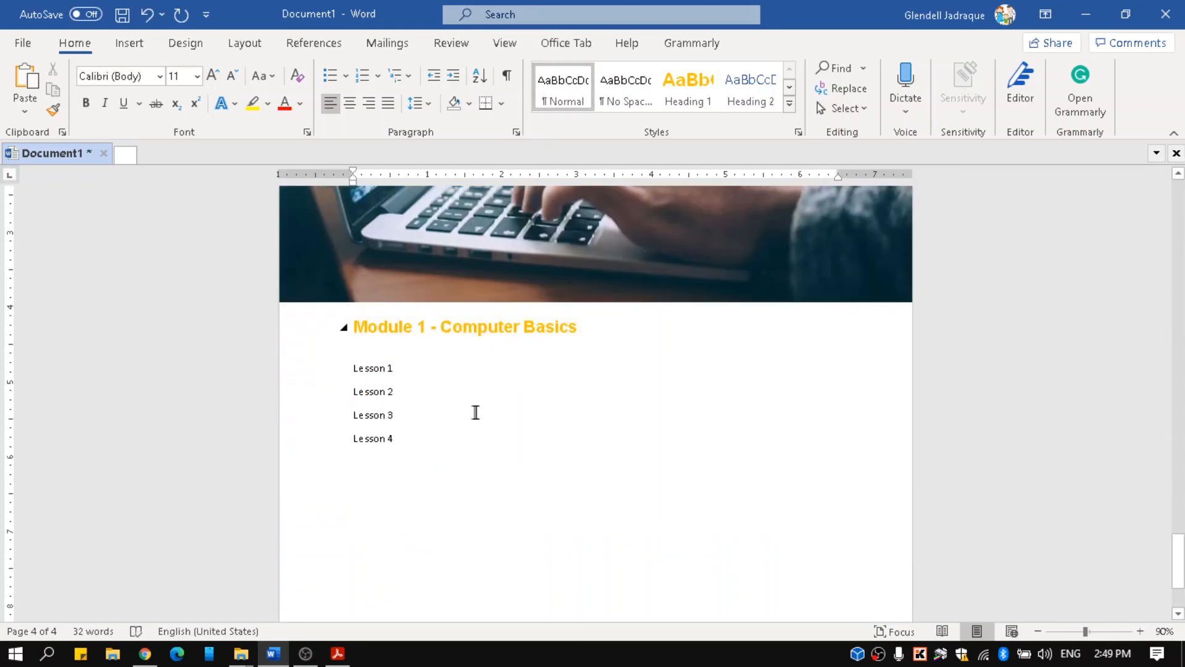
- Center the heading "Module 1 - Computer Basics" on the page
scroll(454, 415, up, 4)
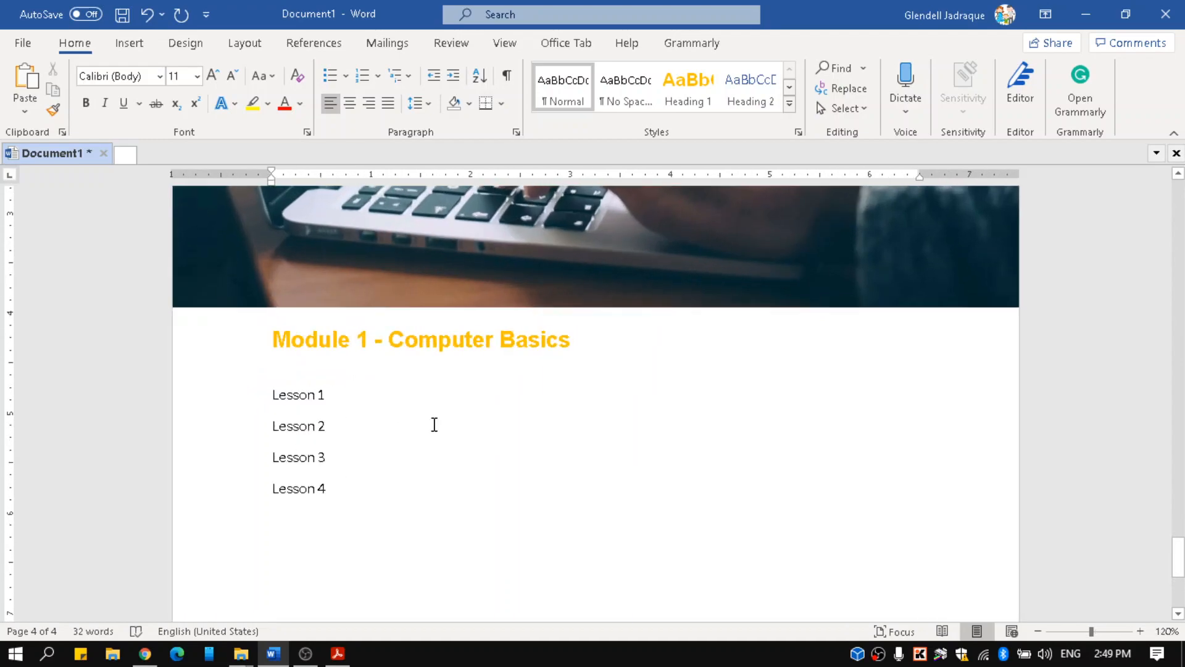
click(239, 345)
key(ctrl+e)
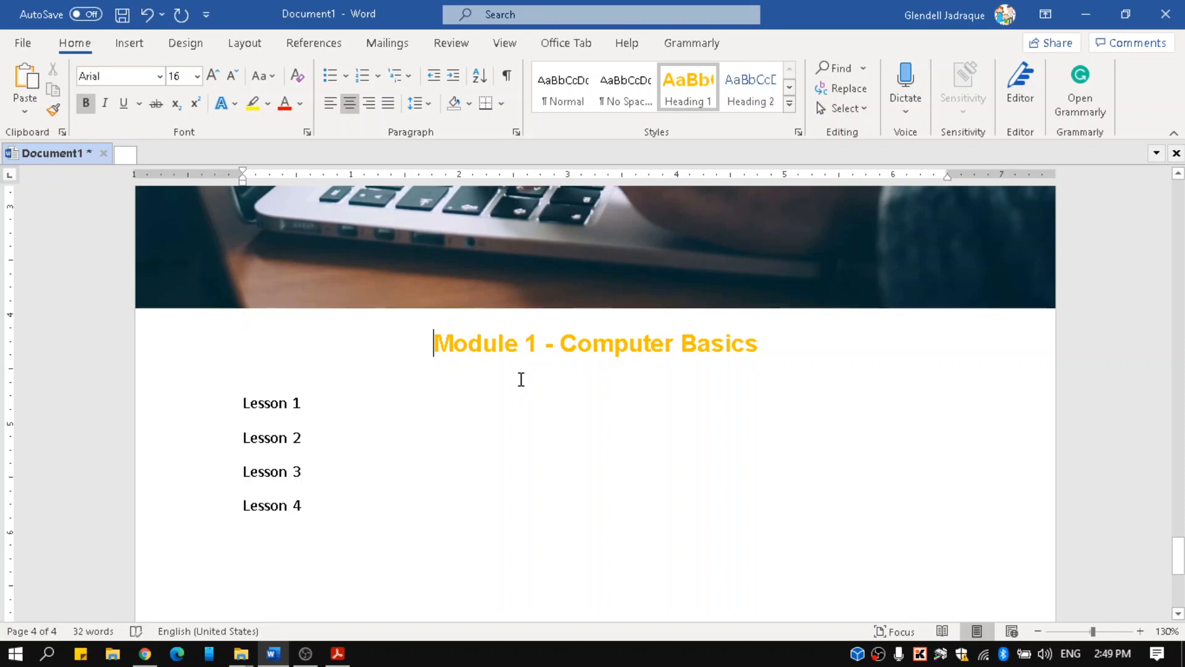
- Add a new line reading "Module Overview" directly below the Module 1 heading
click(774, 355)
key(Return)
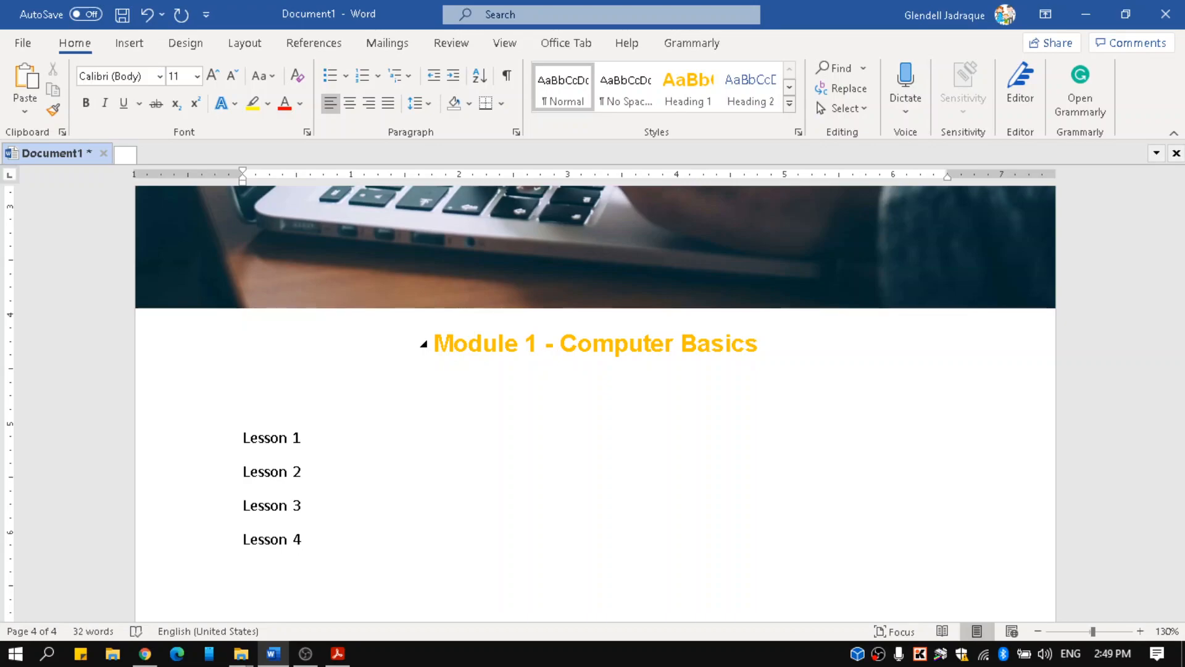
text(Module )
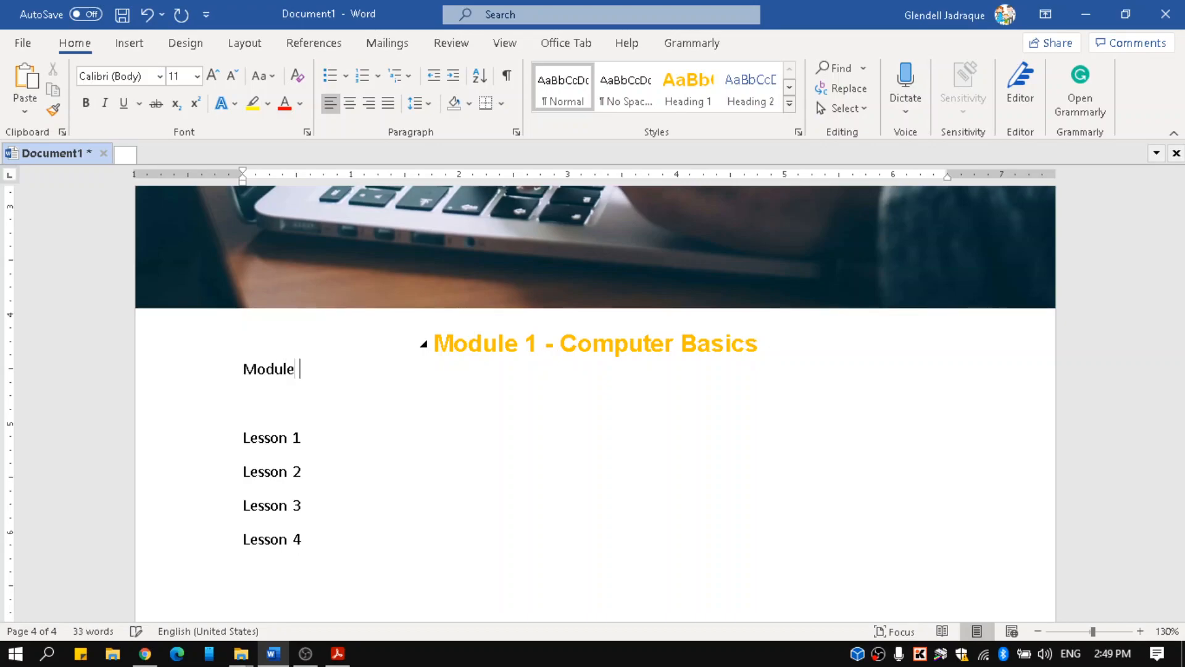
text(O)
key(BackSpace)
text(Overview)
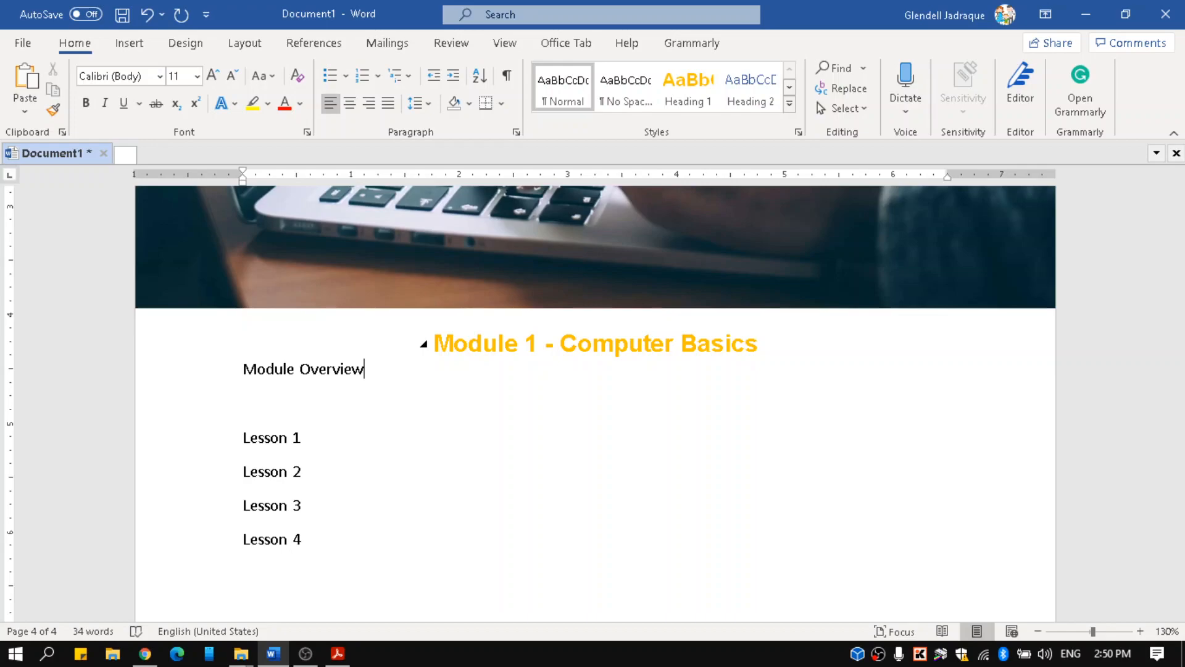
- Enclose the Module Overview line in square brackets
key(ctrl+Left)
key(Home)
text([)
key(ctrl+Right)
key(End)
text(])
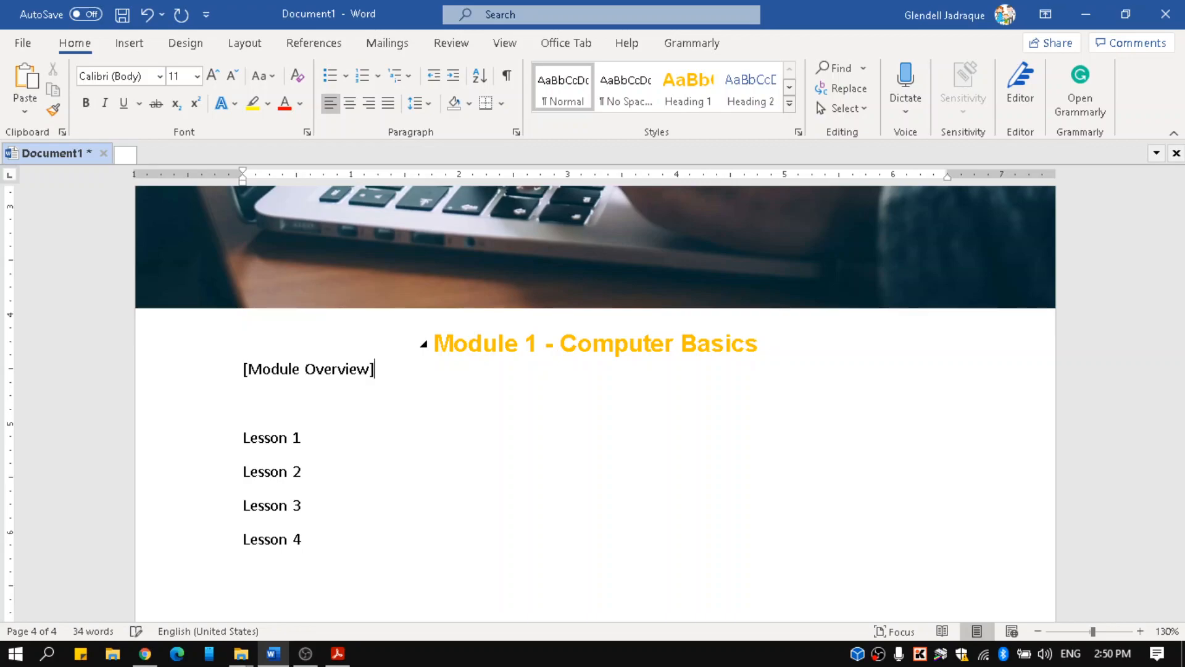
- Add the line "Learning Outcomes:" between the module overview and Lesson 1, leaving an empty paragraph above it
key(Down)
key(Down)
key(Up)
key(Return)
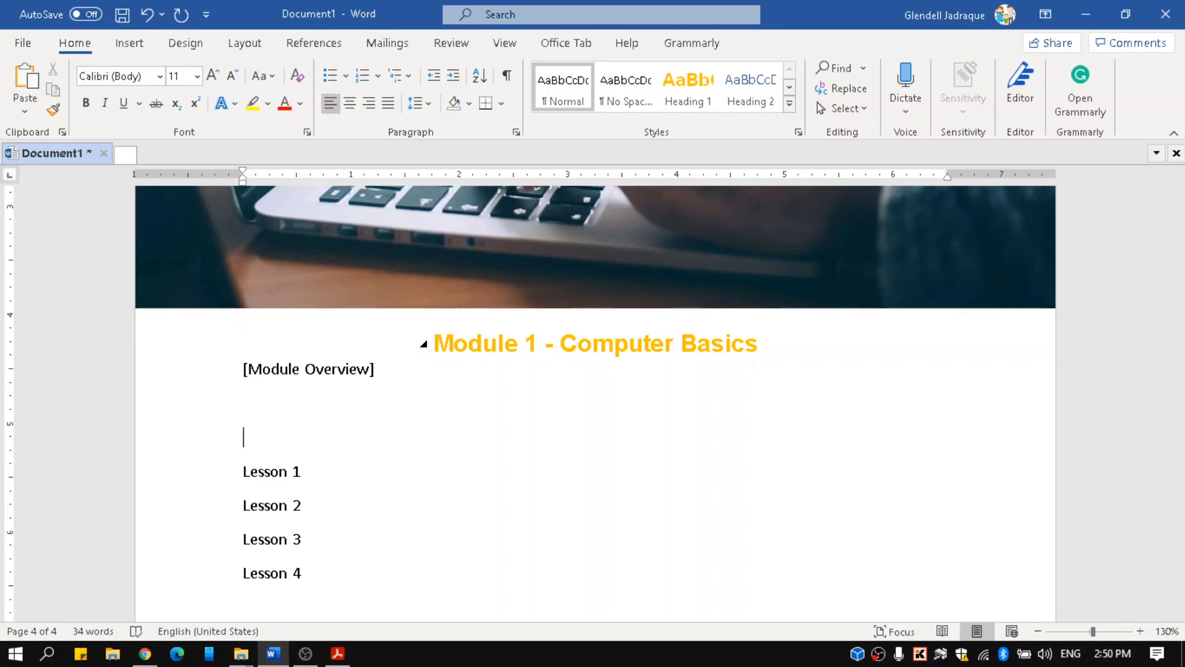
text(Learning )
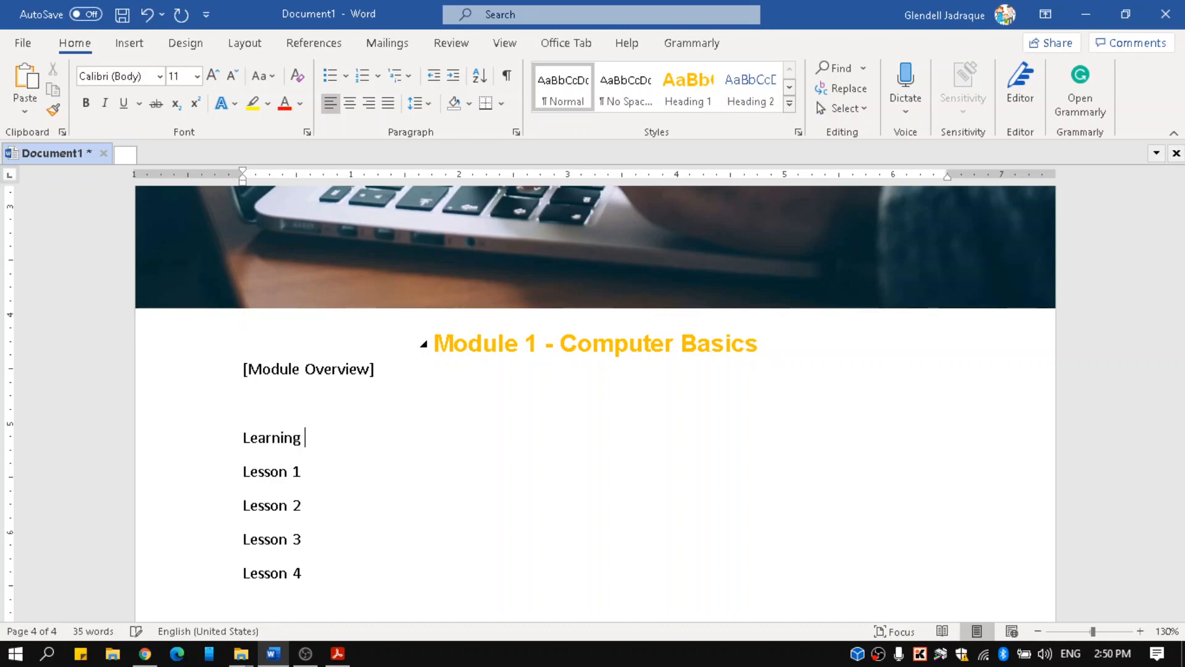
text(Outcomes)
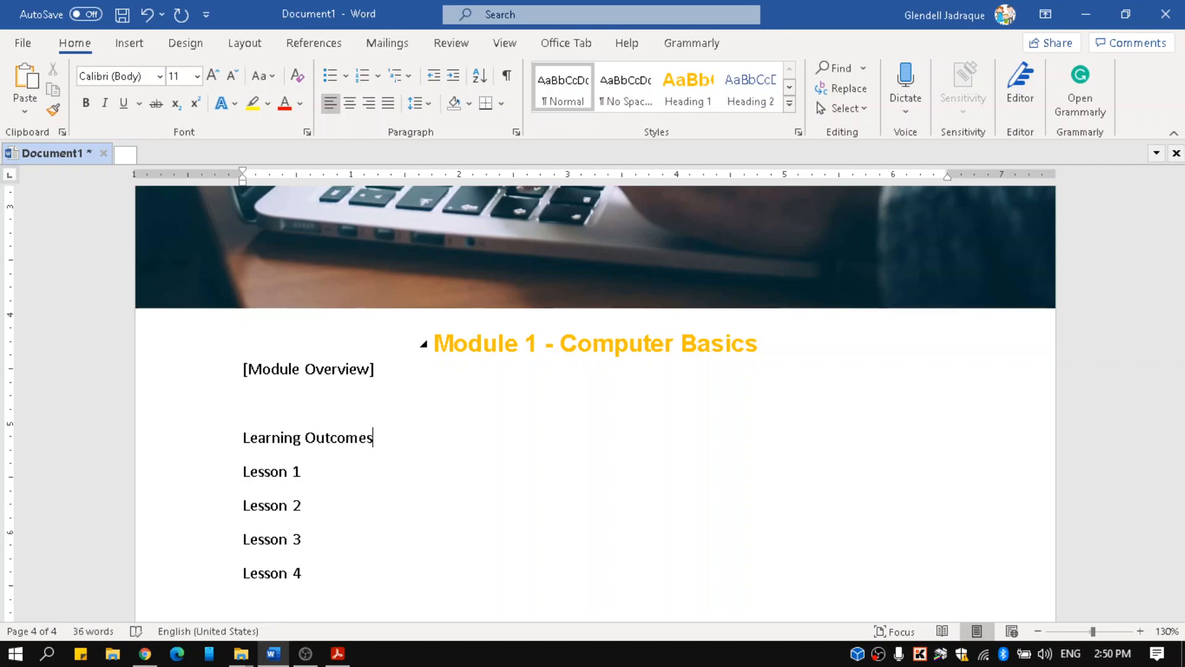
text(:)
- Start a checkmark-bulleted list below "Learning Outcomes:" with the item "Learning Outcome #1"
key(Return)
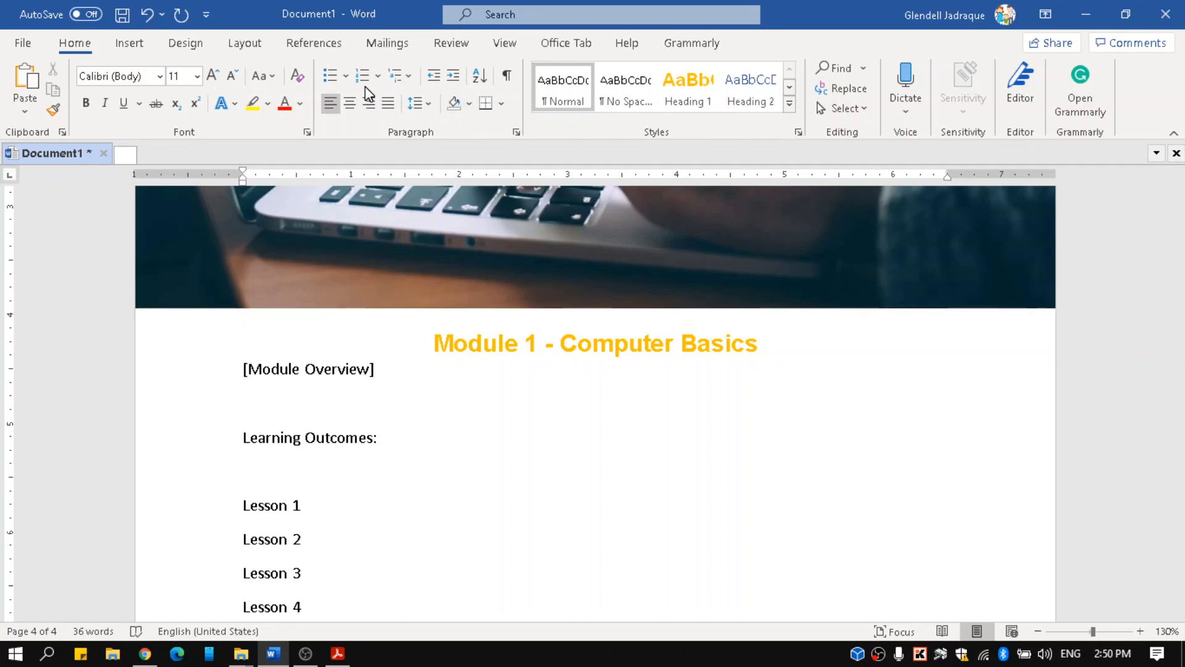
click(349, 80)
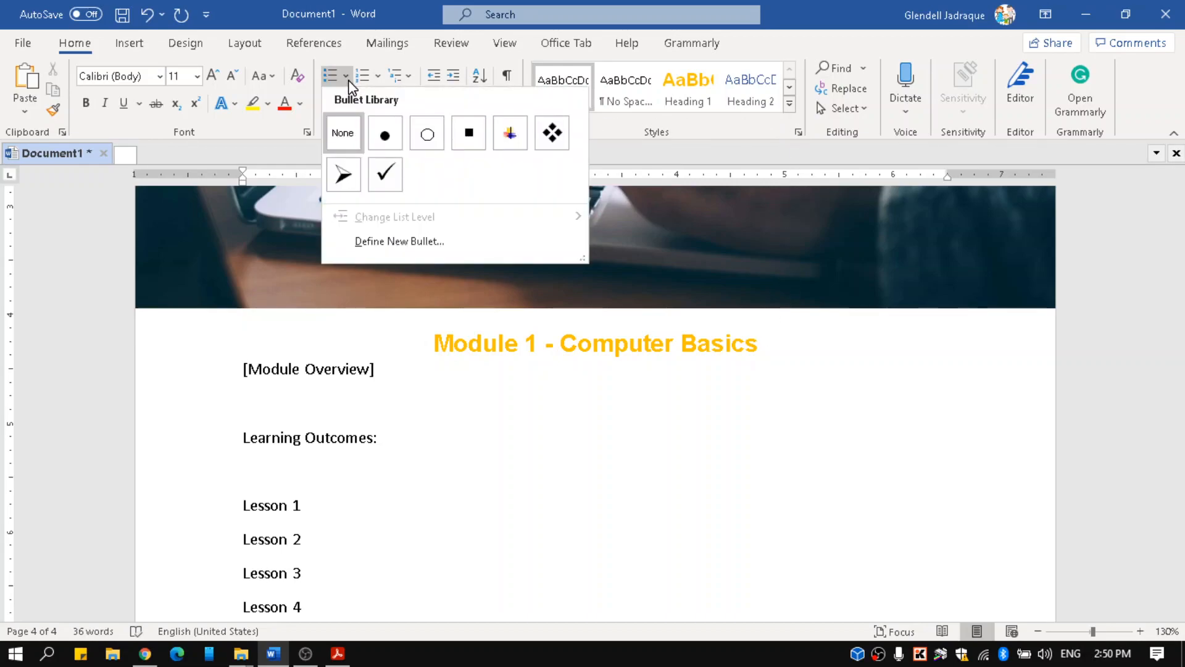
click(385, 174)
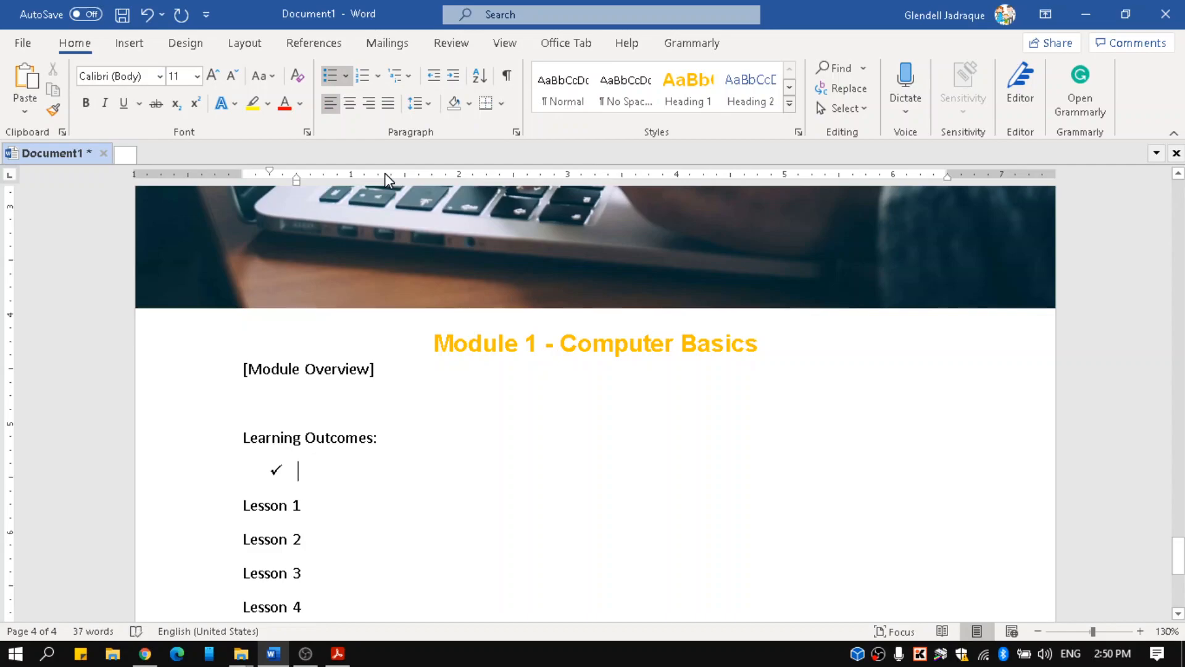
text(Learning OU)
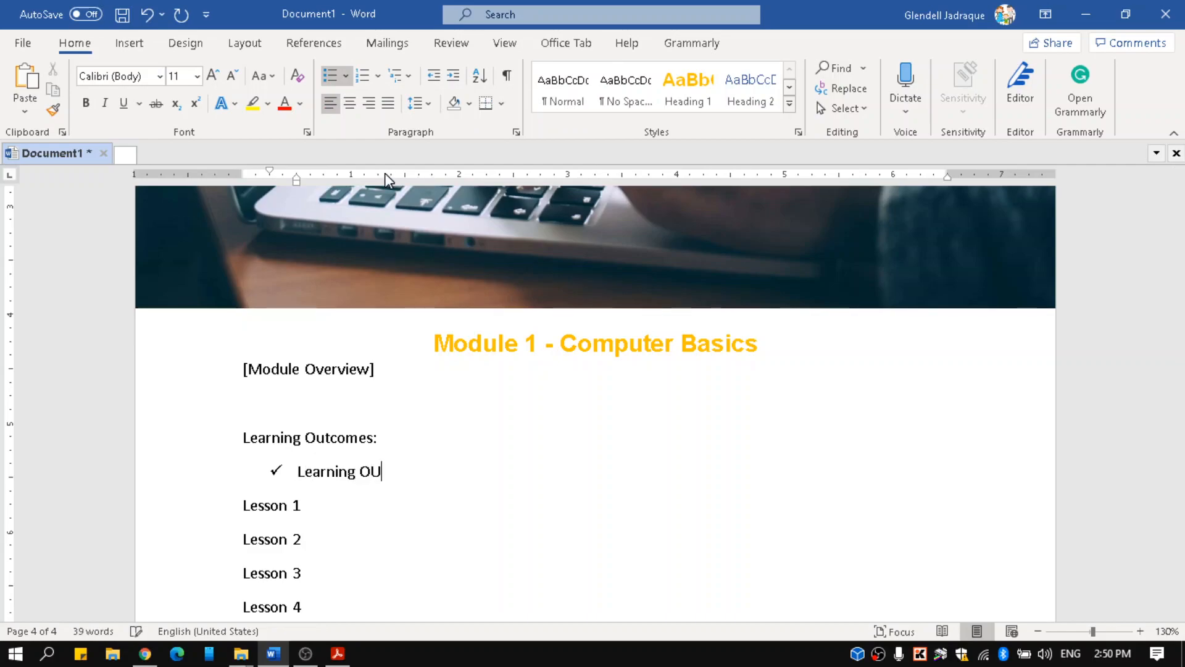
key(BackSpace)
text(utcome #1)
- Reuse the text of the first checkmark item for a second item reading "Learning Outcome #2"
key(Return)
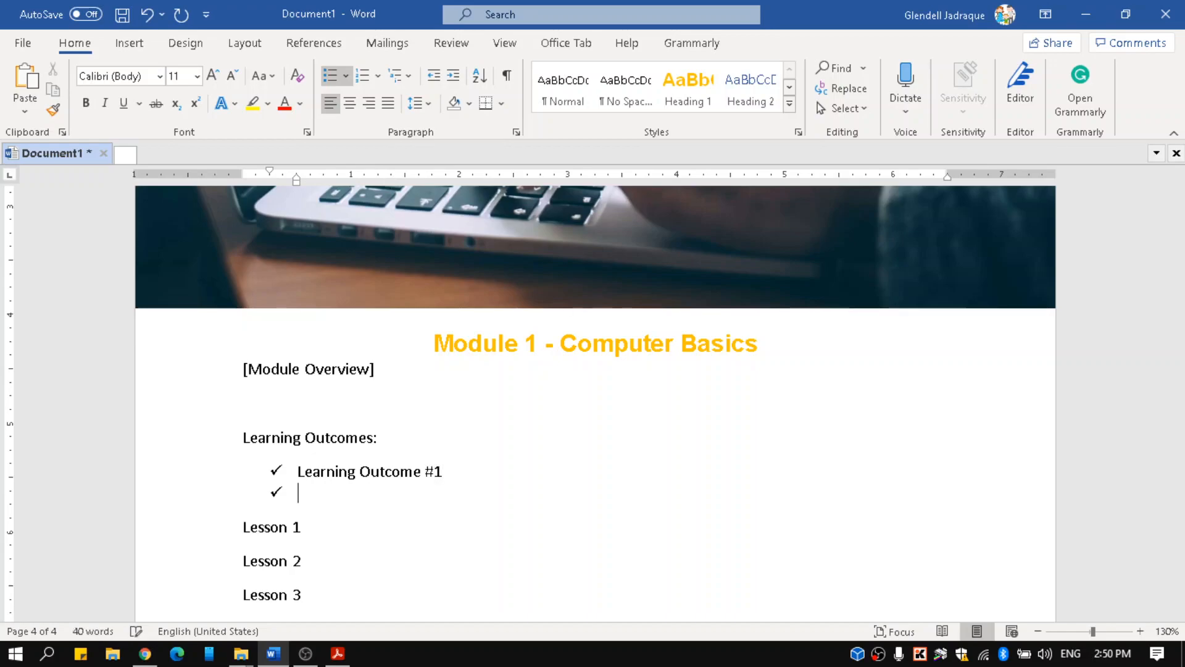
key(Up)
key(ctrl+shift+Right)
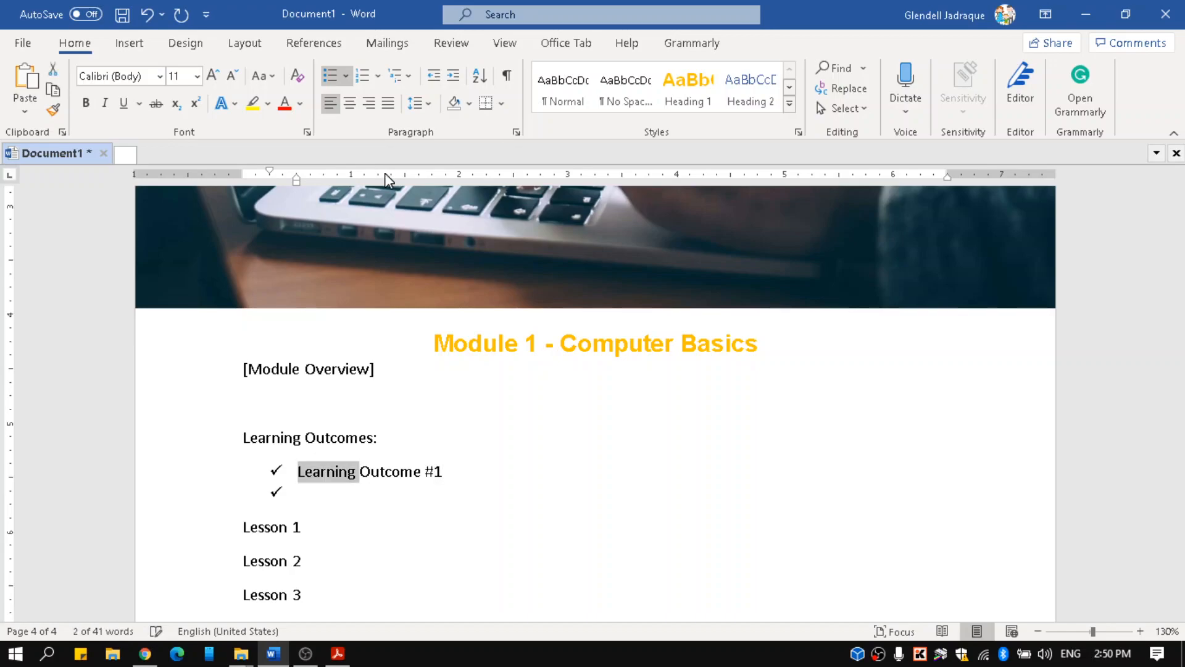
key(ctrl+shift+Right)
scroll(398, 397, up, 2)
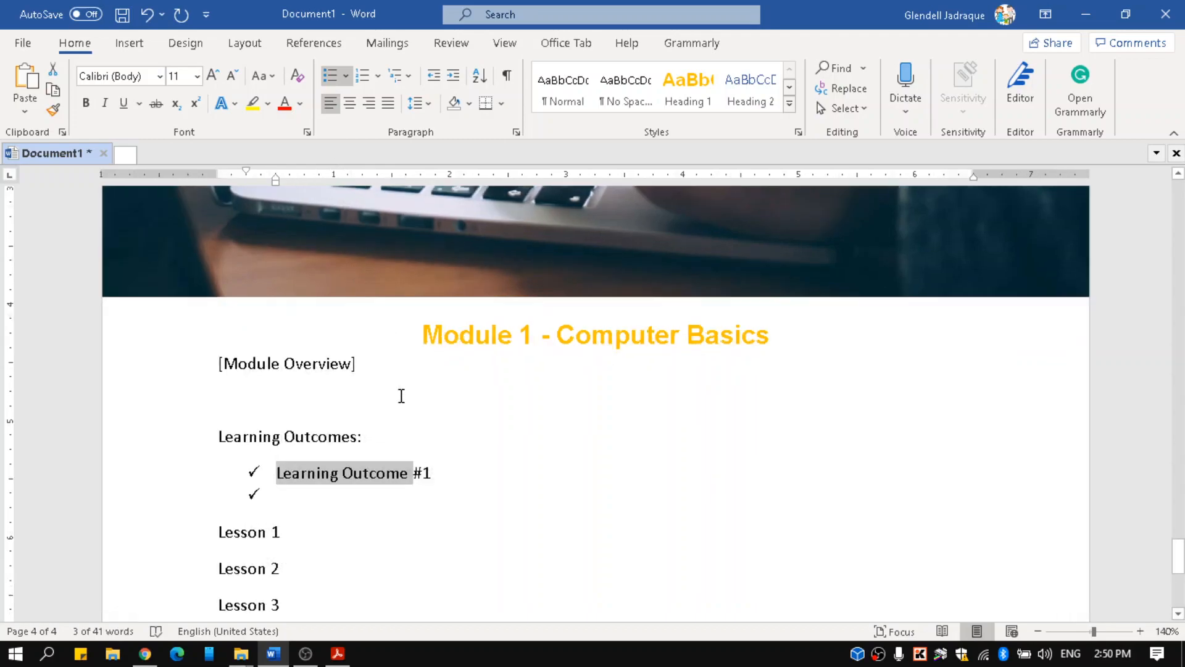
key(ctrl+shift+Right)
key(ctrl+shift+Right)
key(shift+Left)
text(Learning Outcome #1)
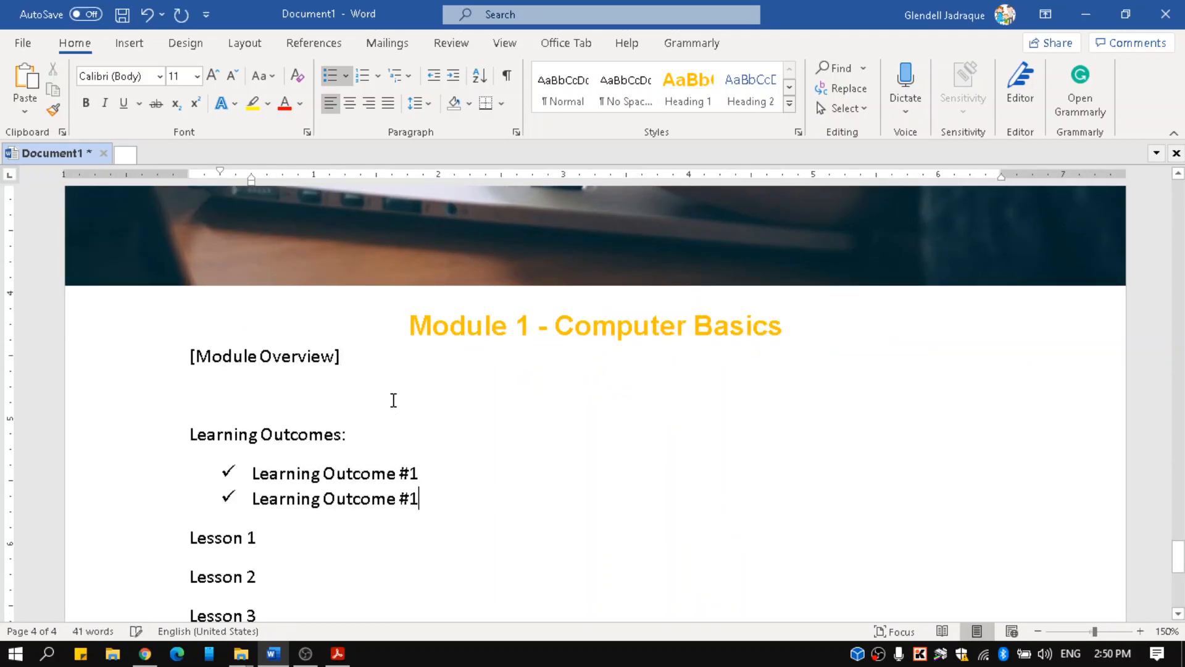
key(BackSpace)
text(2)
- Add the checkmark items "Learning Outcome #3" and "Learning Outcome #4" and end the bulleted list
key(Return)
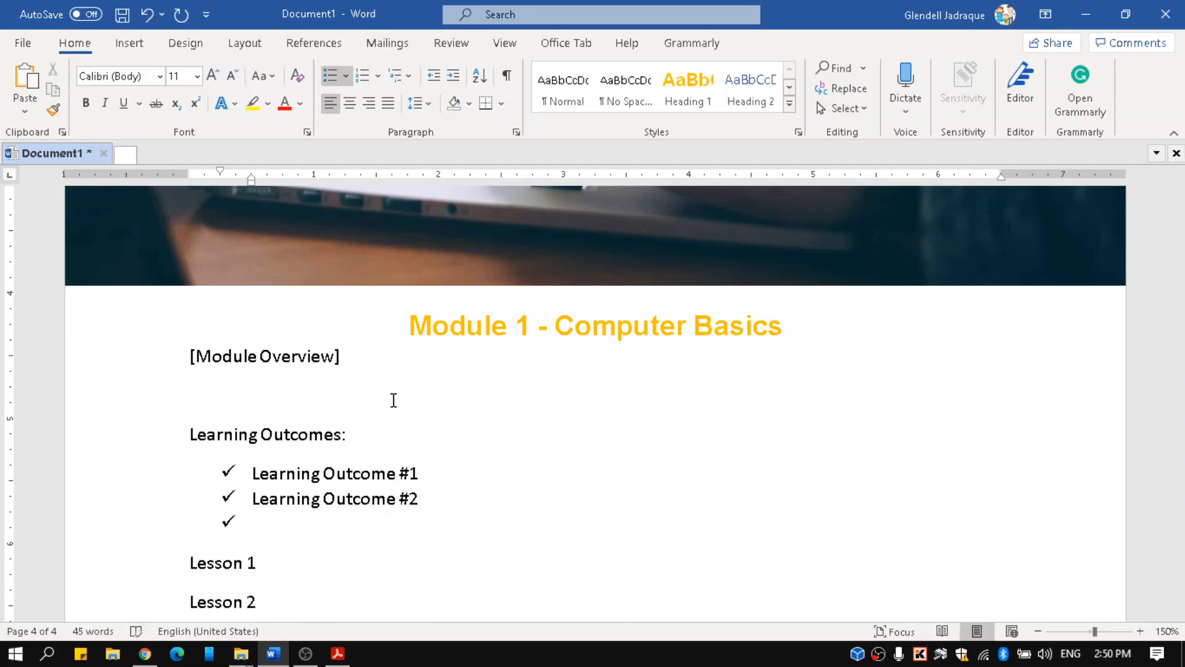
text(Learning Outcome #1)
key(BackSpace)
text(3)
key(Return)
text(Learning Outcome #1)
key(BackSpace)
text(4)
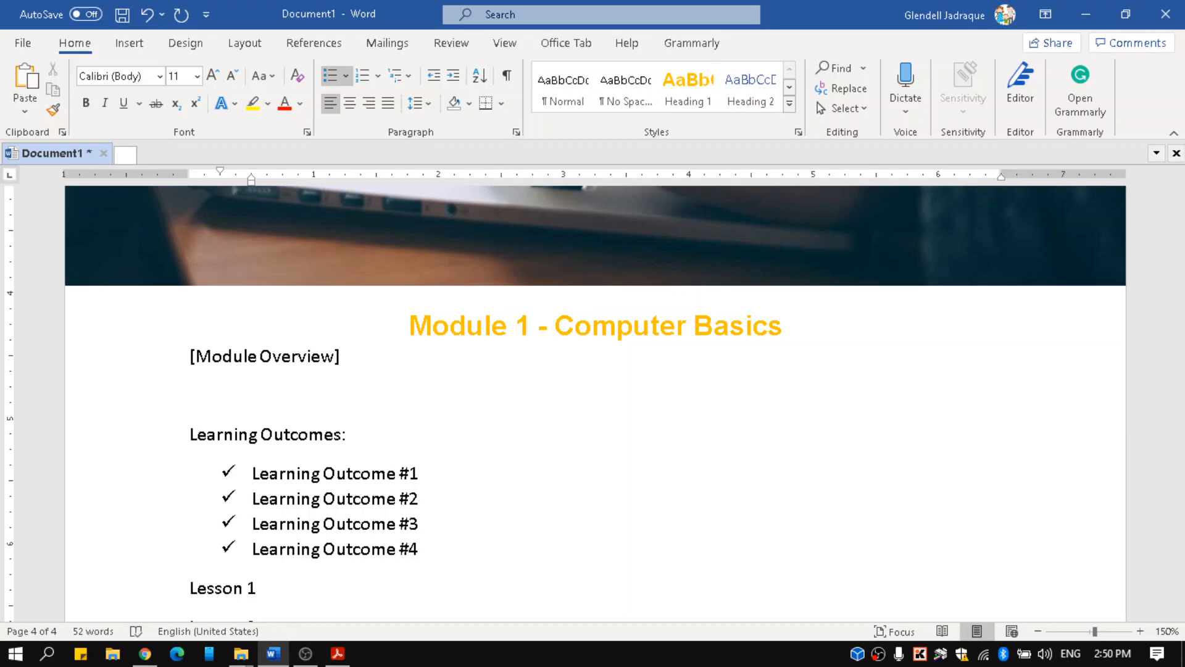
key(Return)
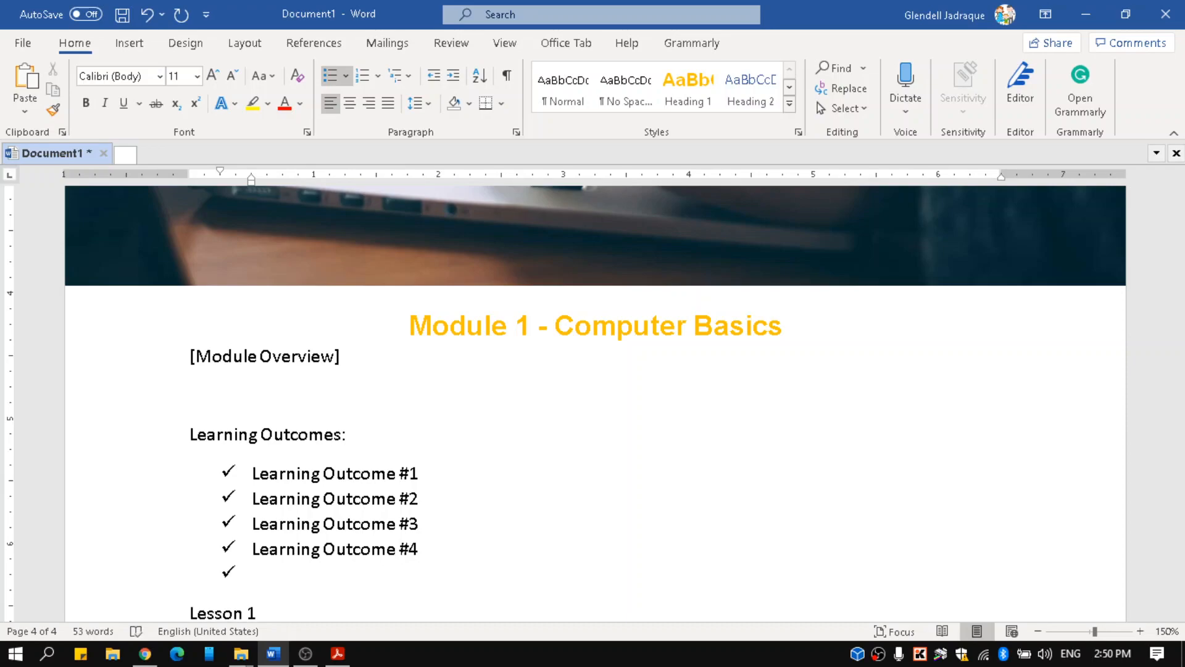
key(BackSpace)
key(BackSpace)
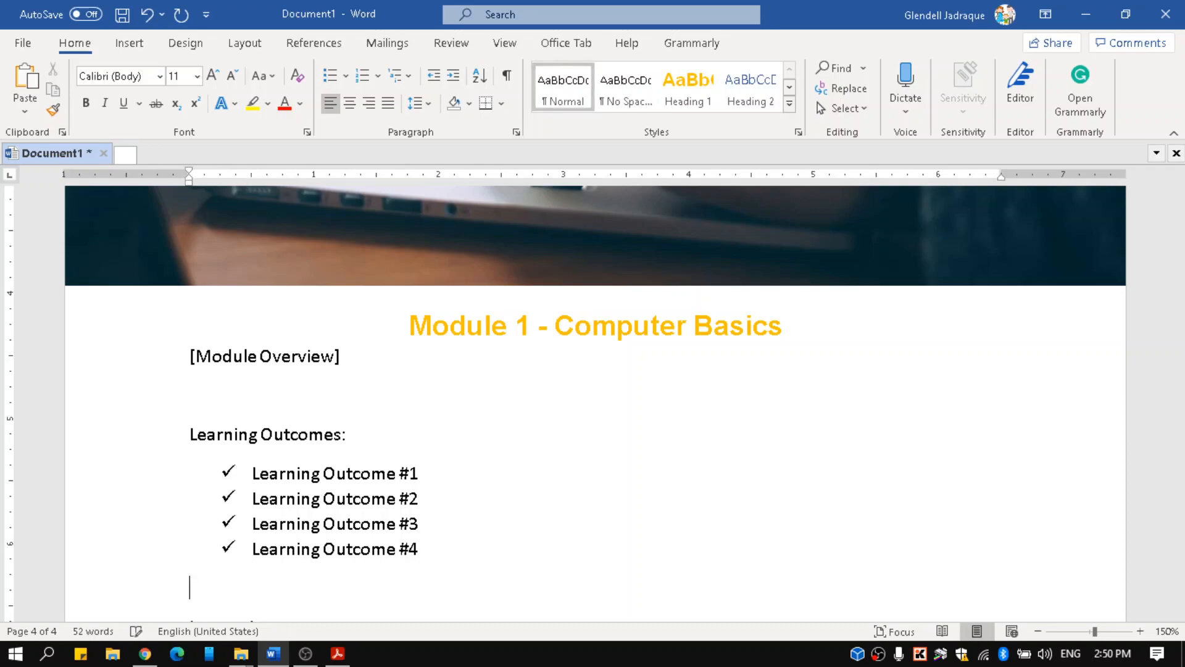
- Add the line "Lessons in this module:" above Lesson 1, leaving an empty paragraph below the learning outcomes list
scroll(394, 399, down, 3)
key(Return)
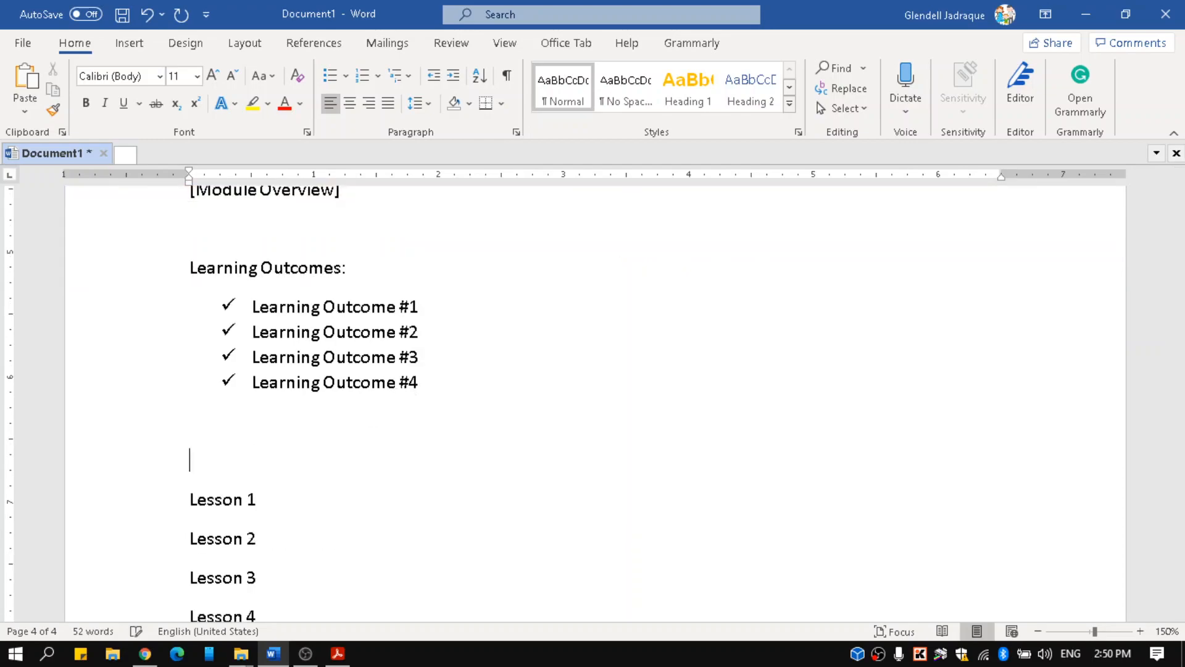
text(Lessons in this)
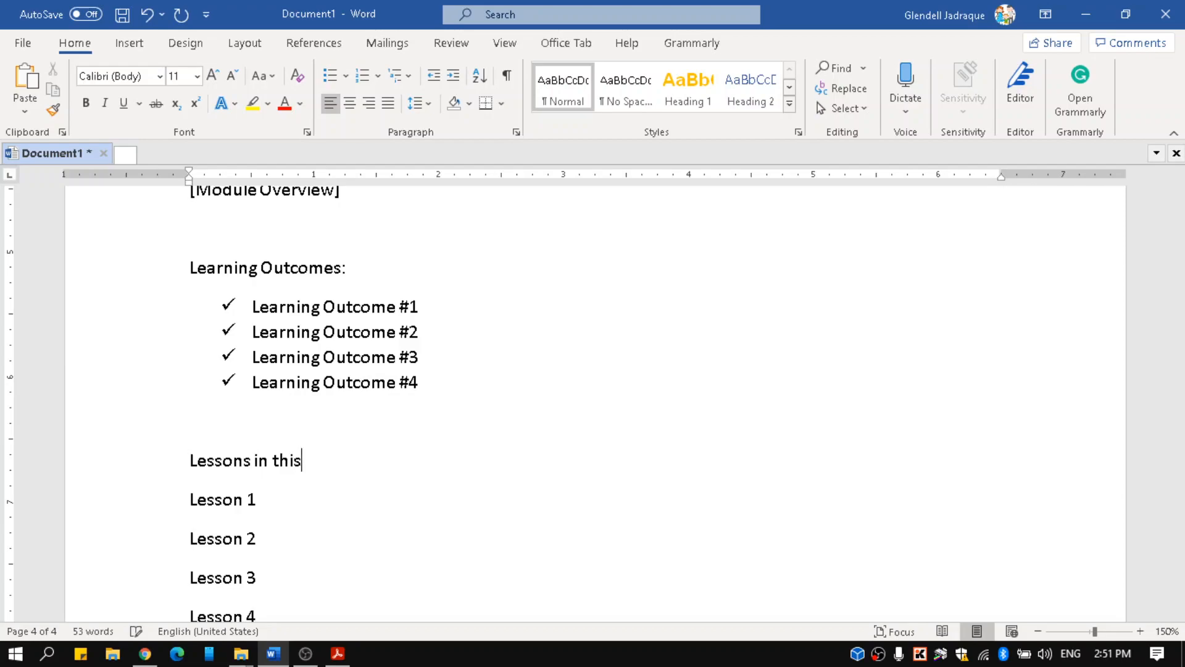
text( M)
key(BackSpace)
text(module:)
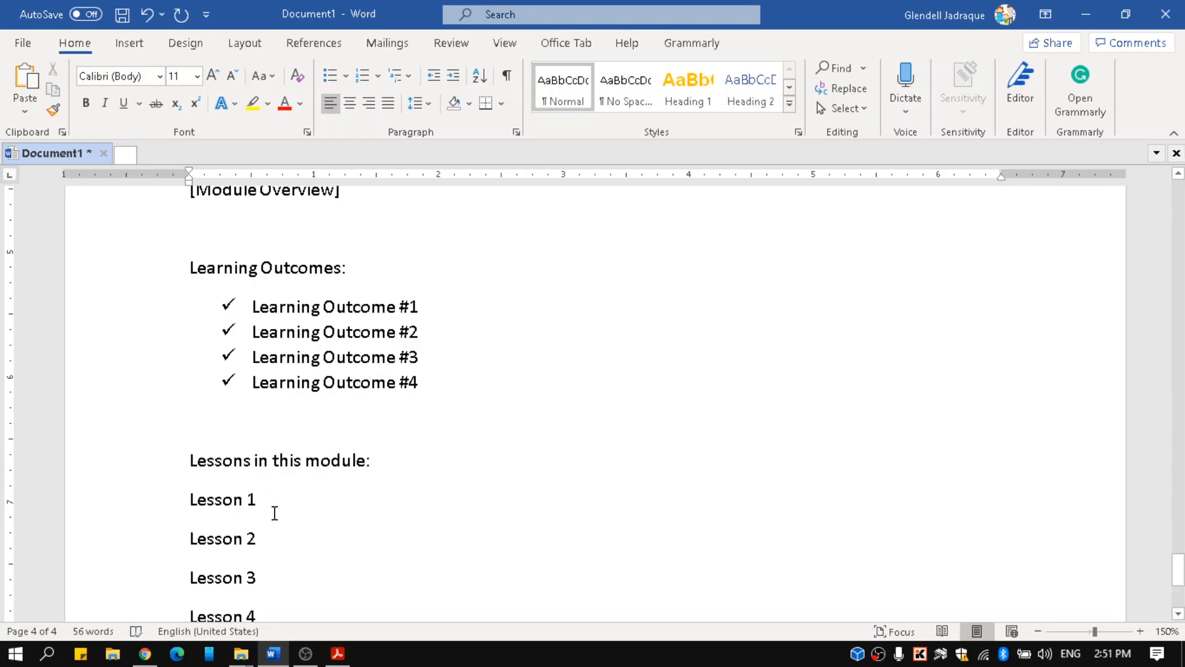
- Format the four lines Lesson 1 to Lesson 4 as a numbered list in the 1. 2. 3. style
scroll(259, 481, down, 3)
drag(266, 449, 185, 323)
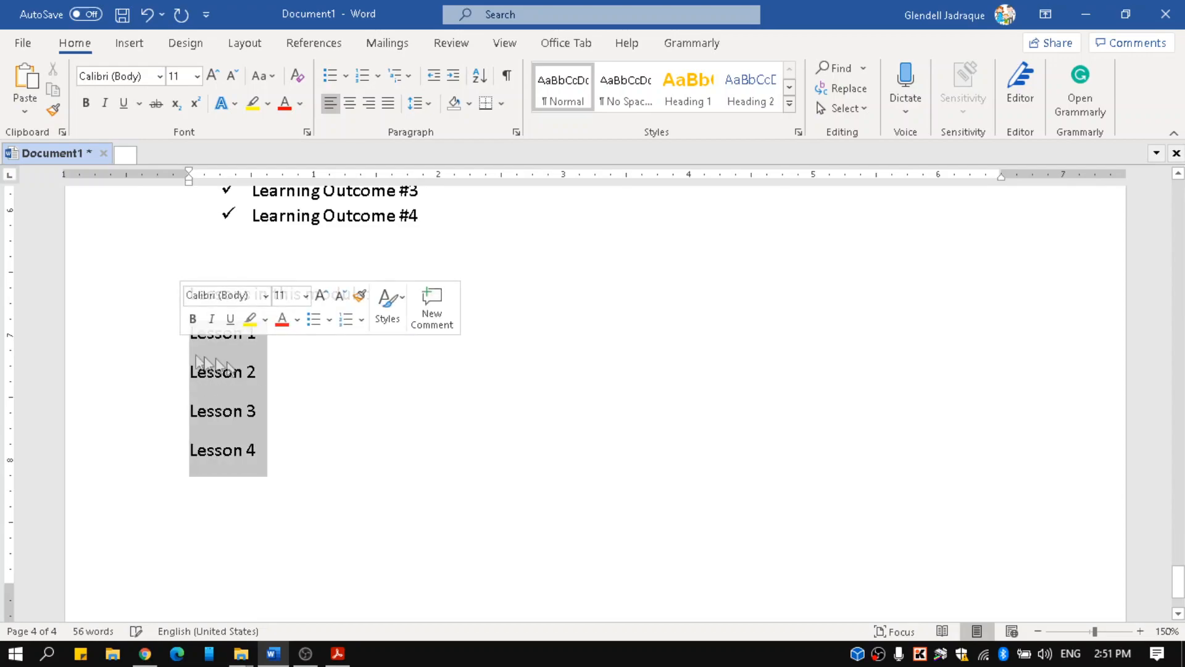
ctrl+scroll(357, 416, up, 1)
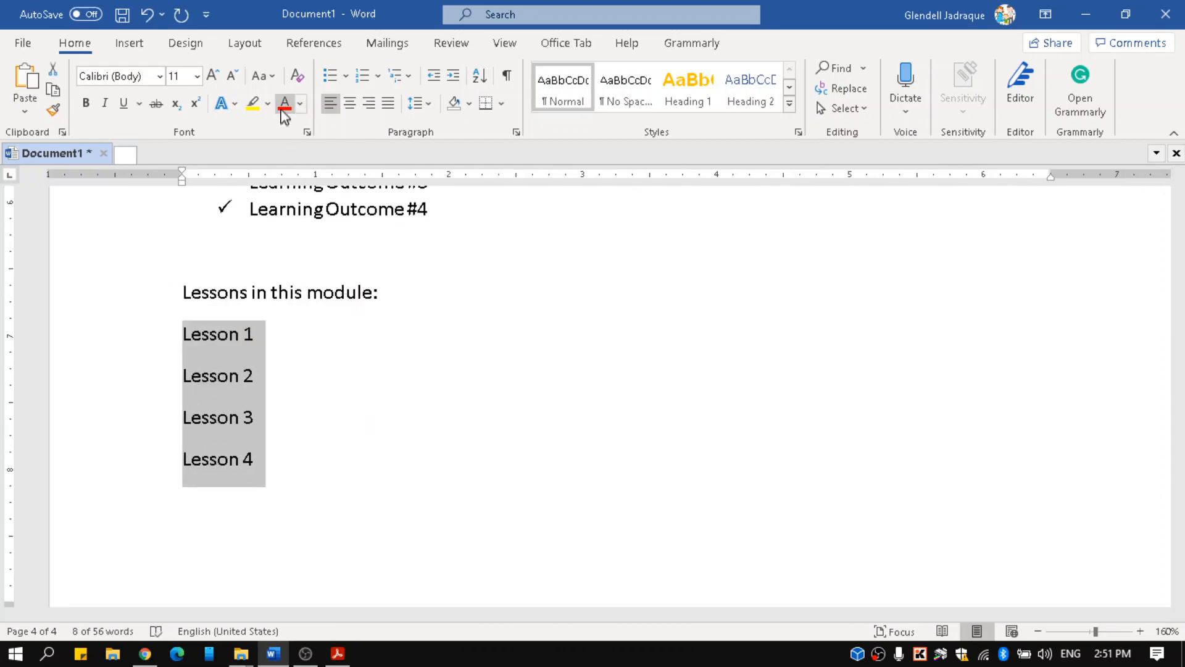
click(346, 75)
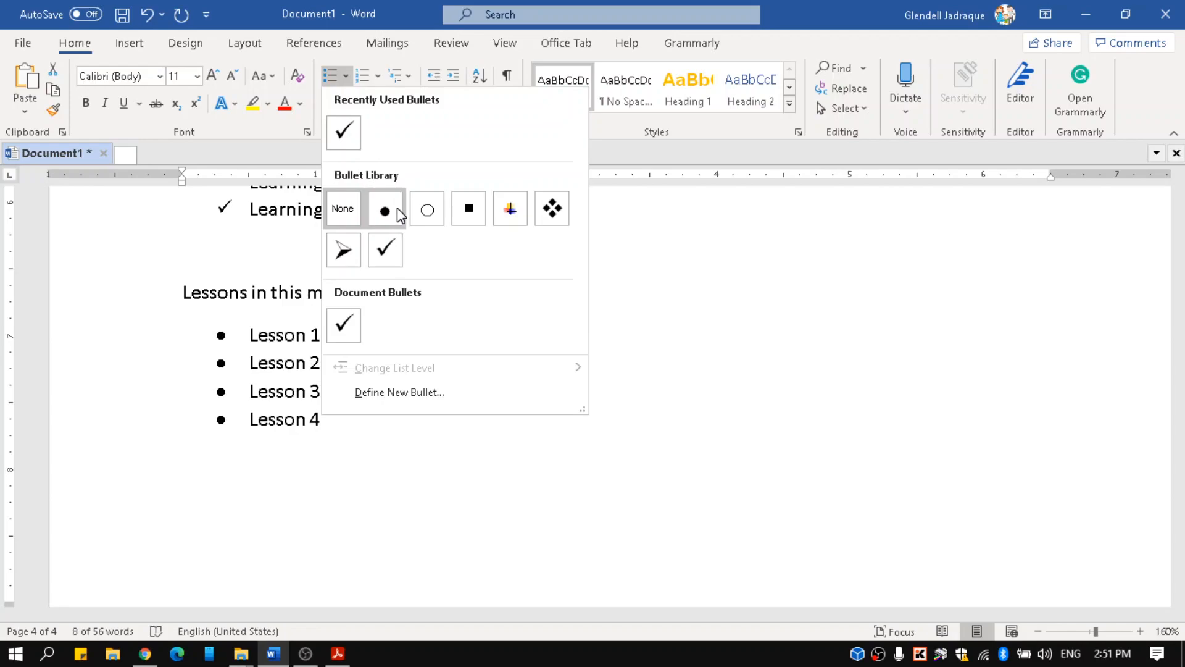
click(379, 76)
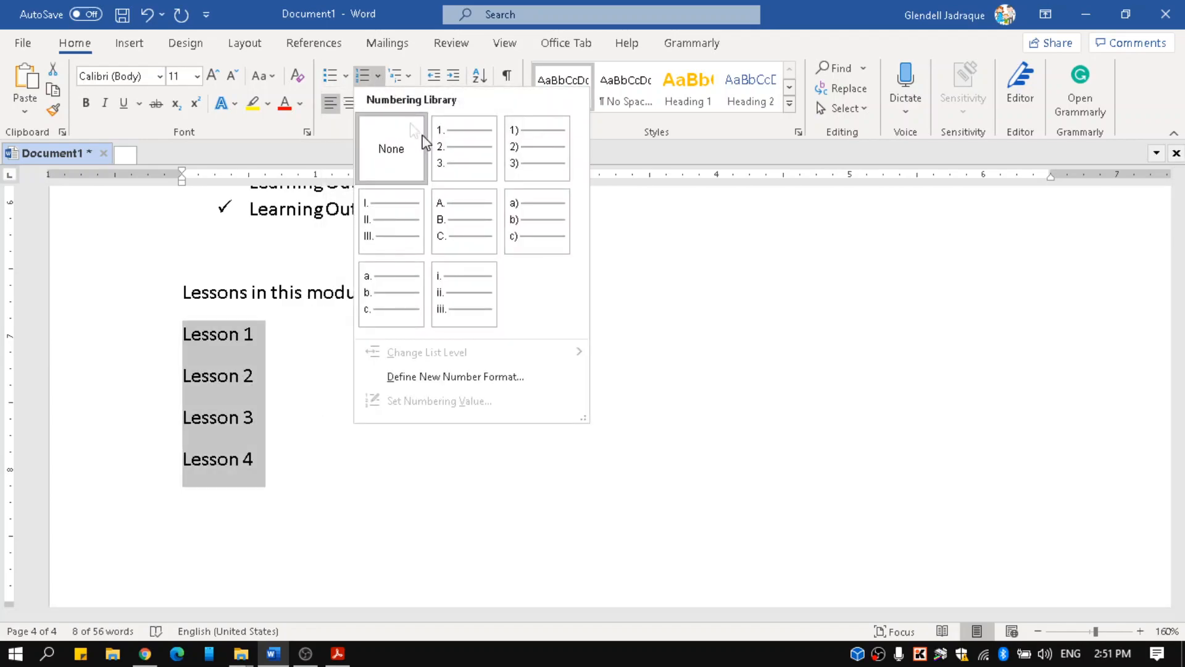
click(457, 151)
- Make the "Learning Outcomes:" line bold
scroll(444, 324, up, 3)
scroll(451, 338, down, 2)
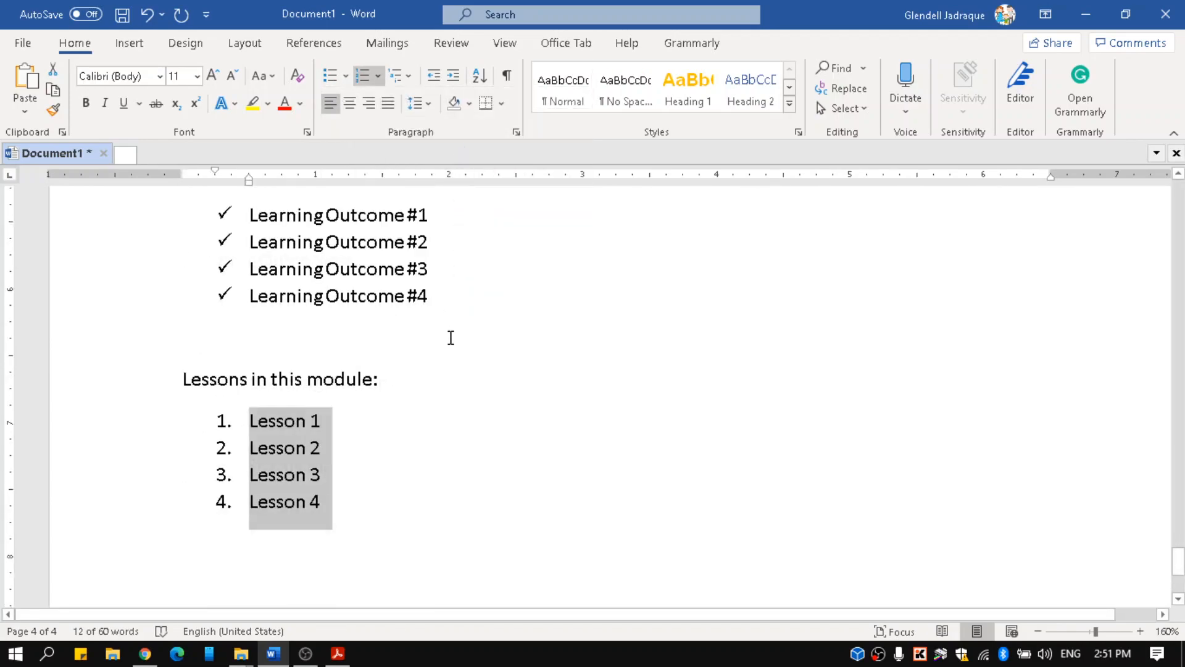
ctrl+scroll(451, 337, down, 2)
scroll(451, 338, down, 3)
scroll(450, 338, up, 5)
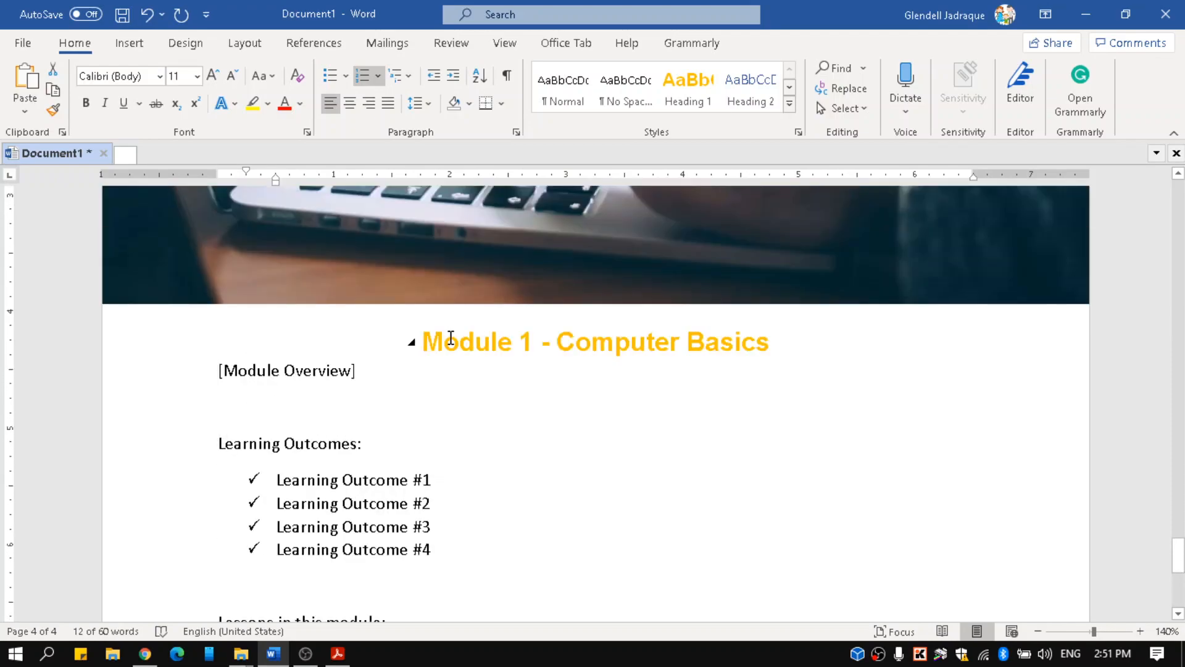
scroll(444, 339, down, 2)
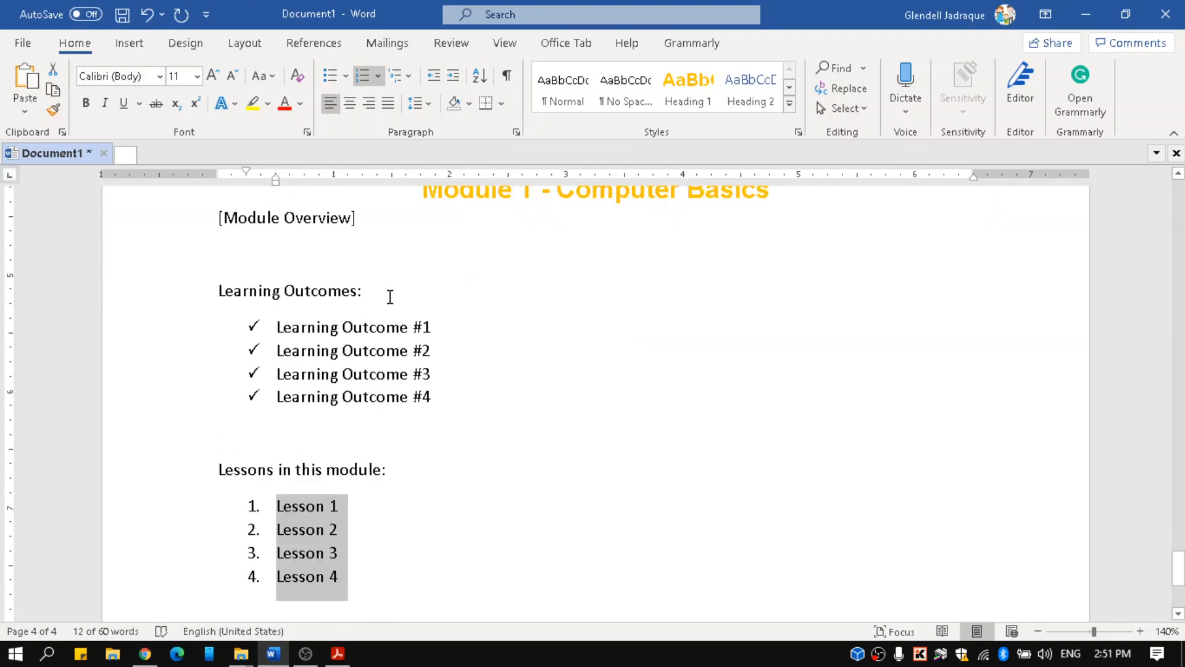
drag(390, 297, 217, 295)
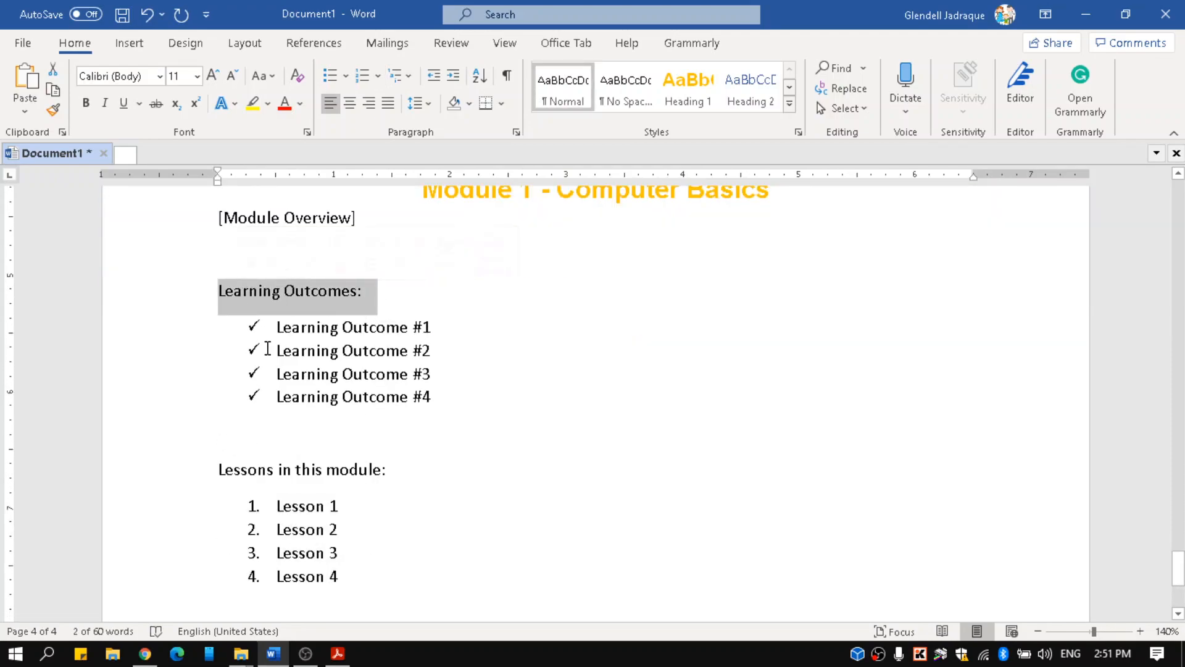
key(ctrl+b)
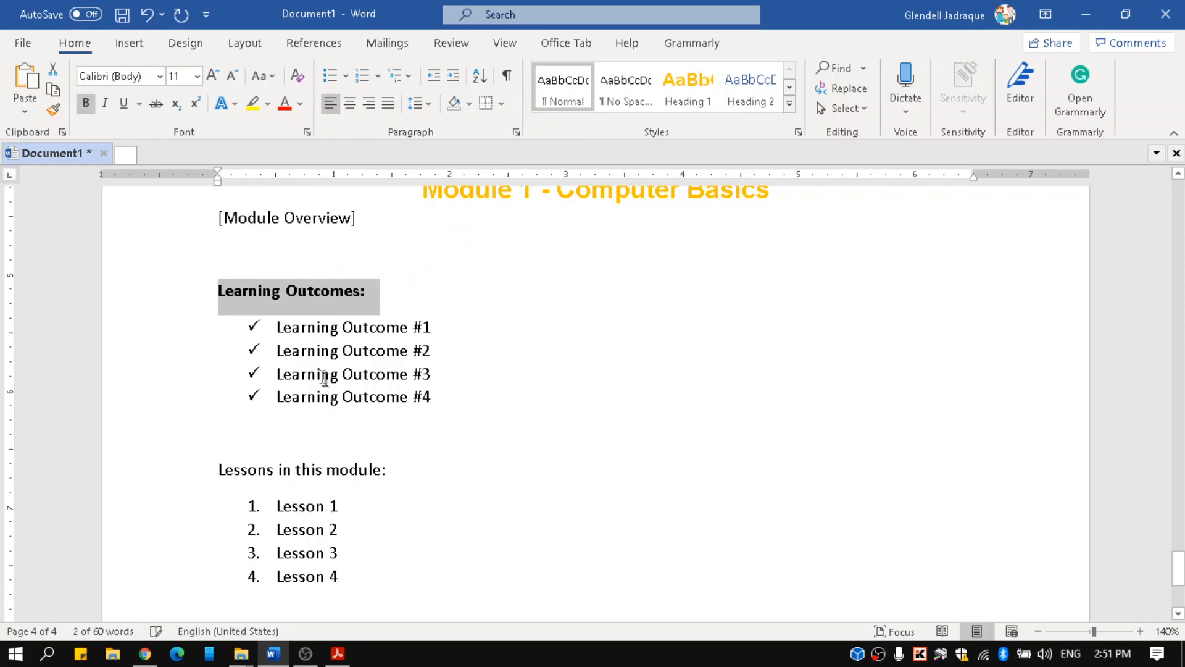
click(87, 104)
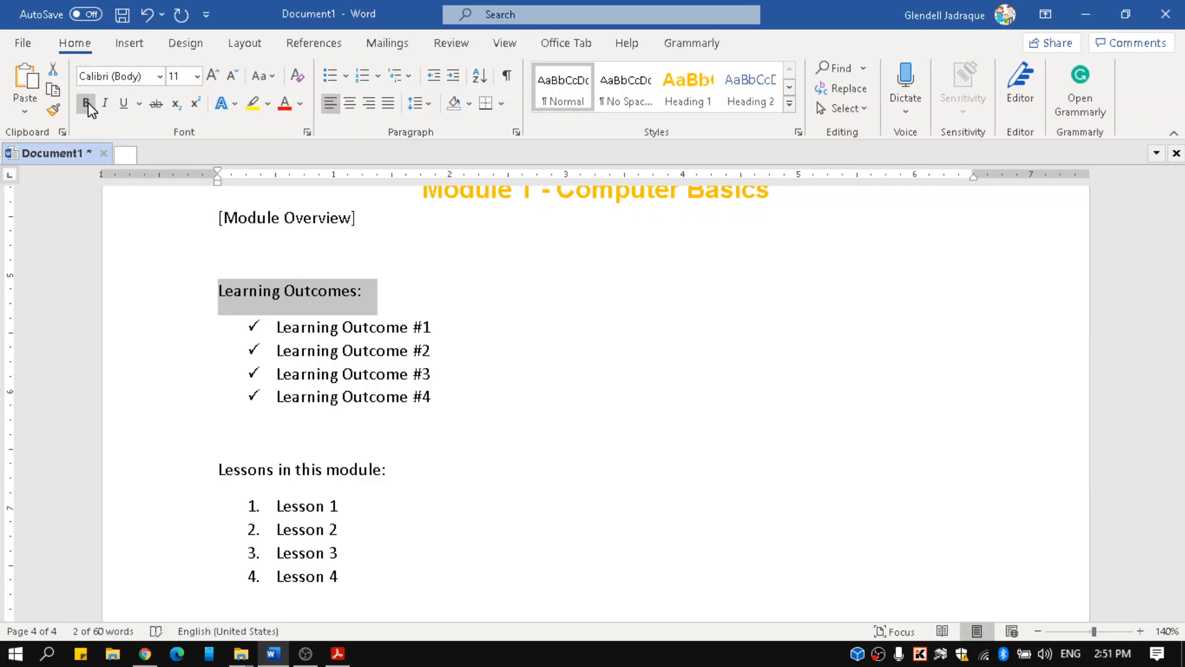
click(87, 103)
- Make the "Lessons in this module:" line bold
drag(423, 476, 257, 474)
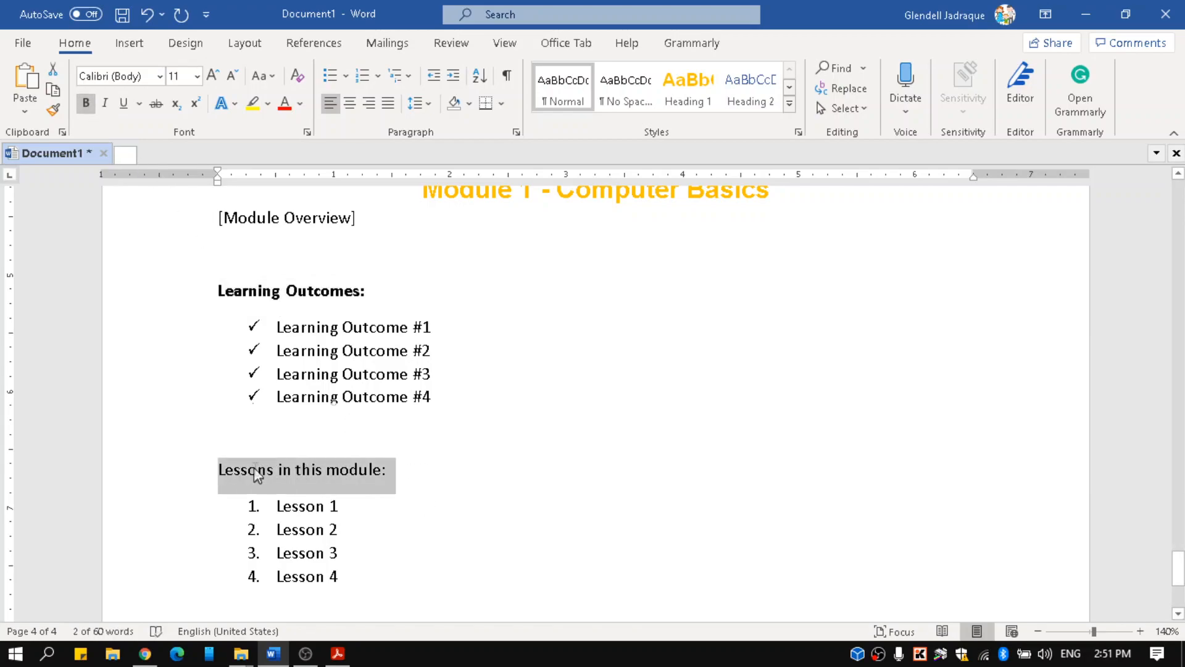
click(87, 104)
click(488, 497)
- Draw a rectangle about 7.8" wide and 0.31" high along the lower edge of the laptop photo, starting at the page's left edge
scroll(489, 493, up, 3)
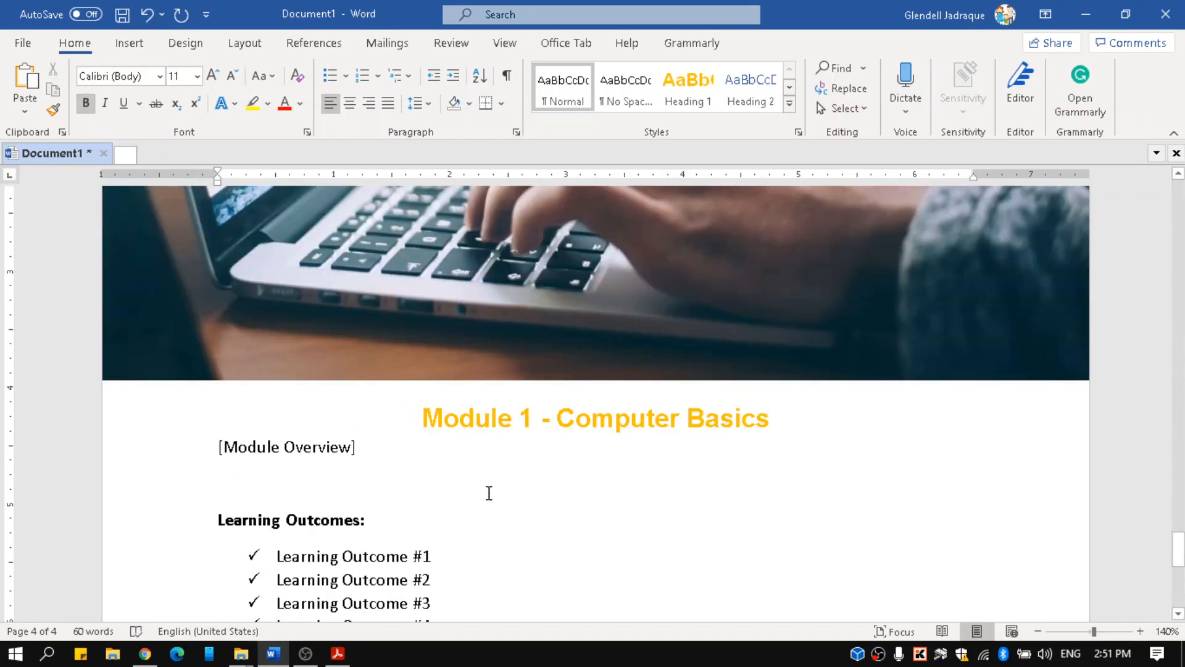
scroll(489, 493, down, 4)
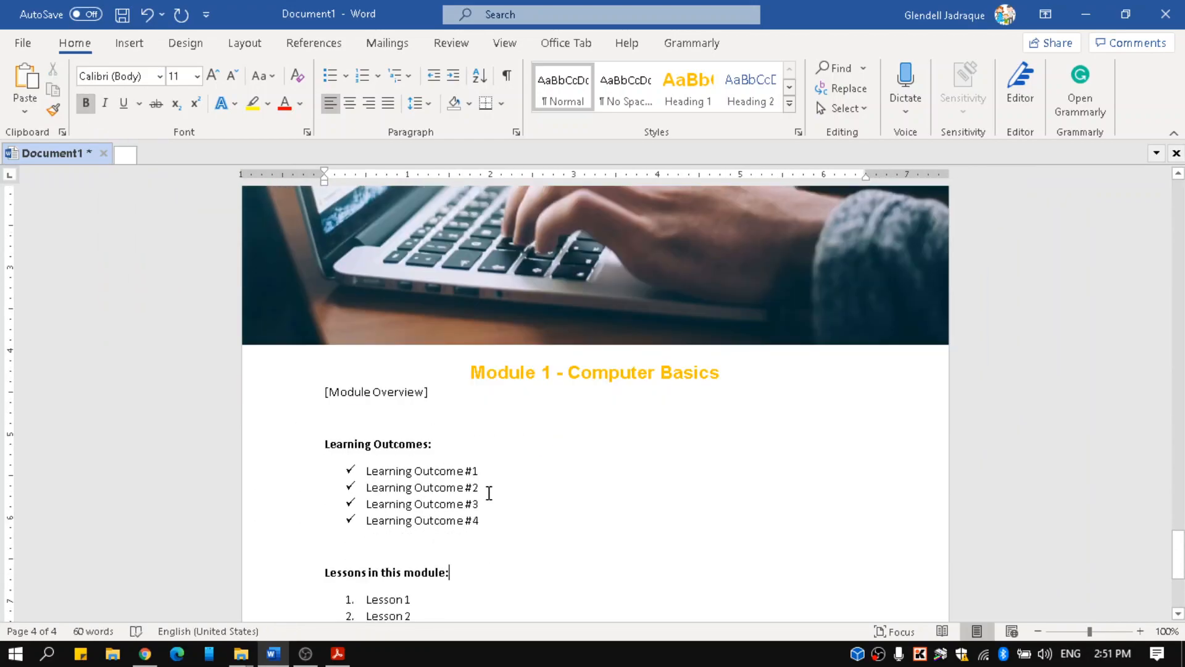
scroll(502, 502, up, 3)
scroll(545, 500, up, 2)
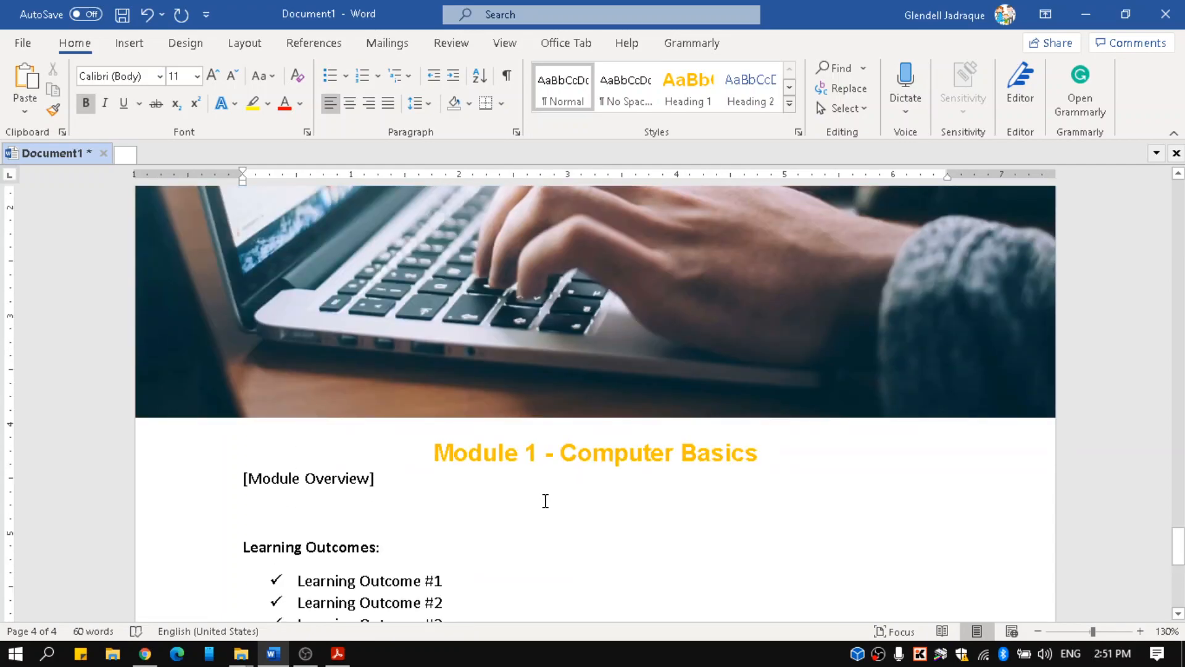
scroll(545, 494, up, 1)
scroll(545, 494, down, 4)
scroll(543, 494, up, 3)
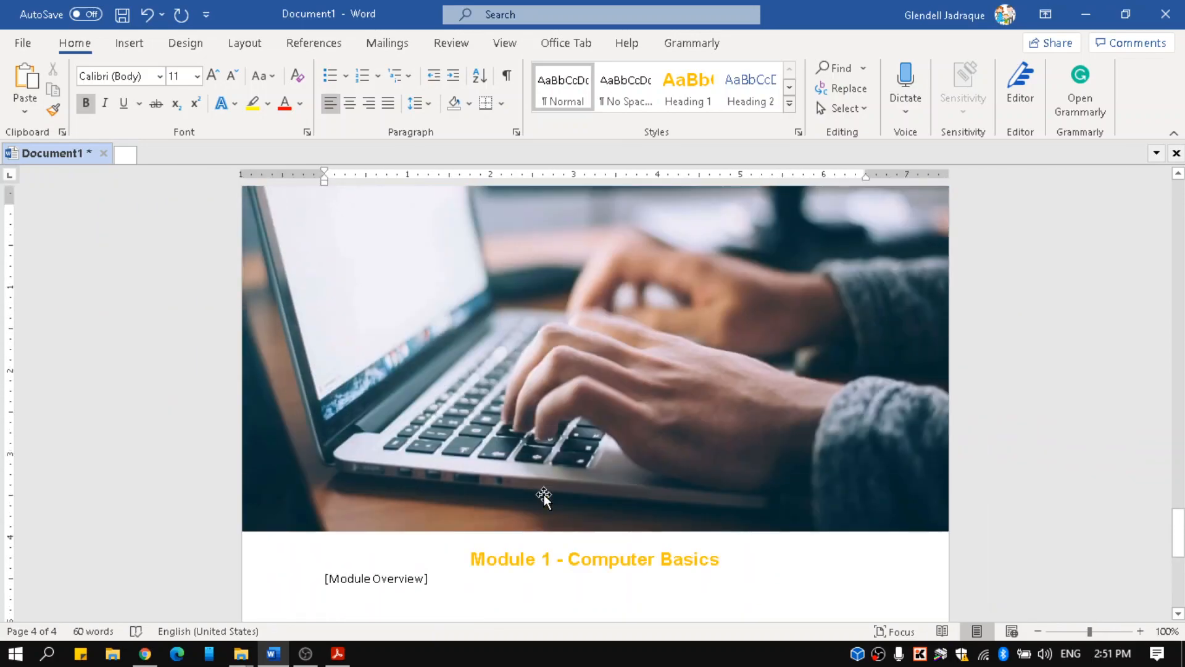
click(131, 44)
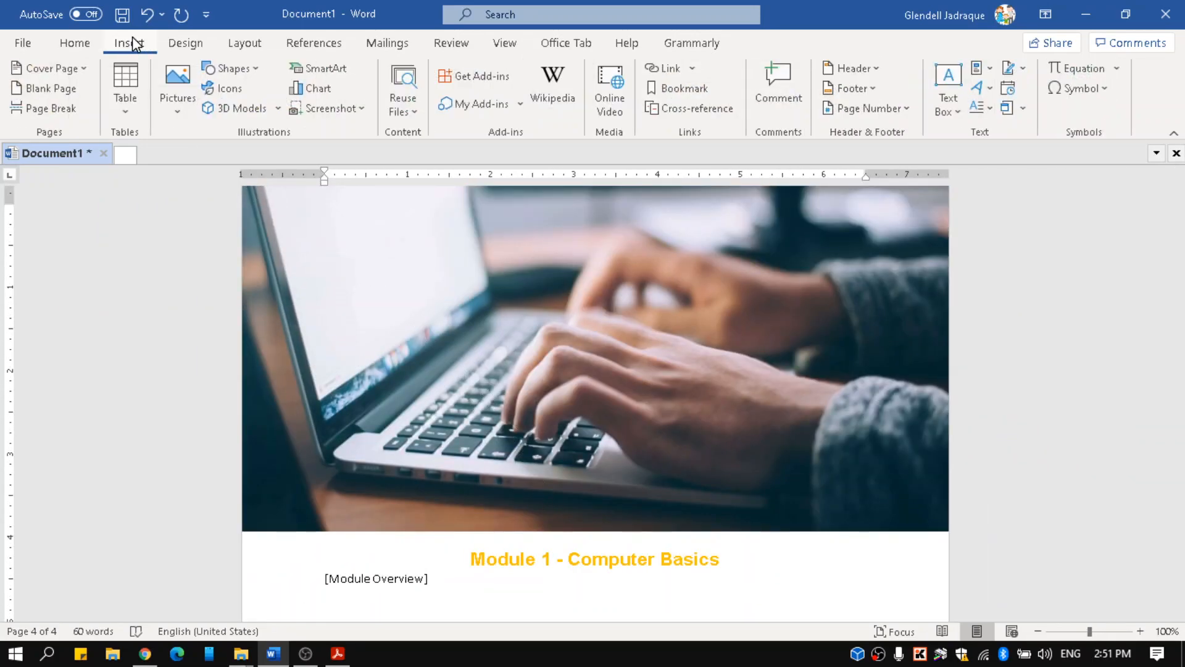
click(177, 111)
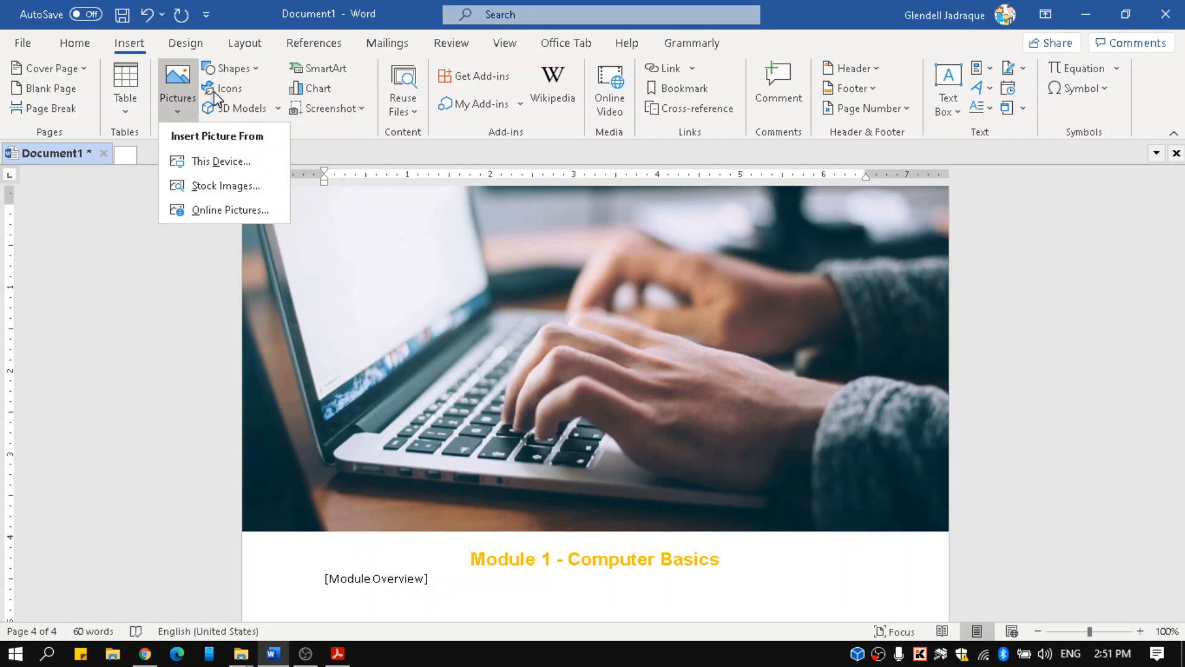
click(246, 70)
click(247, 70)
click(272, 111)
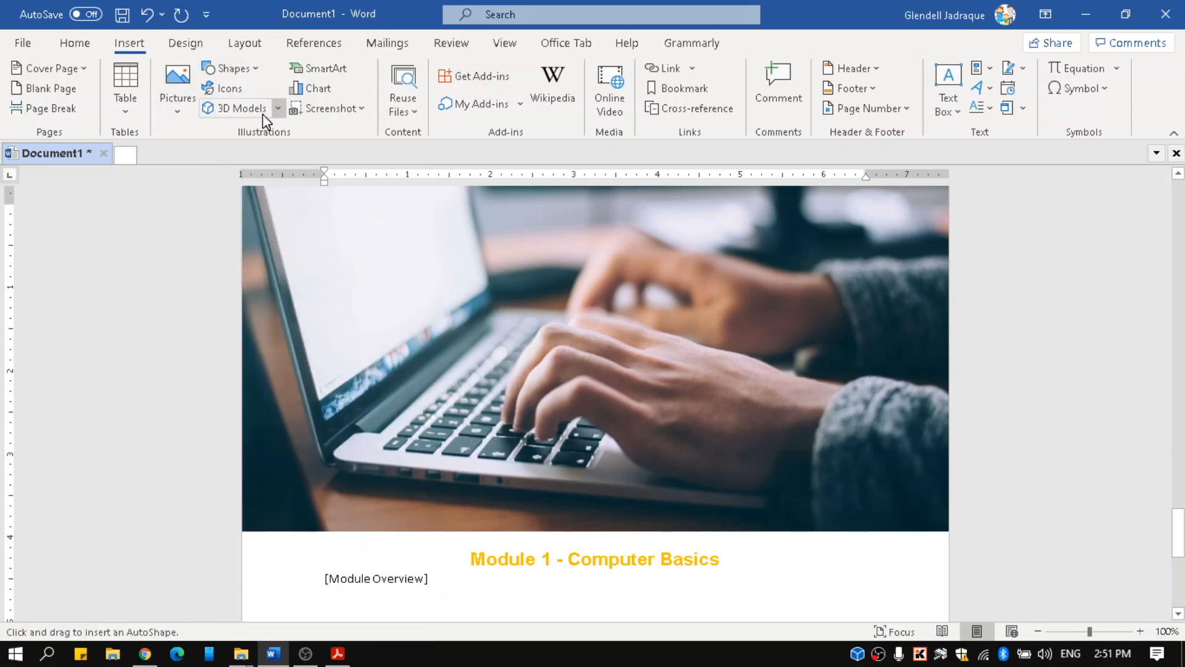
mouse_move(242, 510)
mouse_down()
mouse_move(786, 508)
mouse_move(886, 521)
mouse_move(892, 536)
mouse_up()
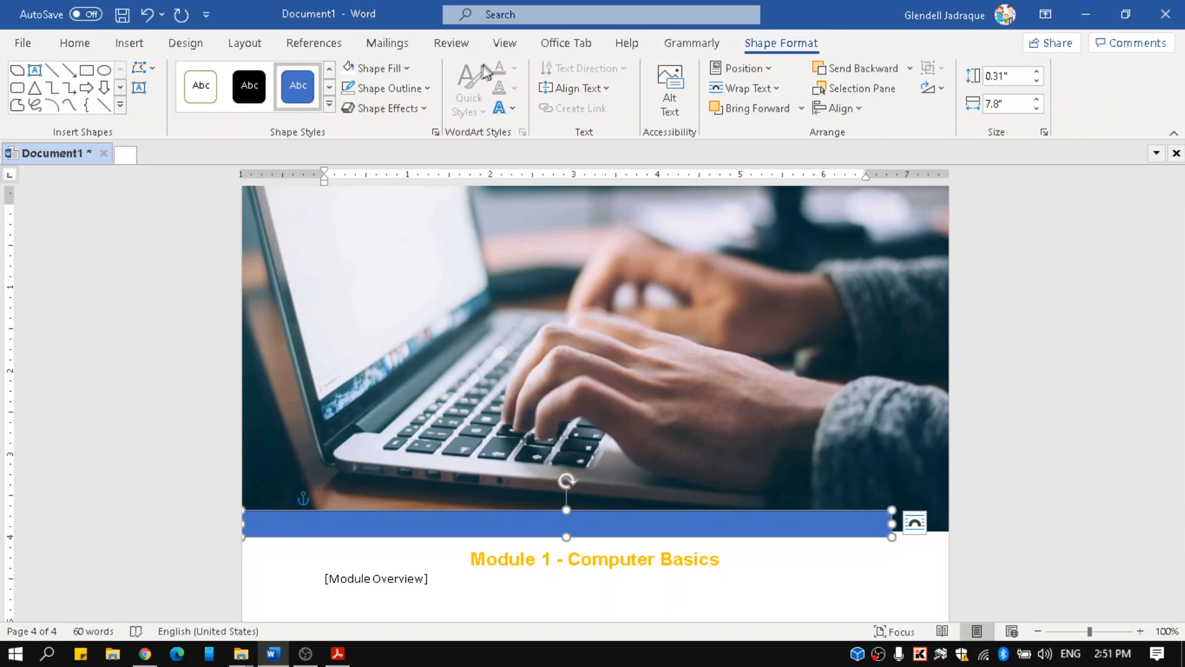
- Remove the outline of the rectangle under the photo and fill it with the standard yellow
click(428, 88)
click(398, 276)
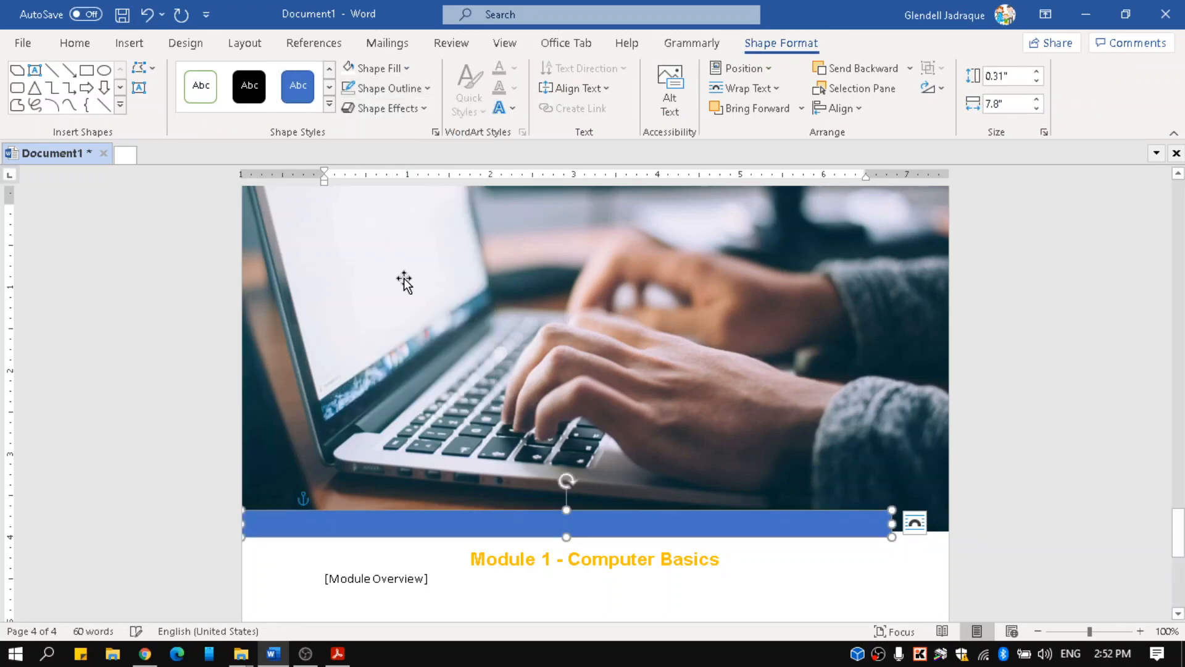
click(408, 69)
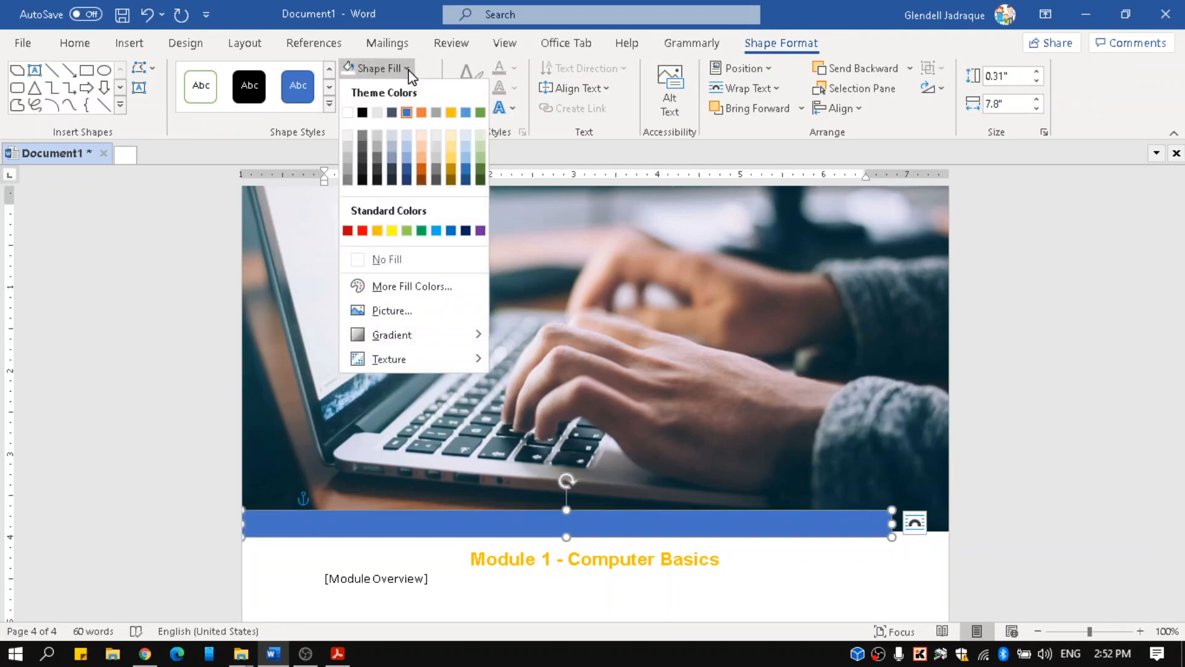
click(393, 231)
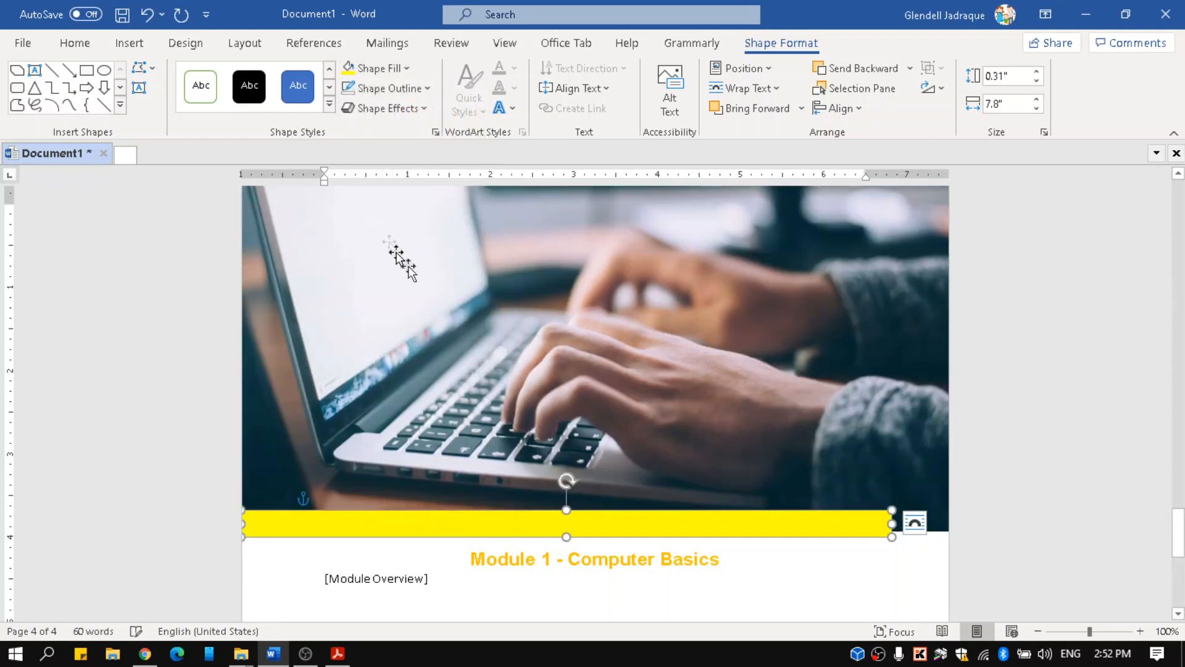
click(734, 566)
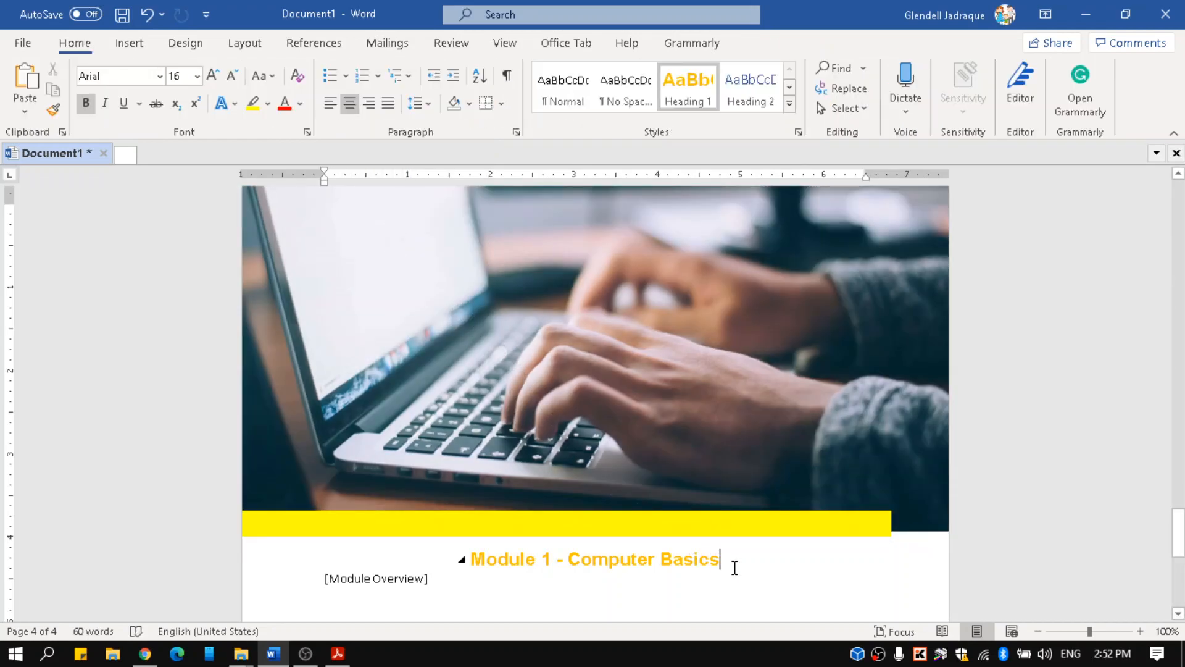
- Examine the layout of the Module 1 page, from the photo and yellow bar down to the lesson list
scroll(734, 567, down, 2)
scroll(721, 533, up, 2)
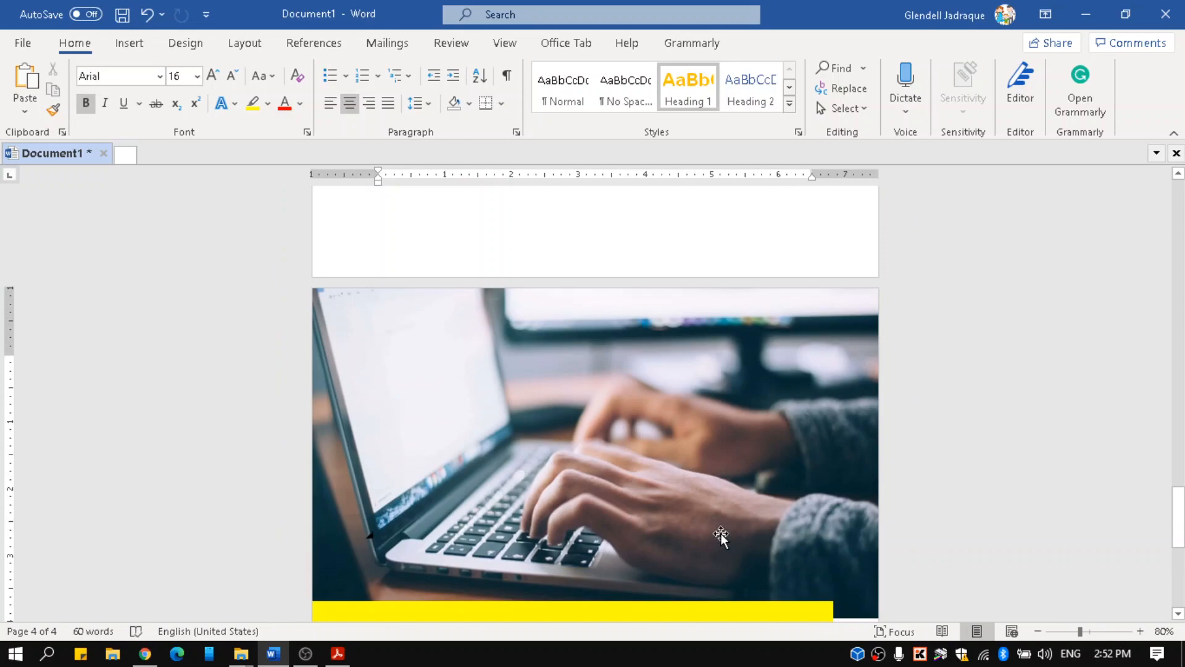
scroll(731, 532, up, 6)
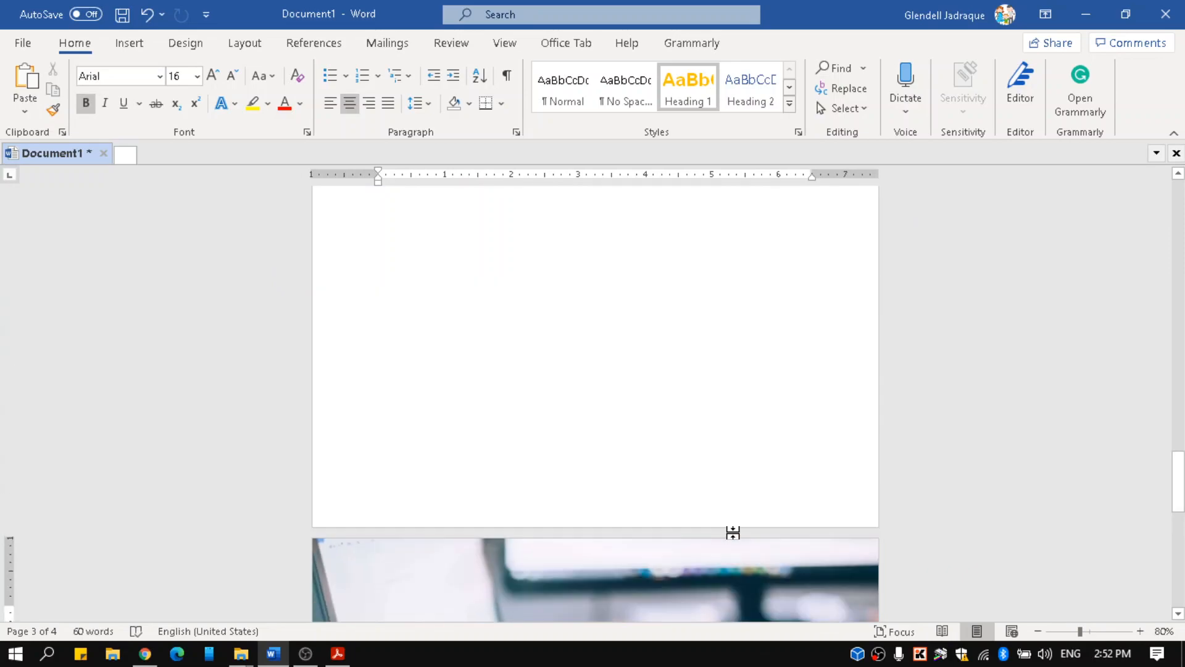
scroll(728, 533, down, 8)
scroll(727, 526, down, 7)
scroll(591, 457, up, 2)
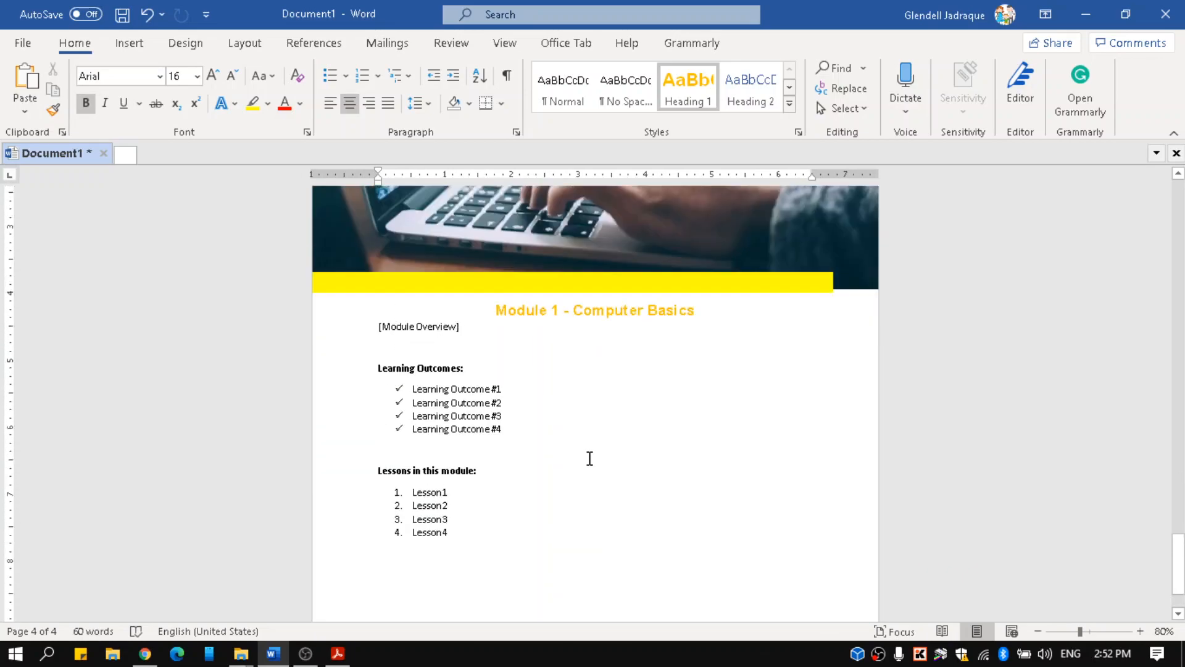
scroll(588, 458, up, 2)
scroll(588, 458, up, 1)
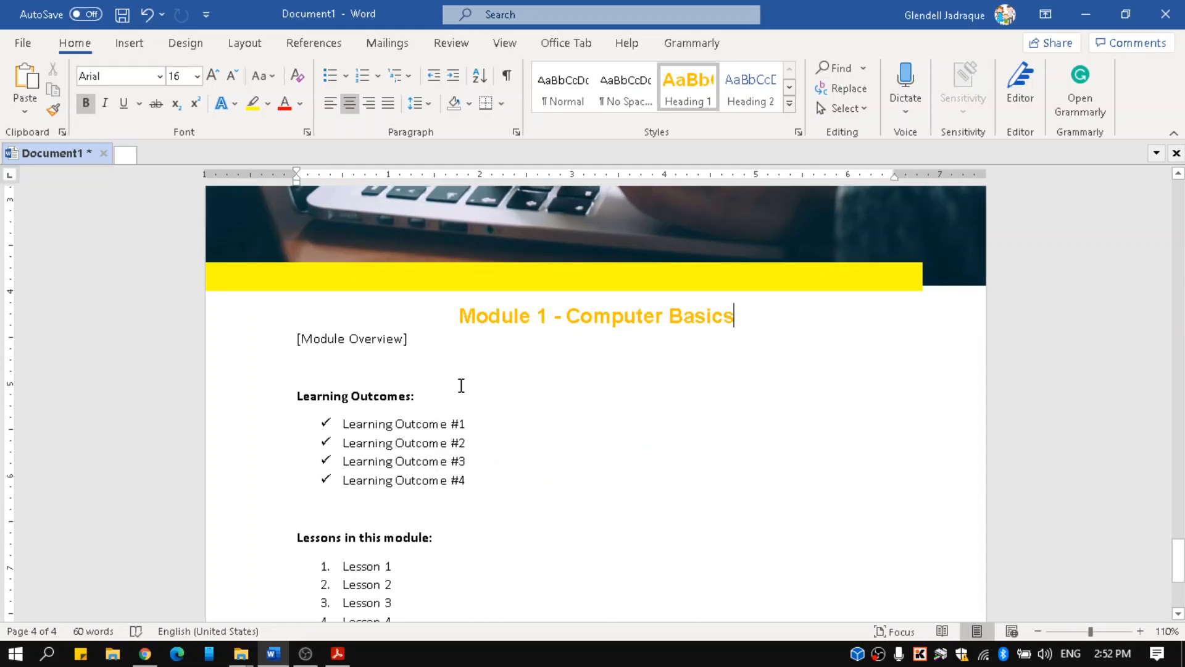
- Insert a page break after Lesson 4 and remove the list numbering from the first line of the new page
scroll(459, 389, down, 4)
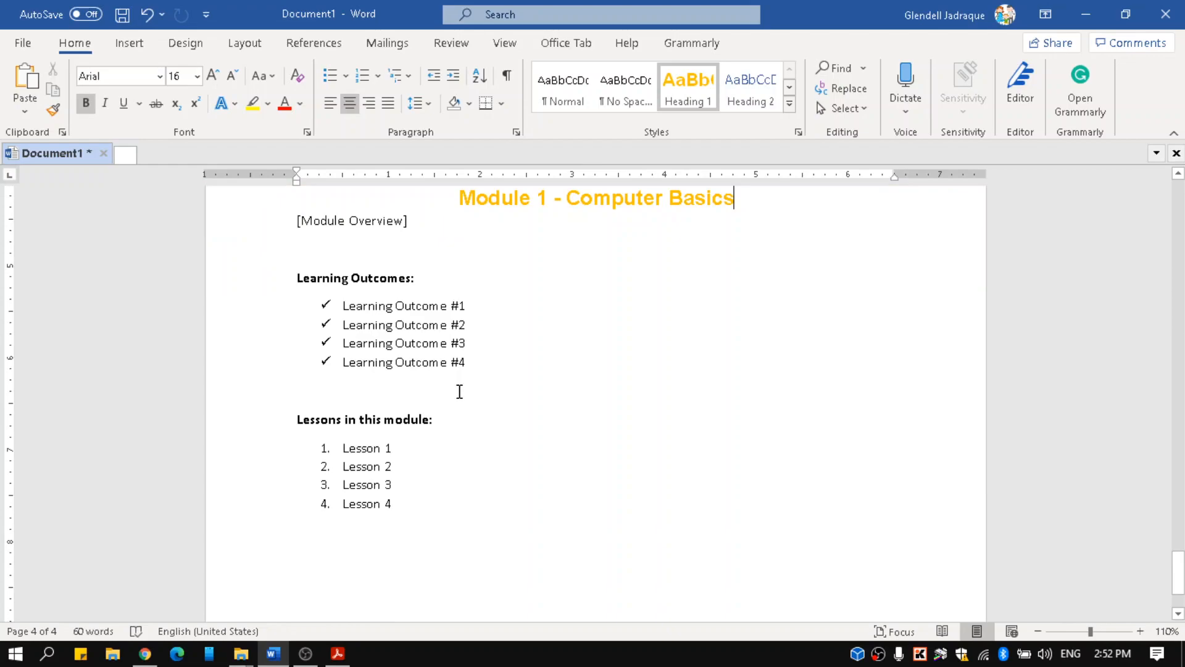
click(444, 405)
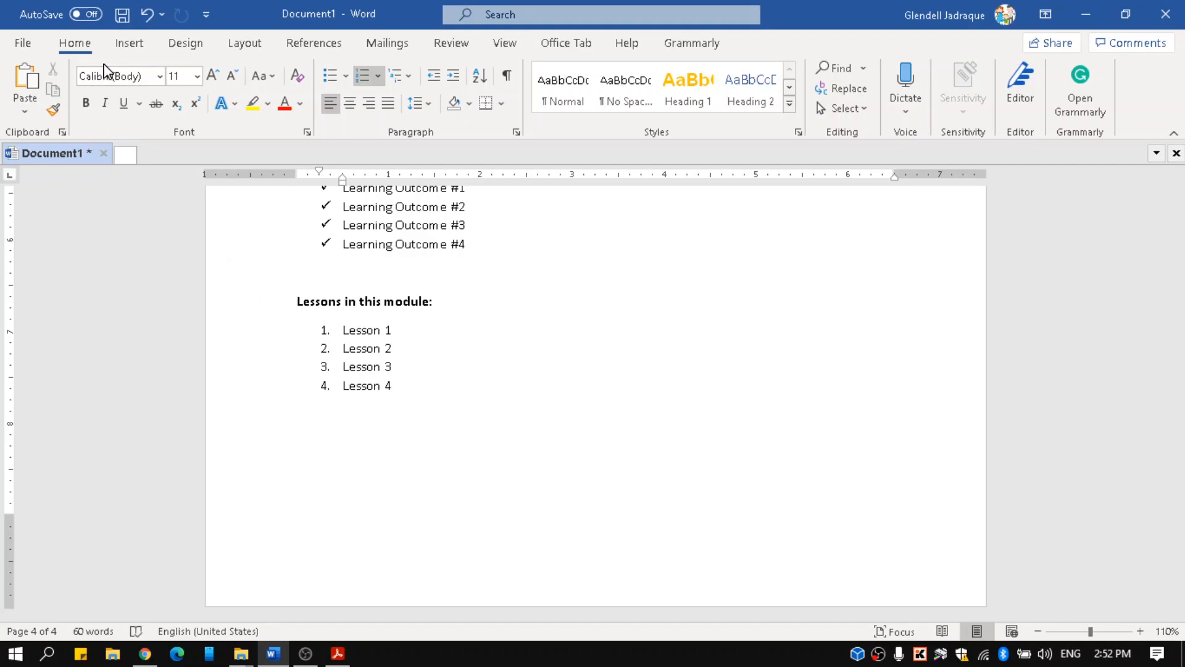
click(126, 47)
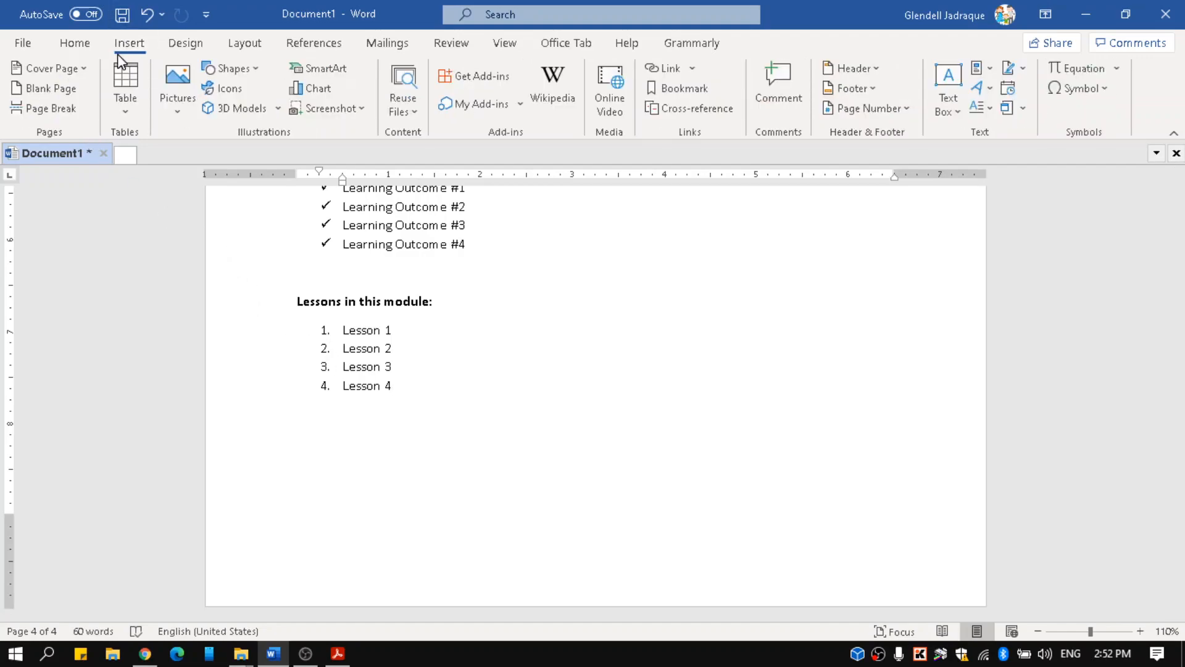
click(82, 111)
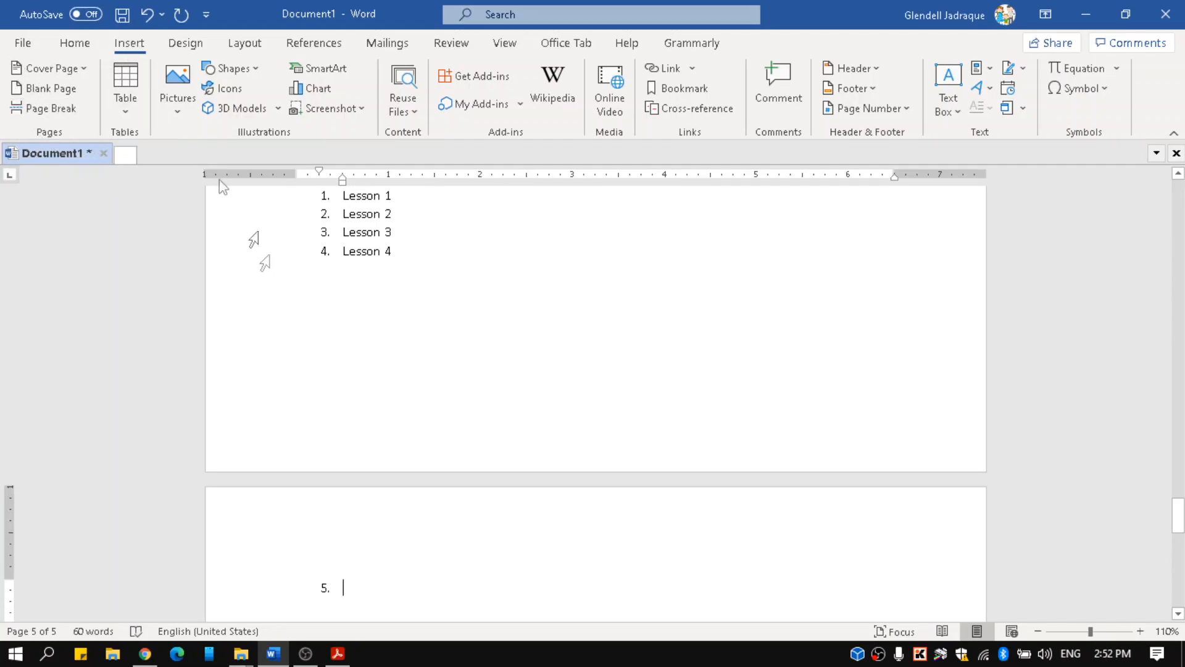
key(BackSpace)
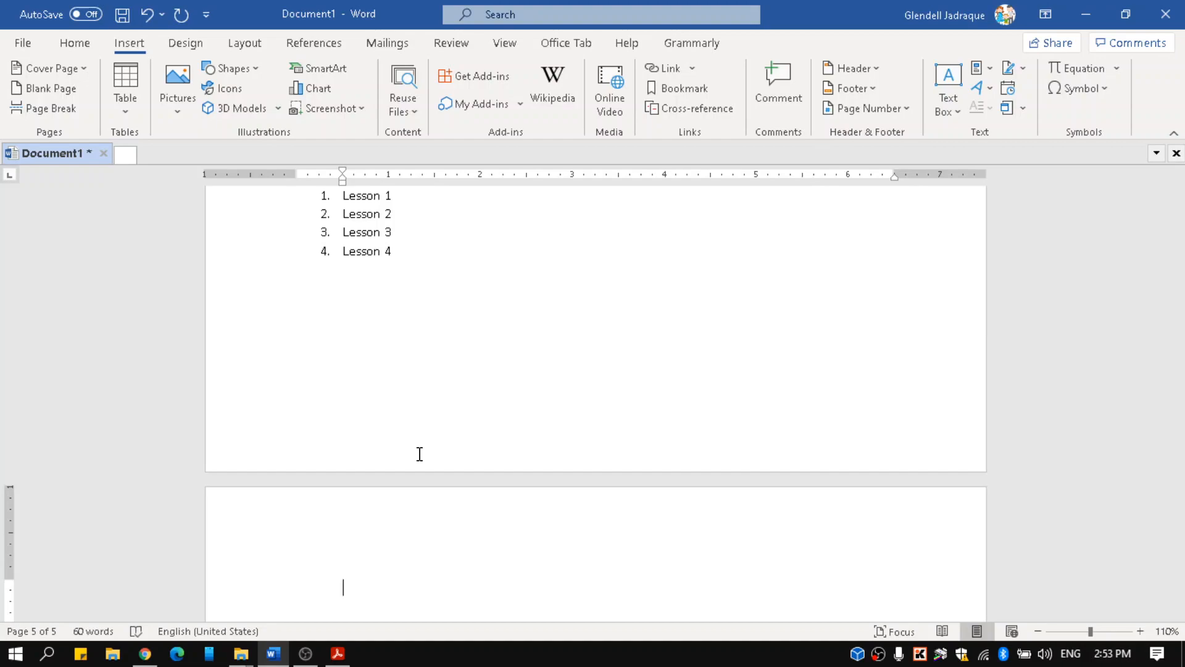
scroll(420, 454, up, 1)
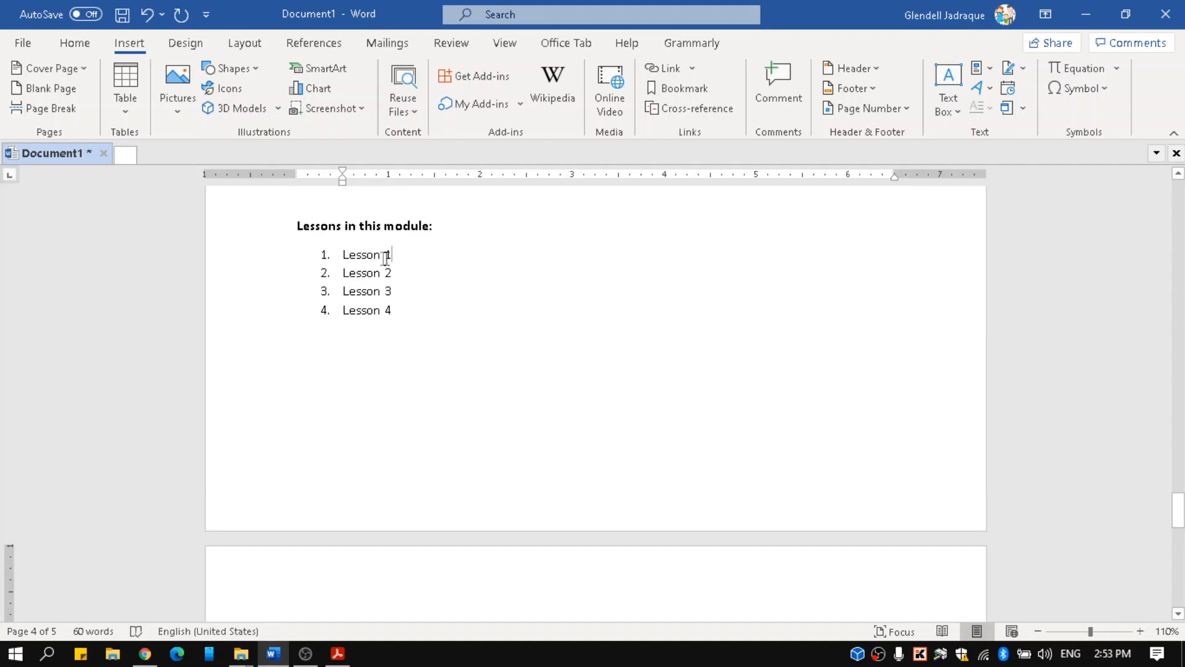
drag(396, 256, 327, 258)
scroll(600, 355, up, 4)
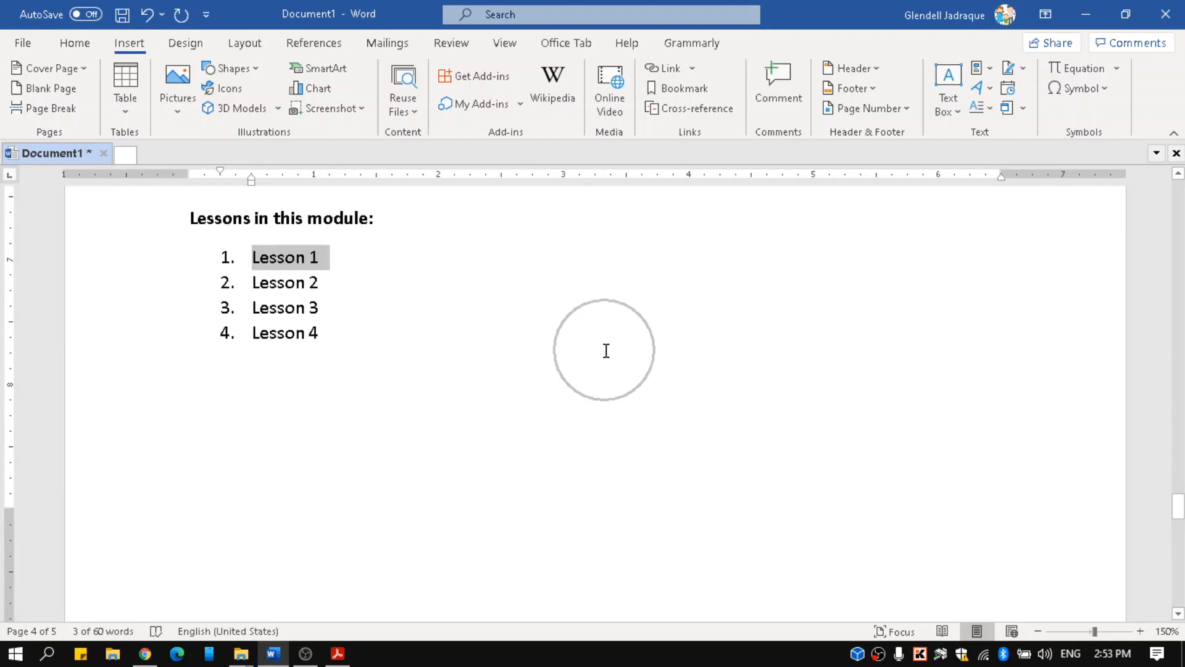
click(294, 415)
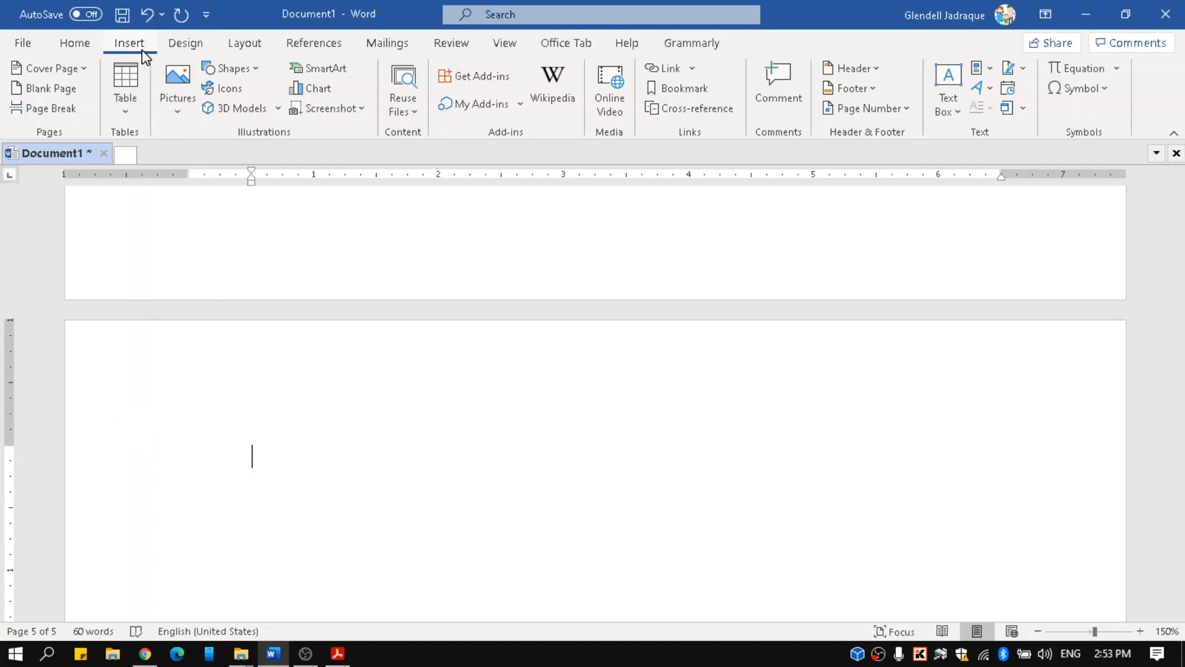
click(250, 69)
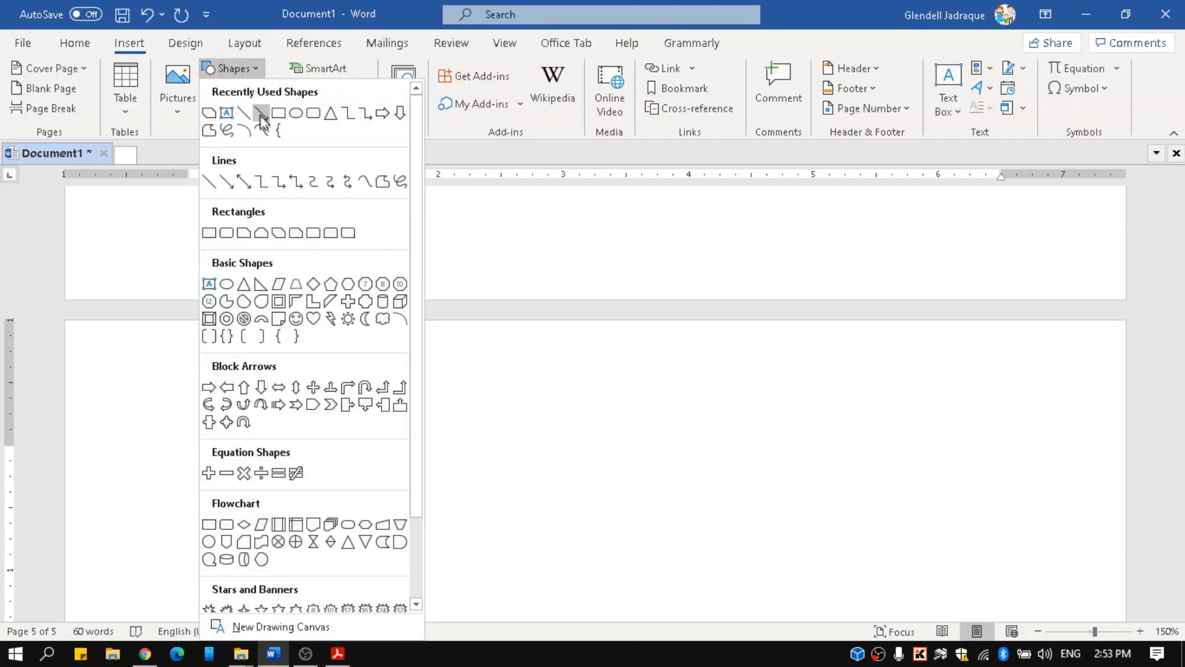
click(278, 113)
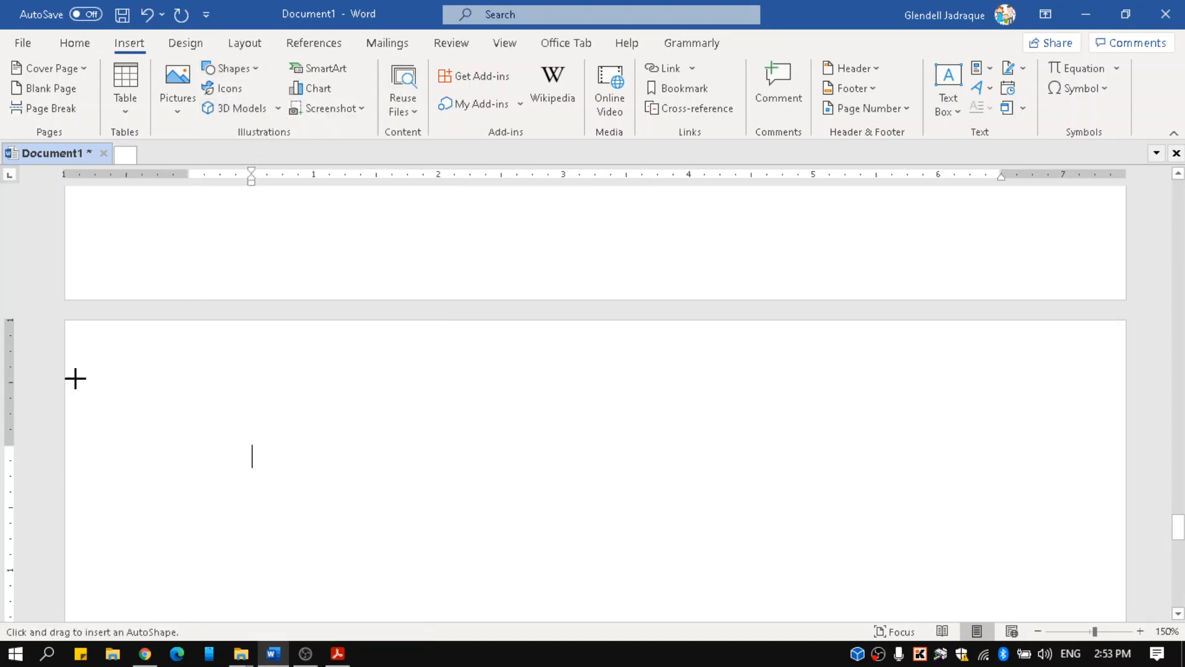
drag(65, 366, 320, 416)
key(ctrl+z)
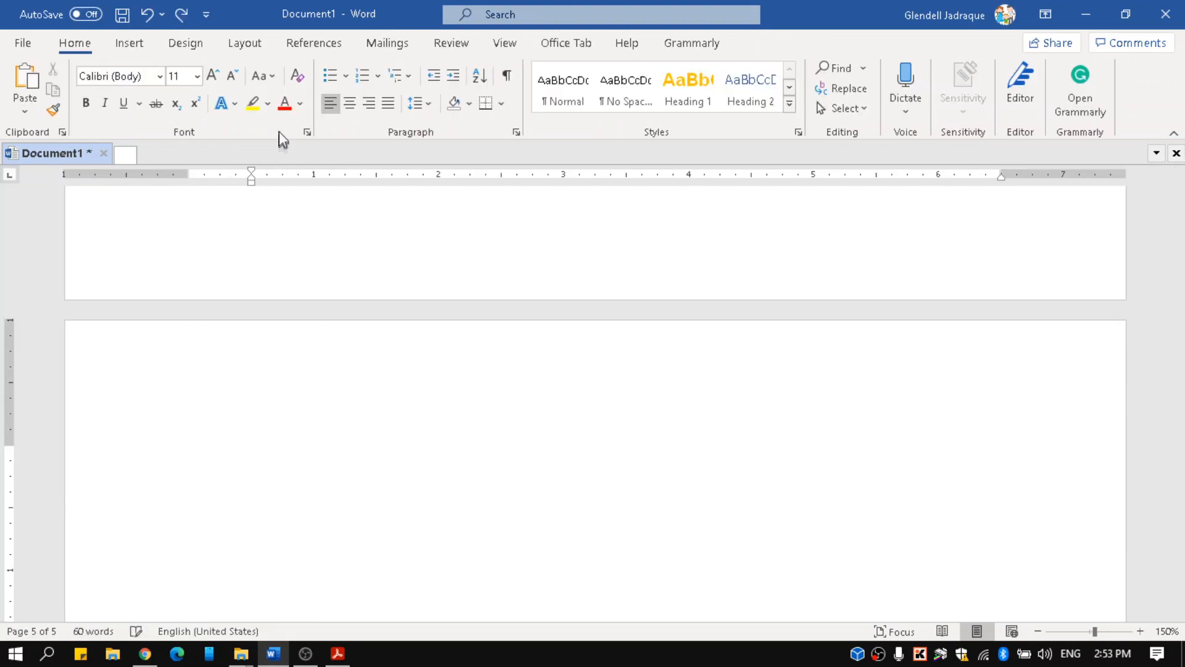
- Draw a pentagon block arrow about 2.63" wide and 0.54" high near the top of the new page, starting at its left edge
click(129, 42)
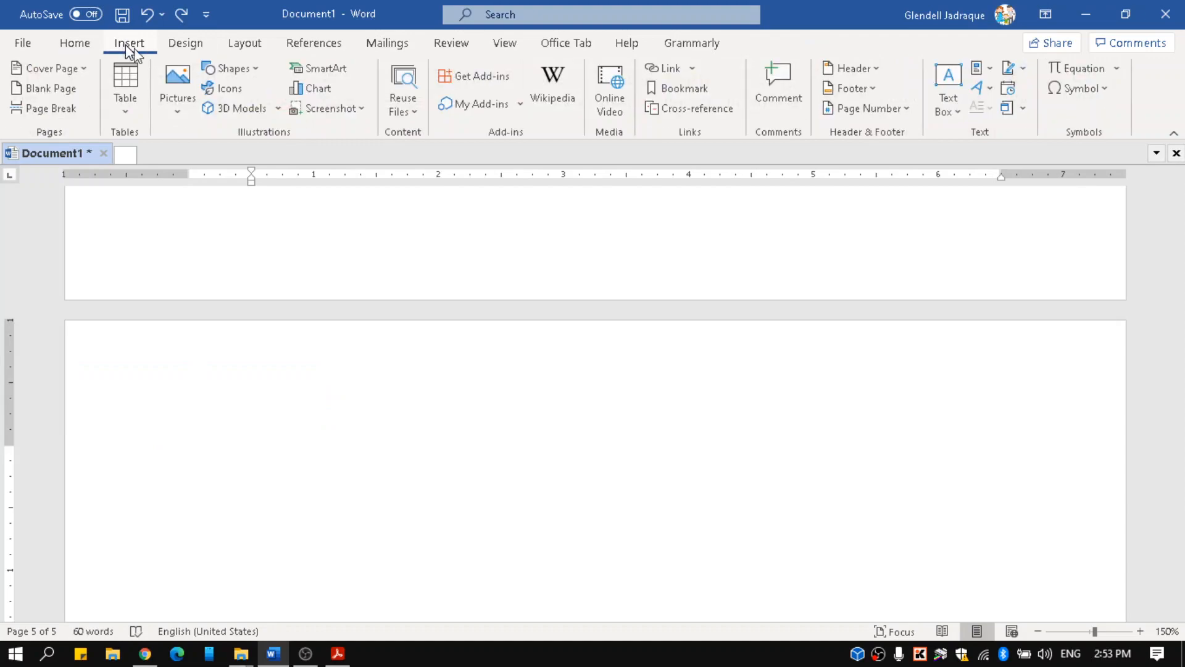
click(262, 71)
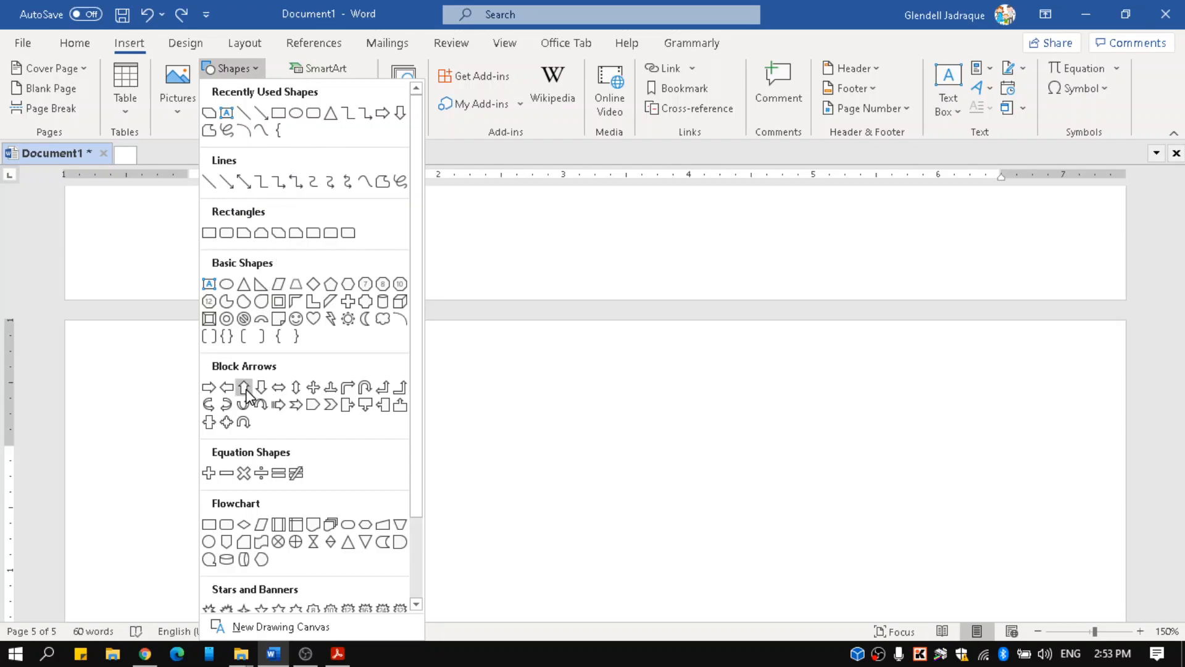
click(309, 406)
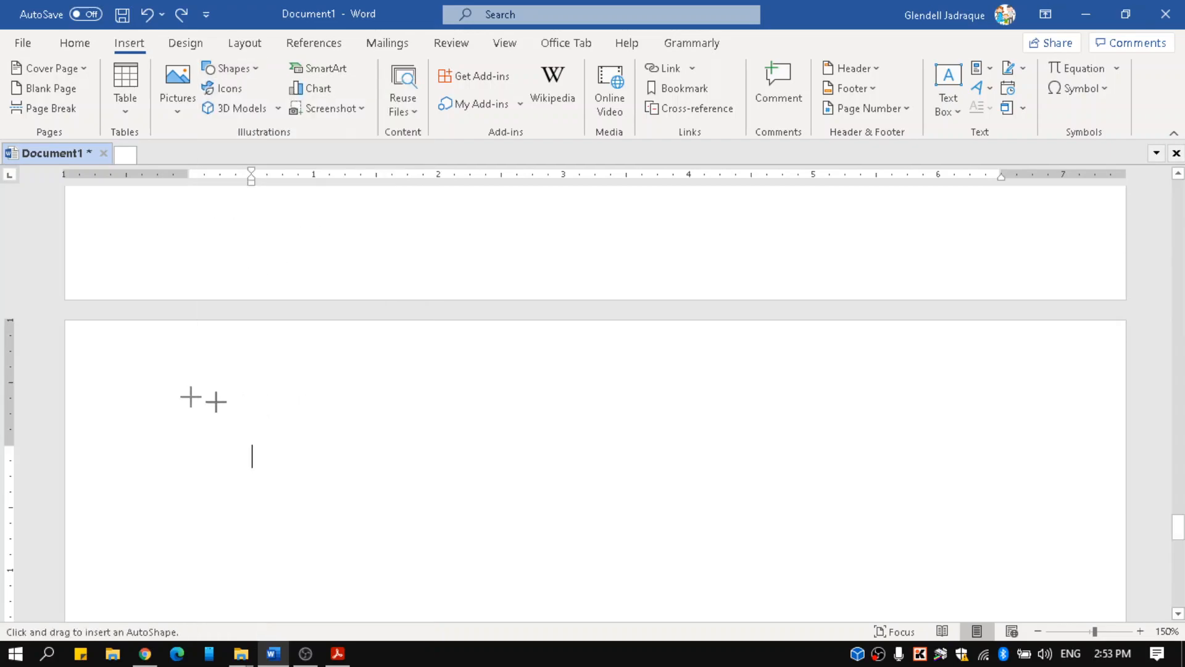
click(243, 79)
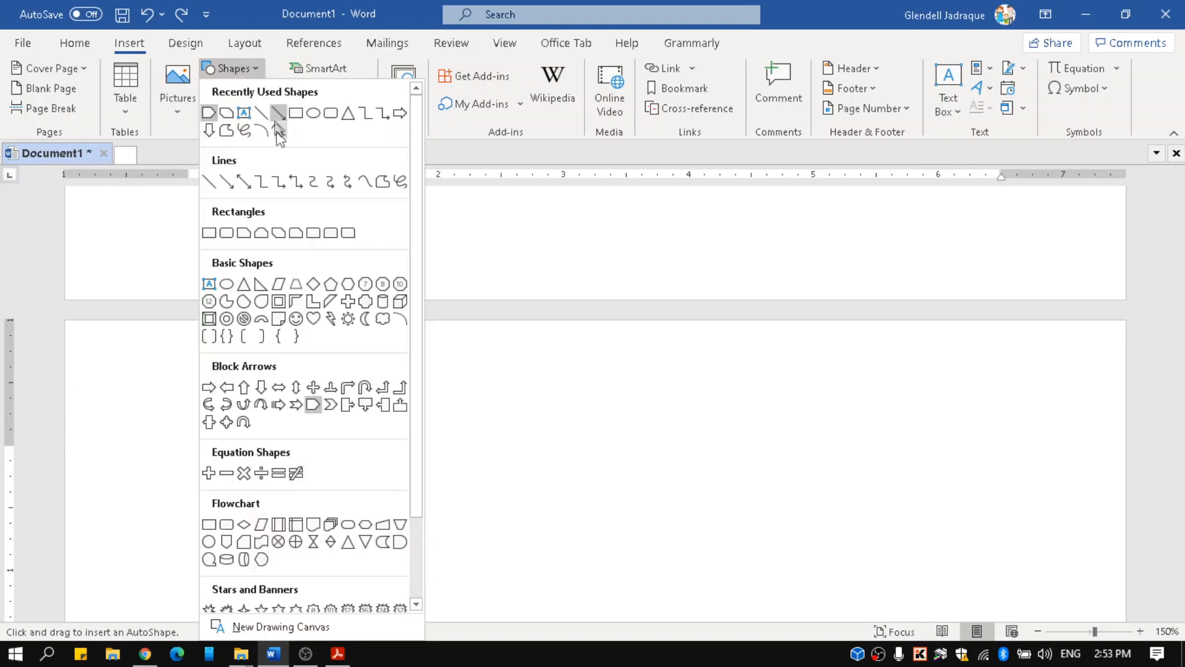
click(313, 405)
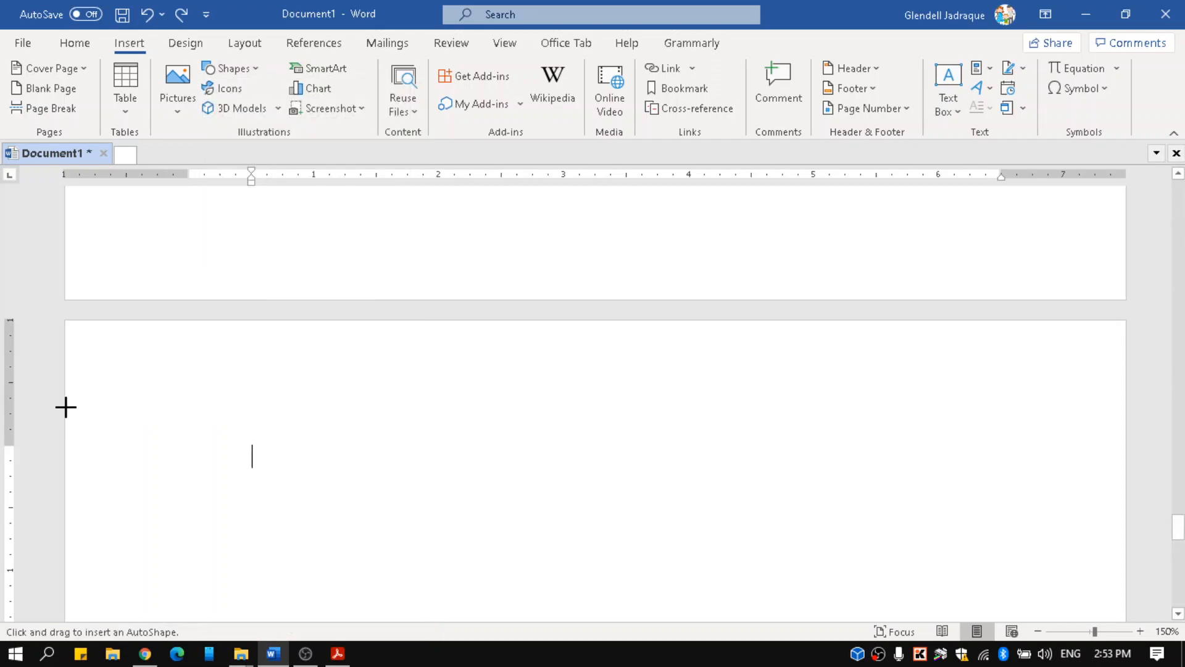
drag(64, 405, 392, 474)
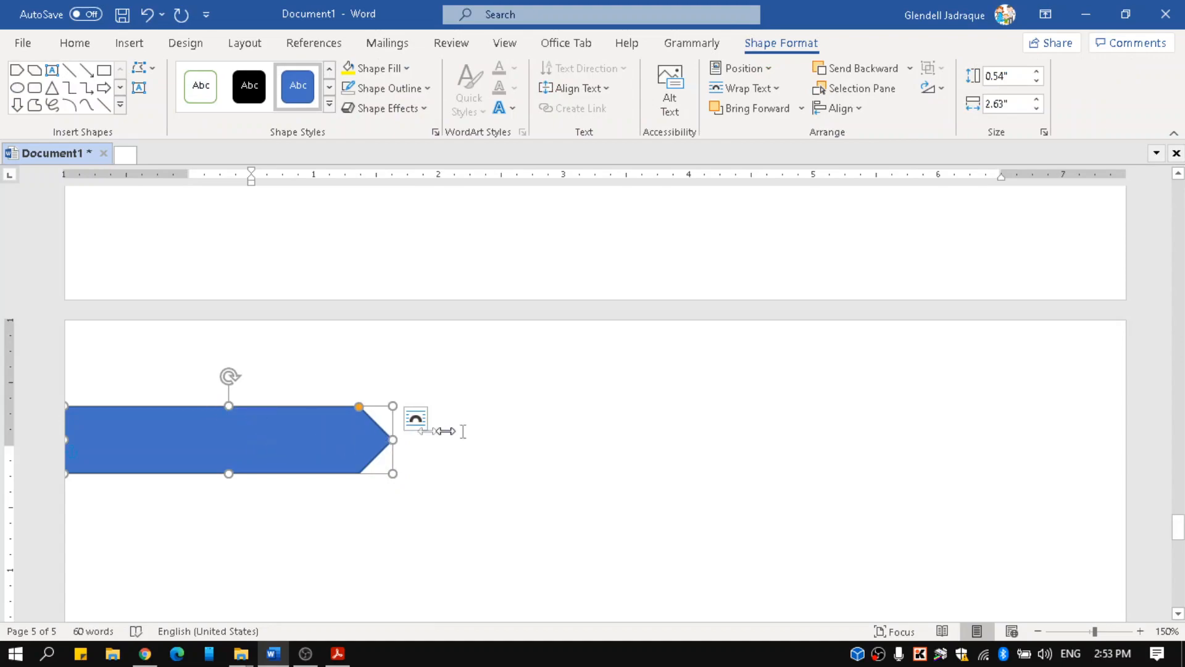
click(503, 425)
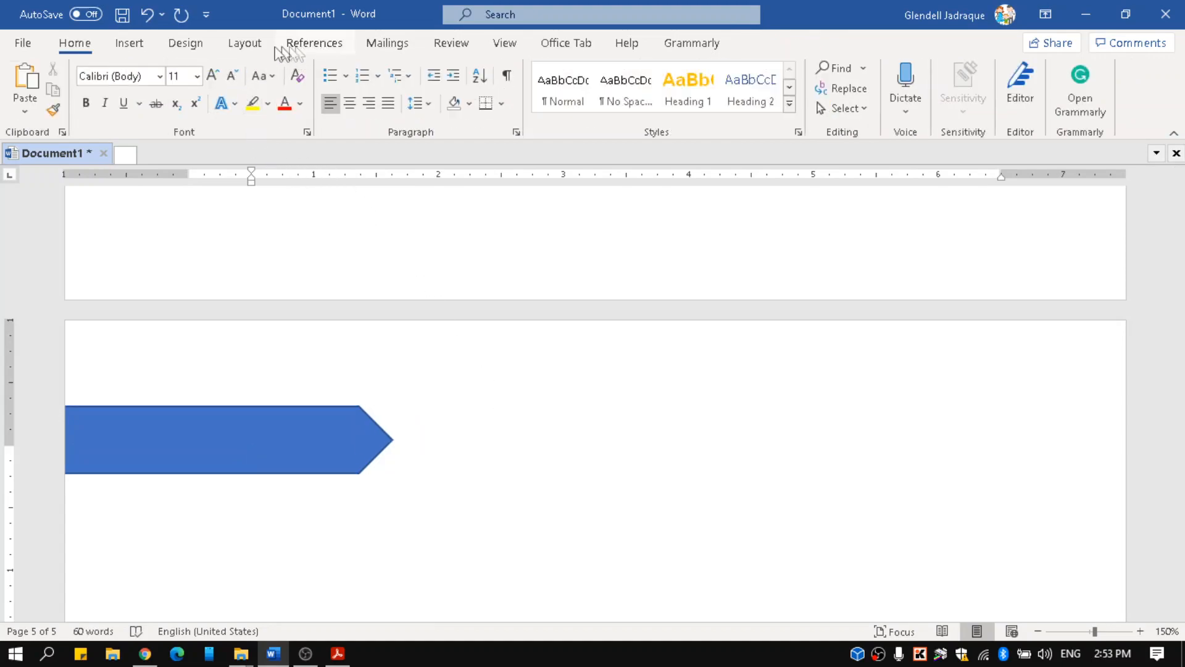
- Draw a chevron block arrow about 6.02" wide and 0.6" high beside the pentagon arrow, extending past the page's right edge
click(138, 45)
click(232, 68)
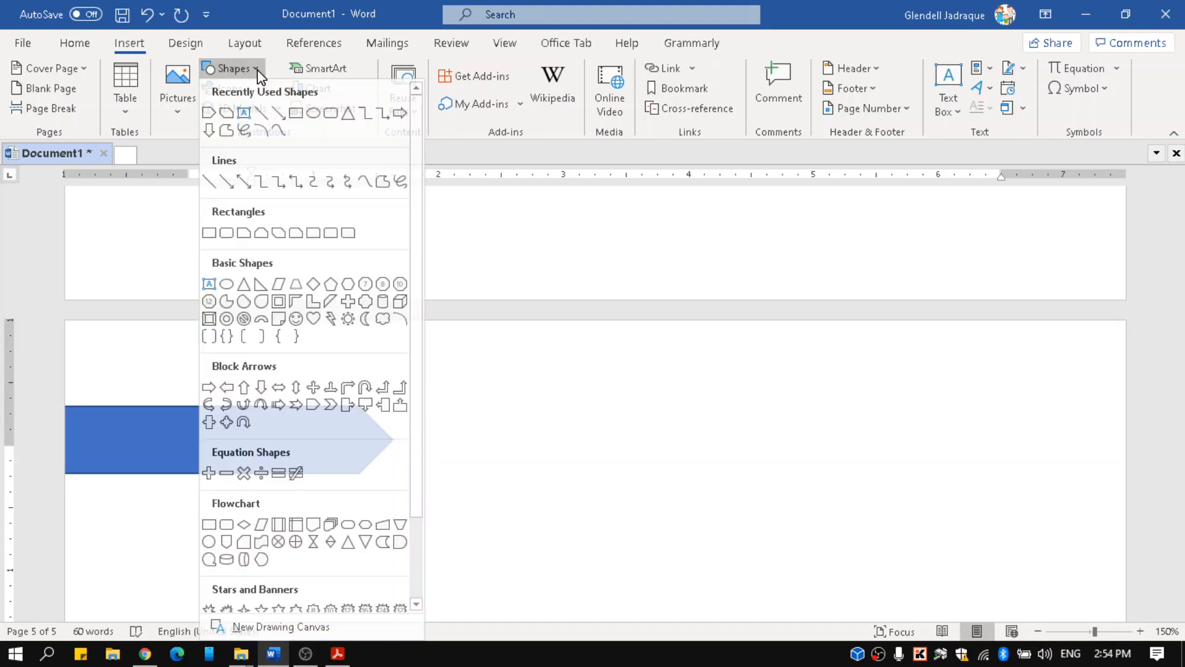
click(332, 406)
mouse_move(414, 406)
mouse_down()
mouse_move(522, 475)
mouse_move(1006, 463)
mouse_move(1069, 492)
mouse_move(1166, 483)
mouse_up()
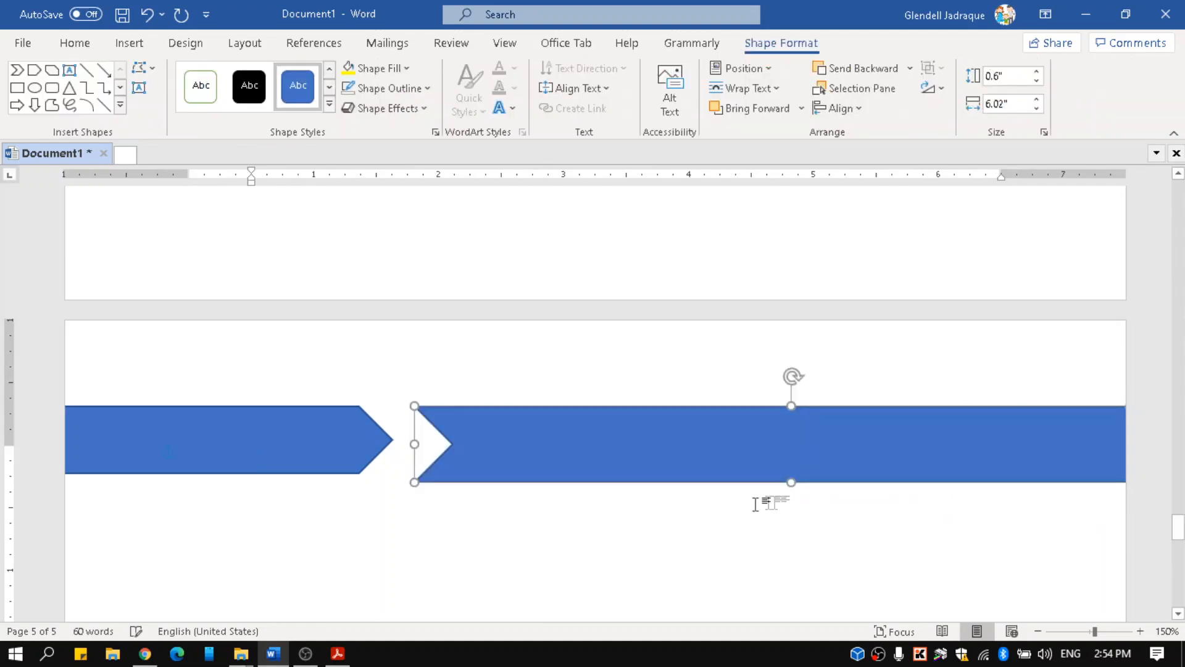
click(639, 555)
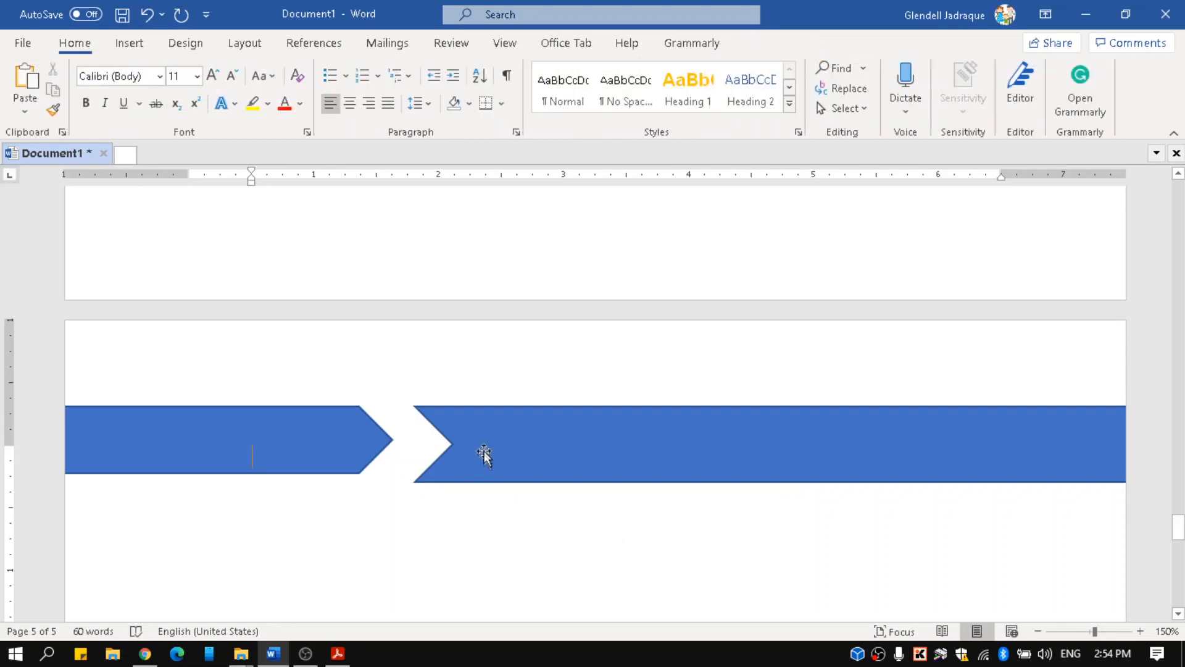
- Reduce the chevron's height to 0.54" and move it level with the pentagon arrow, starting at the pentagon's tip
click(486, 414)
scroll(471, 457, up, 2)
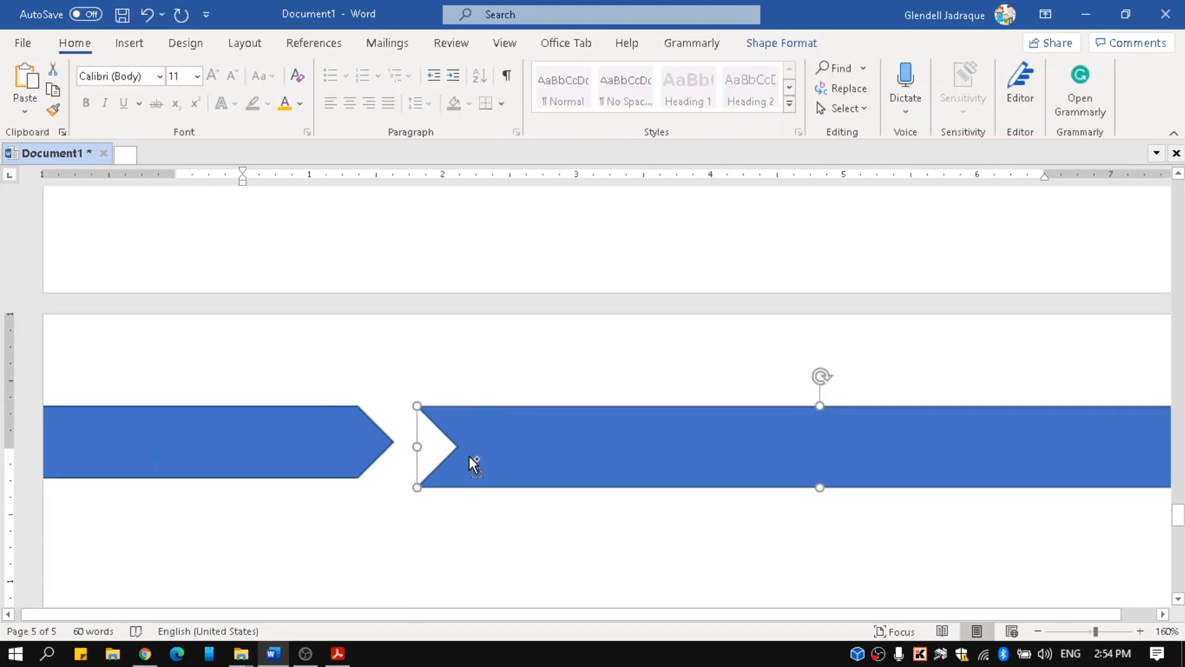
drag(846, 491, 846, 482)
drag(751, 412, 727, 405)
scroll(779, 458, down, 3)
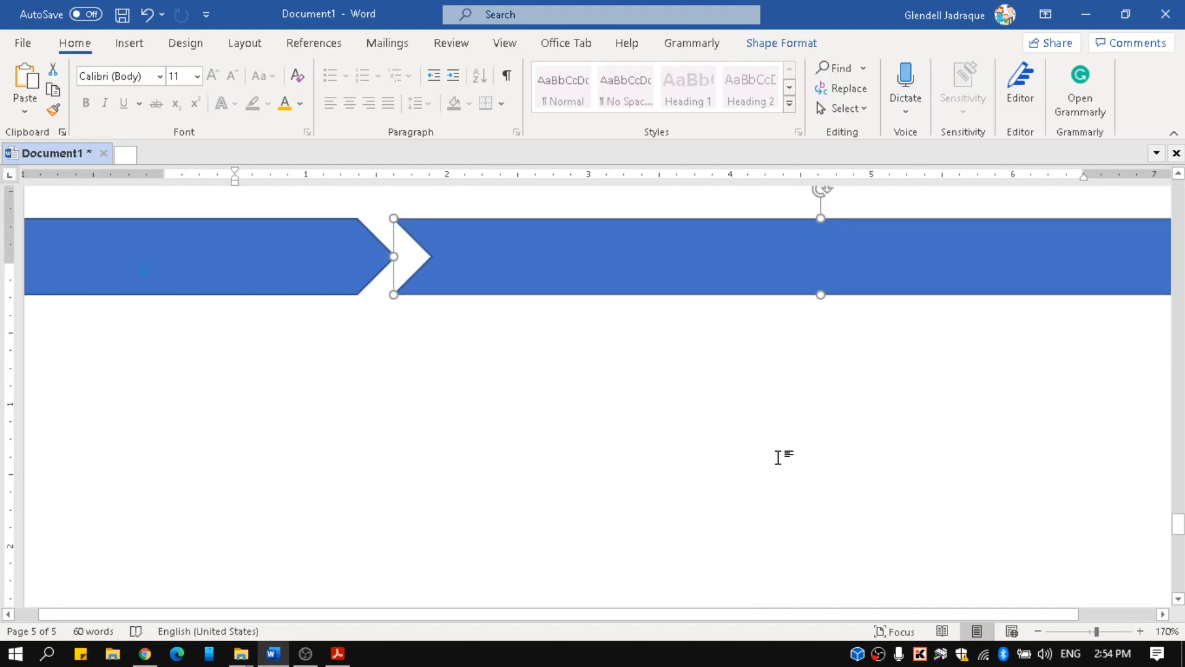
ctrl+scroll(780, 454, down, 1)
ctrl+scroll(780, 454, down, 1)
scroll(784, 452, up, 3)
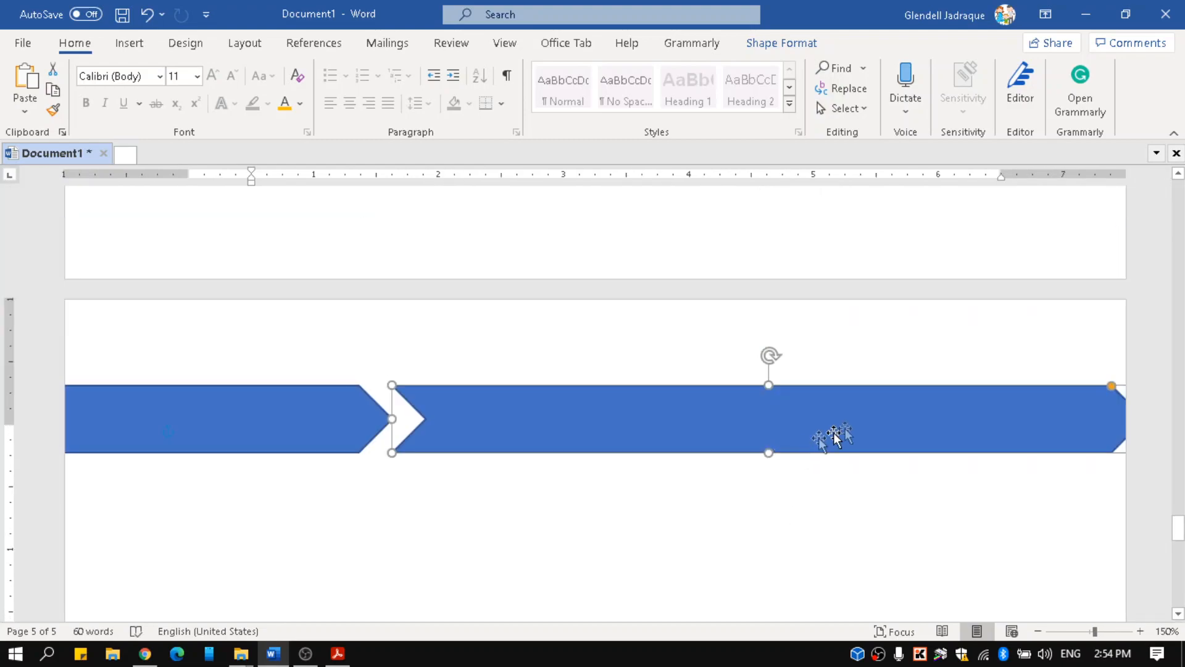
- Nudge the chevron slightly to the right to leave a narrow gap after the pentagon arrow
key(ctrl+Right)
key(ctrl+Right)
key(ctrl+Right)
key(ctrl+Right)
key(ctrl+Right)
key(ctrl+Right)
key(ctrl+Right)
key(ctrl+Right)
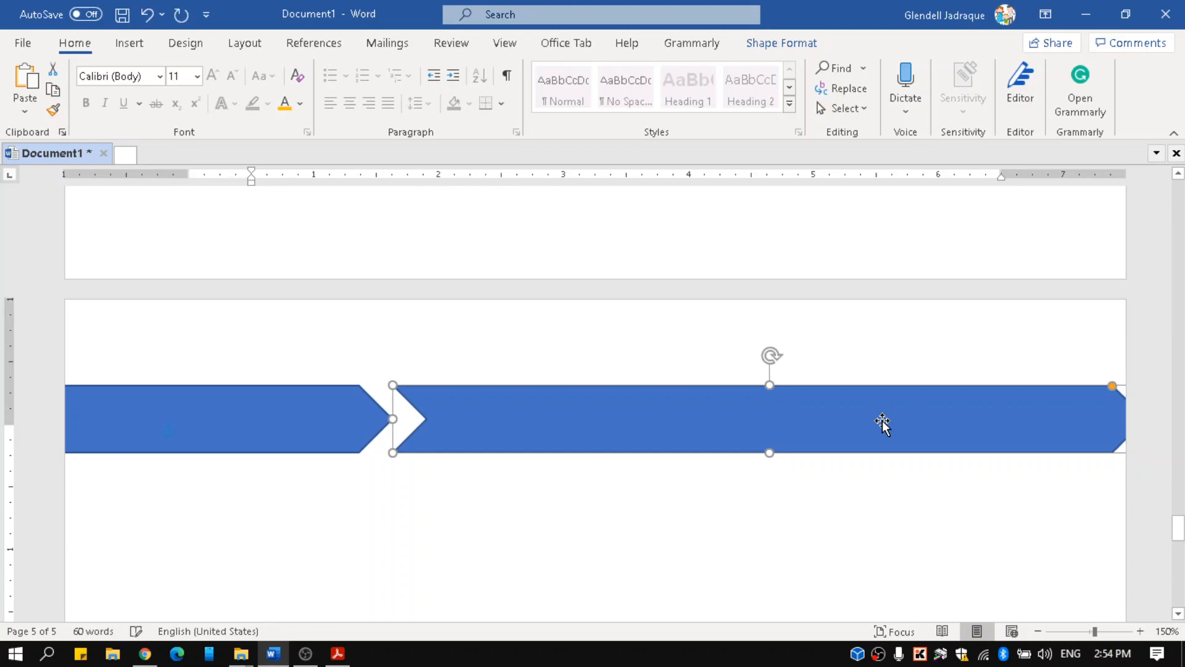
key(ctrl+Right)
key(ctrl+Right)
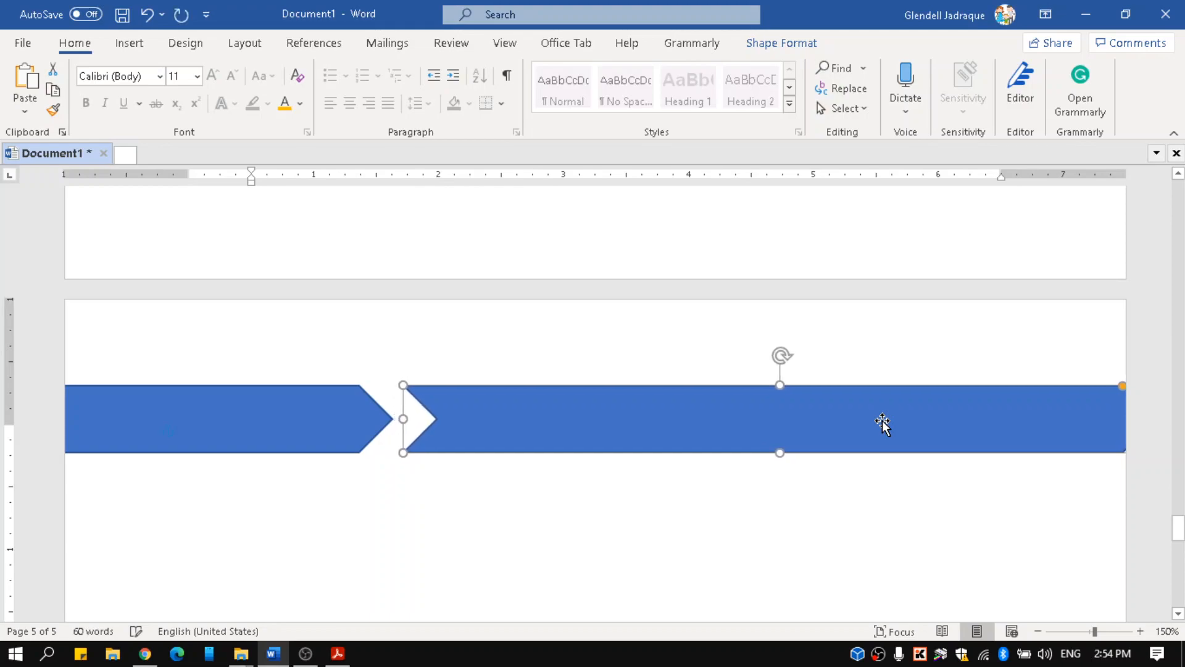
click(684, 546)
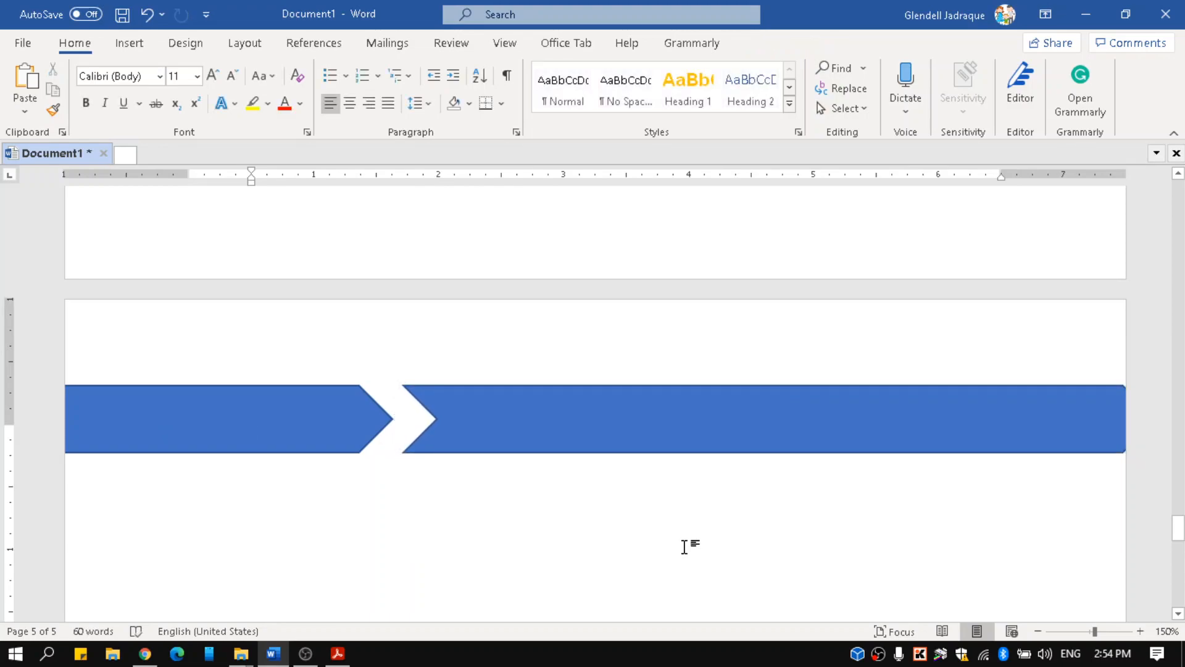
click(334, 389)
shift+click(450, 397)
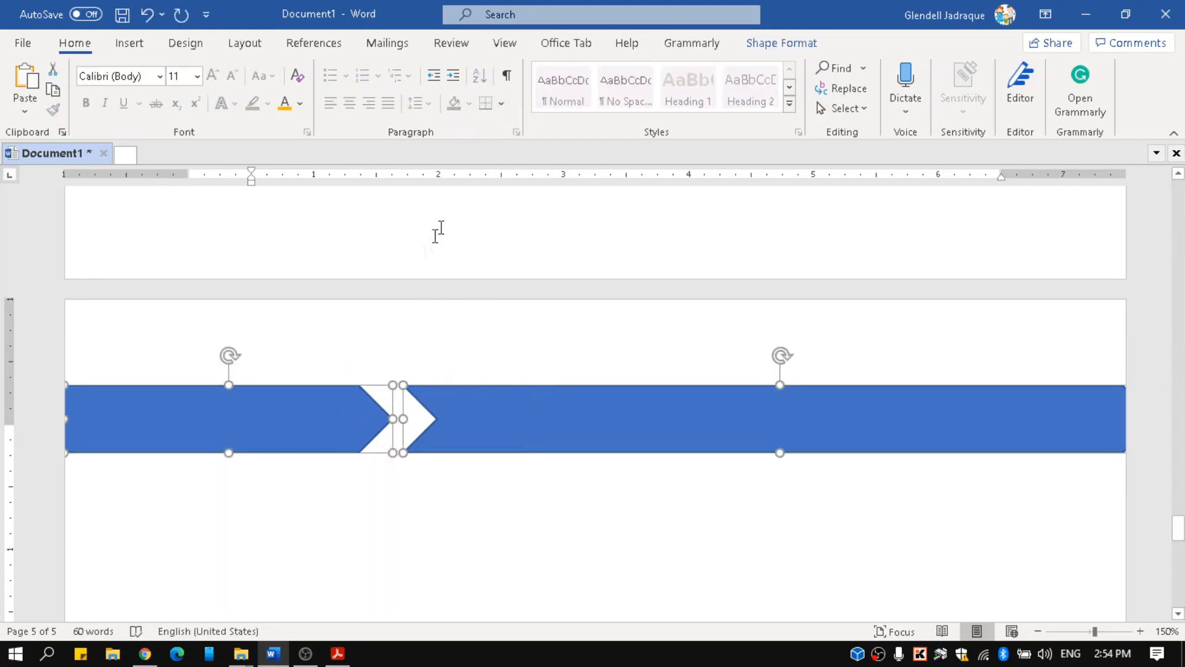
double_click(361, 515)
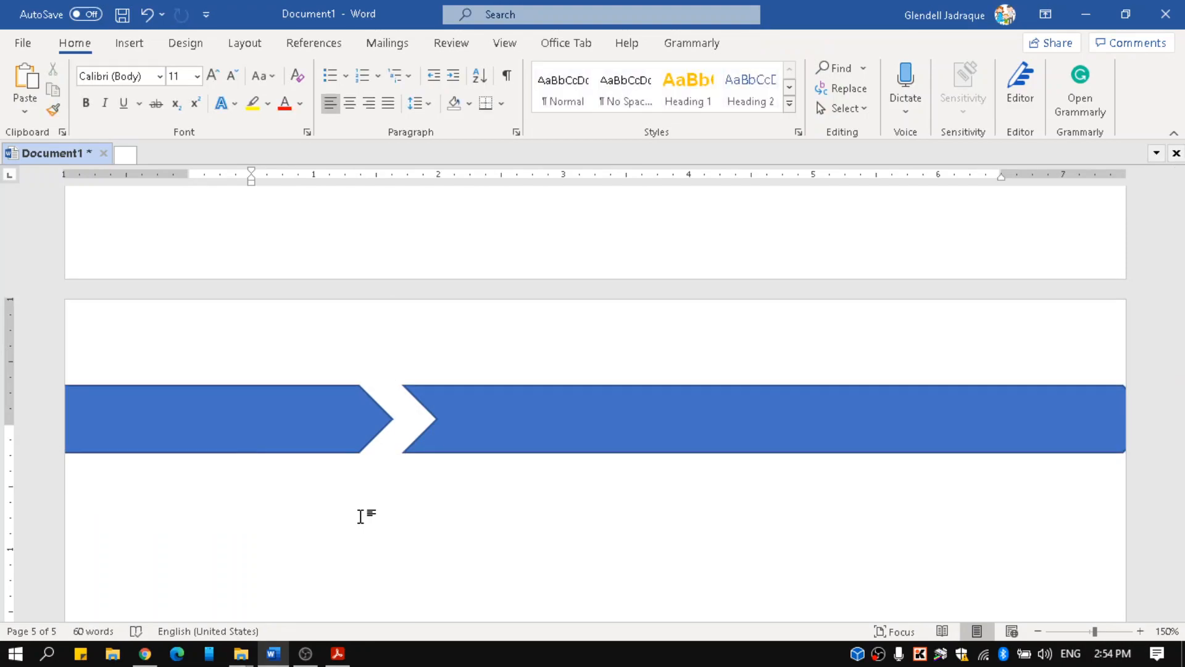
- Select the pentagon and the chevron together, remove their outlines and fill both with yellow
click(326, 389)
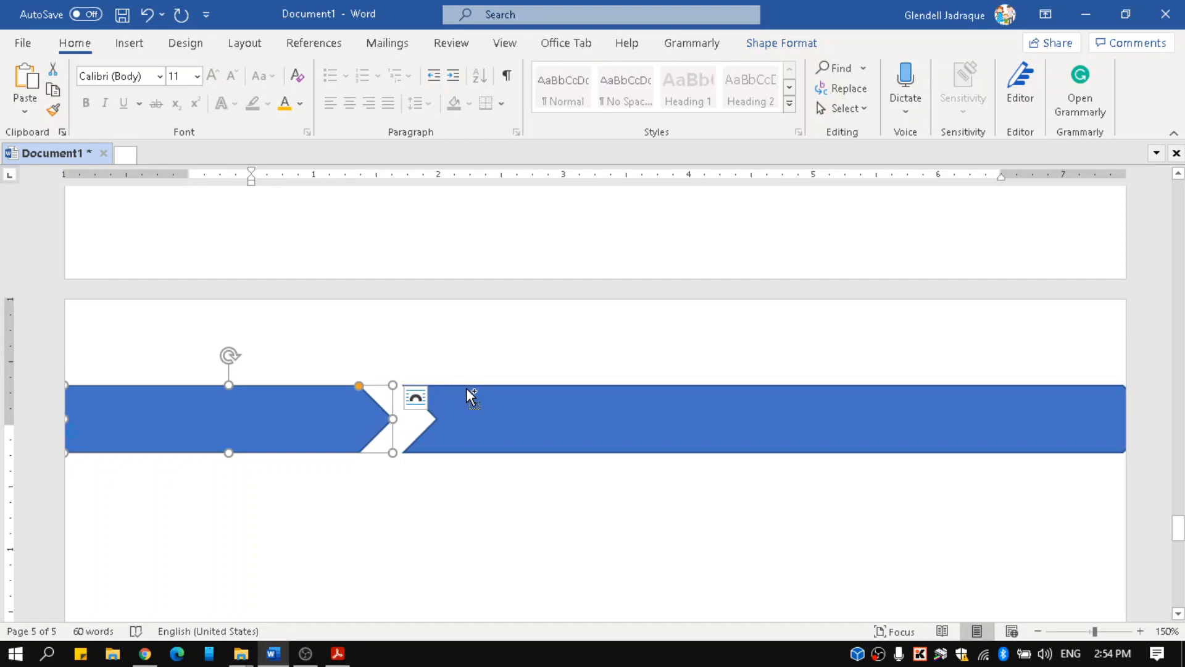
key(ctrl)
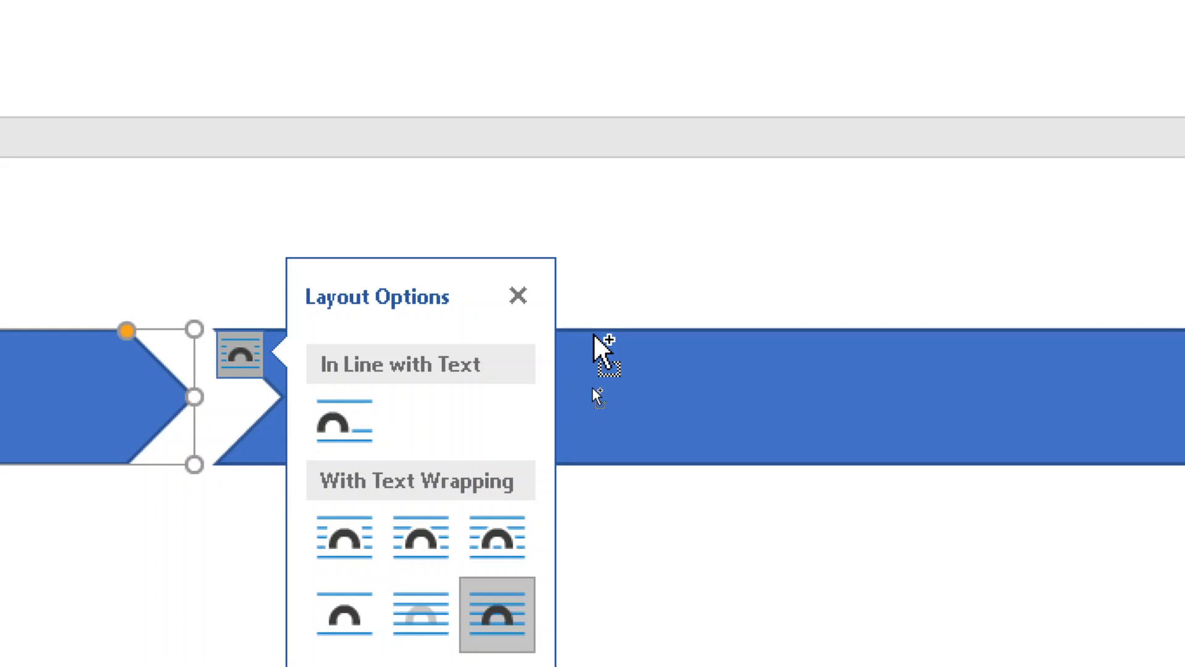
click(593, 388)
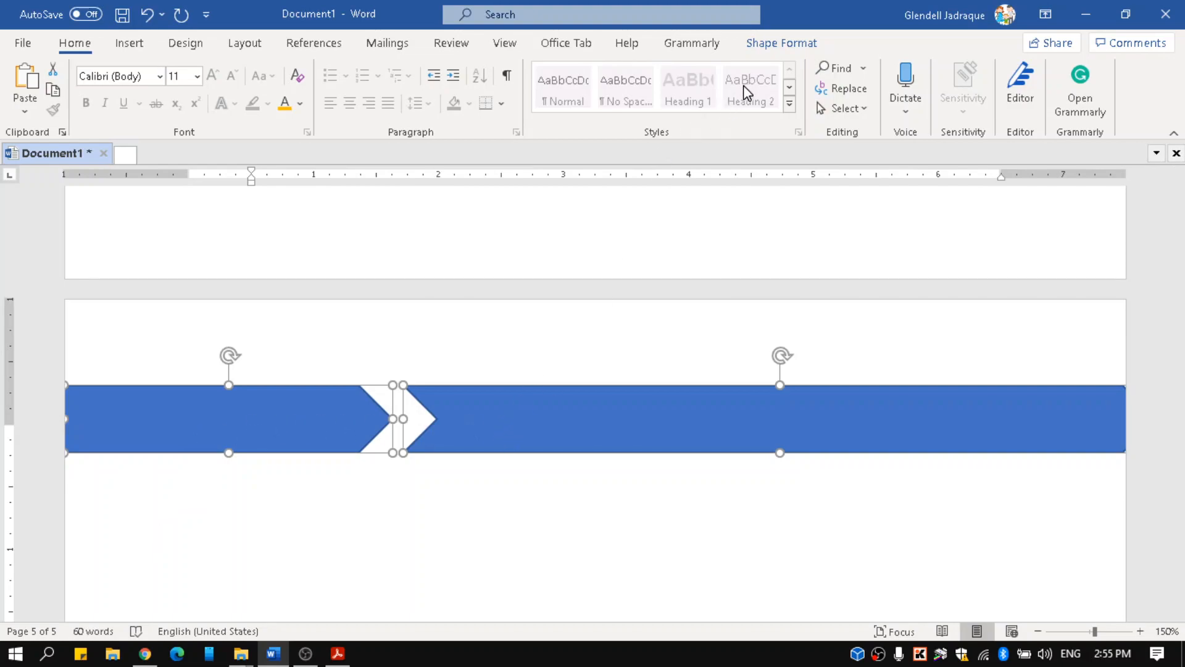
click(767, 49)
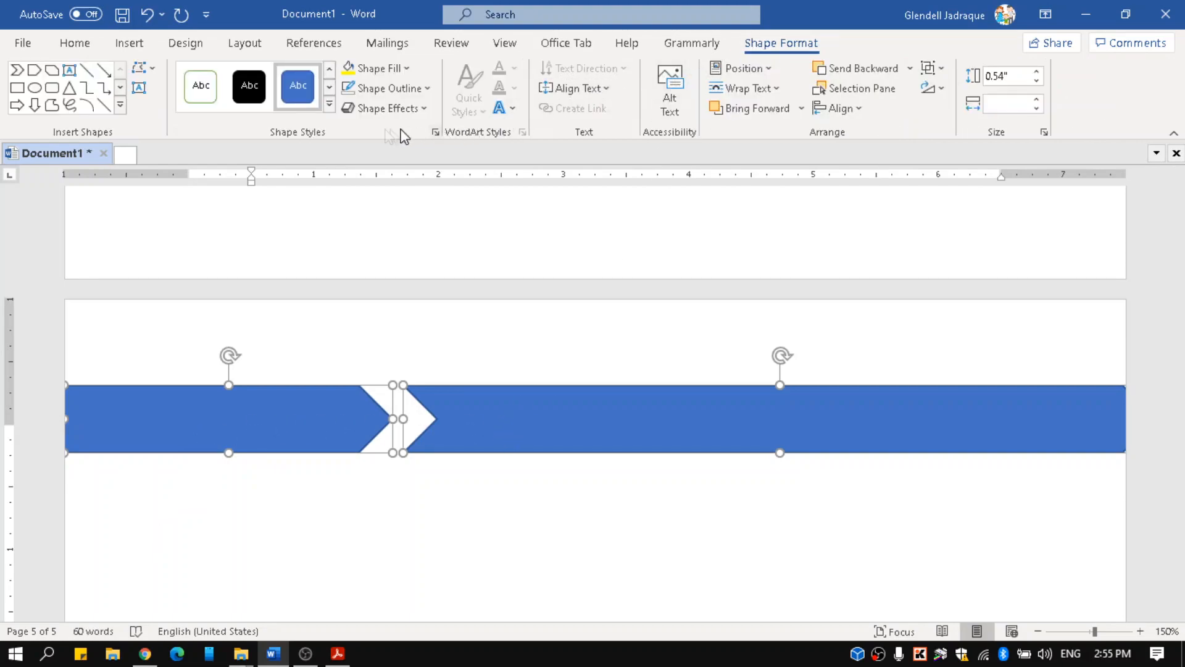
click(401, 88)
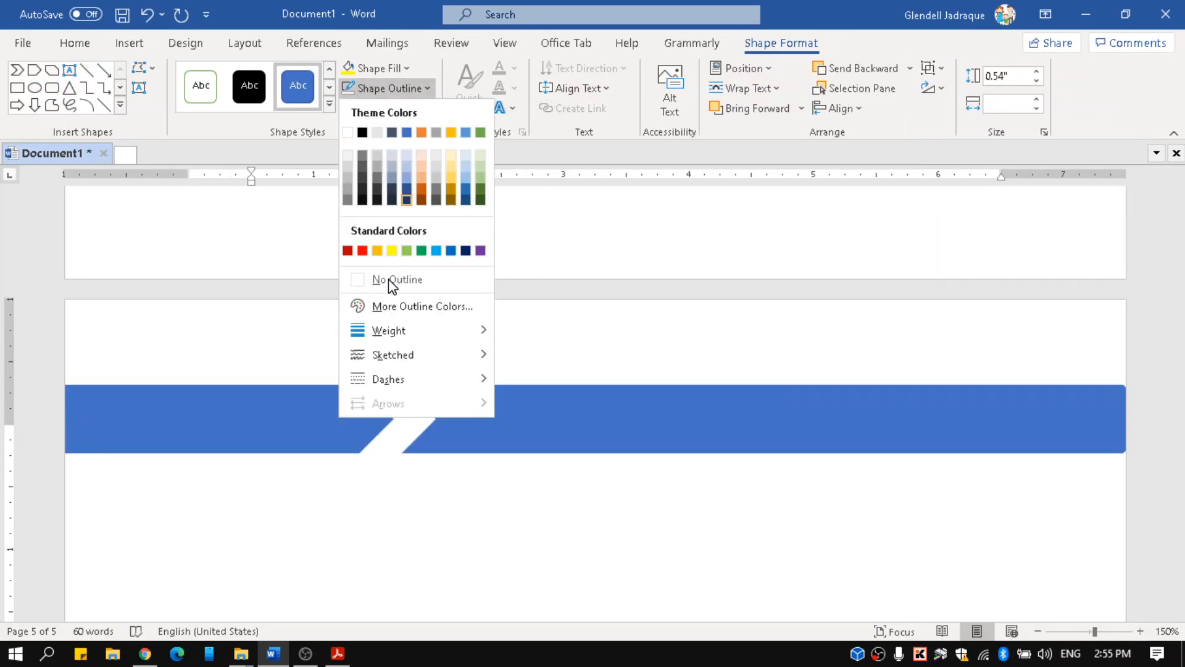
click(452, 154)
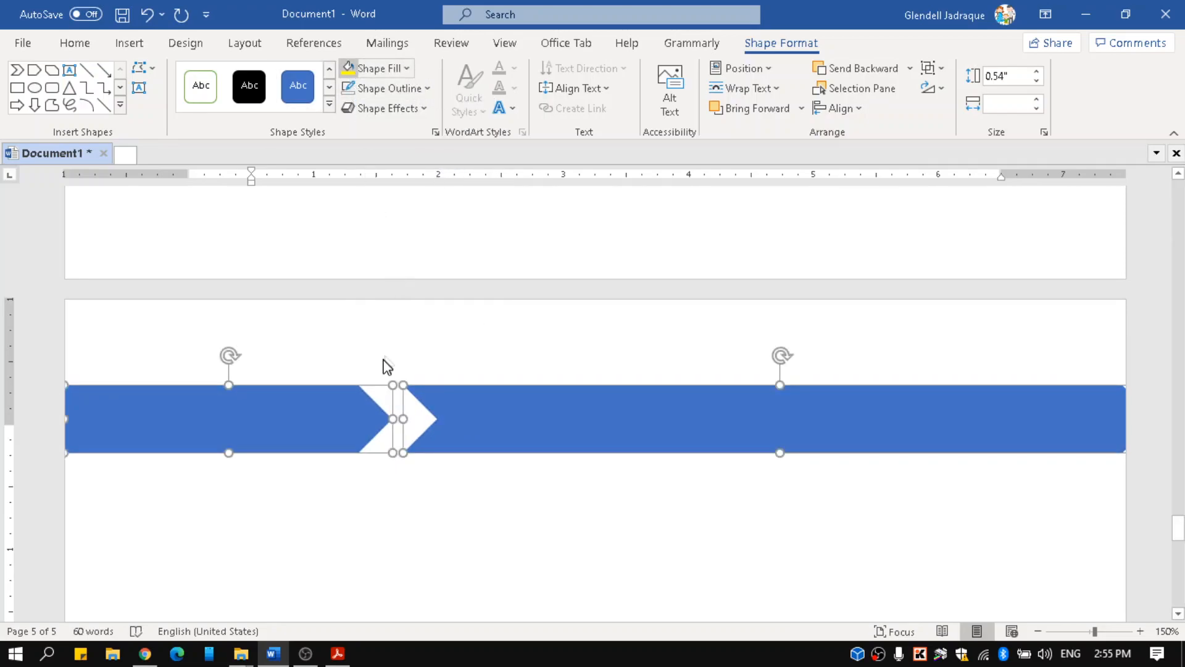
click(400, 69)
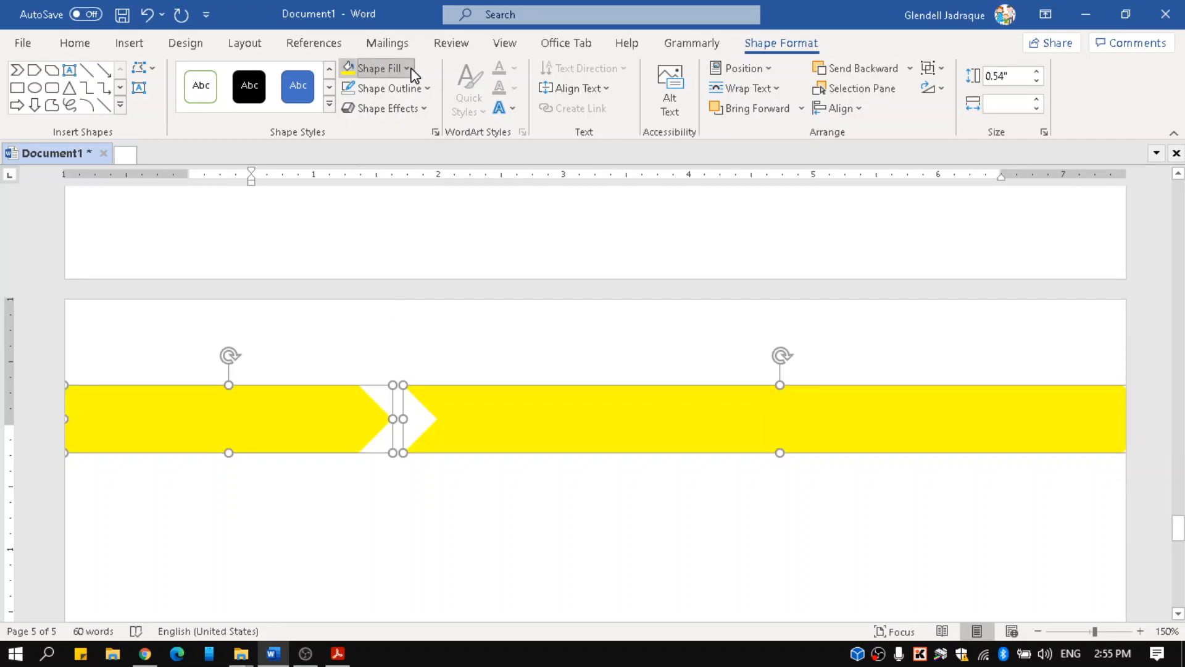
click(409, 69)
click(549, 503)
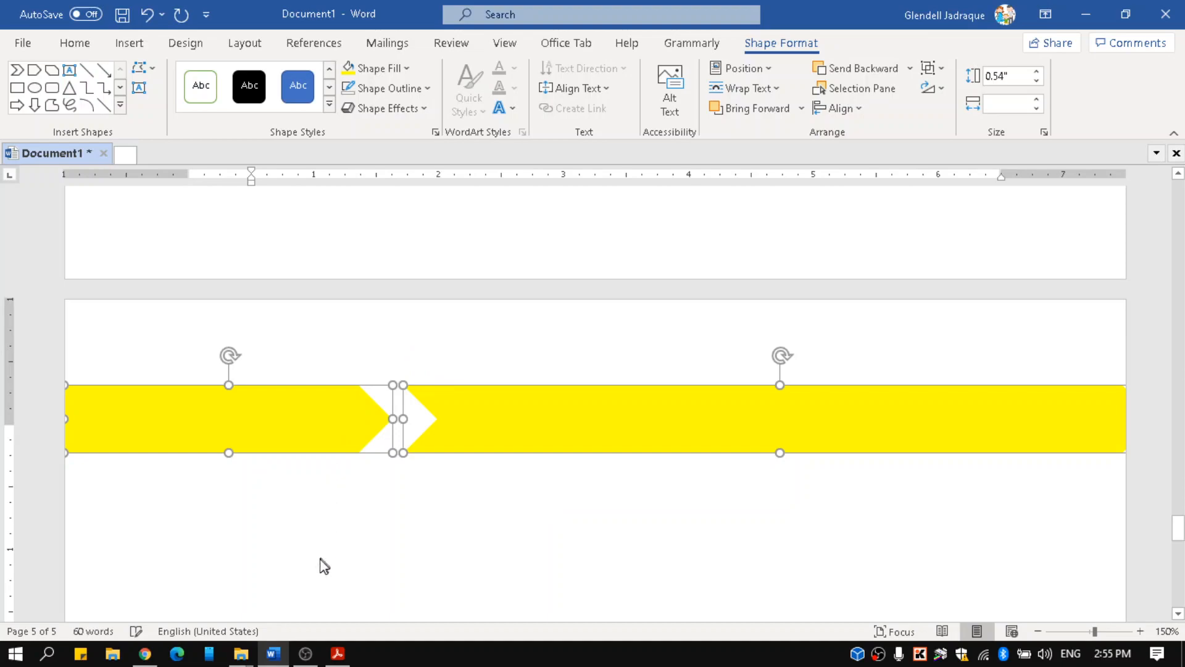
- Add the text "Lesson 1" inside the yellow pentagon arrow
click(206, 412)
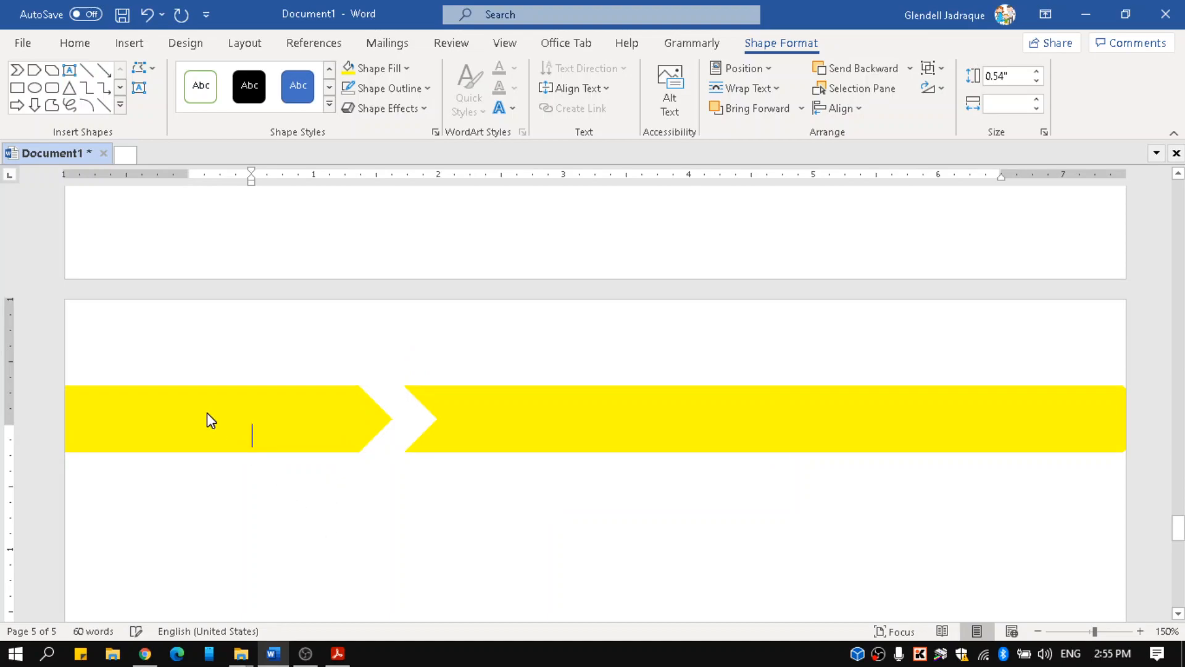
click(206, 412)
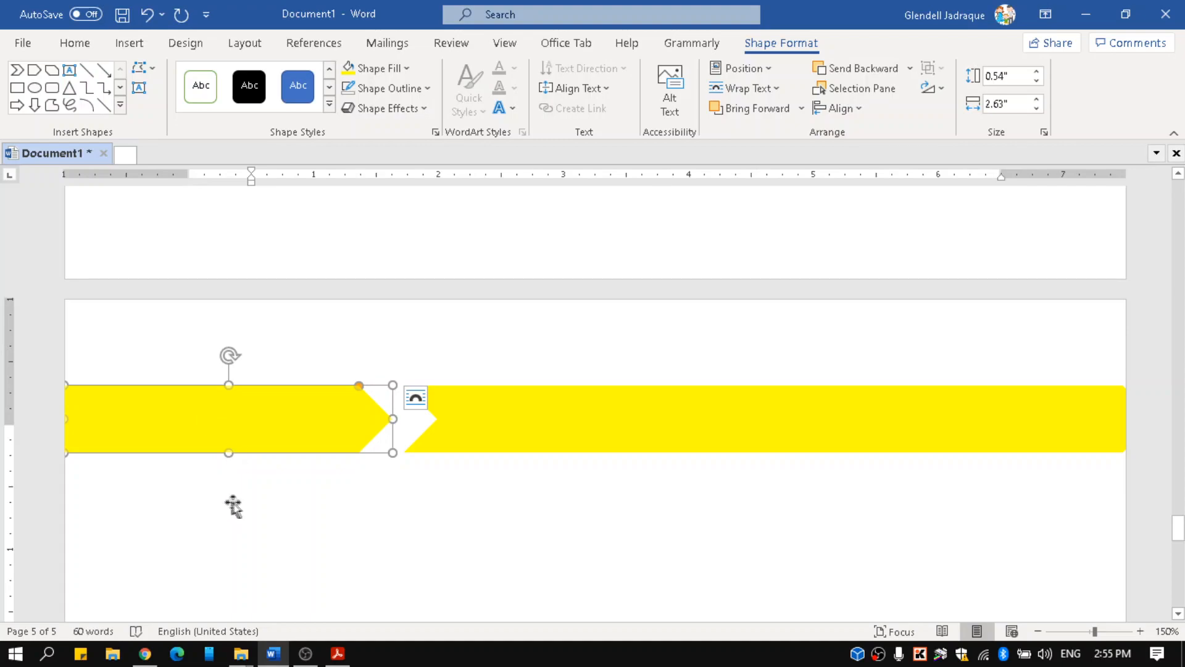
right_click(208, 420)
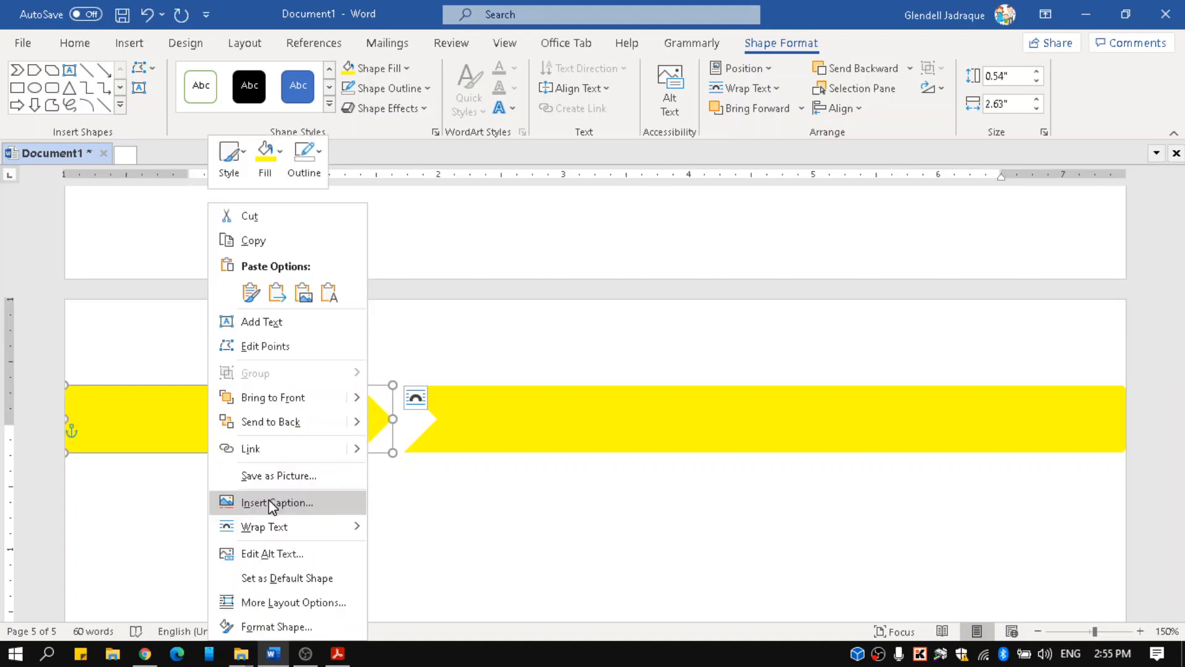
click(265, 326)
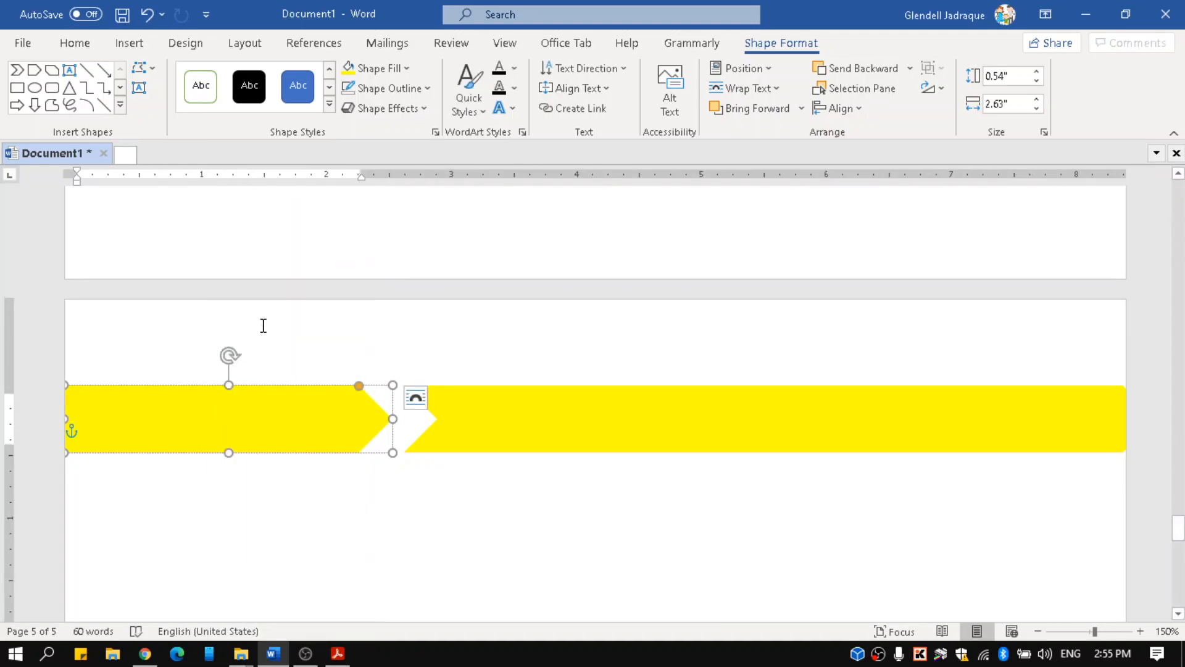
text(Lesson 1)
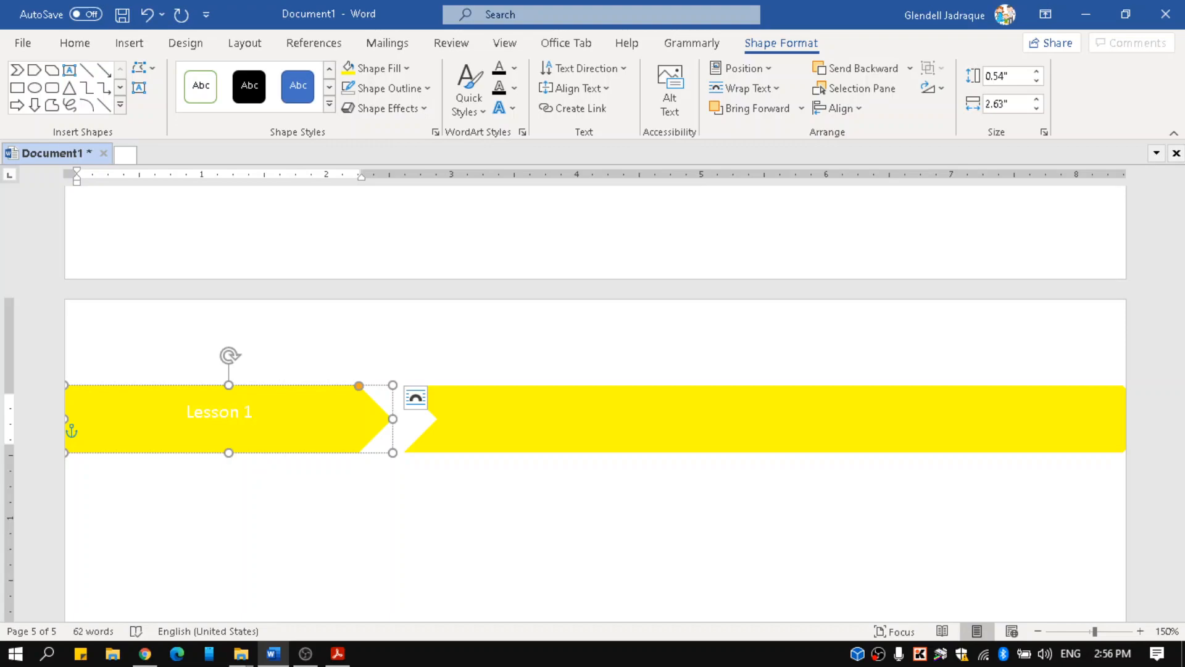
- Extend the first item under "Lessons in this module:" to read "Lesson 1: Computer Hardware"
click(501, 430)
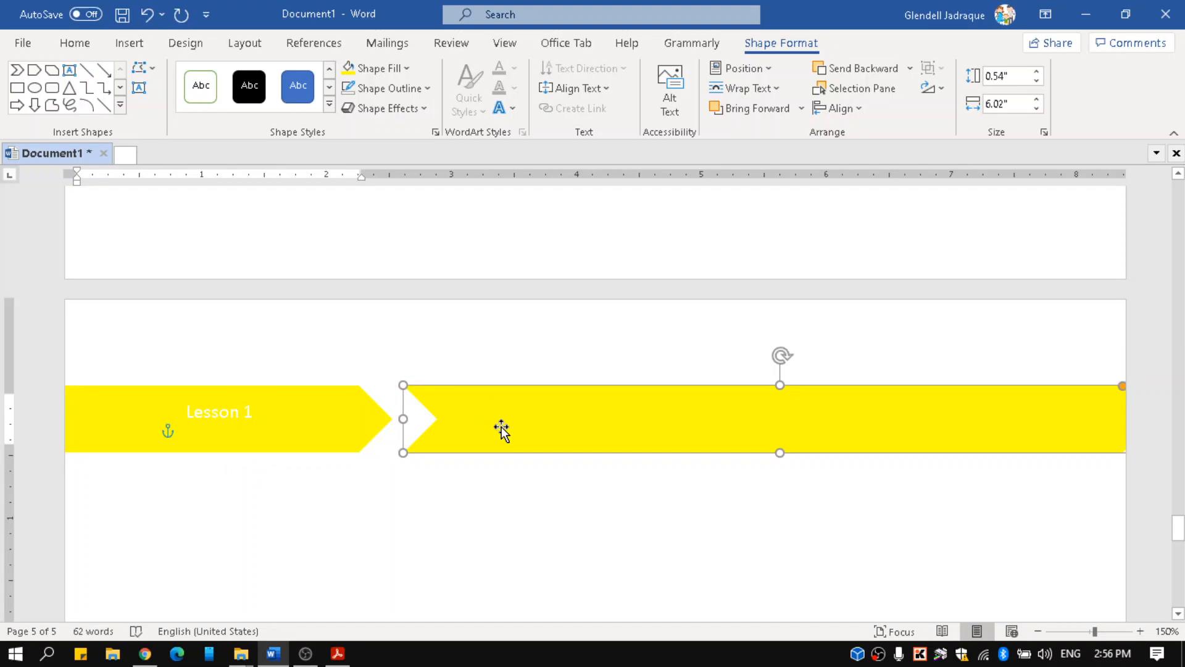
scroll(502, 431, up, 5)
click(375, 406)
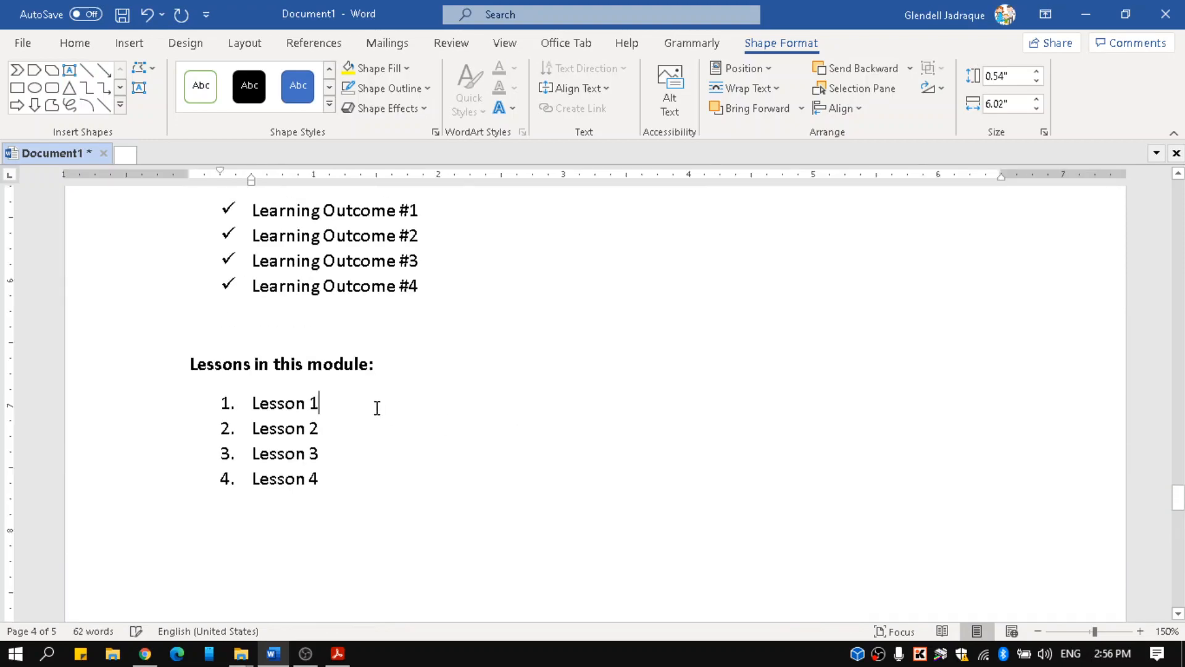
text(: )
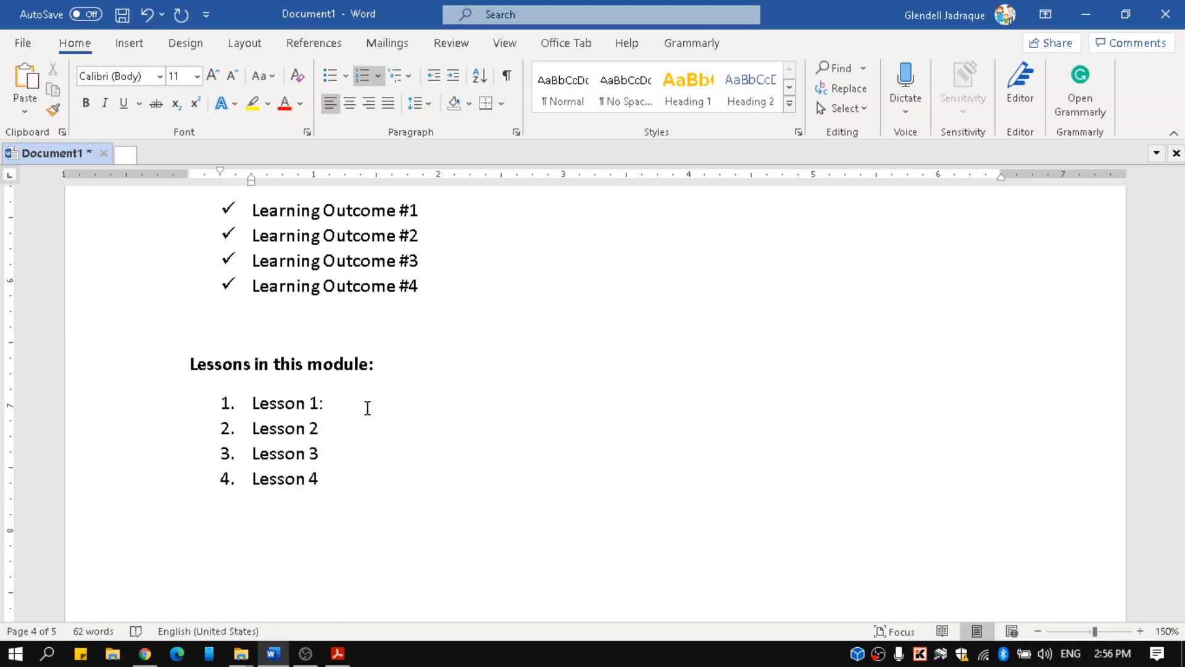
text(Computer Hardware)
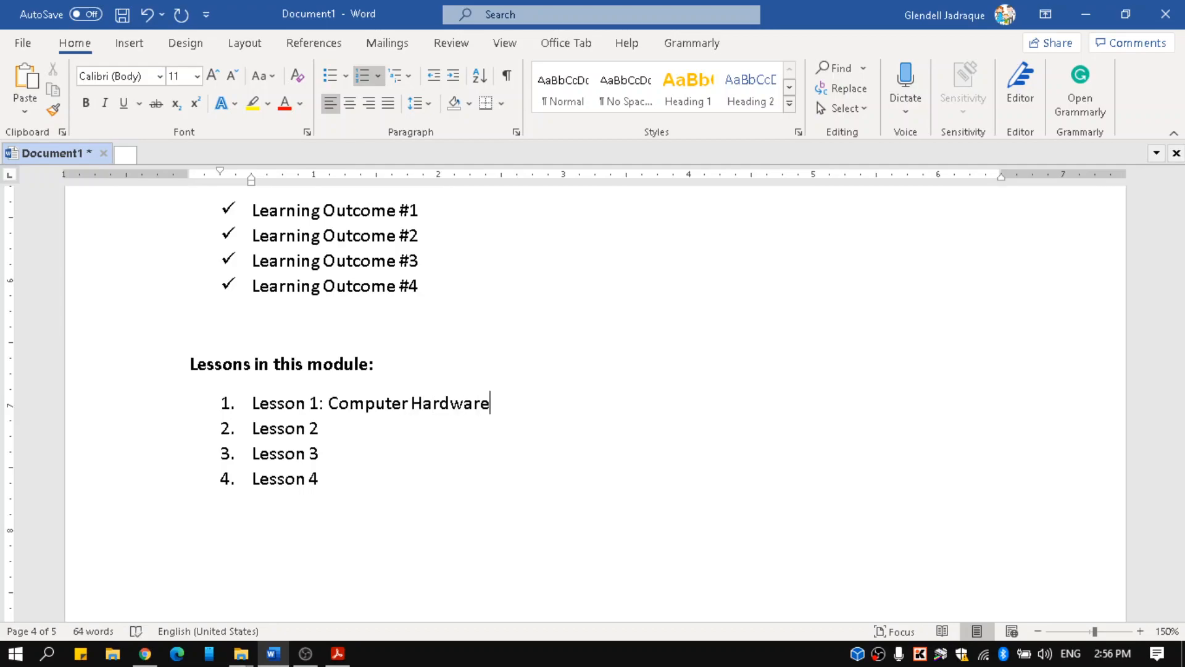
- Add the text "Computer Hardware" inside the yellow chevron on the lesson page
scroll(366, 424, down, 5)
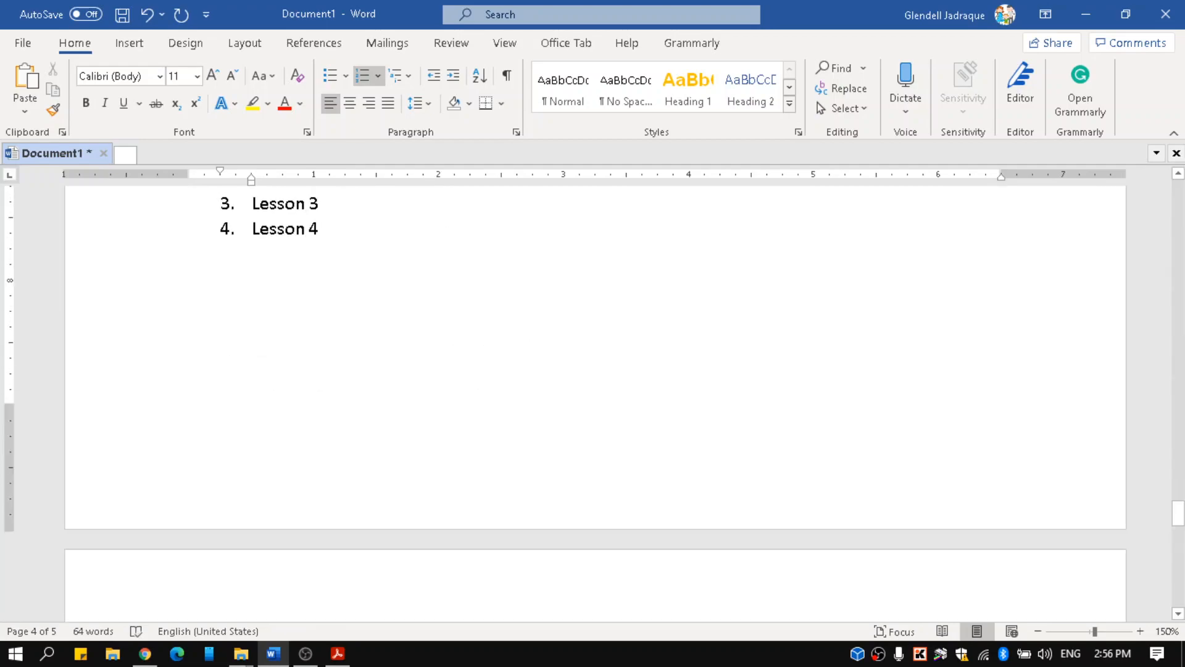
right_click(548, 420)
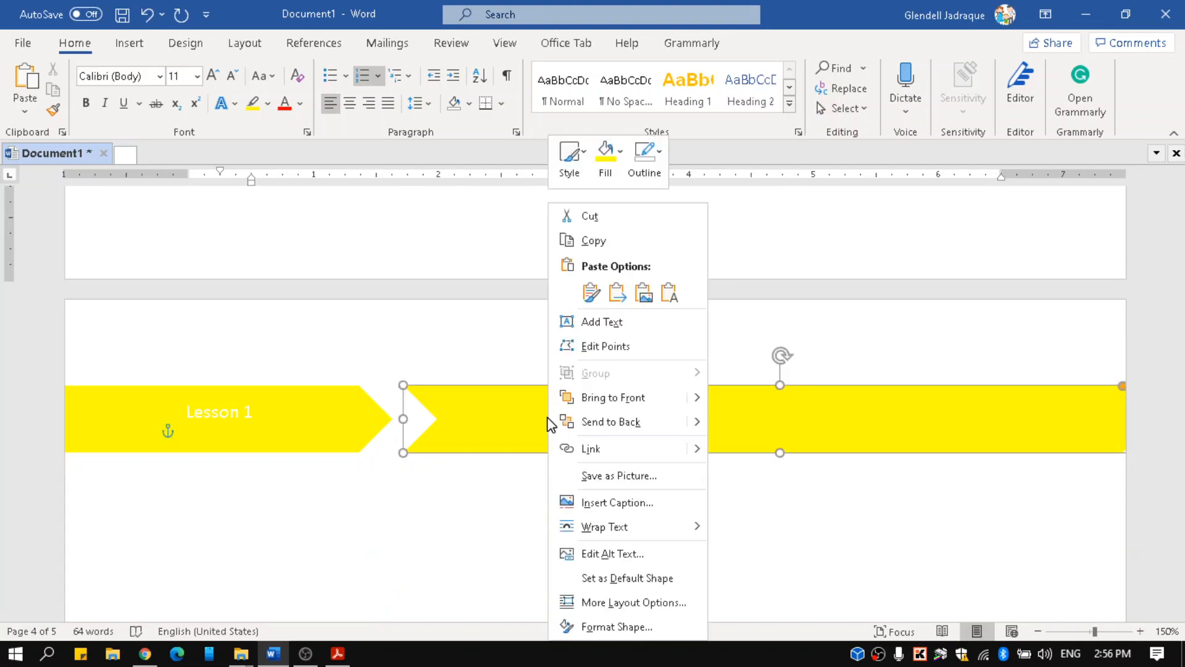
click(592, 322)
text(Co)
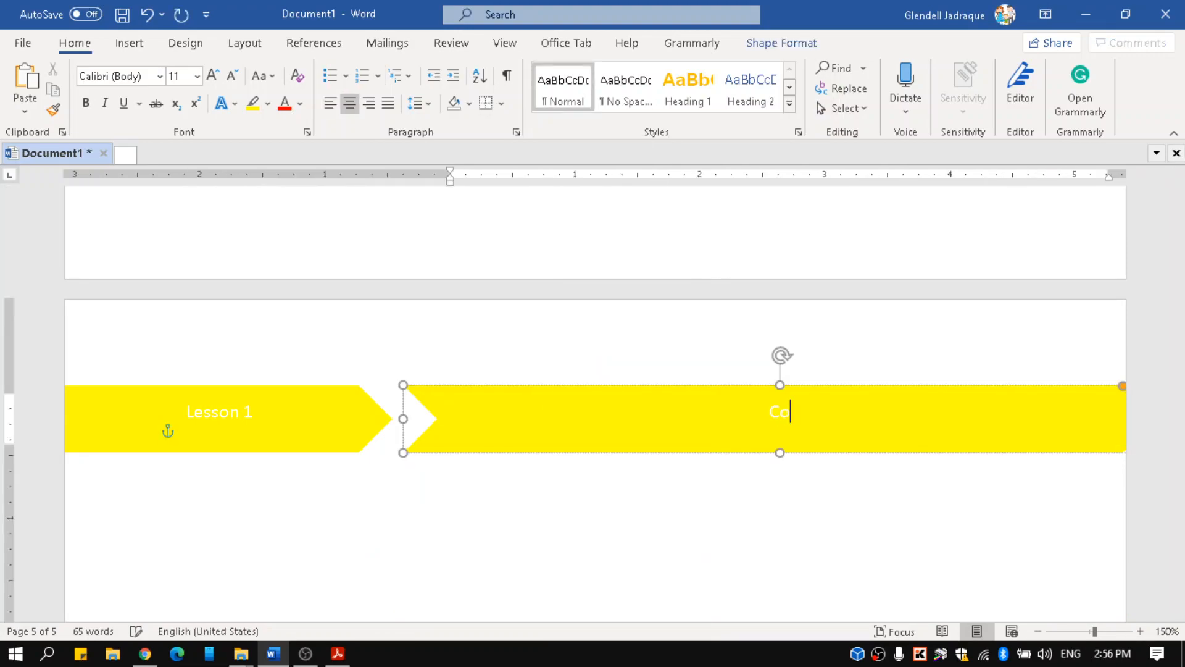
text(mputer Hardware)
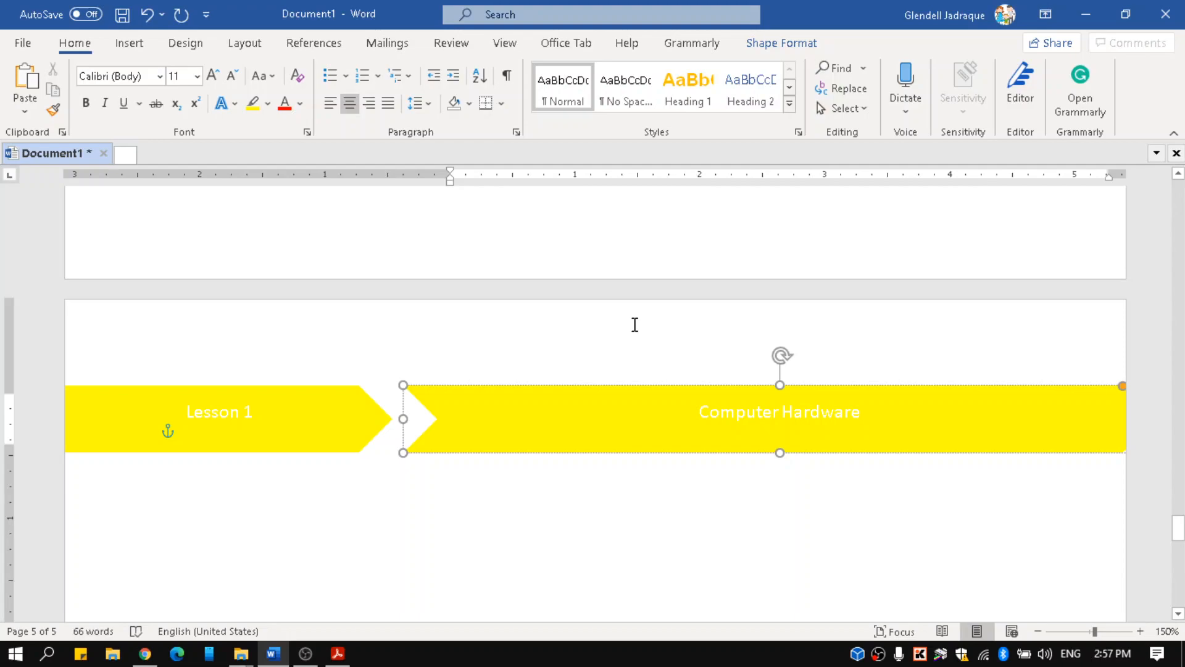
- Make the "Computer Hardware" text in the chevron black and enlarge it to 18 pt
key(ctrl+a)
drag(878, 413, 707, 416)
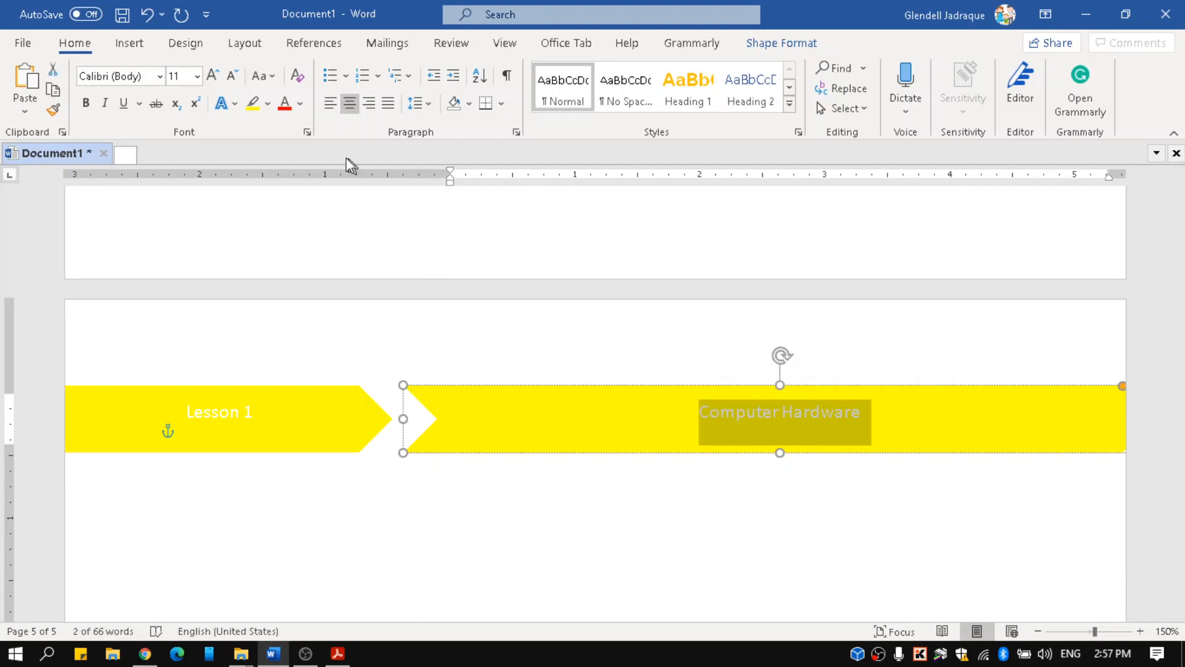
click(301, 104)
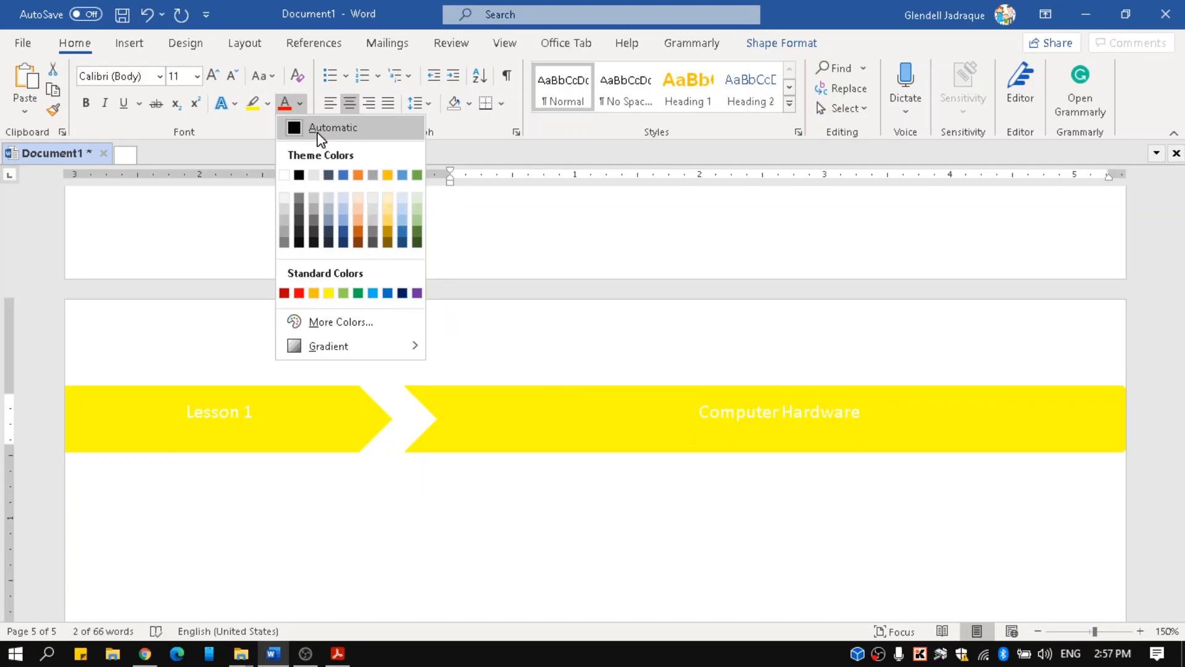
click(300, 176)
click(216, 76)
click(216, 76)
click(216, 75)
click(220, 77)
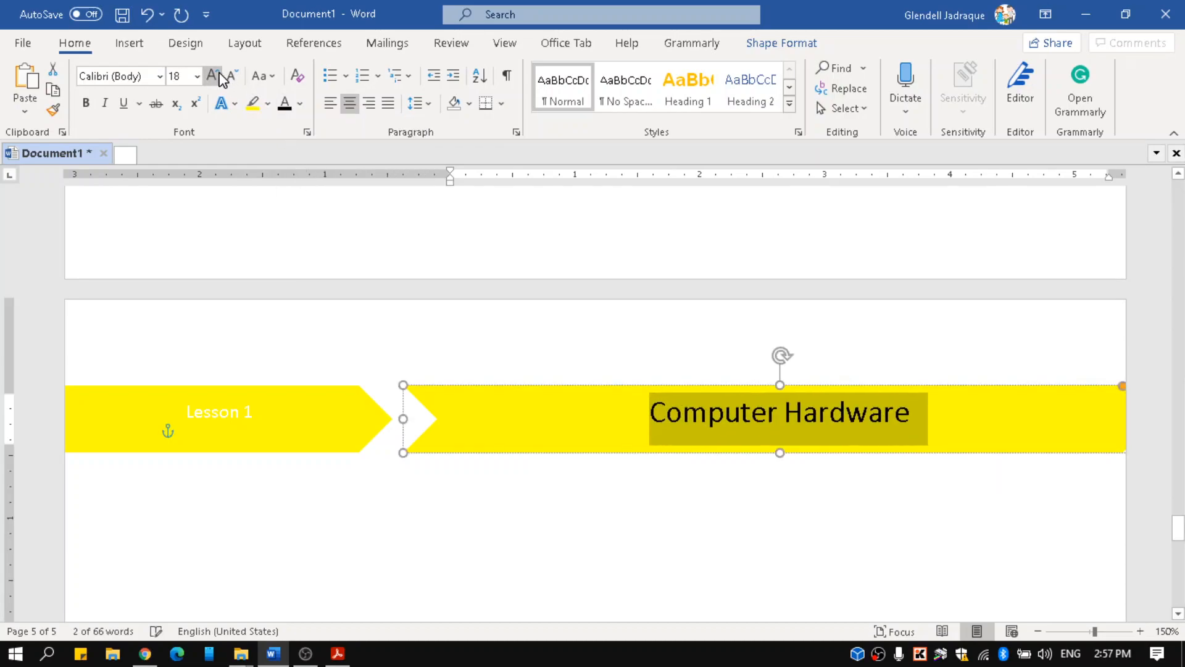
- Enlarge the "Computer Hardware" text in the yellow chevron to 22 pt and make it bold
click(221, 77)
click(221, 77)
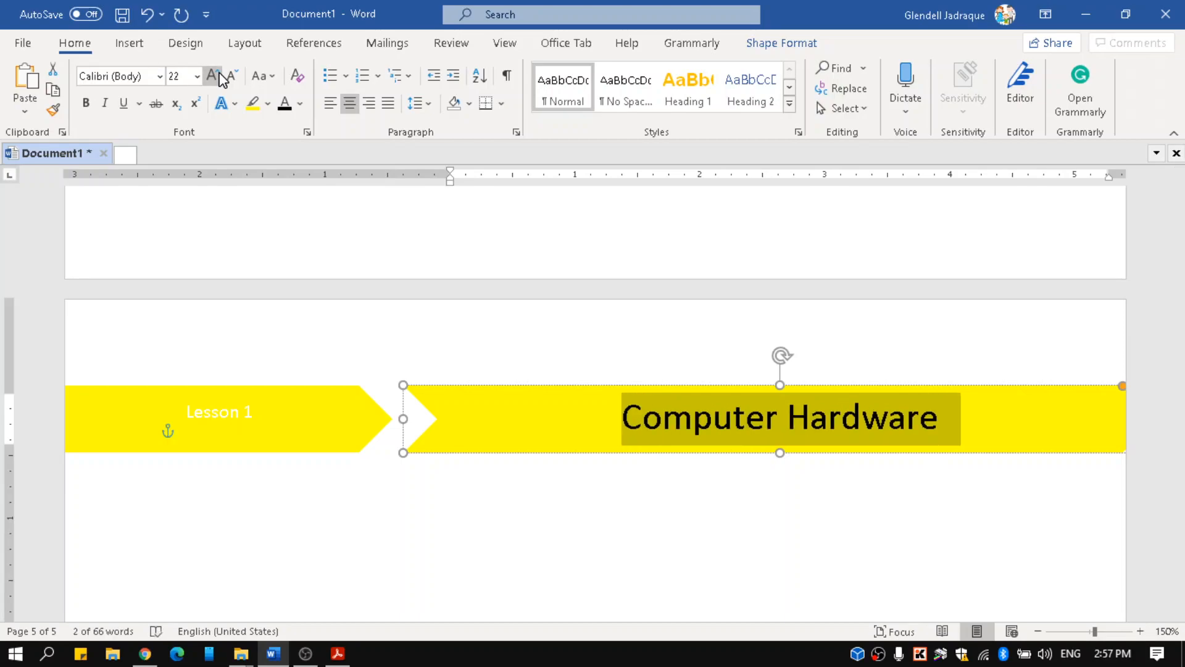
key(ctrl+b)
click(757, 489)
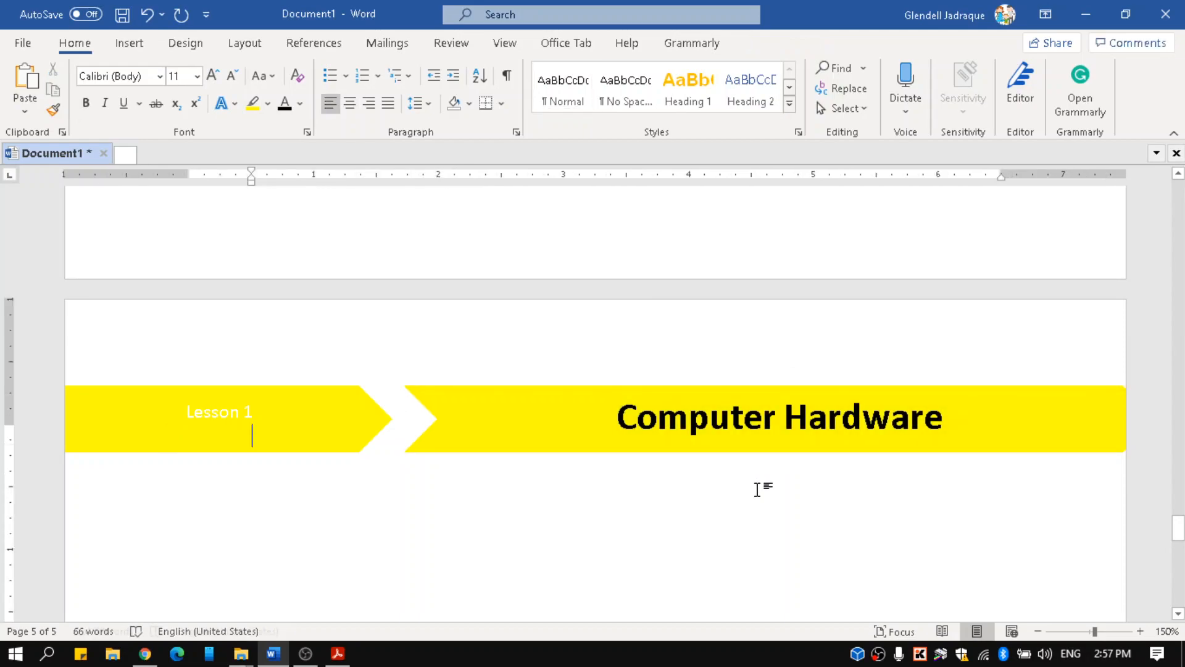
- Add a colon after "Lesson 2", "Lesson 3" and "Lesson 4" in the "Lessons in this module:" list
click(275, 412)
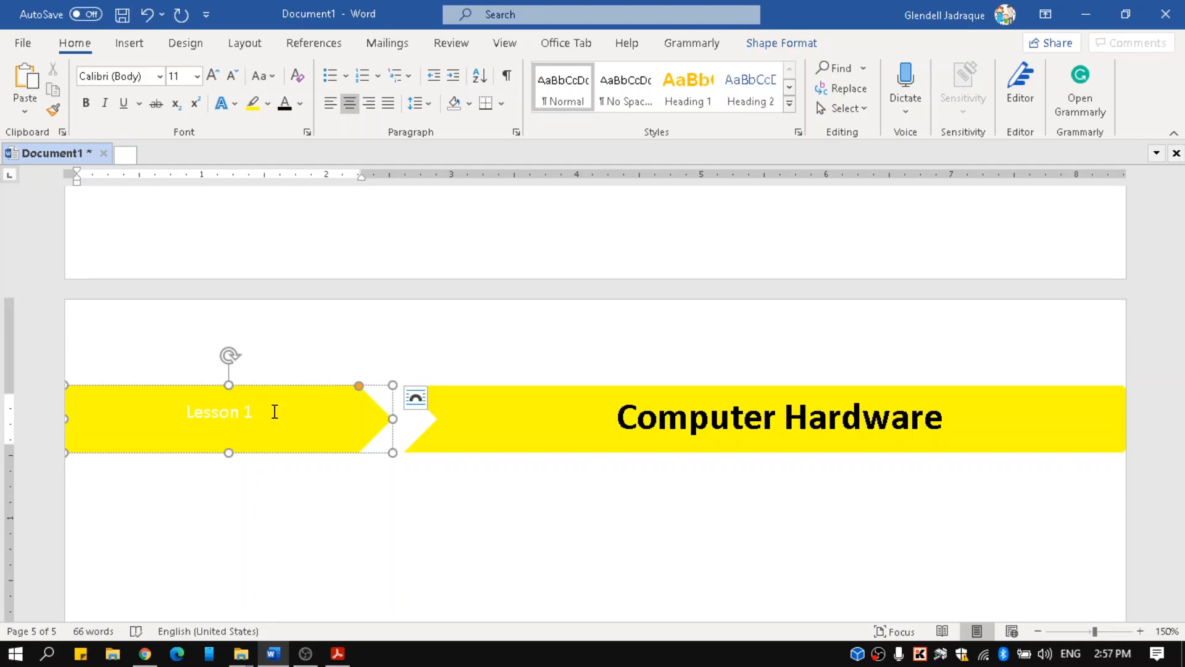
scroll(274, 407, up, 10)
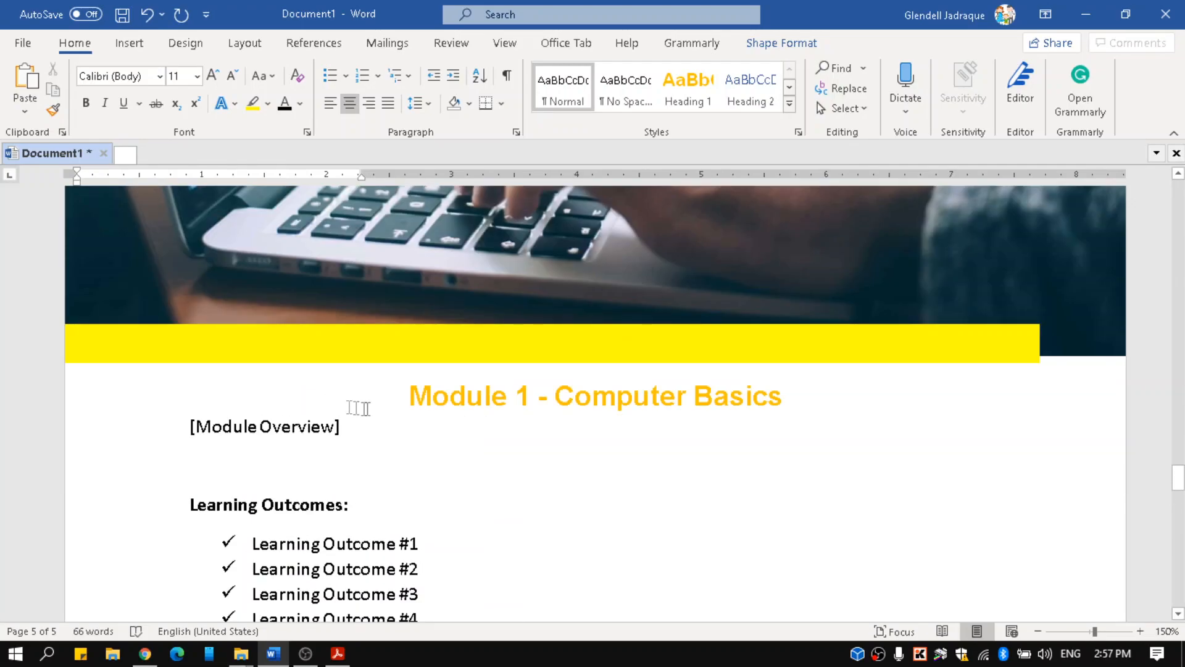
click(508, 396)
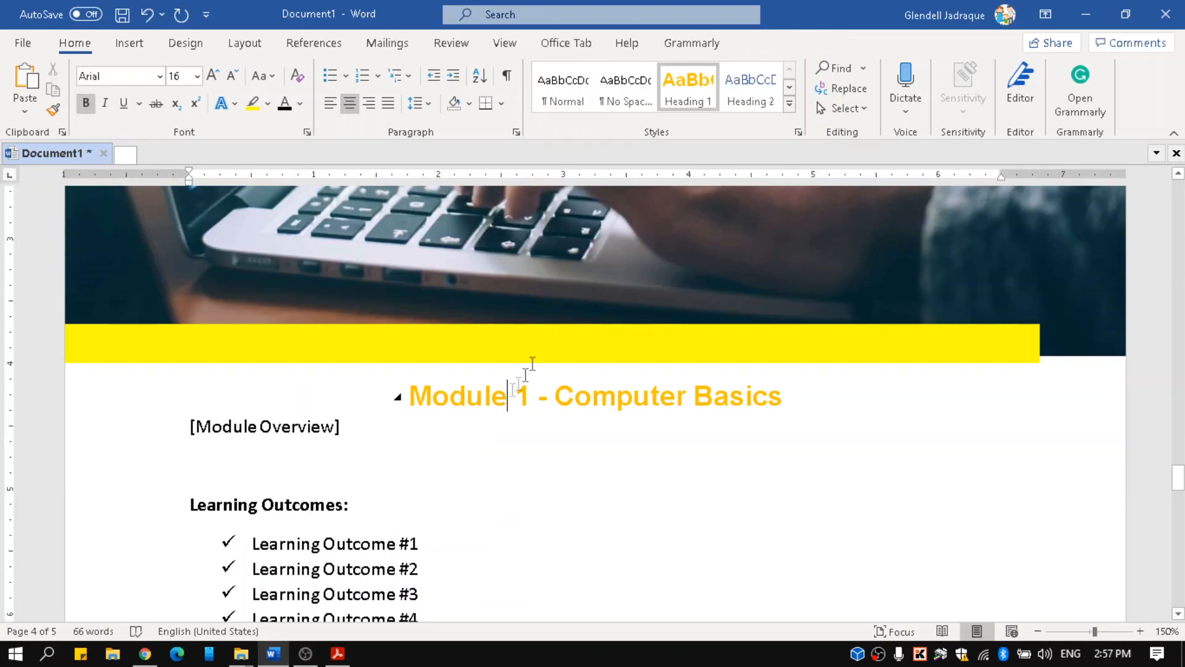
scroll(479, 498, down, 4)
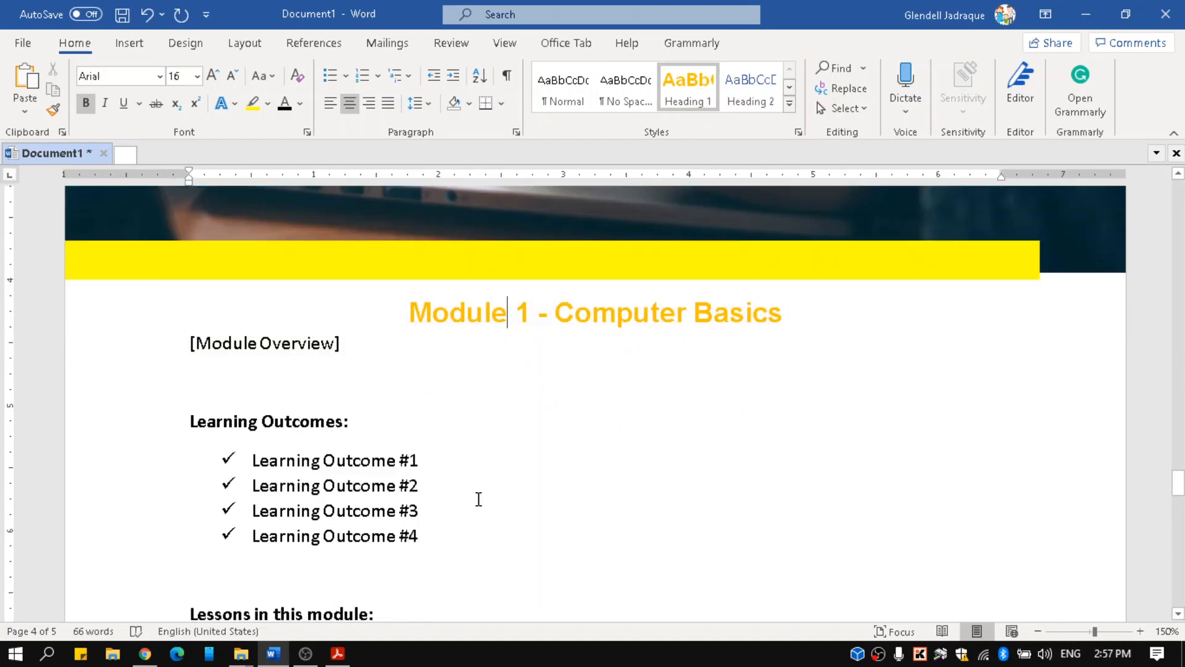
click(350, 538)
click(350, 508)
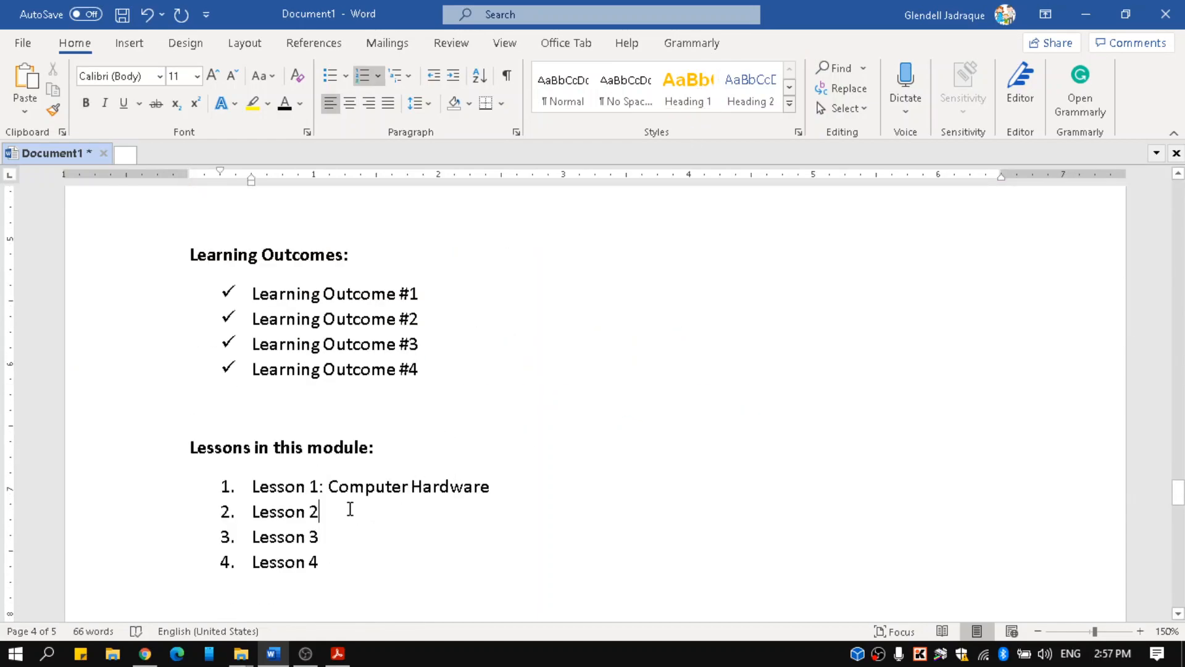
text(:)
key(Down)
text(:)
key(Down)
text(:)
- Modify the Heading 2 style to 20 pt, bold, with the Automatic font colour
scroll(350, 501, down, 5)
click(291, 502)
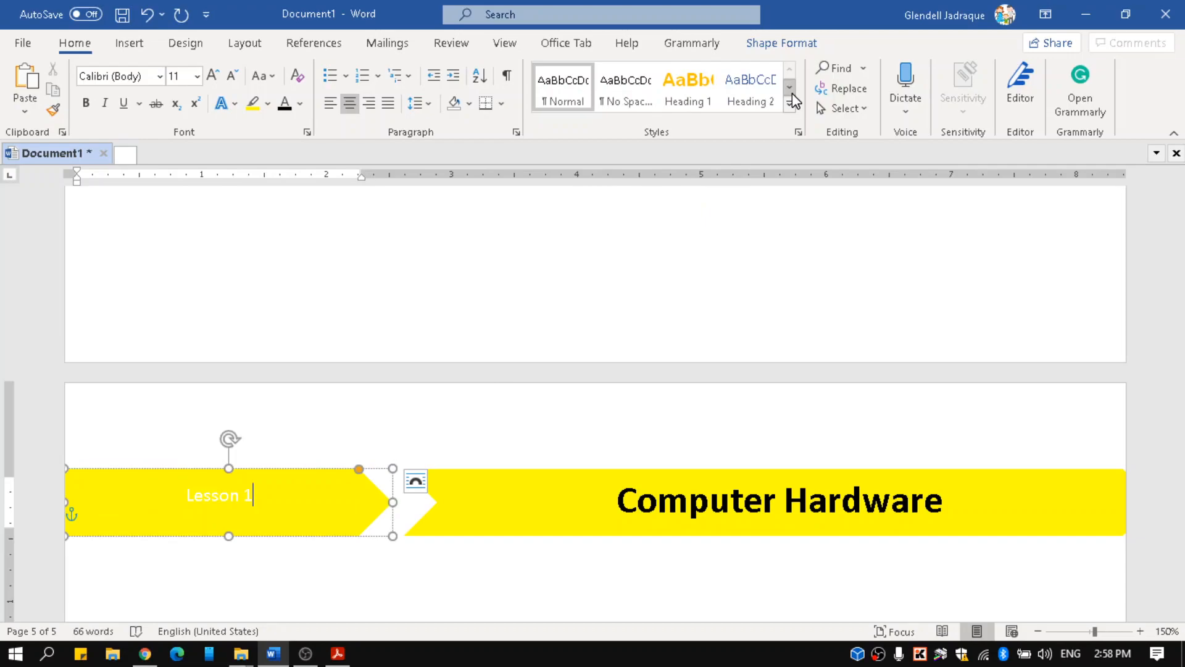
click(790, 102)
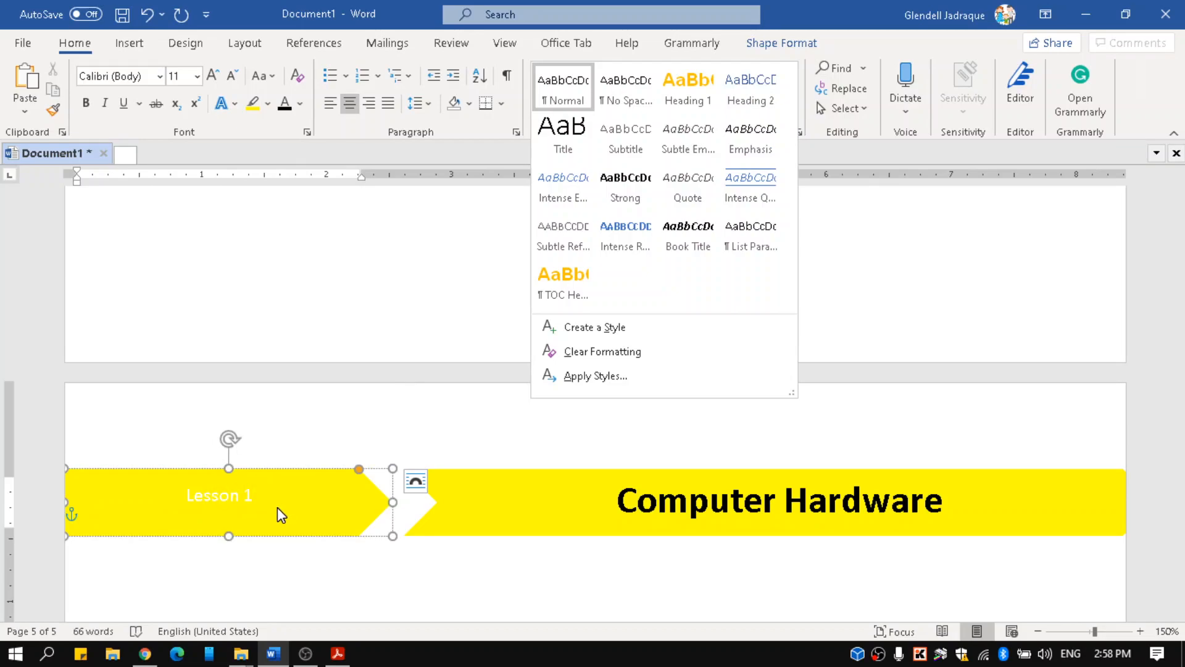
right_click(758, 113)
click(793, 132)
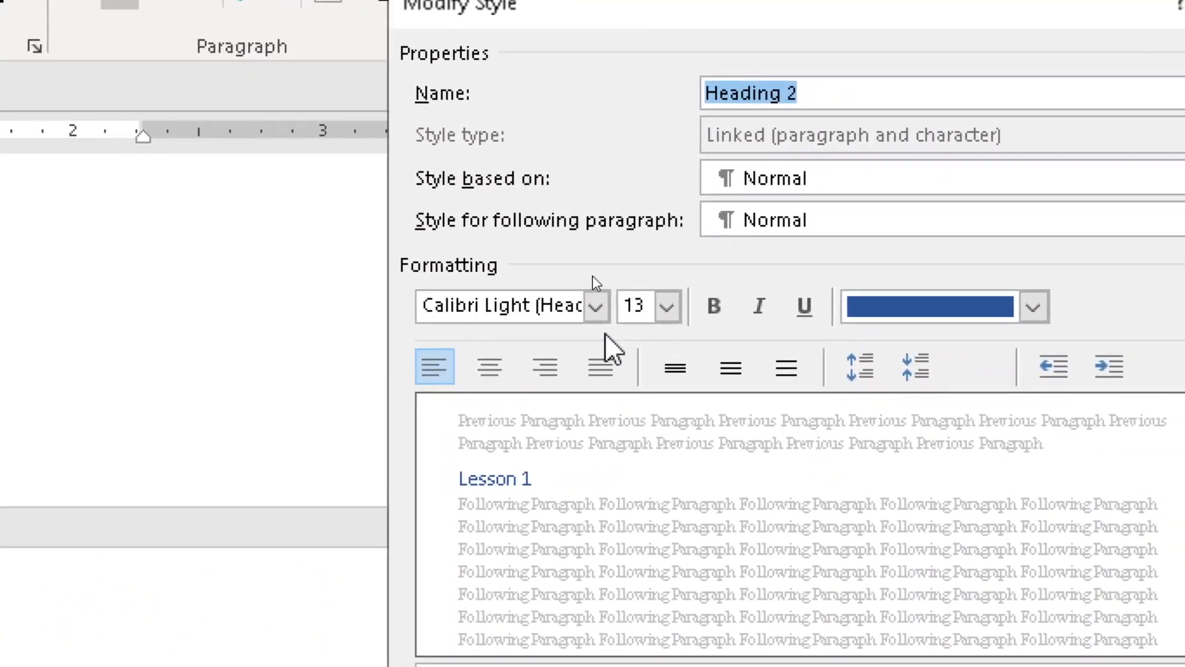
click(734, 309)
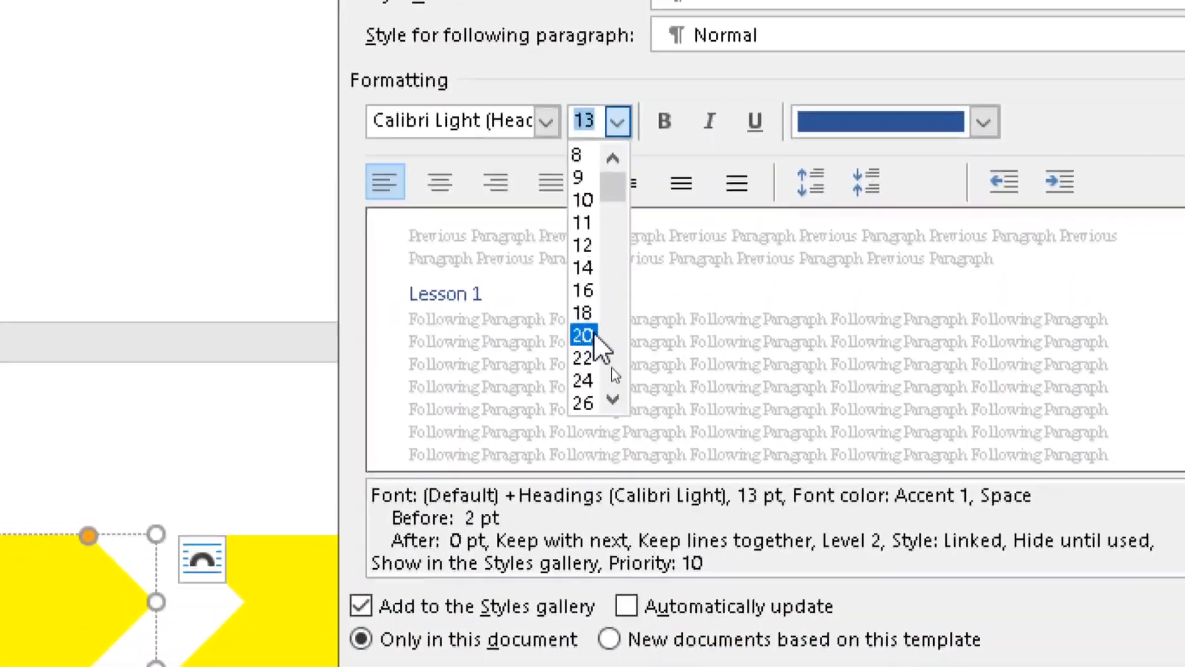
click(583, 334)
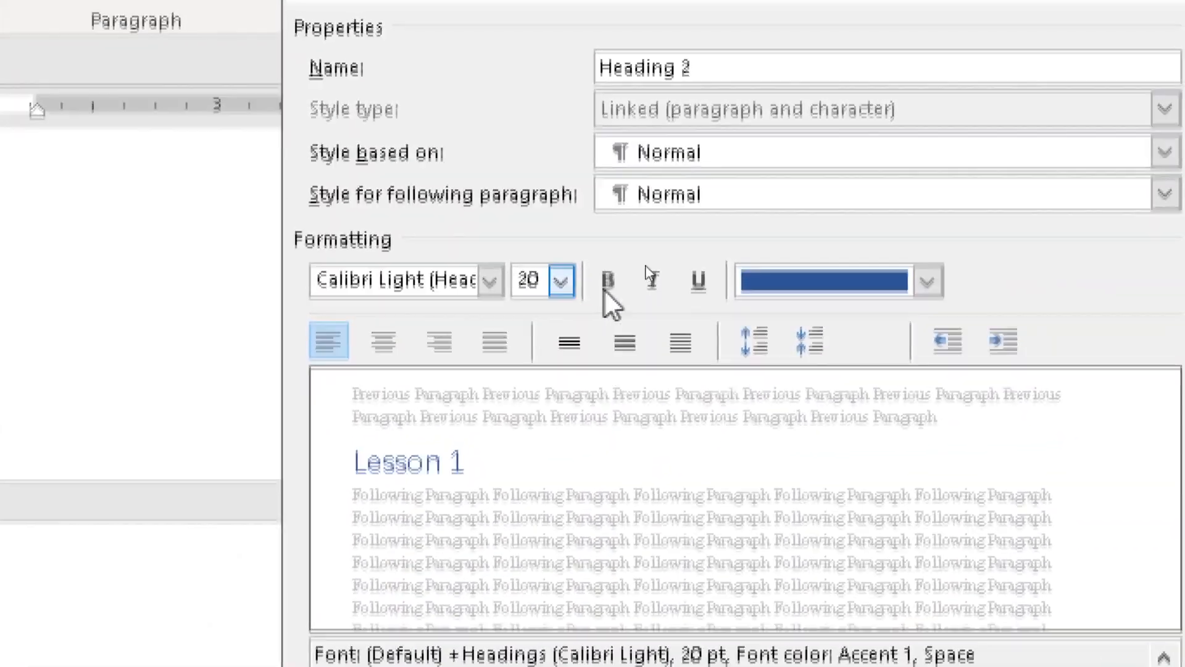
click(664, 119)
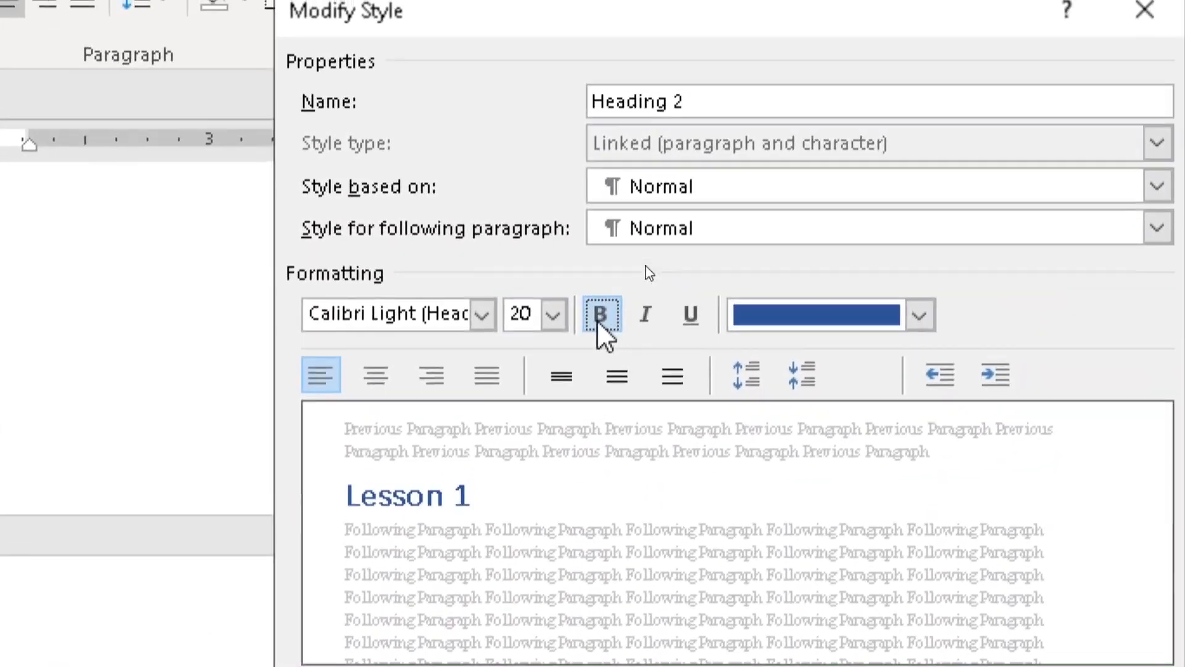
click(751, 314)
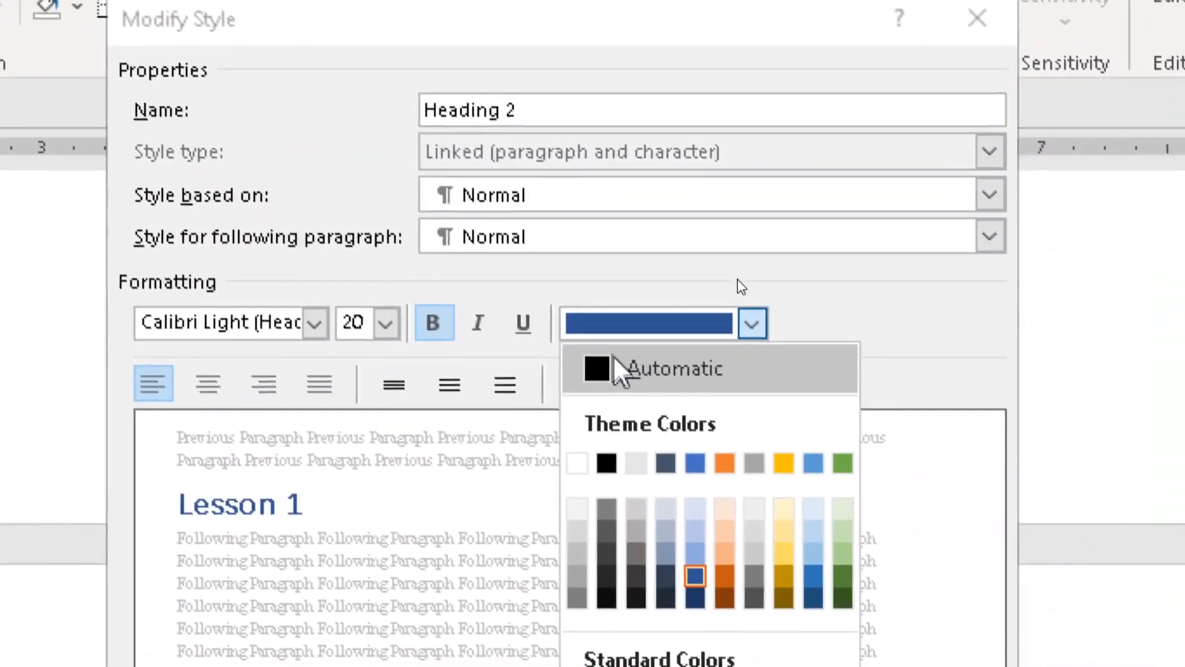
click(630, 386)
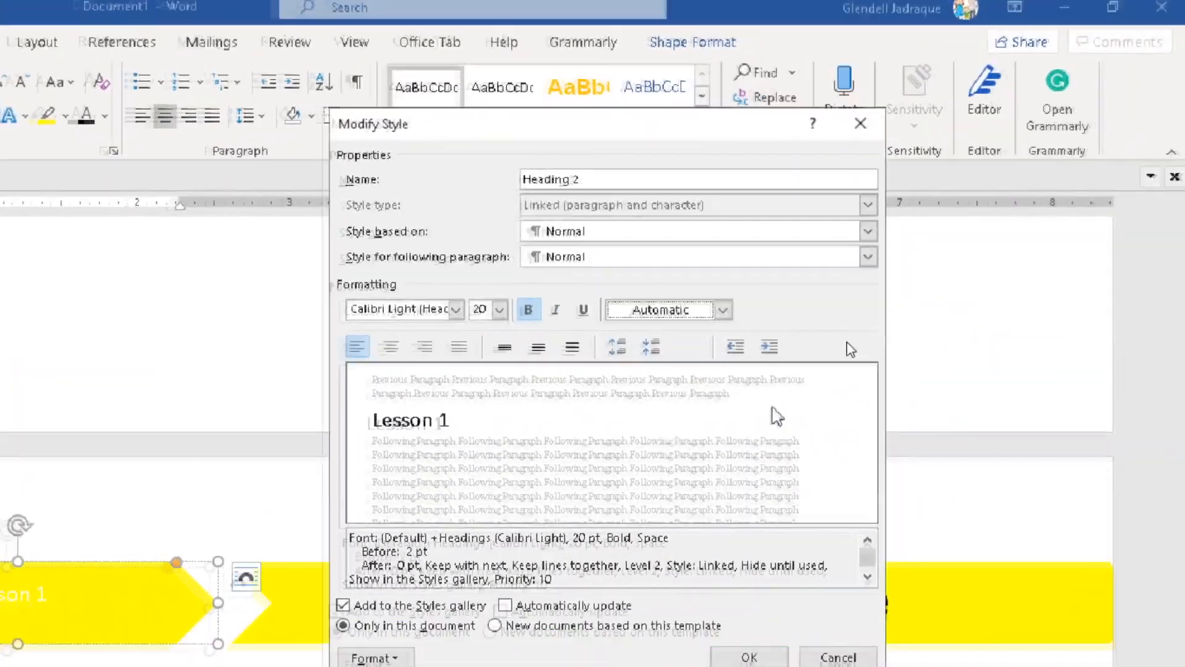
click(750, 657)
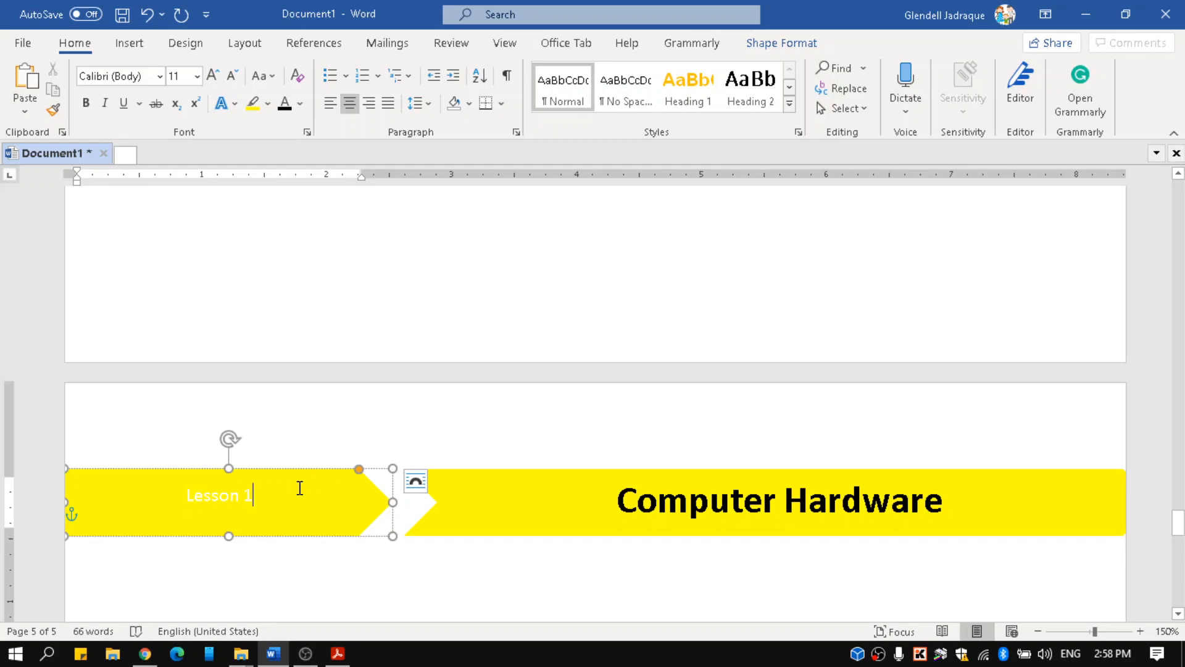
- Apply the Heading 2 style to the "Lesson 1" text in the yellow pentagon arrow
triple_click(229, 494)
click(299, 503)
click(214, 499)
click(740, 103)
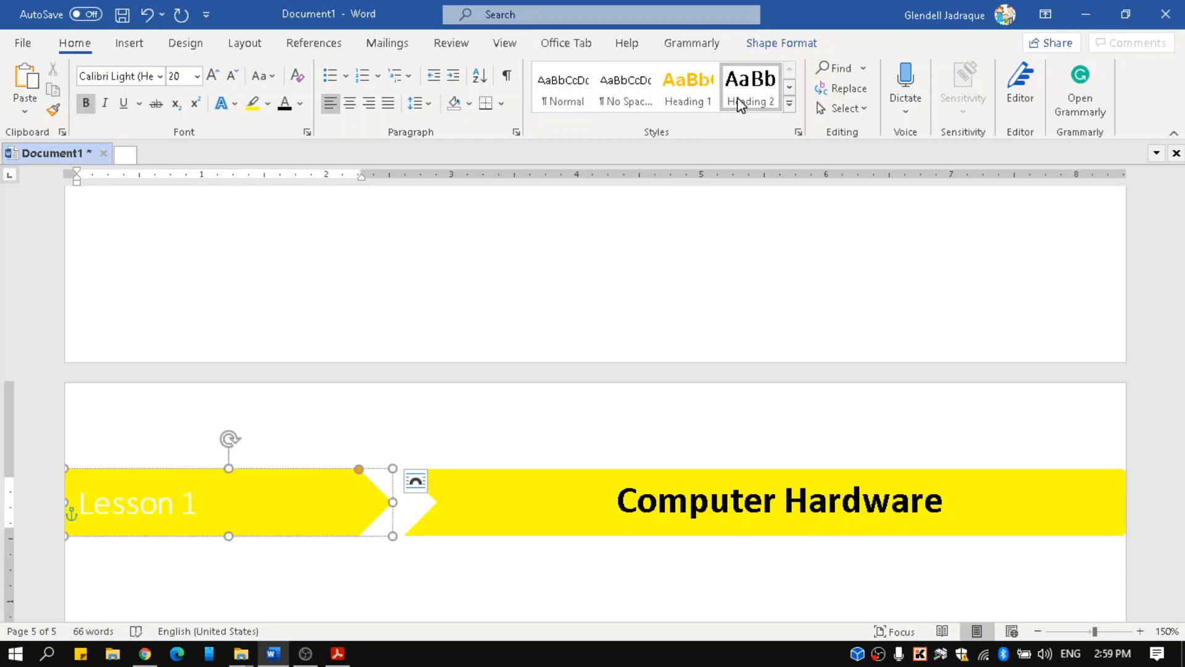
- Set the font colour of the Heading 2 style to the black theme colour
right_click(741, 104)
click(770, 134)
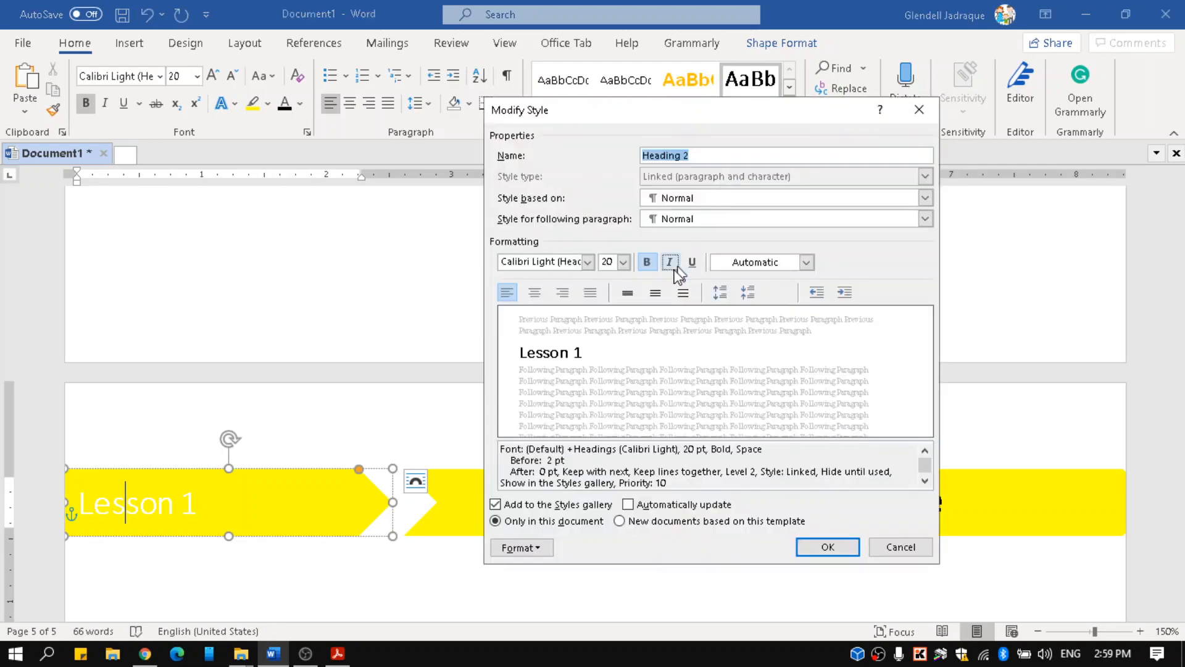
click(757, 262)
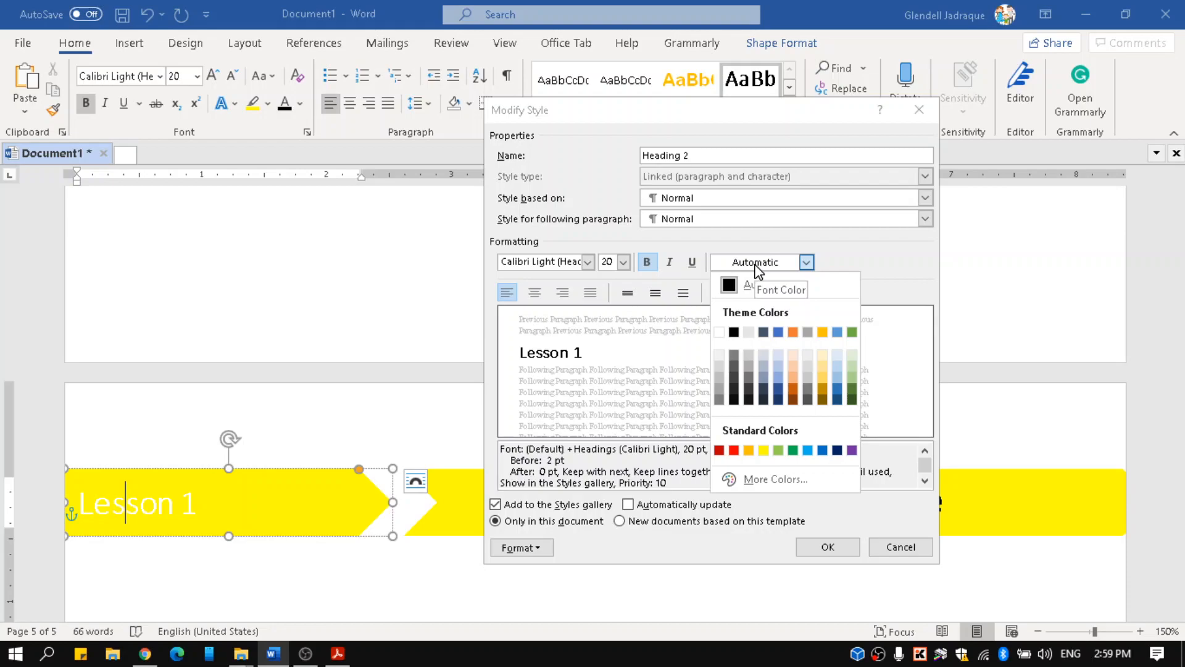
click(734, 332)
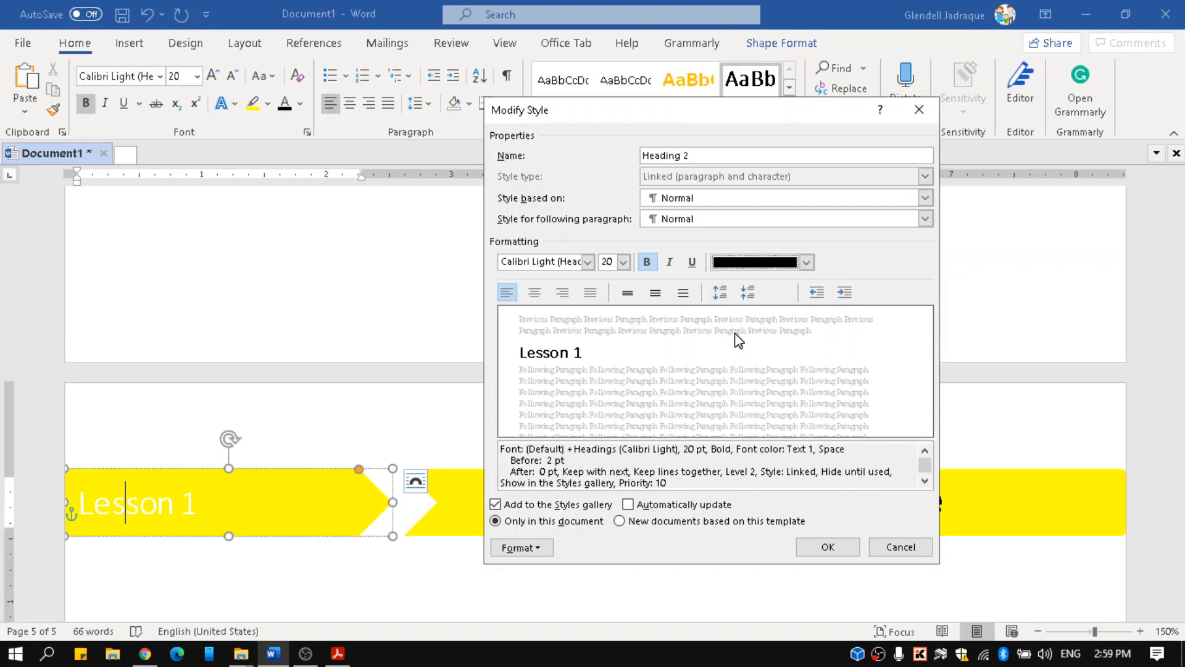
click(812, 548)
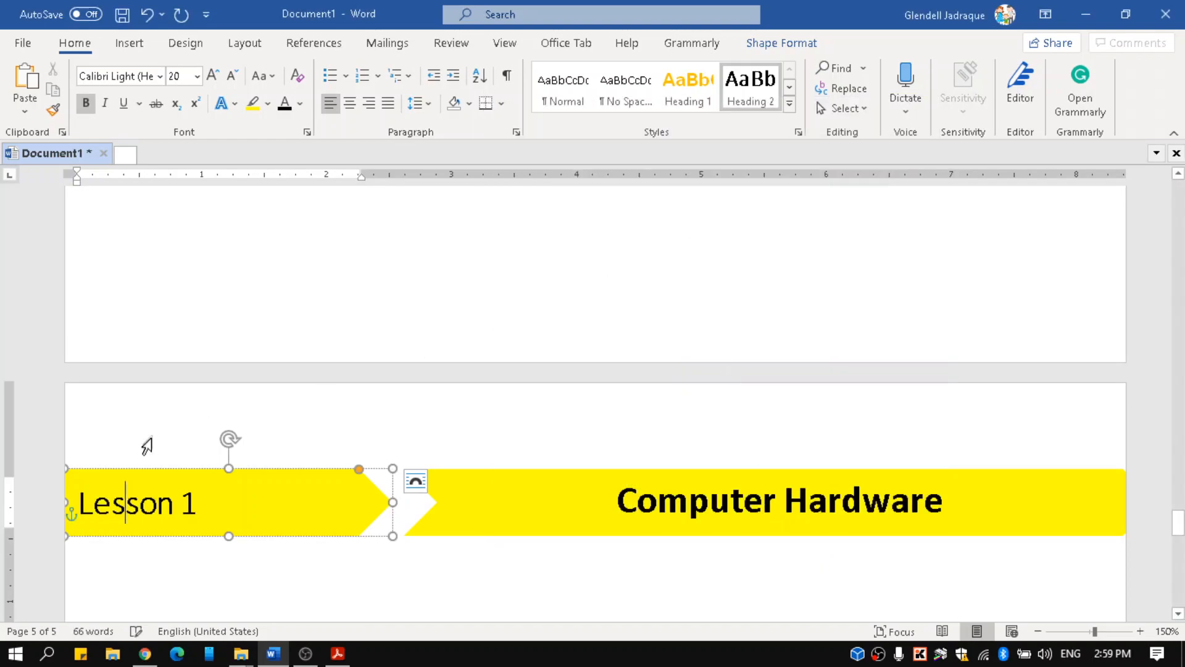
click(381, 427)
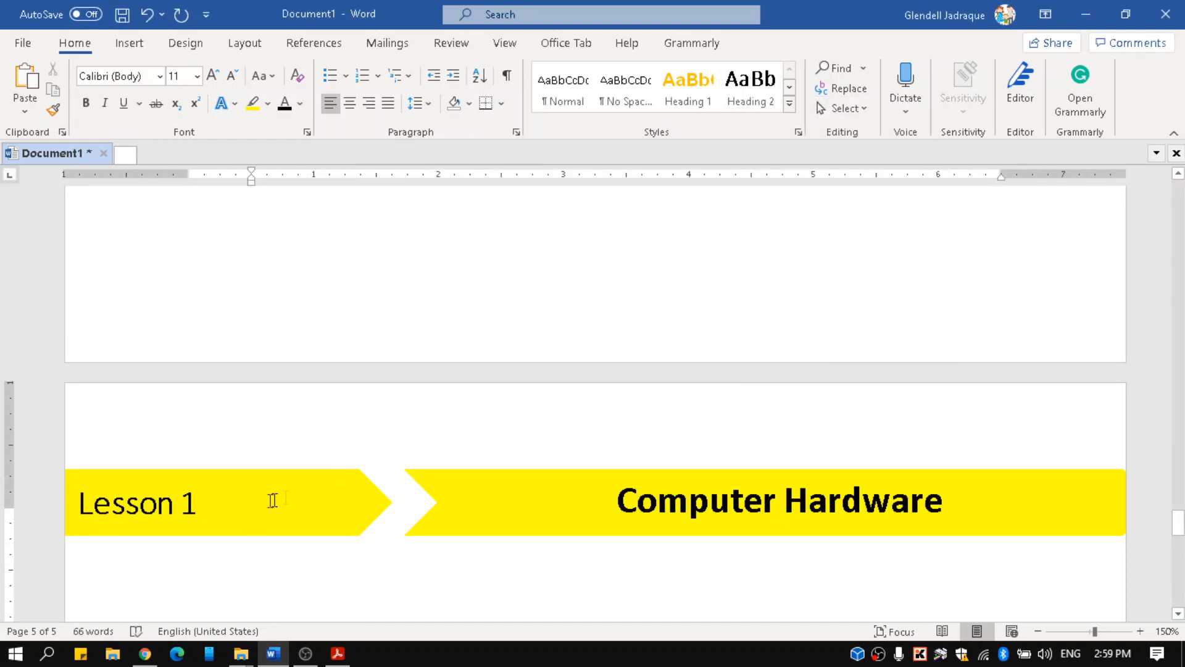
- Give the Heading 2 style a 0.5" left indent and keep it bold
click(210, 504)
click(94, 503)
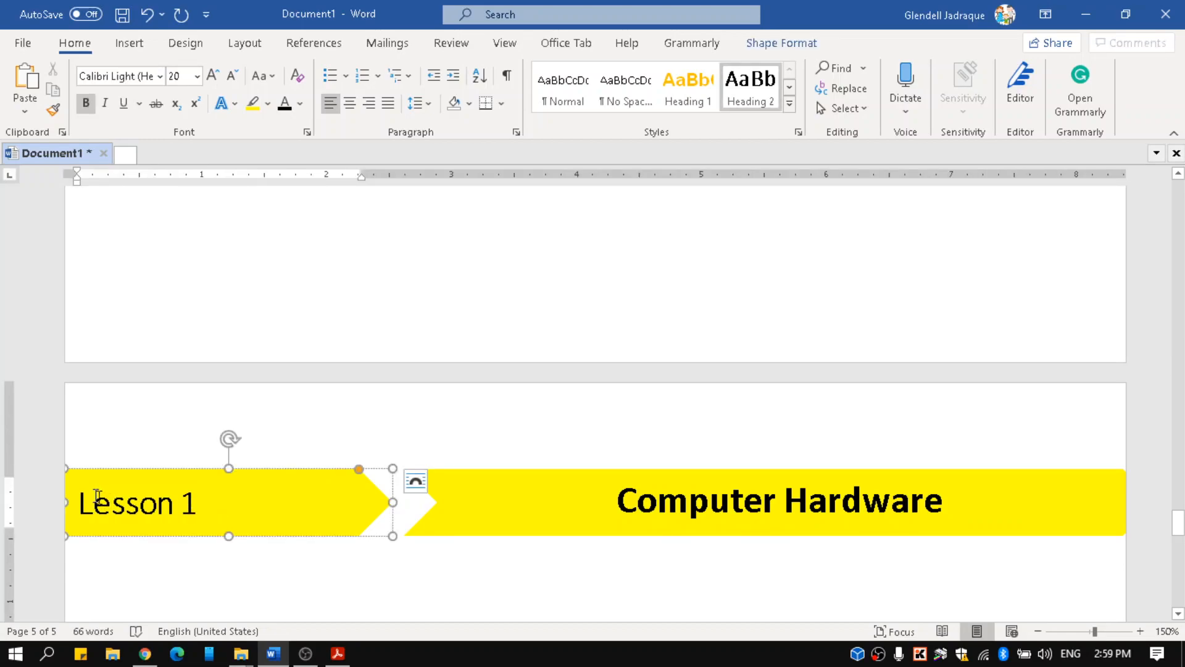
click(235, 497)
right_click(753, 90)
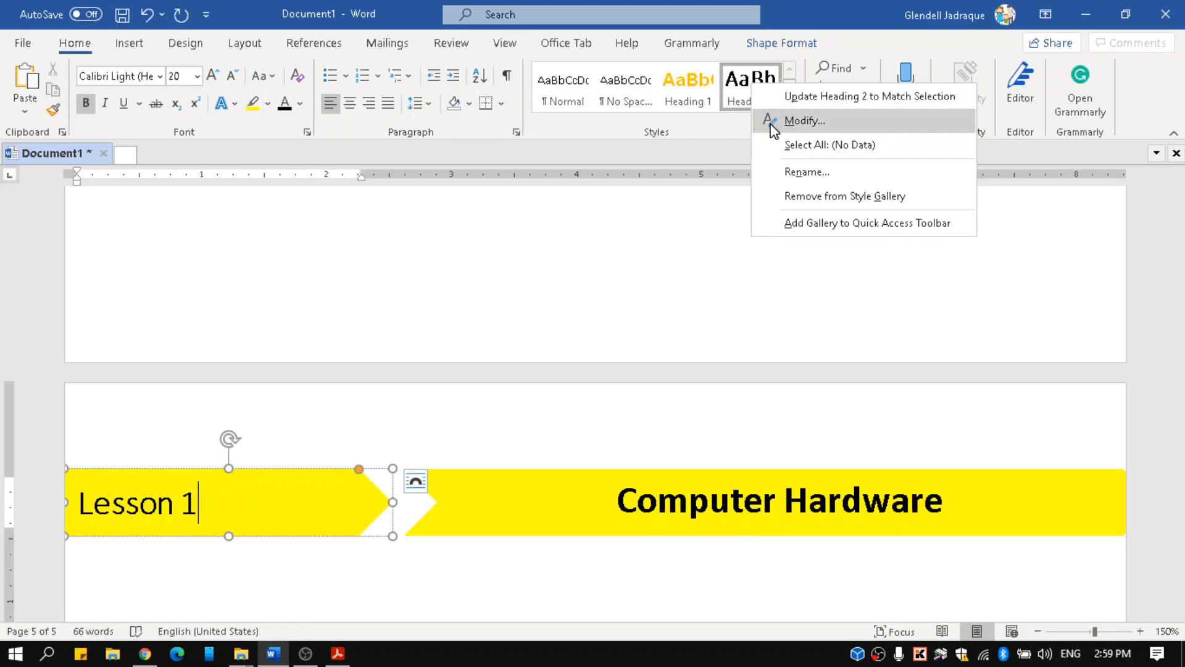
click(803, 121)
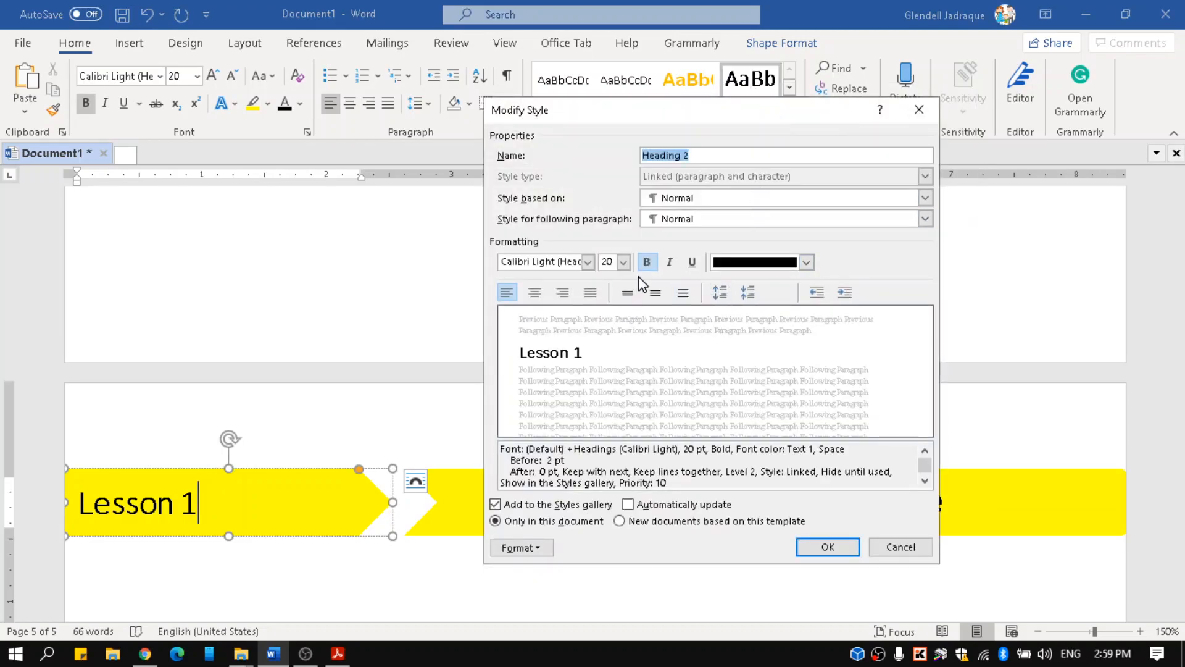
click(651, 263)
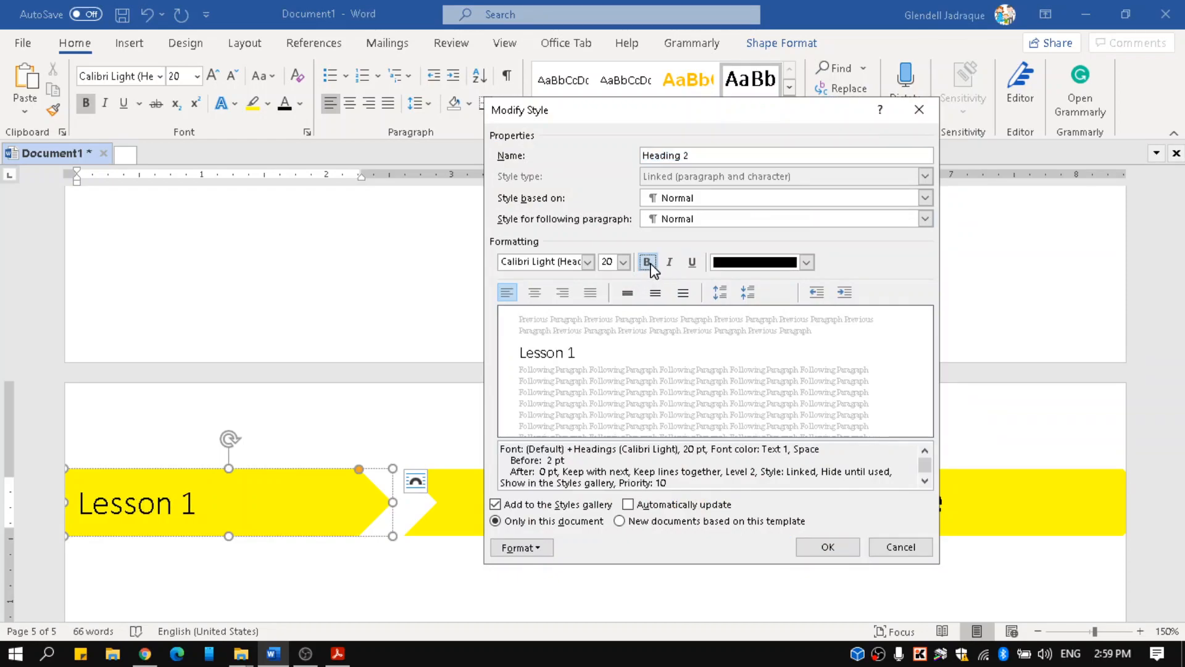
click(649, 262)
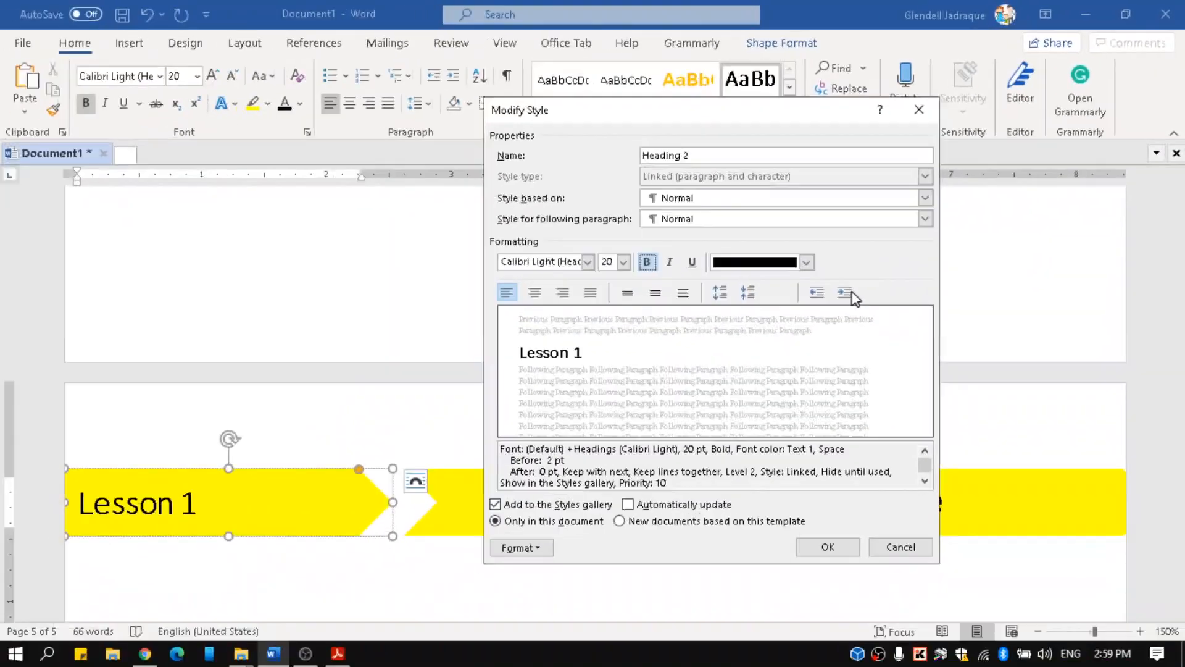
click(592, 338)
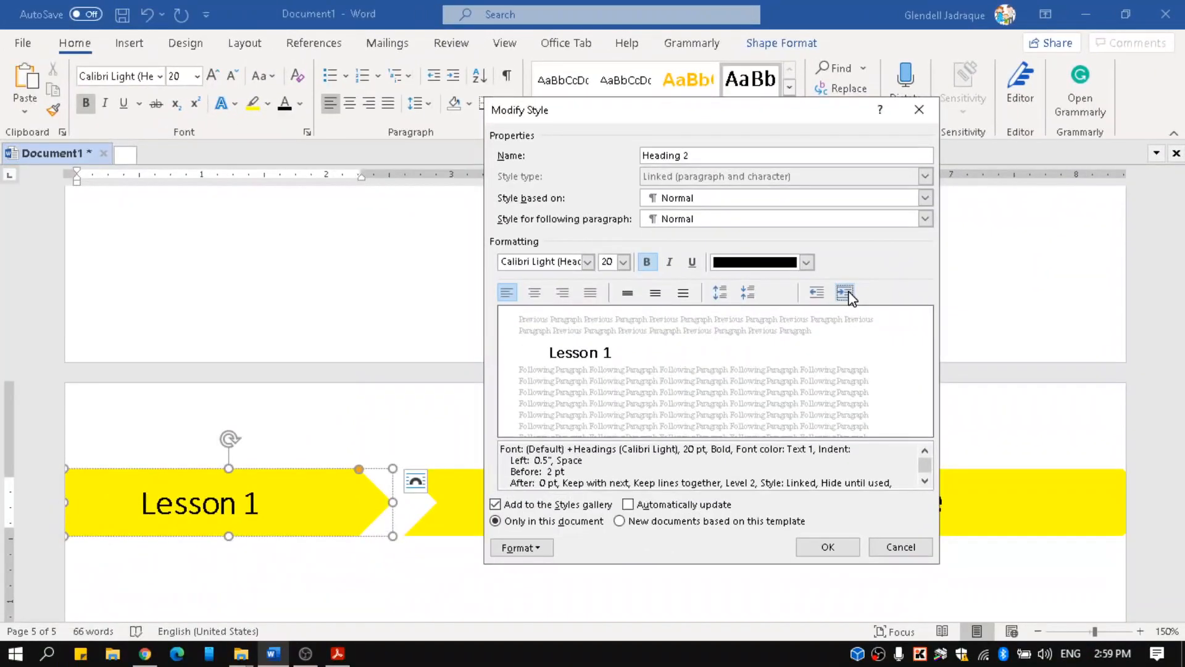
click(816, 292)
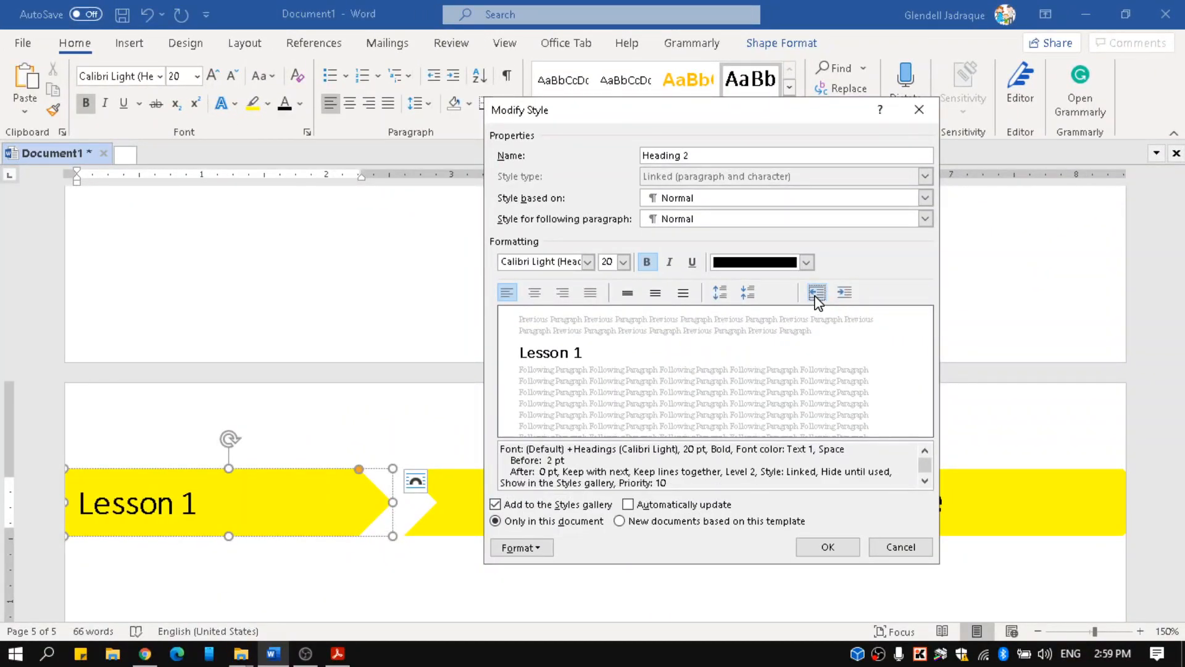
click(843, 292)
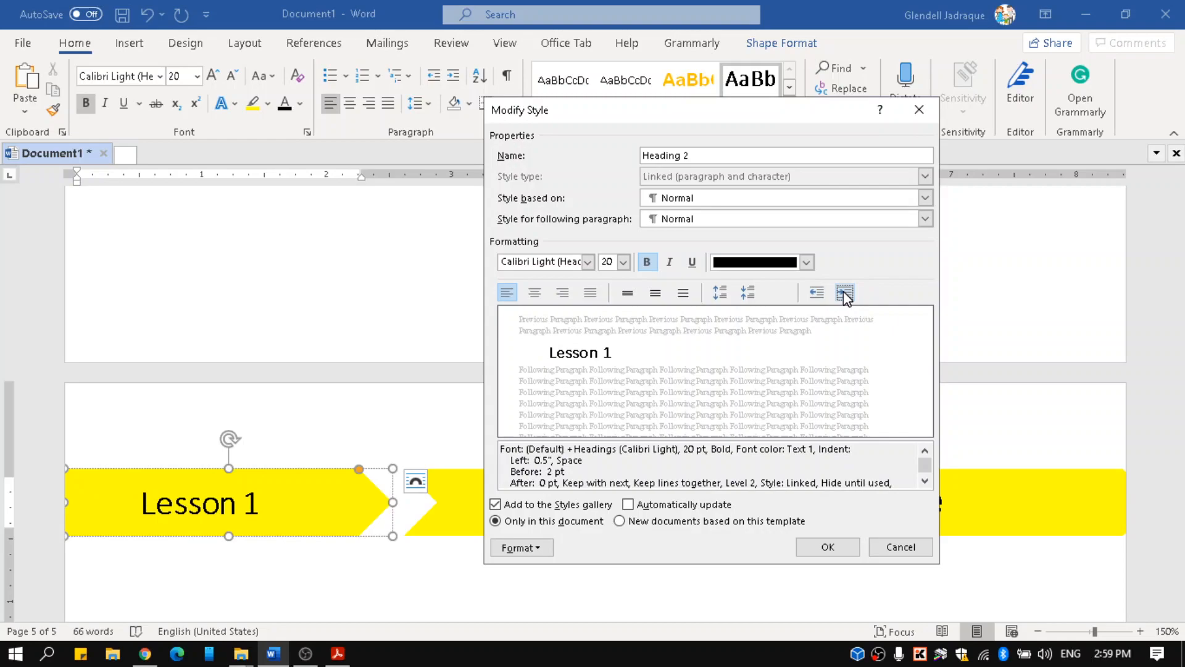
click(817, 293)
click(846, 293)
click(827, 547)
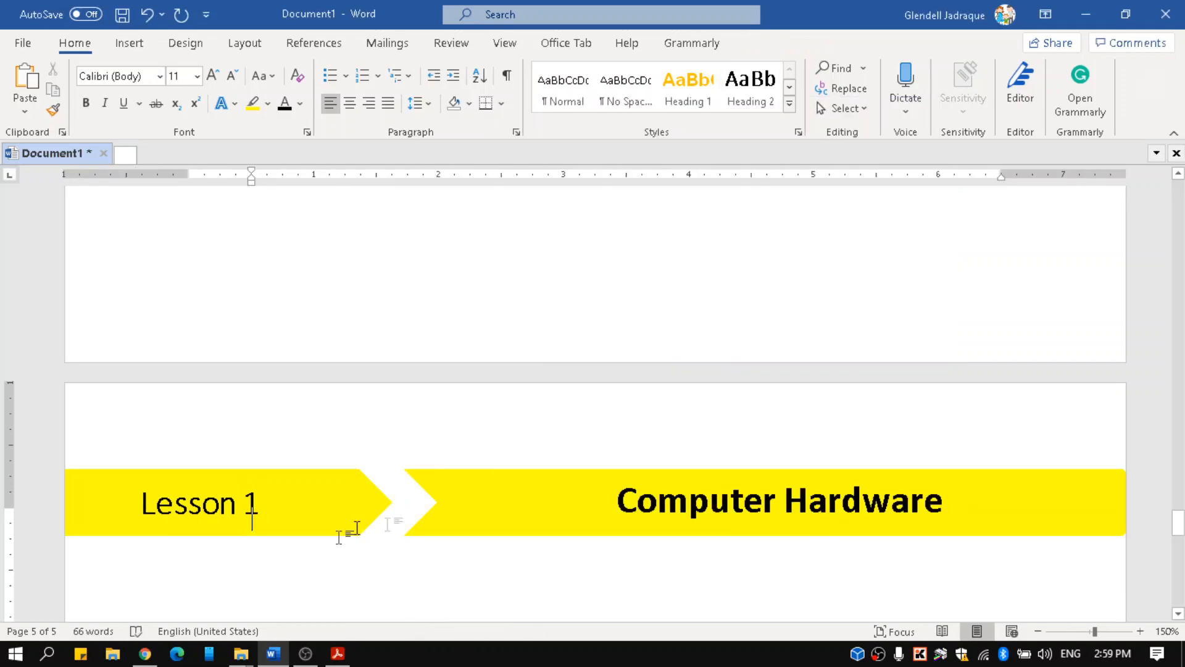
- Update the entire table of contents so it includes the new Heading 2 title
scroll(559, 602, up, 3)
scroll(560, 599, up, 10)
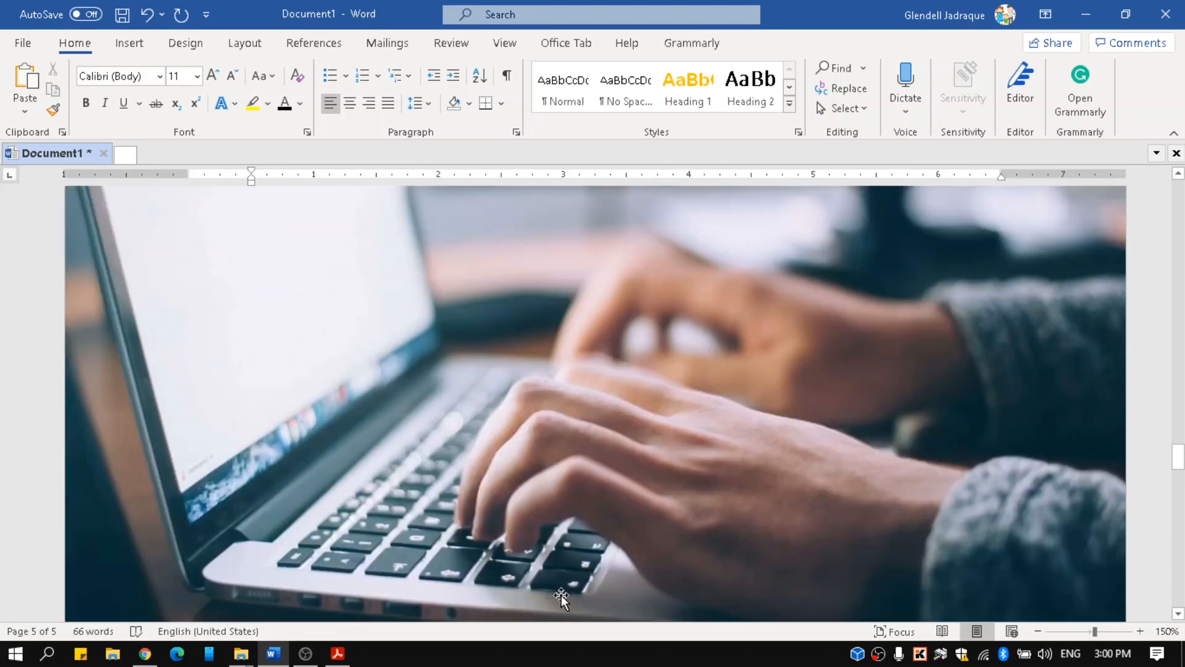
scroll(561, 597, up, 5)
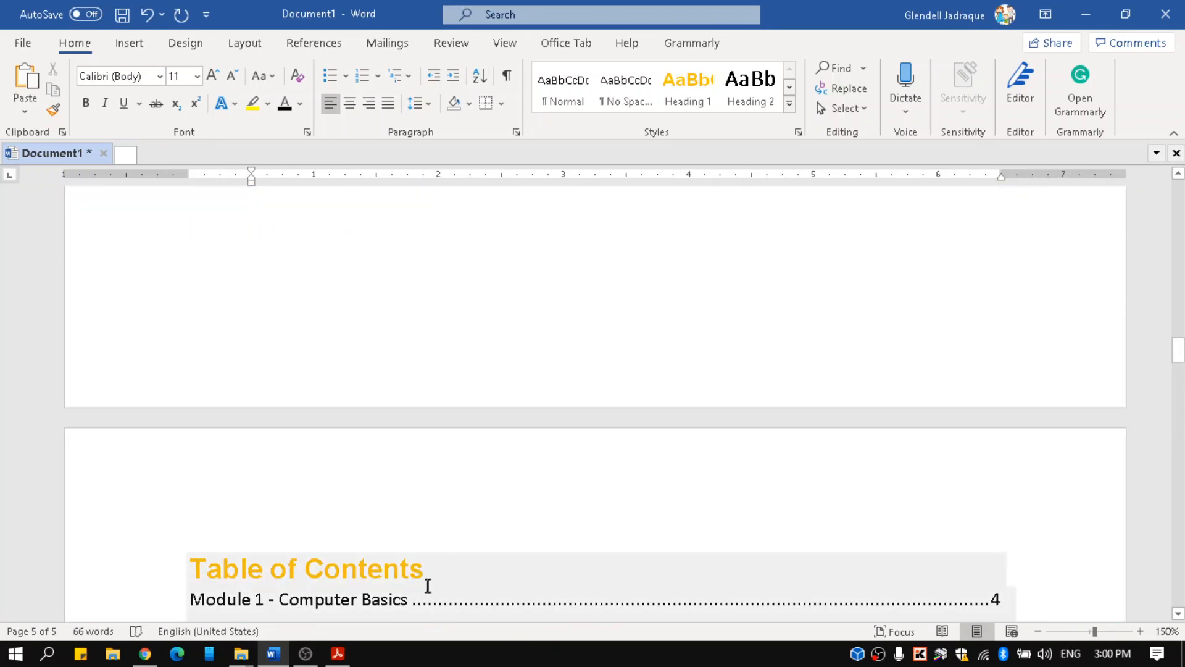
scroll(429, 585, down, 3)
click(431, 461)
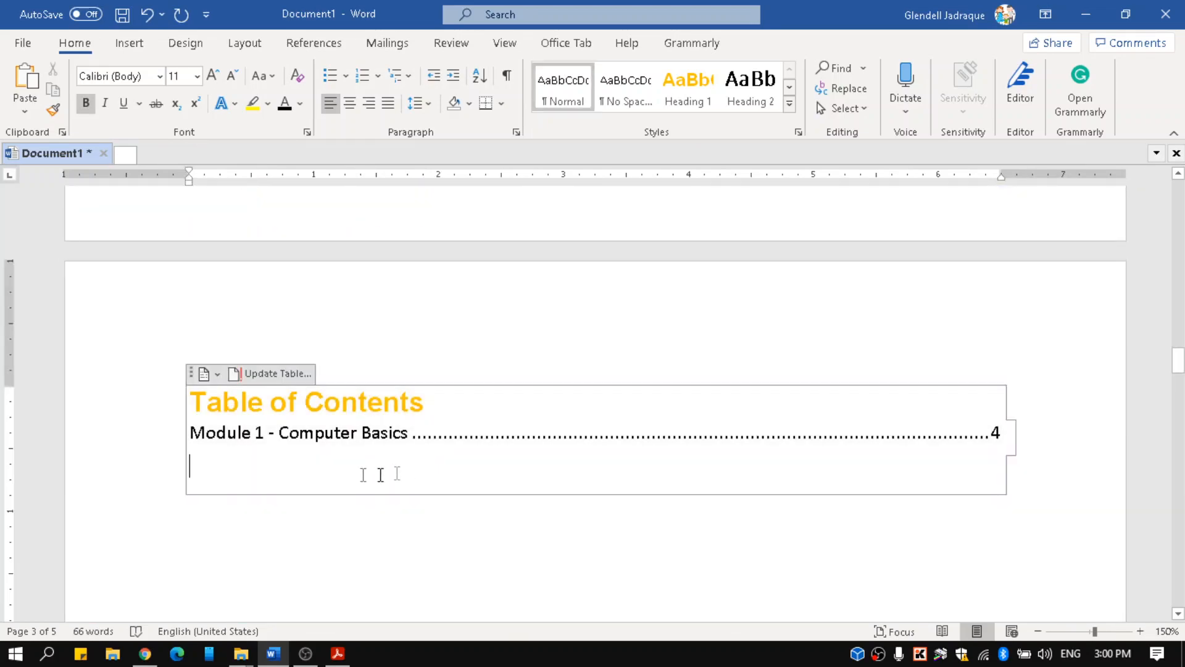
click(301, 377)
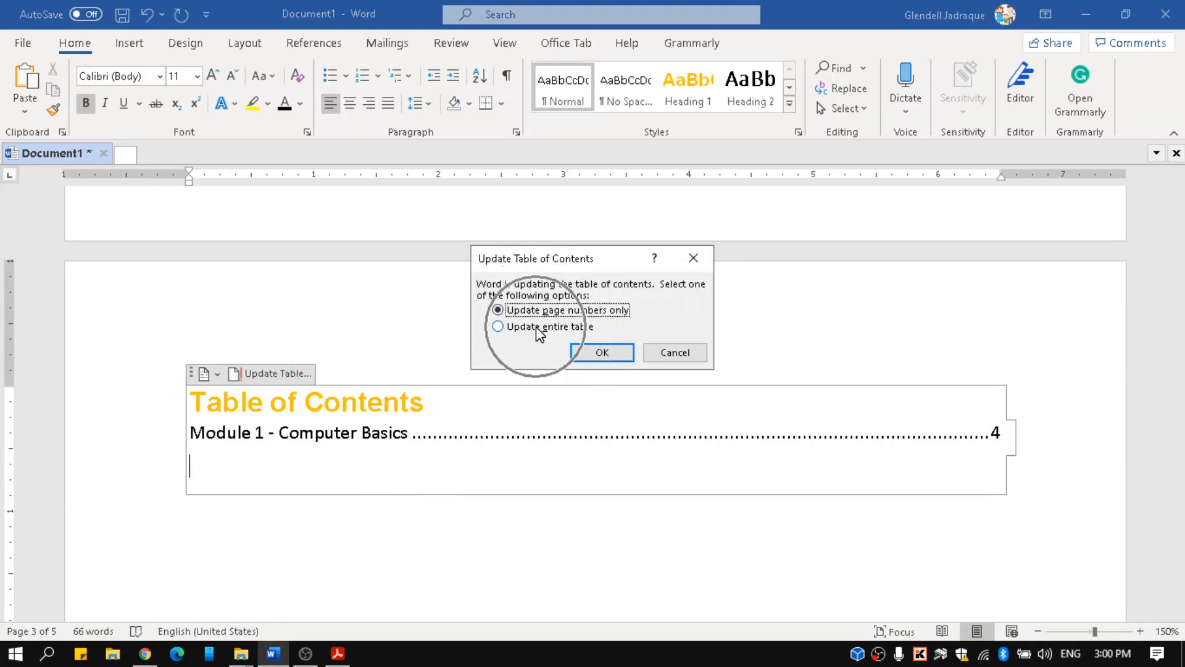
click(536, 328)
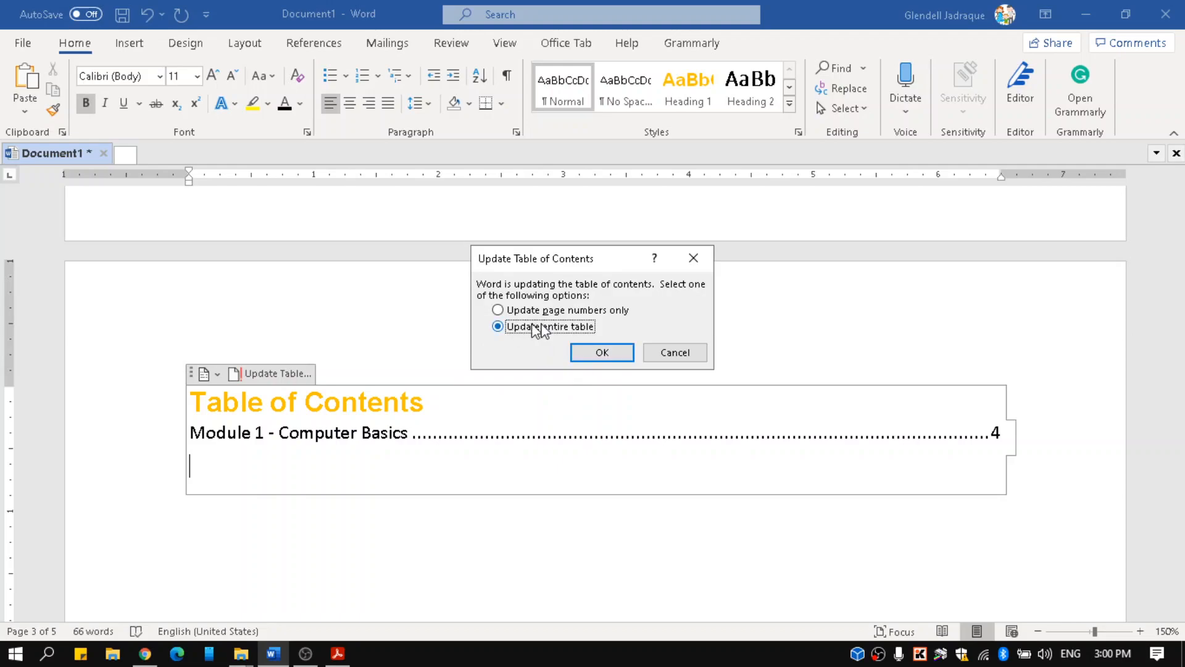
click(594, 354)
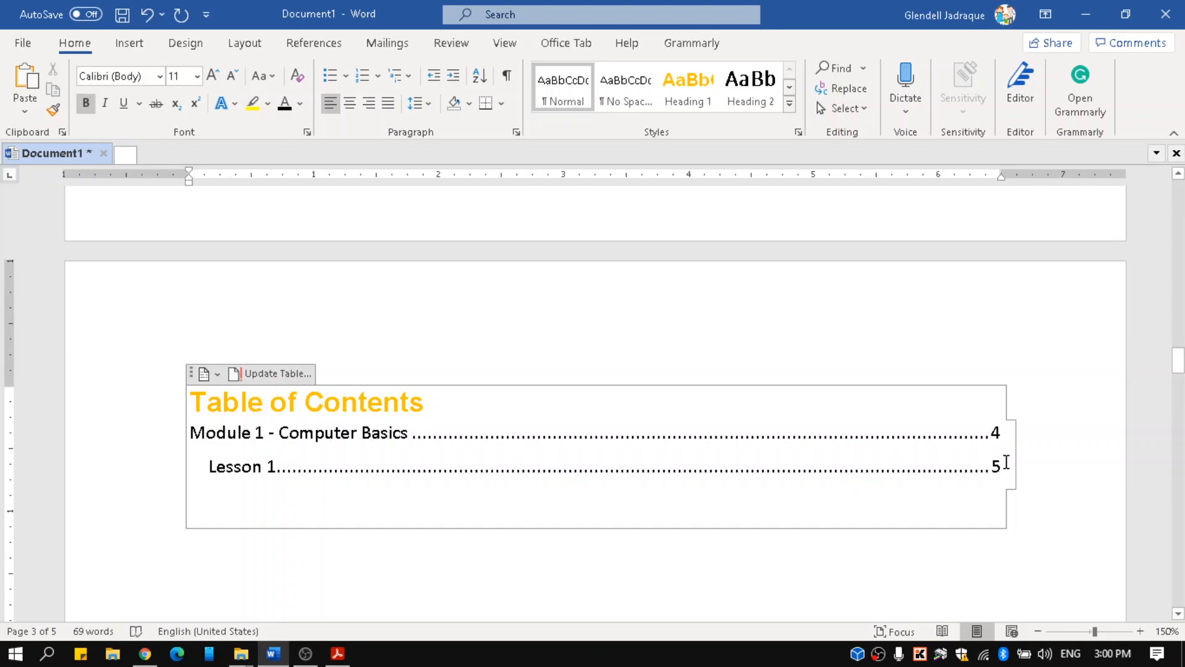
- Compare the Lesson 1 entry in the table of contents with the Lesson 1 banner on its page
click(1005, 463)
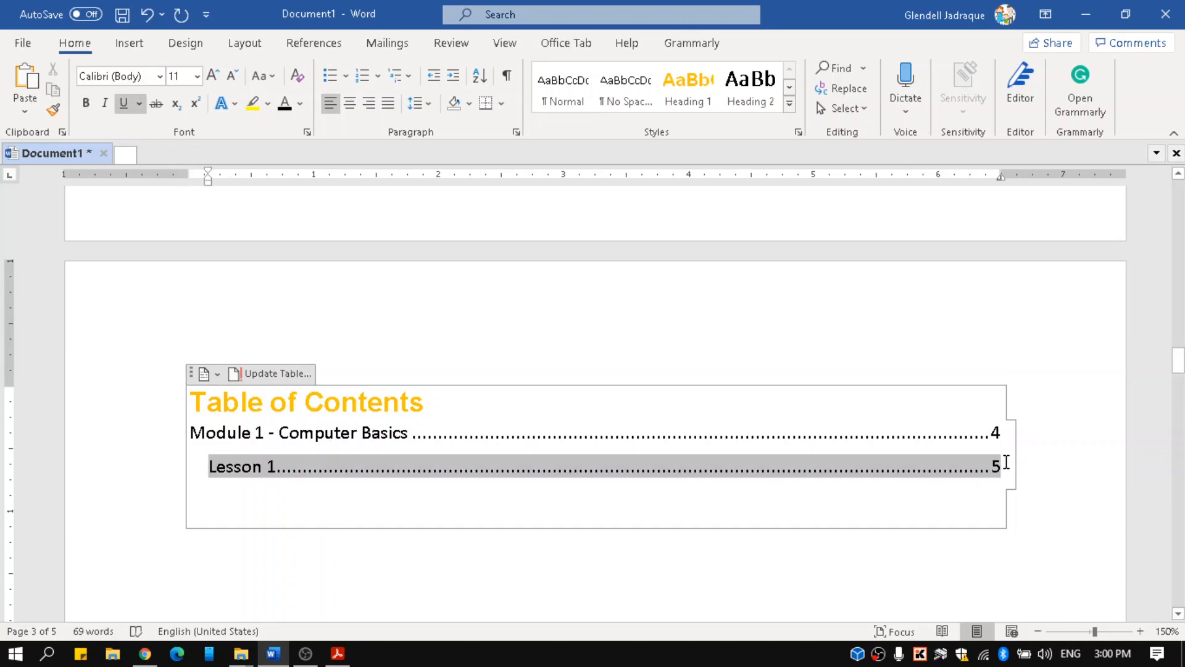
scroll(1006, 462, down, 10)
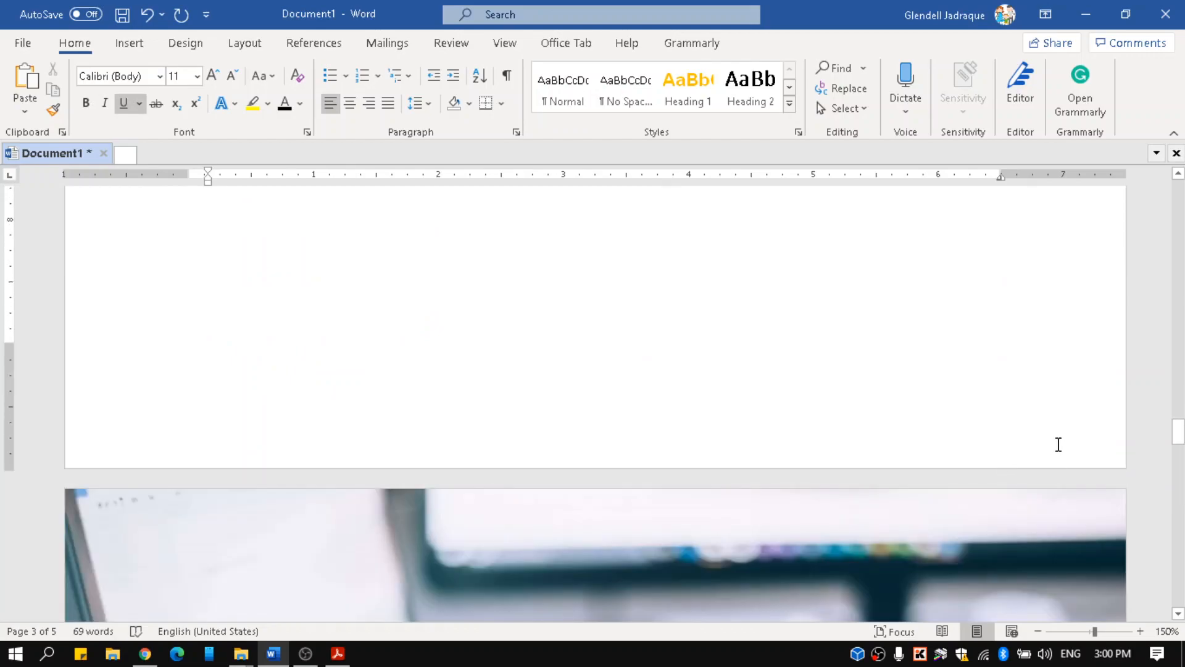
scroll(1058, 445, down, 15)
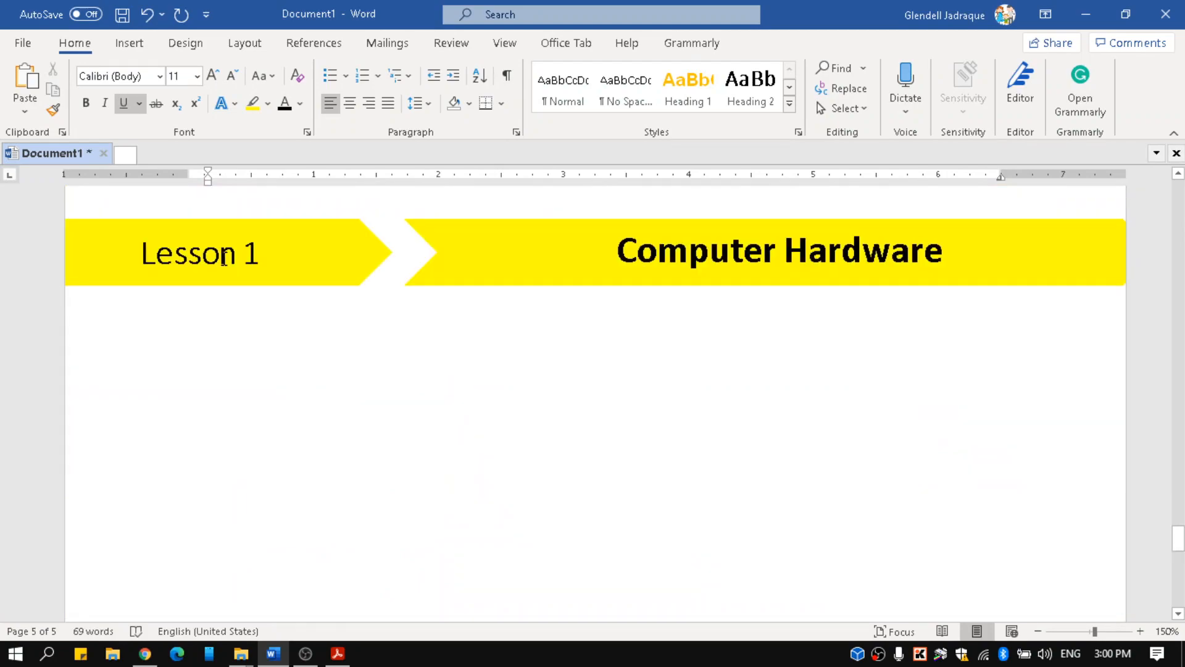
click(221, 257)
click(393, 356)
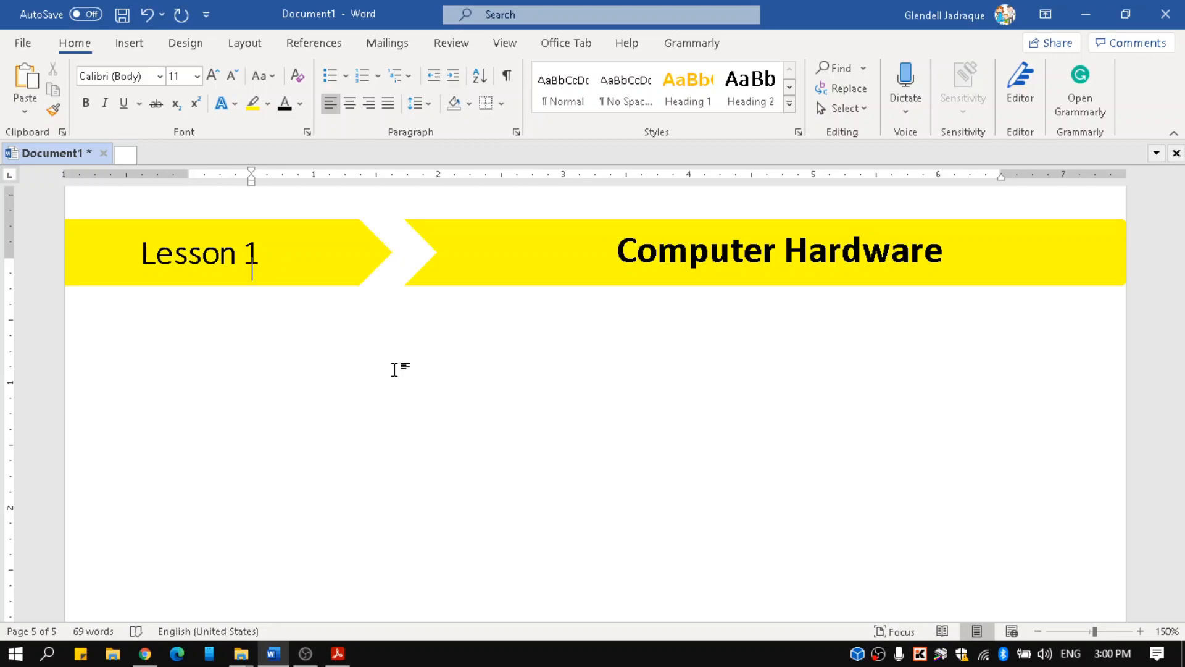
- Collapse the content under the "Module 1 - Computer Basics" heading and expand it again
scroll(395, 369, up, 6)
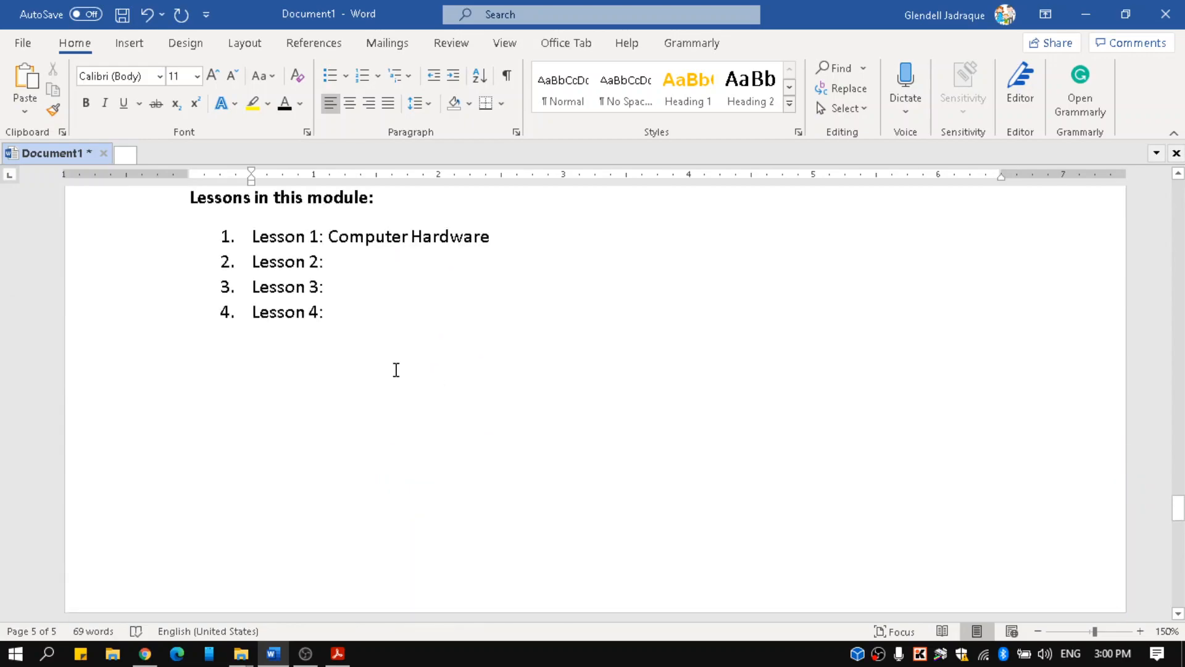
scroll(396, 370, up, 5)
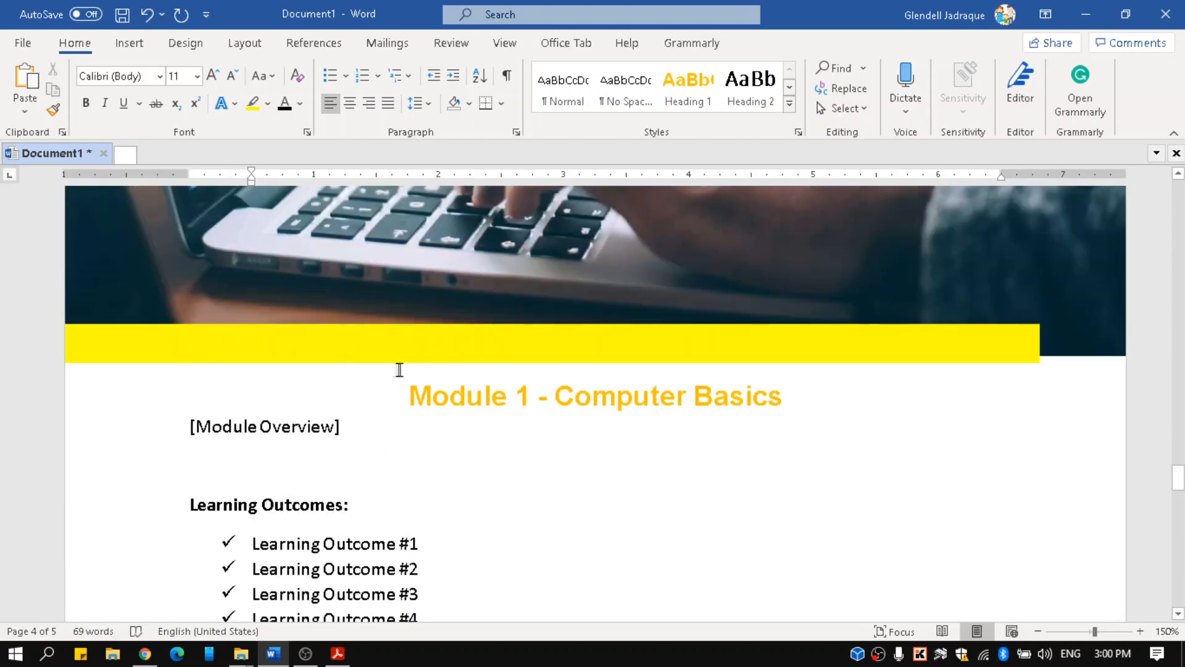
key(ctrl)
key(ctrl)
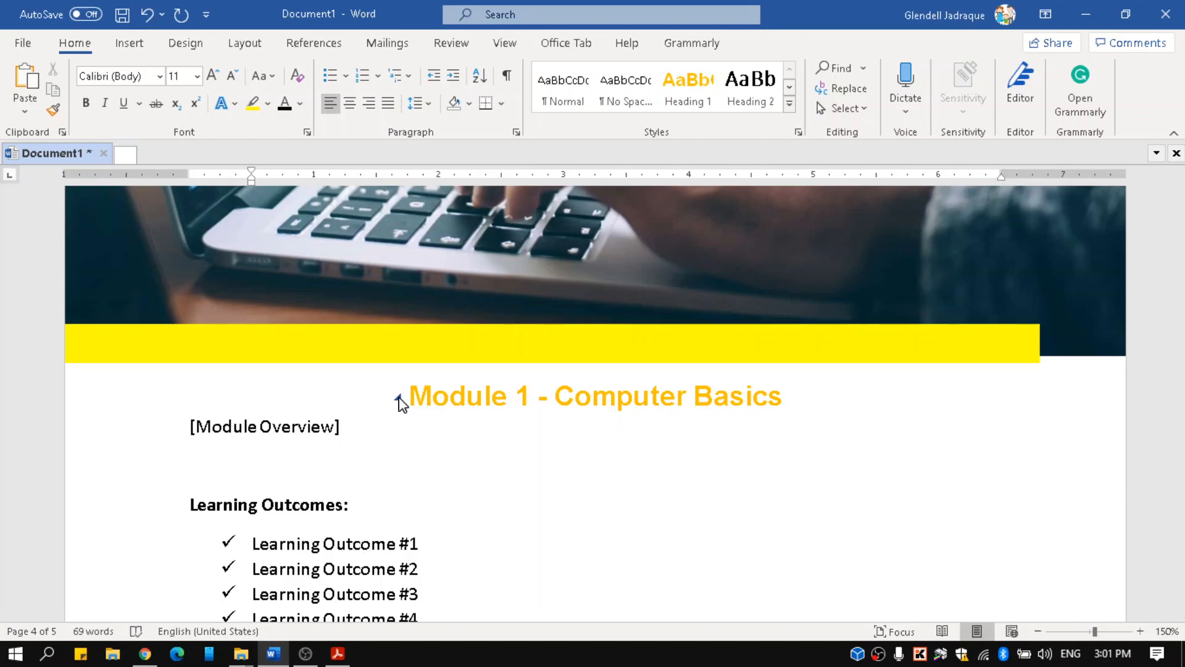
click(400, 405)
scroll(400, 397, down, 10)
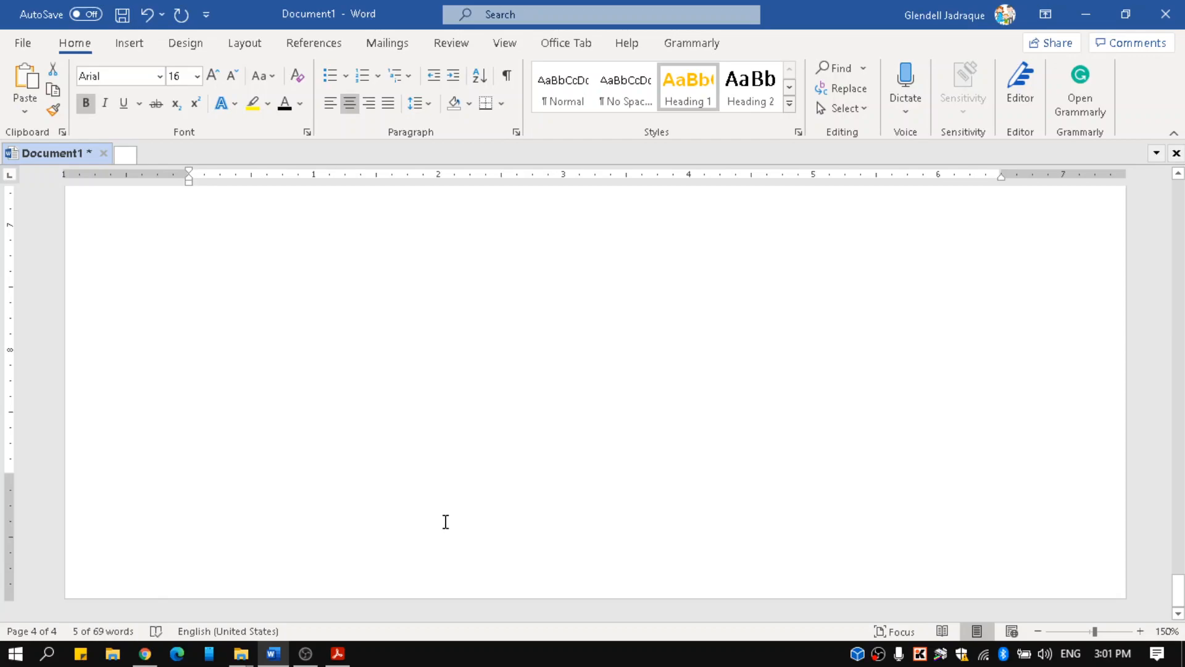
scroll(444, 522, up, 9)
scroll(433, 531, down, 2)
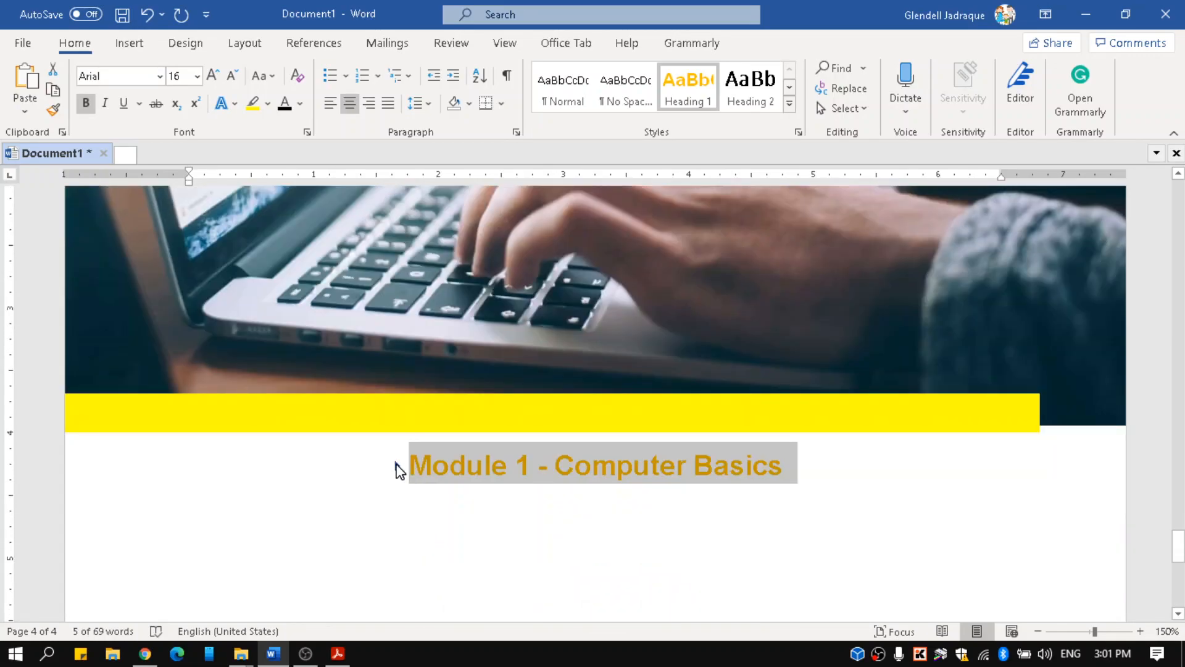
scroll(352, 484, down, 10)
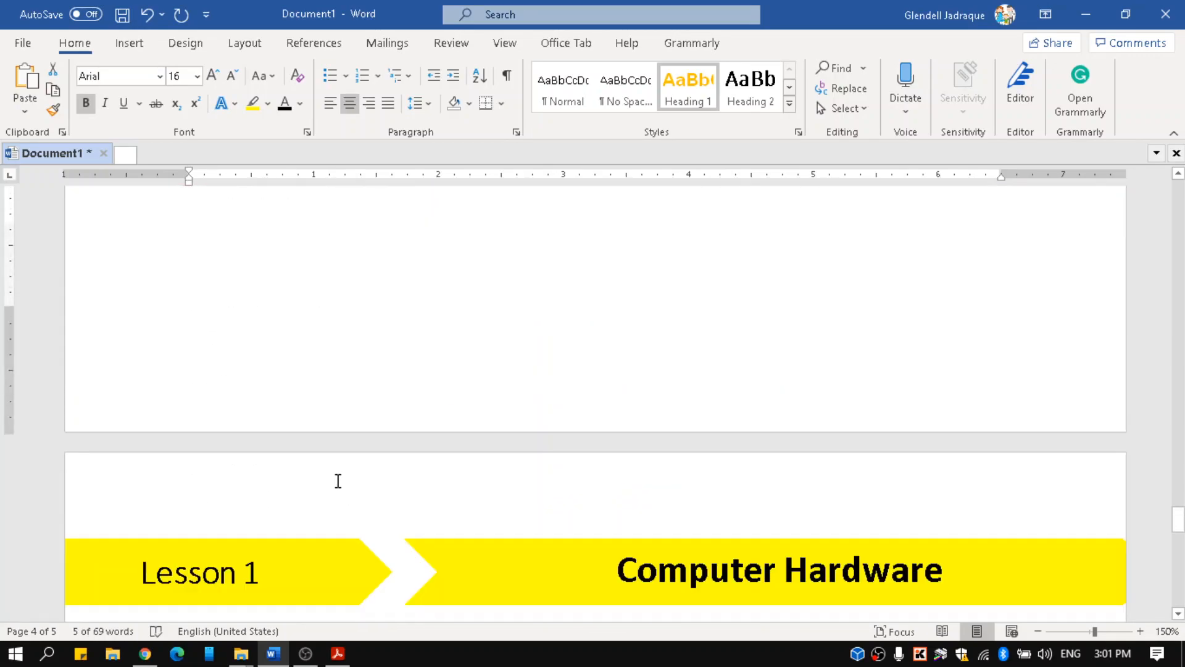
- Examine the Lesson 1 banner, the Lessons in this module list and the options available for the Heading 2 style
scroll(338, 481, down, 4)
click(153, 321)
click(216, 427)
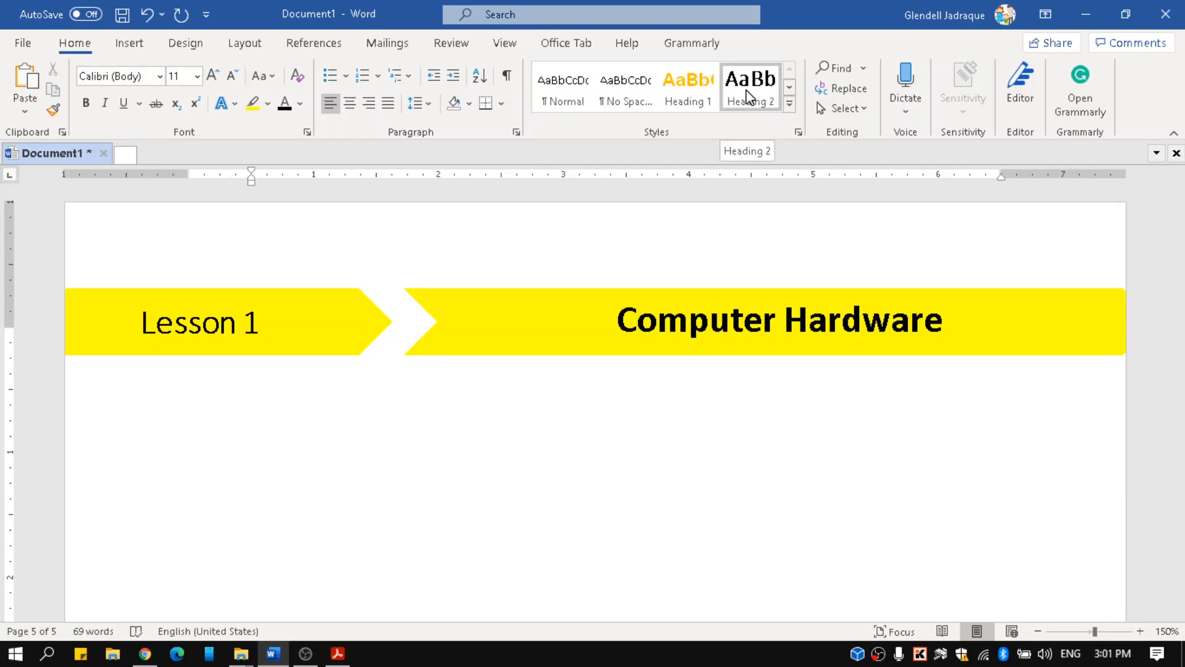
scroll(457, 355, up, 5)
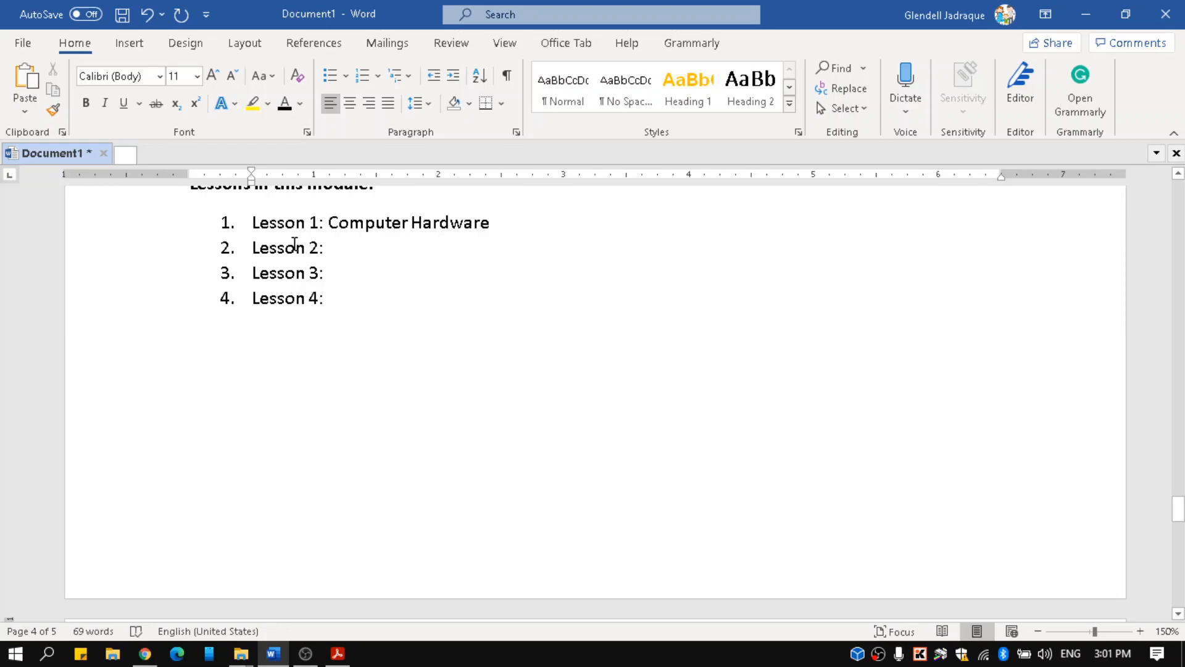
click(303, 222)
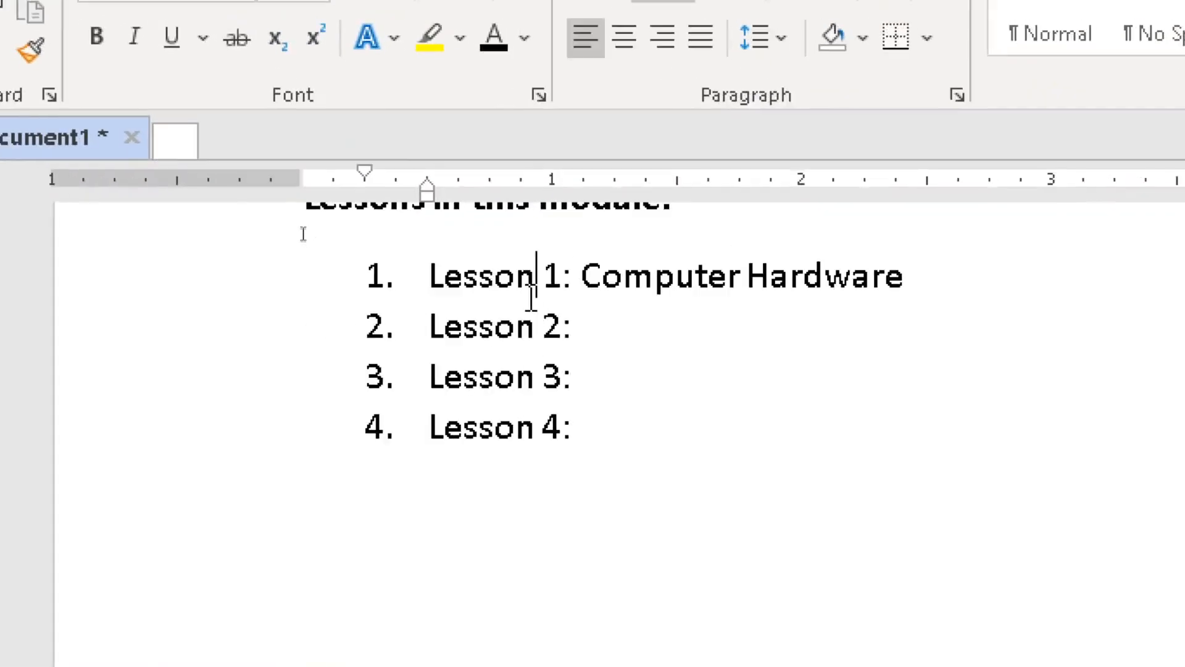
click(577, 336)
click(558, 377)
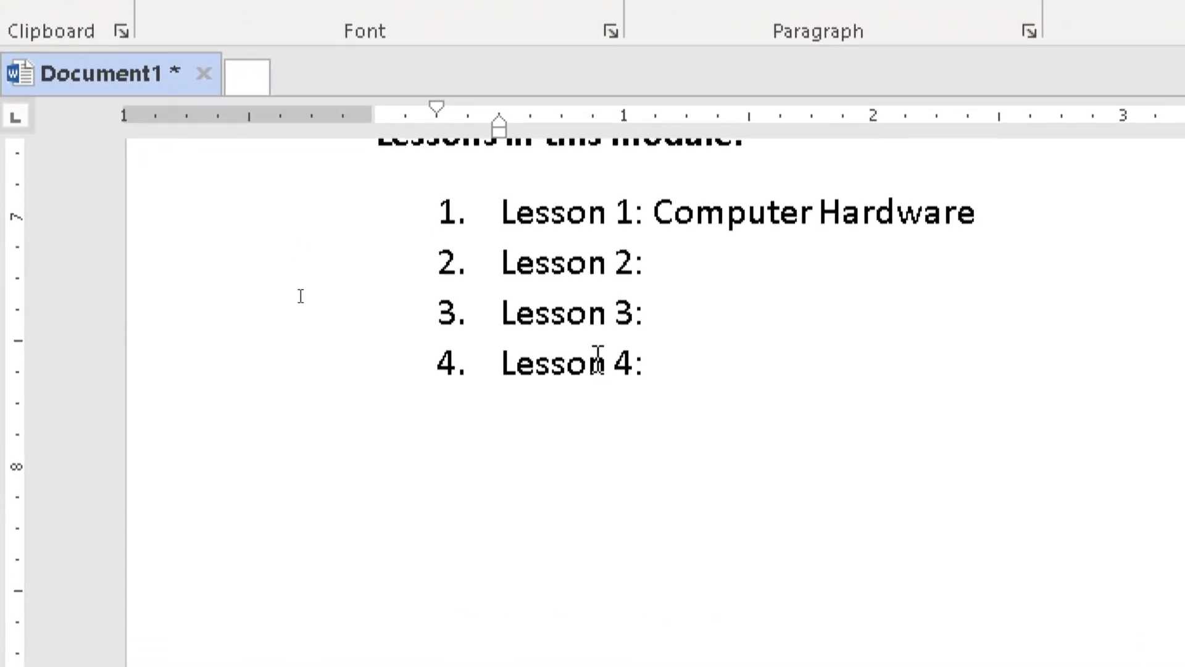
click(558, 423)
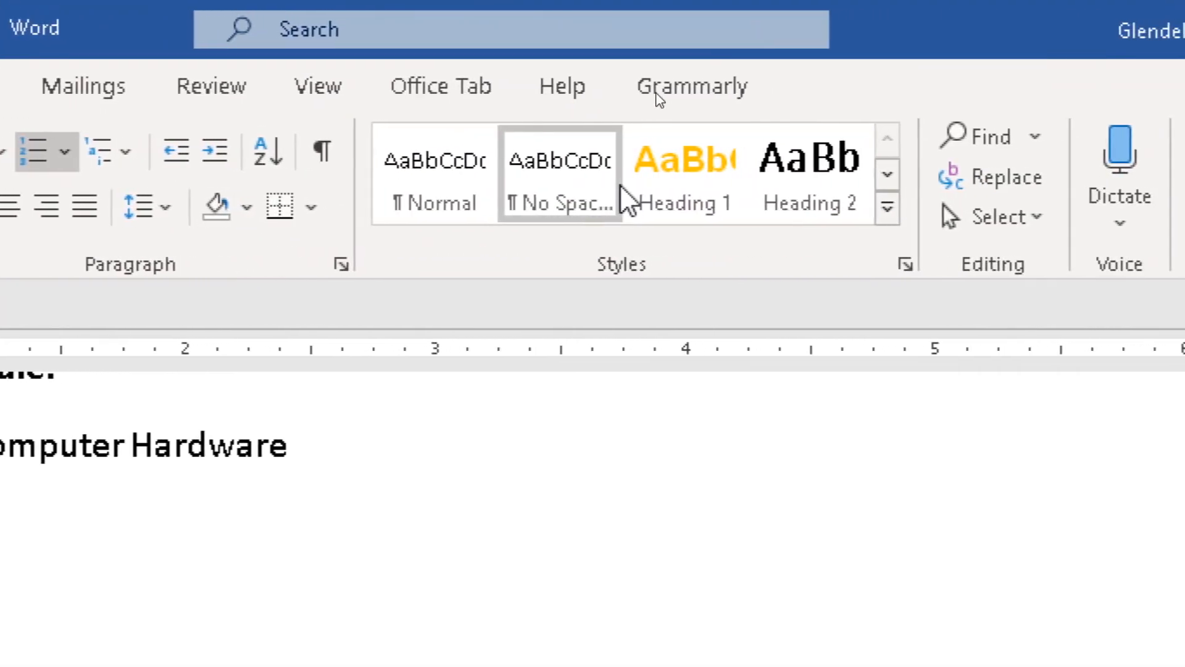
right_click(744, 192)
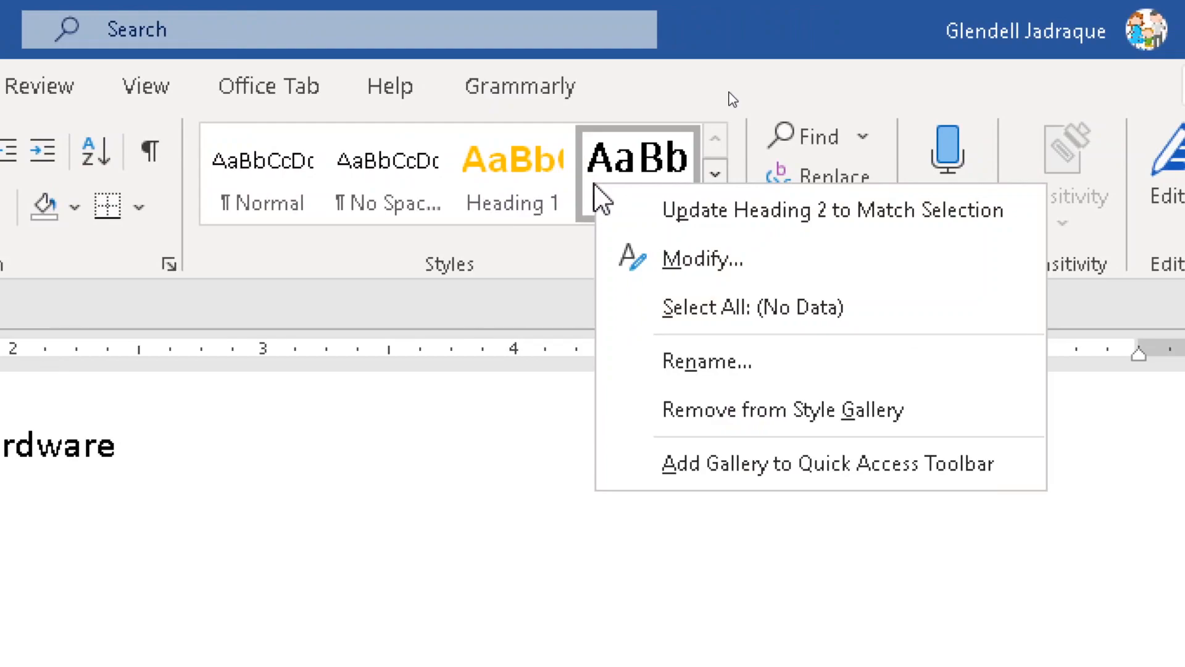
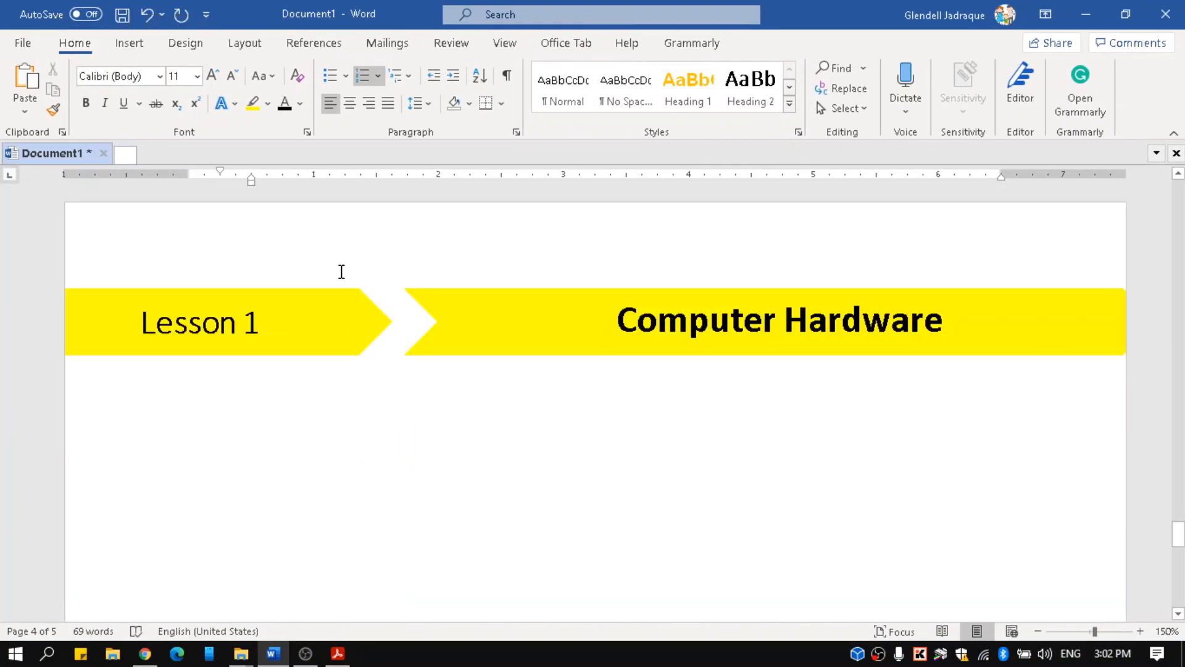
click(328, 395)
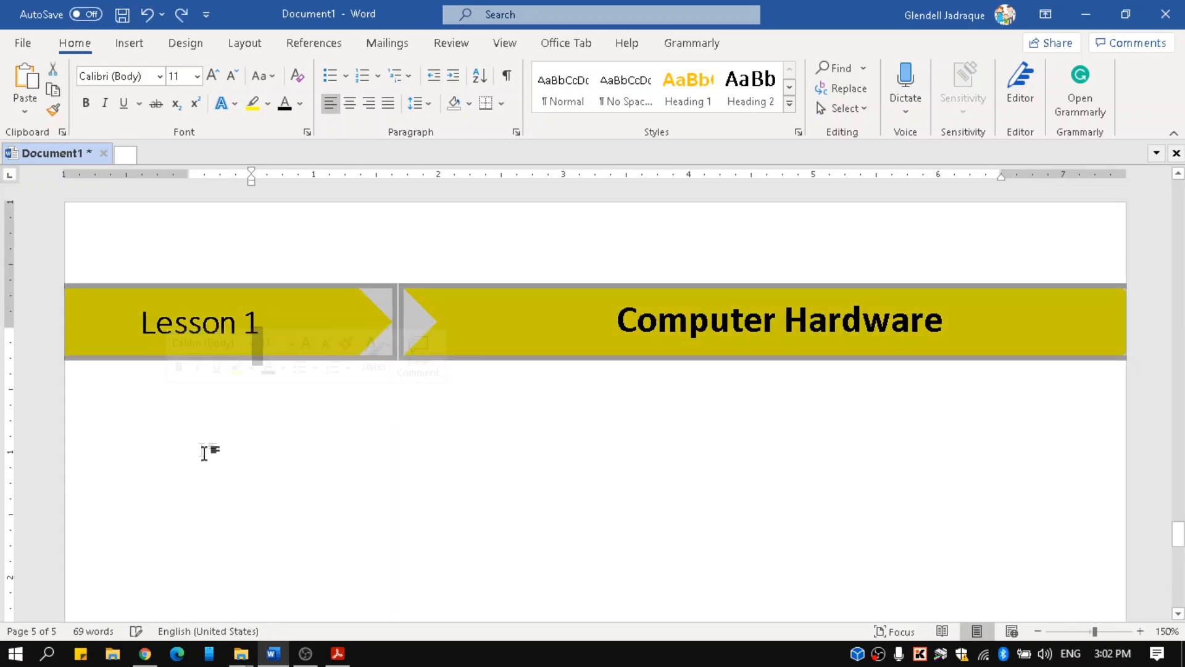
click(206, 455)
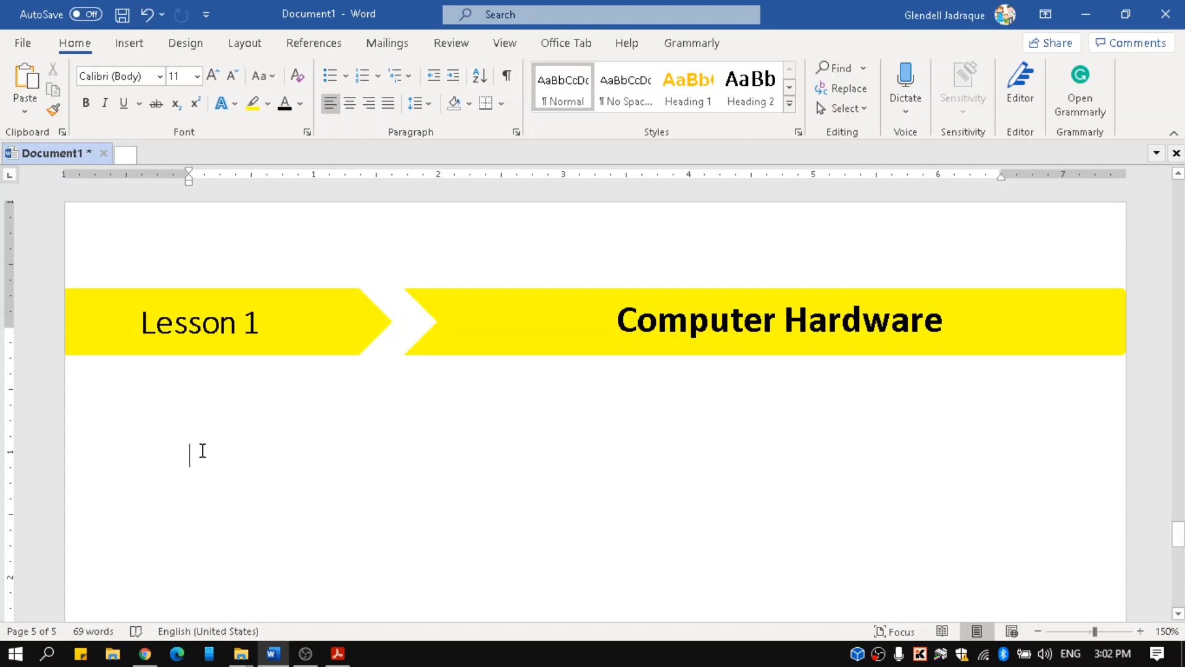
key(ctrl+z)
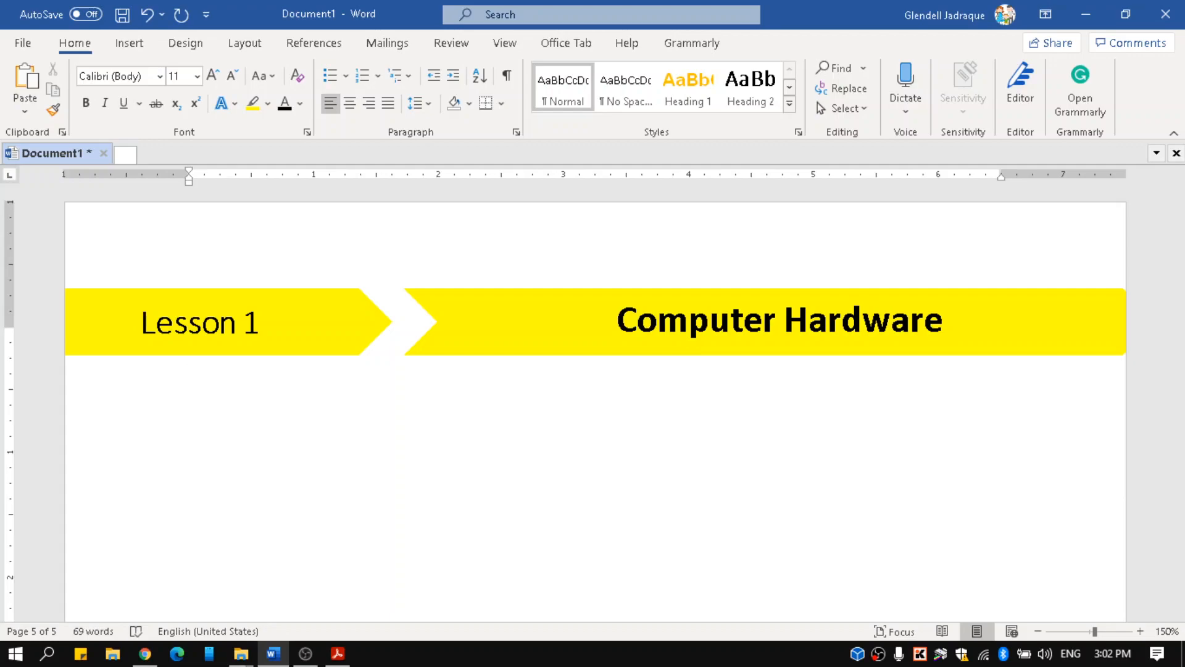
- Add the lines "Lesson Outcomes: Lesson Outcome # 1" and "Time: 5 hours" below the Lesson 1 banner
click(201, 451)
text(Lesson O)
key(BackSpace)
text(Outcomes: )
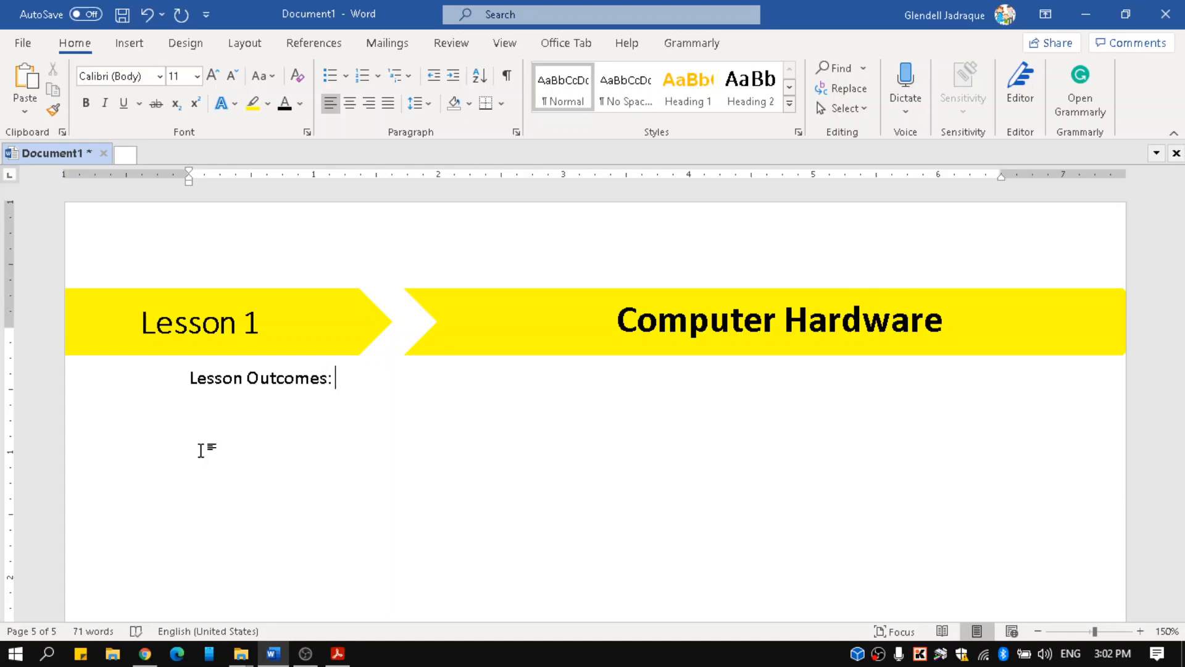
text(Lesson Out)
text(come)
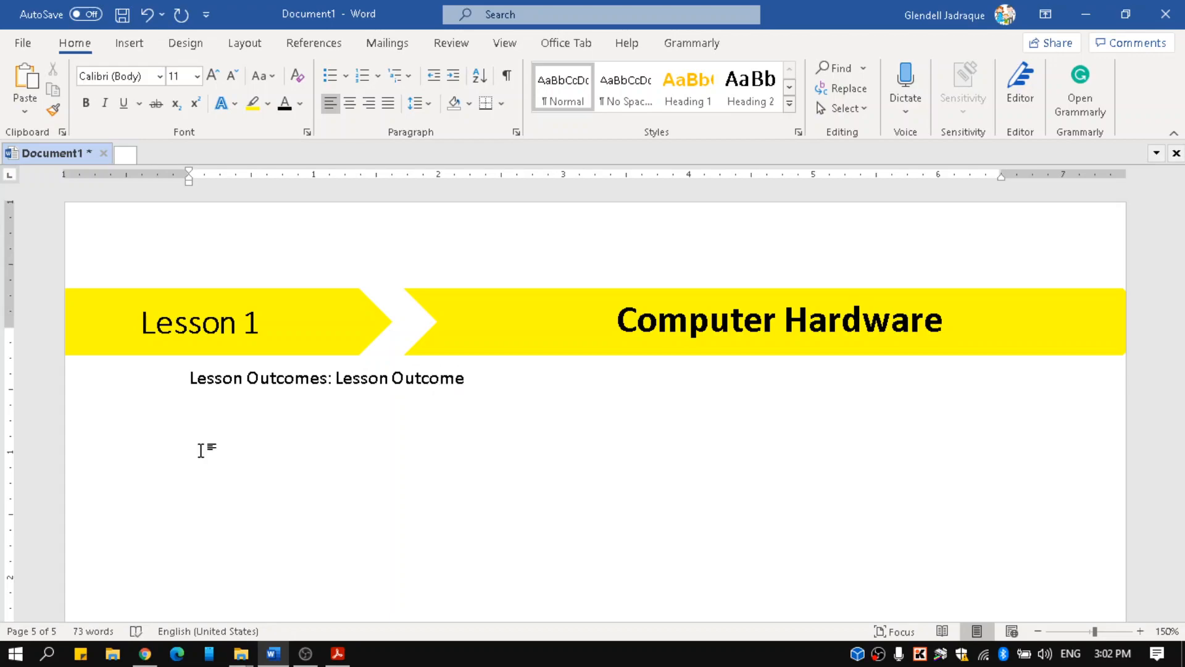
text( # 1Tiem)
key(BackSpace)
key(BackSpace)
text(me)
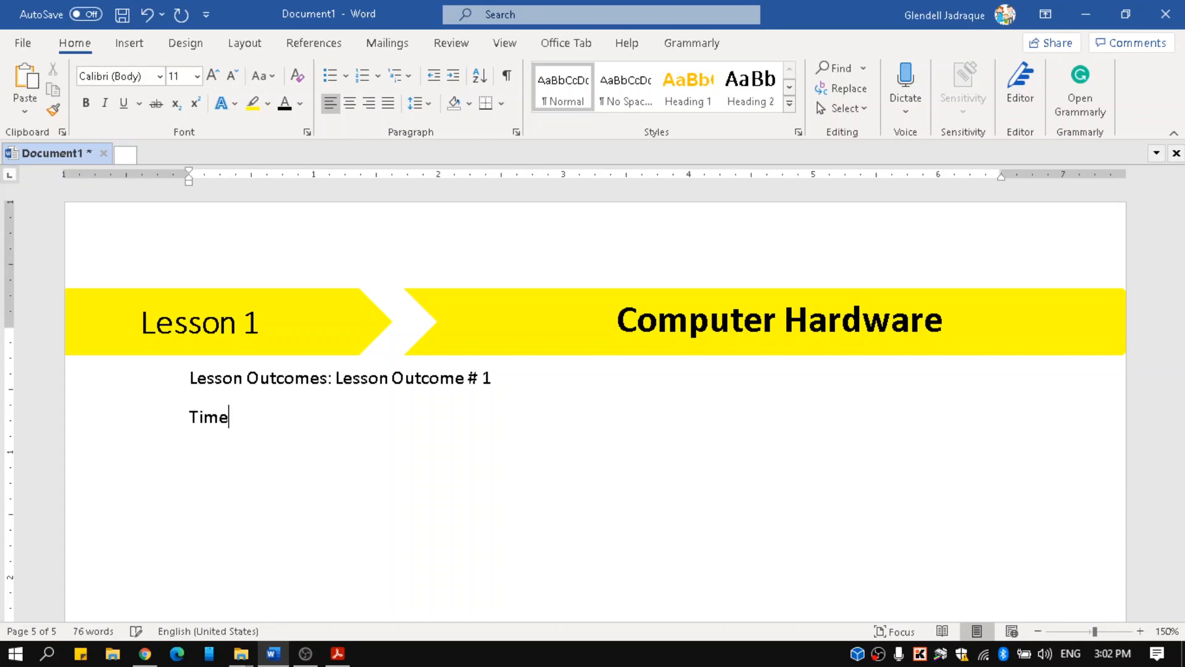
text(: 5 hours)
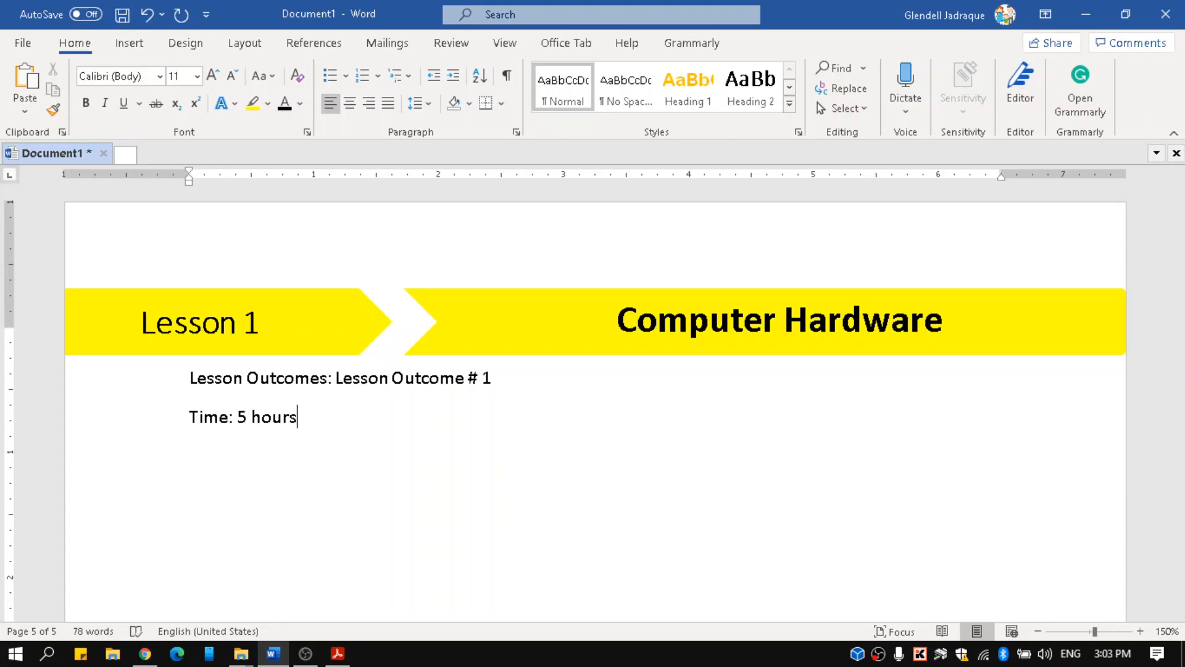
- Draw a five-pointed star about 0.29" high and 0.33" wide at the start of the "Lesson Outcomes" line
click(193, 370)
click(137, 36)
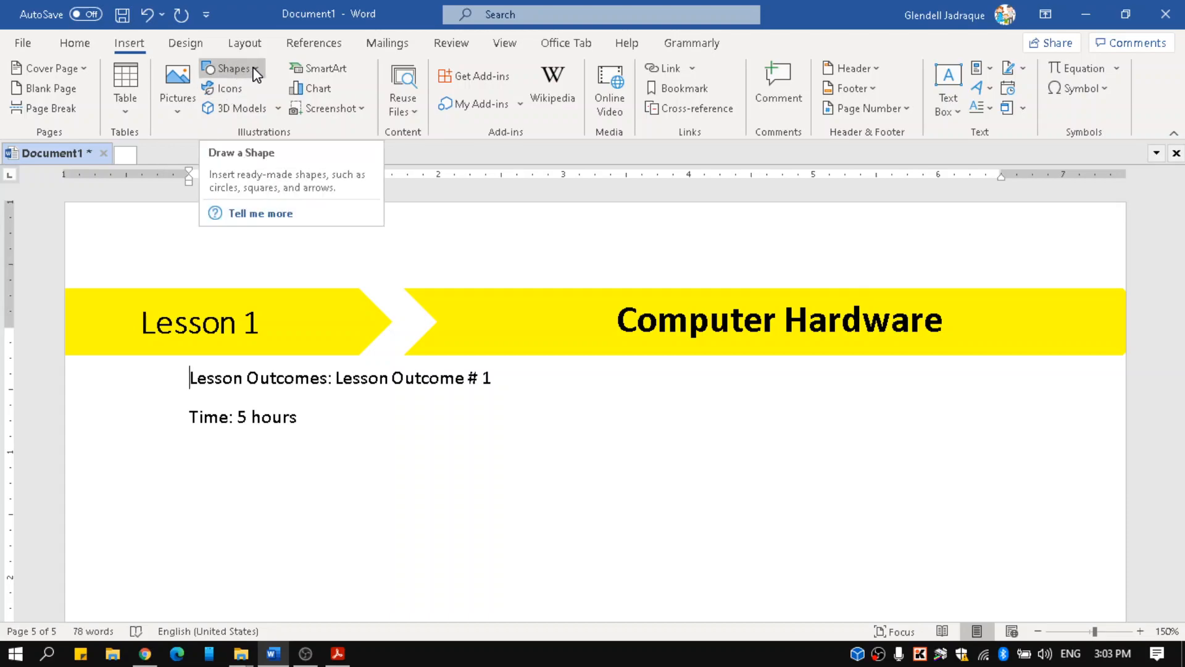
click(233, 68)
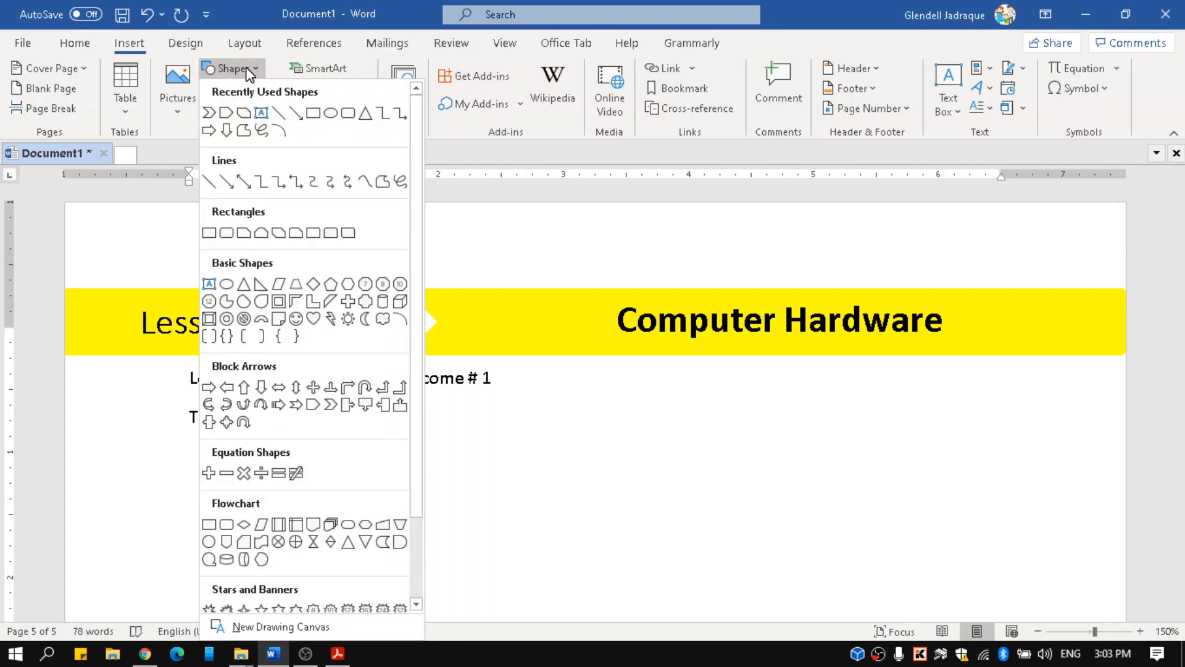
scroll(285, 358, down, 2)
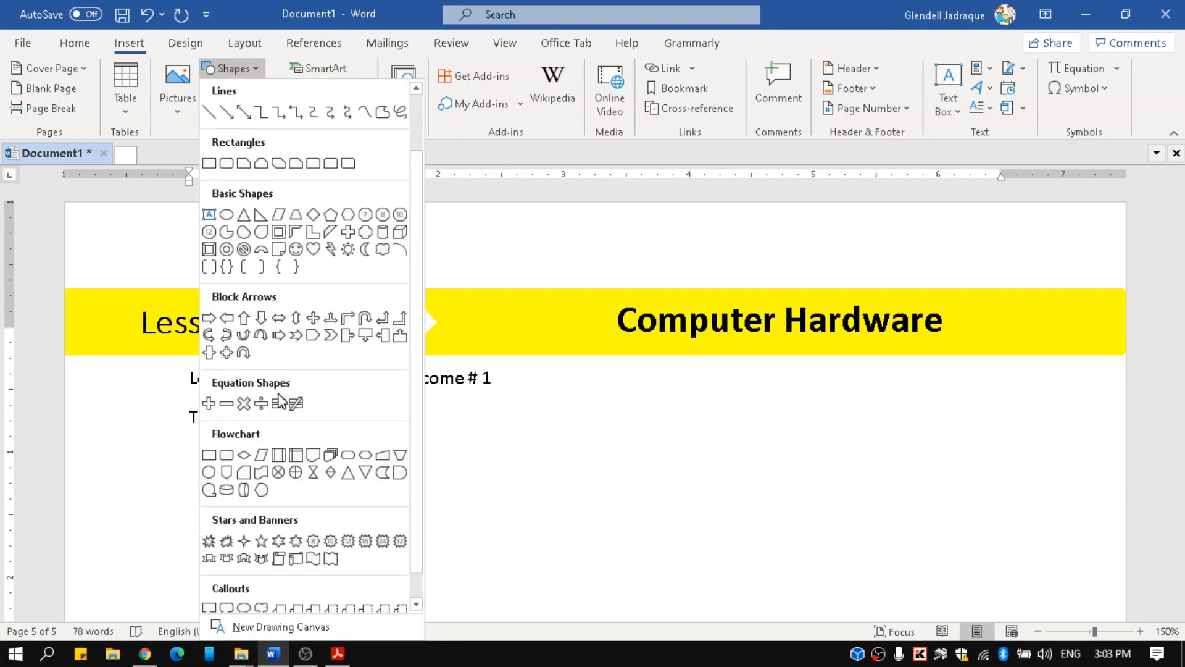
scroll(288, 489, down, 1)
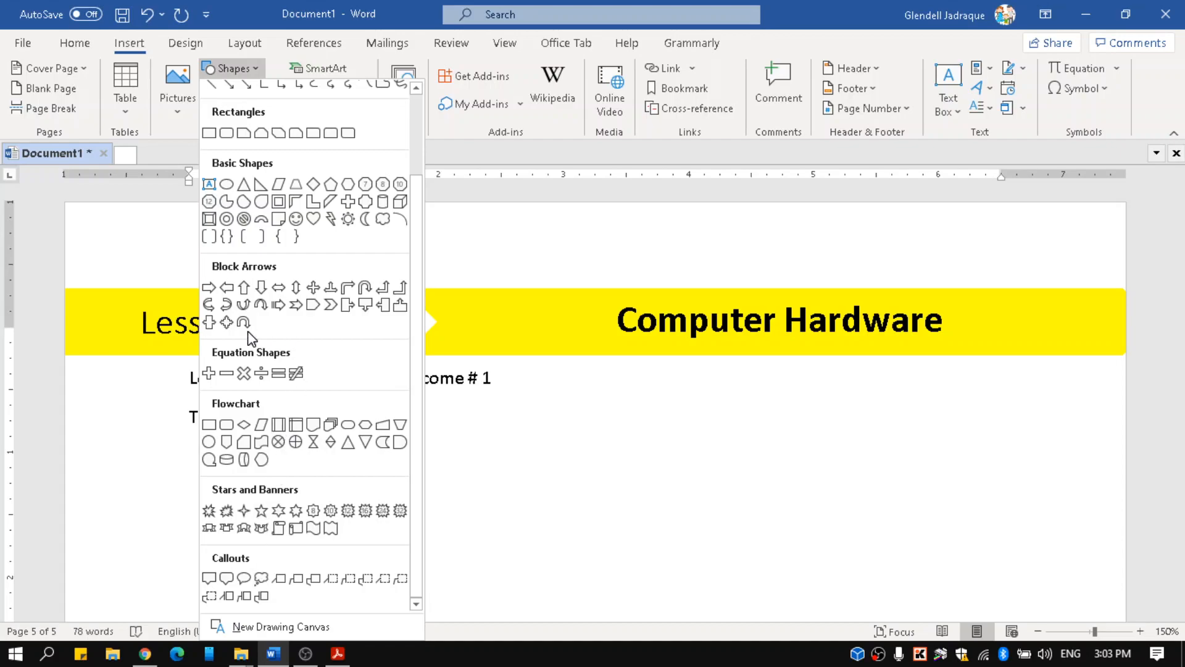
click(261, 510)
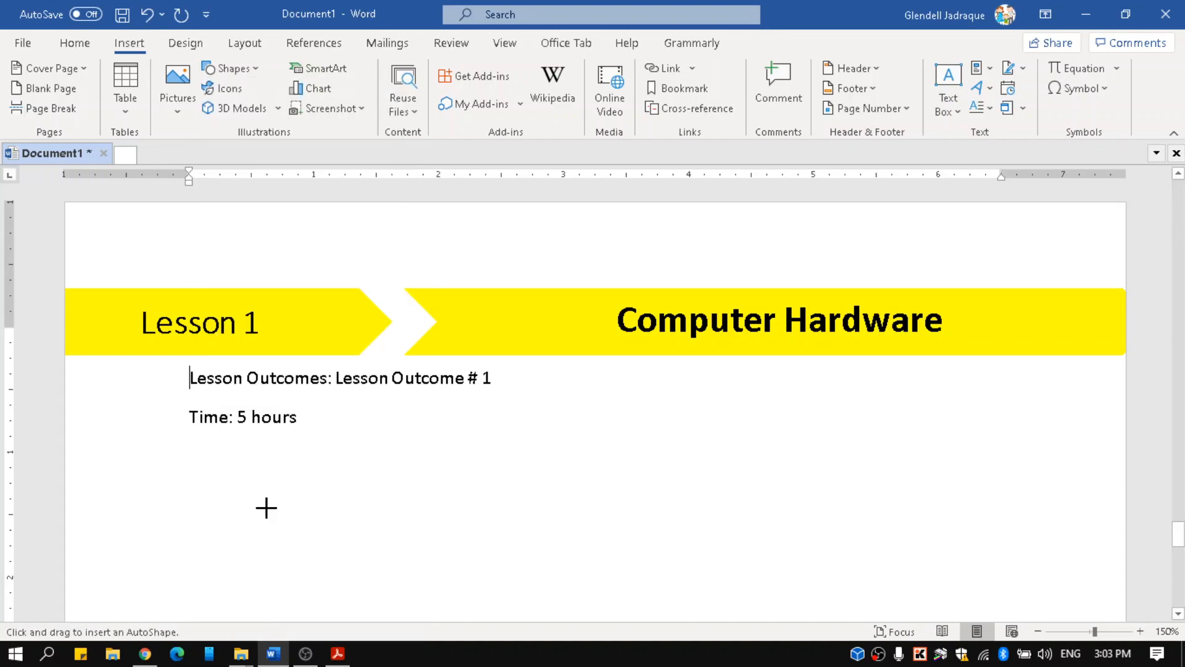
drag(172, 370, 214, 405)
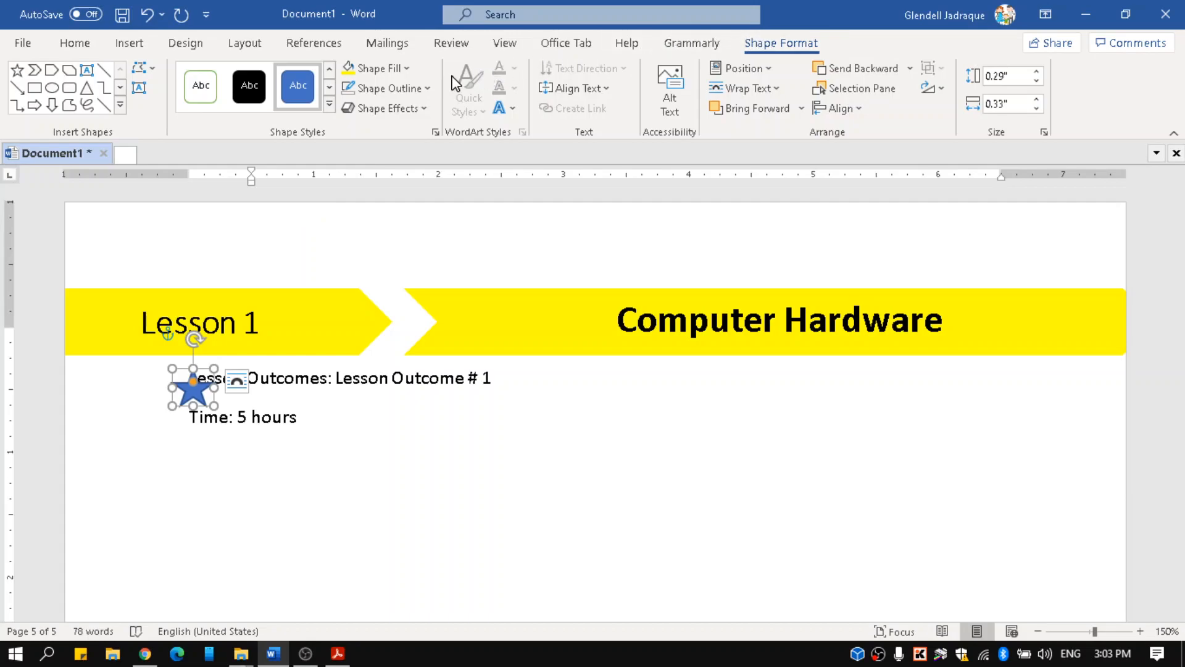
- Give the star a red fill with no outline and place it just before the "Lesson Outcomes" text
click(427, 89)
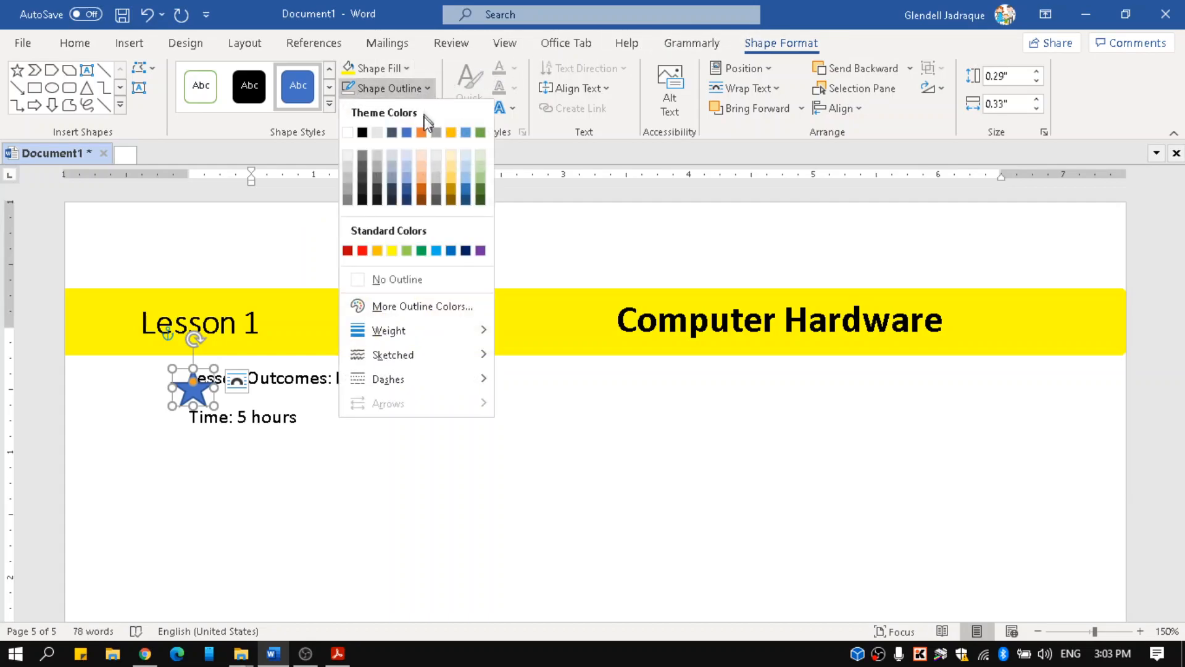
click(389, 277)
click(394, 69)
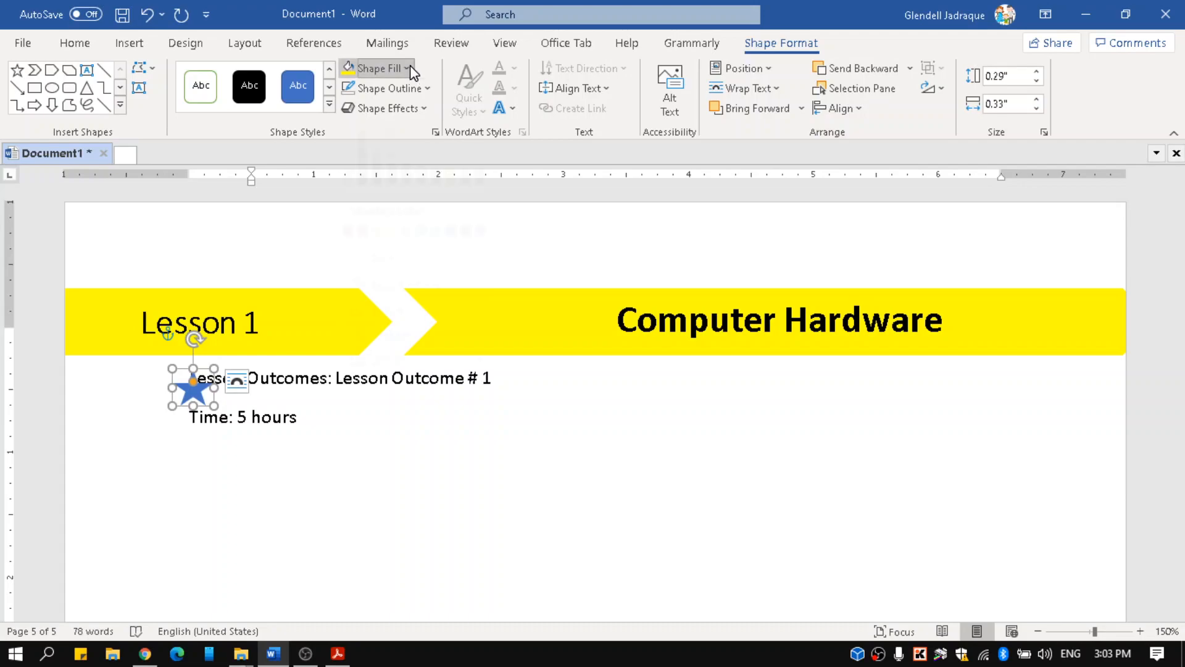
click(363, 231)
drag(197, 367, 174, 354)
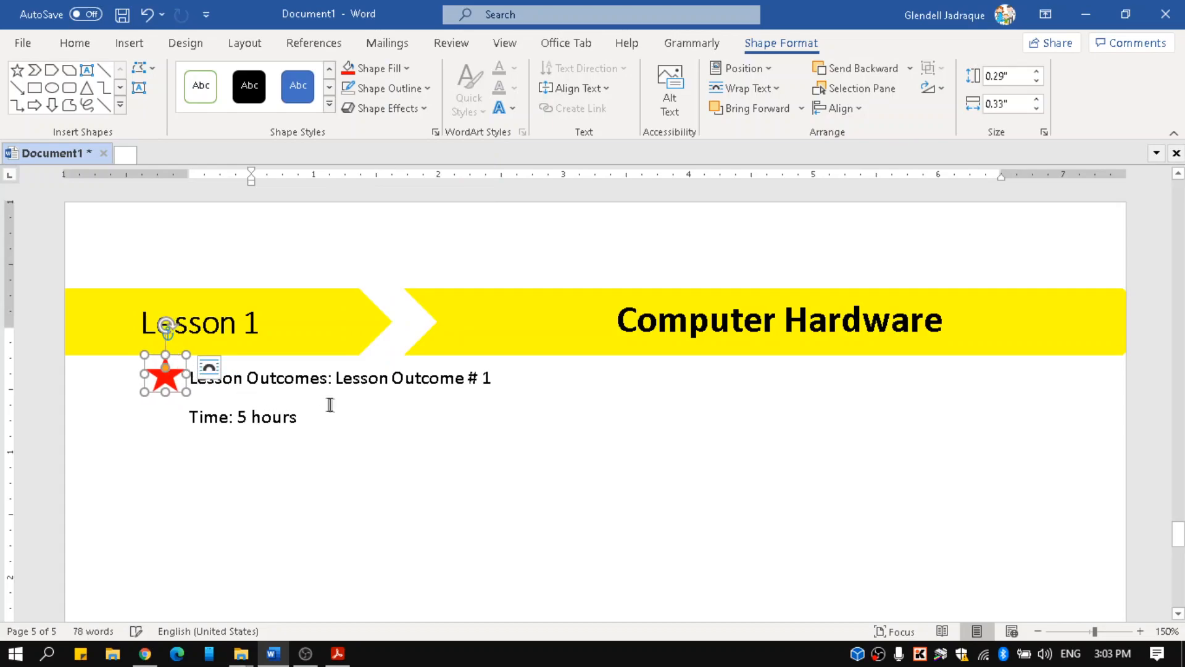
key(ctrl+z)
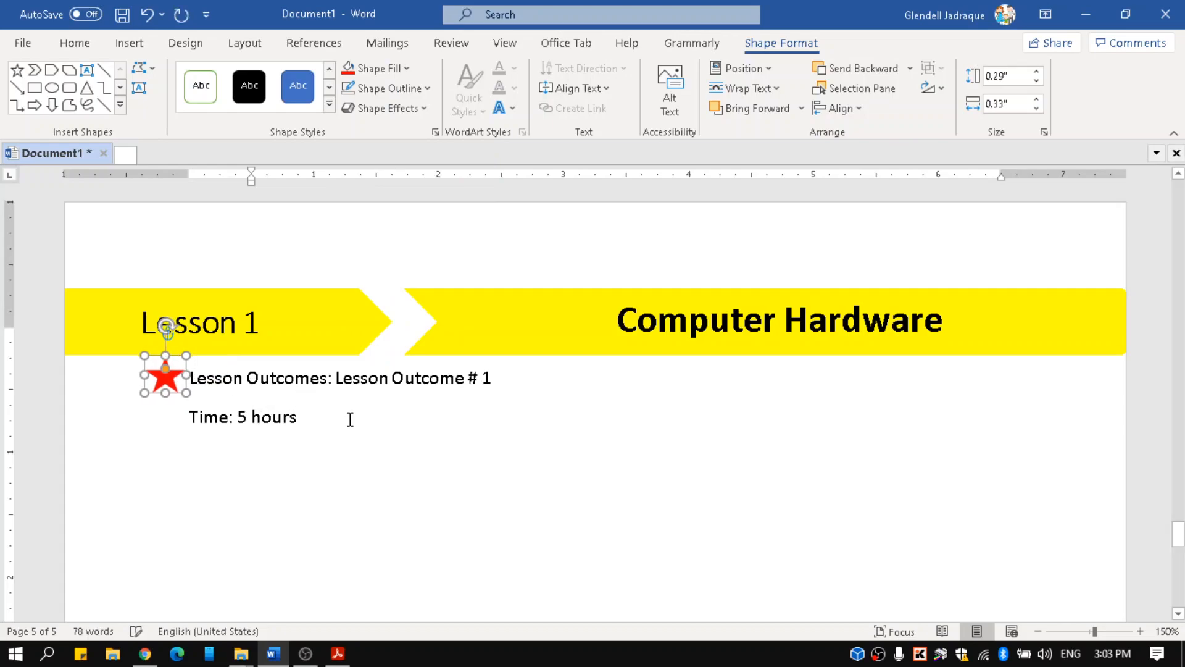
click(369, 426)
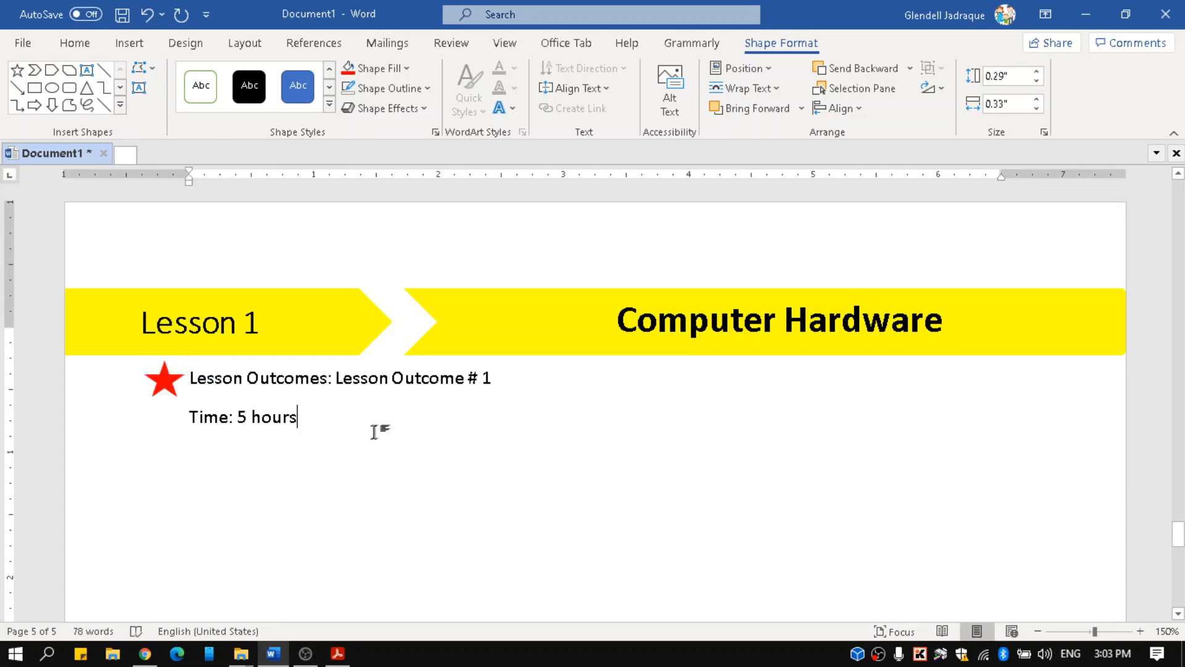
click(177, 372)
click(383, 417)
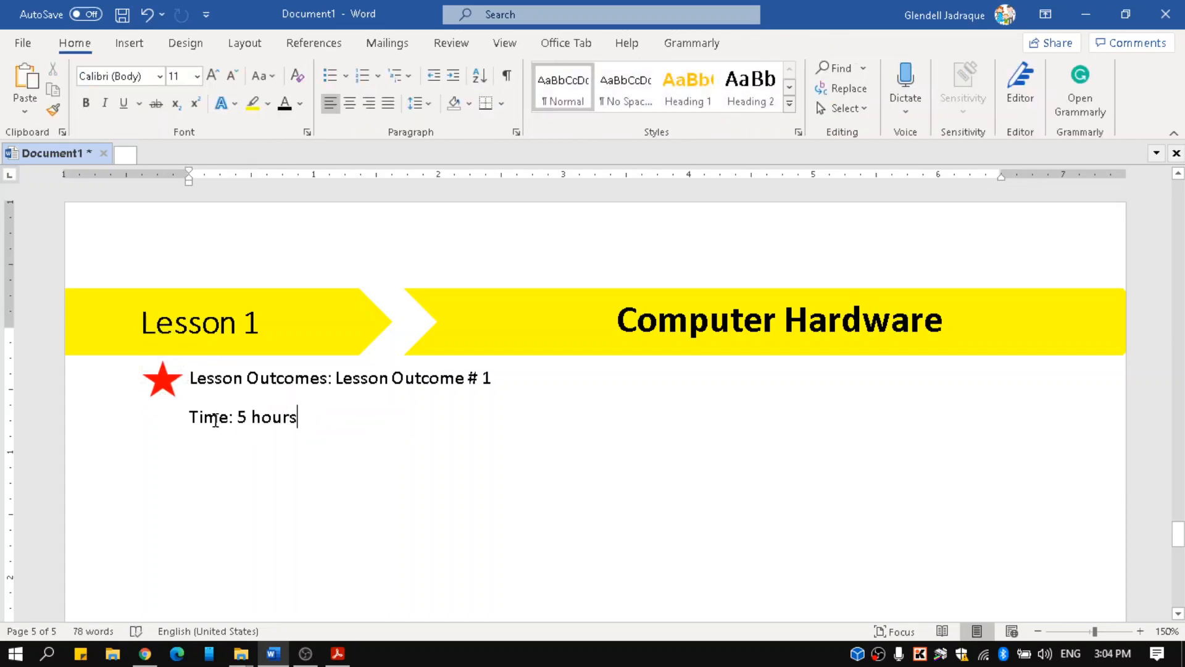
- Draw a Flowchart: Collate shape about 0.29" high and 0.27" wide in front of the "Time: 5 hours" line
click(149, 48)
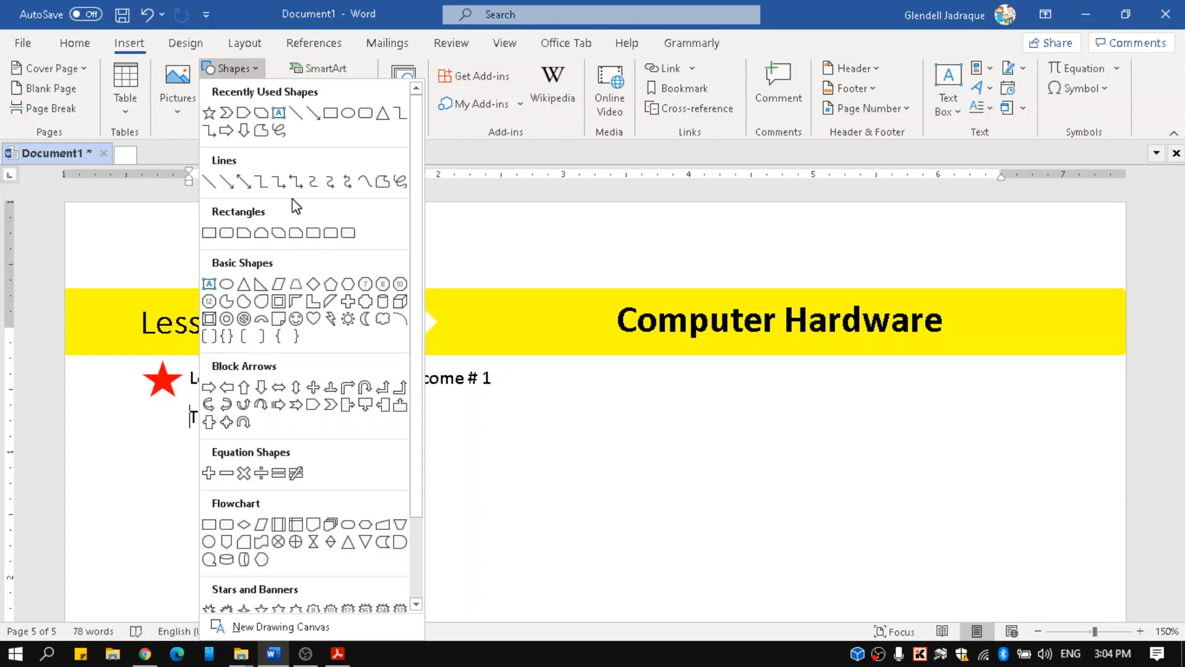
scroll(291, 198, down, 2)
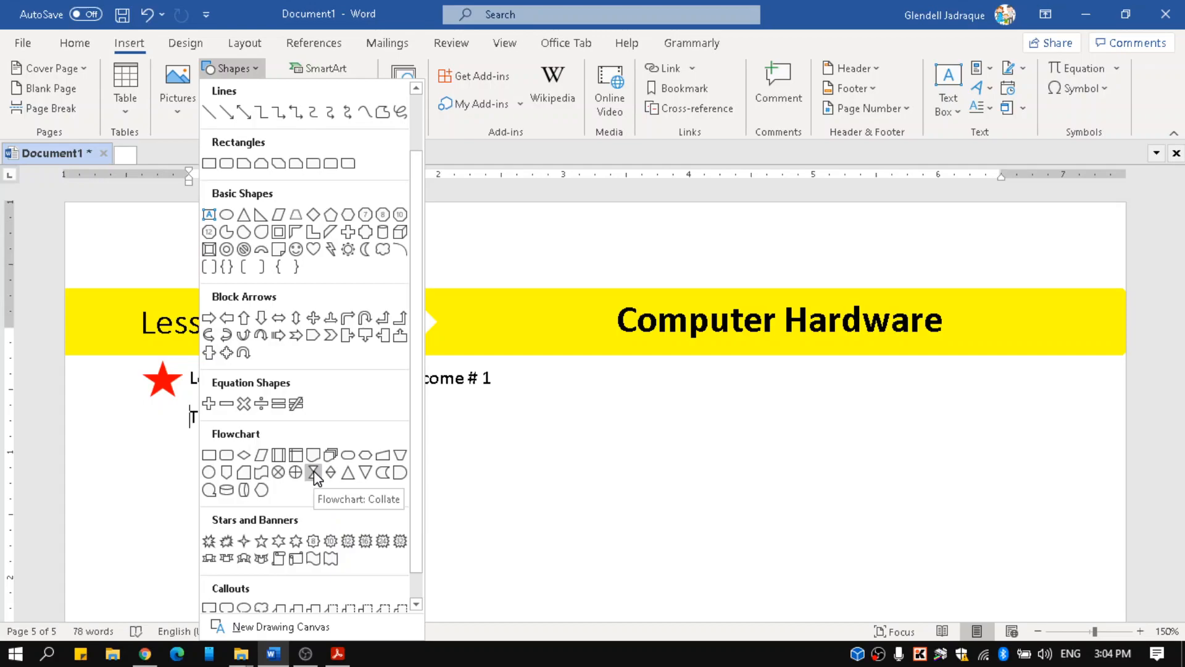
scroll(314, 470, down, 1)
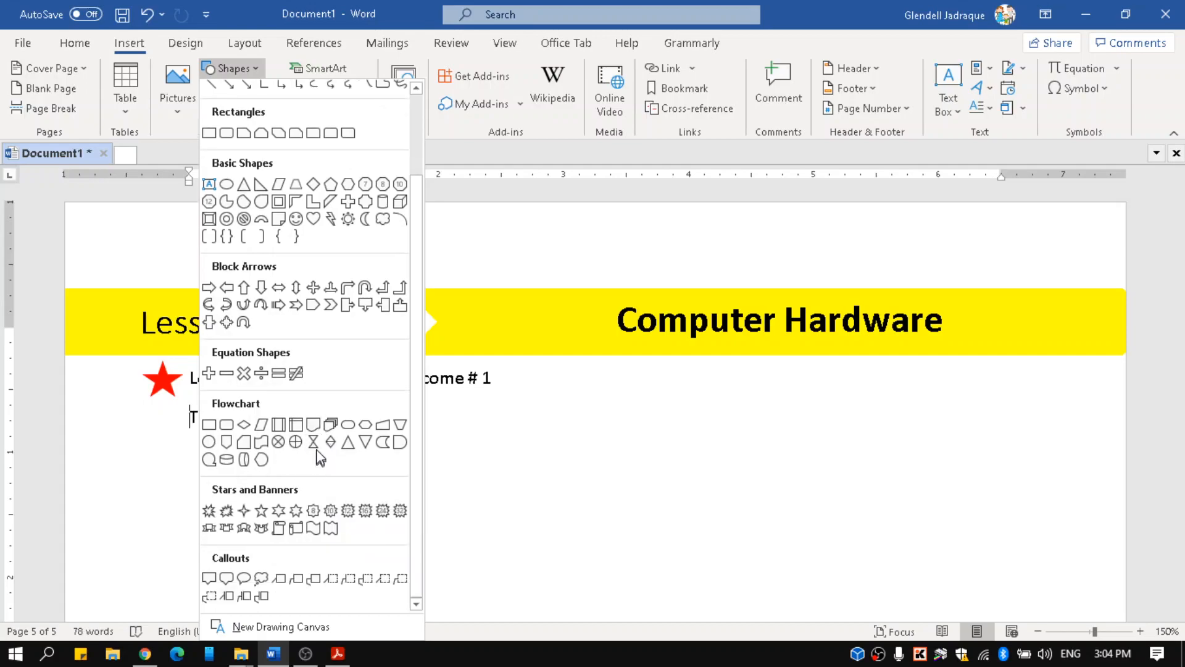
click(316, 450)
mouse_move(152, 401)
mouse_down()
mouse_move(191, 442)
mouse_move(184, 435)
mouse_up()
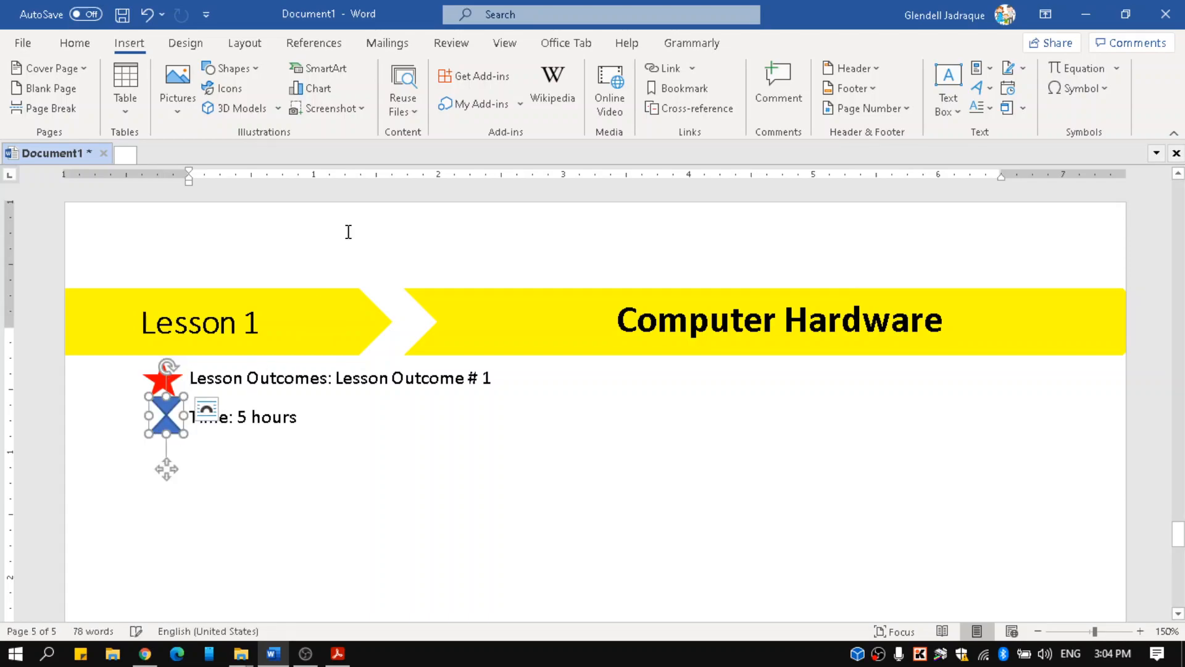
- Fill the hourglass shape red without an outline and shrink it to about 0.21" by 0.19" beside the "Time" line
click(426, 89)
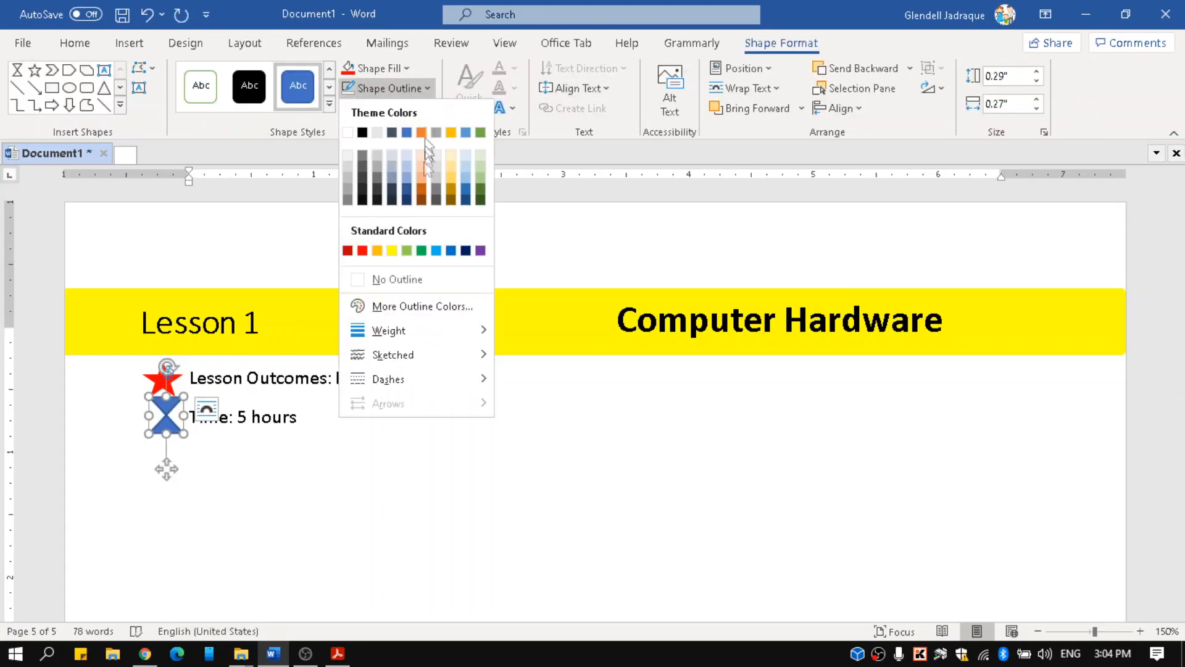
key(Escape)
click(360, 70)
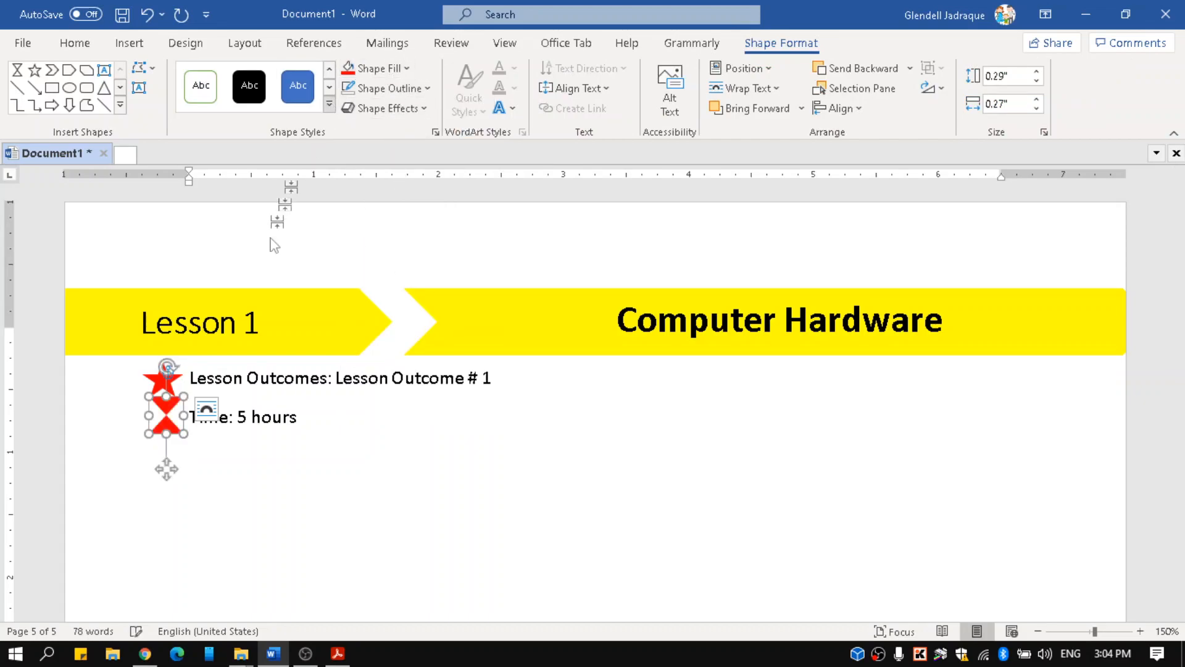
drag(185, 396, 176, 405)
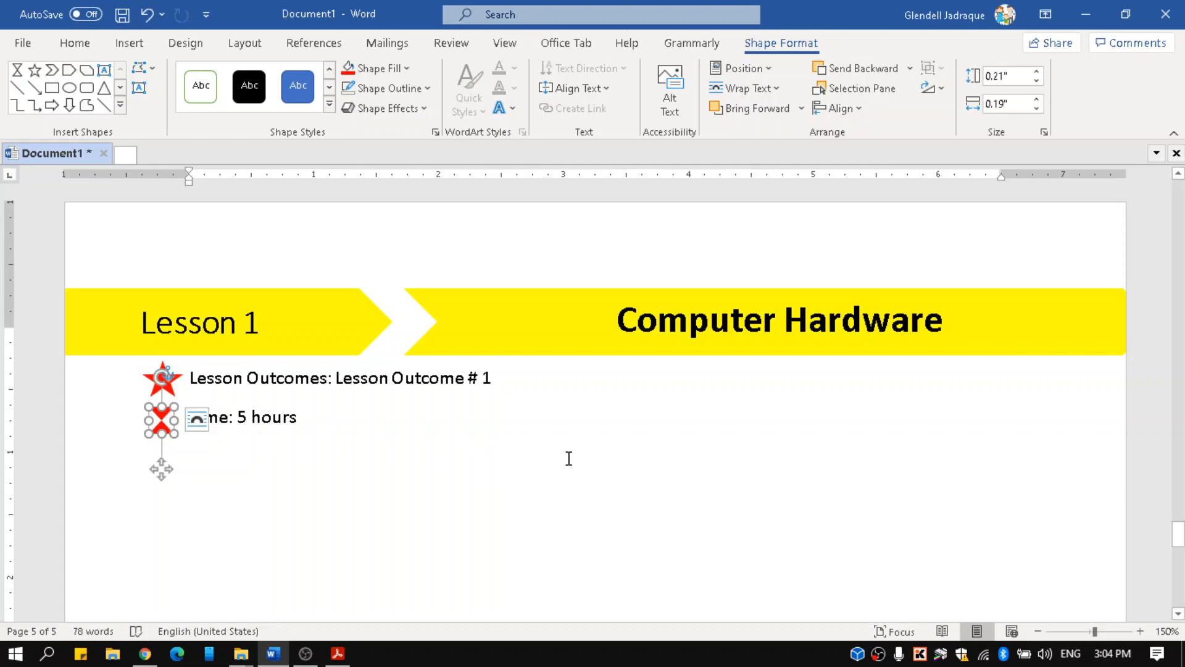
key(Return)
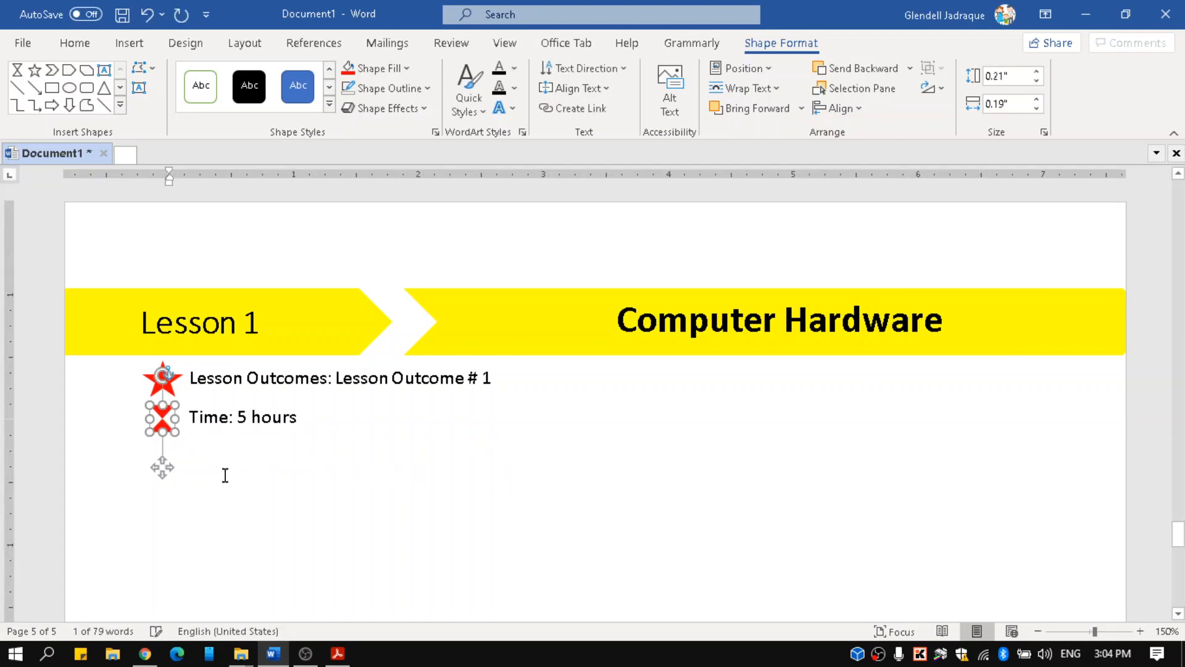
click(240, 486)
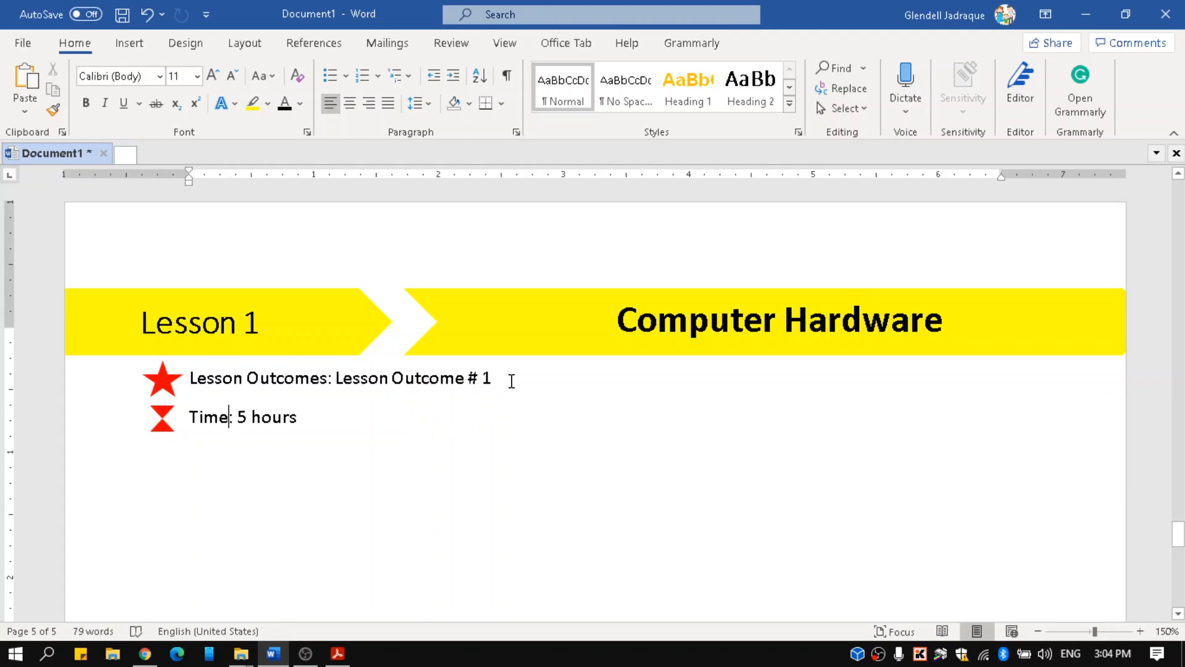
- Add the line "Introduction" below "Time: 5 hours", leaving one blank line between them
click(360, 408)
key(Return)
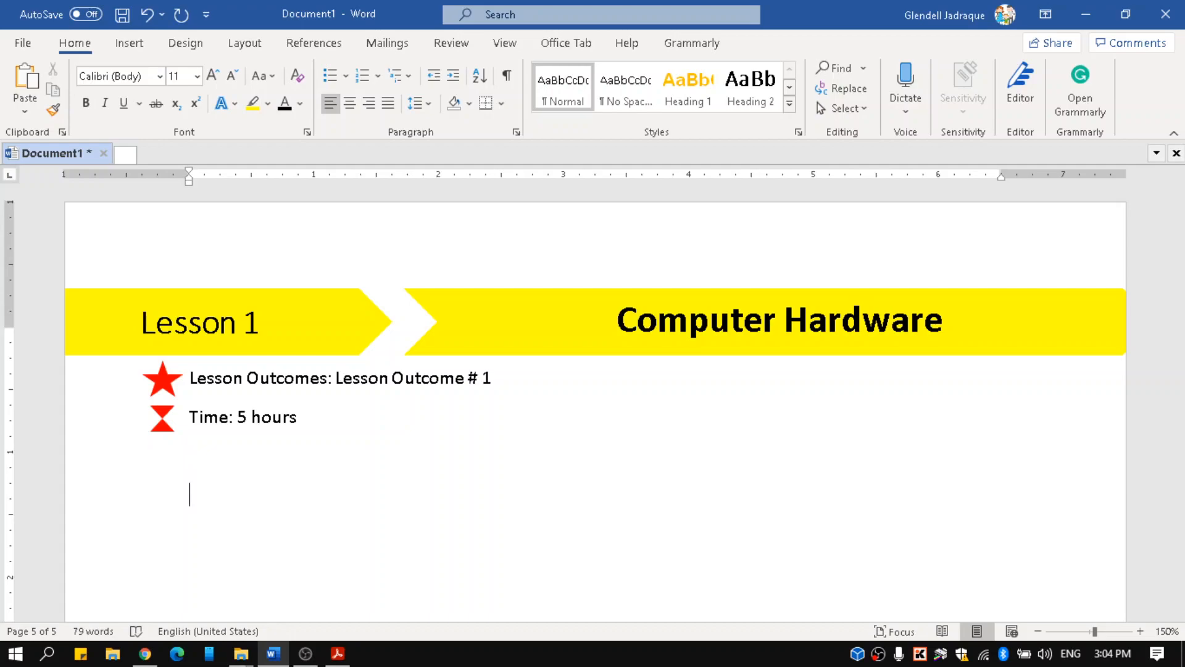
text(Introcu)
text(uctiuon)
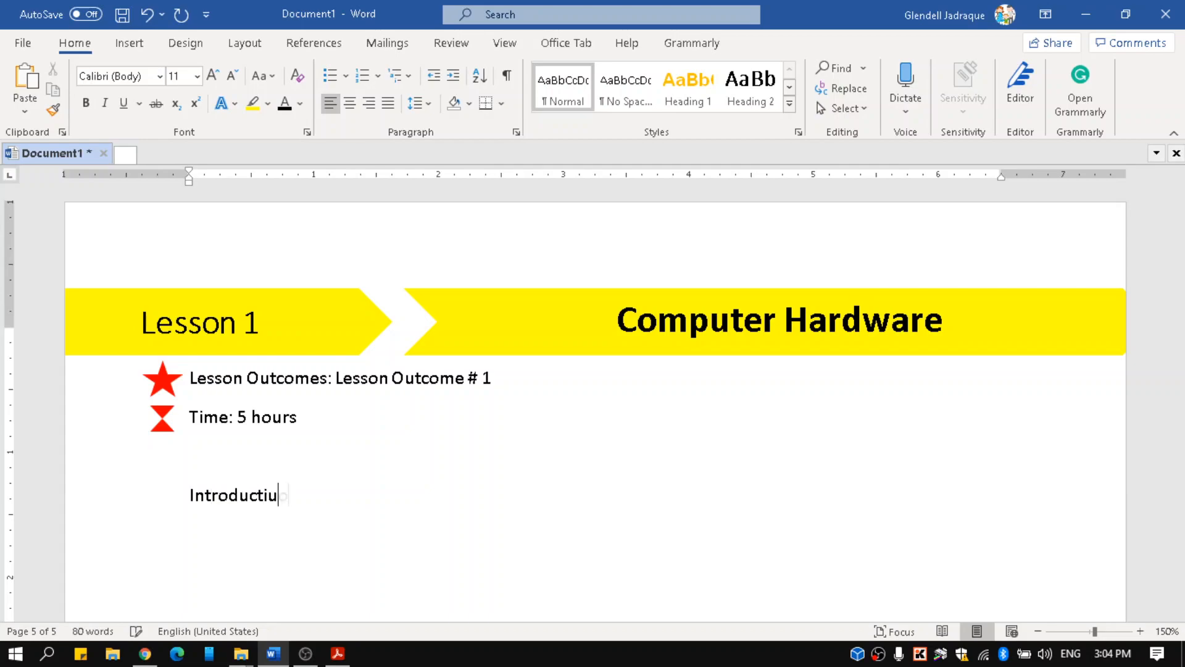
key(BackSpace)
key(BackSpace)
key(BackSpace)
text(on)
- Modify the Heading 3 style to use bold Times New Roman in black
click(789, 109)
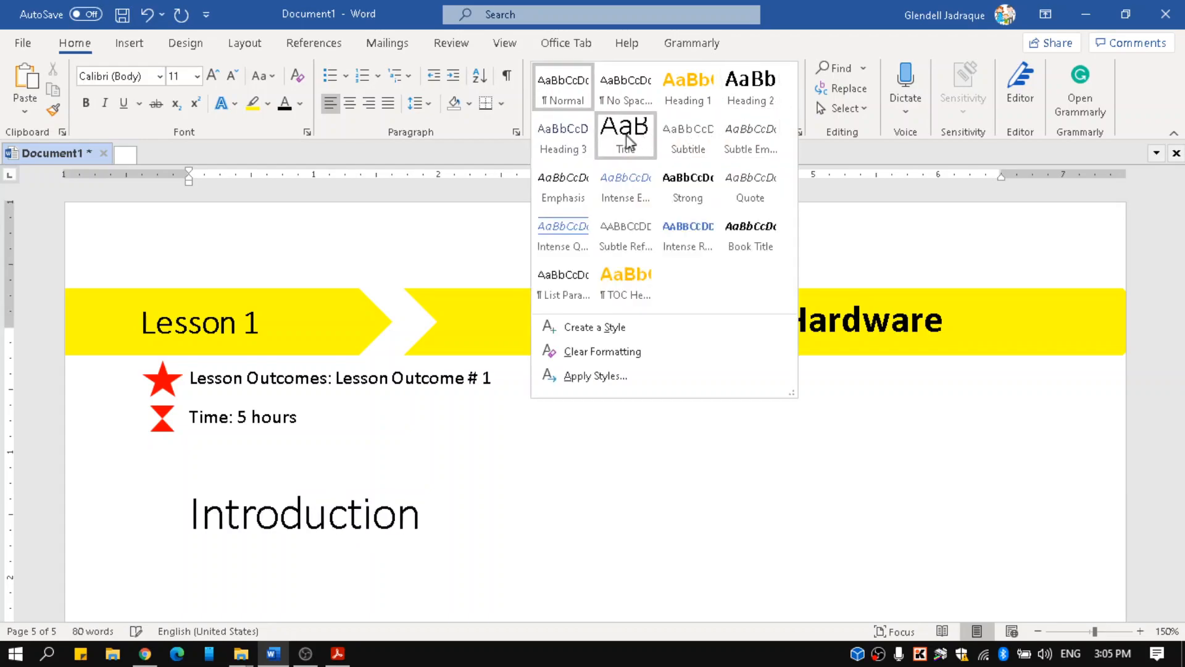
right_click(572, 140)
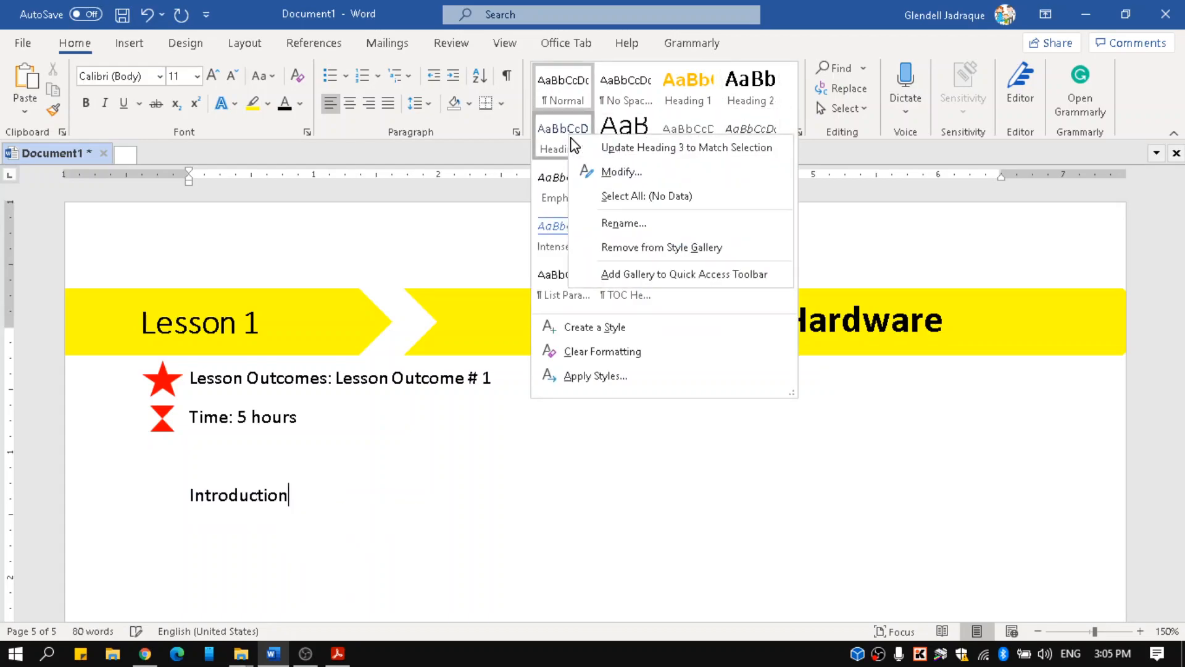
click(589, 174)
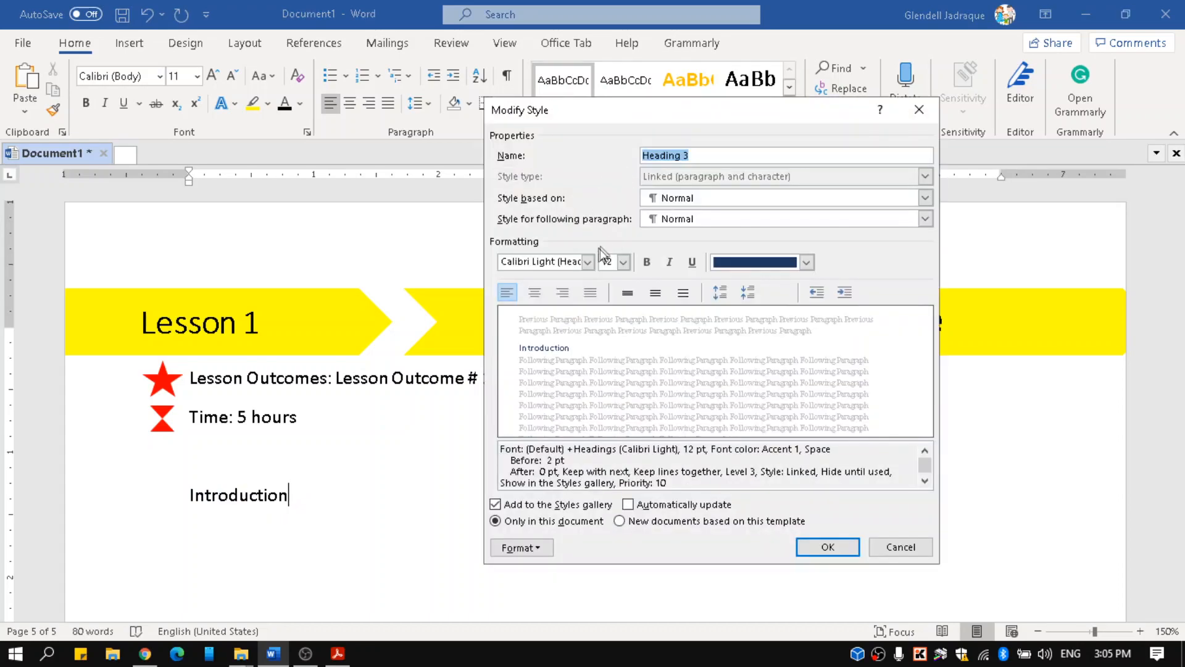
click(588, 262)
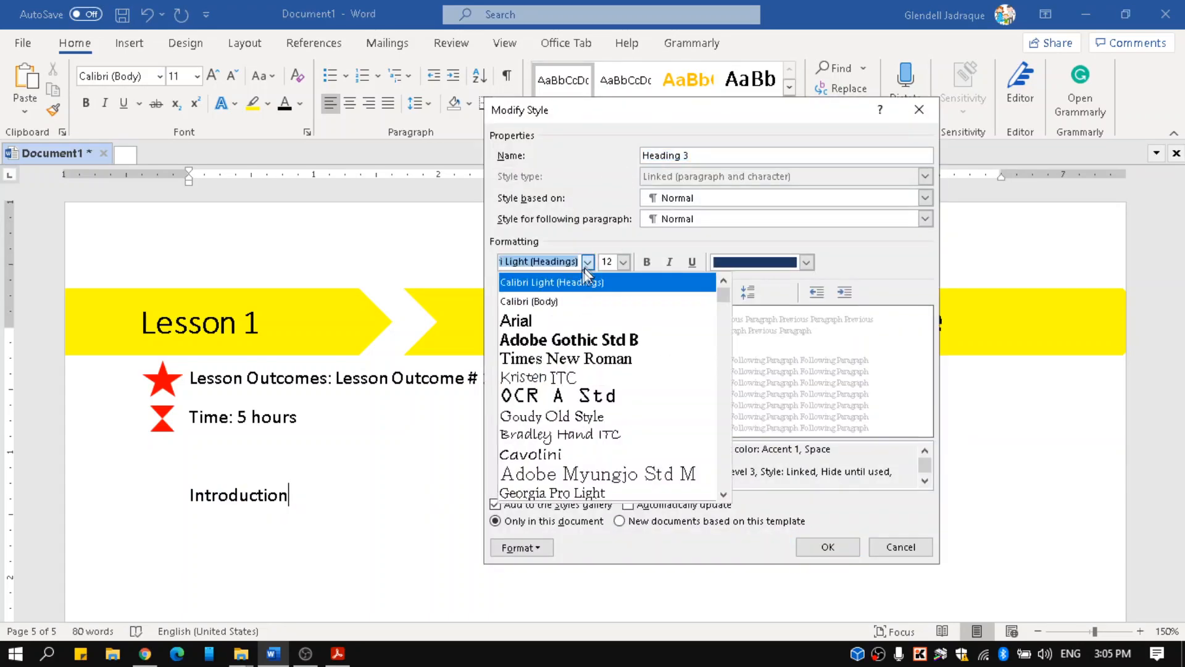
click(557, 363)
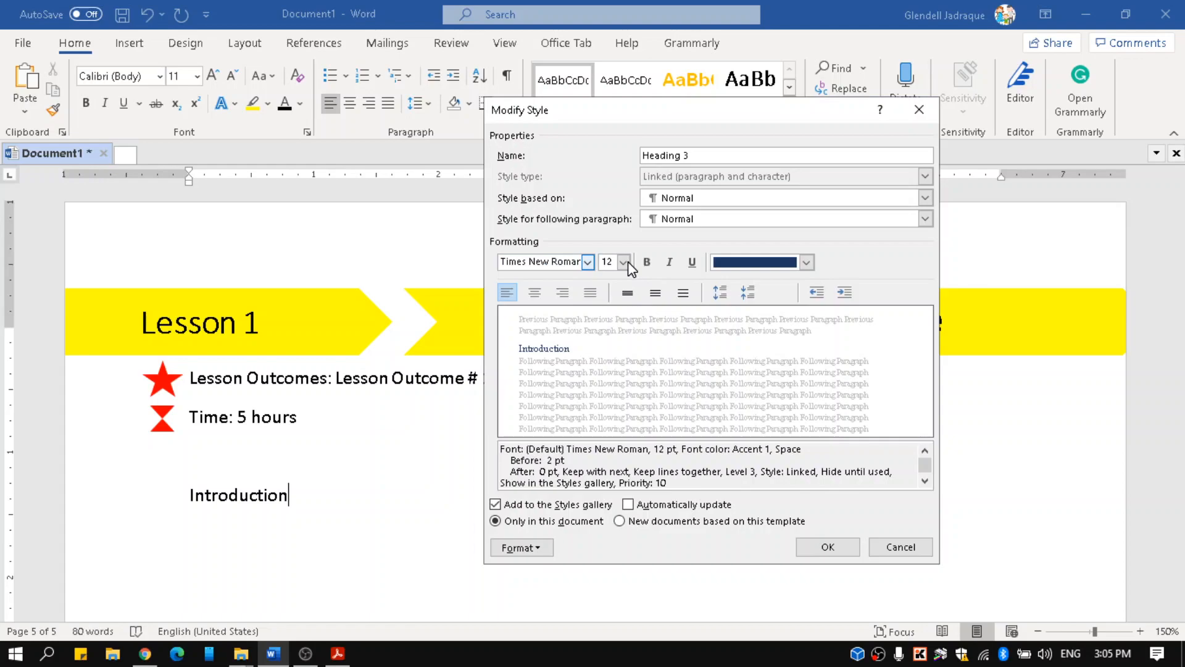
click(647, 262)
click(755, 264)
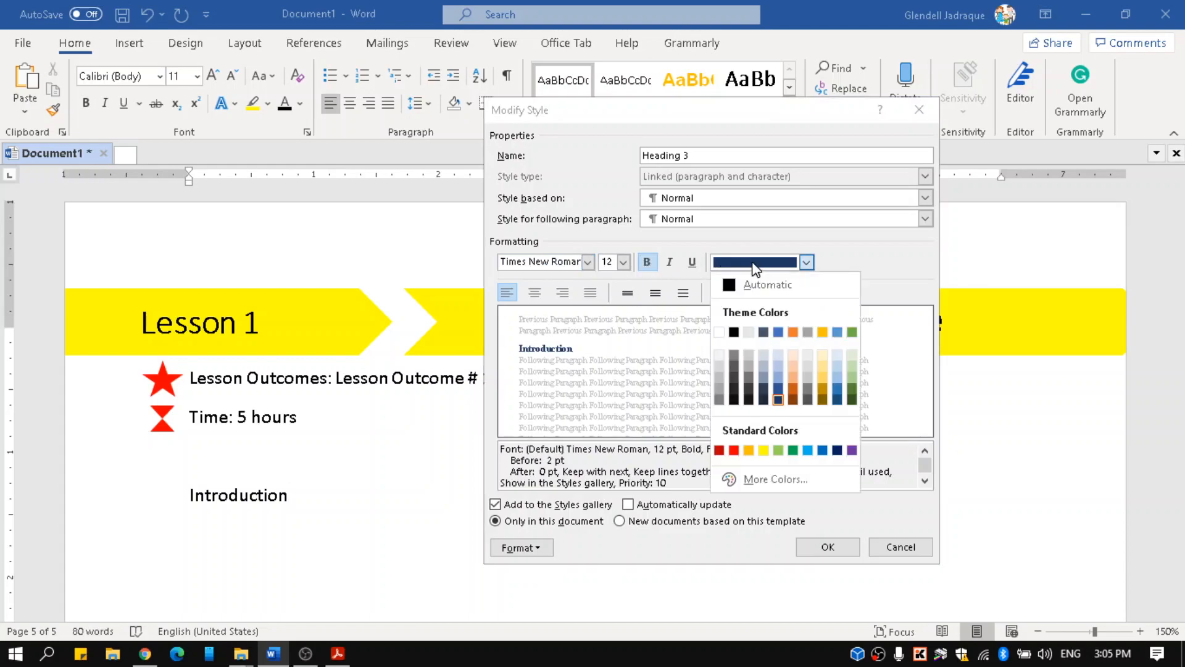
click(733, 333)
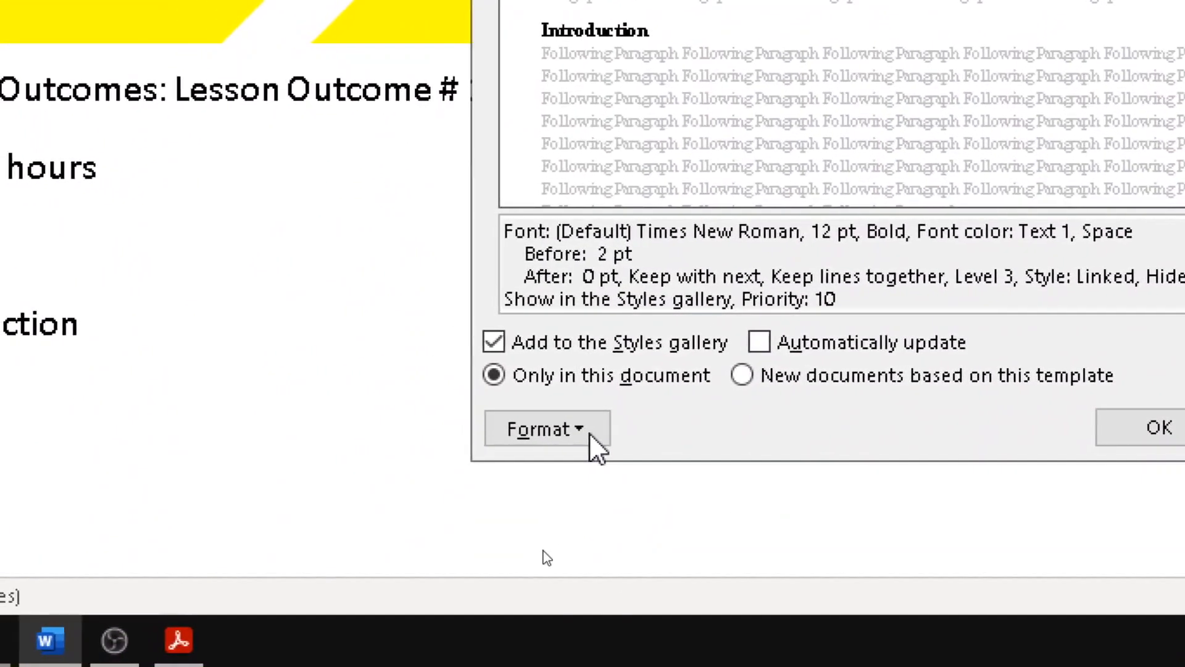
- Turn on the All caps font effect for the Heading 3 style and save the style changes
click(590, 434)
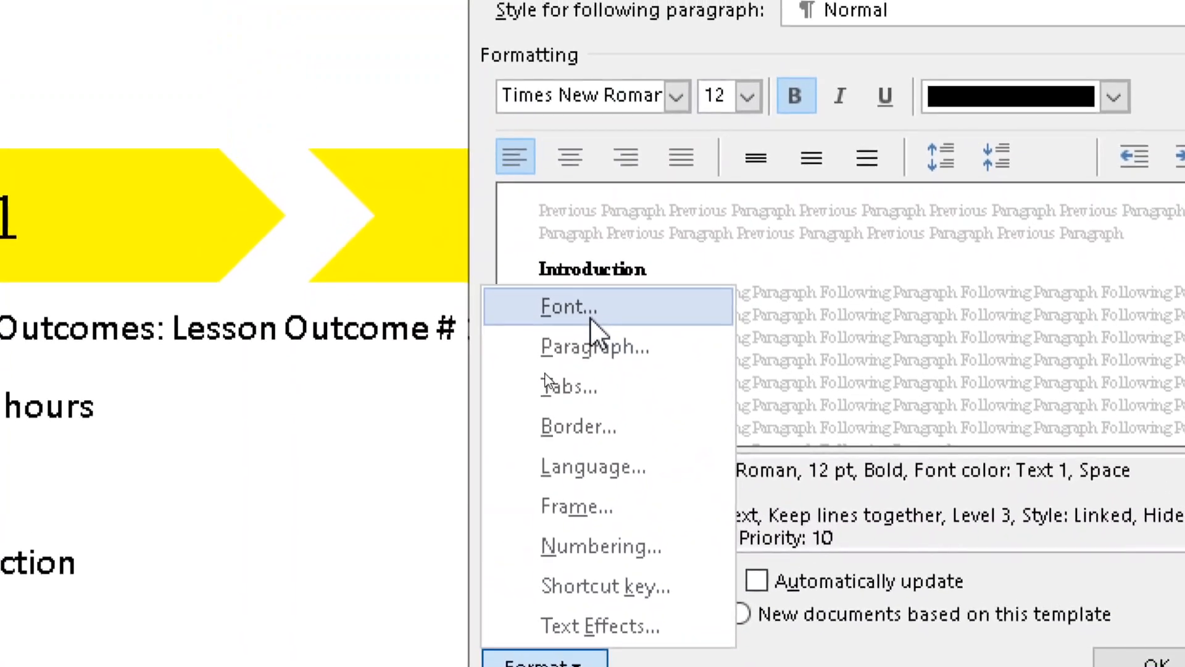
click(592, 317)
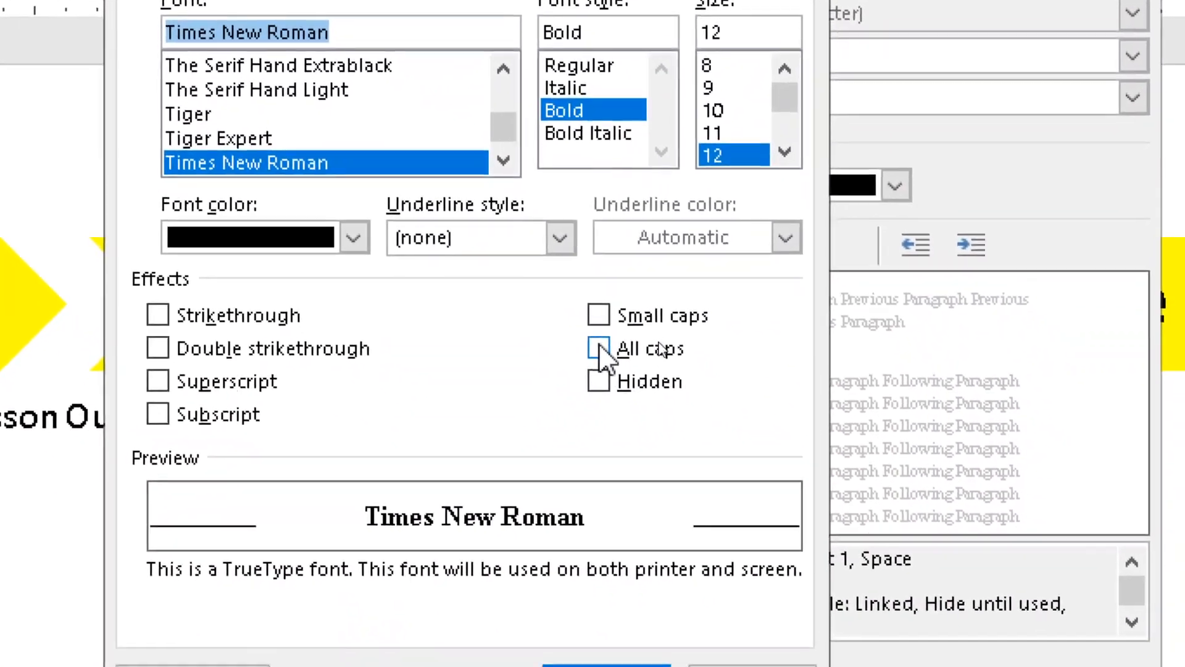
click(599, 346)
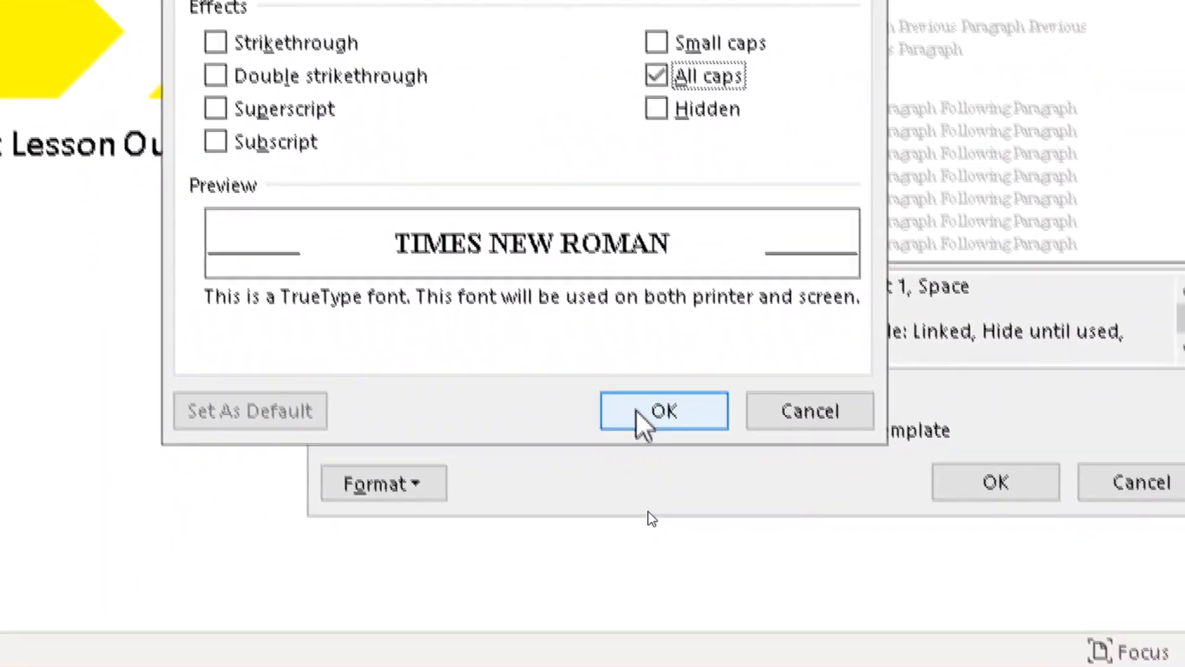
click(635, 408)
click(996, 482)
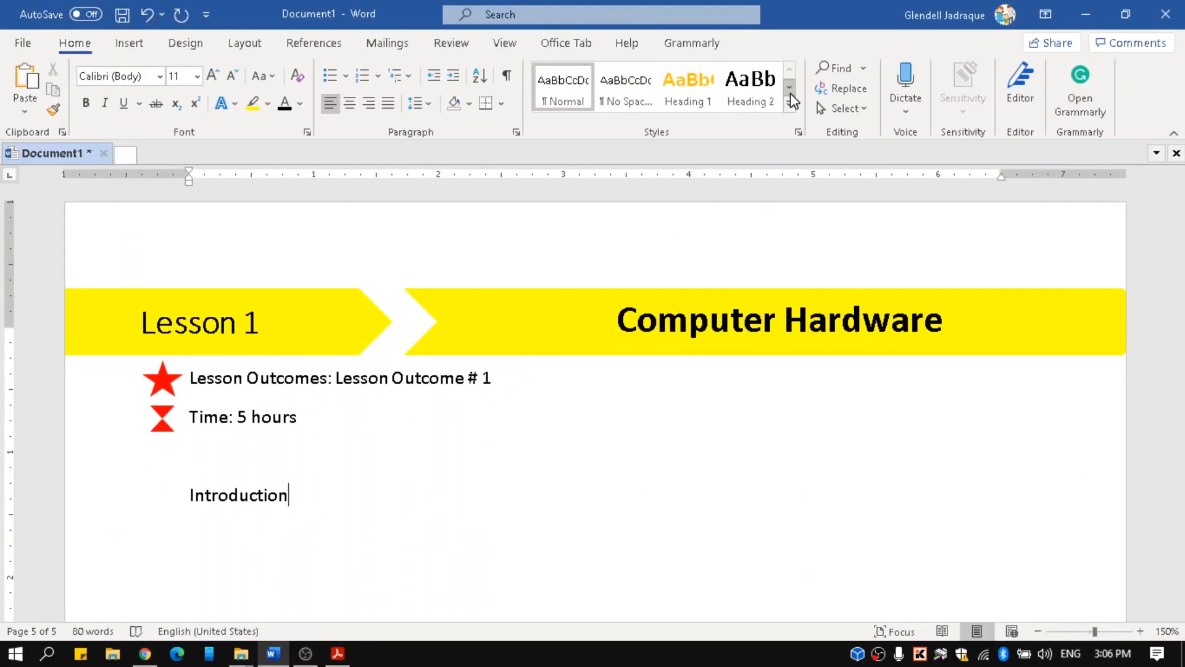
- Apply the Heading 3 style to the "Introduction" line and start a new paragraph below it
click(790, 101)
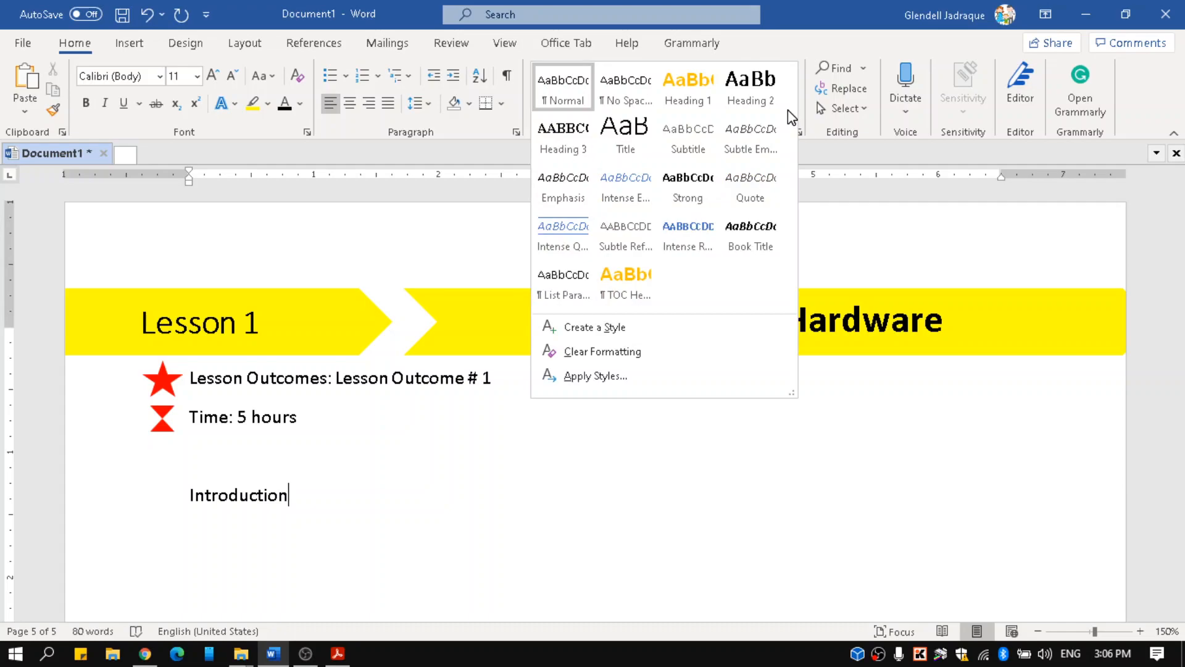
click(569, 146)
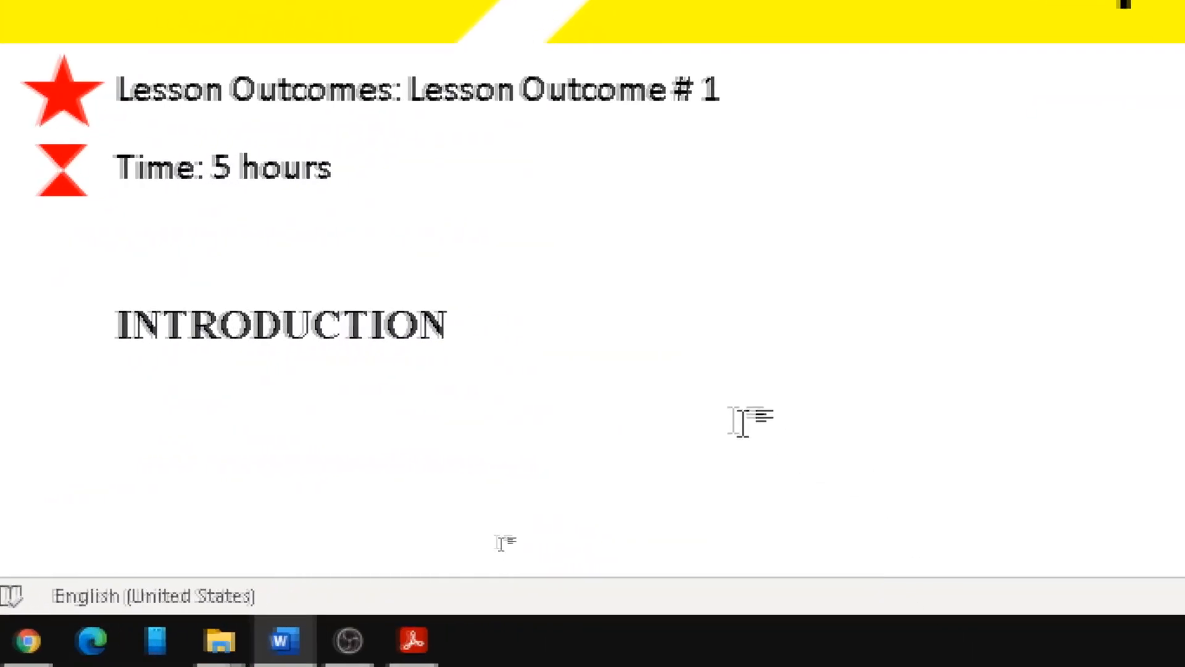
click(522, 340)
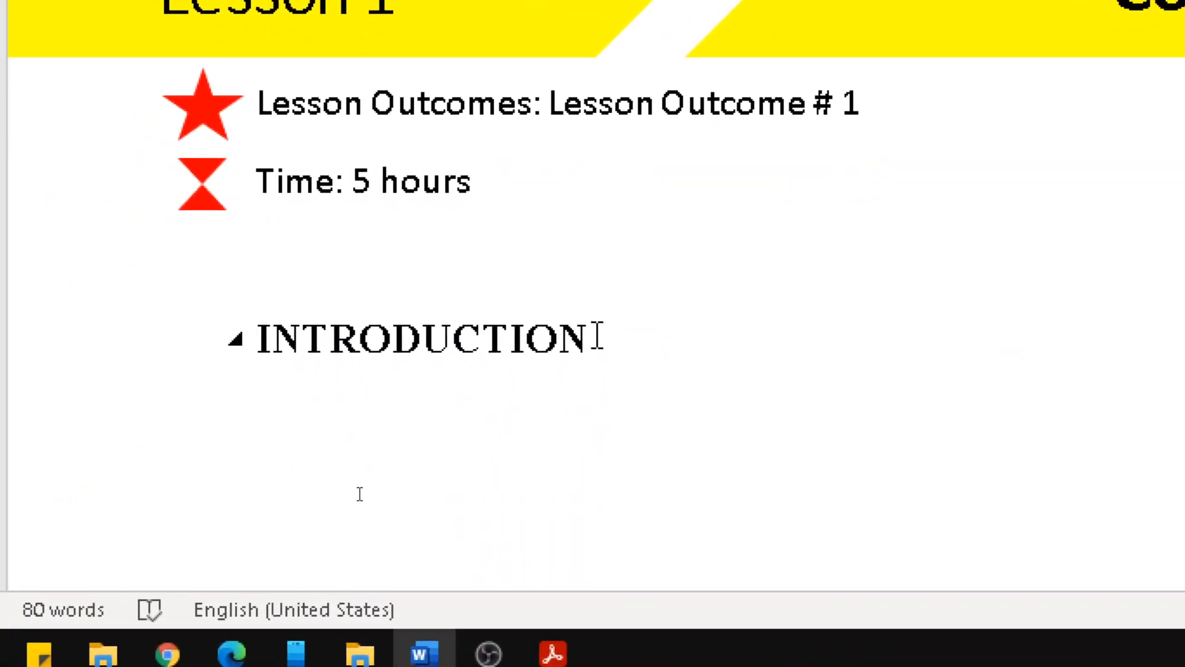
key(Return)
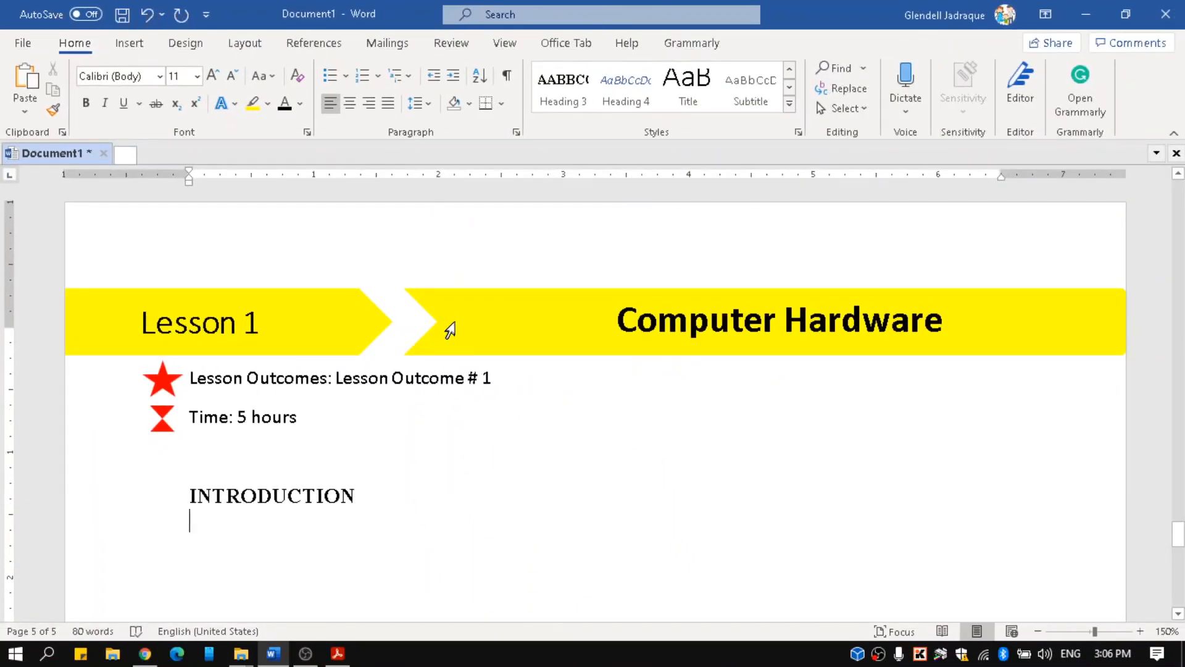
click(790, 69)
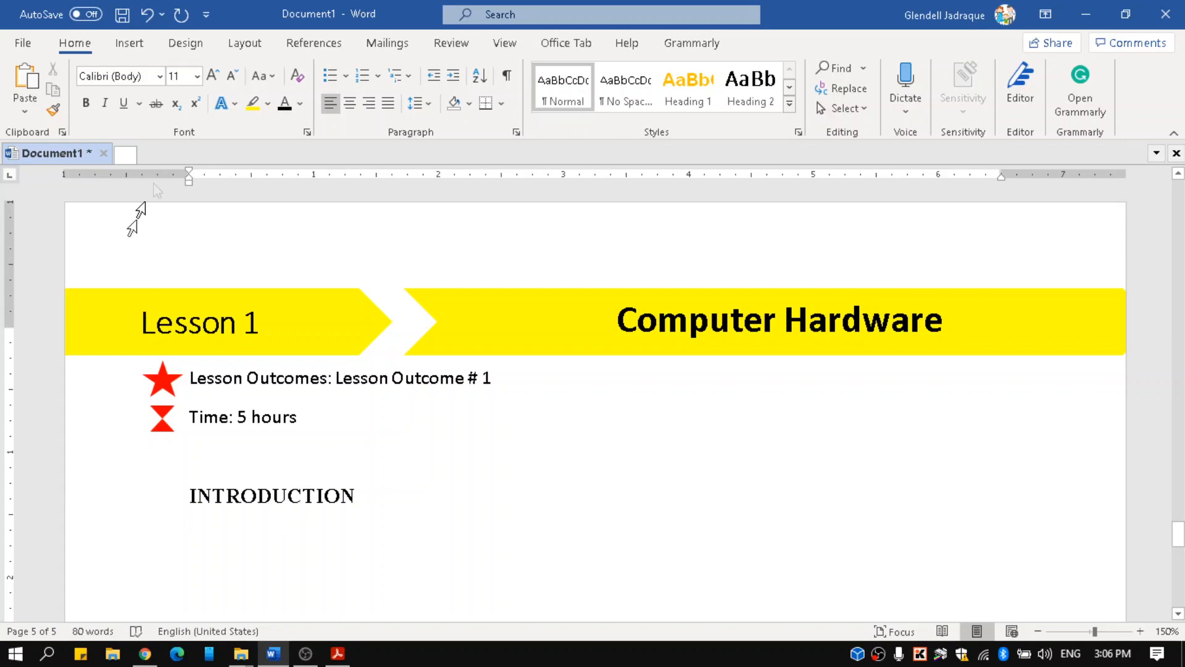
- Draw a straight horizontal line about 6.57" long directly beneath the Introduction heading
click(130, 43)
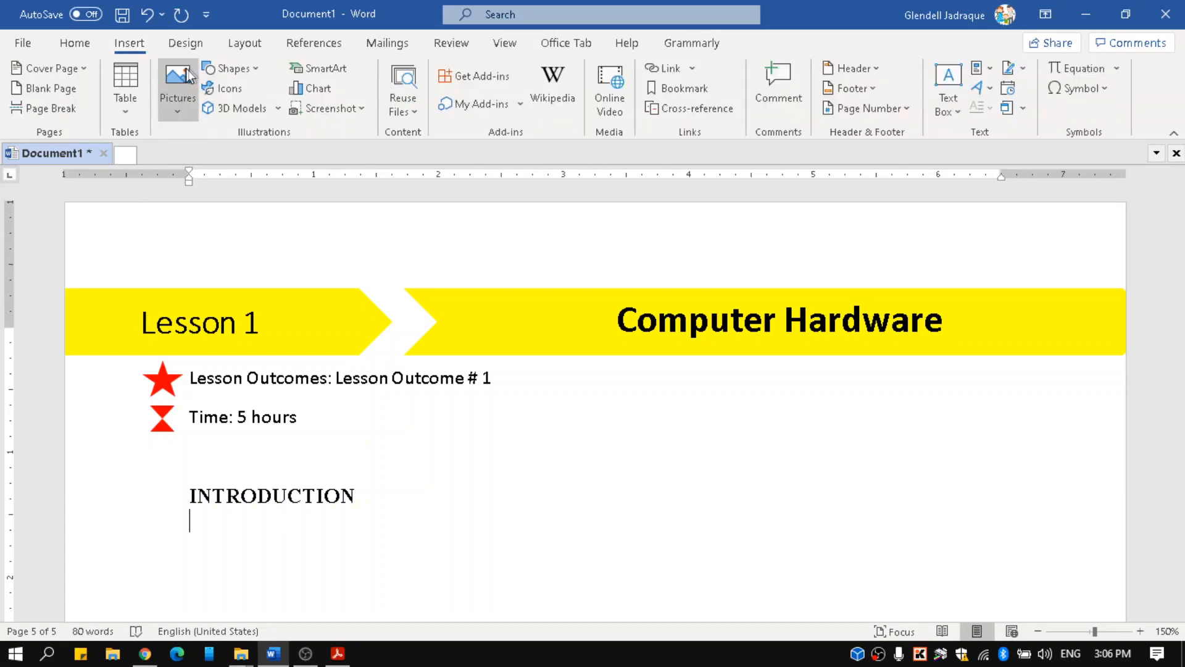
click(230, 69)
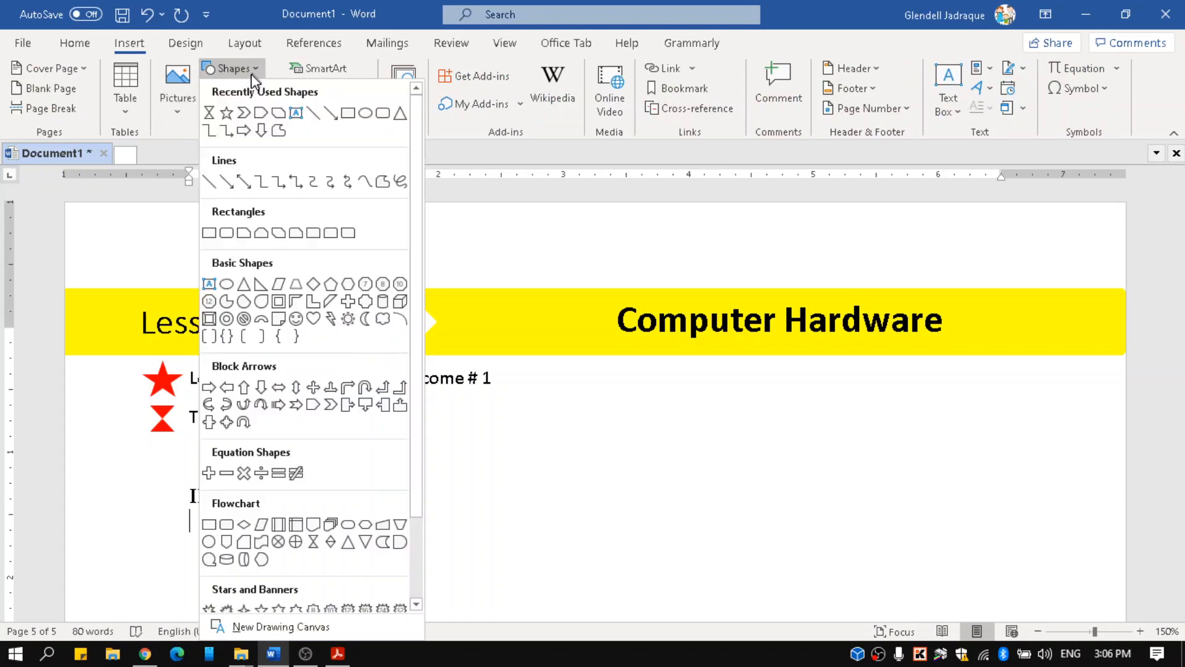
click(313, 114)
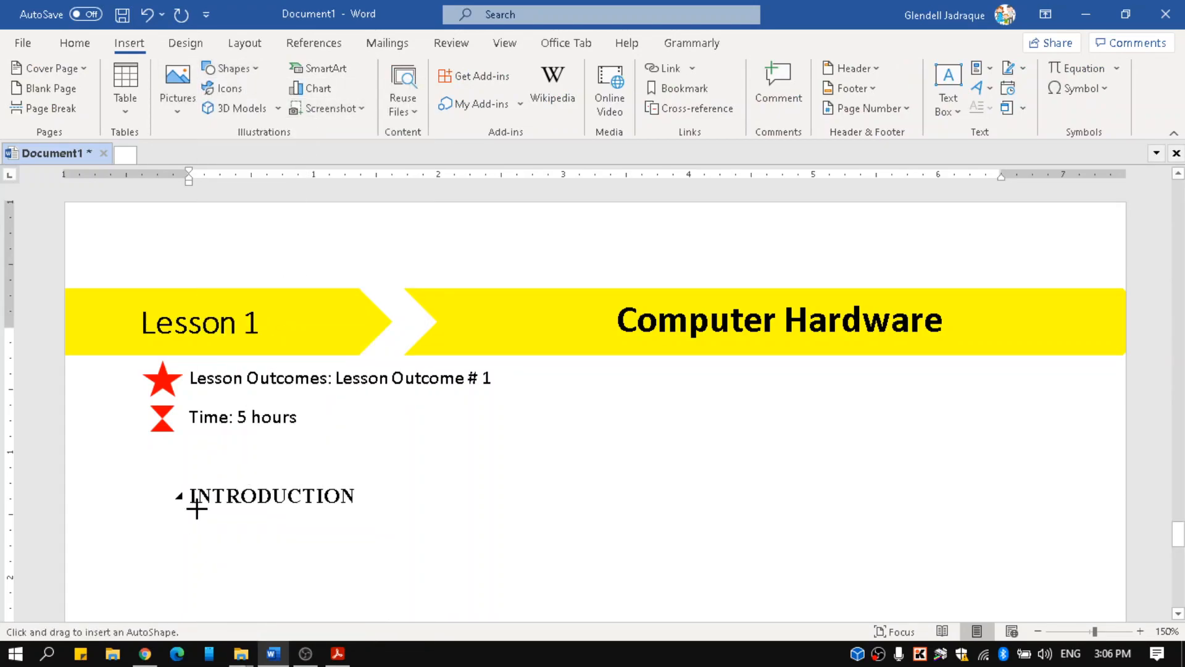
drag(193, 511, 1015, 511)
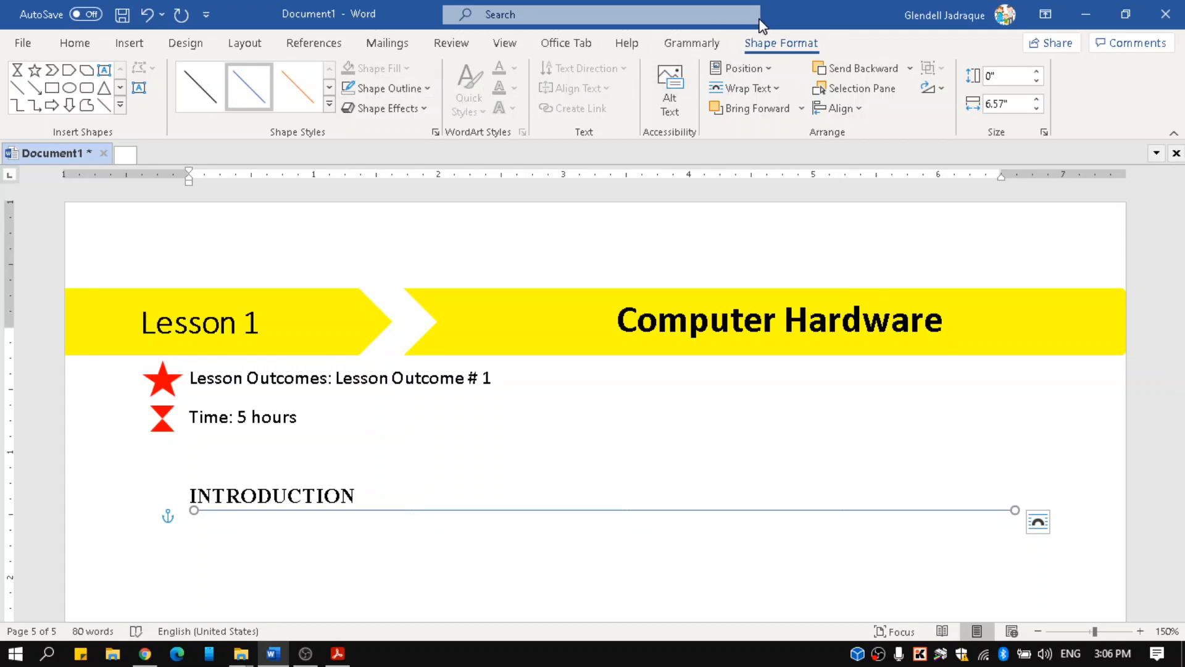
key(ctrl)
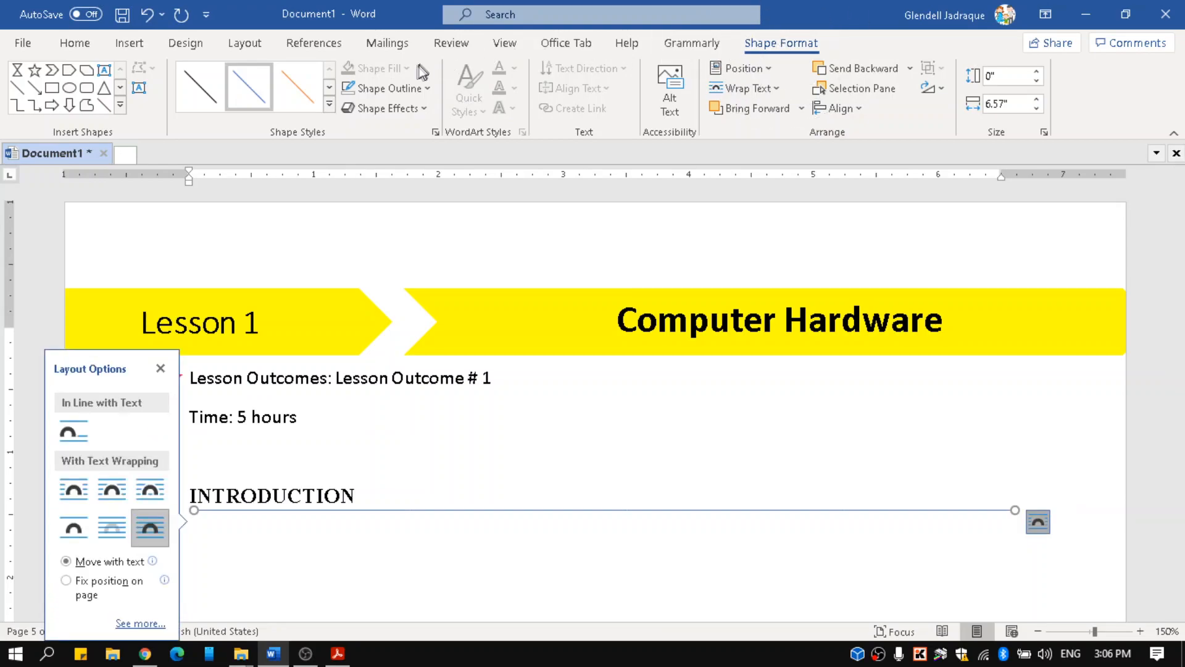
- Give the line under the Introduction heading a 1½ pt weight and a black outline
click(425, 89)
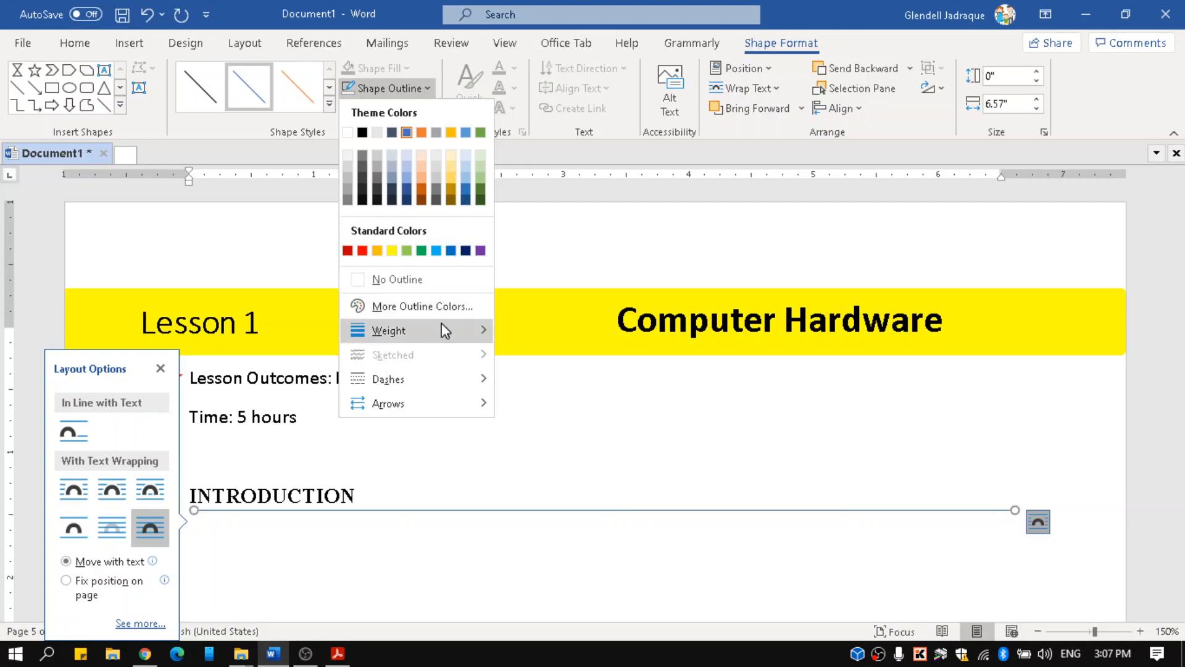
mouse_move(446, 332)
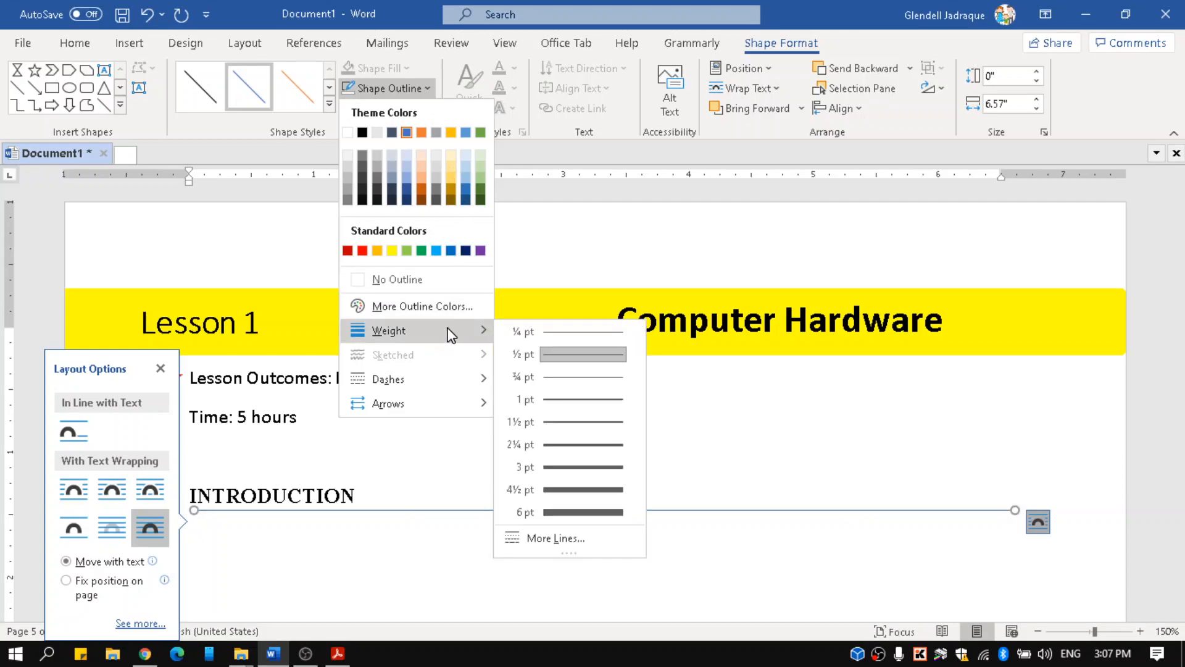
click(568, 423)
click(429, 90)
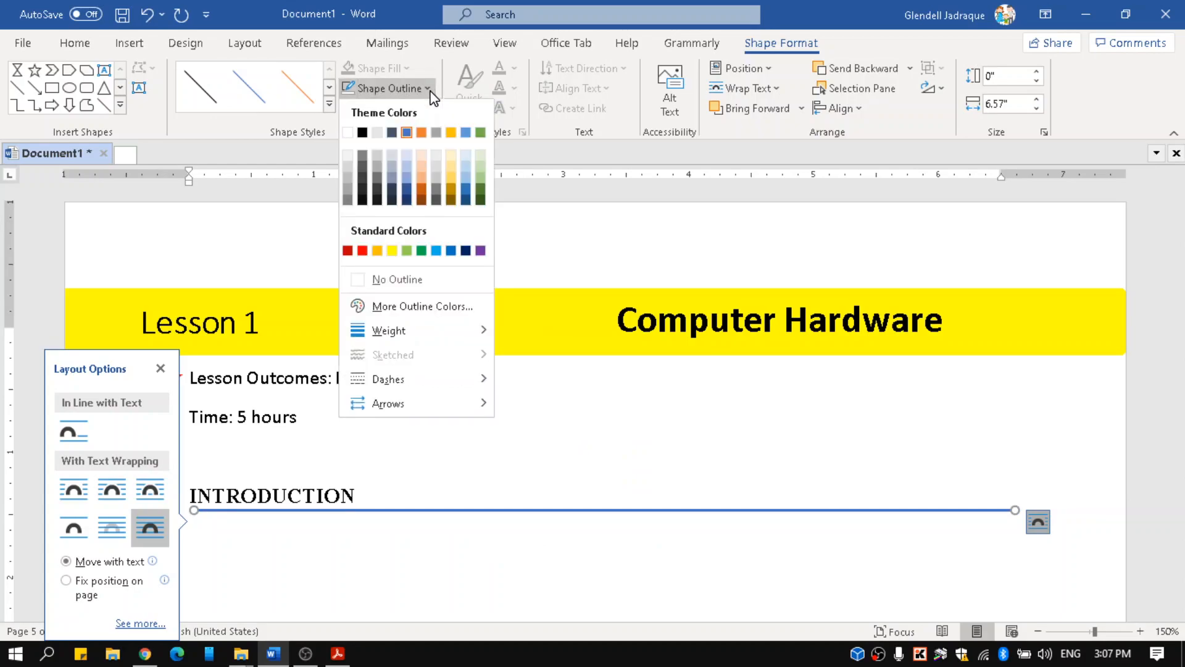
click(363, 134)
click(260, 538)
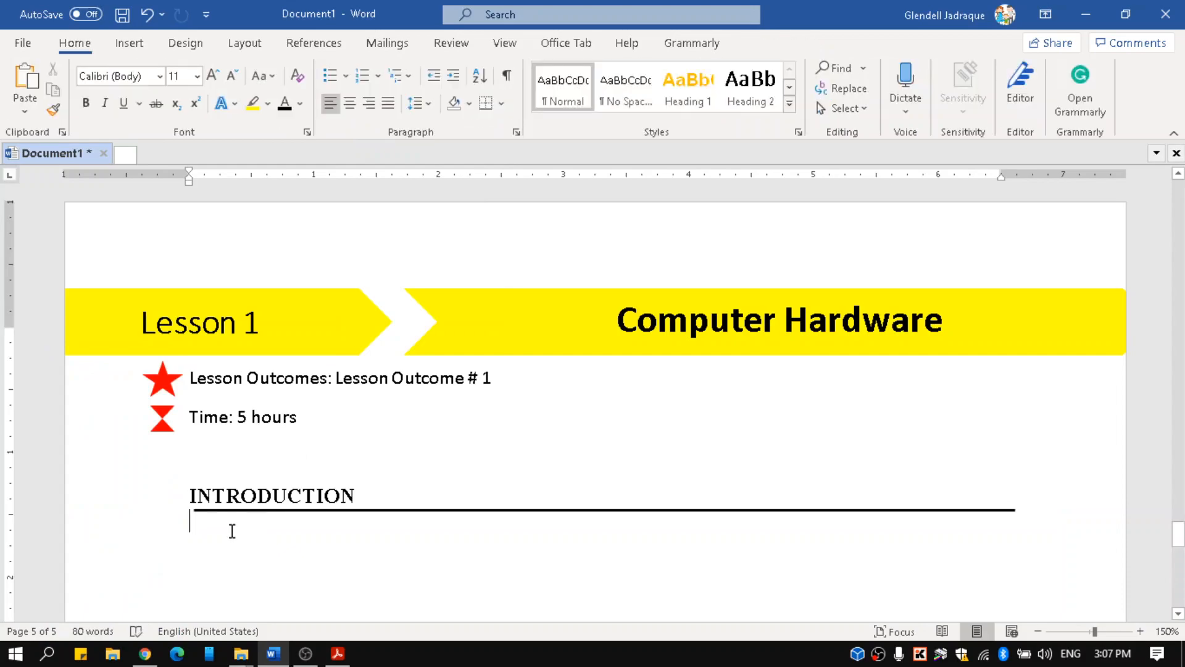
- Nudge the line left to align with the start of the Introduction heading, and up closer beneath its text
click(204, 510)
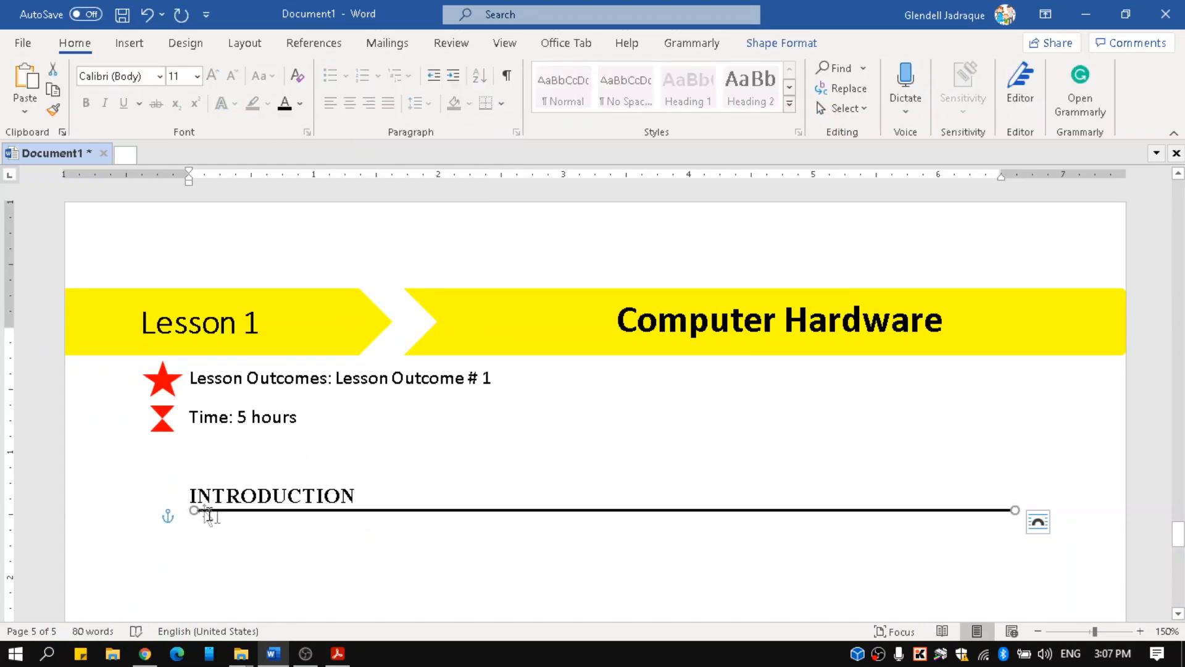
key(Left)
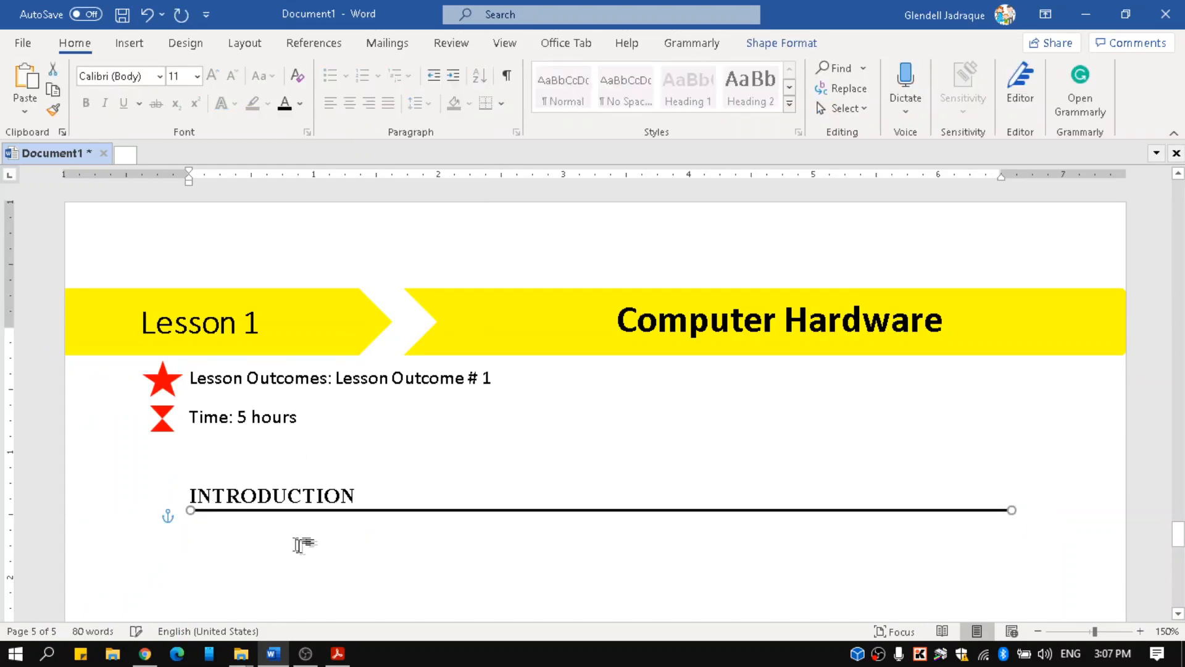
click(272, 537)
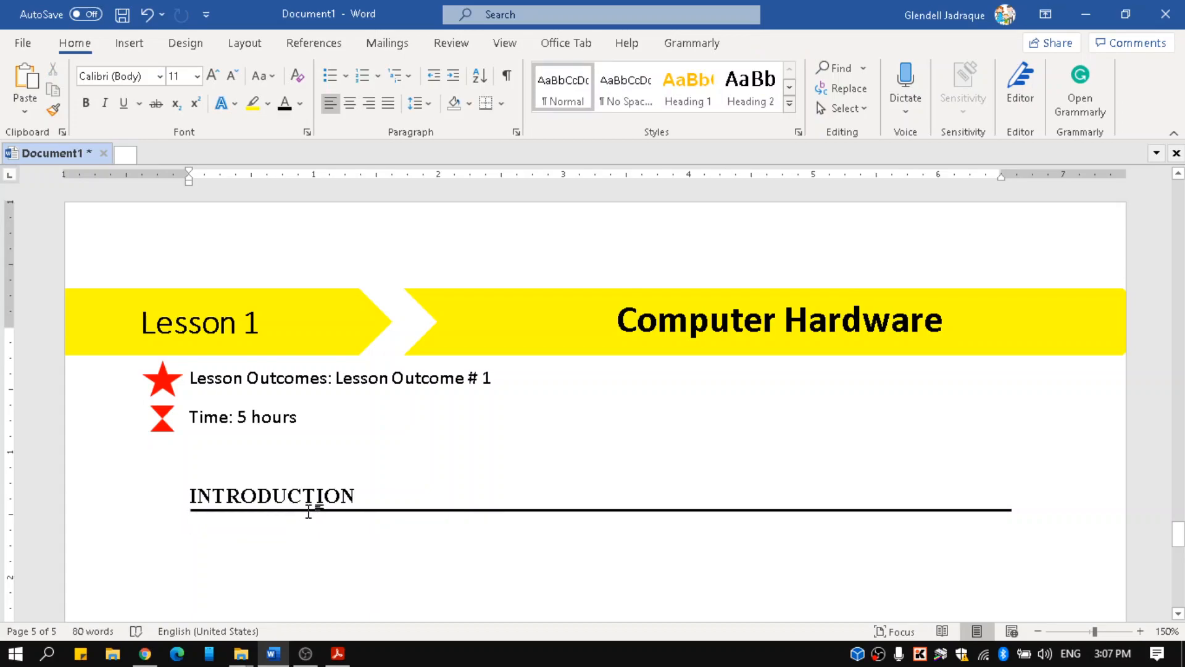
click(371, 509)
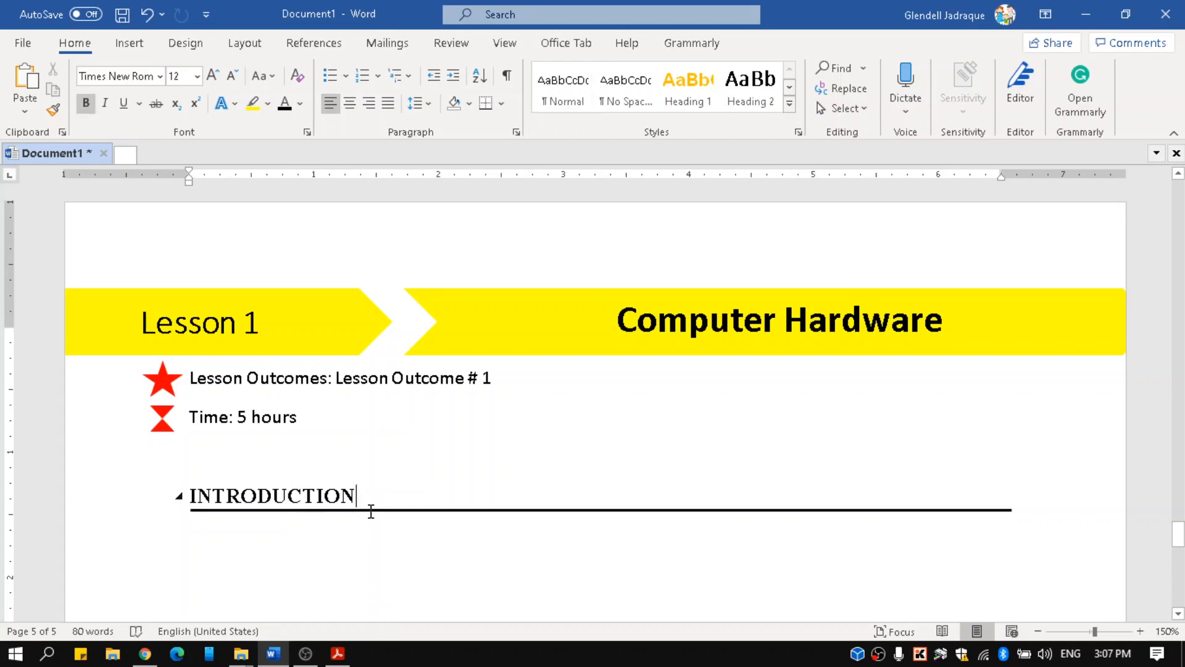
scroll(356, 505, up, 2)
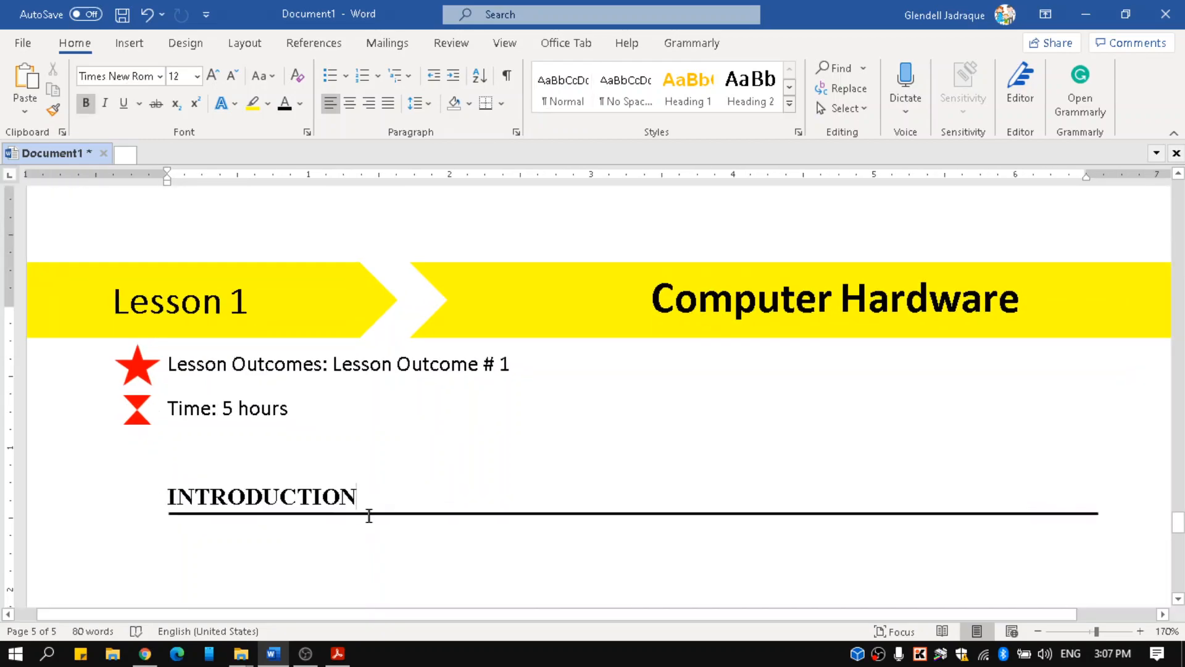
click(386, 513)
key(Up)
key(Up)
key(Up)
key(Up)
key(Up)
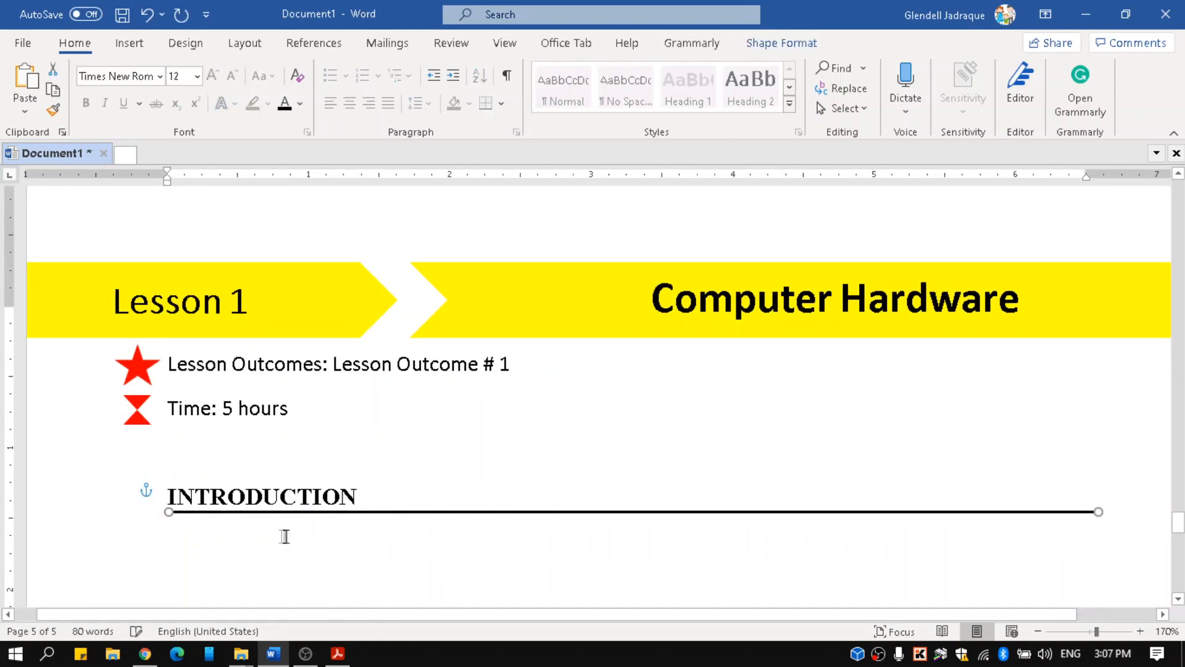
- Enter the body text "I would like to add an introduction here." below the underlined Introduction heading
click(214, 524)
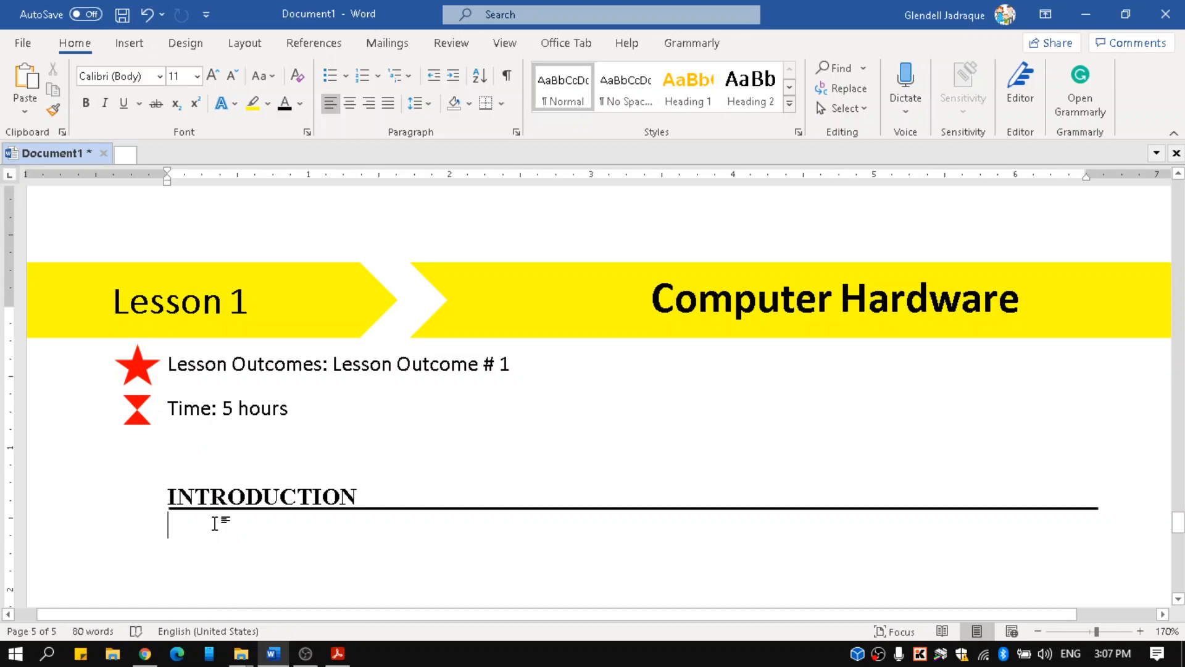
text(I woud)
key(BackSpace)
key(Left)
text(ld)
key(BackSpace)
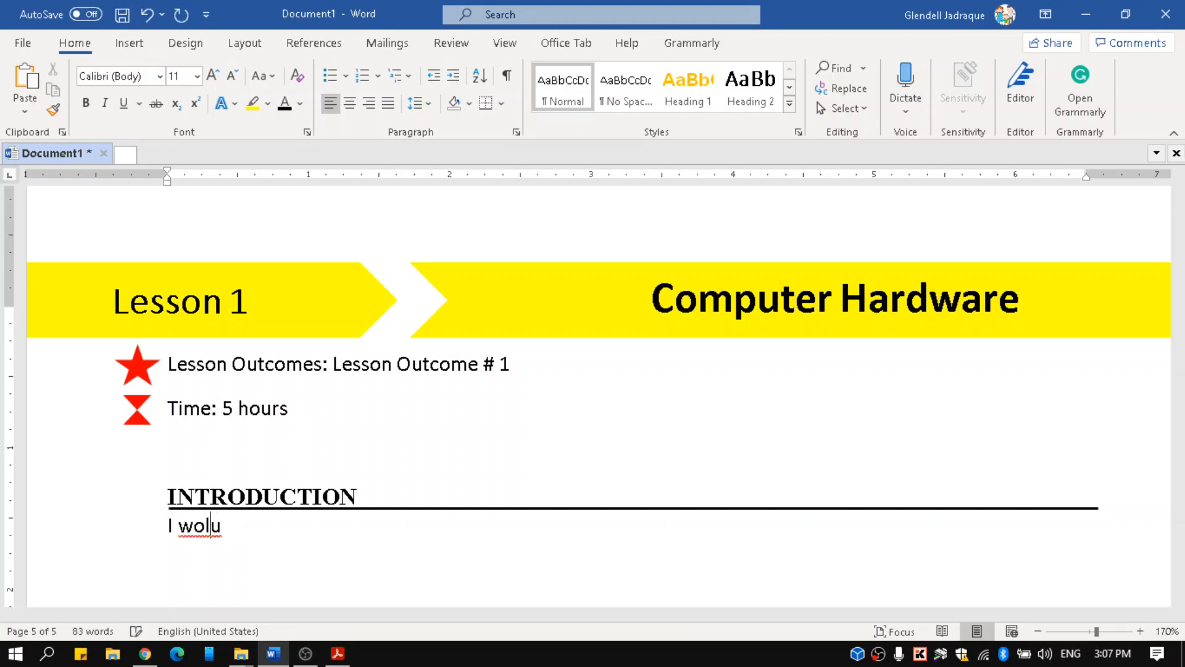
key(BackSpace)
key(Right)
text(ld like to add)
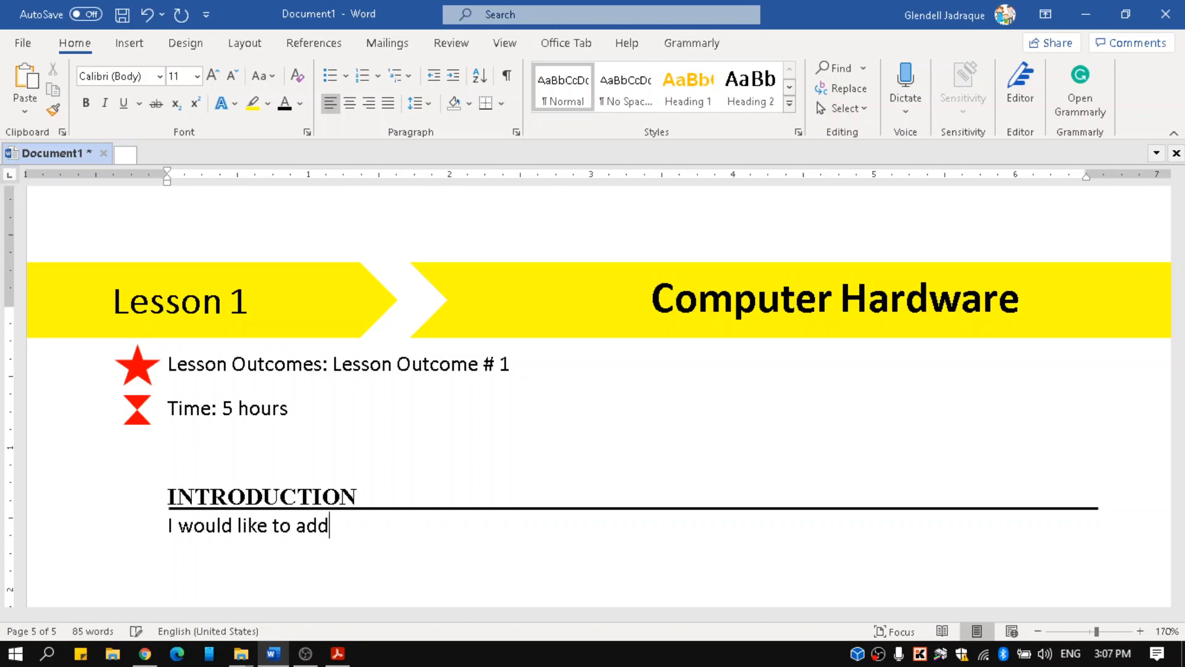
text( an introduction here.)
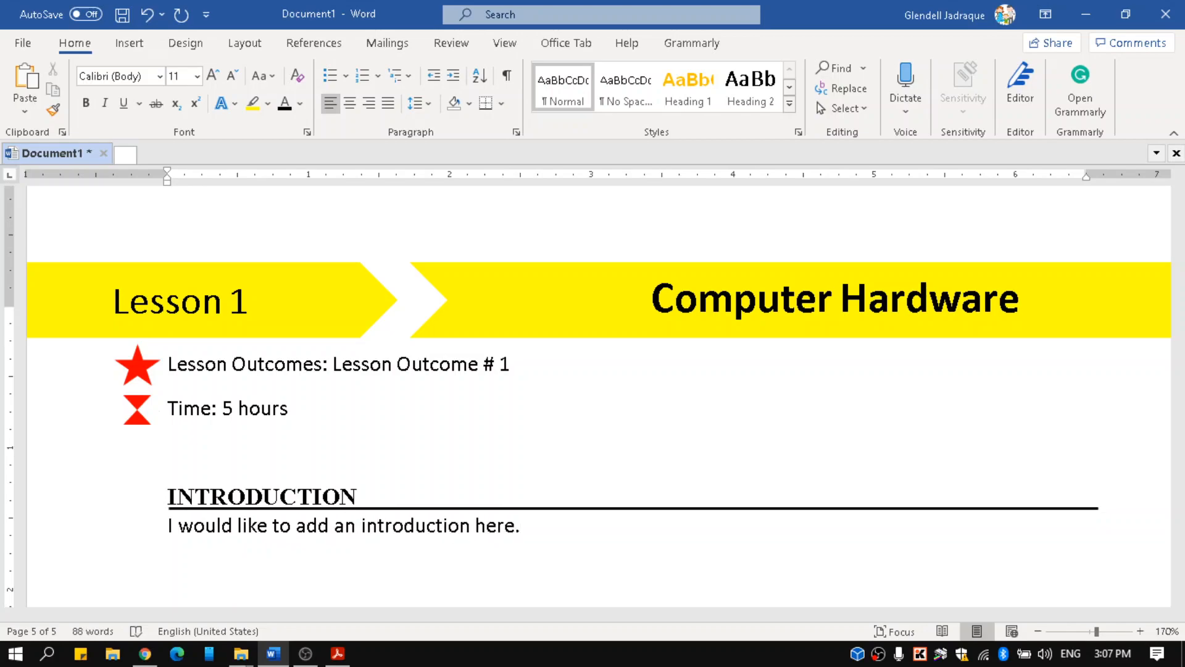
- Copy the Introduction heading together with its line and paste it below the introduction sentence
ctrl+scroll(206, 524, down, 5)
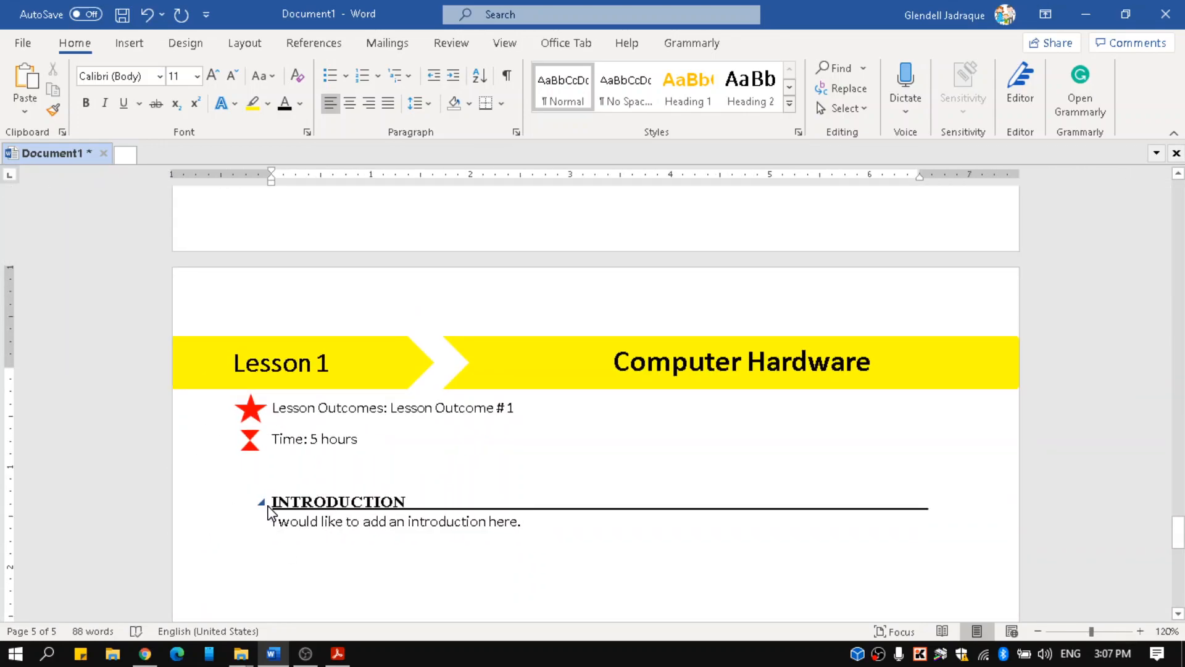
scroll(268, 509, down, 4)
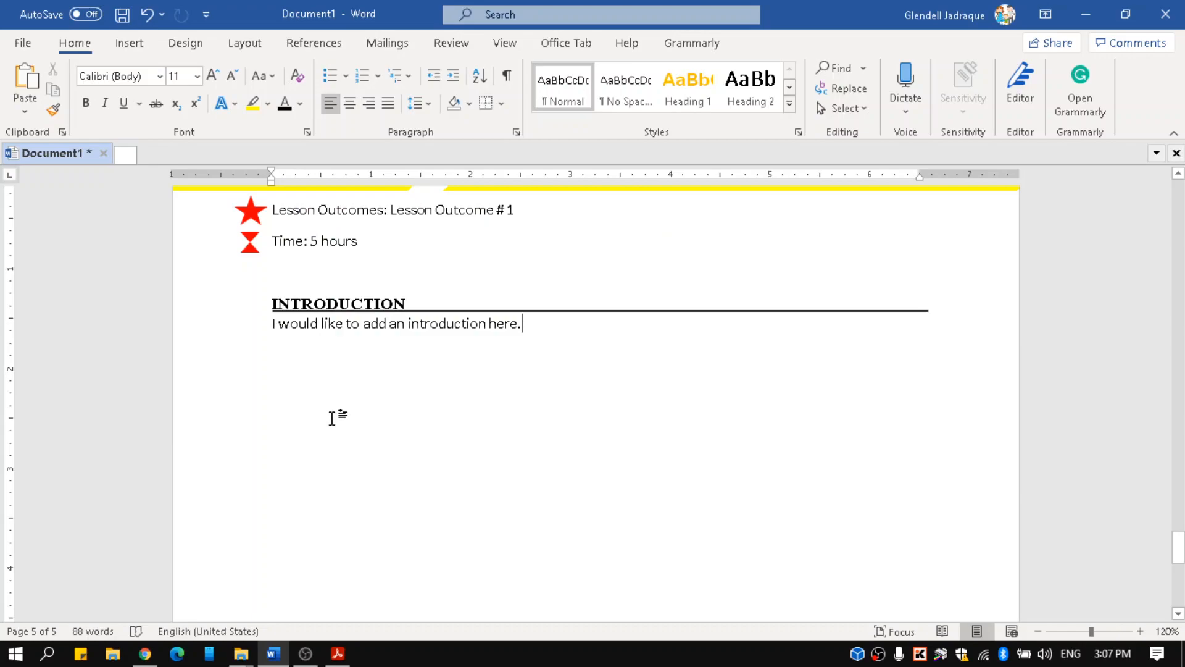
key(Return)
key(ctrl+z)
triple_click(264, 309)
key(ctrl+c)
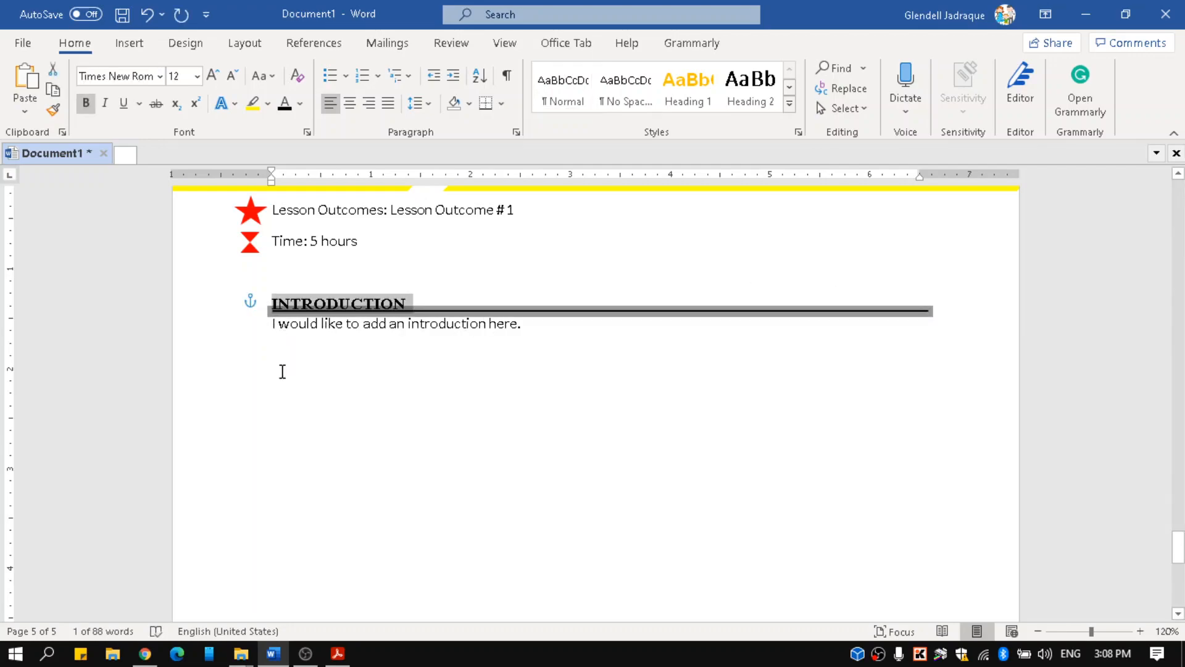
click(282, 370)
key(ctrl+v)
click(315, 355)
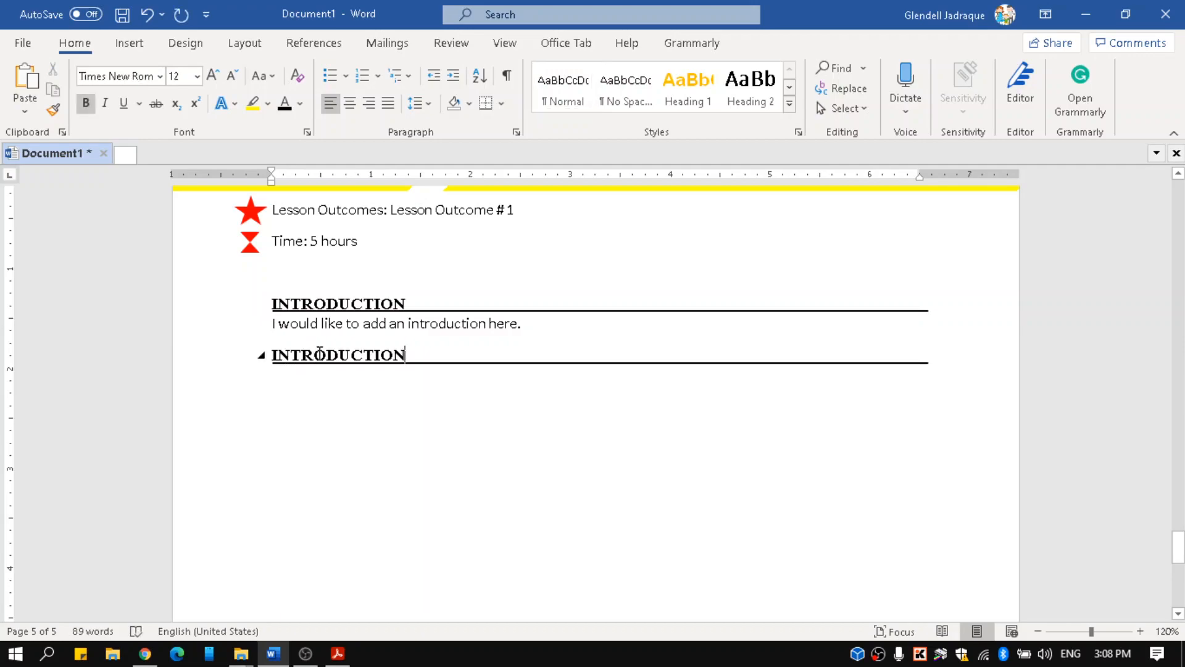
- Replace only the copied heading's text with "ACTIVITY", keeping its line, and start a new paragraph below it
triple_click(319, 353)
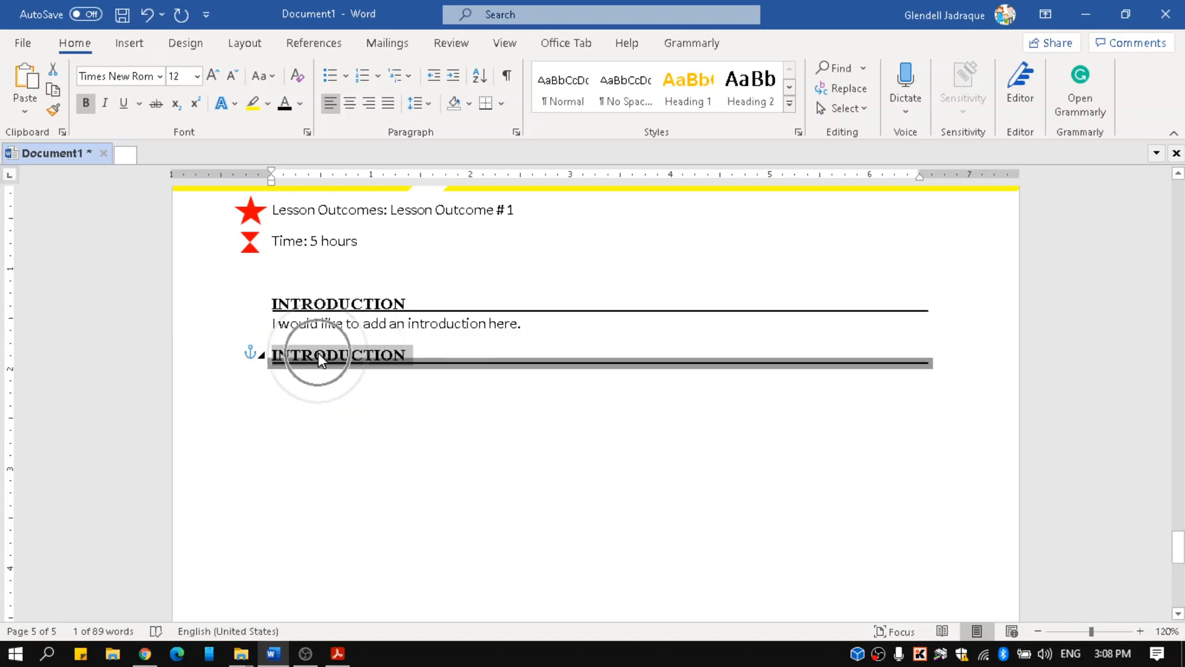
key(Left)
key(shift+Right)
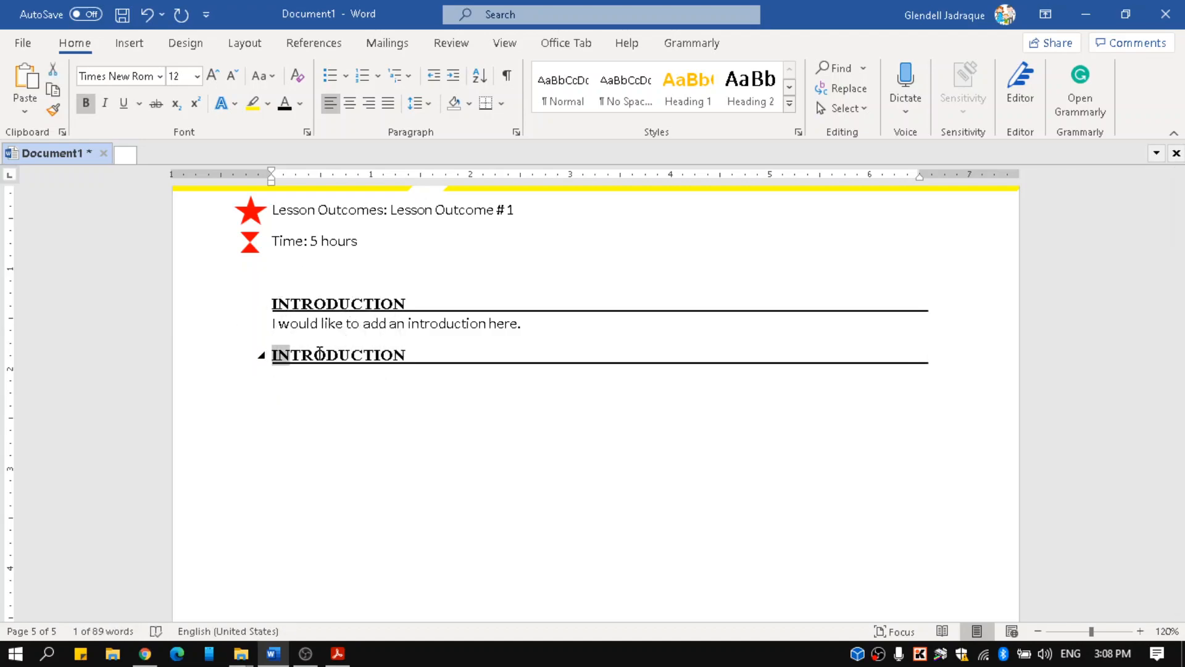
scroll(343, 377, up, 2)
scroll(344, 377, up, 1)
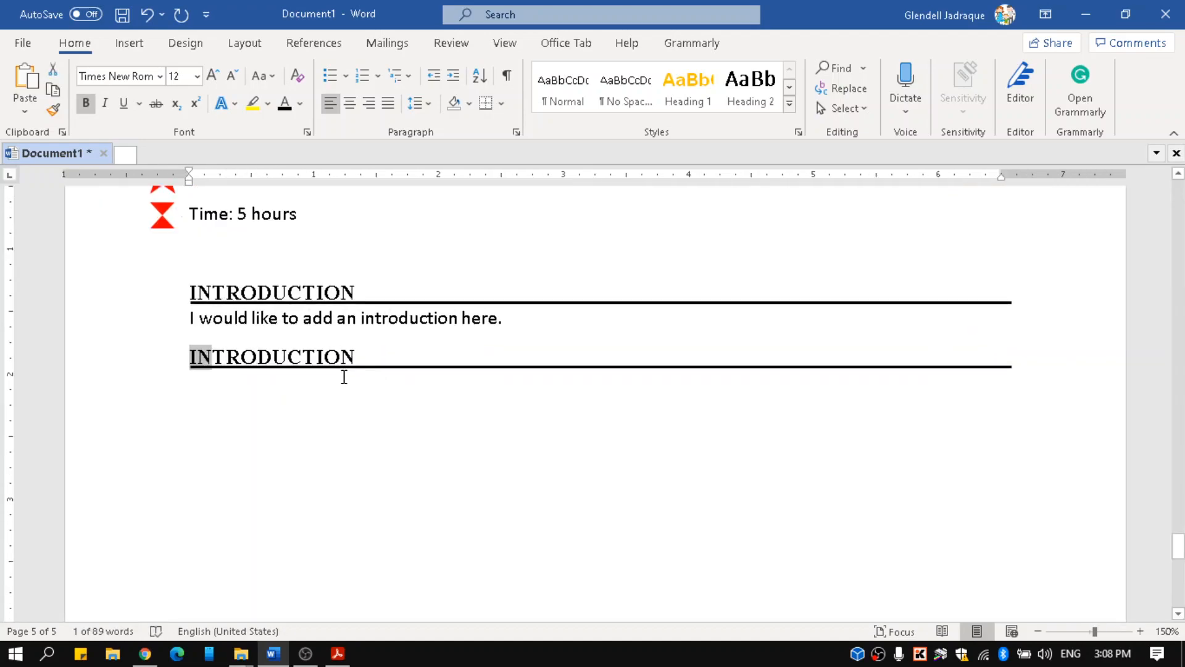
key(shift+Down)
key(shift+Down)
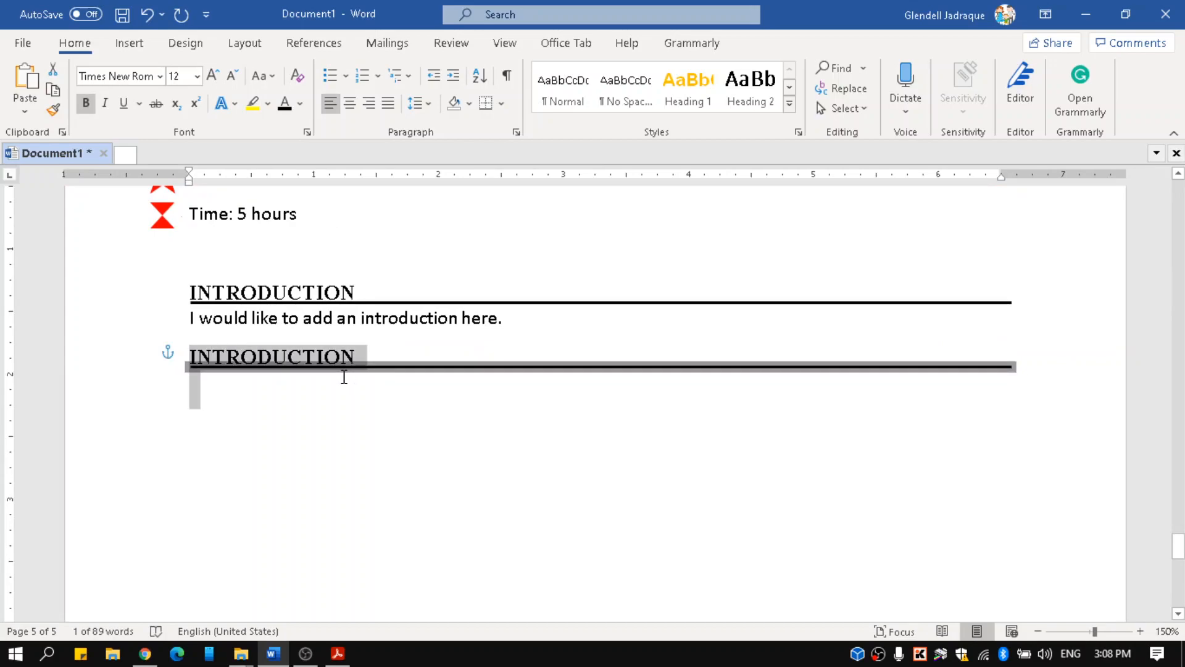
key(shift+Left)
key(shift+Left)
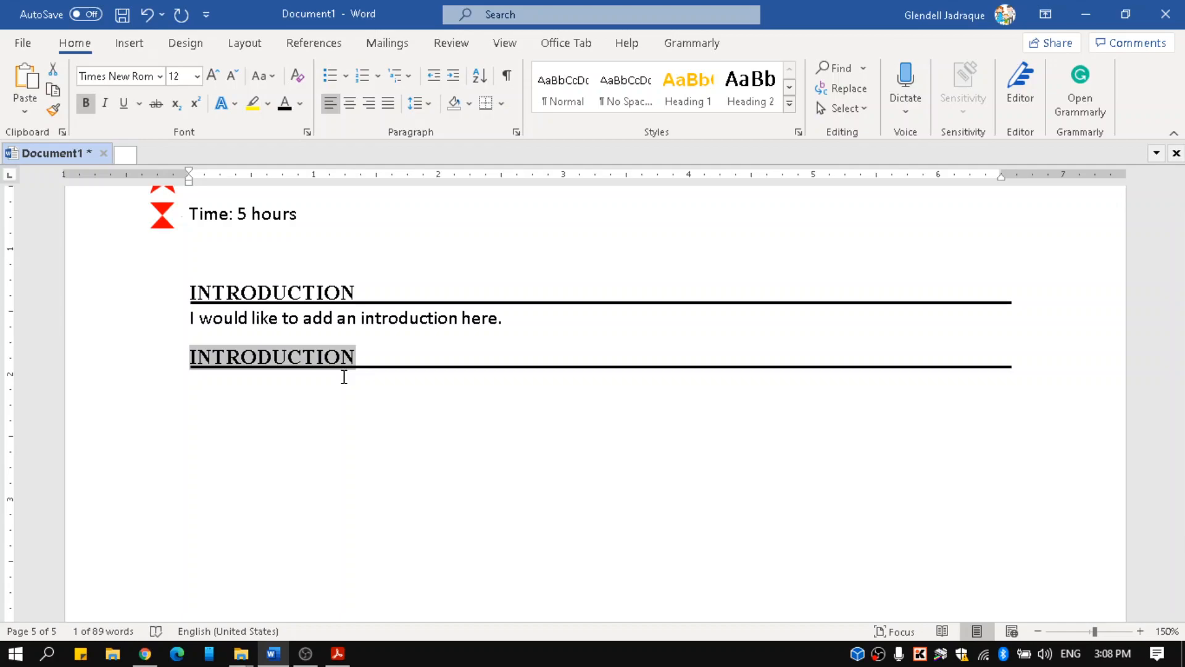
text(AC)
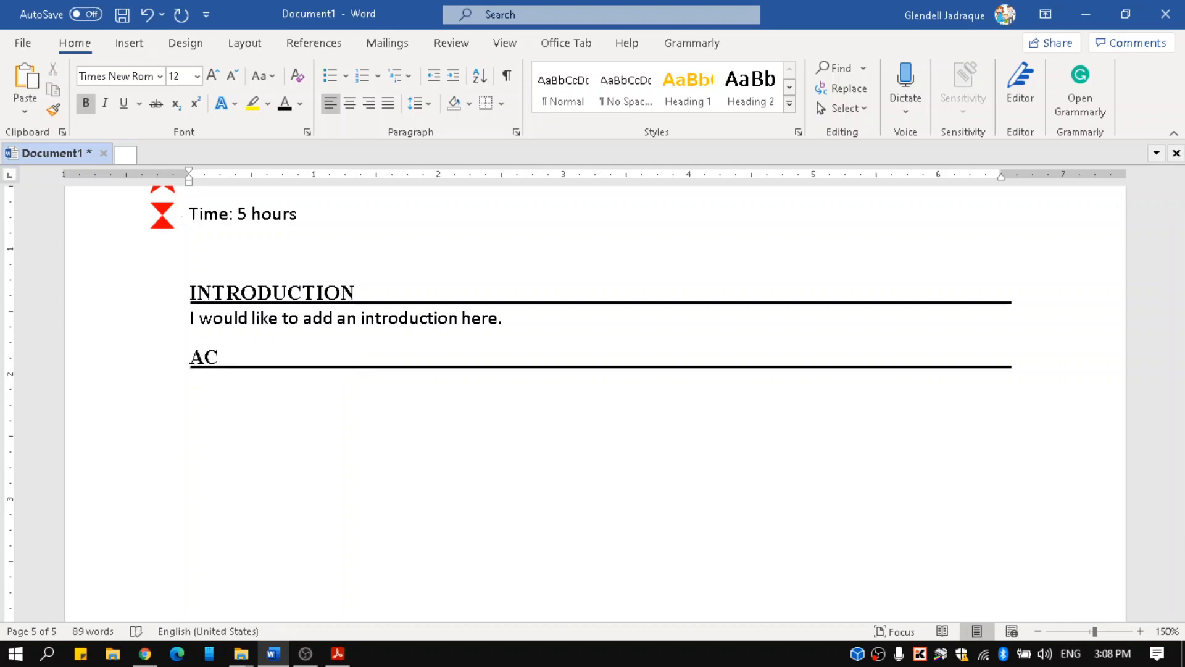
text(TIVITY)
key(Return)
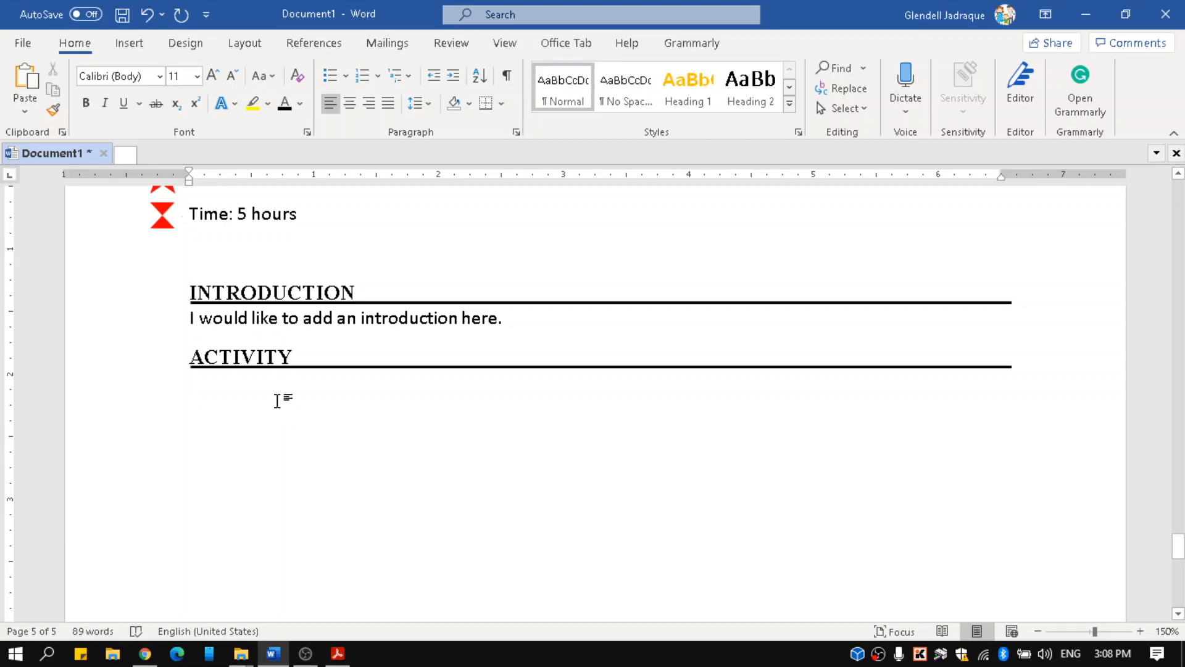
- Enter the body text "Answer the following:" below the ACTIVITY heading and start a new paragraph after it
text(Answer)
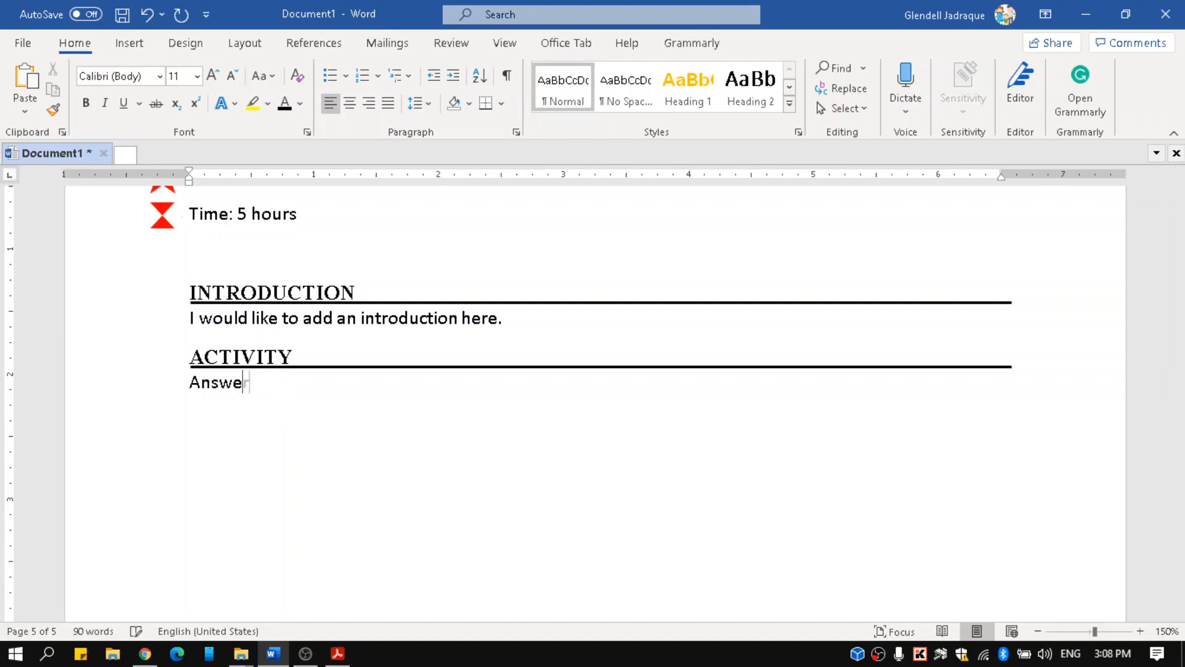
text( the following:)
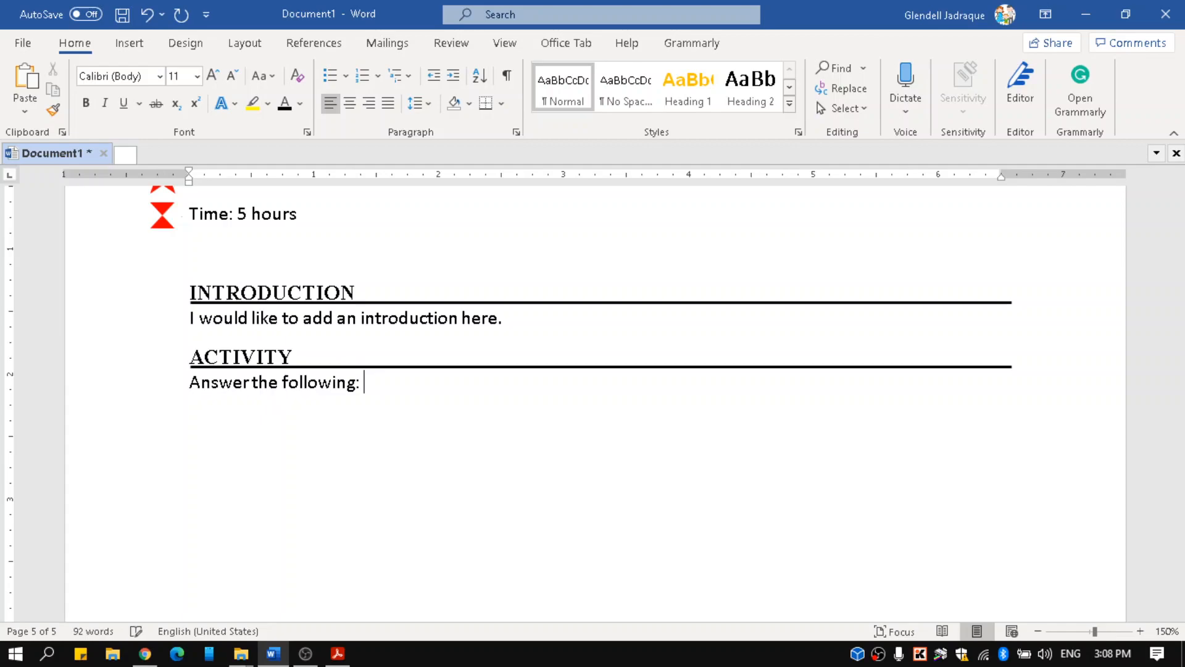
key(Return)
scroll(279, 401, down, 3)
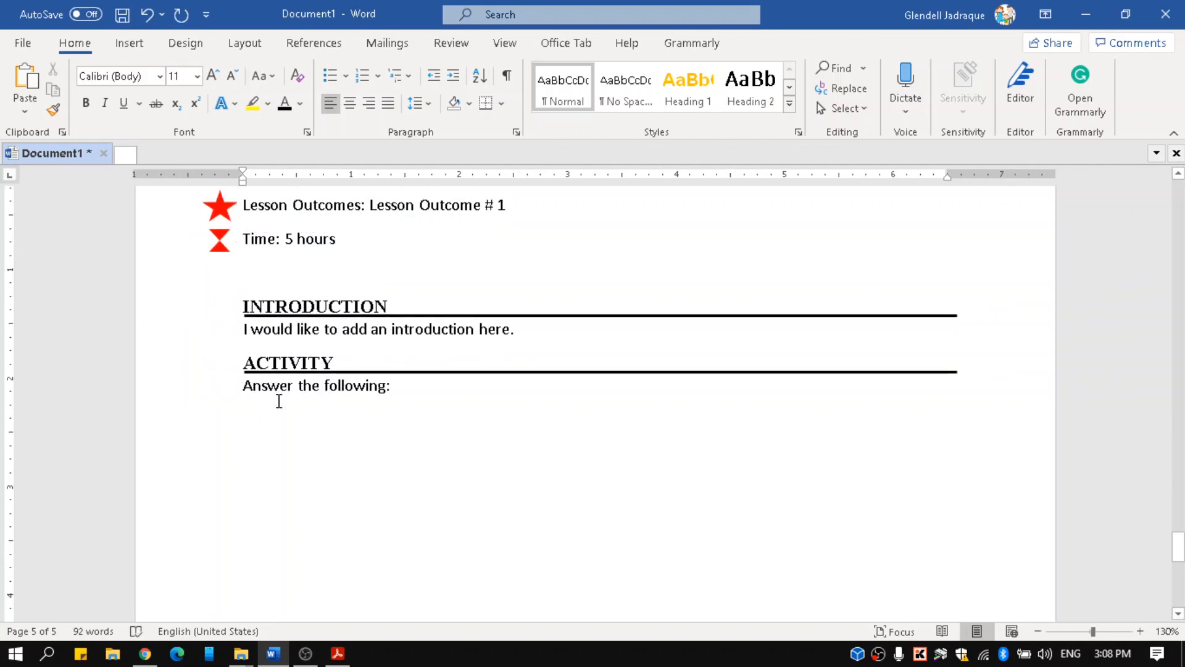
click(322, 392)
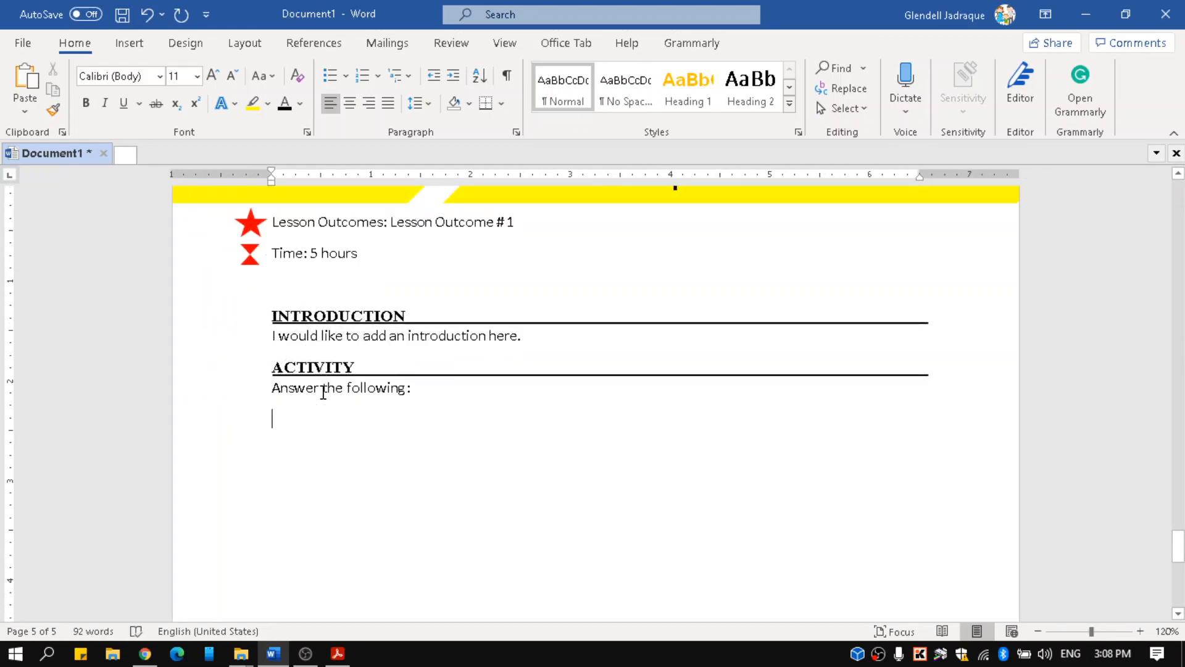
- Update the entire table of contents so it includes the new Lesson 1 section headings
scroll(323, 392, up, 2)
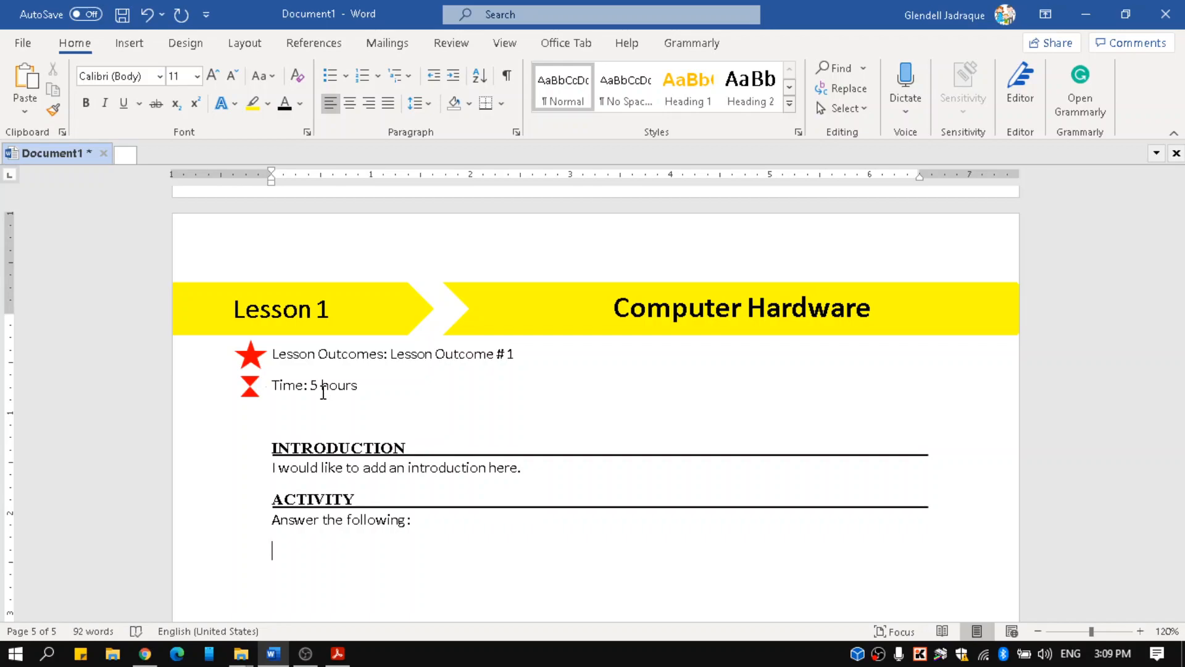
scroll(323, 392, up, 20)
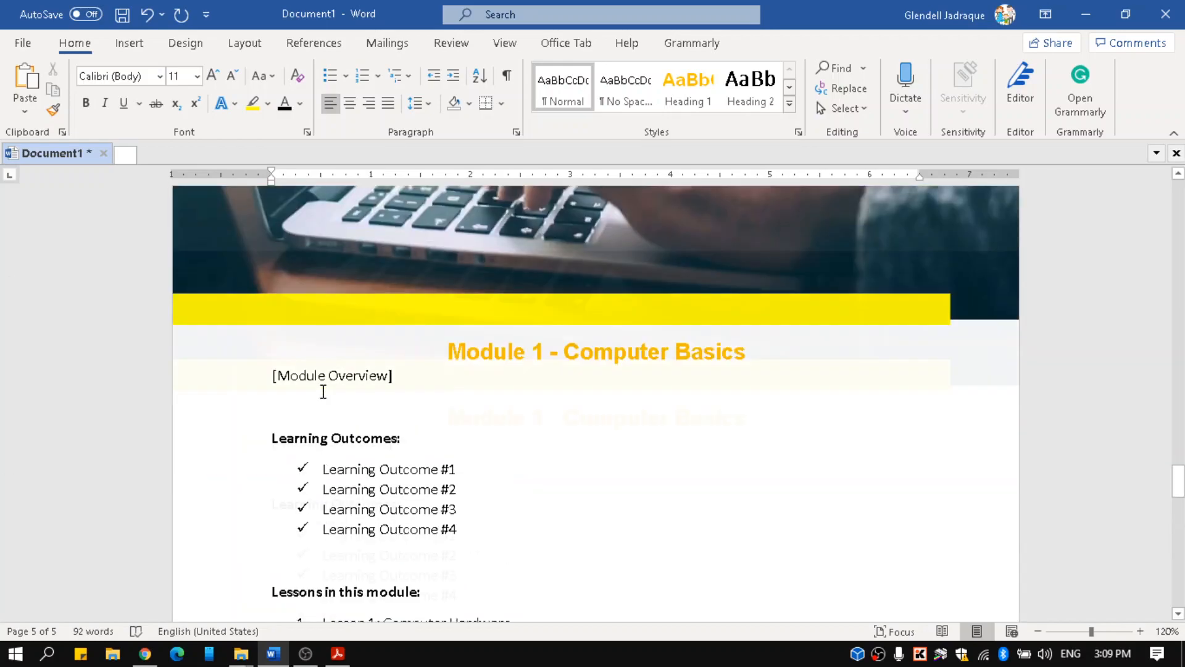
scroll(322, 392, up, 8)
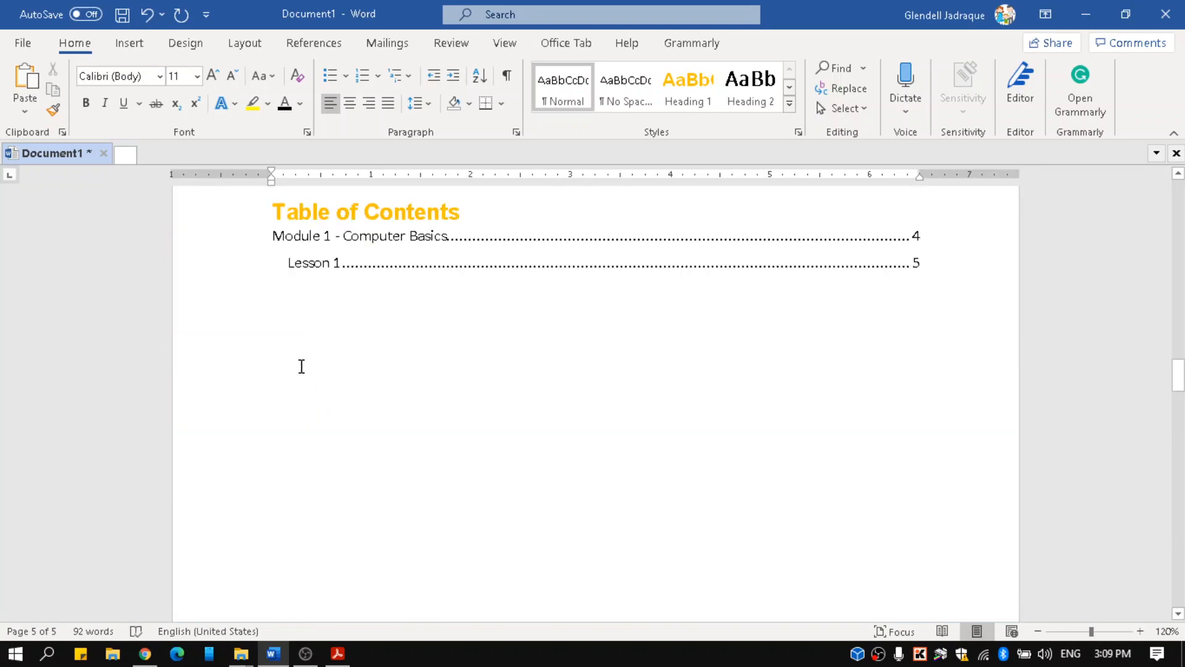
click(338, 360)
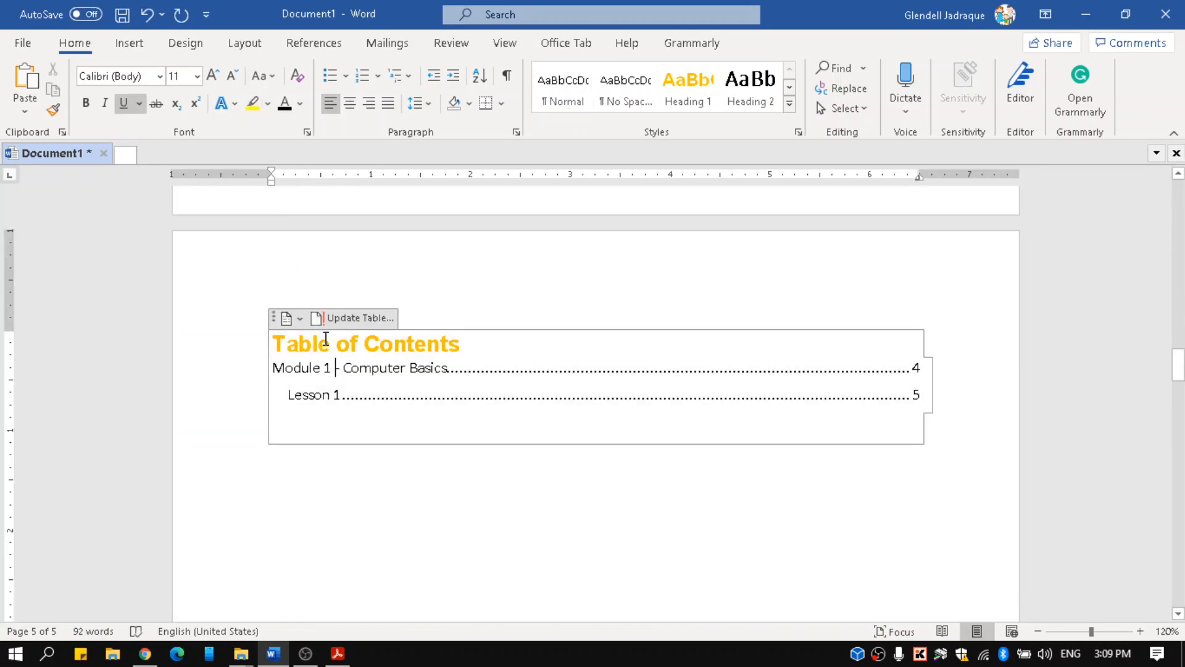
ctrl+scroll(323, 336, up, 3)
click(271, 310)
click(498, 326)
click(594, 353)
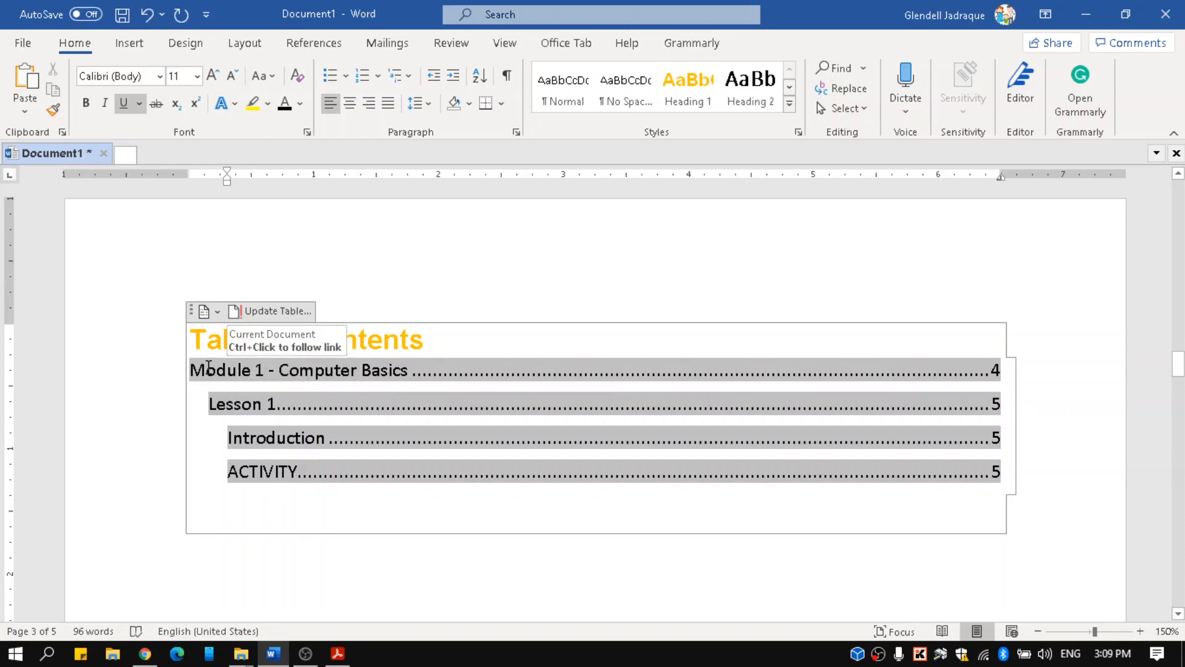
- Retype the Introduction heading in Lesson 1 in real capitals as "INTRODUCTION", keeping its line
scroll(253, 435, down, 6)
scroll(264, 450, down, 20)
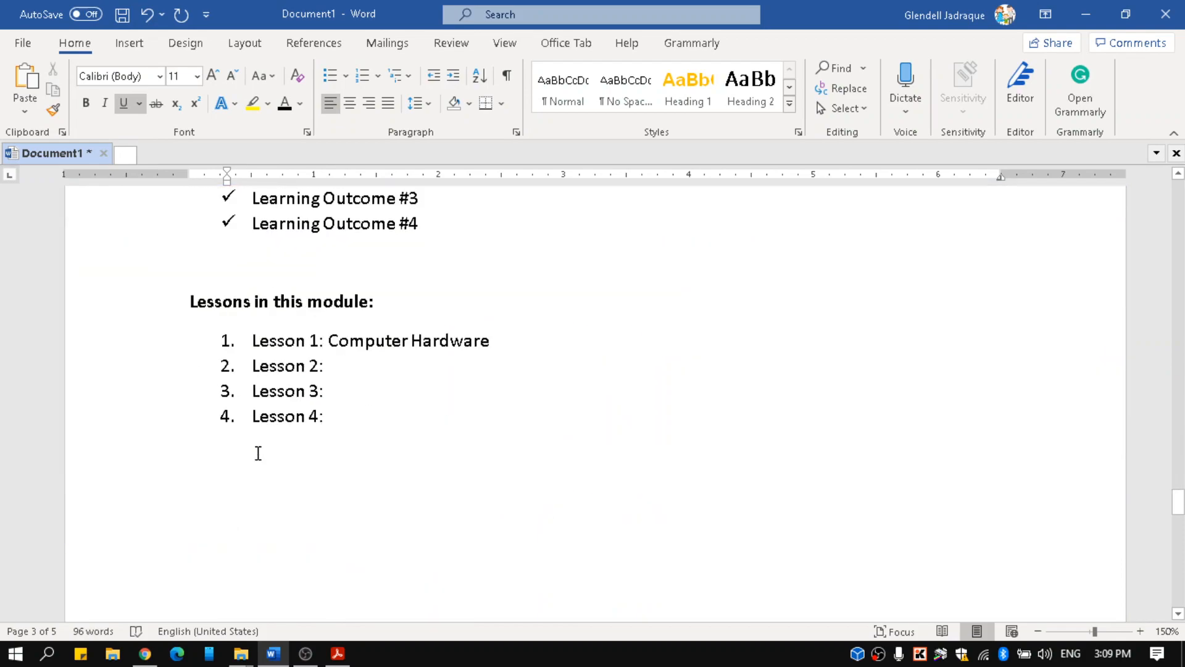
click(363, 362)
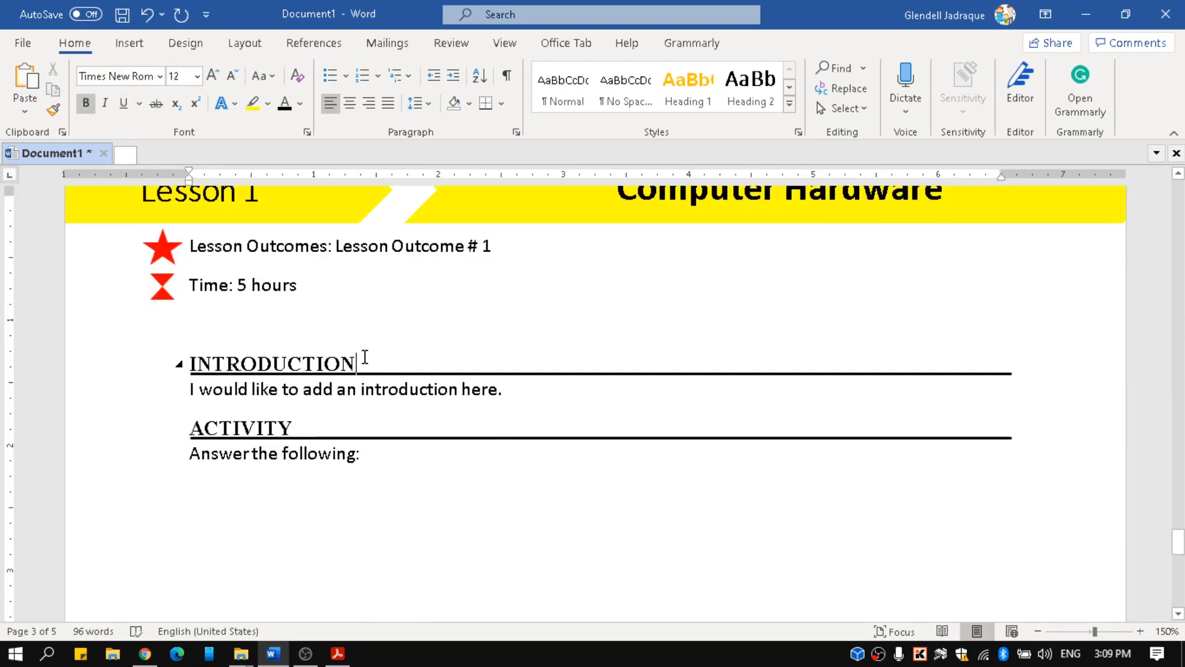
drag(363, 362, 198, 370)
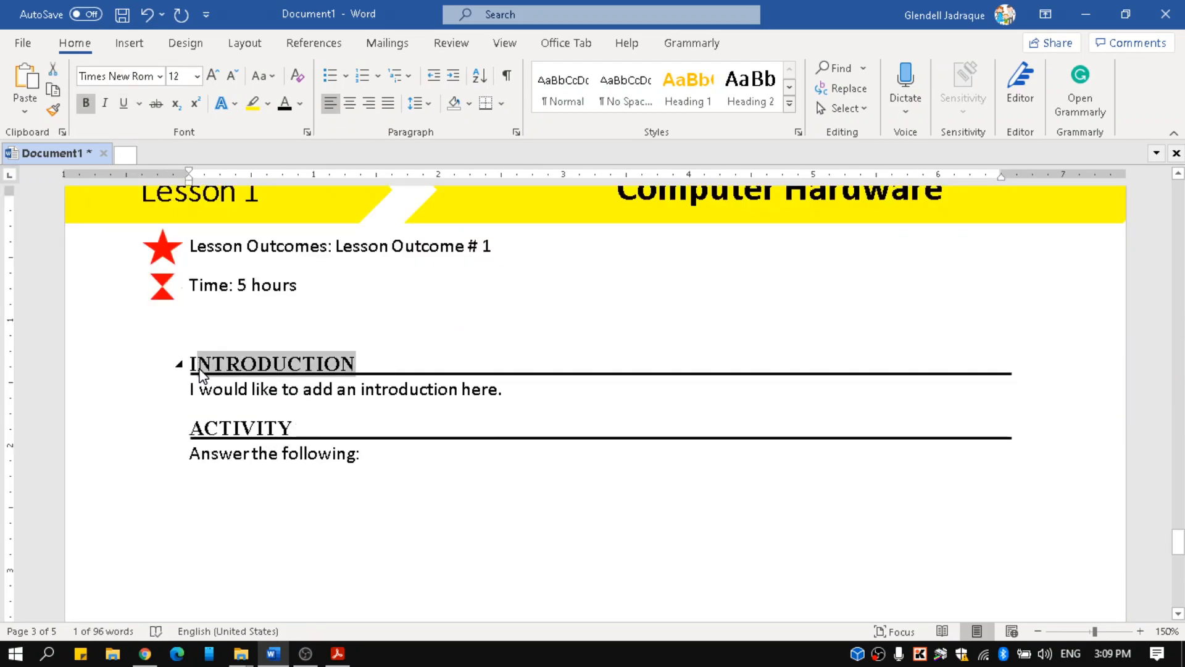
key(BackSpace)
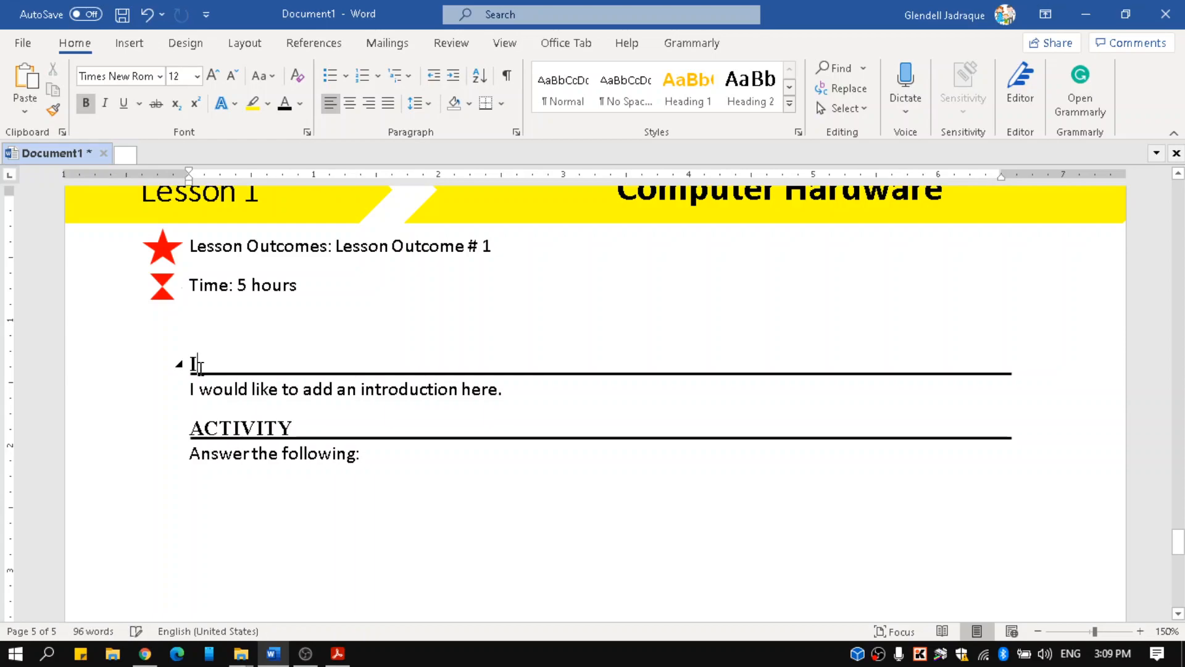
text(INTRODUCTION)
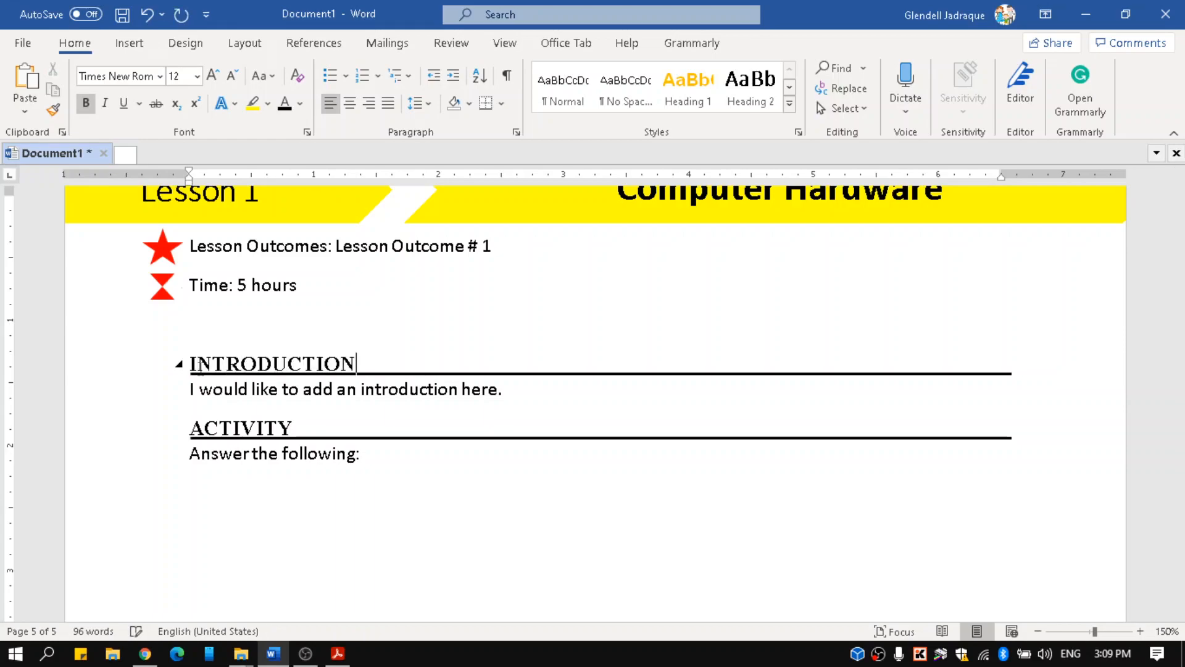
- Refresh the entire table of contents again to pick up the capitalised INTRODUCTION heading
scroll(123, 343, up, 10)
scroll(126, 344, up, 10)
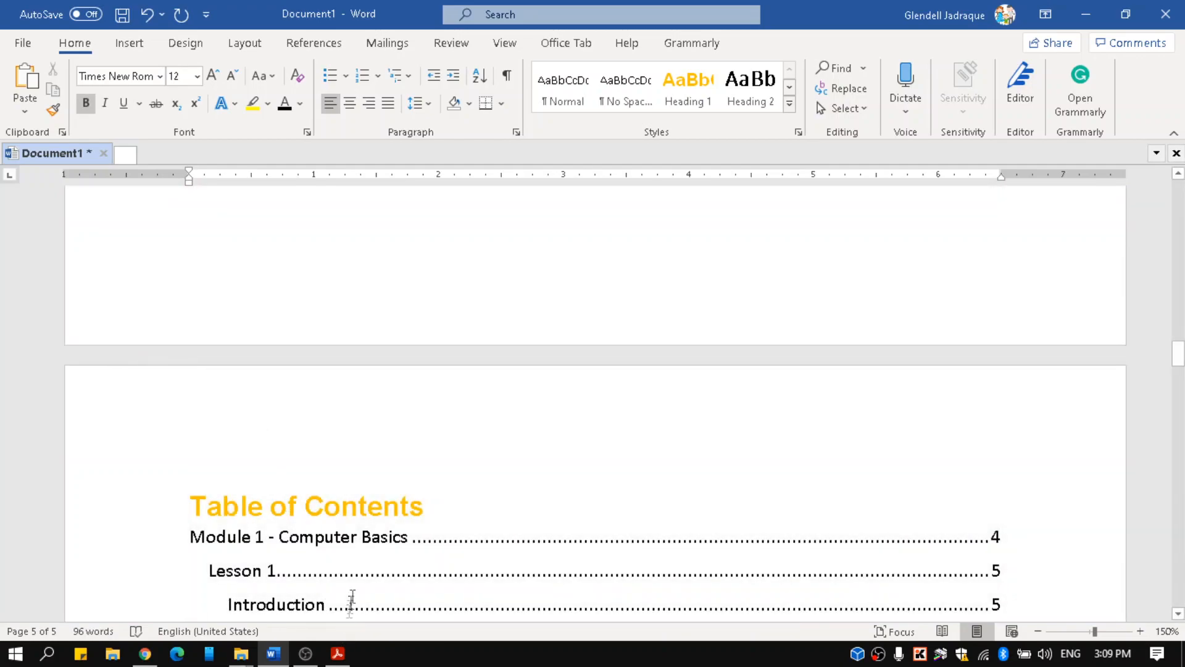
click(352, 598)
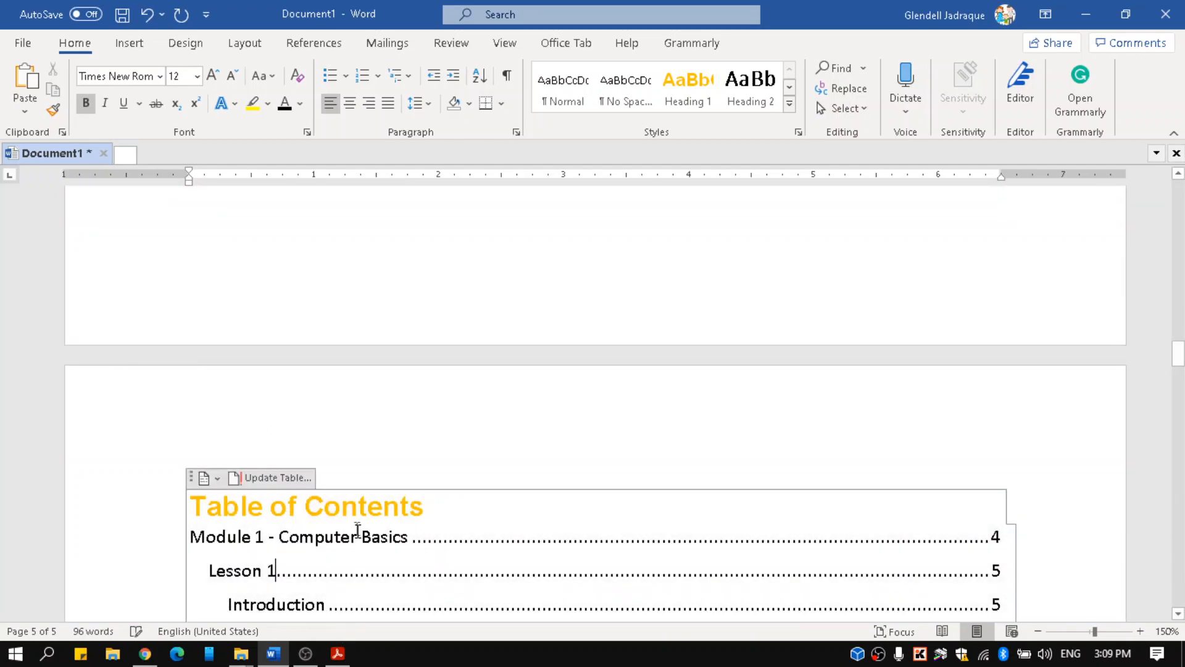
click(278, 477)
click(504, 327)
click(590, 351)
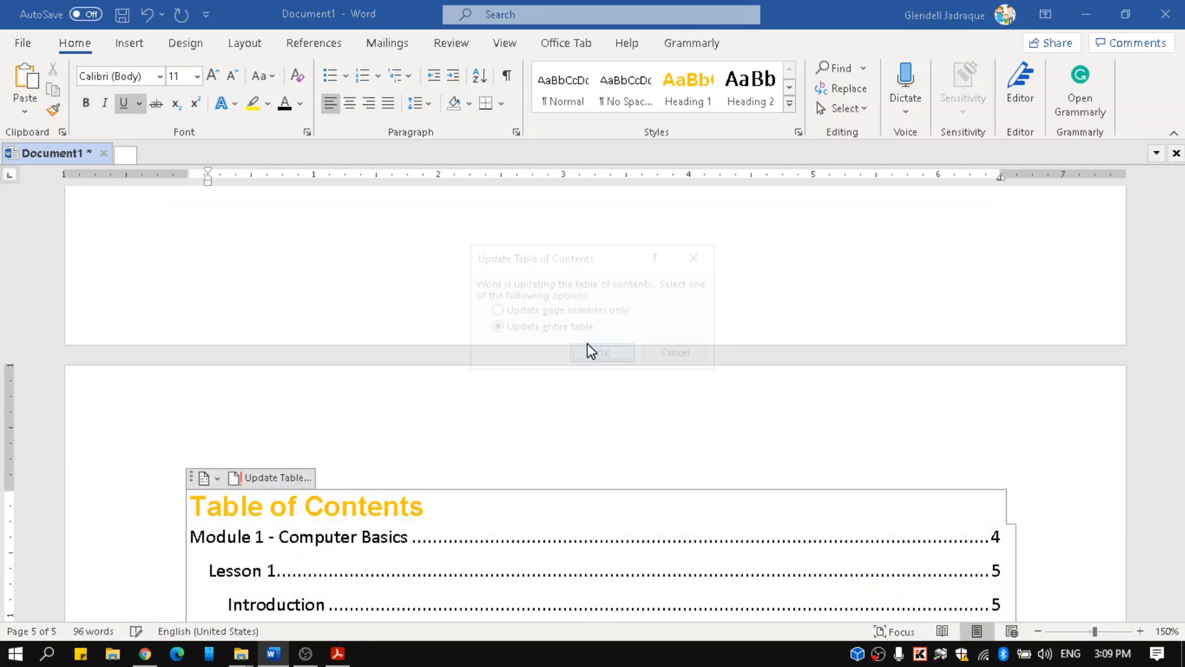
scroll(490, 553, down, 3)
click(446, 513)
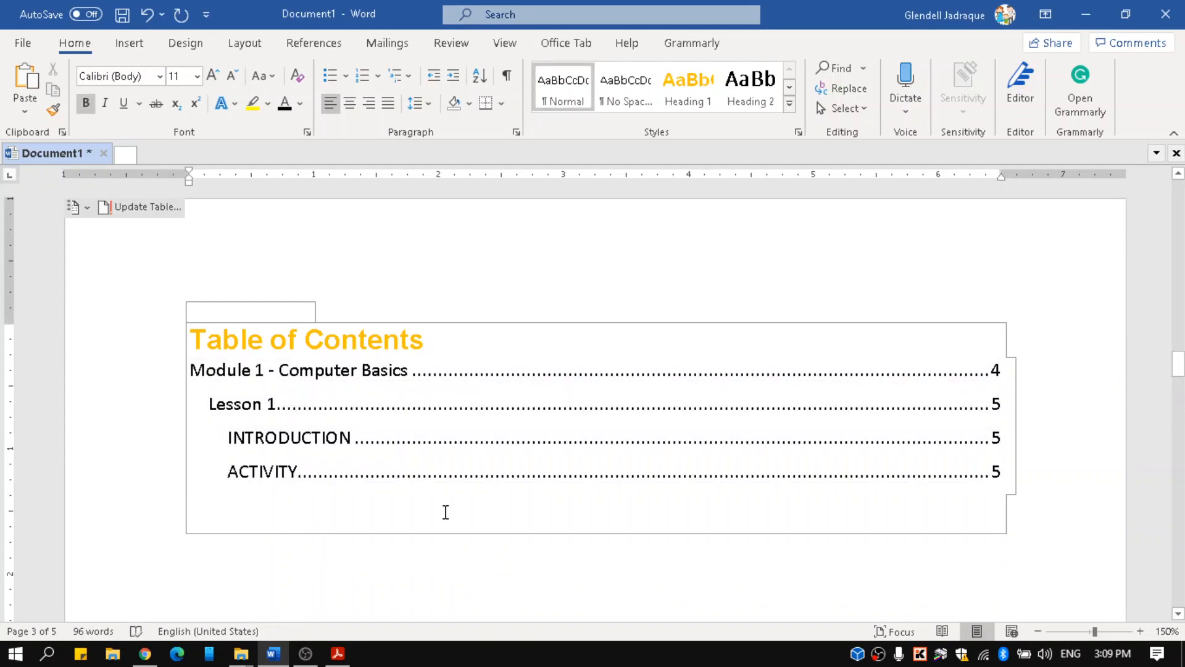
- Add Page X of Y numbering at the bottom of the pages in the Bold Numbers 3 style and return to the body text
scroll(445, 512, down, 10)
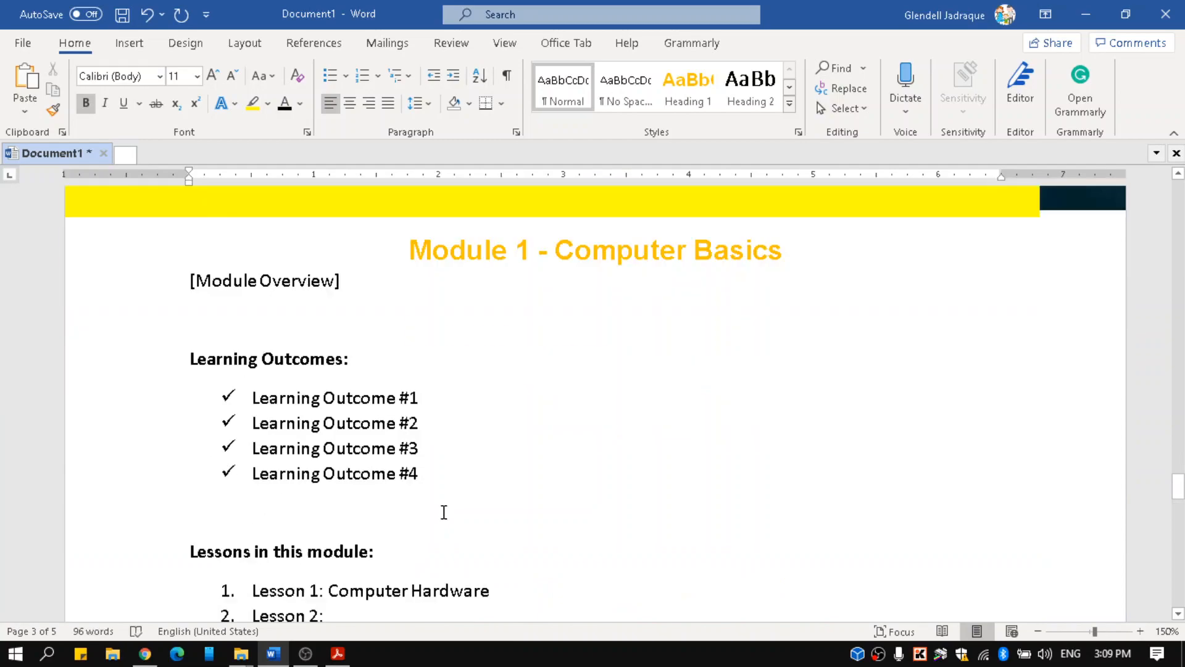
ctrl+scroll(443, 512, down, 1)
ctrl+scroll(444, 512, down, 2)
scroll(444, 512, down, 3)
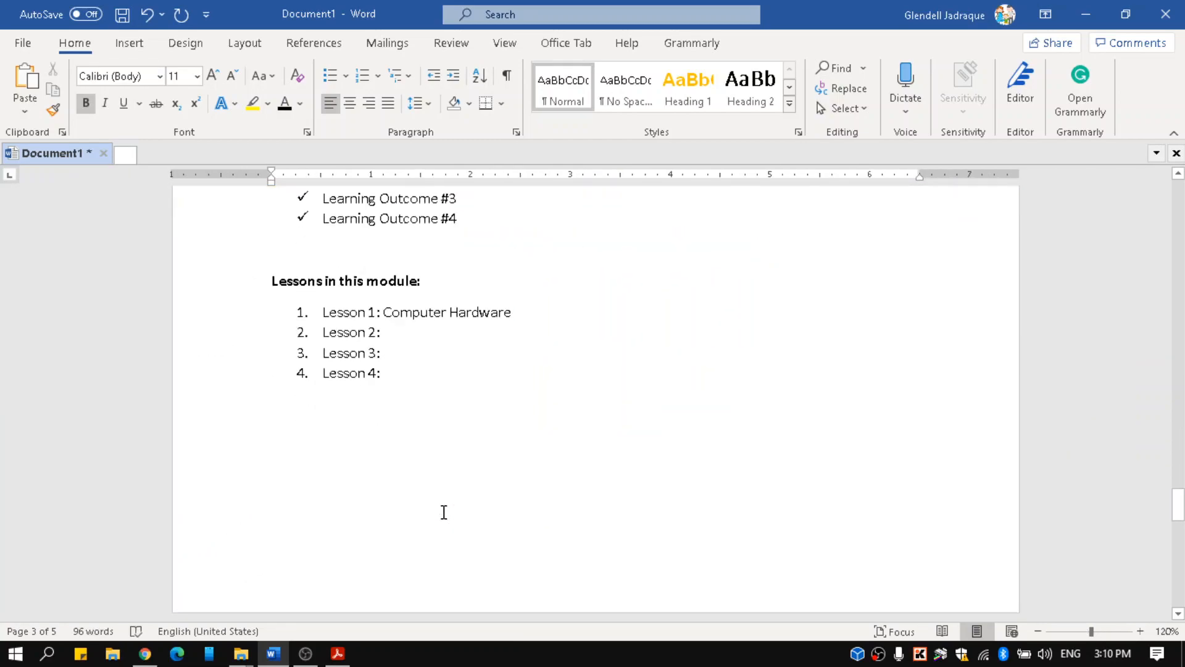
scroll(444, 513, up, 3)
scroll(413, 579, down, 3)
scroll(416, 576, down, 5)
scroll(415, 574, down, 2)
click(398, 435)
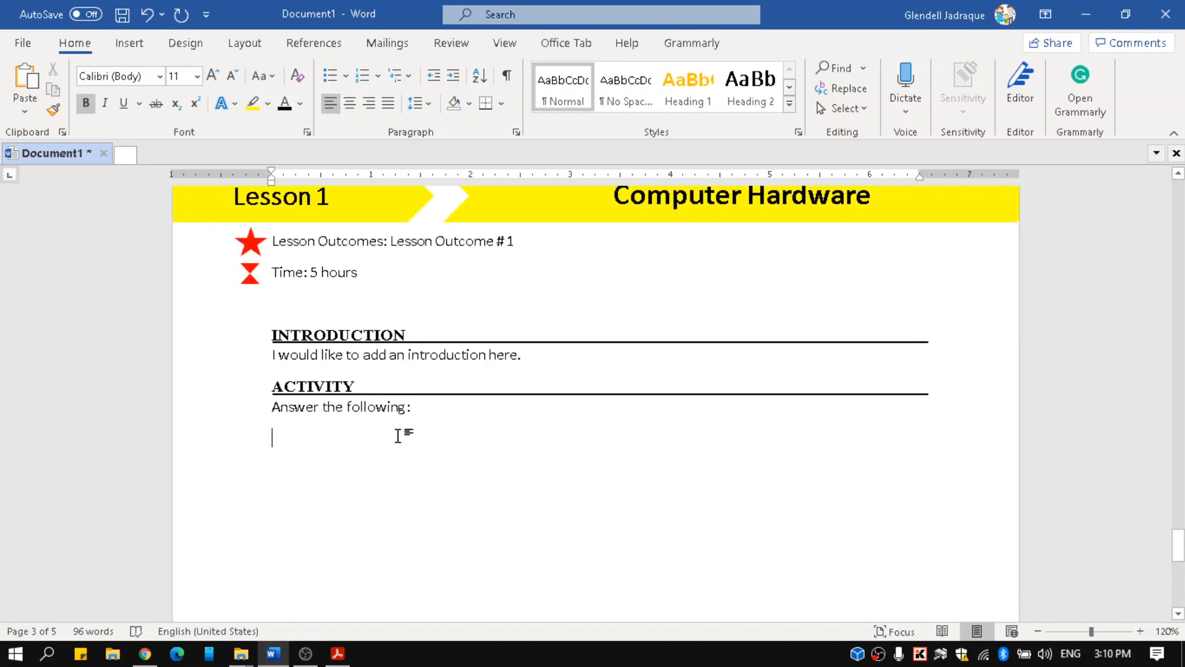
click(137, 43)
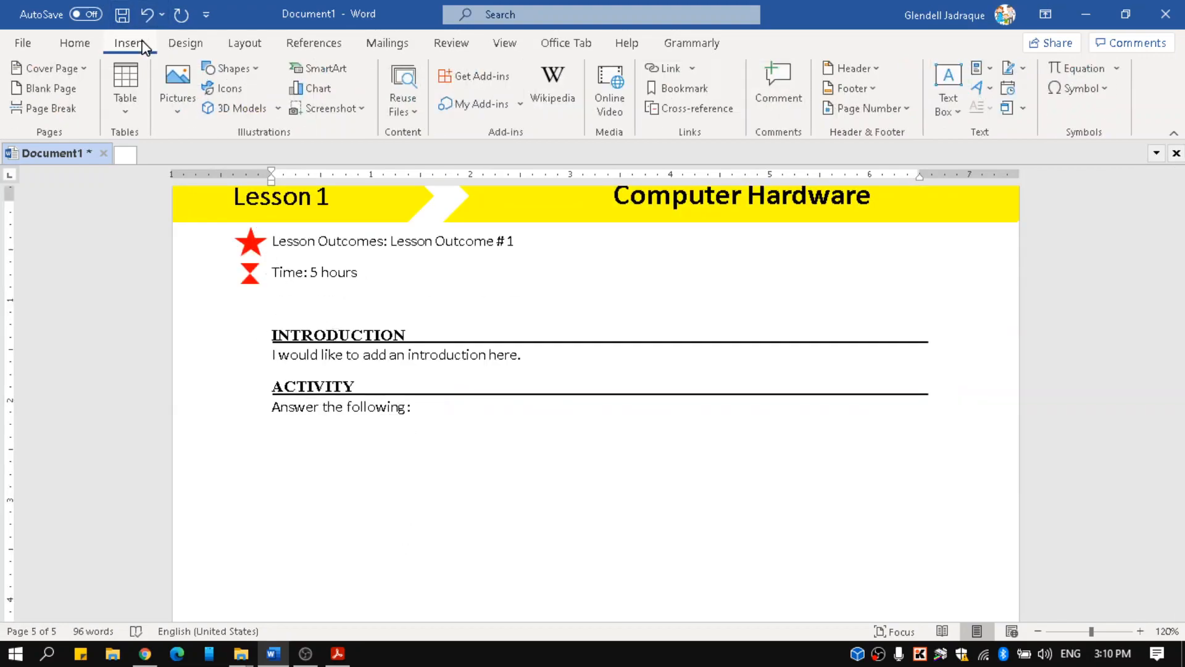
click(906, 111)
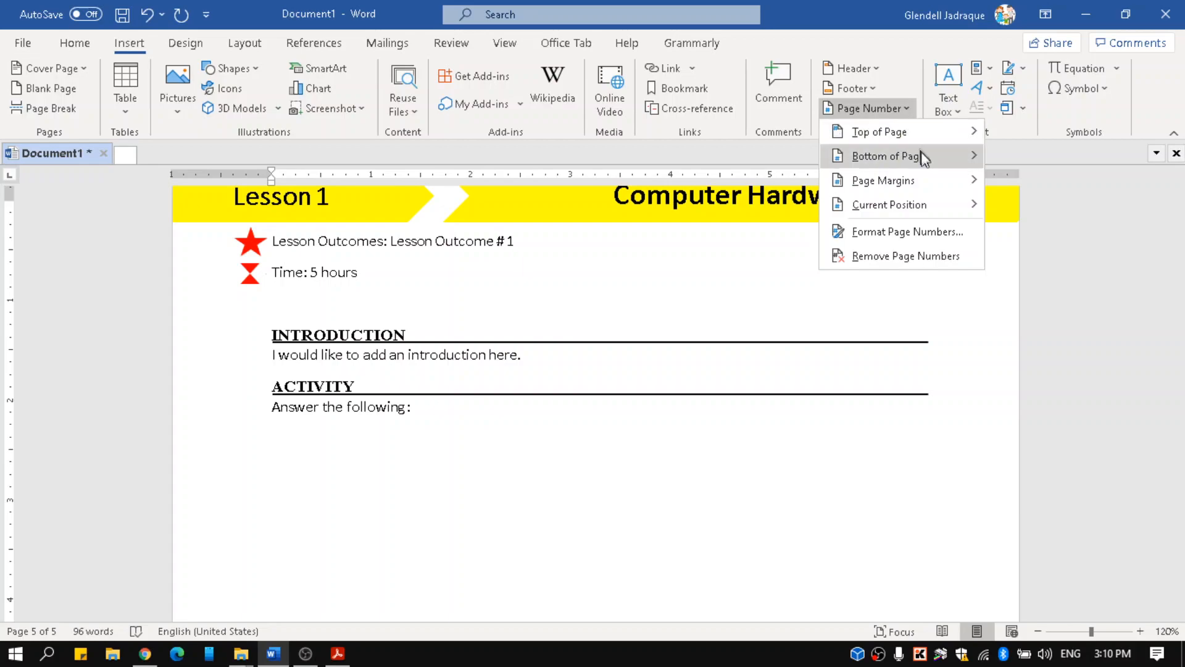
mouse_move(924, 158)
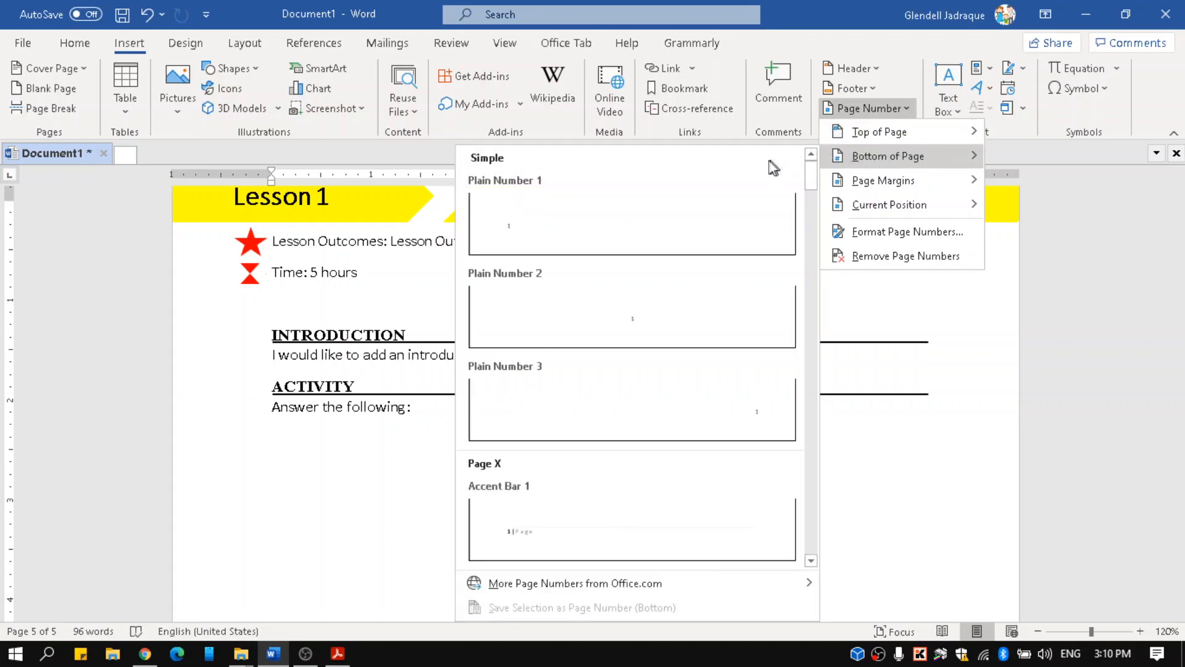
scroll(688, 410, down, 6)
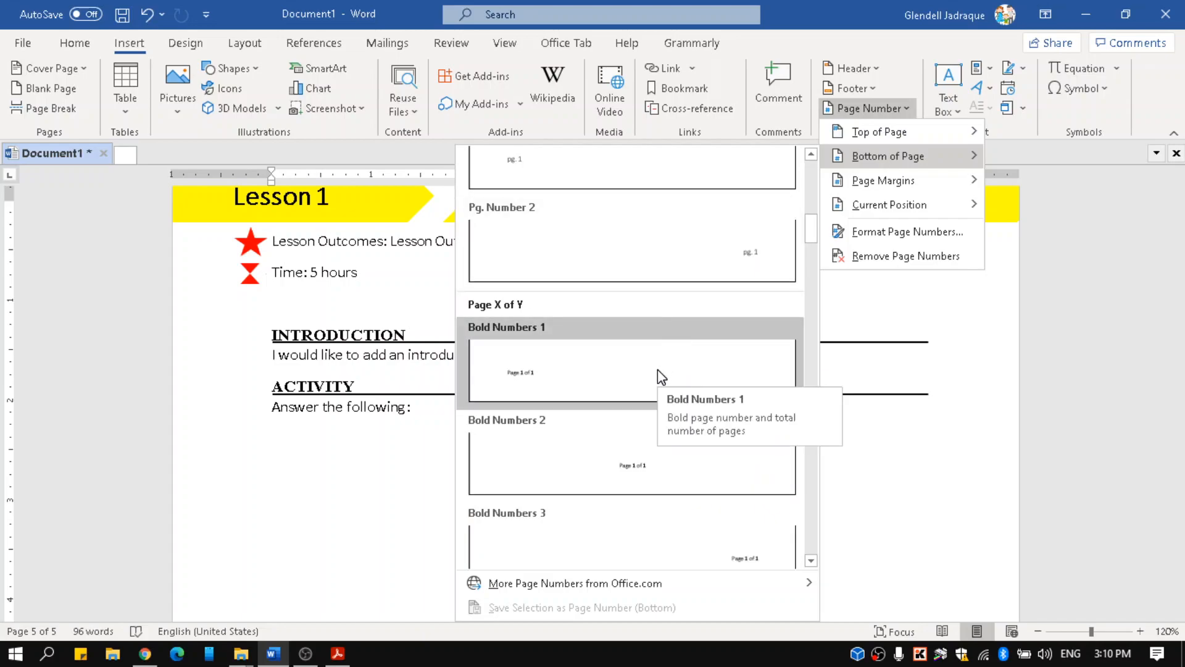
click(667, 538)
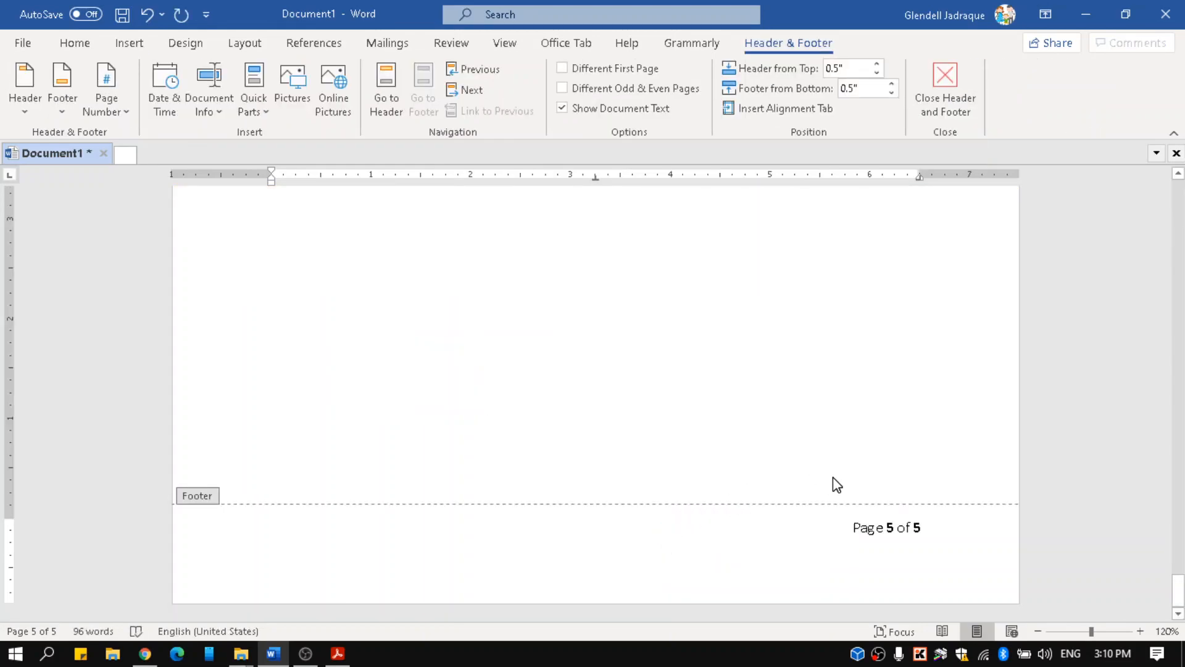
scroll(706, 479, up, 6)
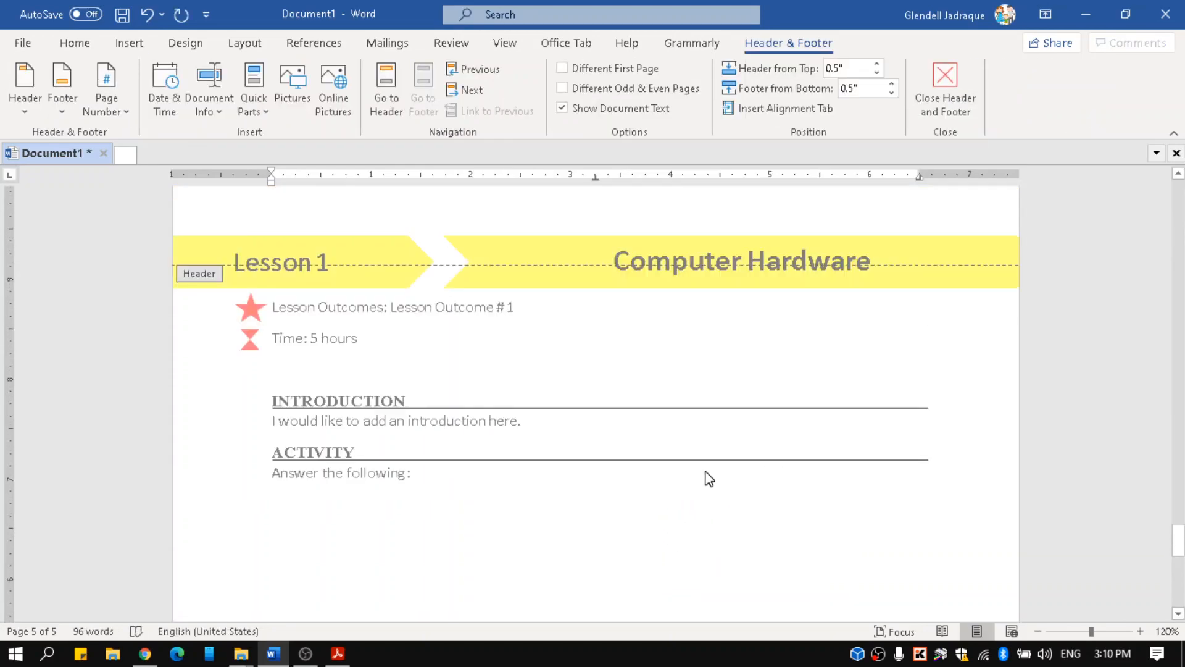
double_click(643, 361)
- Check the page numbers in the footers throughout the document, from the table of contents page to the Lesson 1 page
scroll(643, 367, down, 8)
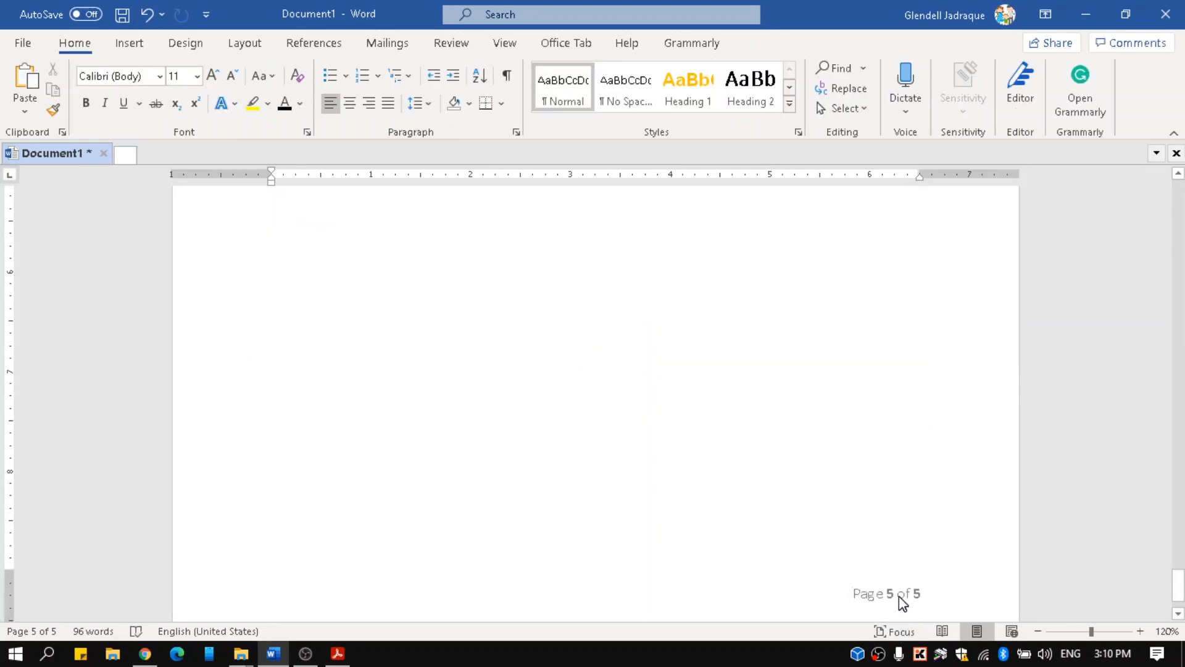
scroll(728, 517, up, 15)
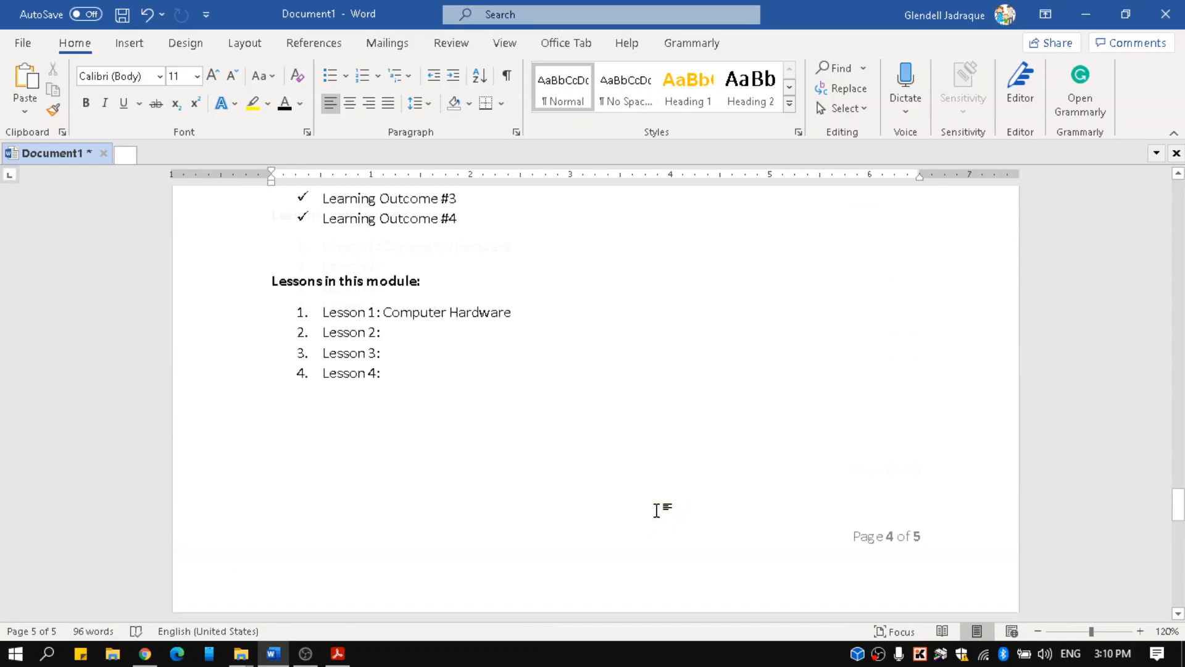
ctrl+scroll(658, 510, up, 1)
scroll(657, 509, up, 15)
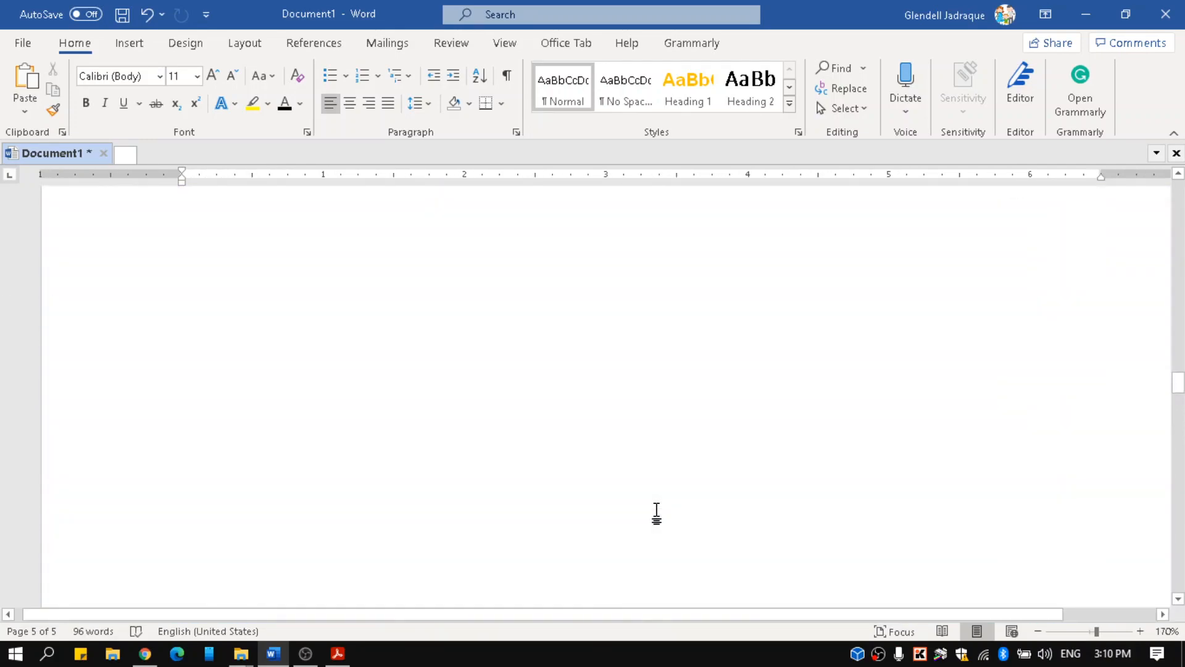
scroll(1077, 357, down, 20)
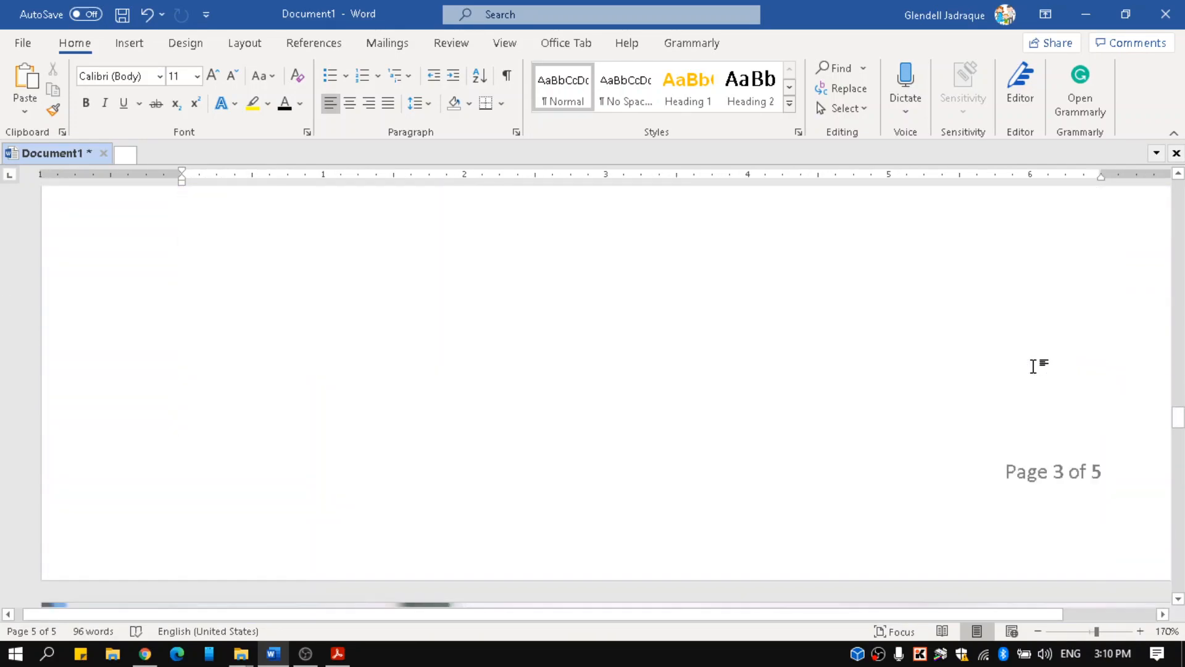
scroll(998, 370, down, 2)
scroll(992, 373, down, 3)
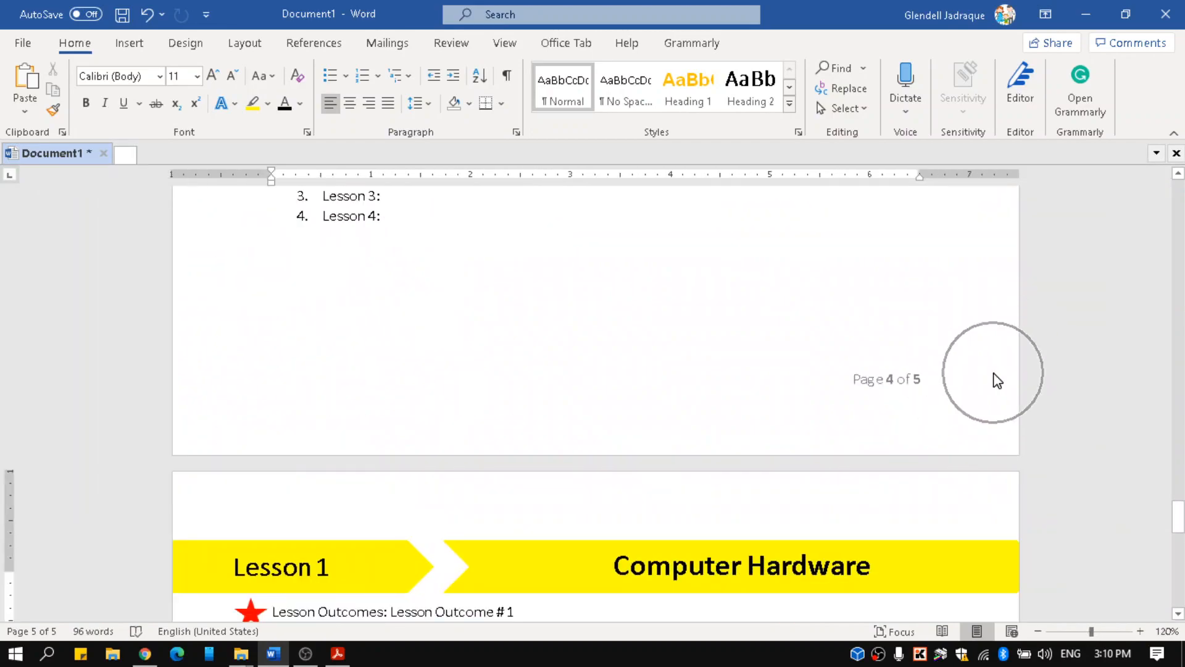
scroll(993, 373, down, 5)
scroll(987, 374, down, 5)
scroll(982, 374, down, 5)
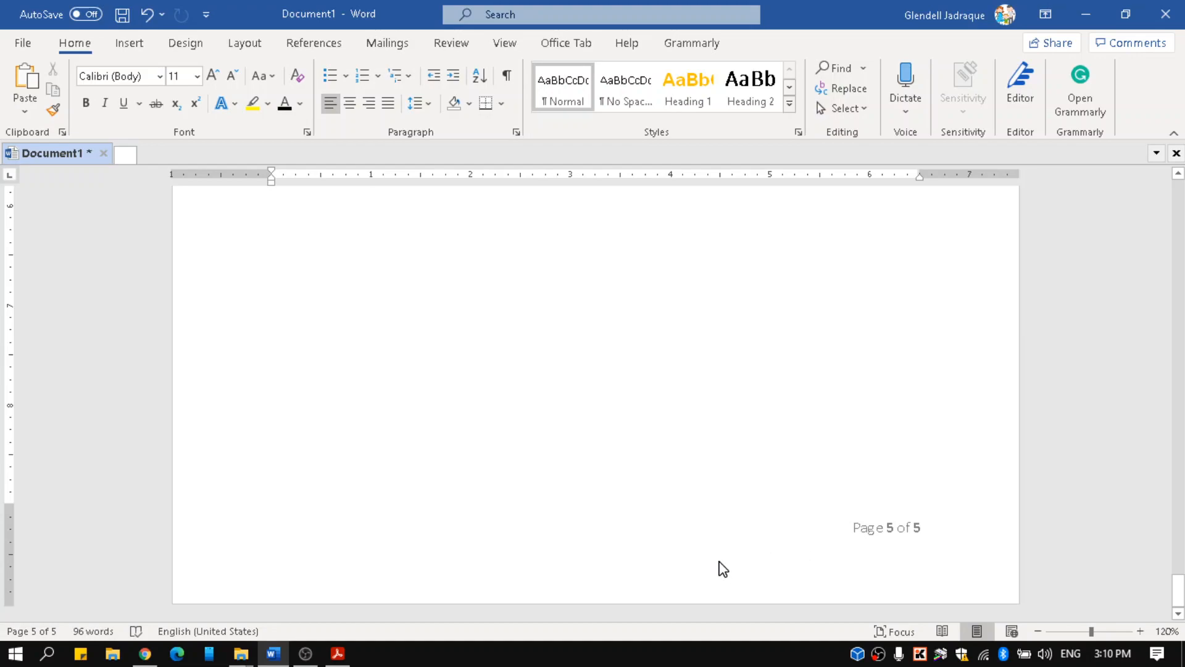
scroll(724, 569, up, 2)
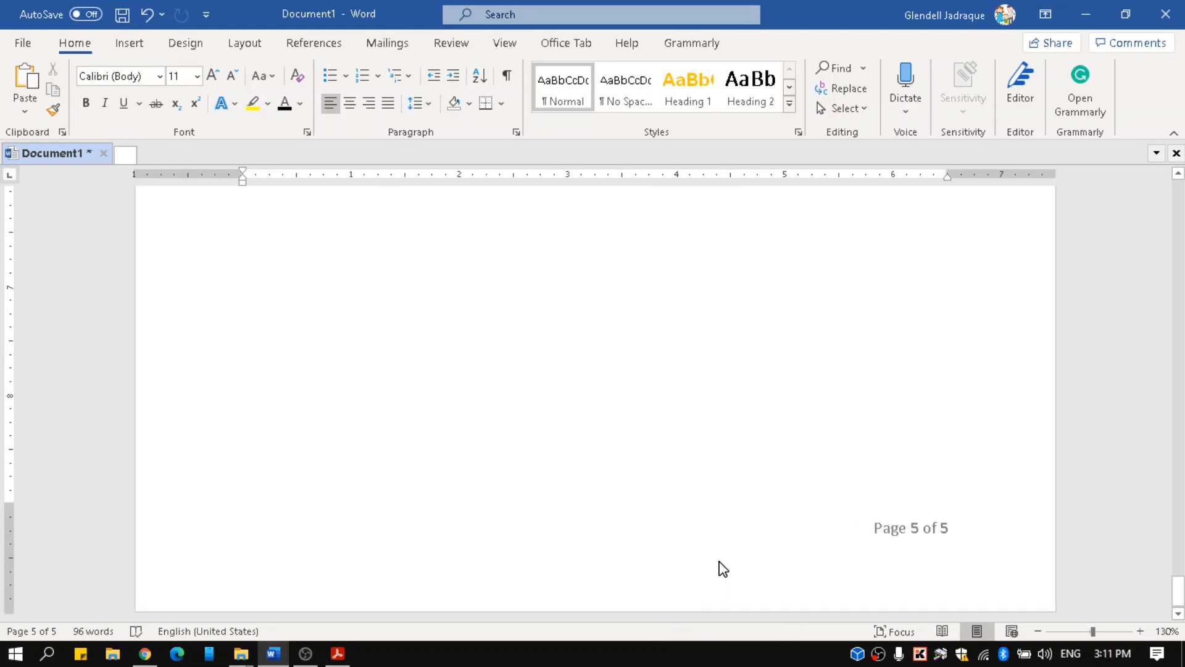
scroll(723, 568, up, 1)
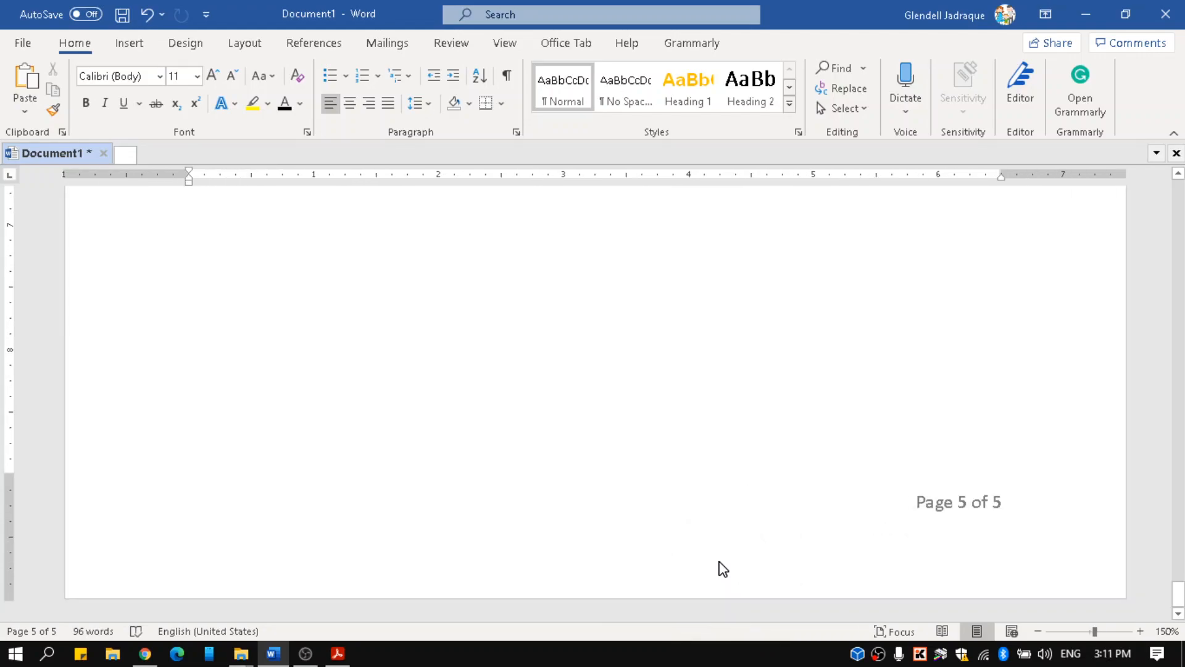
- Draw a rectangle in the footer of page 5, about 0.4" high and 8.49" wide, spanning the page's lower edge
double_click(724, 569)
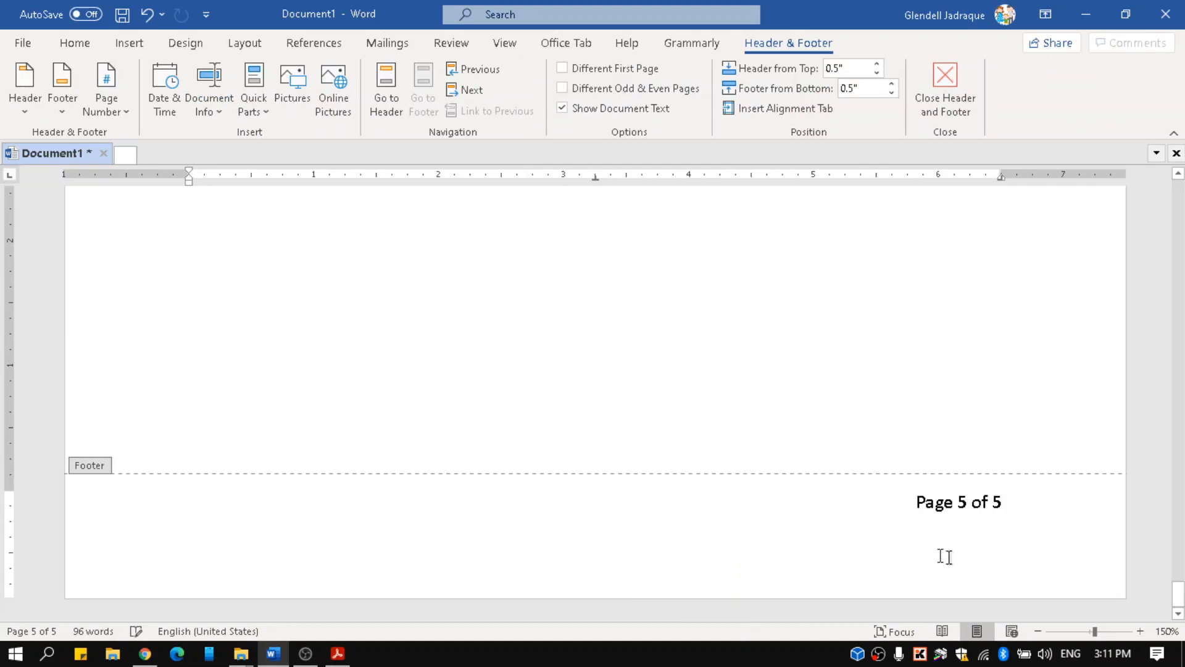
click(128, 45)
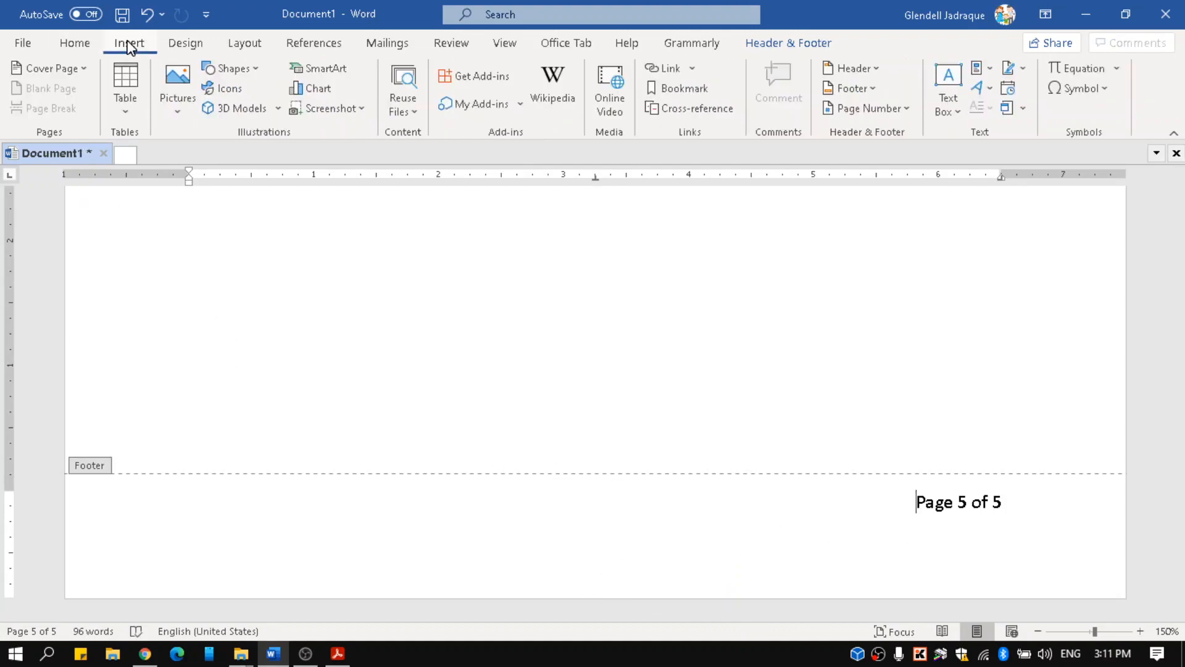
click(247, 71)
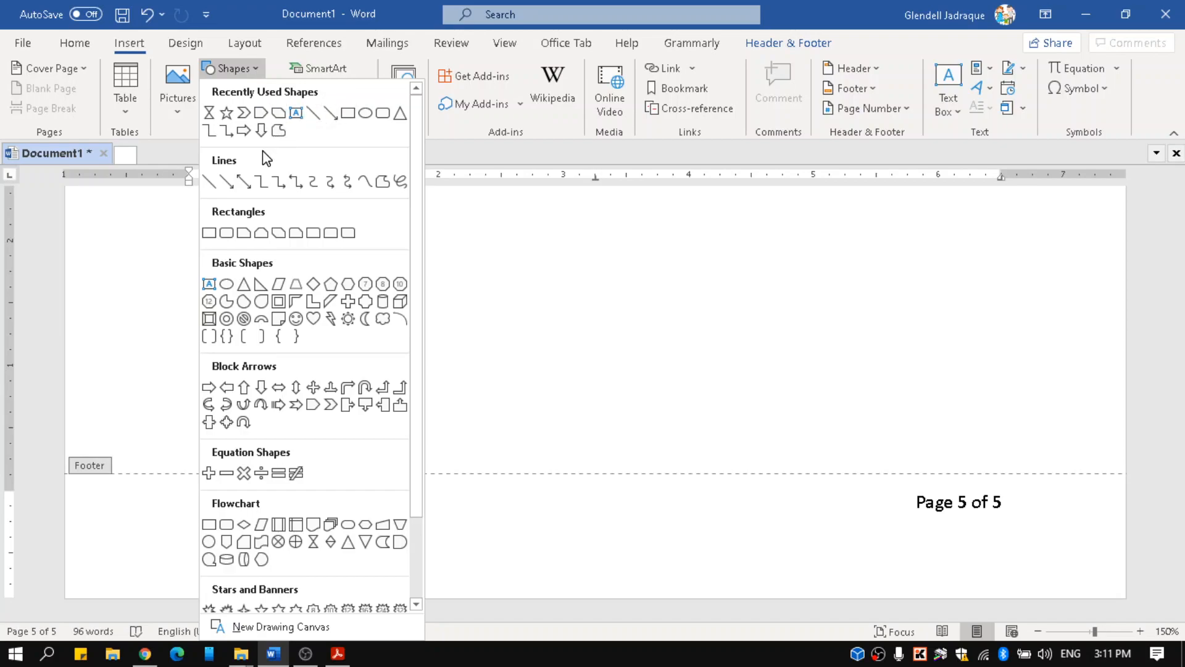
click(210, 232)
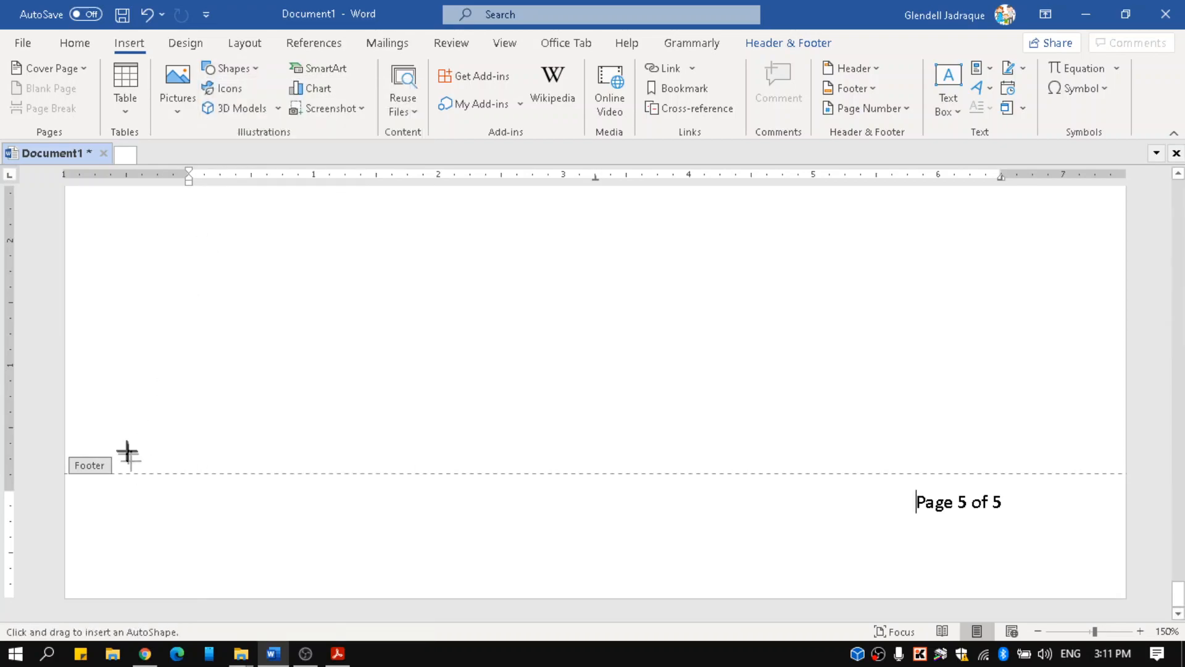
mouse_move(63, 550)
mouse_down()
mouse_move(1013, 568)
mouse_move(1125, 599)
mouse_up()
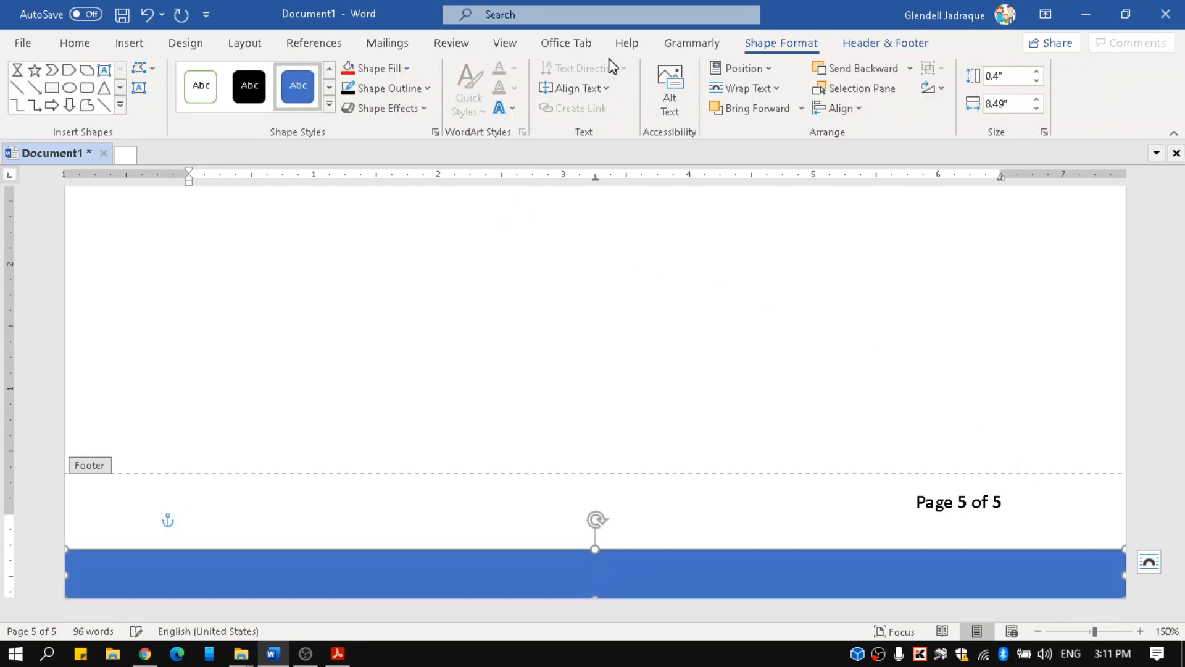
- Remove the footer rectangle's outline, fill it with standard yellow and return to the body text
click(431, 94)
click(401, 271)
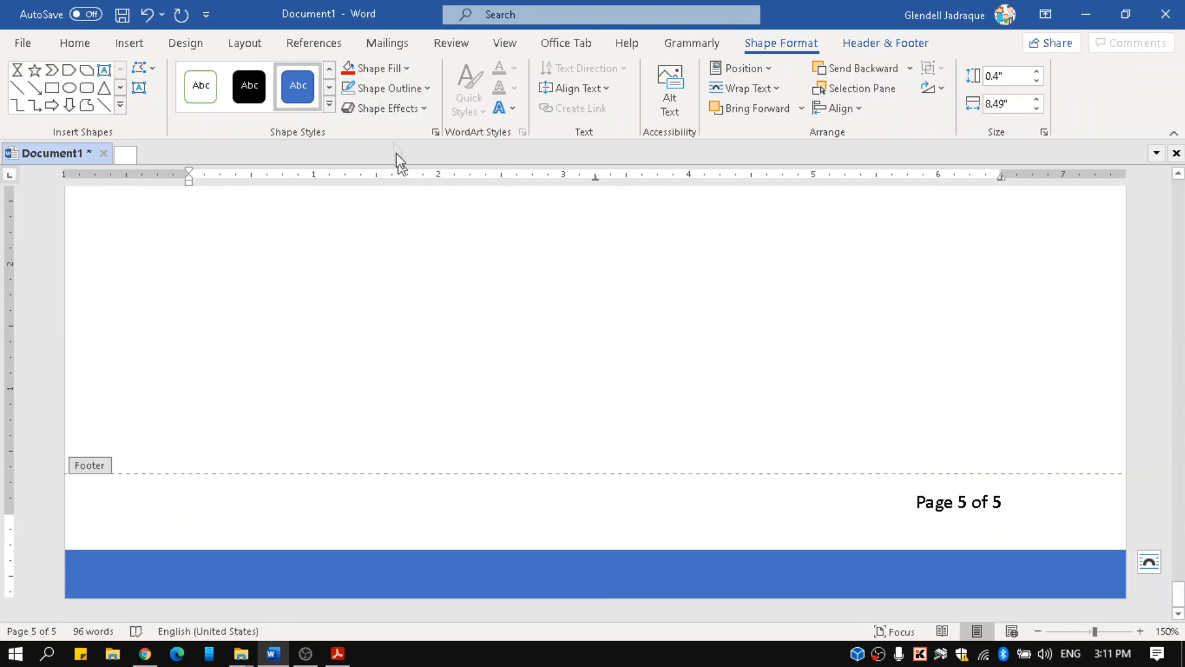
click(407, 69)
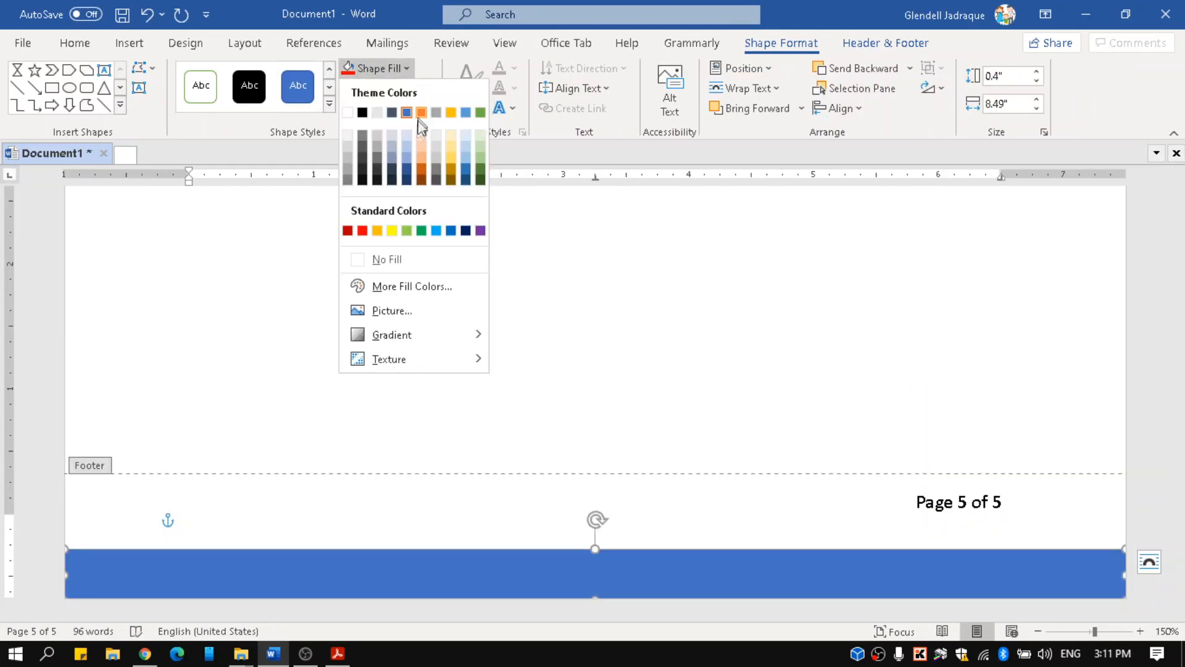
click(391, 230)
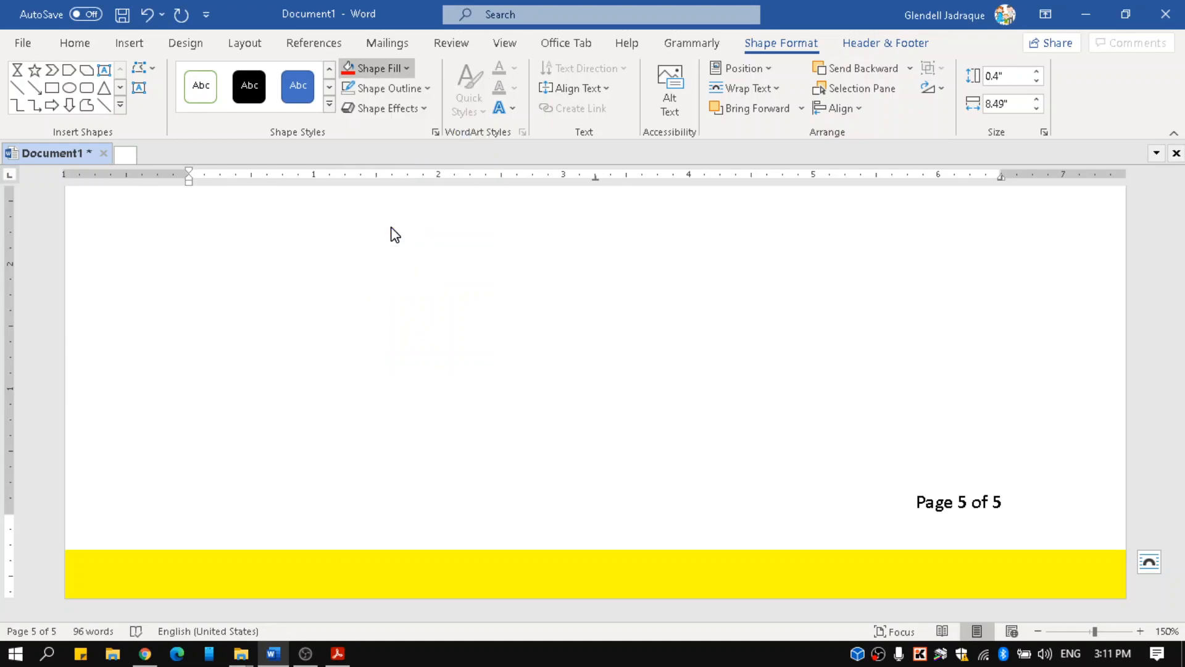
double_click(879, 341)
- Check the yellow footer band on the pages from Lesson 1 back to page 3 and again on page 5
scroll(877, 333, down, 3)
scroll(877, 334, down, 2)
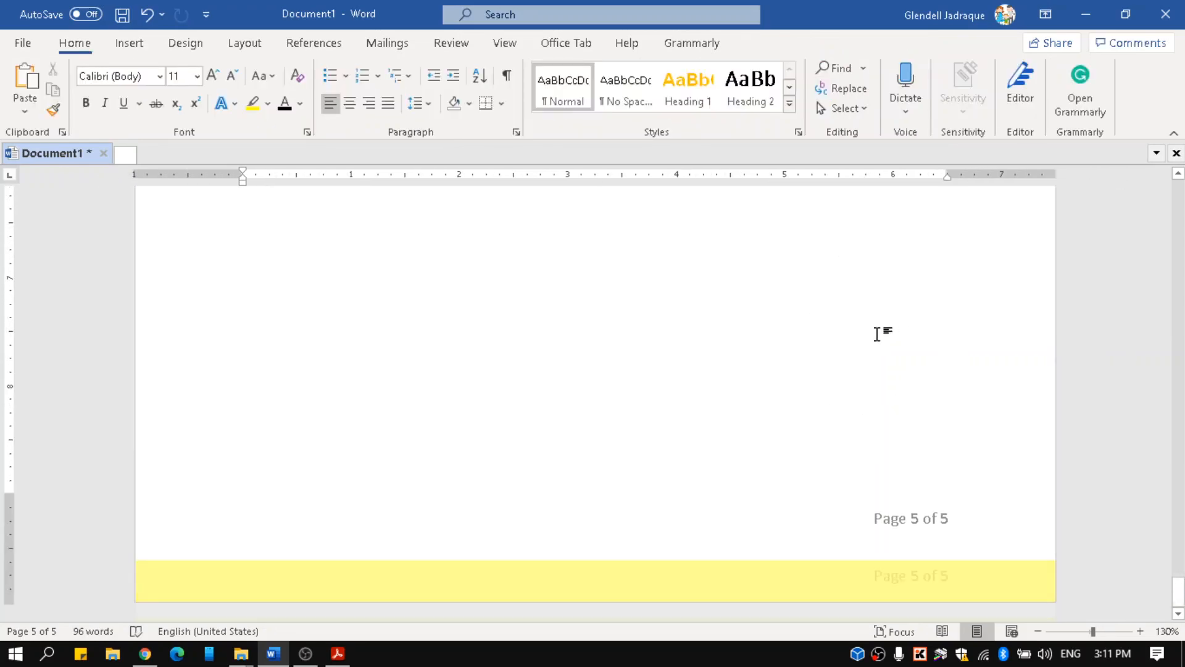
scroll(836, 479, up, 10)
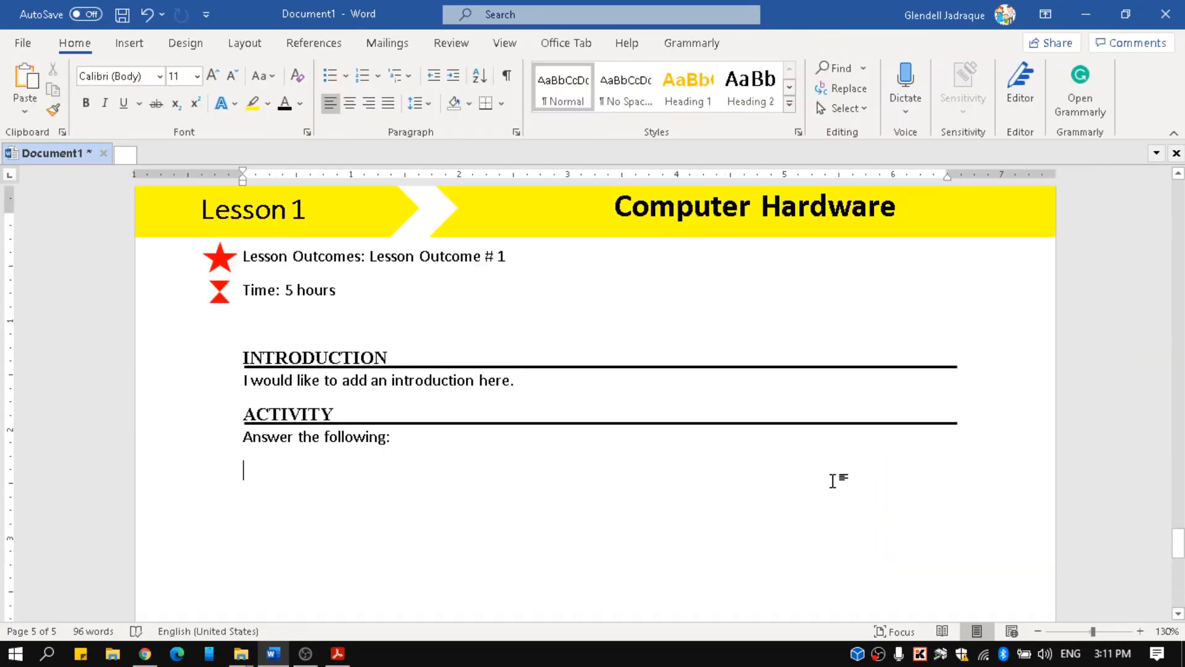
scroll(832, 488, up, 10)
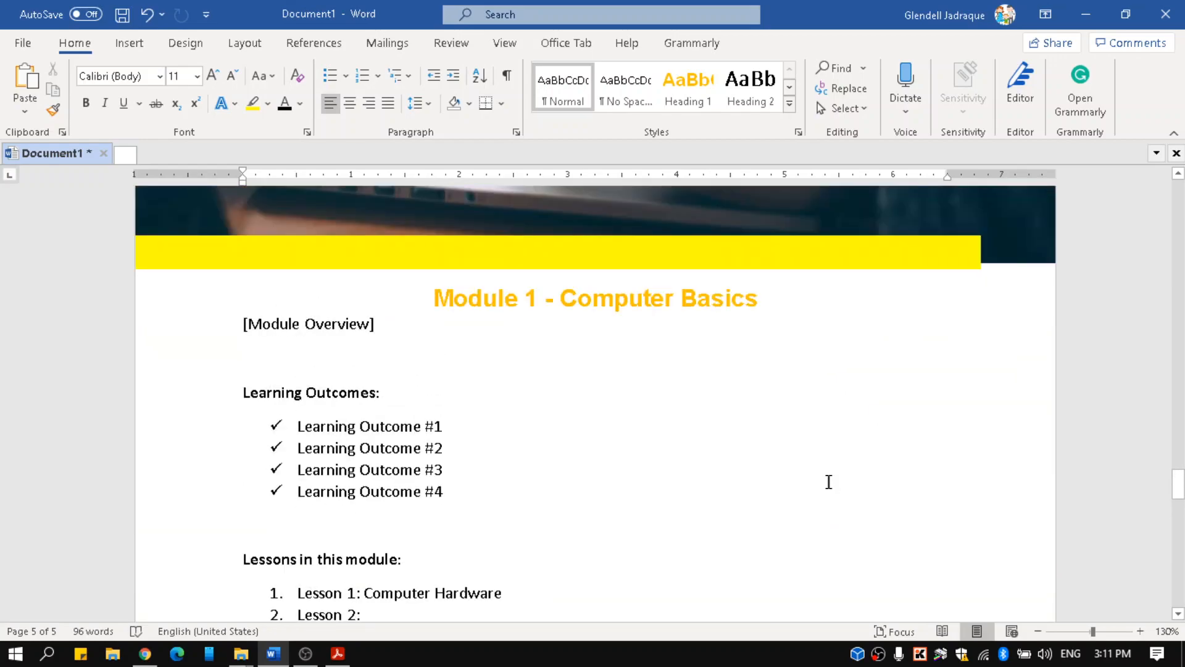
scroll(823, 488, up, 5)
scroll(753, 466, down, 1)
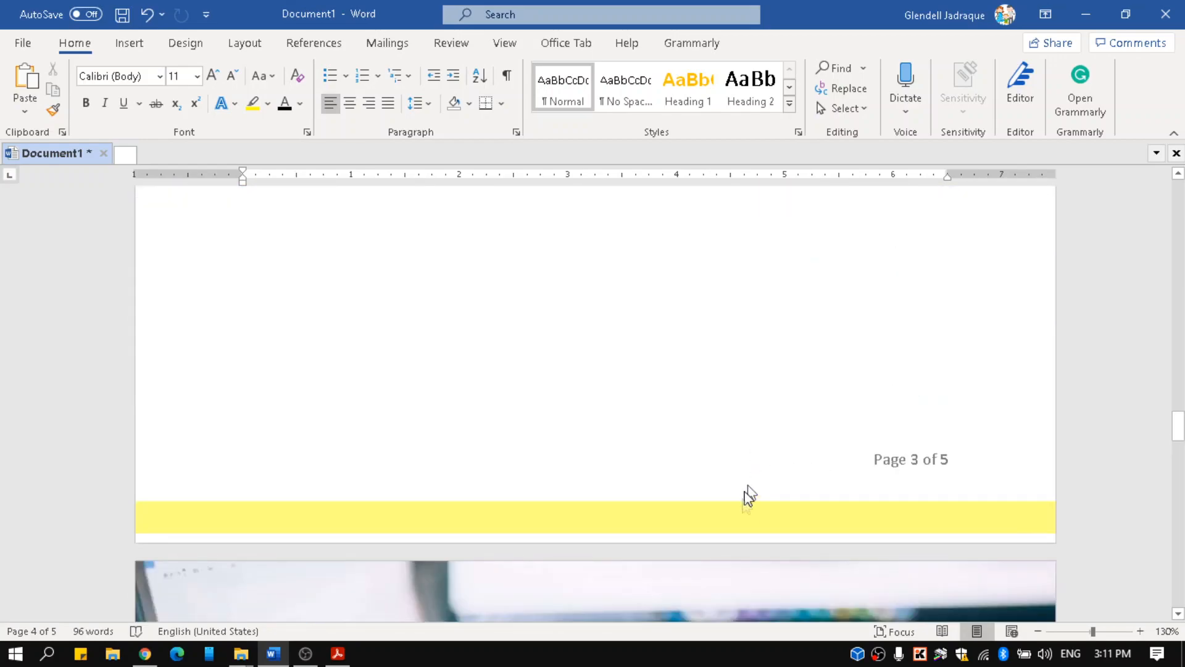
double_click(743, 529)
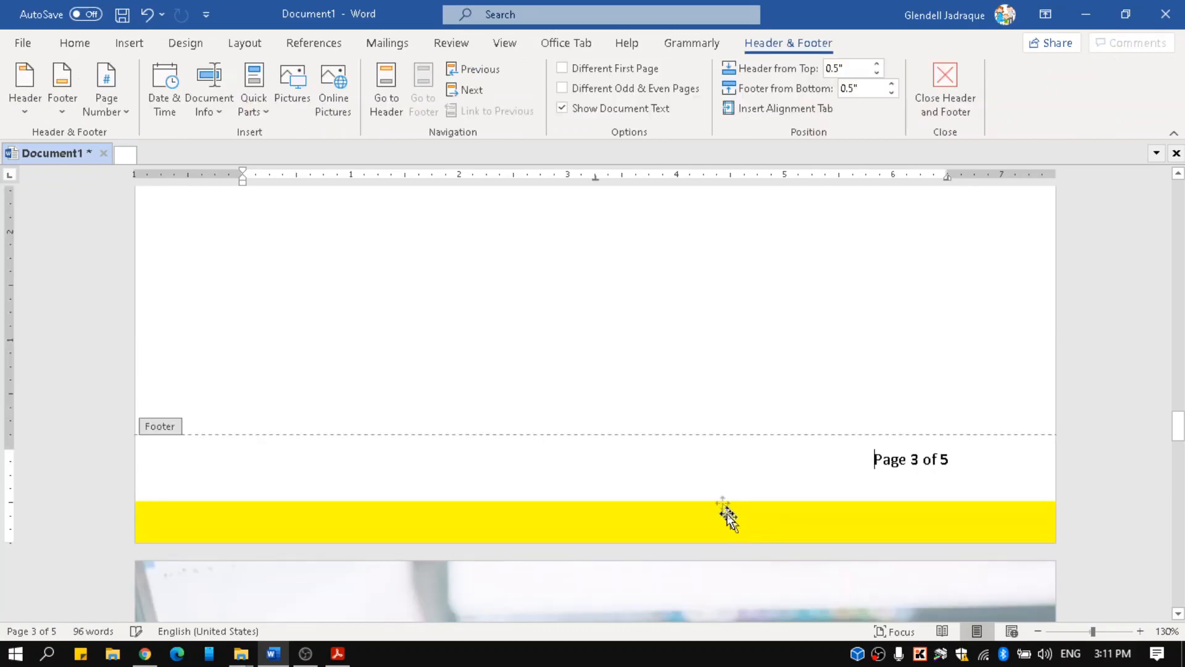
double_click(666, 349)
scroll(667, 349, down, 20)
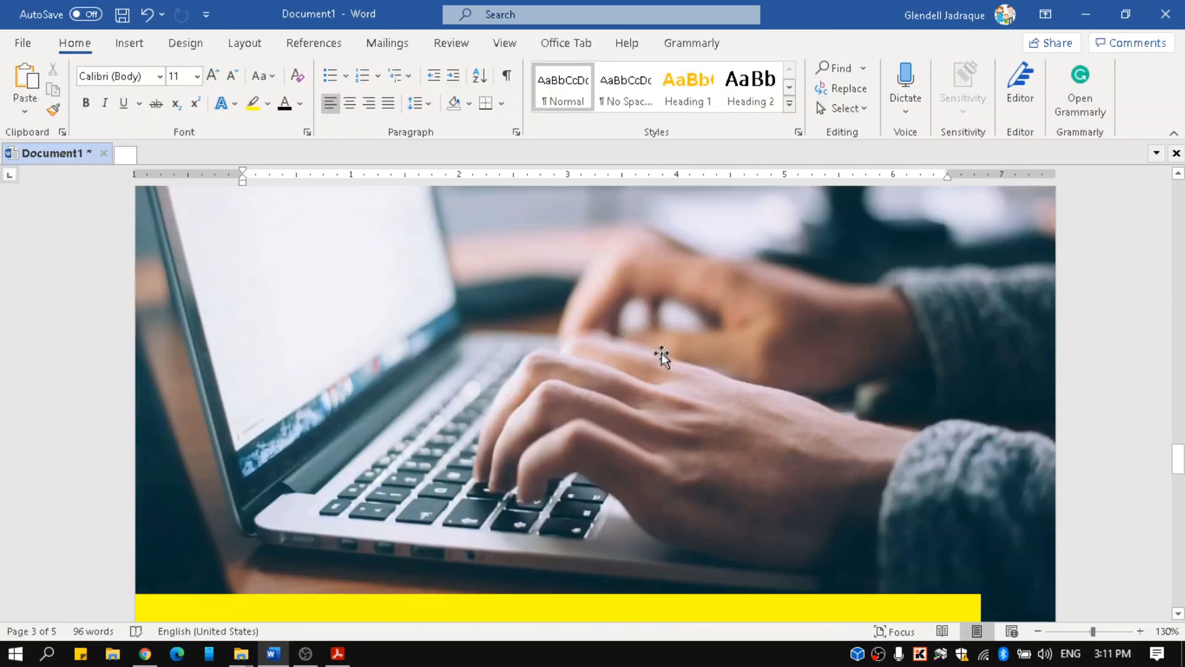
scroll(722, 383, down, 7)
scroll(723, 383, down, 3)
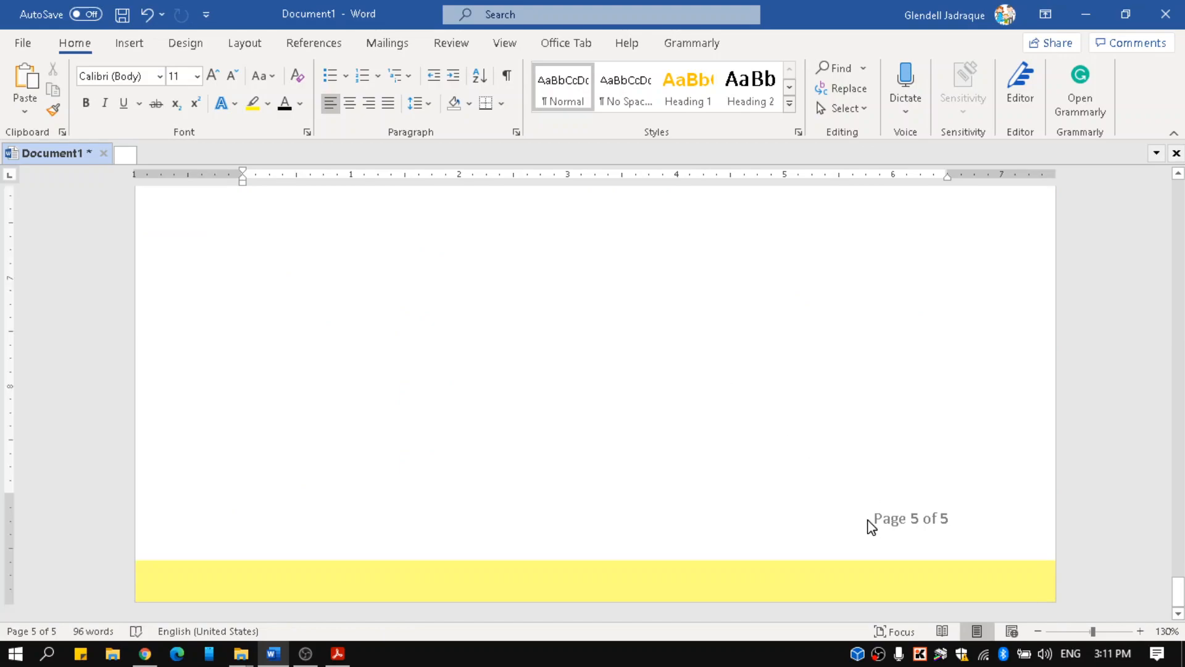
- Add the line "Introduction to Computing" above the page number in the page 5 footer
double_click(868, 524)
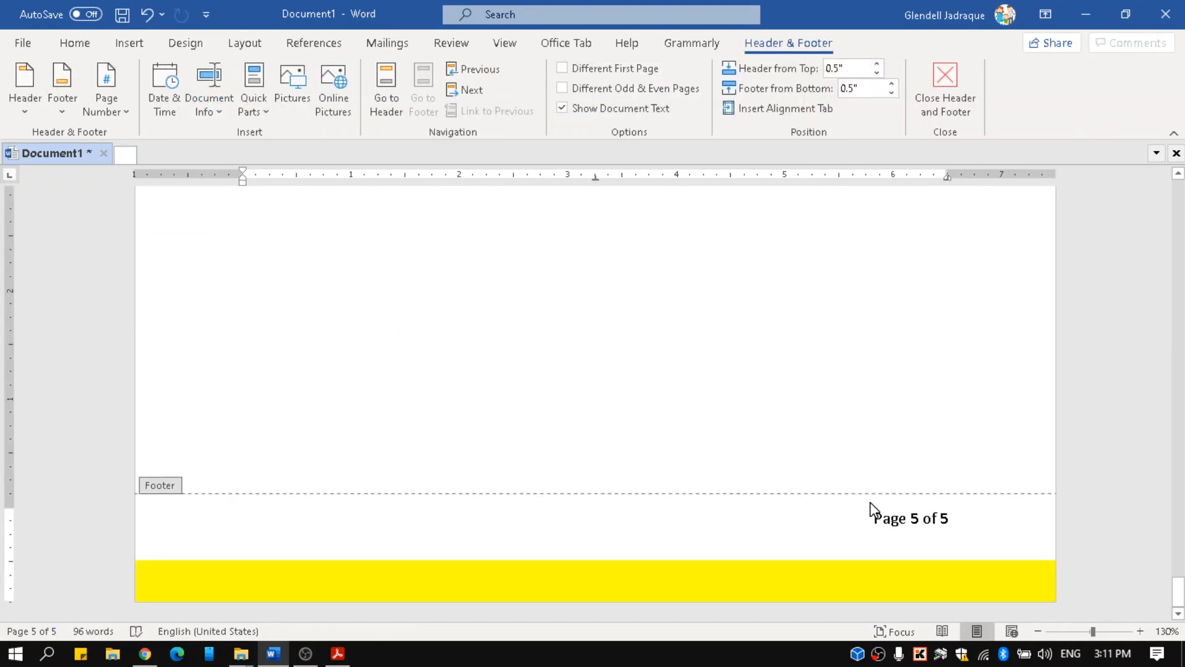
key(ctrl+z)
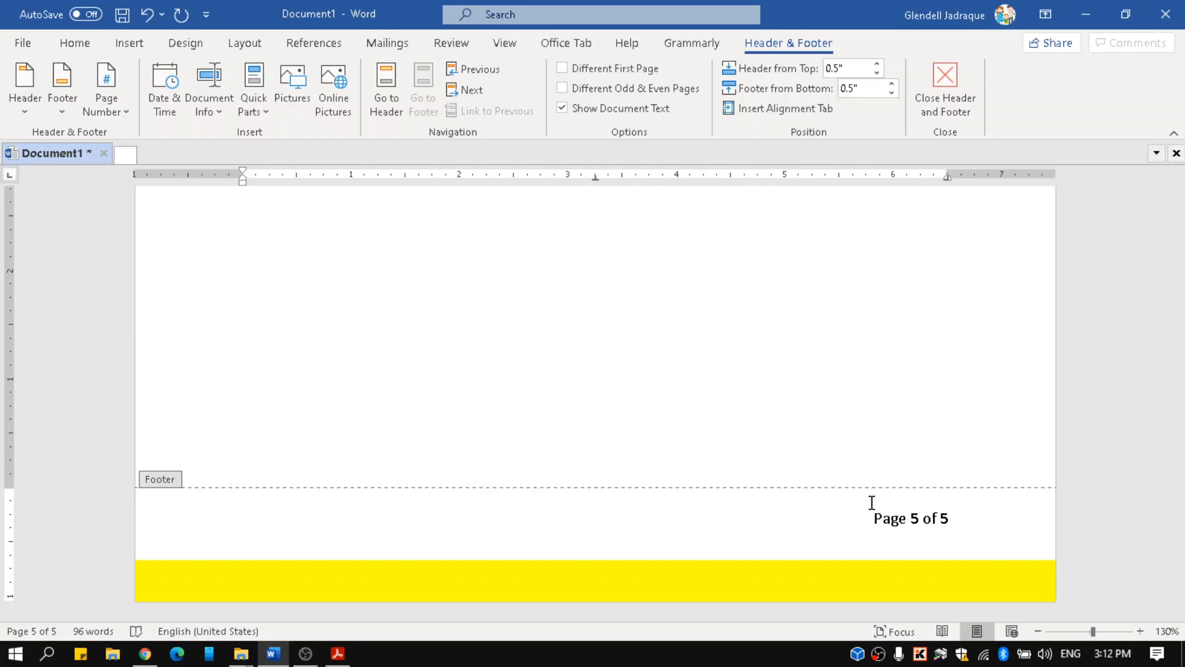
text(Introduction to Computing)
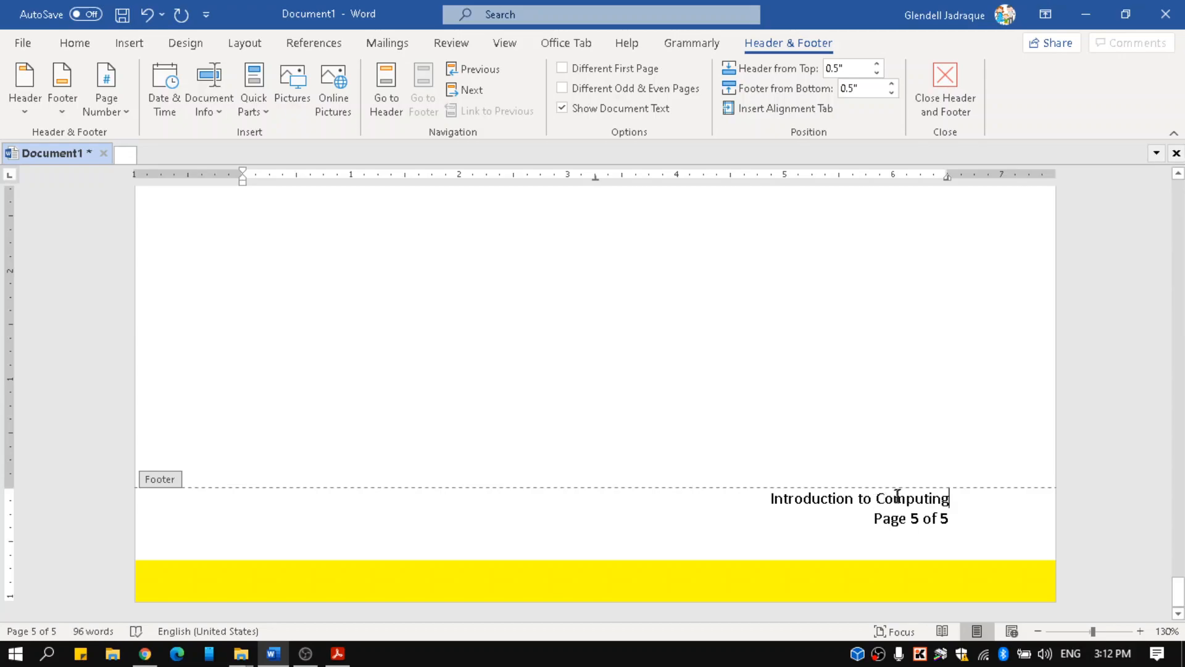
- Format the footer line "Introduction to Computing" in Arial with a gray font colour, then return to the body text and check the footer
drag(963, 497, 808, 513)
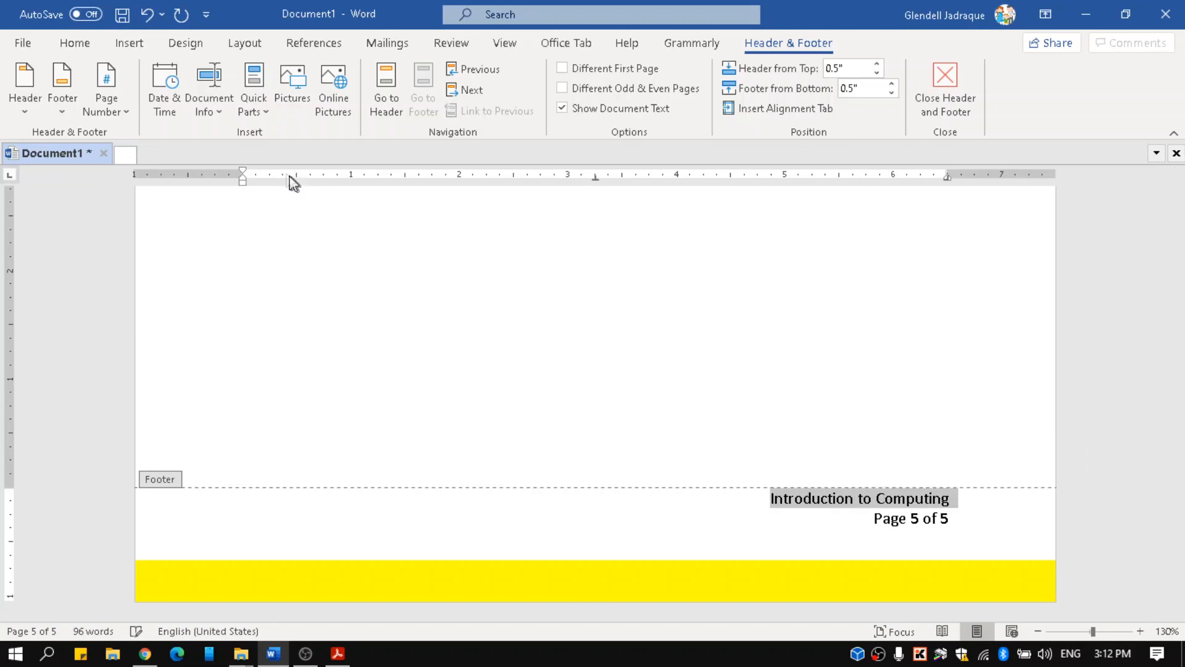
click(79, 46)
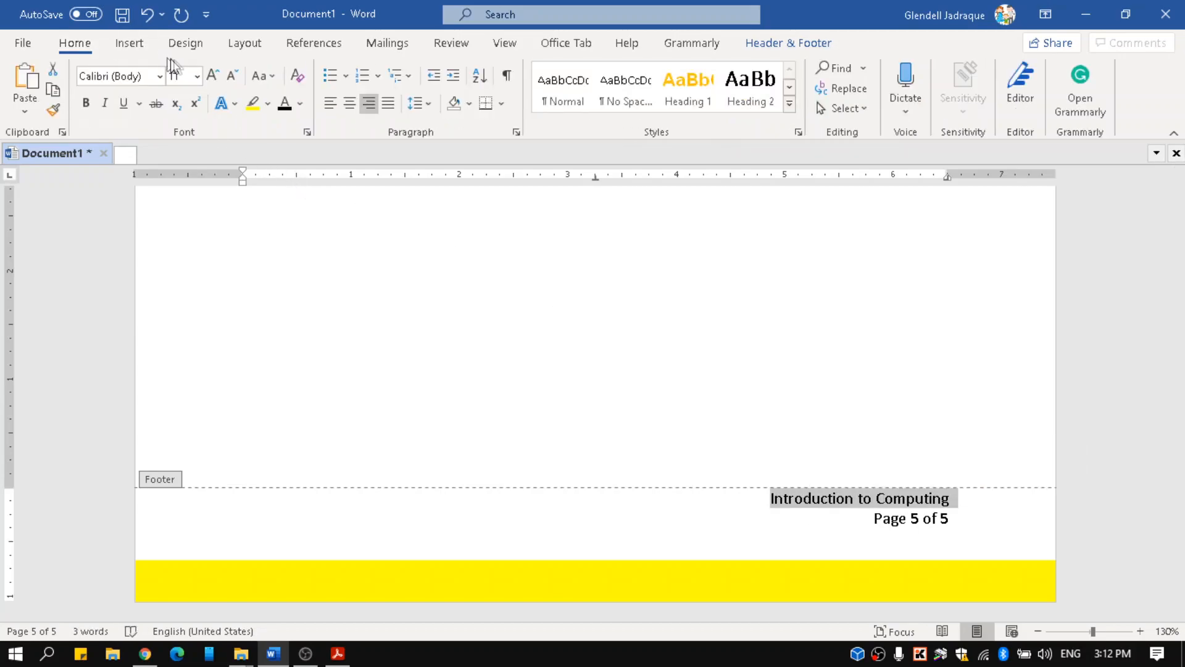
click(161, 77)
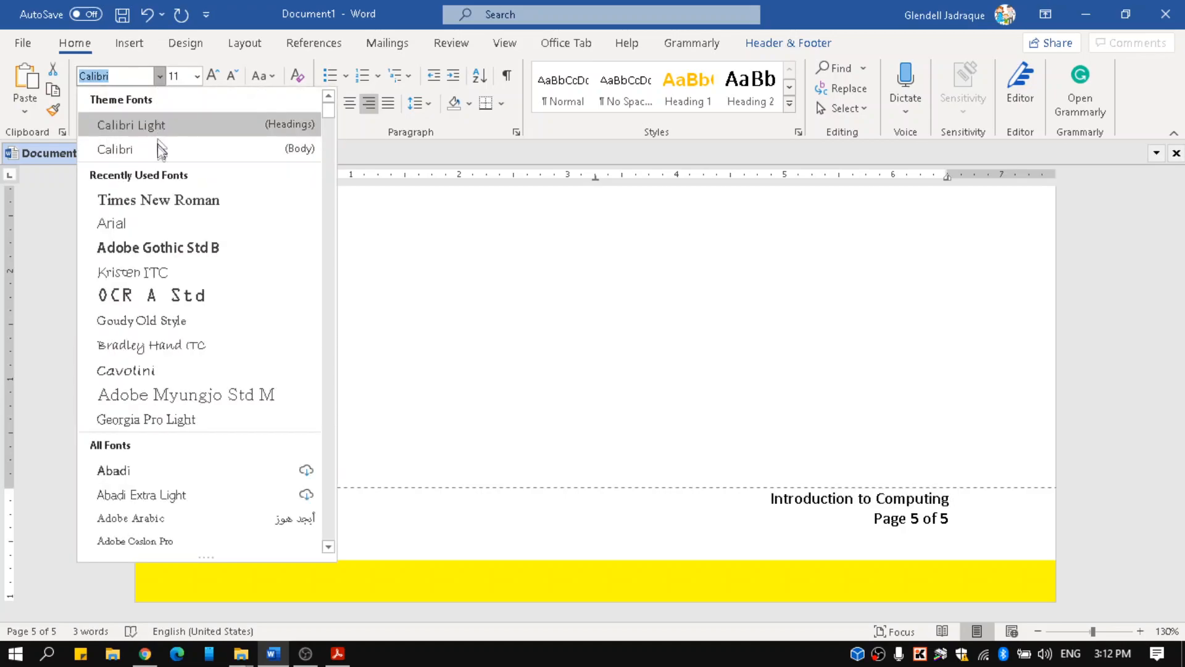
click(139, 226)
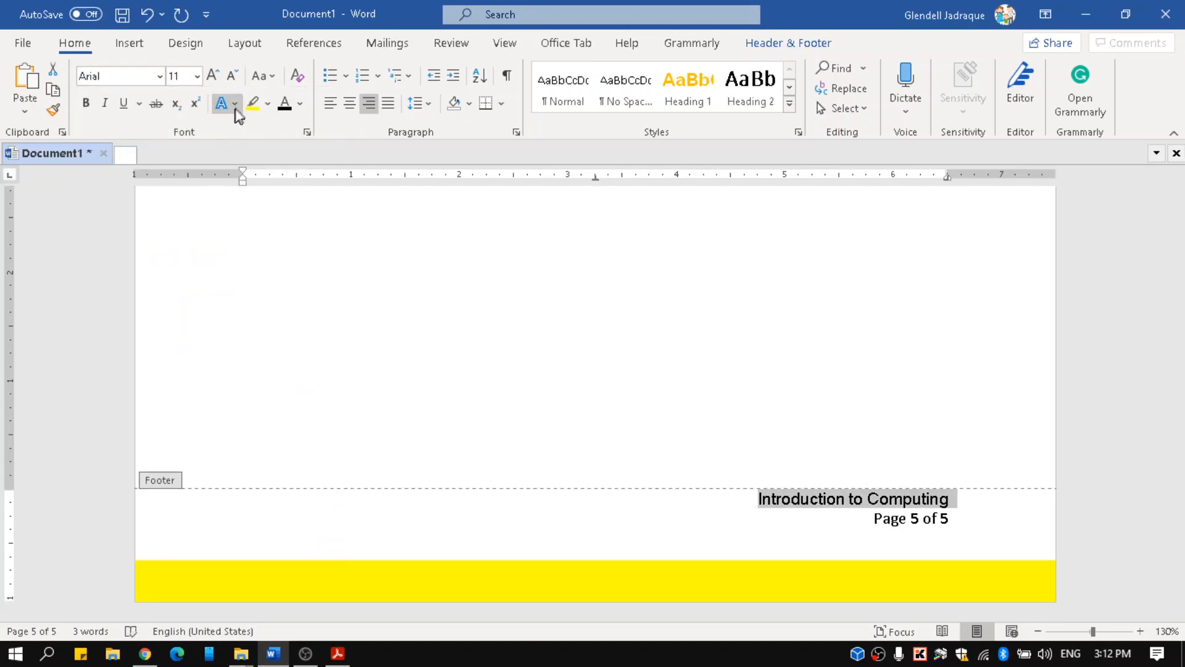
click(305, 104)
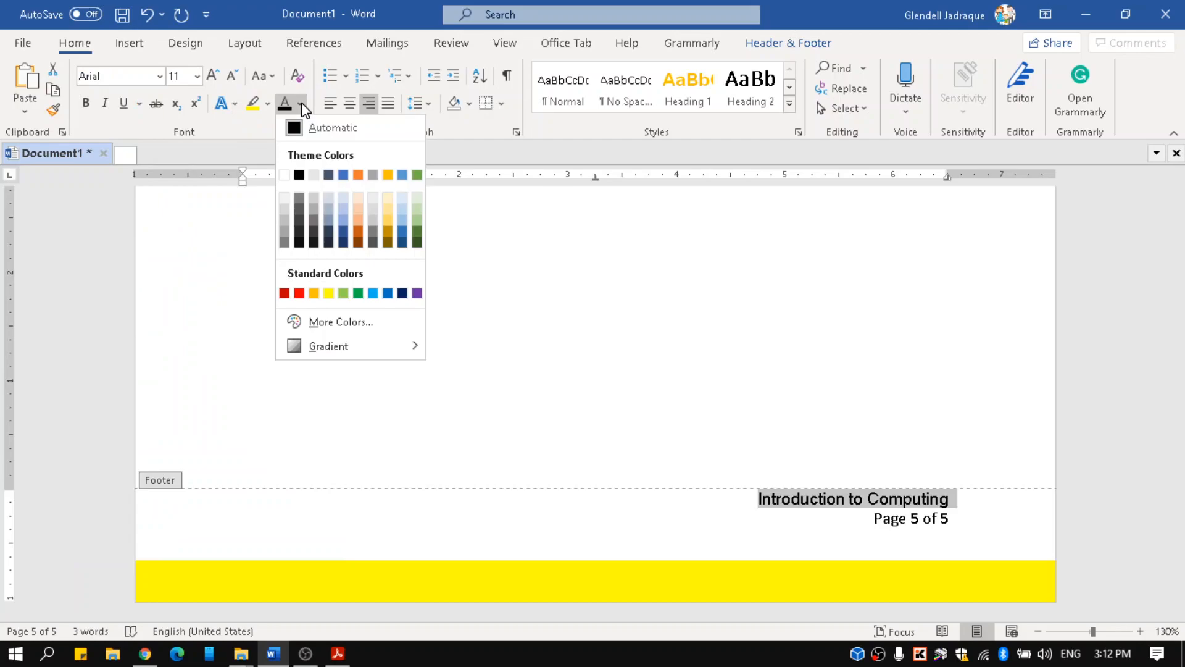
click(299, 210)
double_click(529, 315)
ctrl+scroll(532, 307, down, 2)
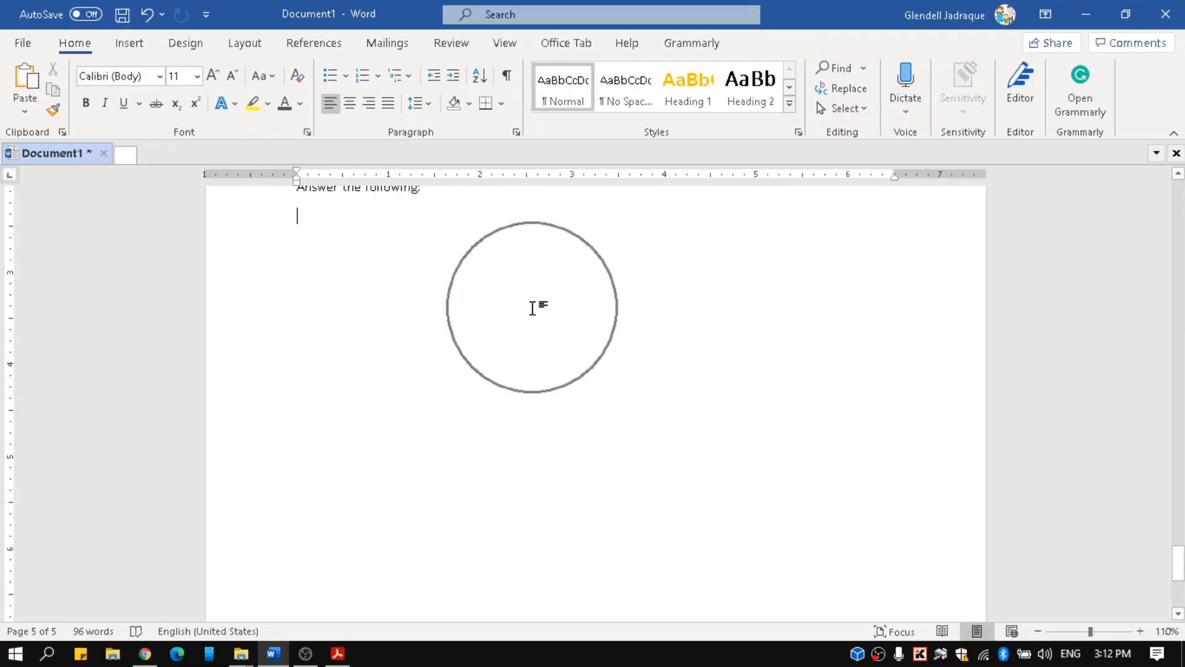
scroll(532, 307, down, 5)
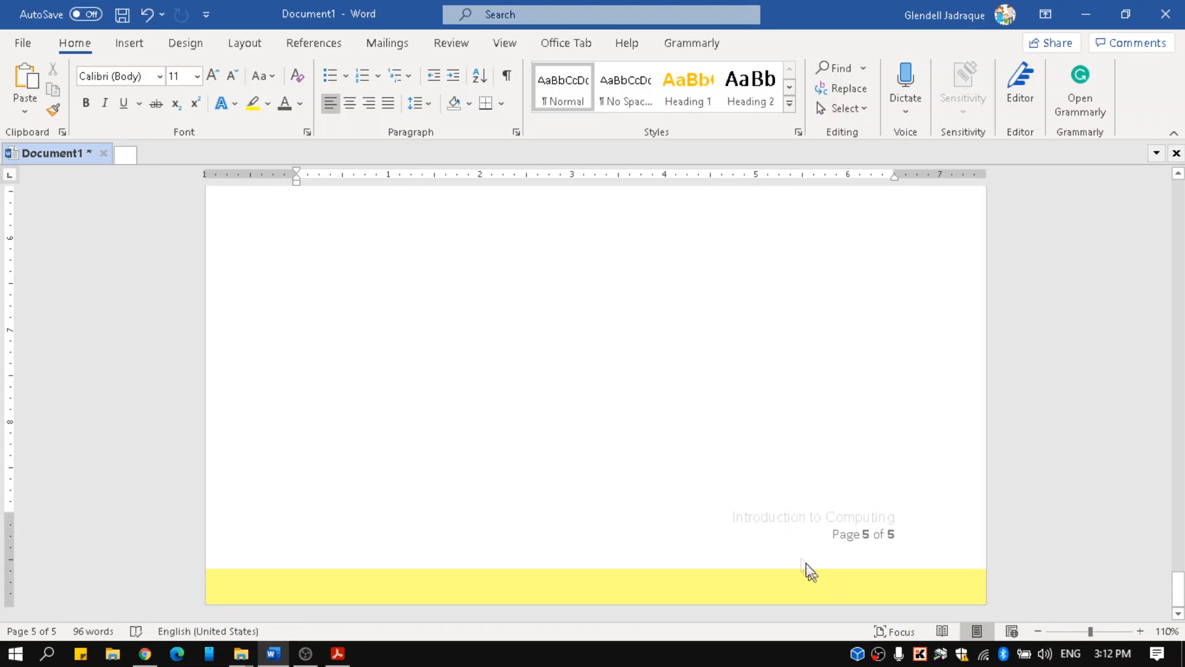
- Insert a 1x1 table below "Answer the following:" in the ACTIVITY section of Lesson 1
scroll(762, 527, up, 10)
scroll(572, 446, up, 3)
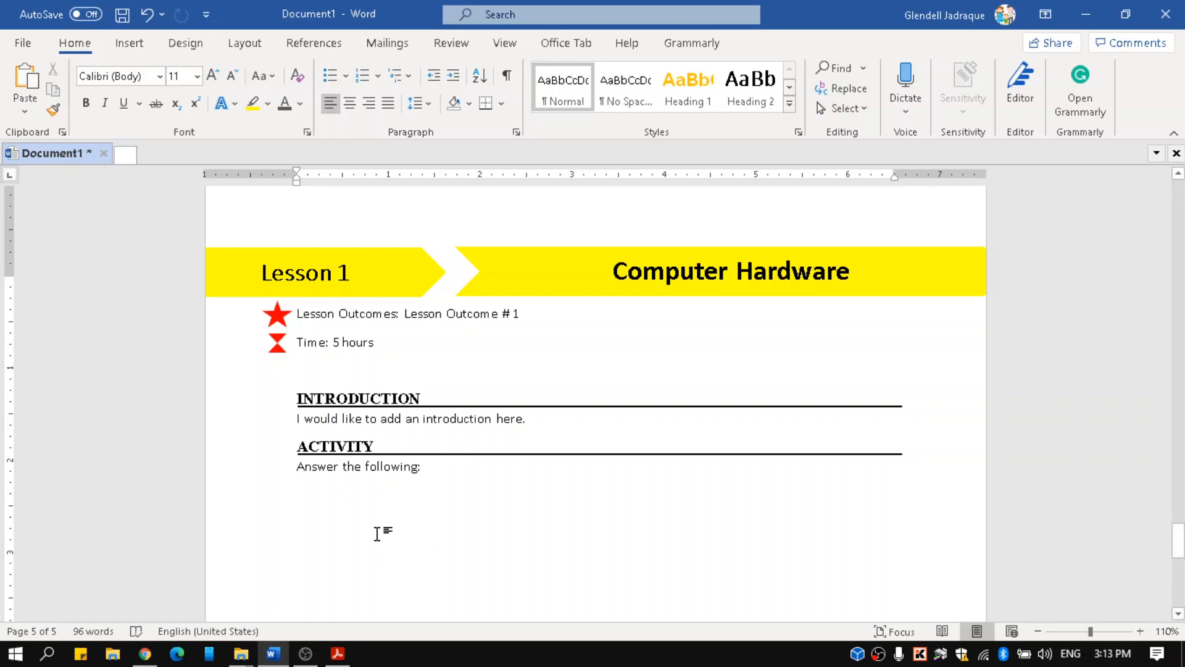
scroll(378, 533, up, 3)
scroll(374, 532, up, 1)
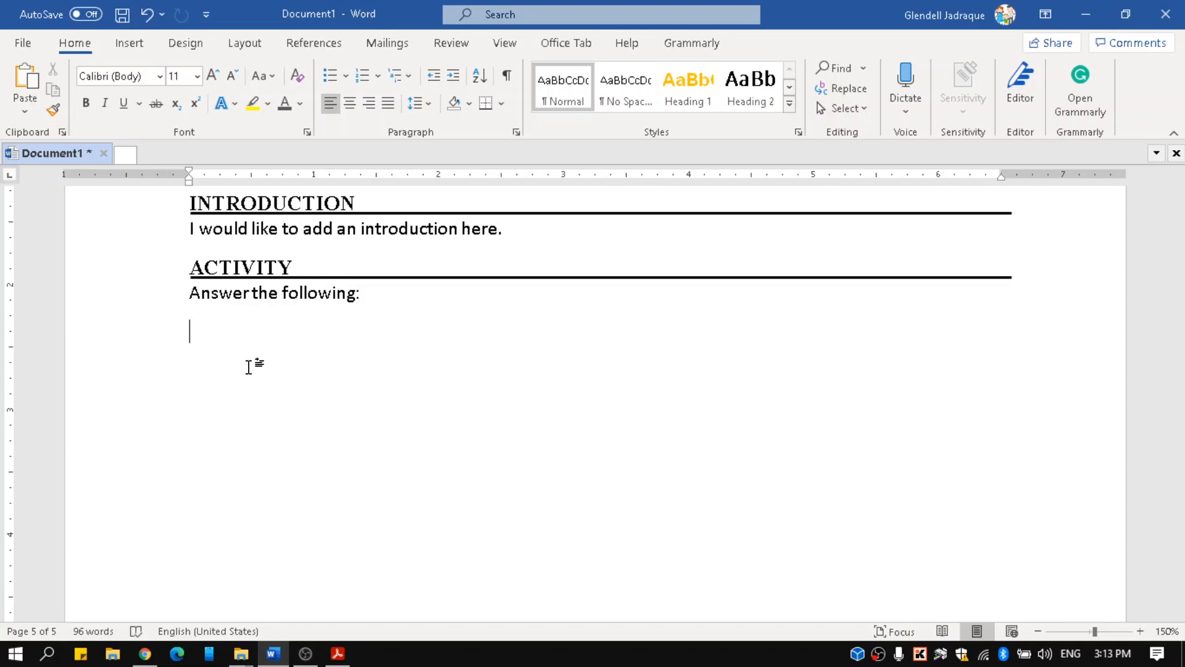
click(128, 44)
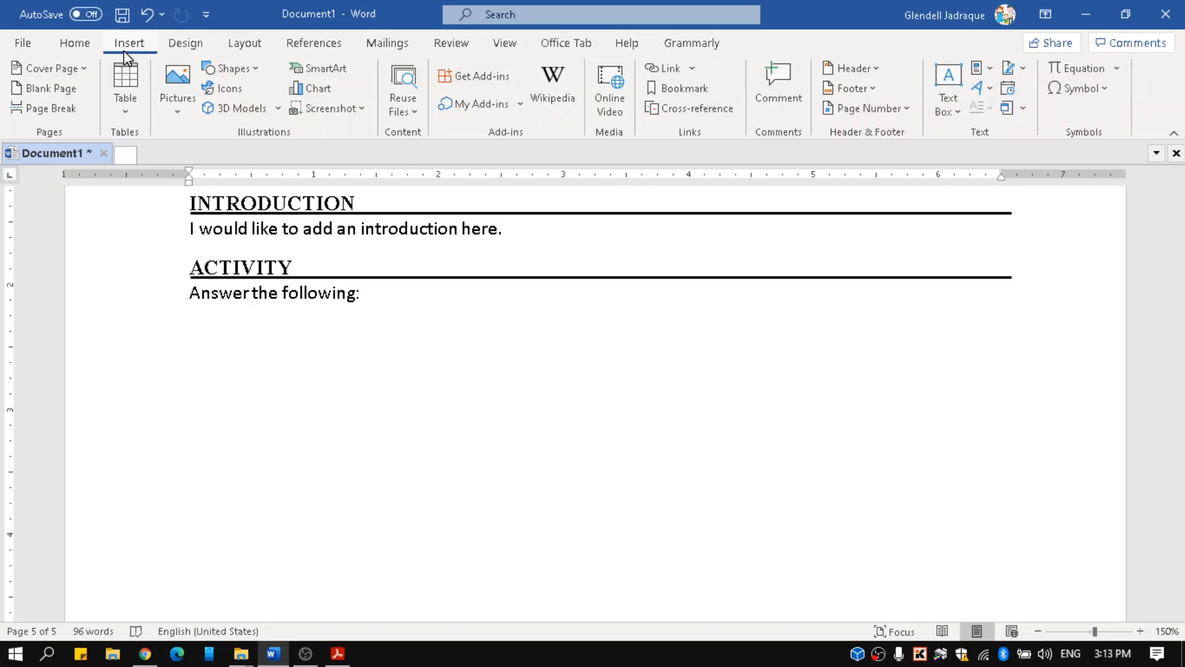
click(128, 115)
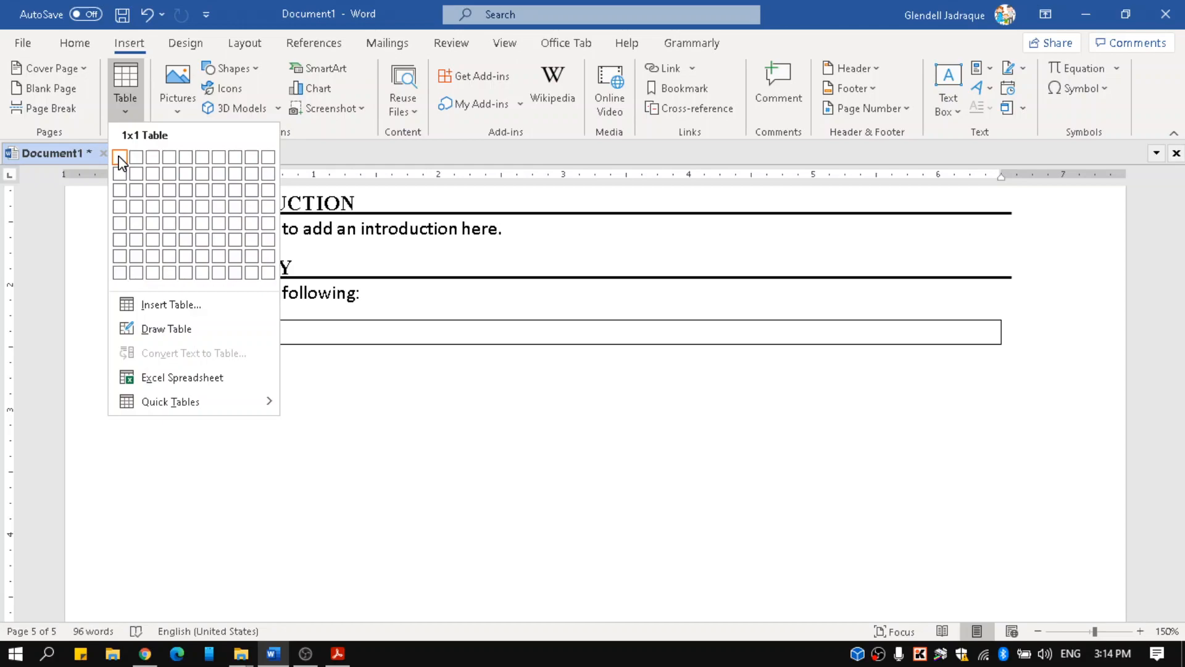
click(120, 159)
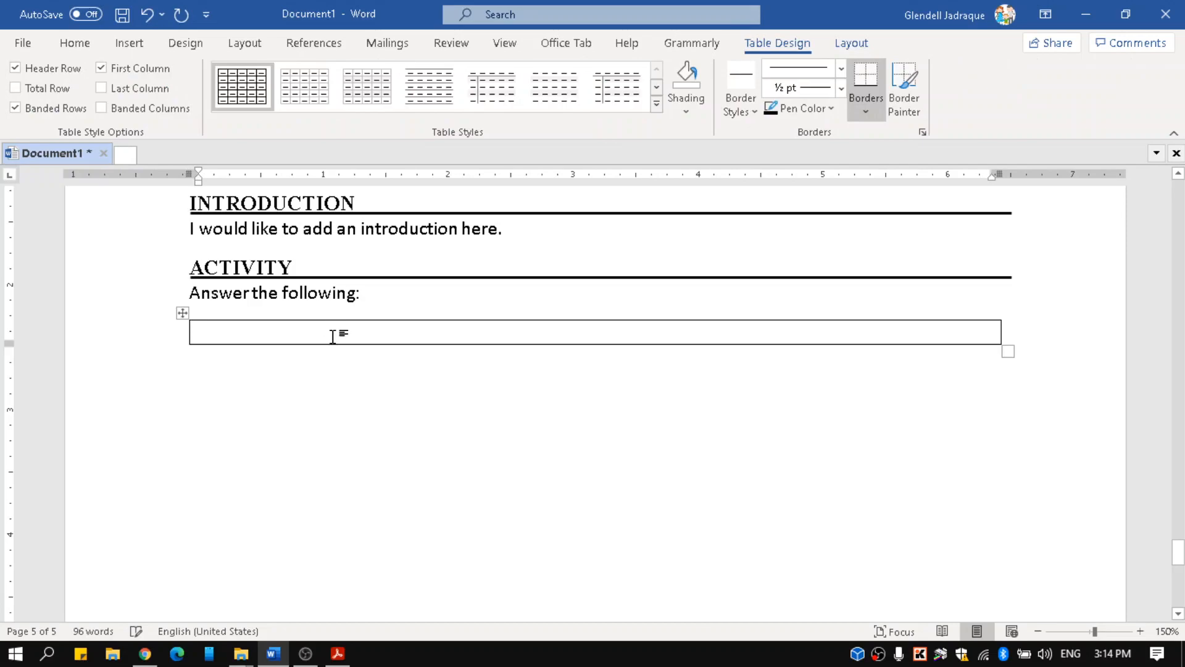
- Insert the "Google vs. Office" picture with the Google and Office logos from this device into the table cell
click(143, 46)
click(179, 113)
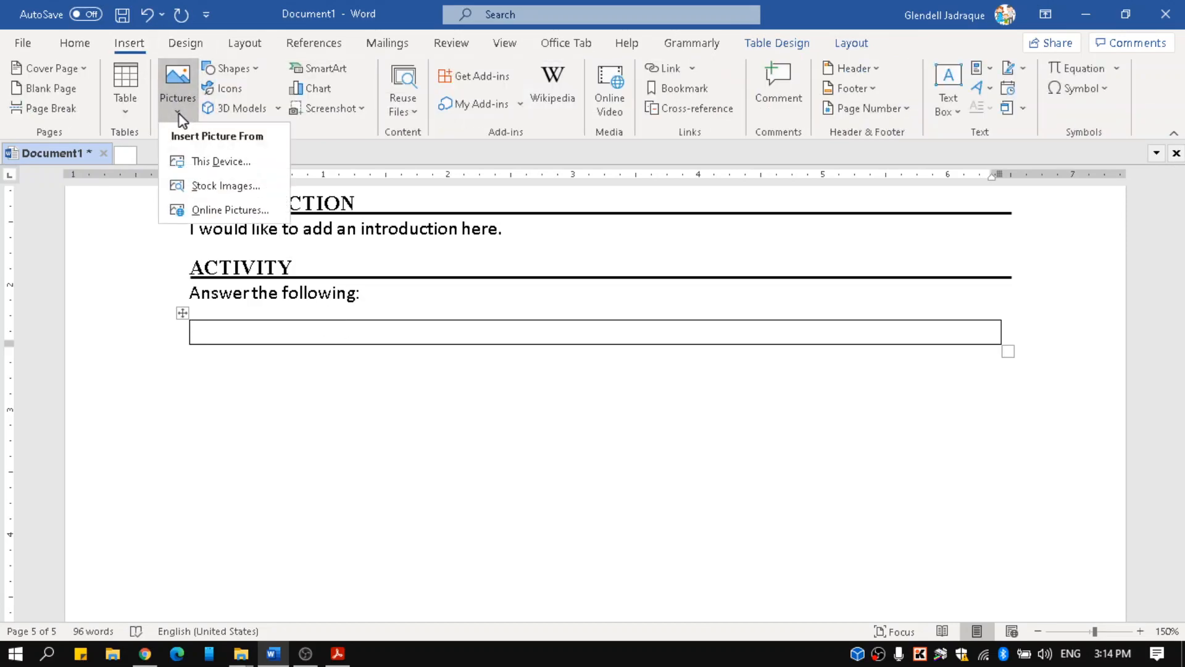
click(191, 157)
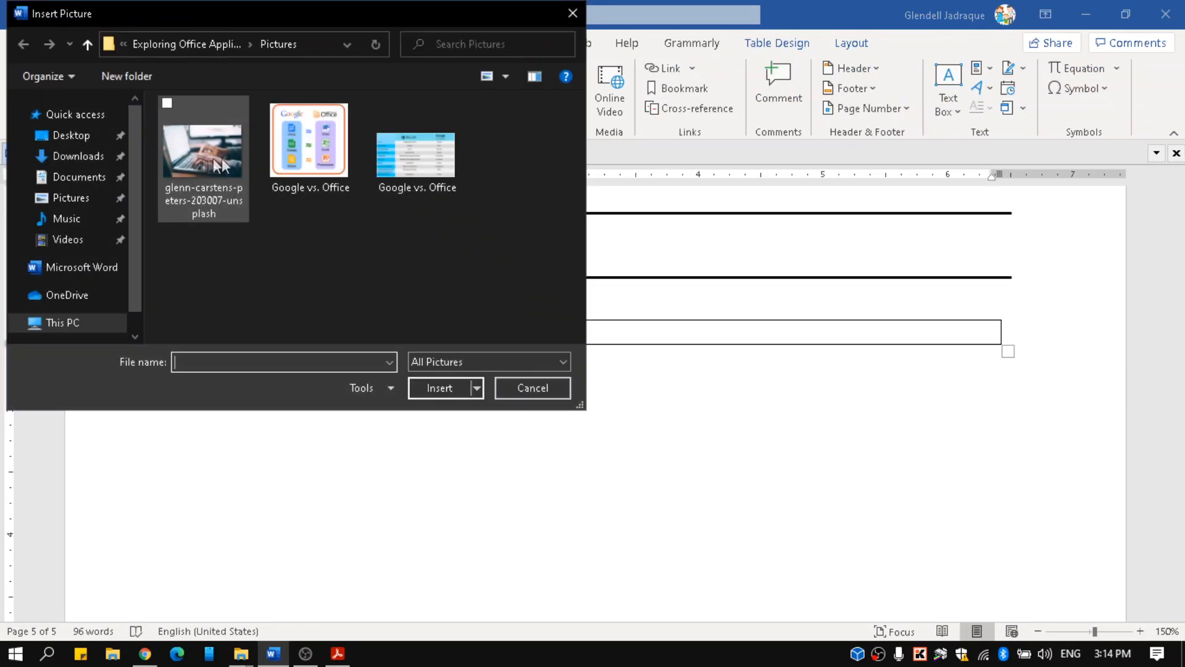
click(299, 167)
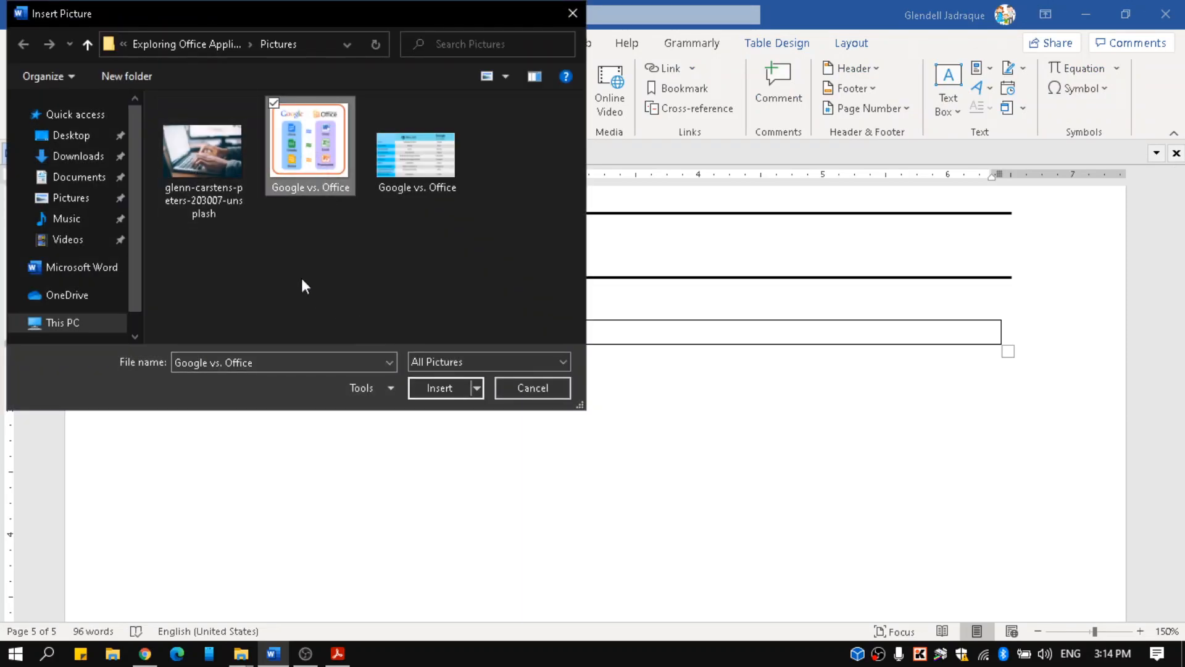
click(413, 392)
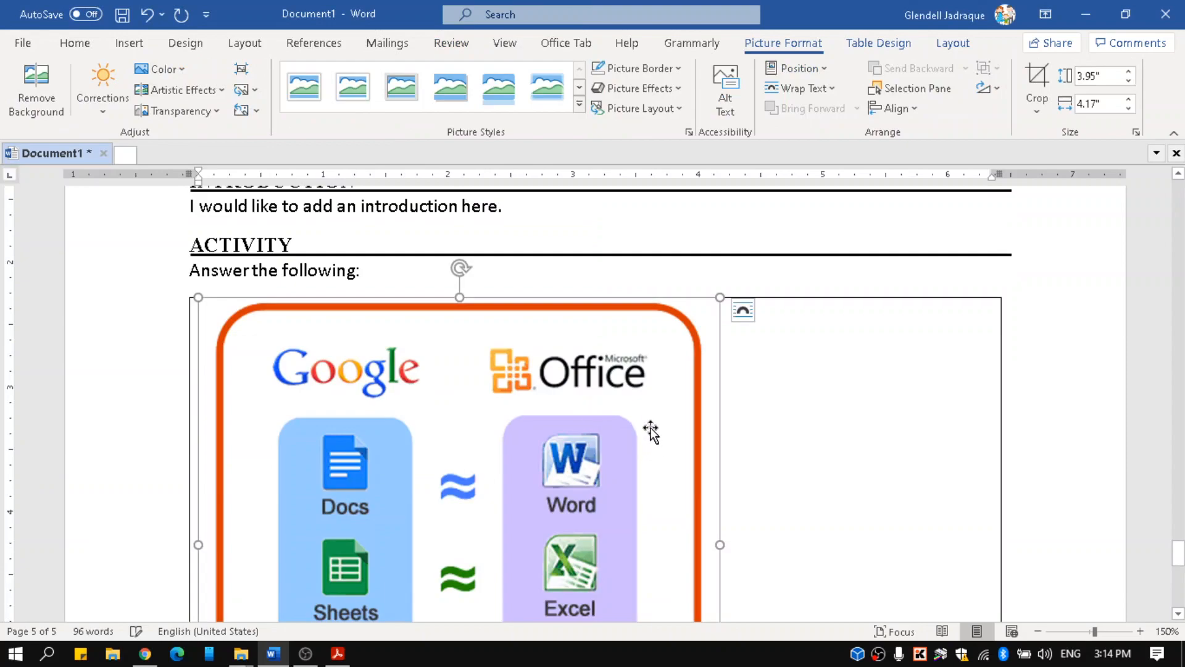
- Centre the Google vs. Office picture horizontally in the table cell and deselect it
scroll(655, 437, down, 5)
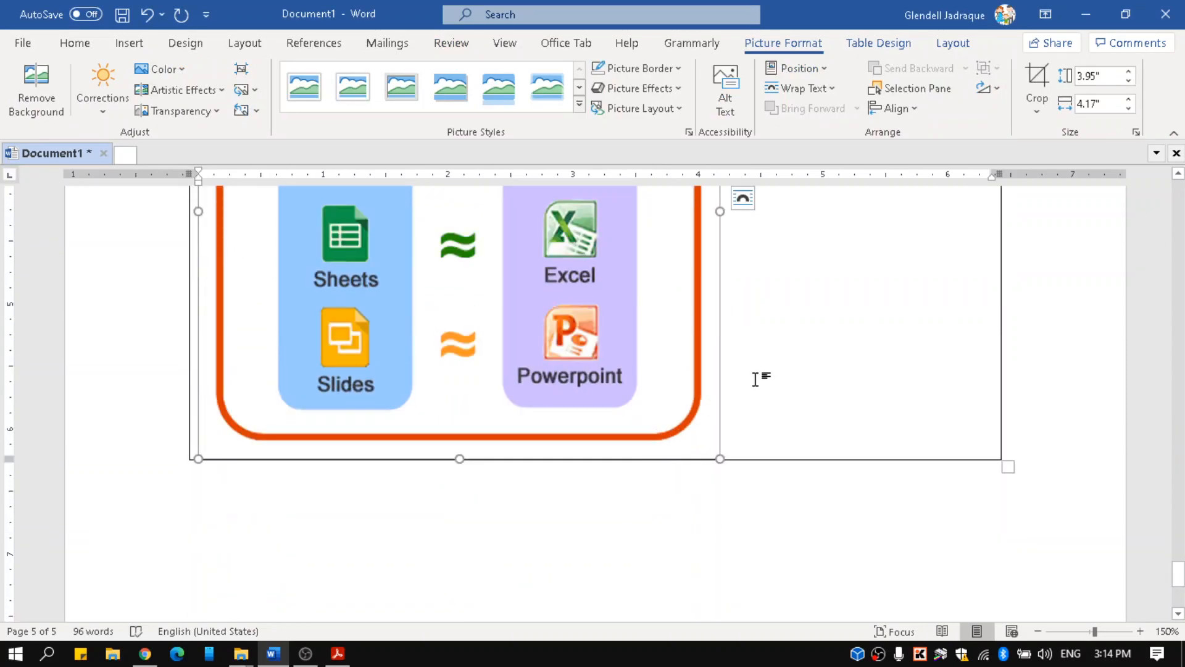
scroll(647, 397, up, 5)
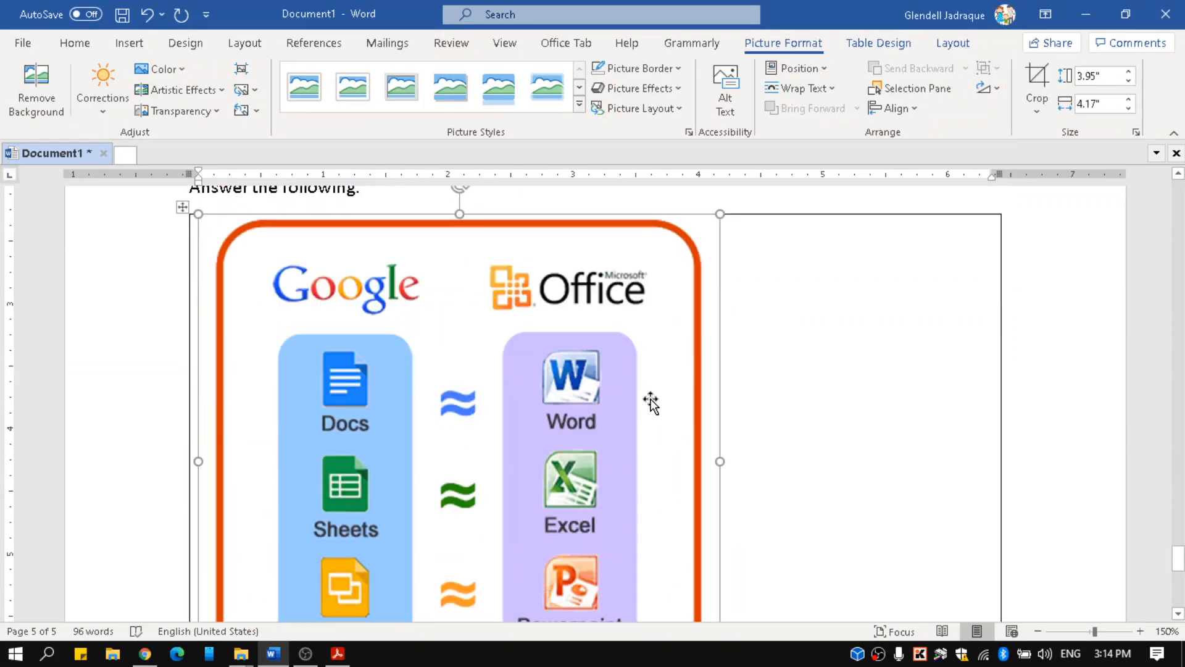
scroll(647, 397, down, 4)
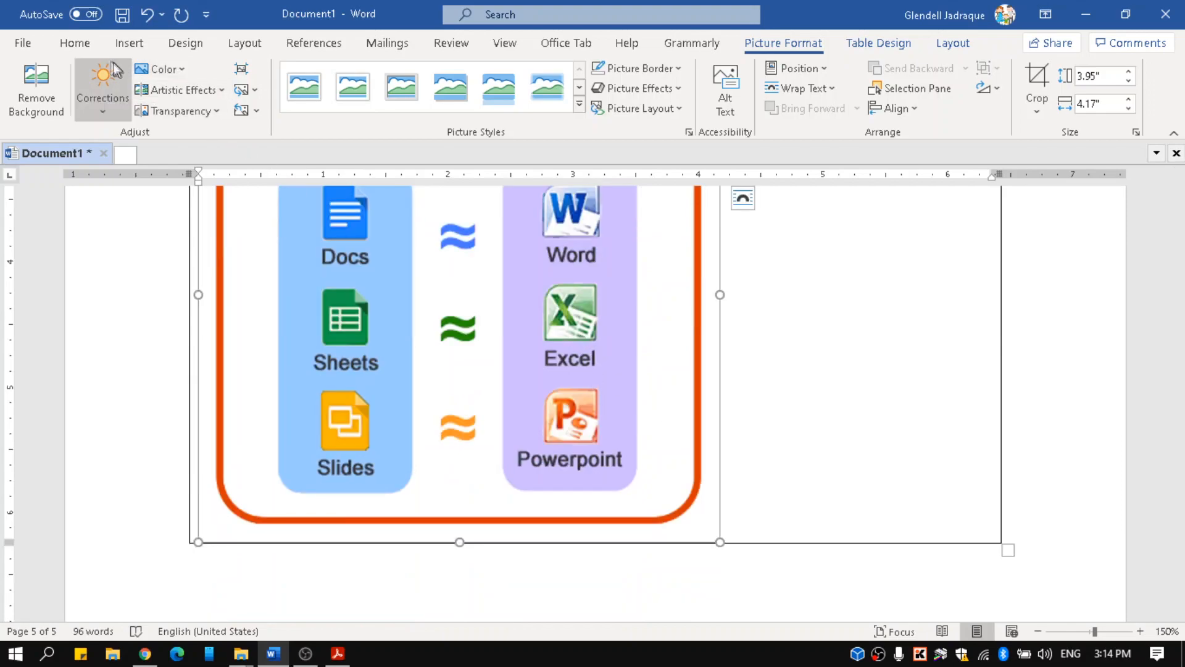
click(85, 45)
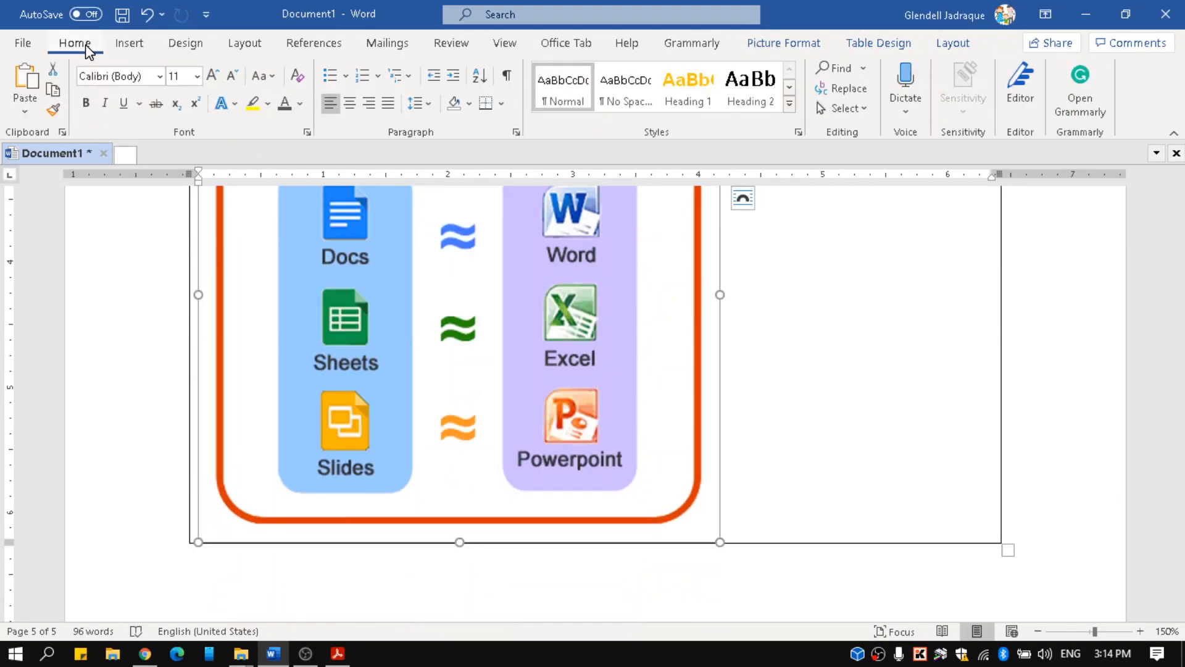
click(350, 105)
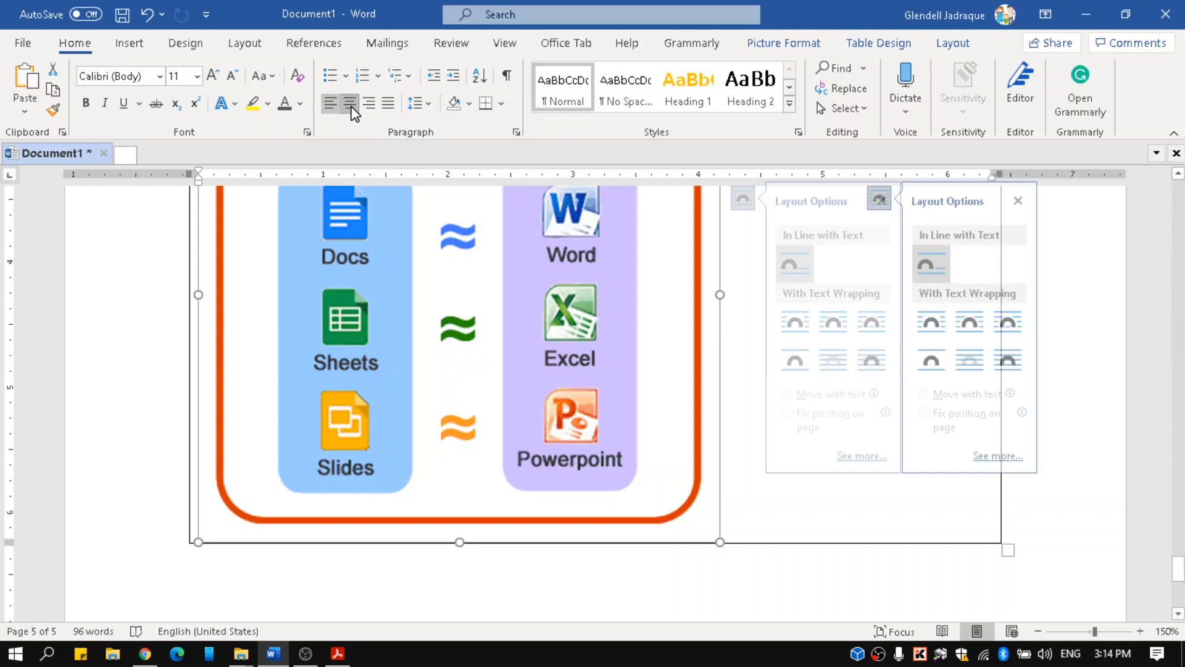
click(864, 521)
ctrl+scroll(864, 521, down, 3)
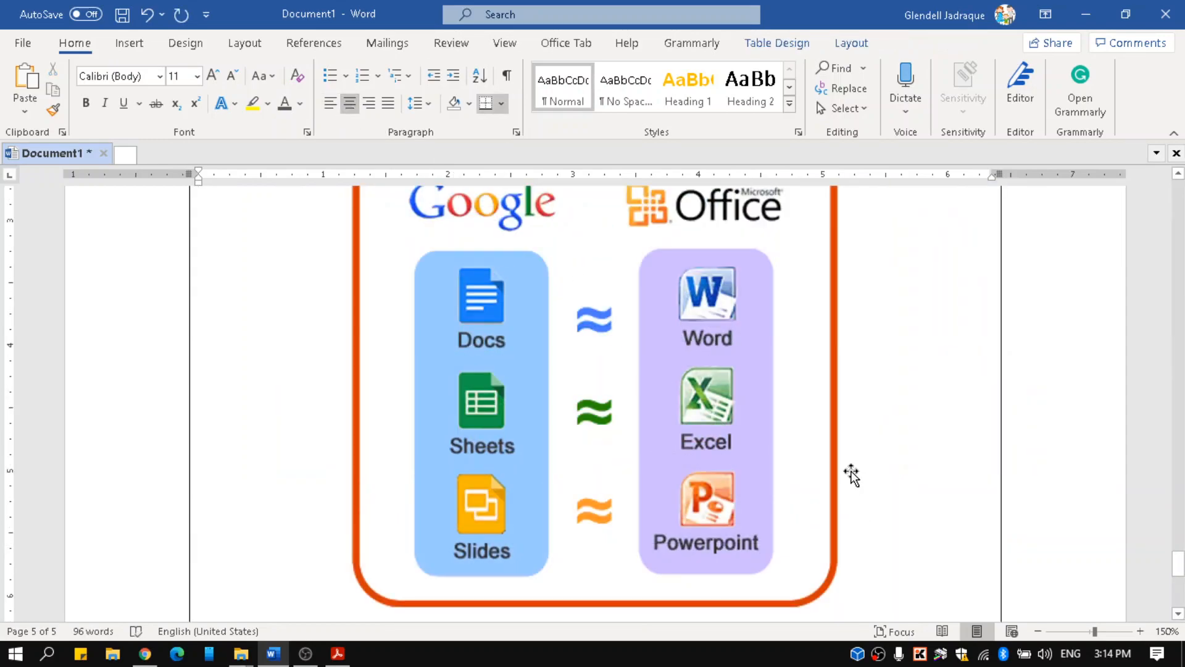